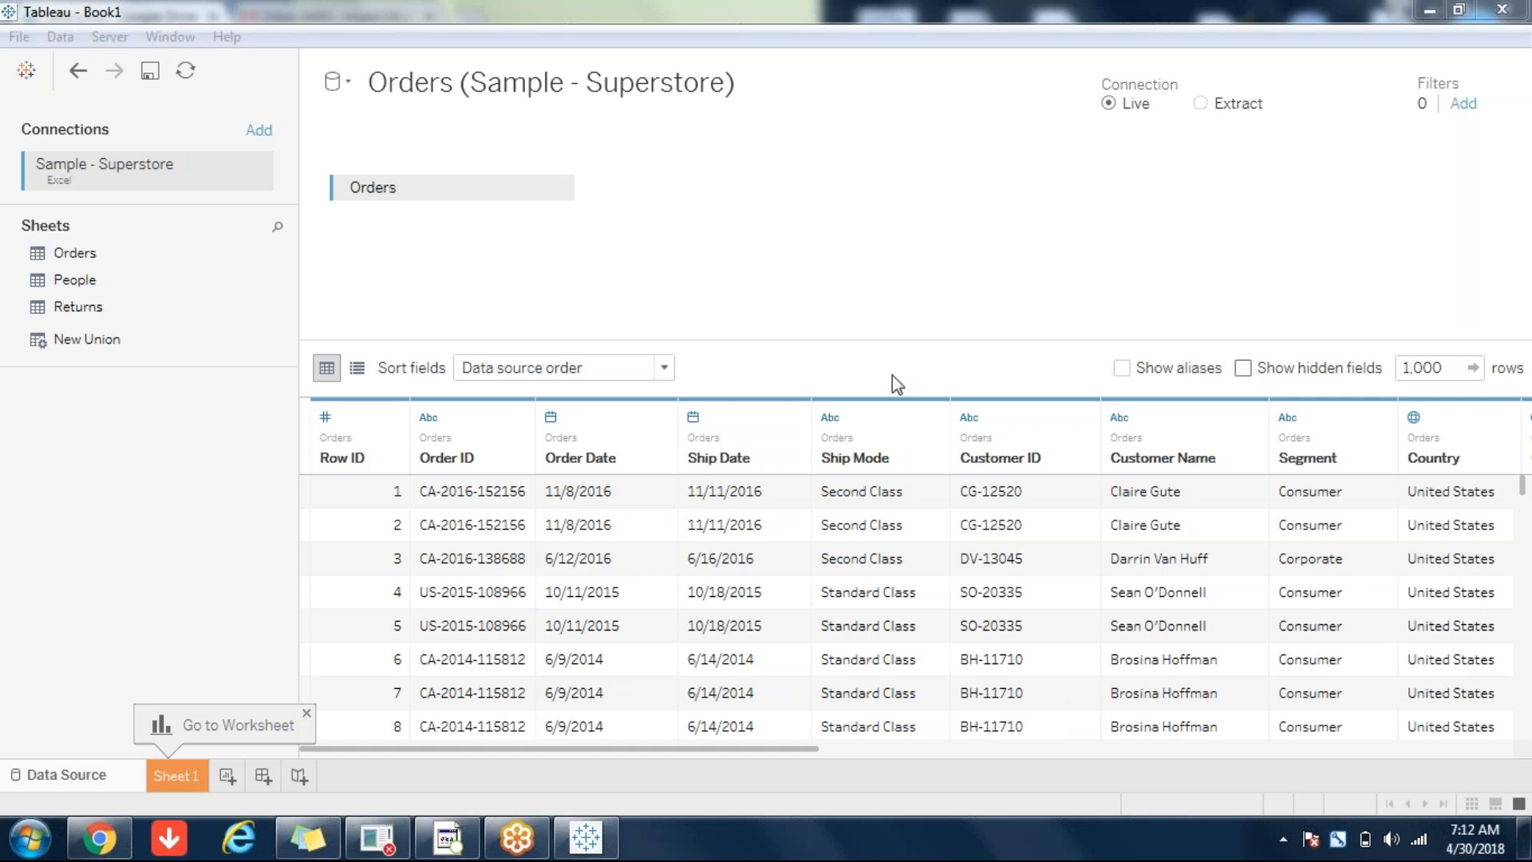
- Build a bar chart of Sales by Sub-Category on Sheet 1, with Sales on rows and Sub-Category on columns
click(803, 336)
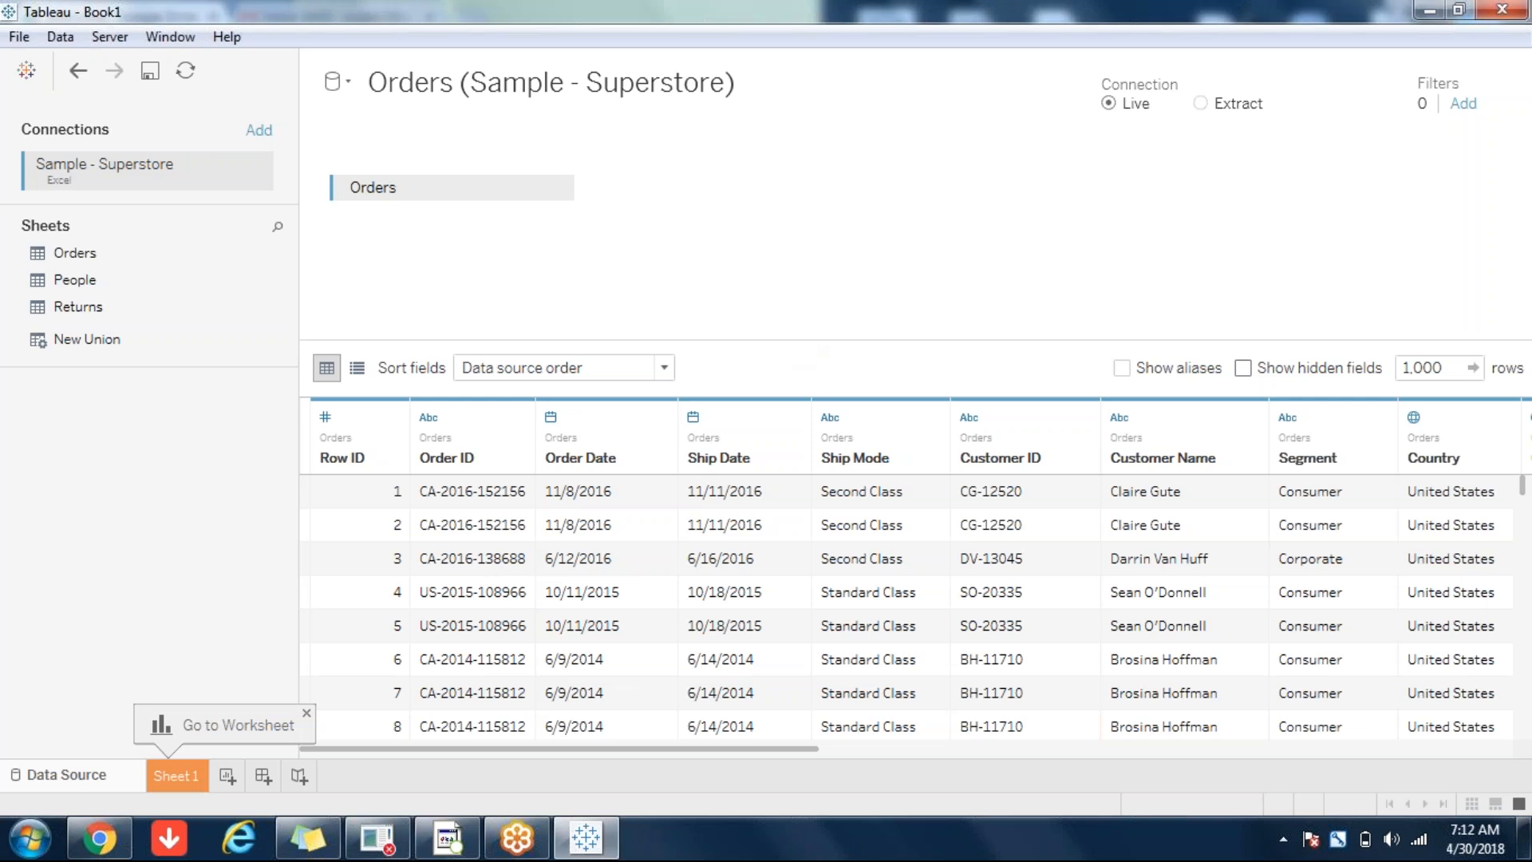
click(161, 775)
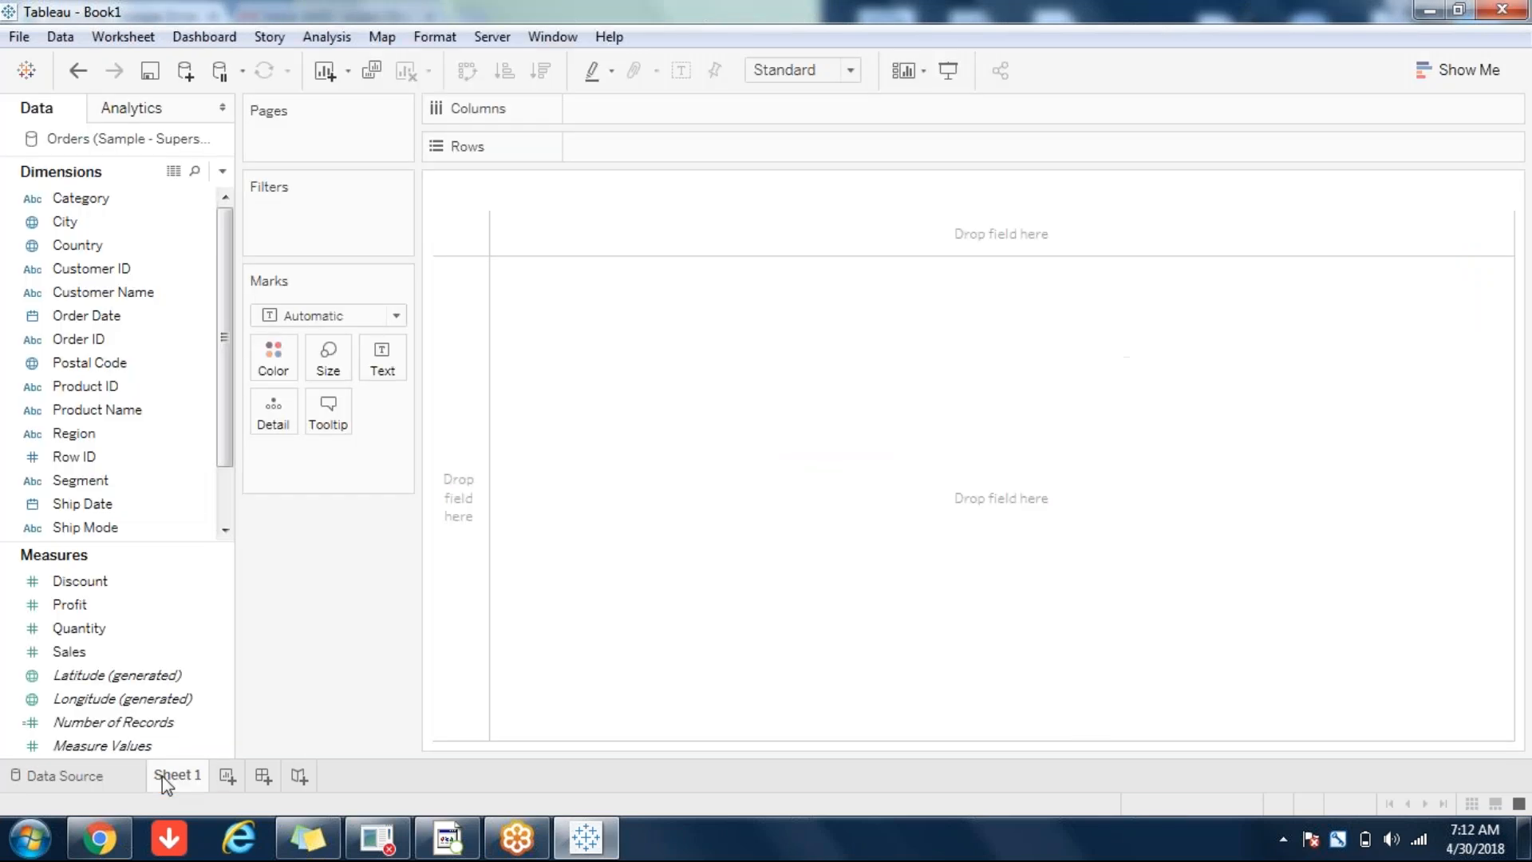
click(96, 651)
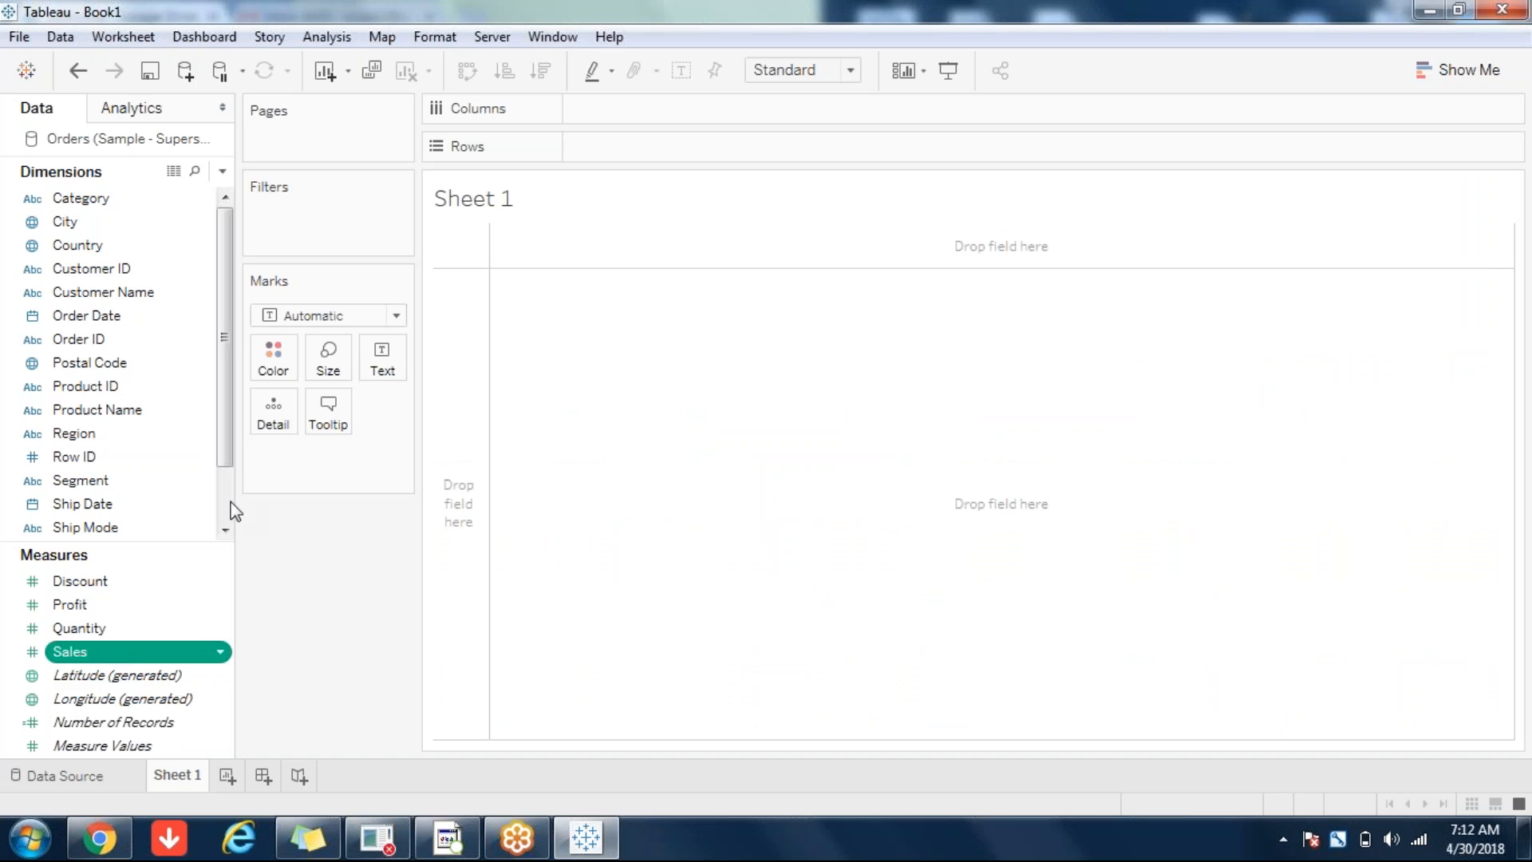
scroll(230, 510, down, 1)
click(104, 505)
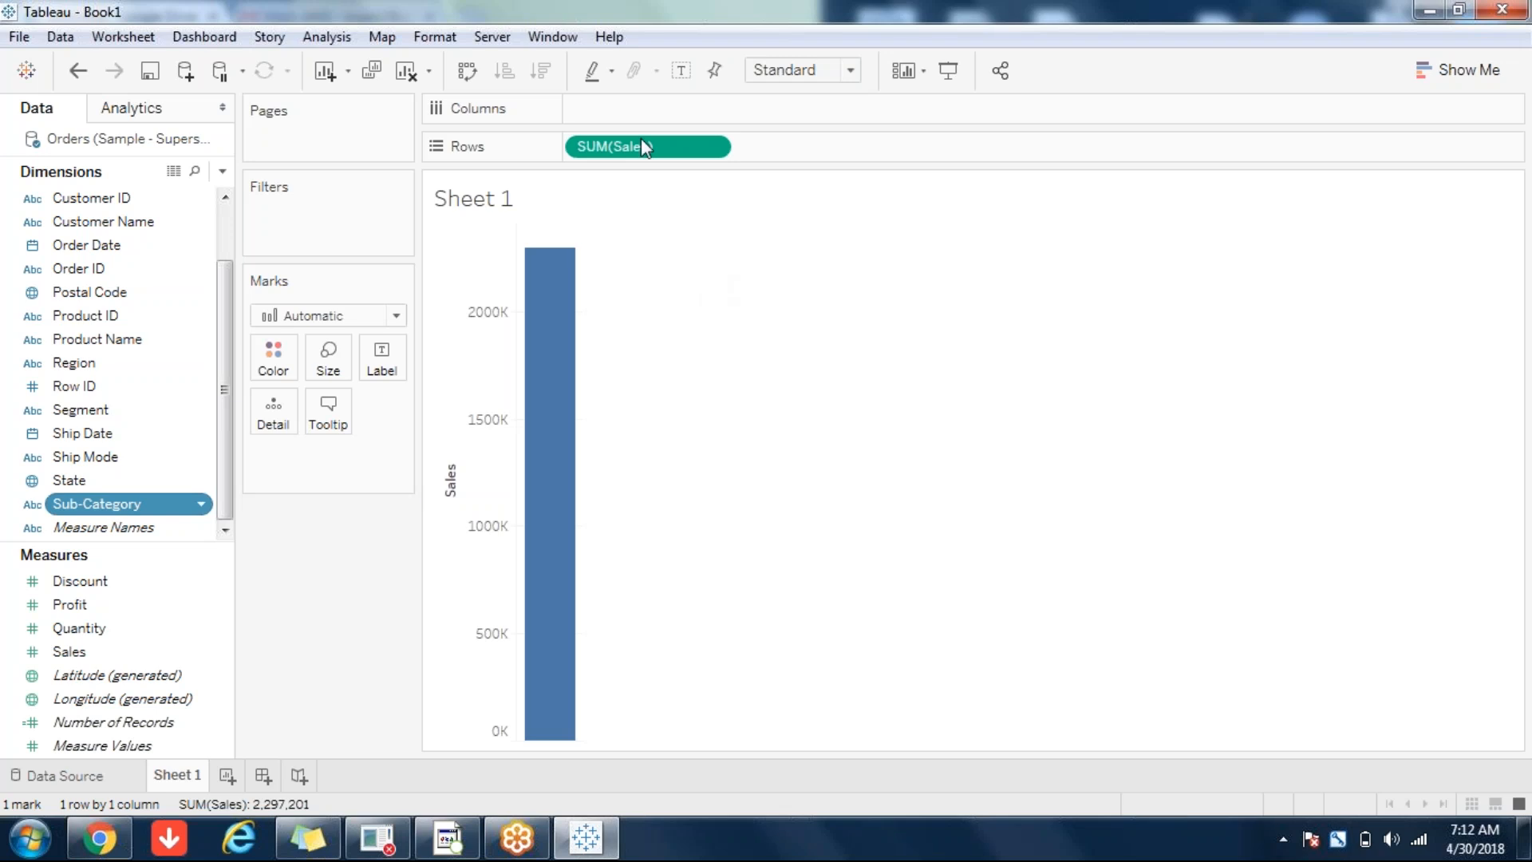
drag(706, 281, 678, 223)
- Show the Sub-Category filter beside the Sheet 1 bar chart
click(712, 109)
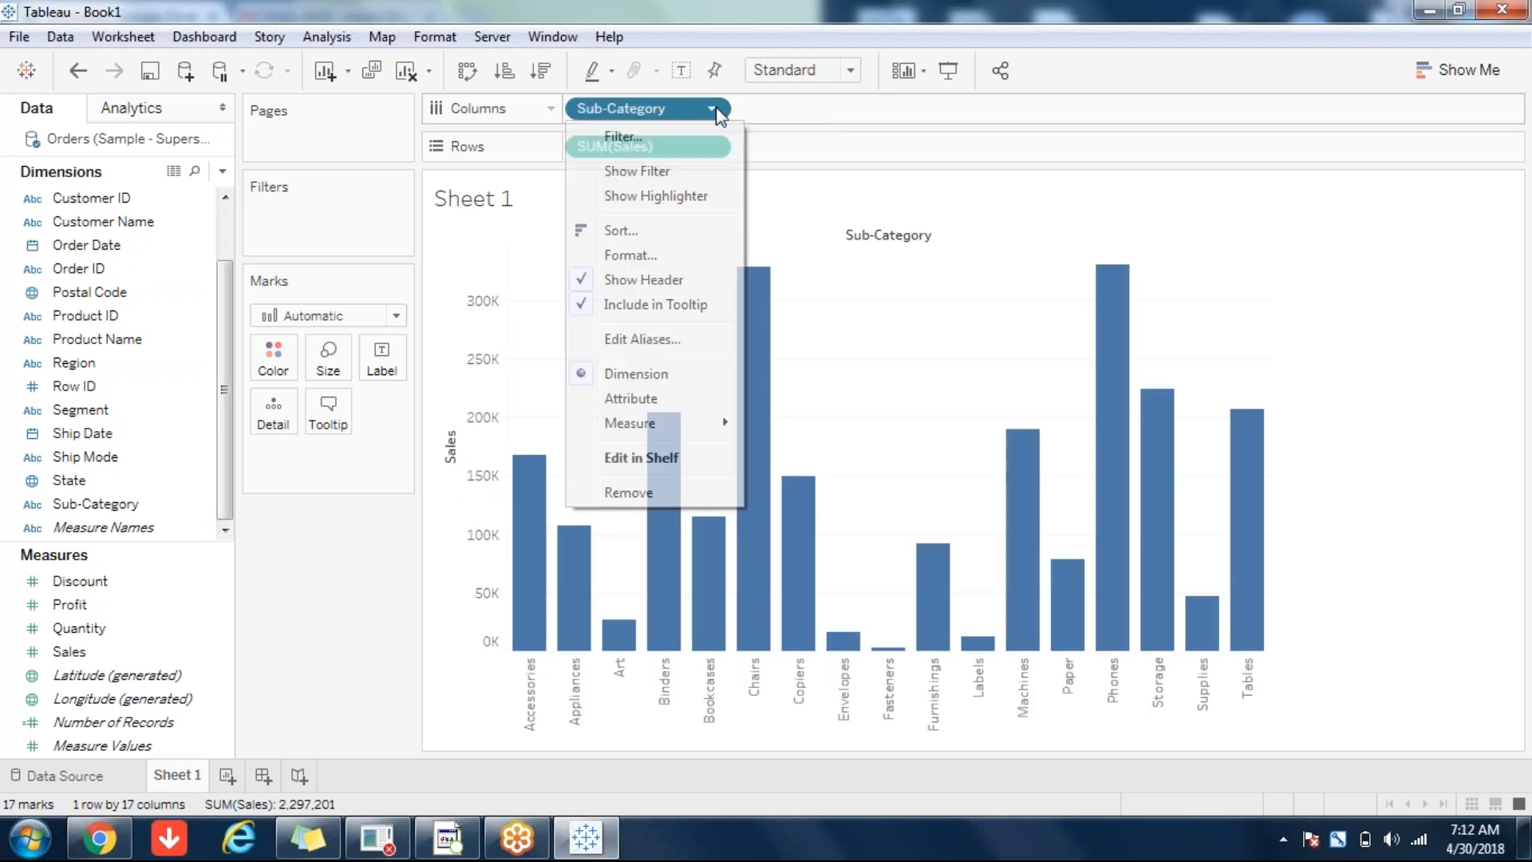
click(625, 170)
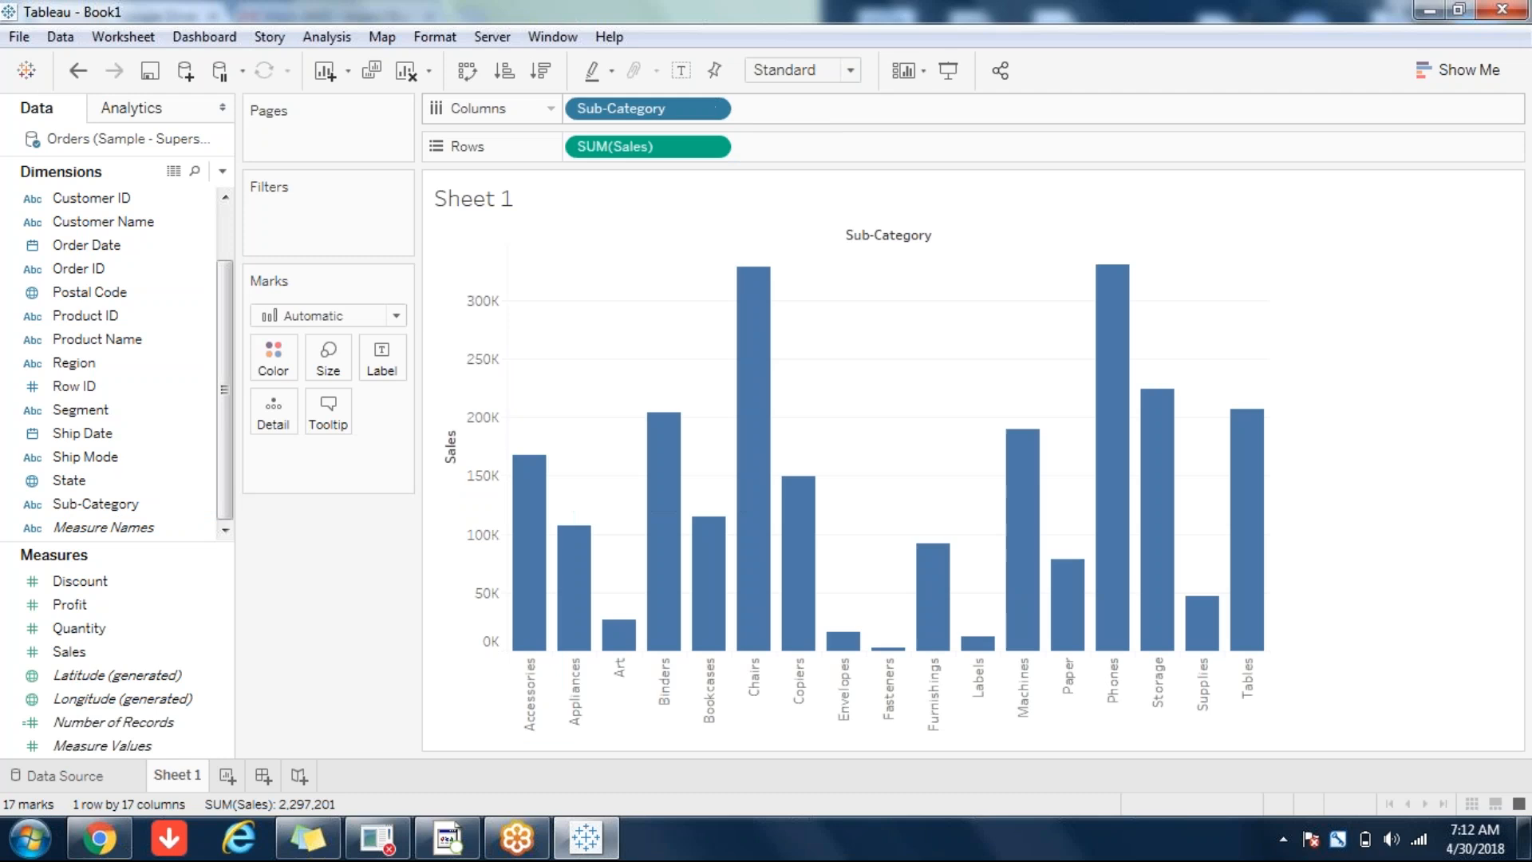
click(466, 72)
click(466, 72)
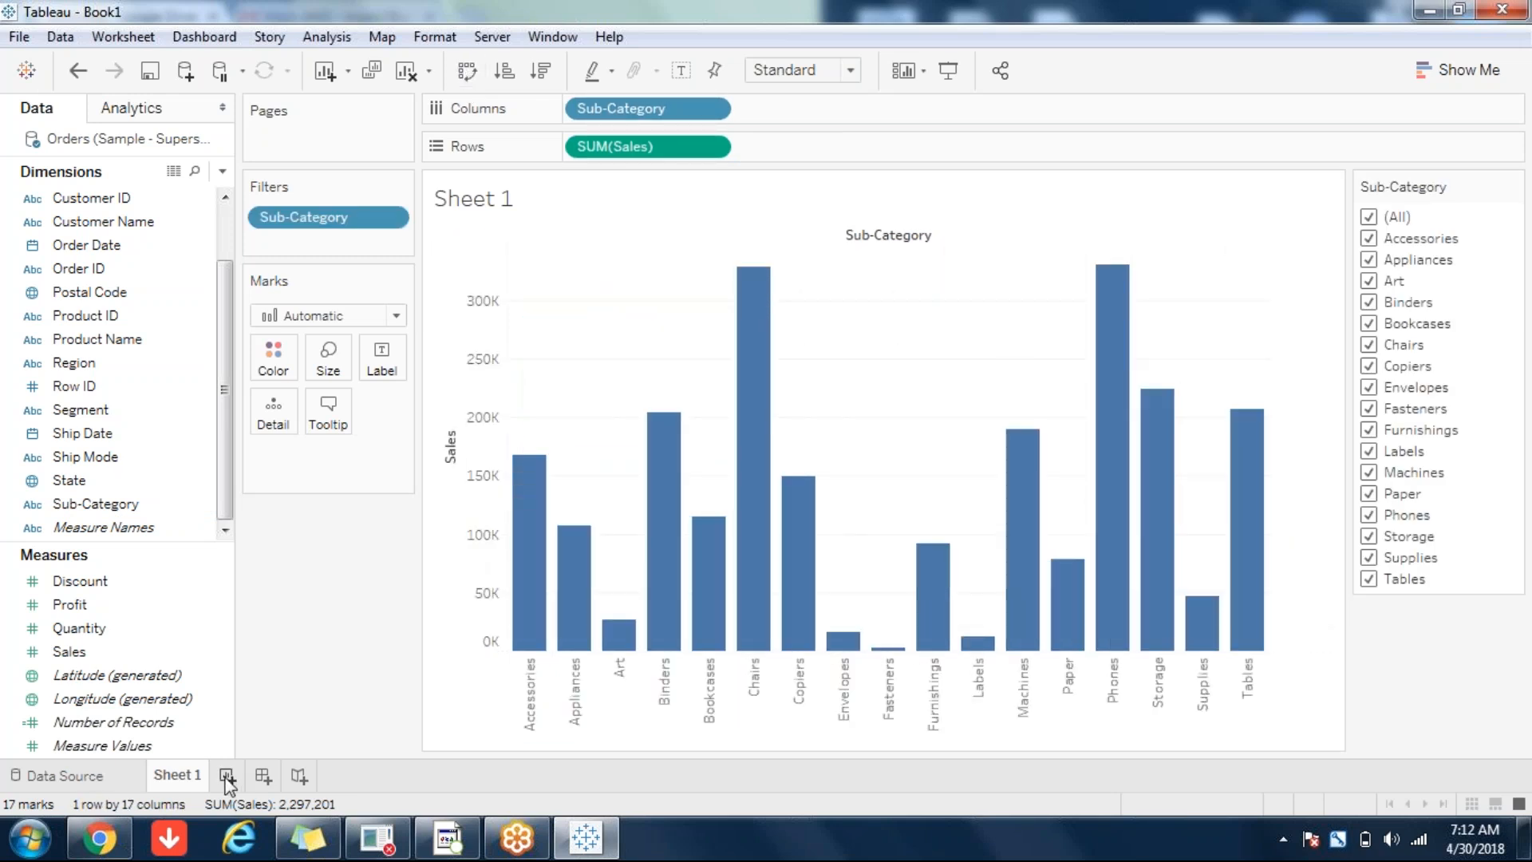
- Create Sheet 2 with a line chart of Sales by Order Date, broken down by continuous month
click(228, 774)
click(145, 651)
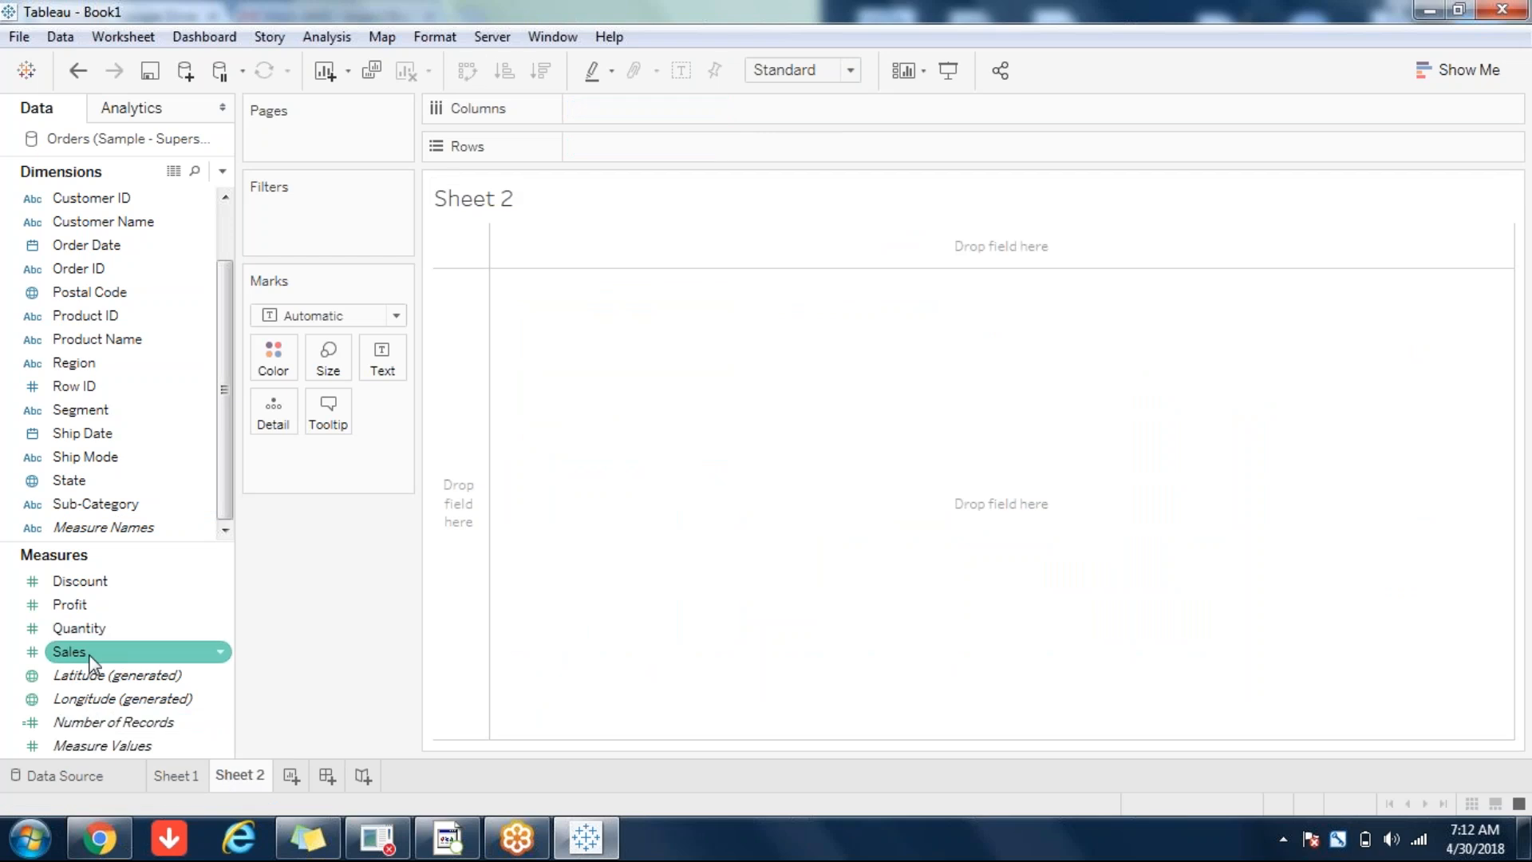
double_click(95, 653)
click(105, 504)
drag(97, 254, 742, 386)
click(710, 110)
click(648, 551)
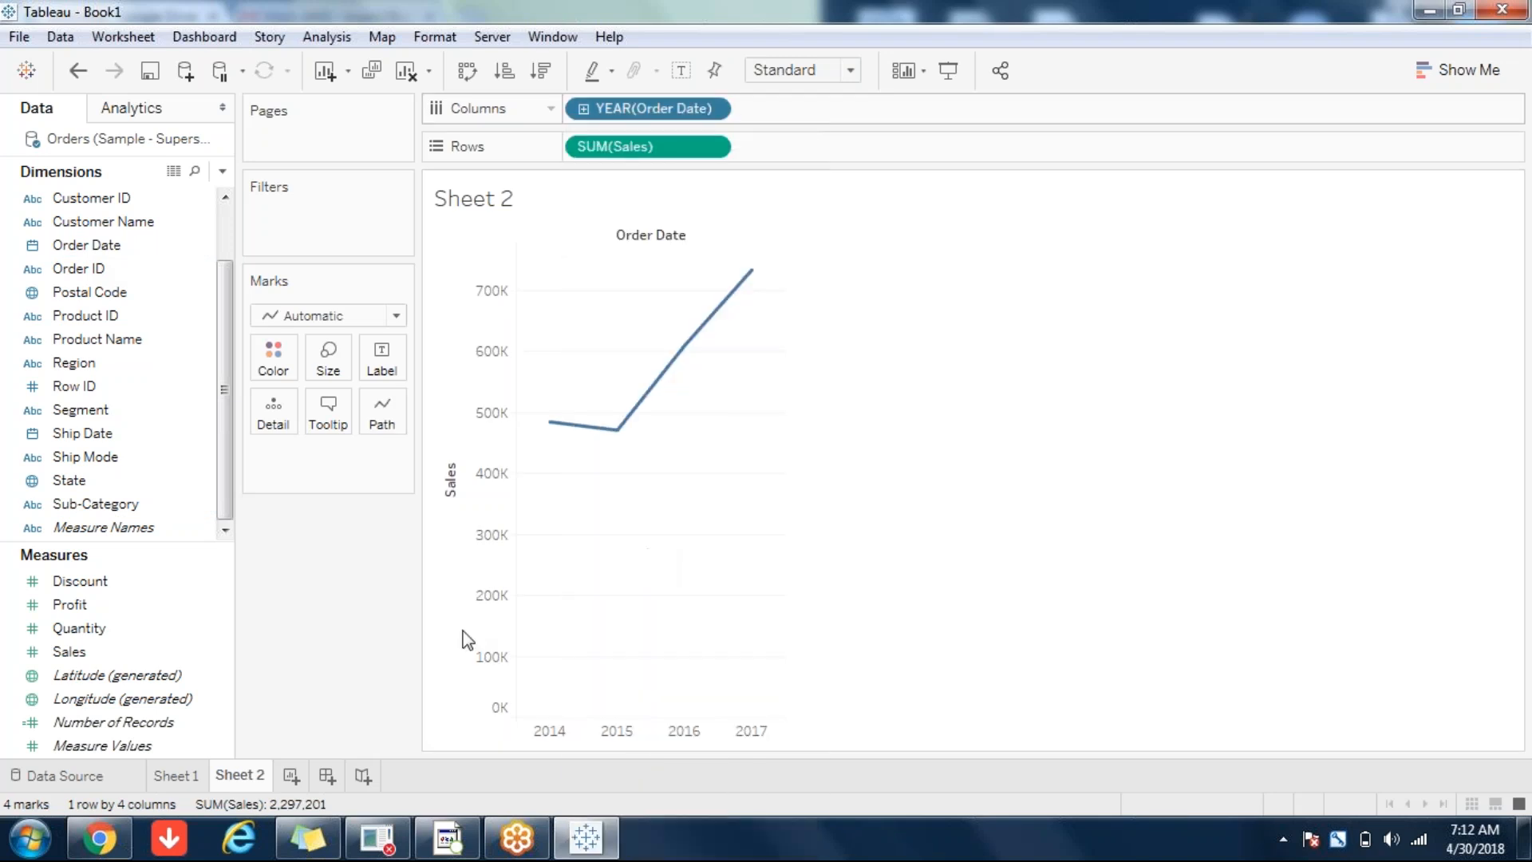
- Create Sheet 3 showing Sales by Sub-Category as a packed bubbles chart
click(290, 775)
double_click(69, 651)
drag(121, 507, 889, 459)
click(1439, 72)
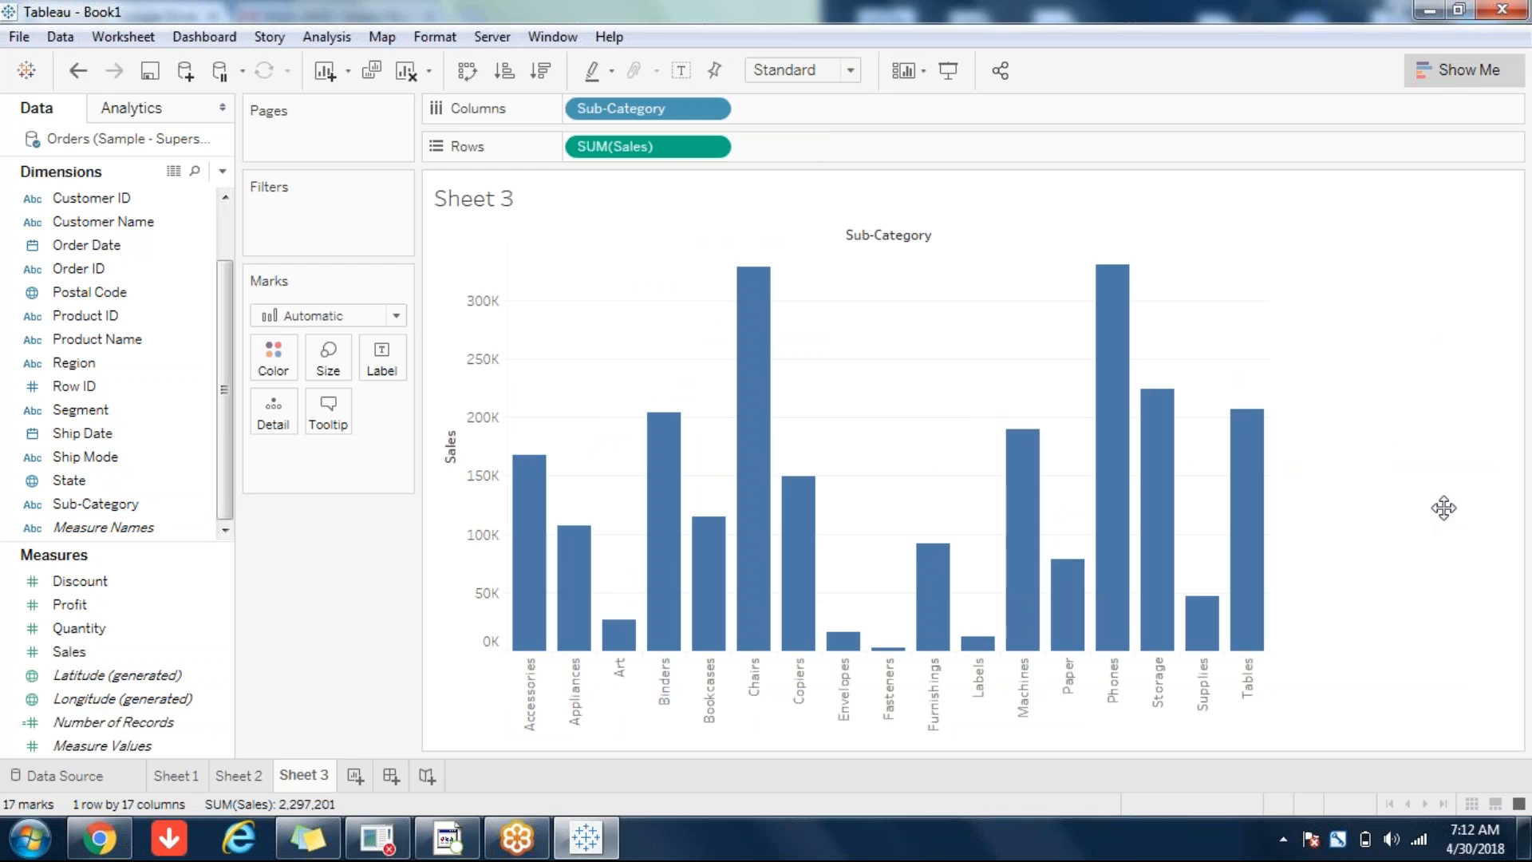
click(1509, 493)
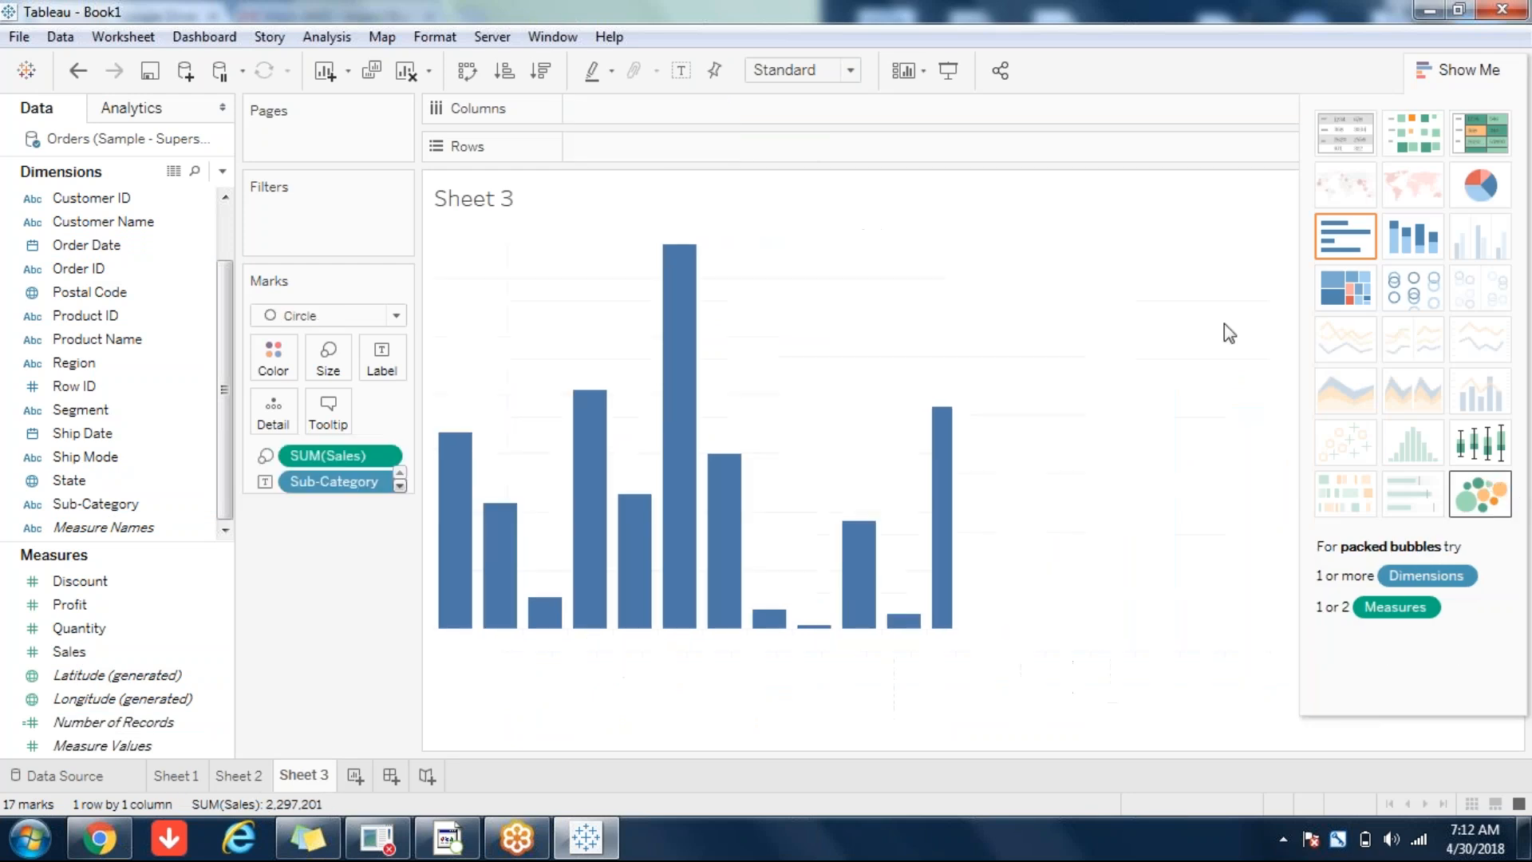
- Create Sheet 4 with a map of Sales by State
click(354, 775)
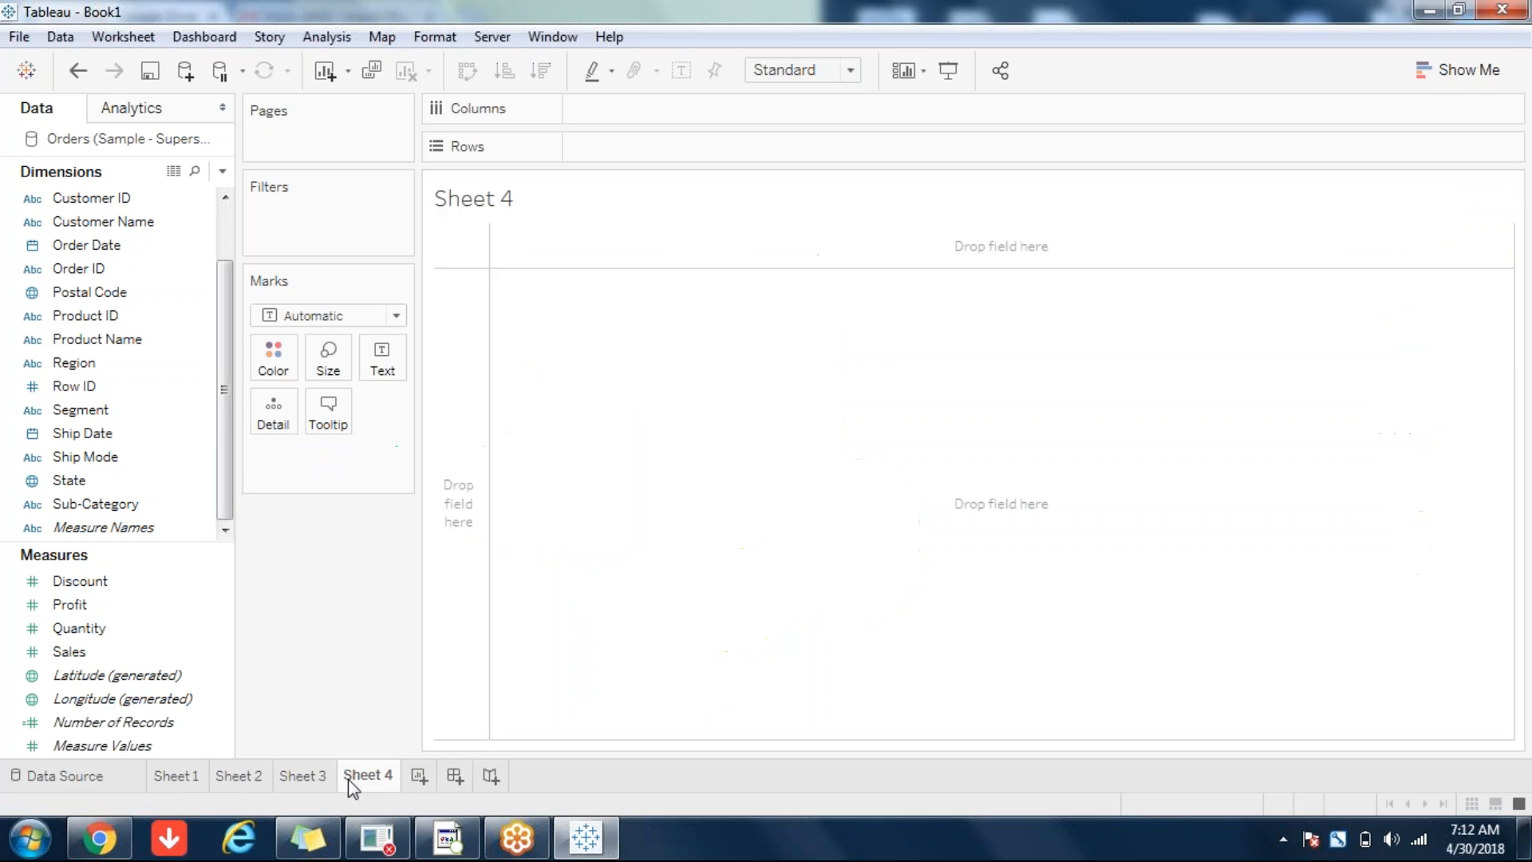
click(102, 481)
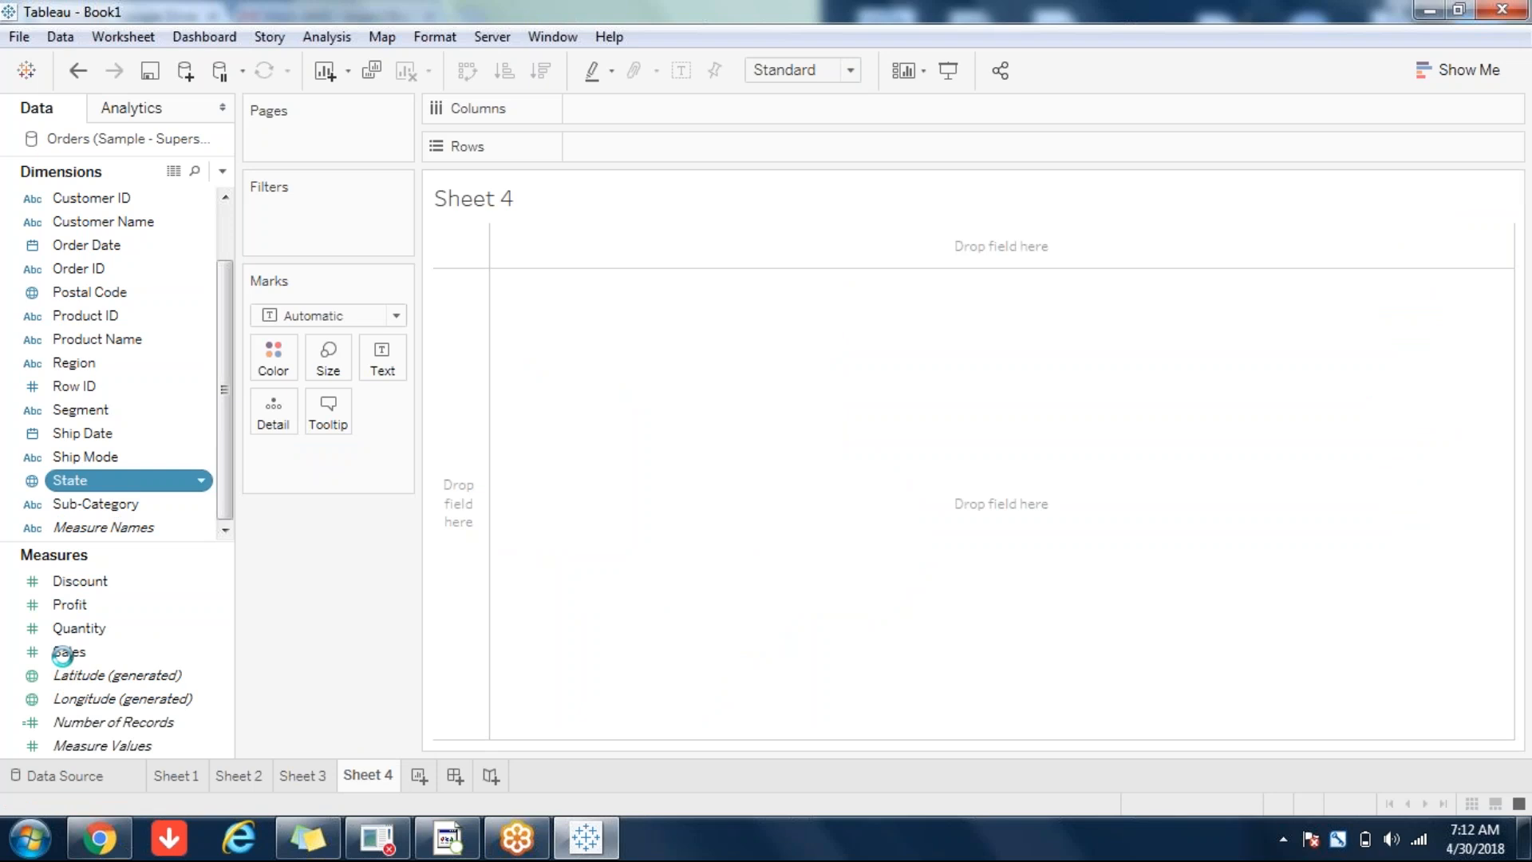
double_click(159, 651)
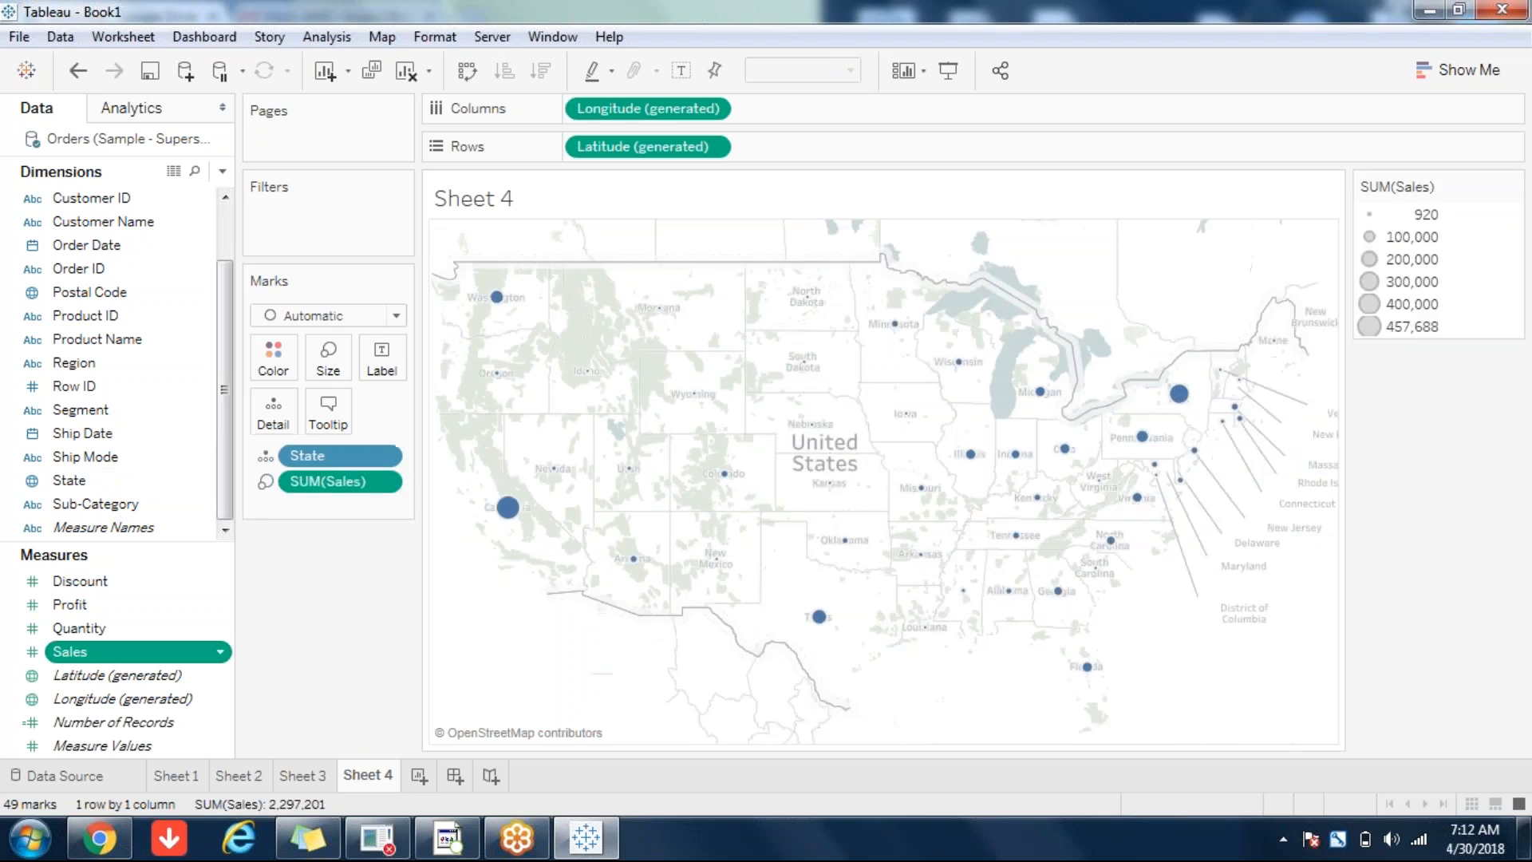
- Color the map marks on Sheet 4 by Profit and enlarge the circles
click(163, 606)
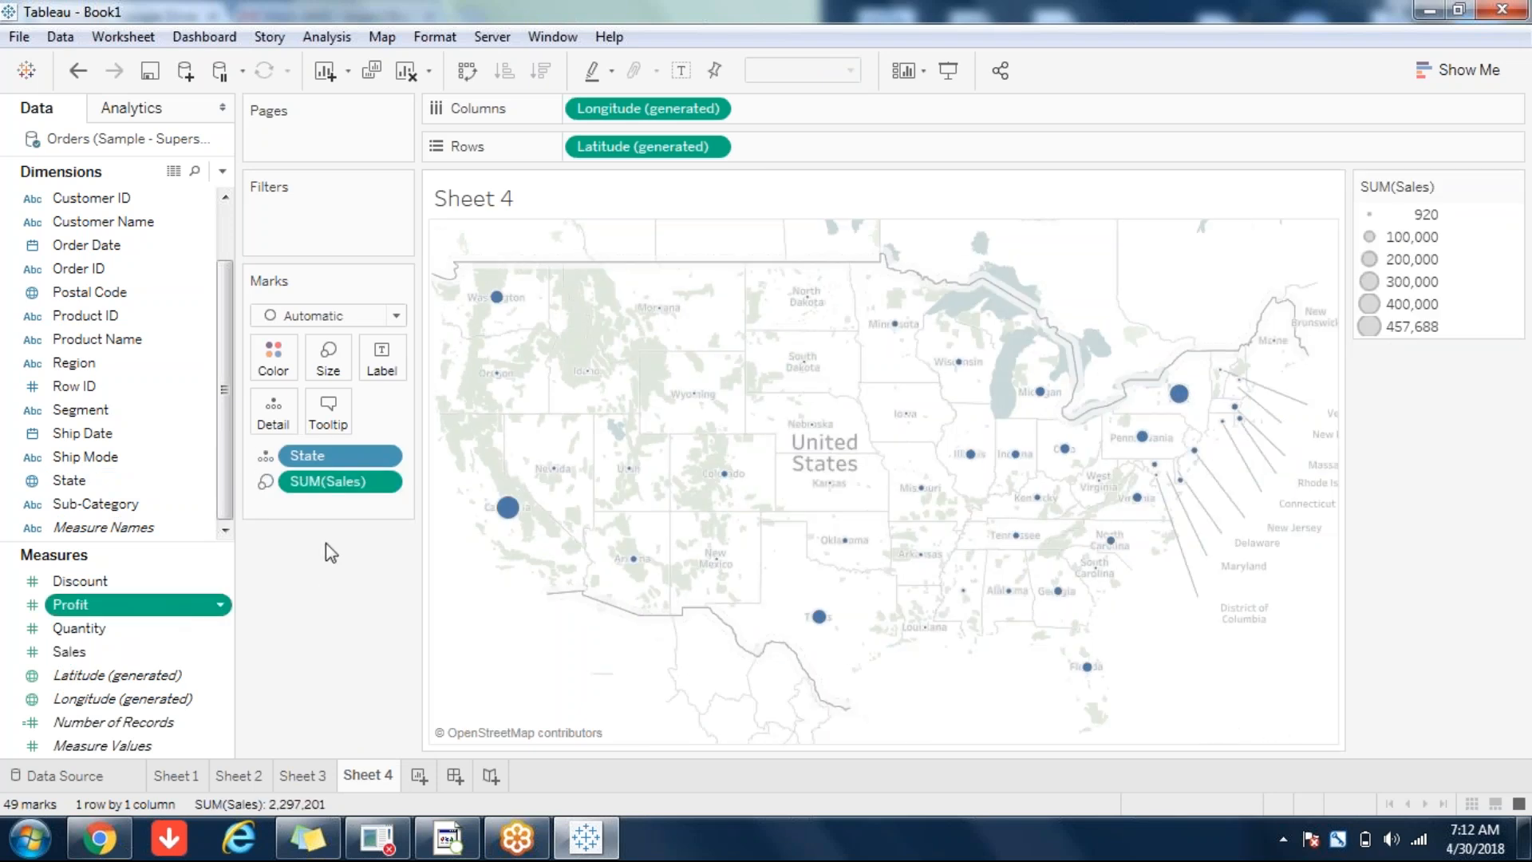
click(328, 359)
click(428, 413)
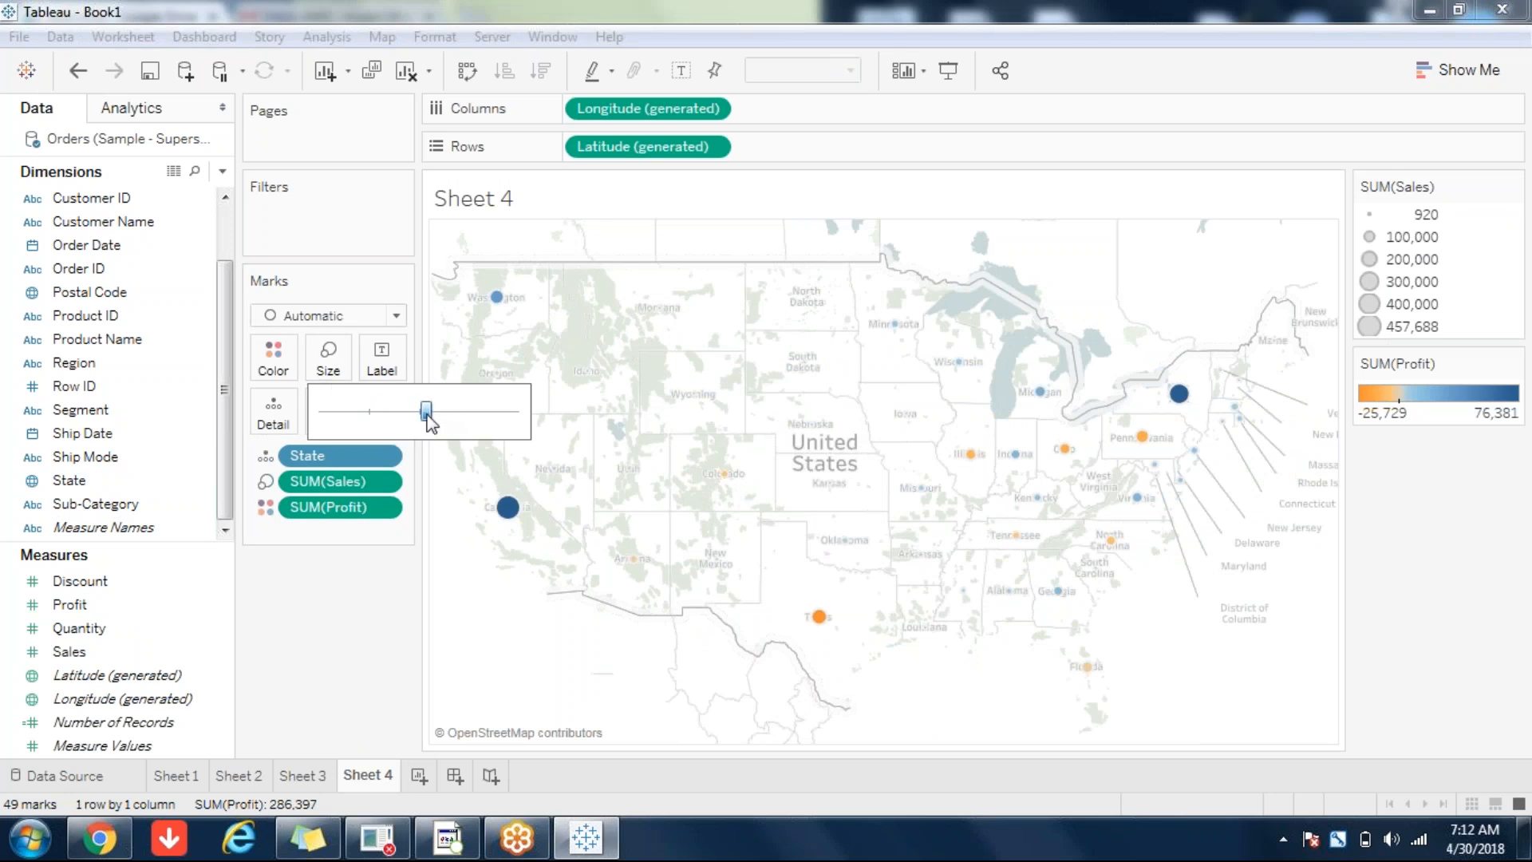
click(400, 634)
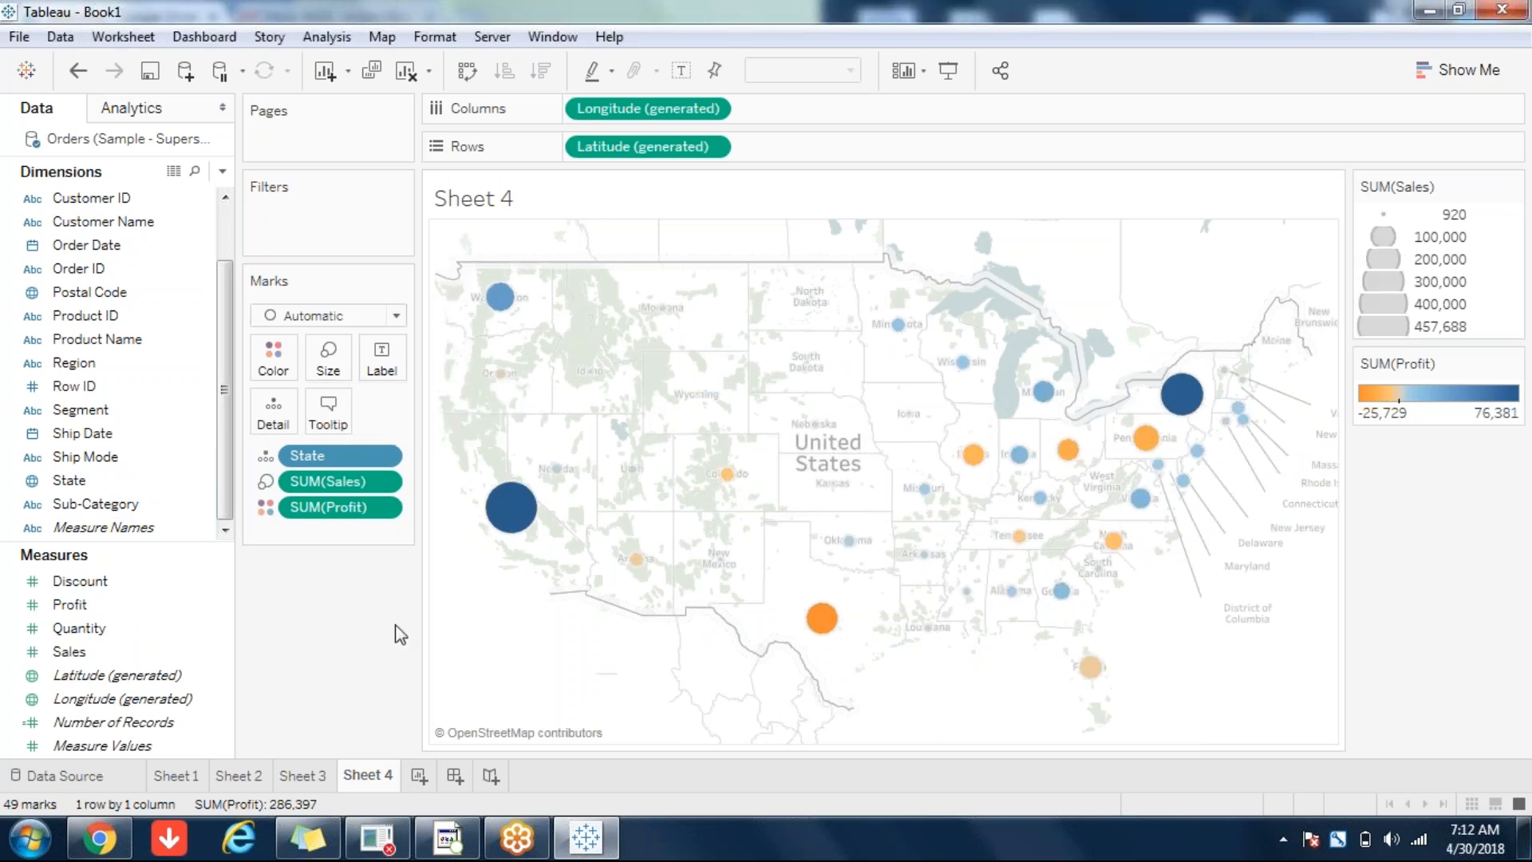
- Create a new dashboard and add Sheet 1 to it
click(234, 36)
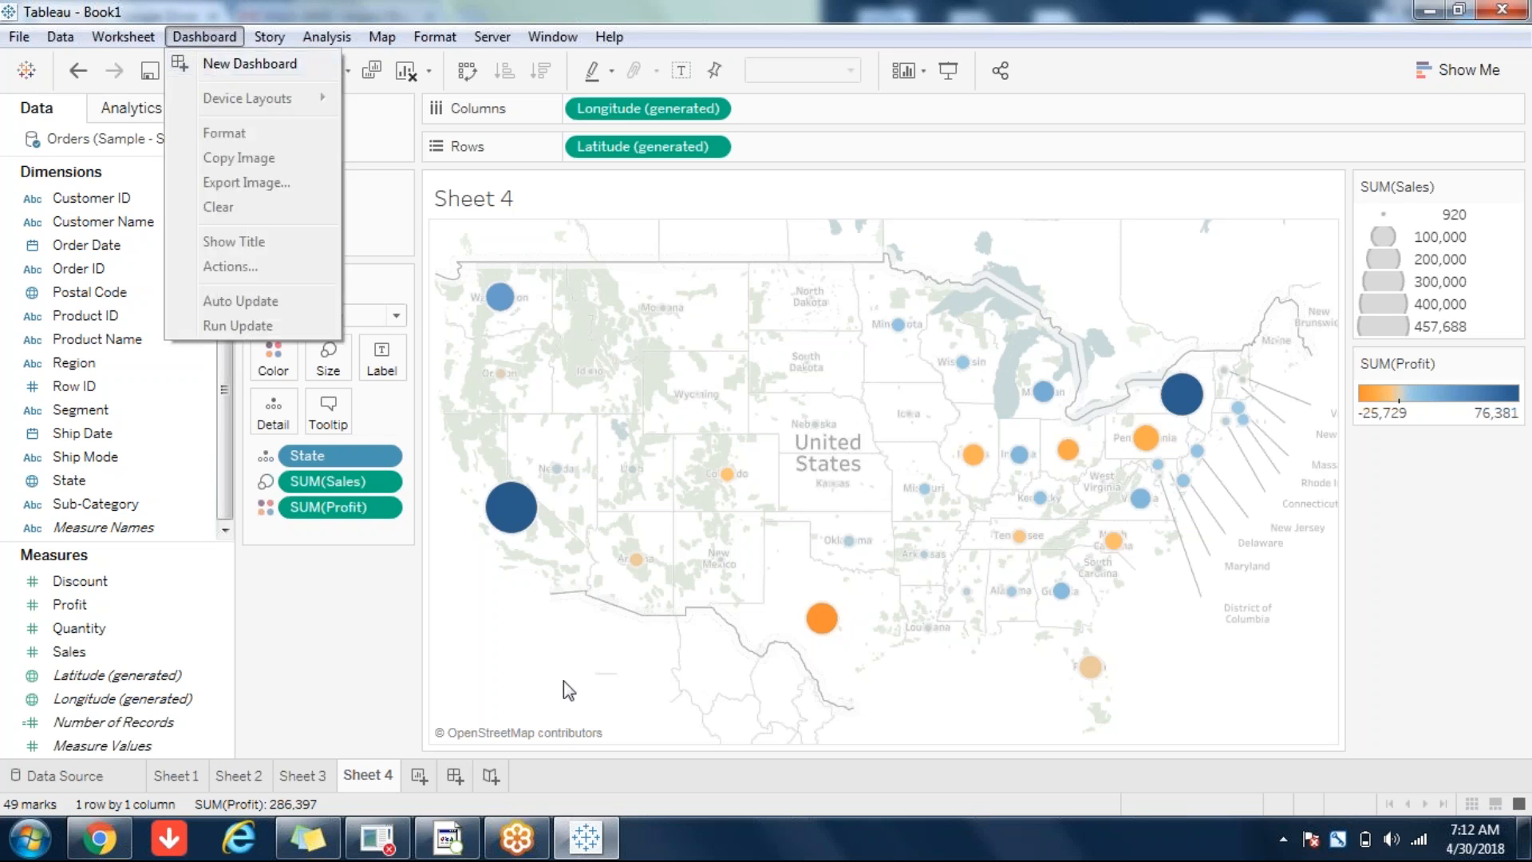
click(458, 789)
click(454, 775)
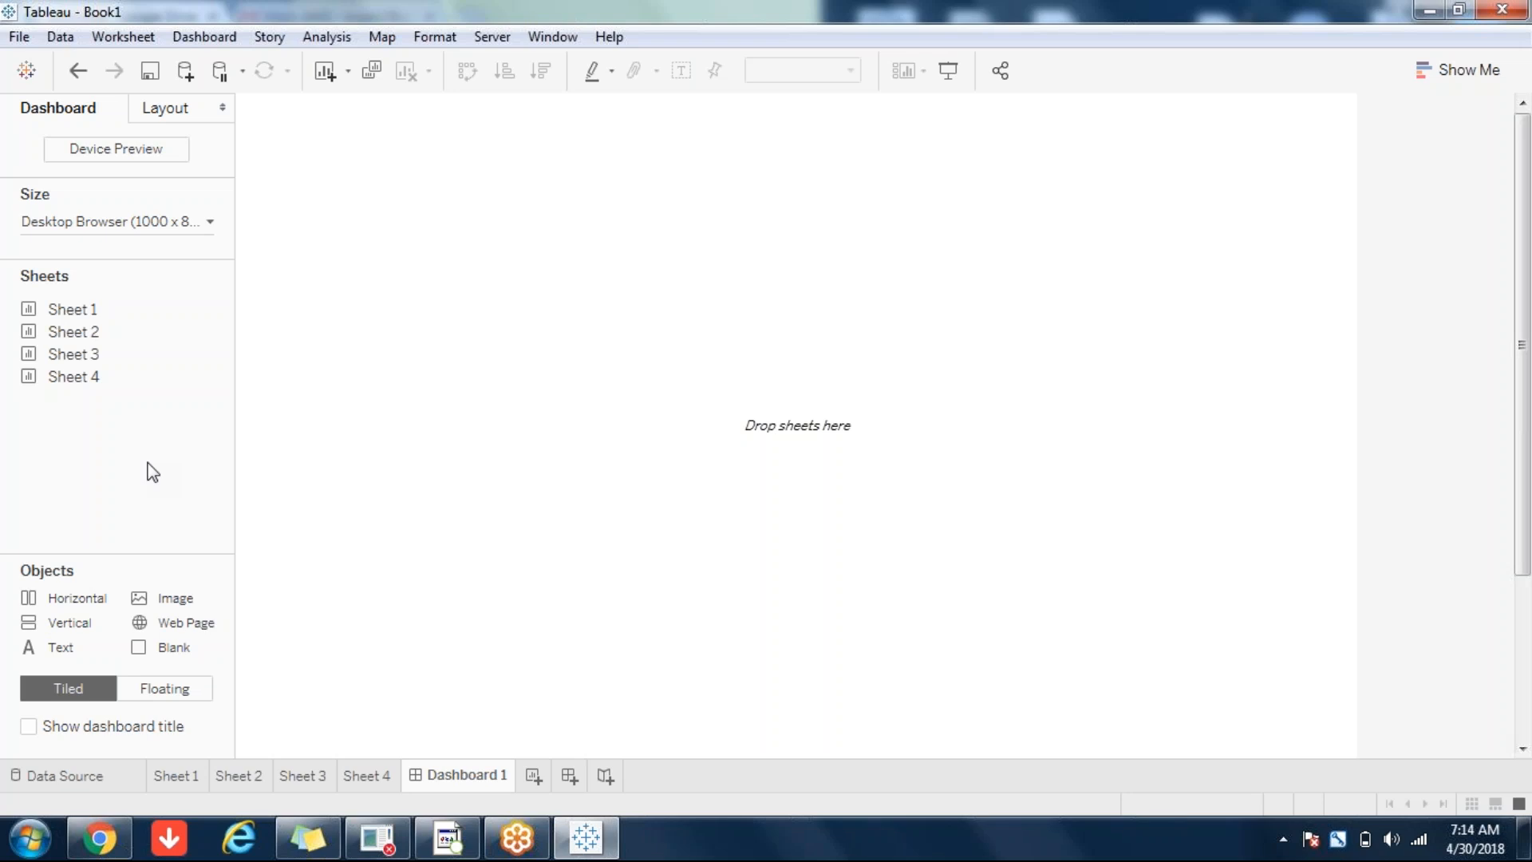
mouse_move(77, 311)
mouse_move(88, 339)
double_click(115, 311)
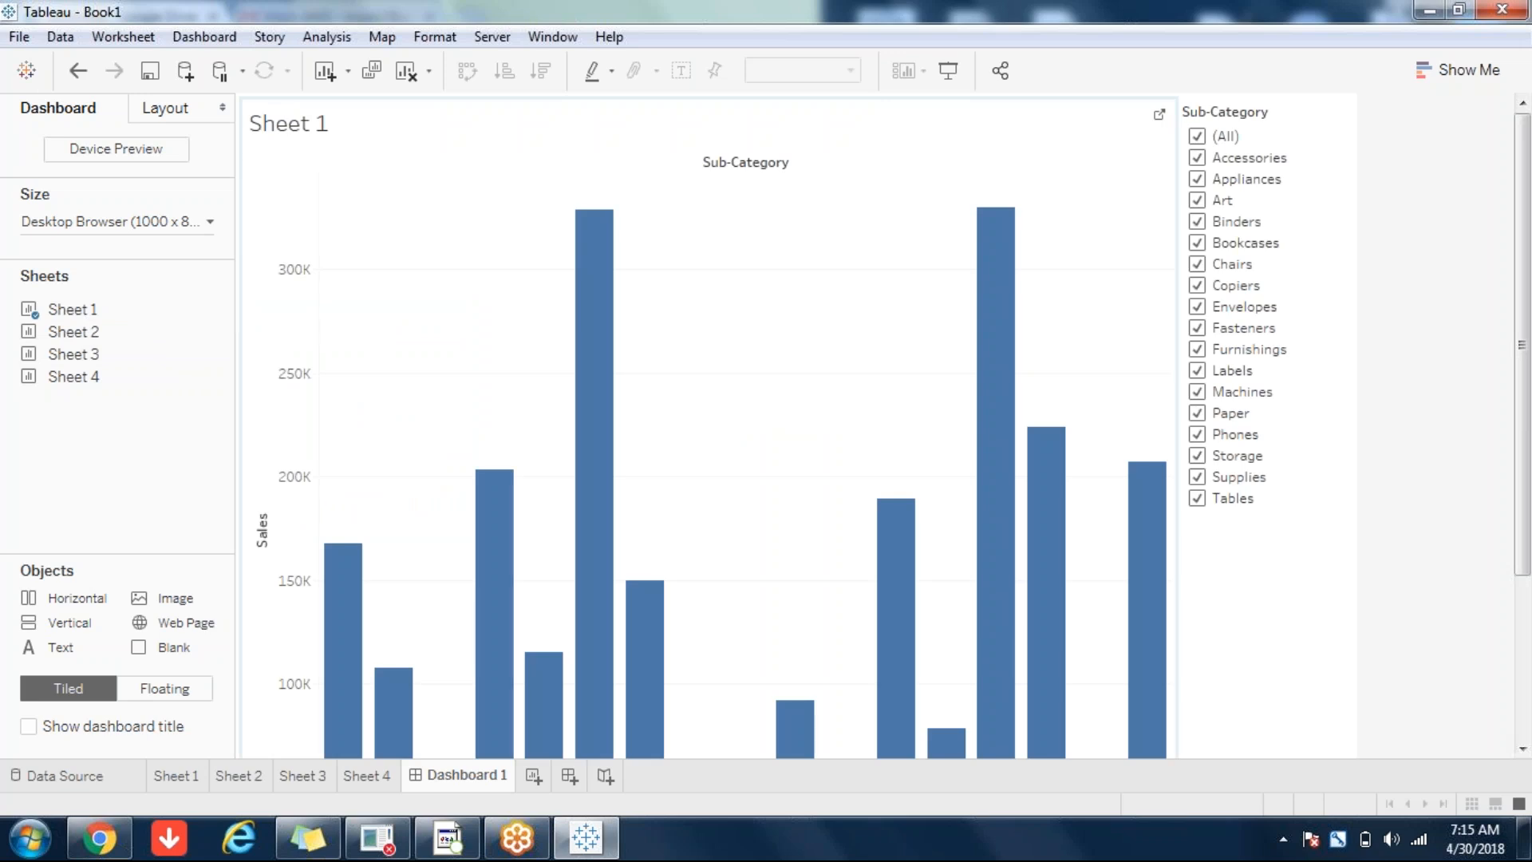
- Compare the original Sheet 1 with its dashboard copy, checking the chart and Sub-Category filter areas
click(431, 294)
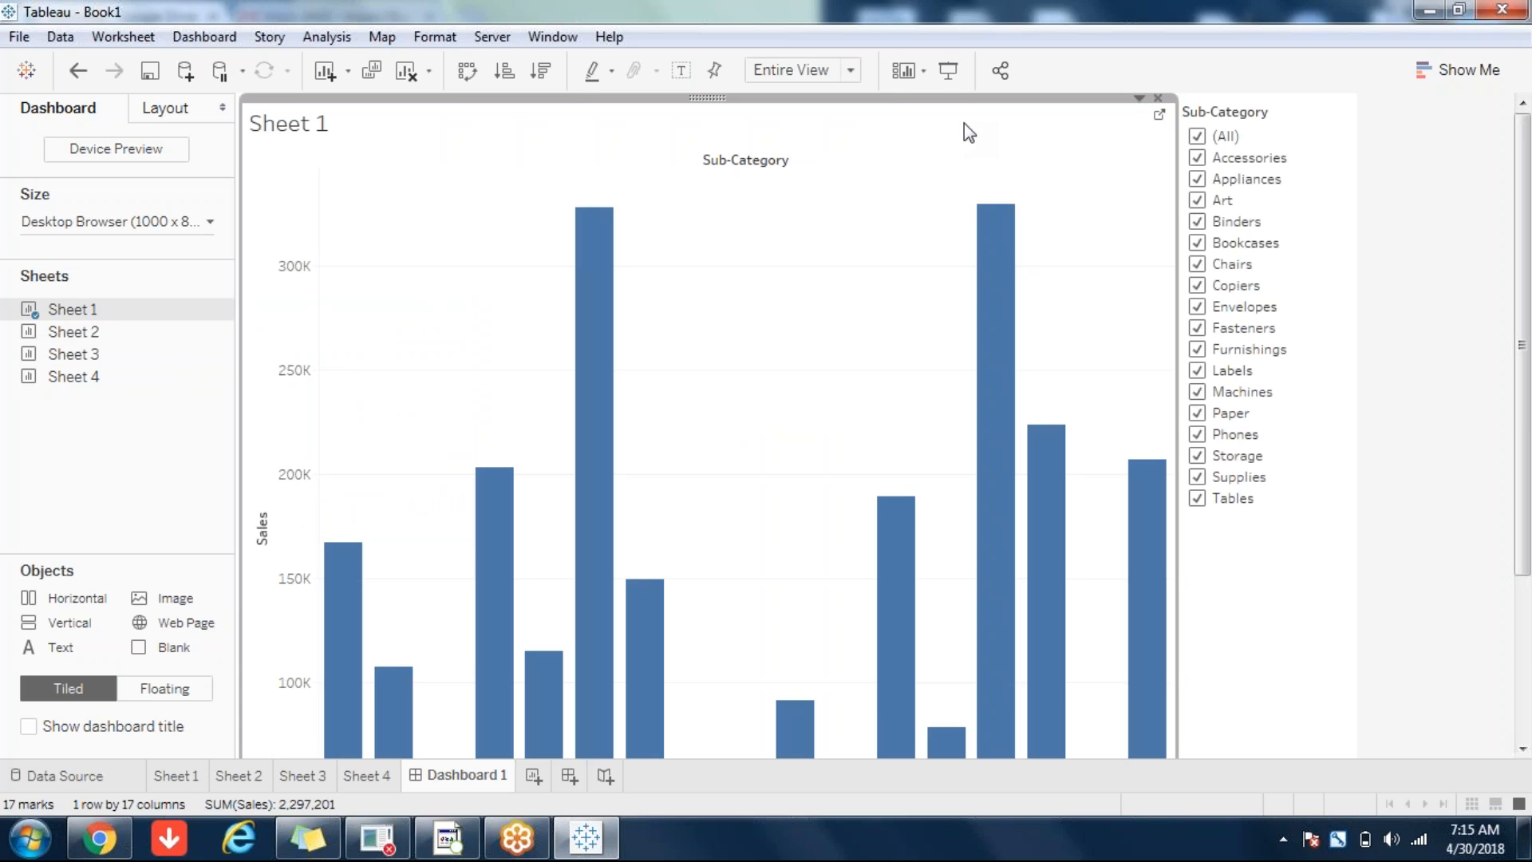
click(171, 776)
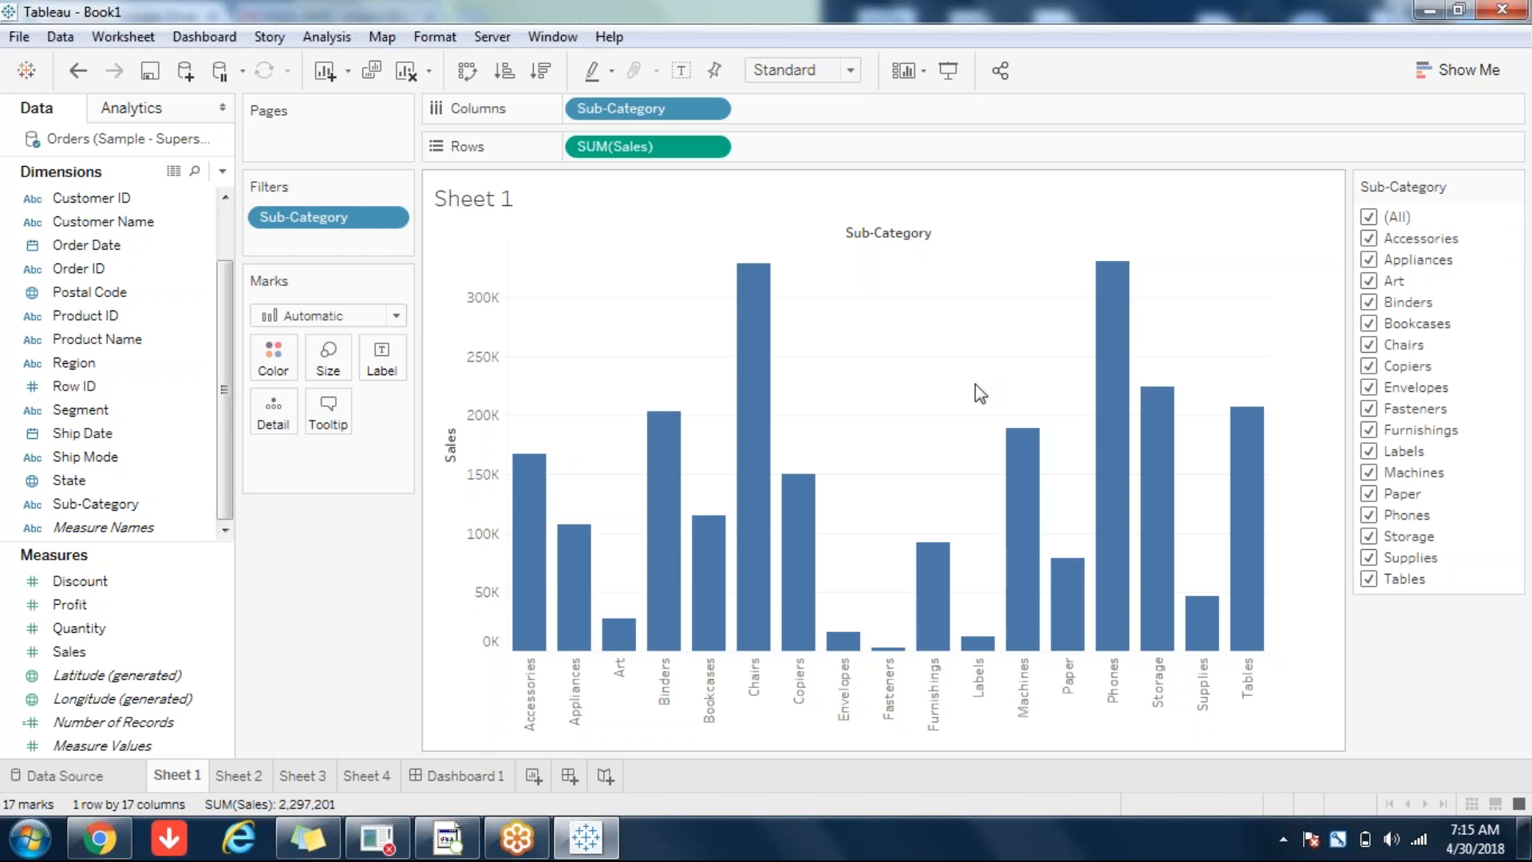
click(477, 774)
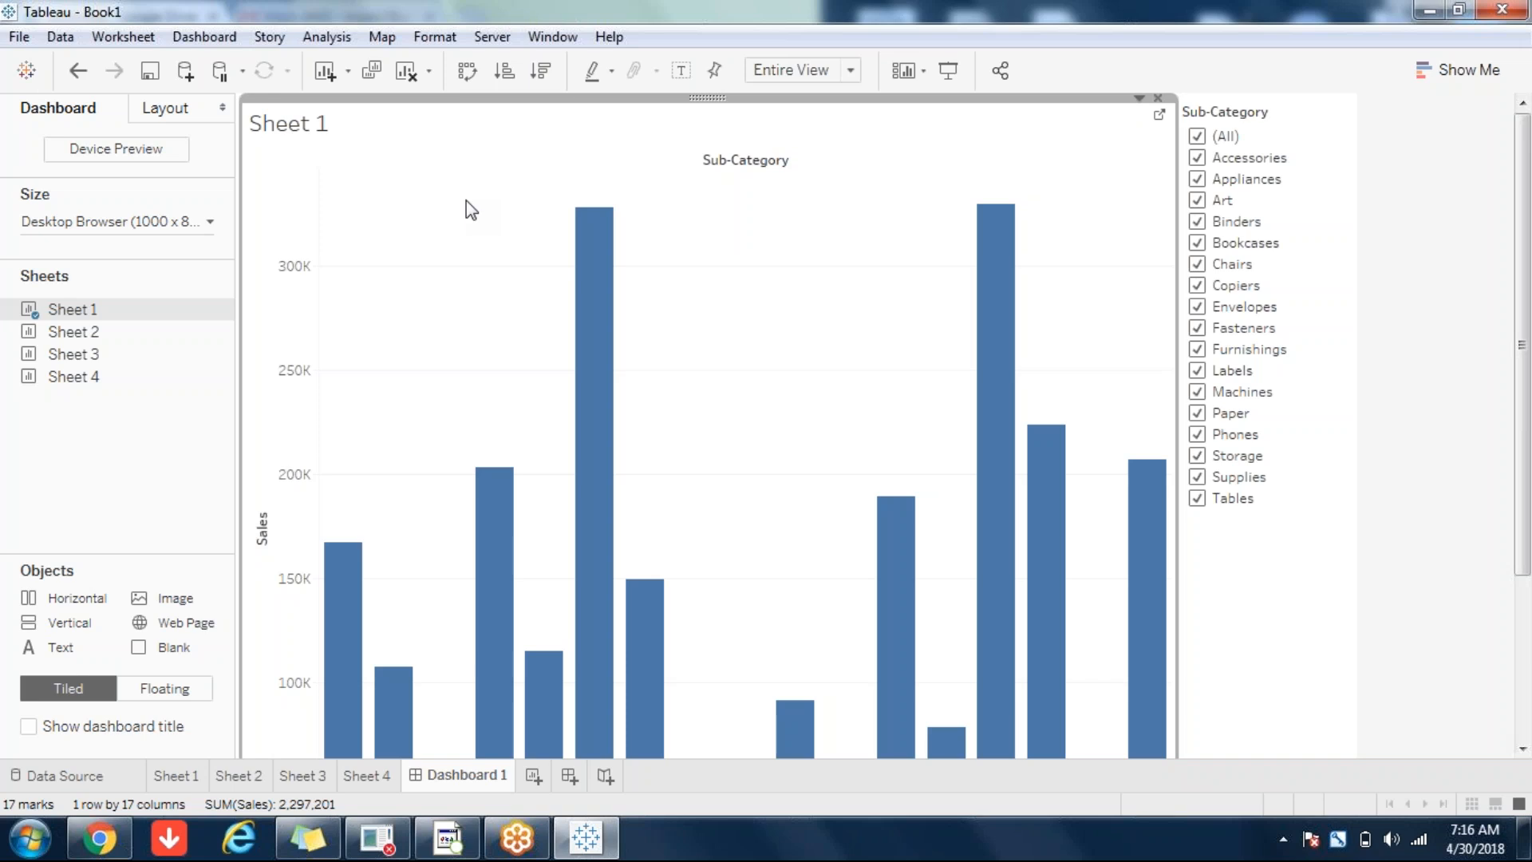
click(1267, 526)
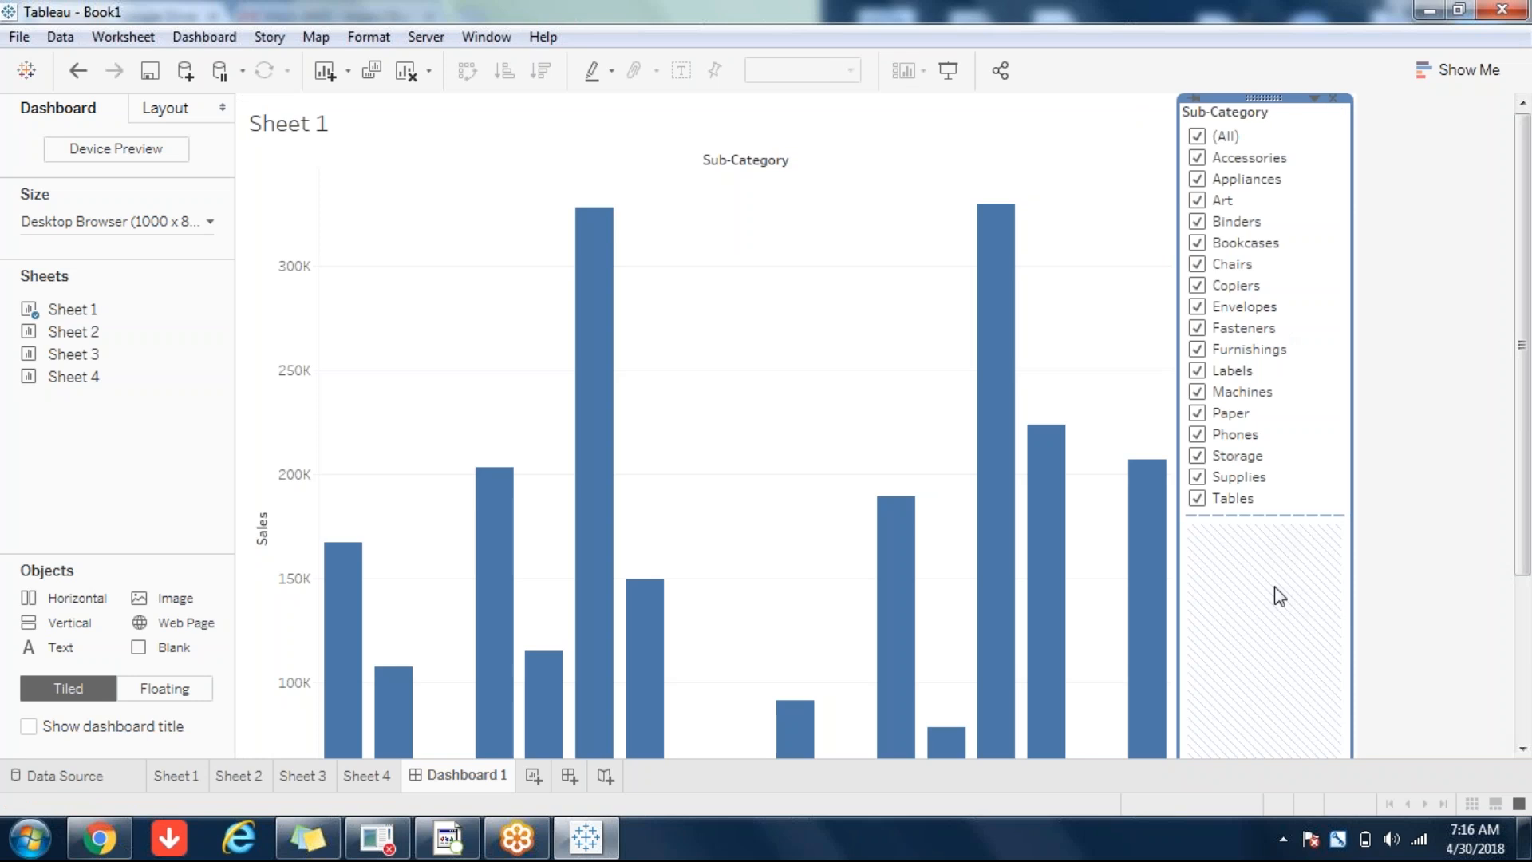
click(751, 275)
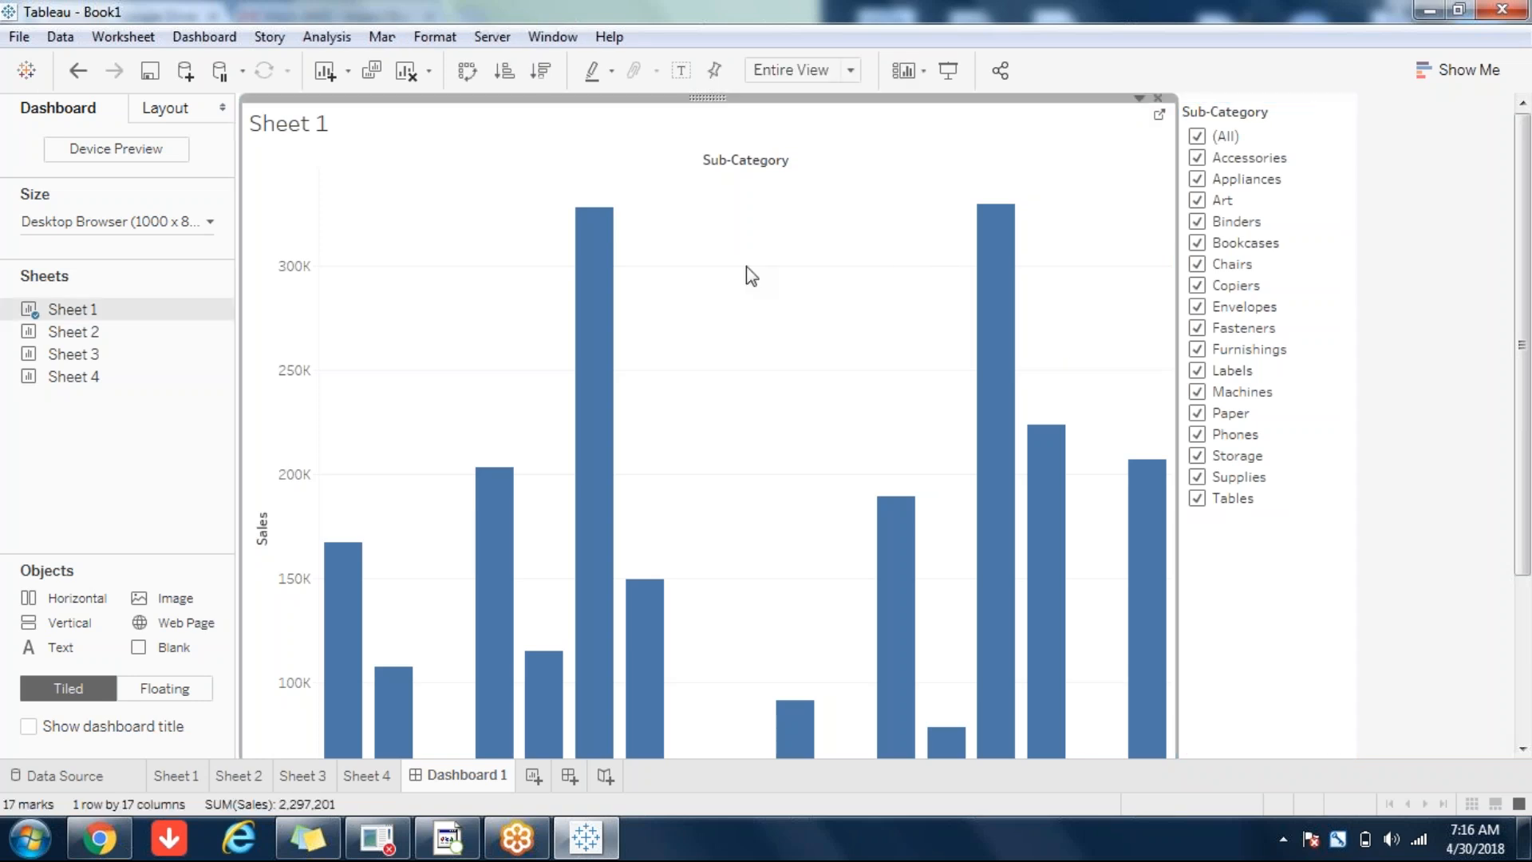
- Add Sheet 2 and Sheet 3 to the dashboard as tiled views alongside Sheet 1
double_click(94, 338)
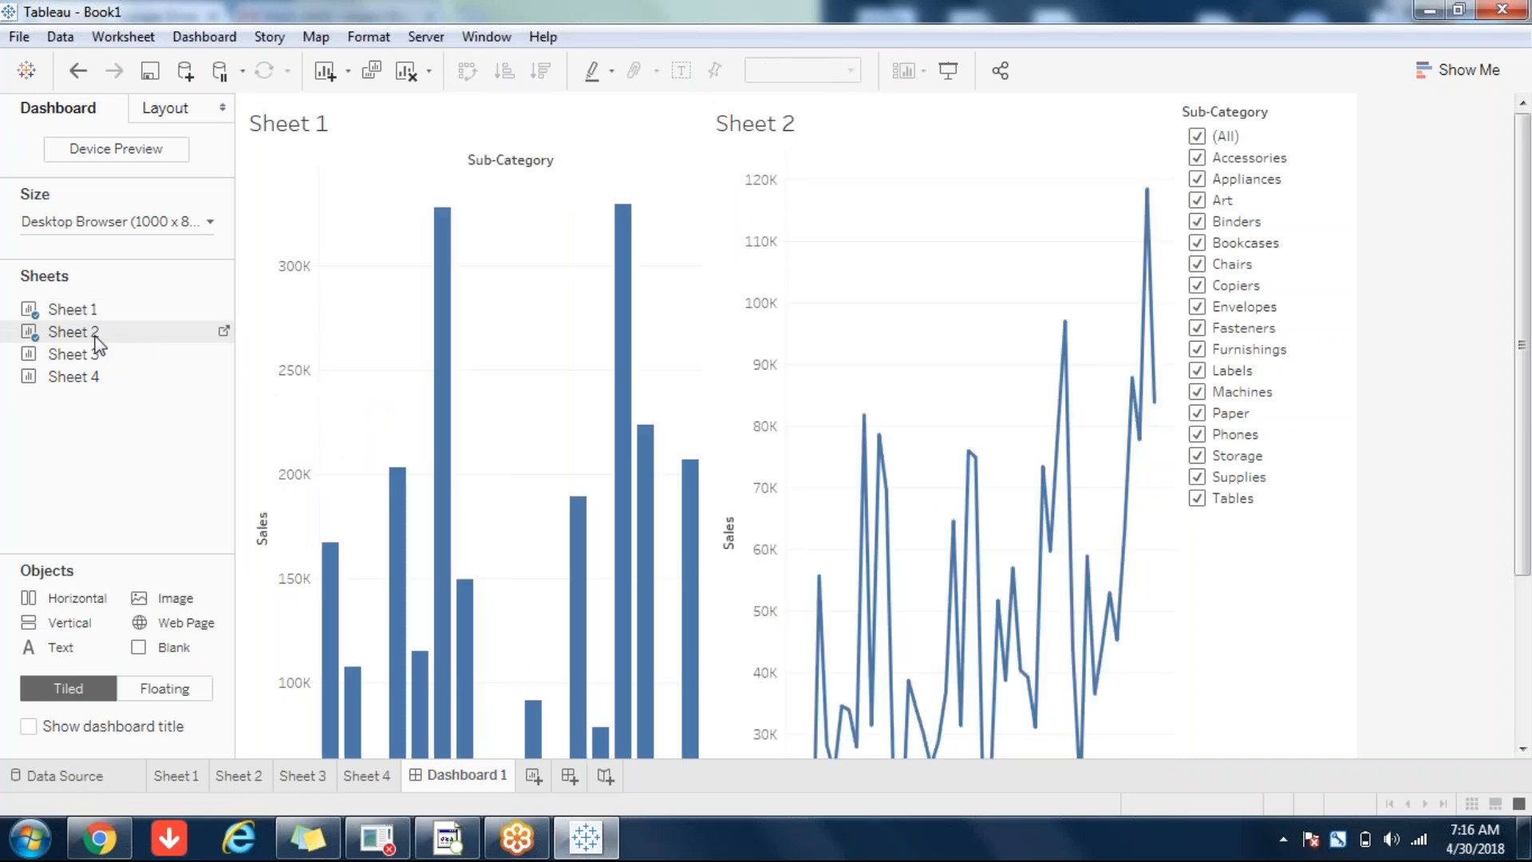
click(524, 206)
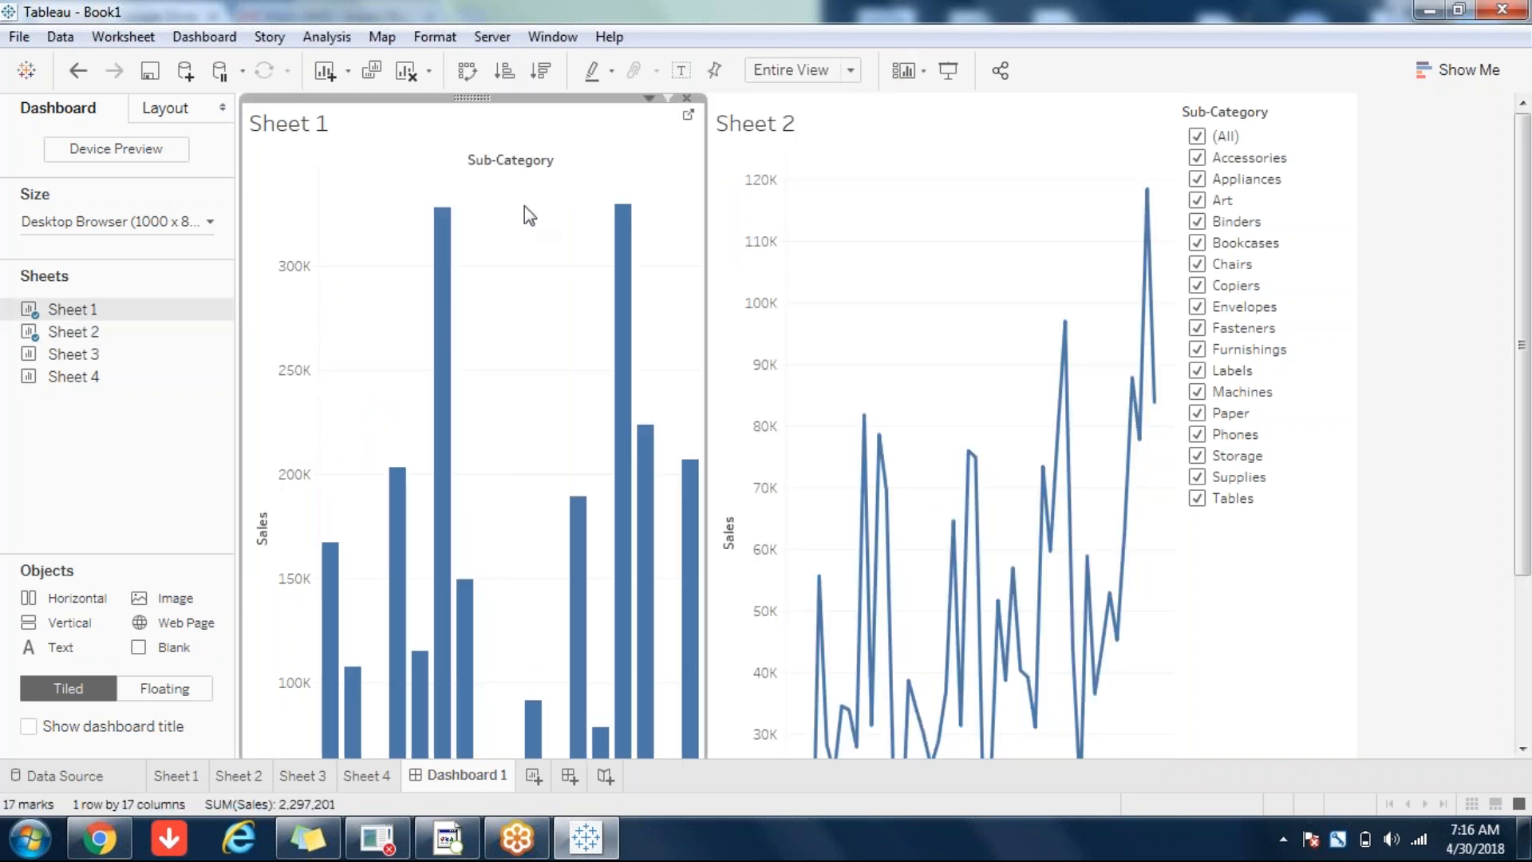
click(955, 216)
click(1339, 588)
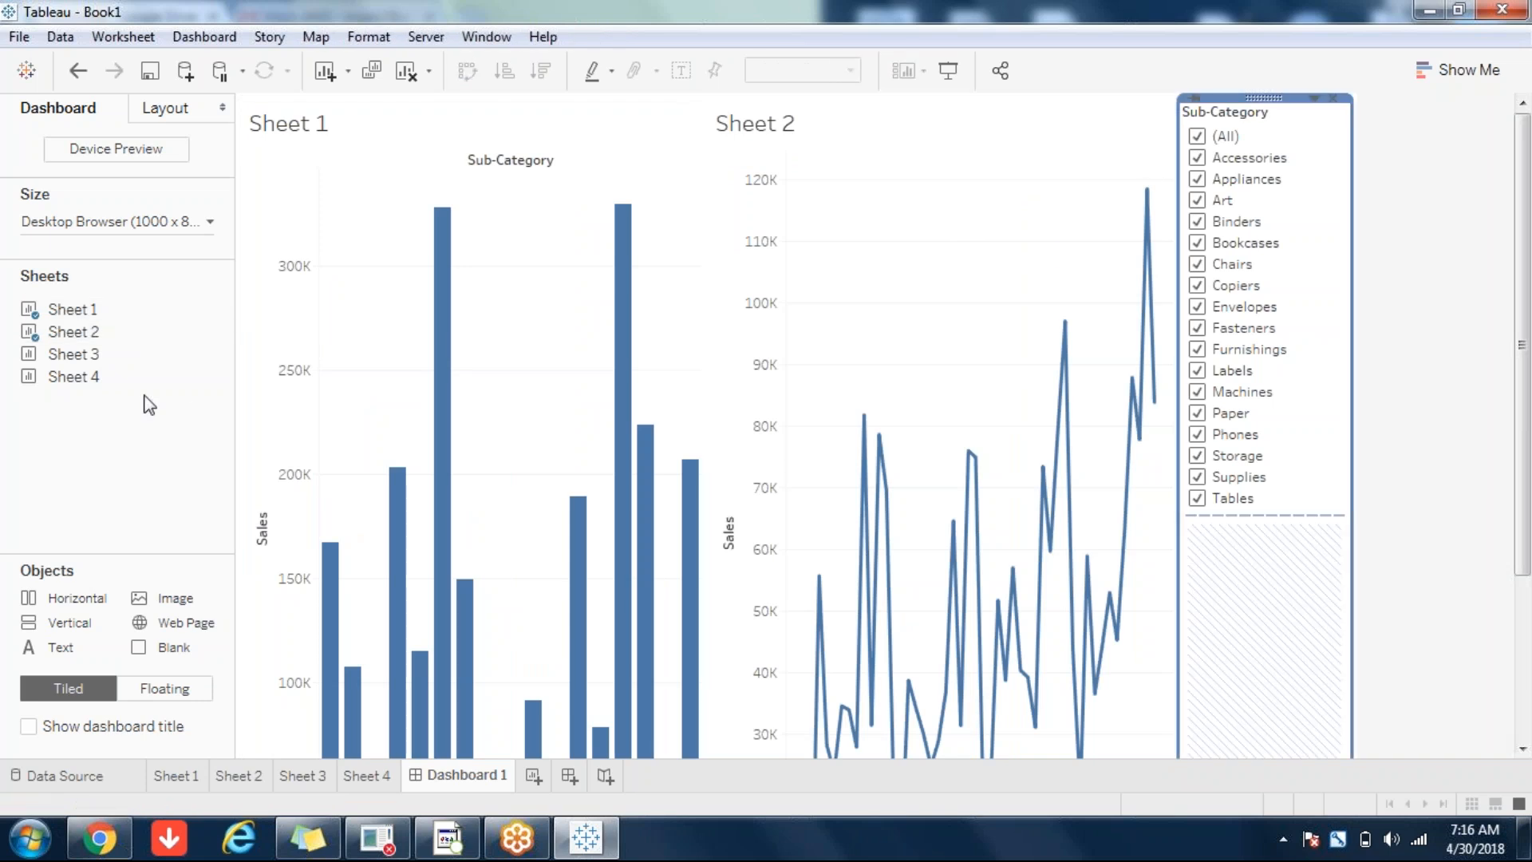
click(78, 359)
double_click(77, 359)
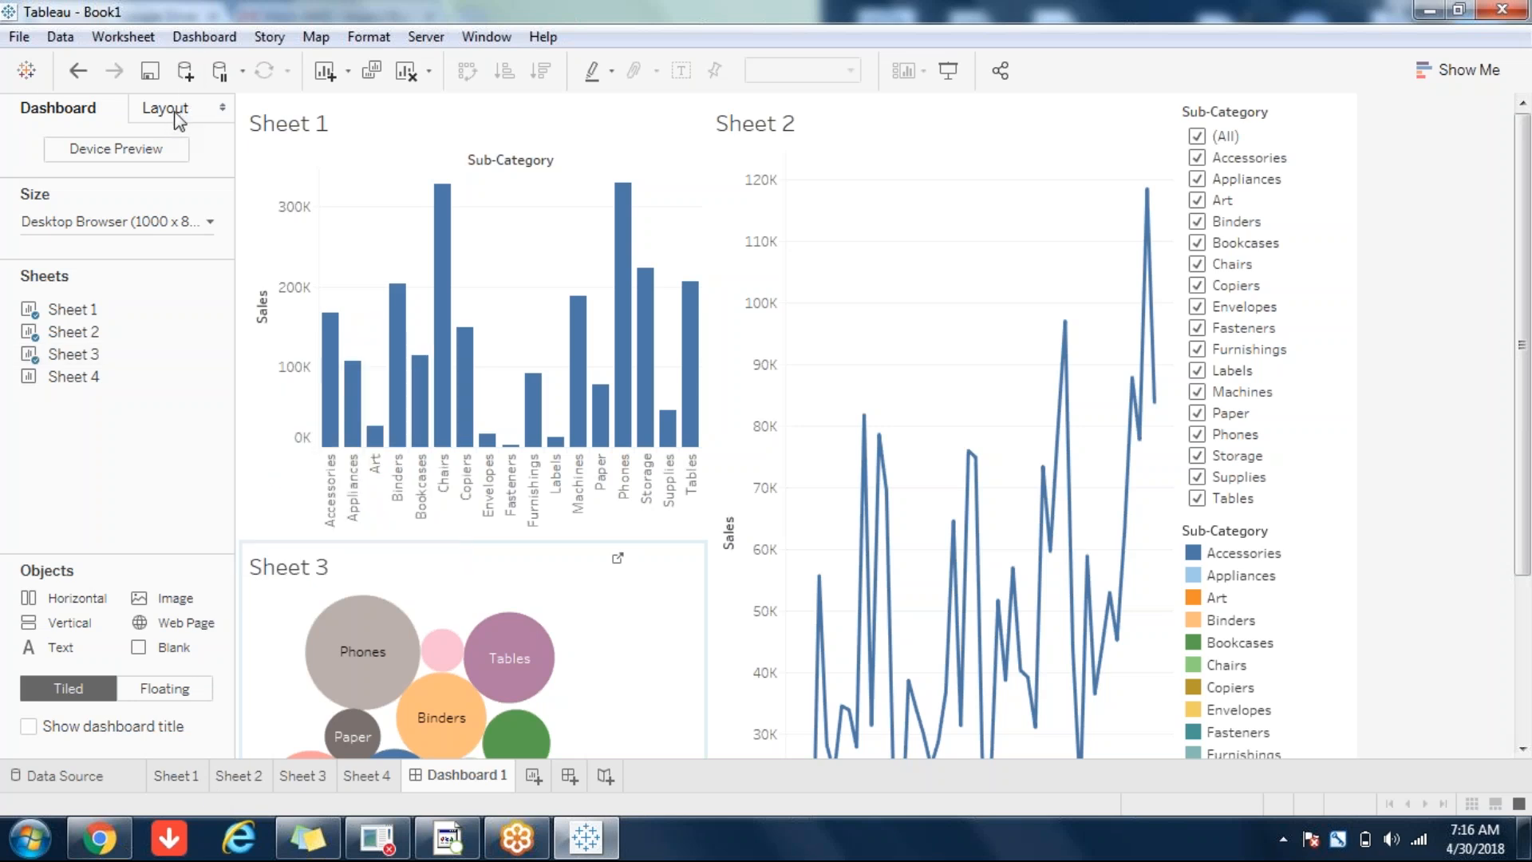
- Examine the dashboard's layout hierarchy by expanding its tiled, horizontal and vertical containers
click(168, 112)
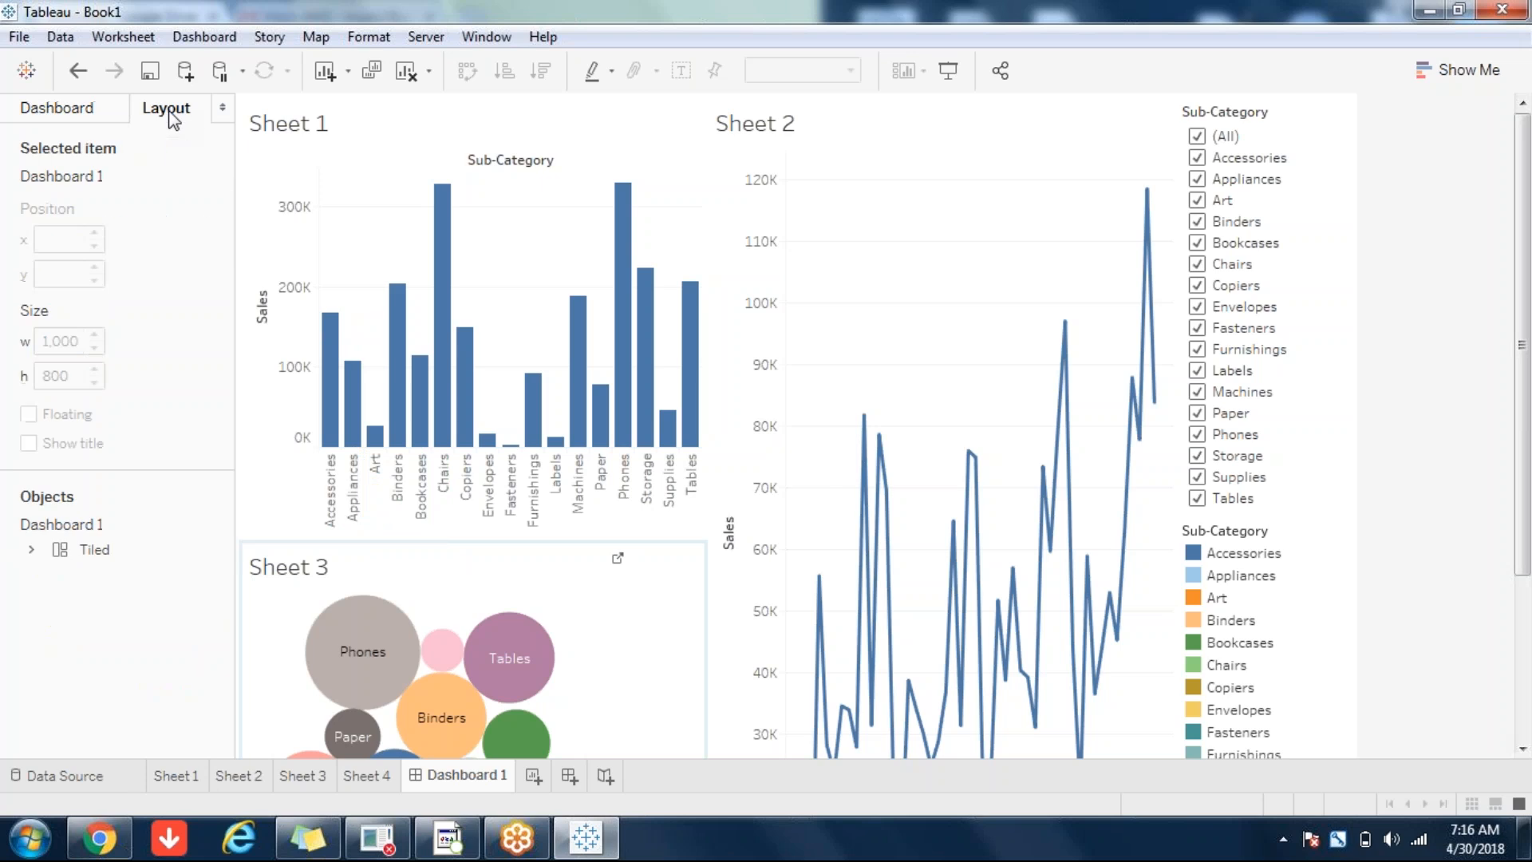
click(30, 551)
click(54, 575)
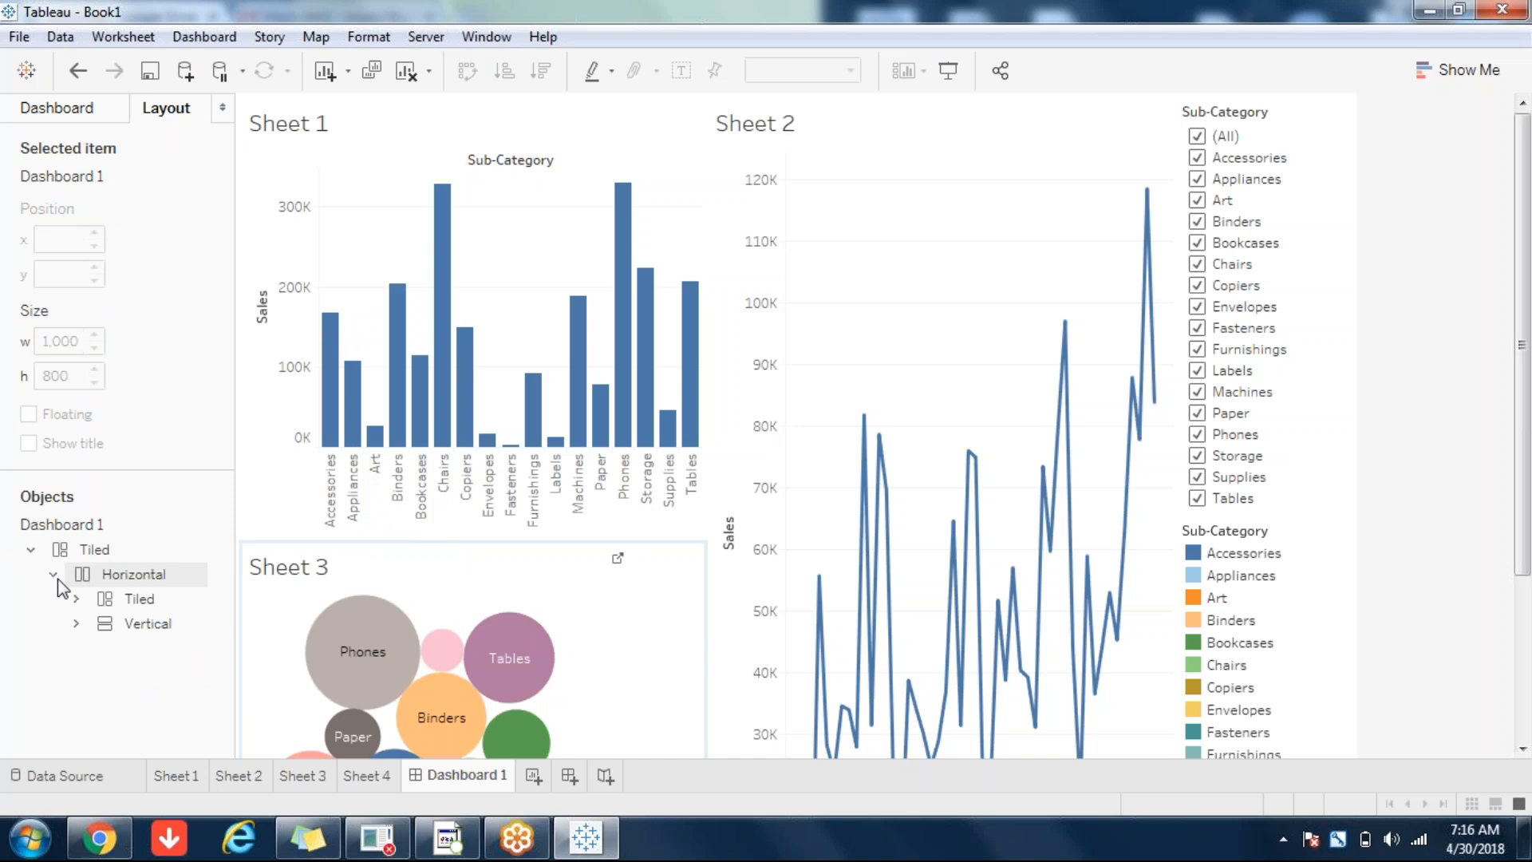
click(74, 600)
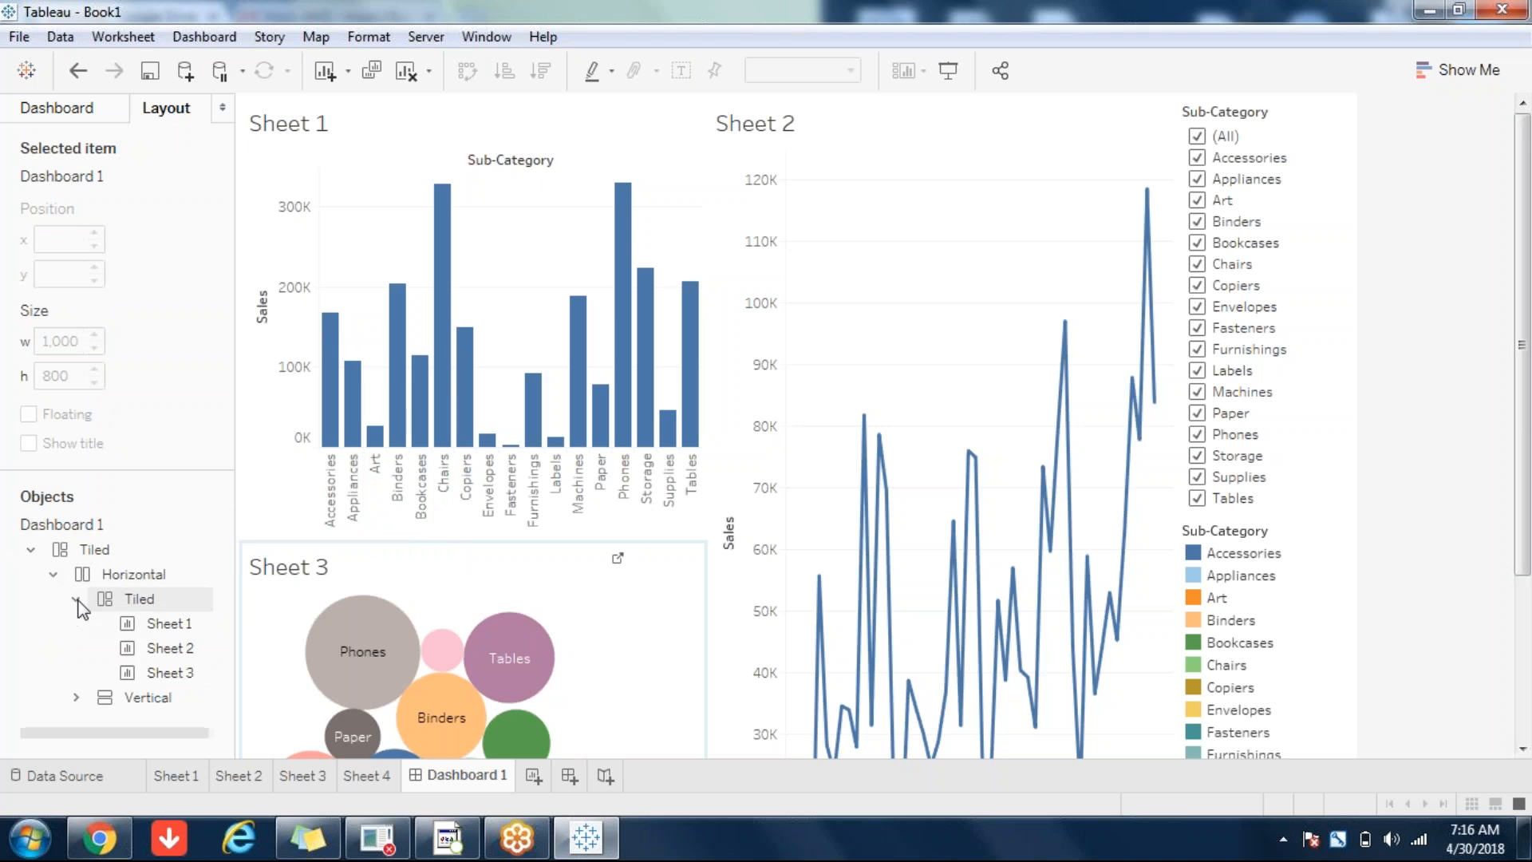
click(74, 697)
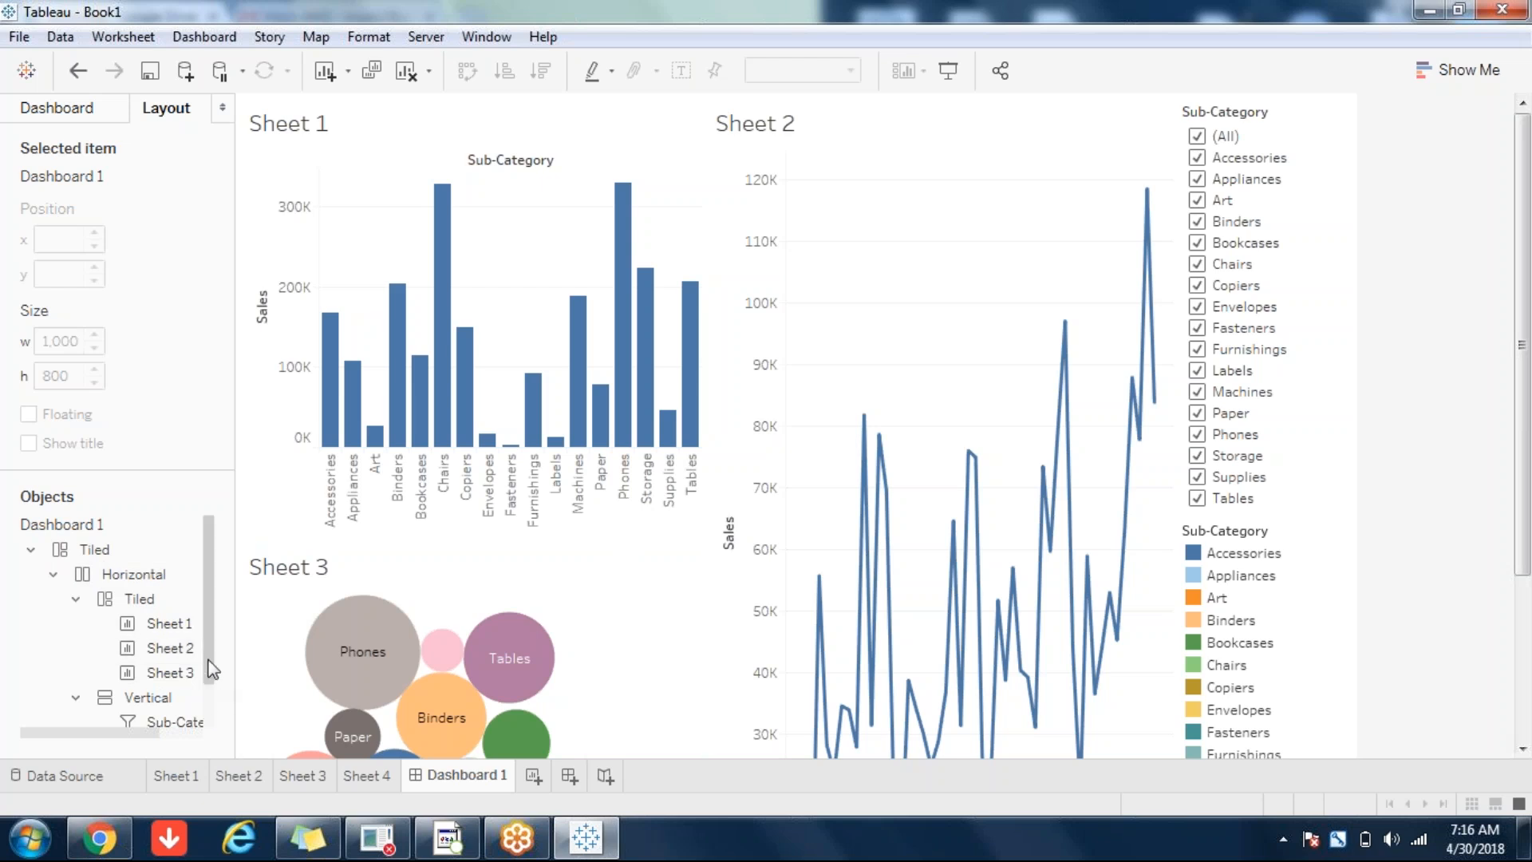
drag(209, 674, 209, 711)
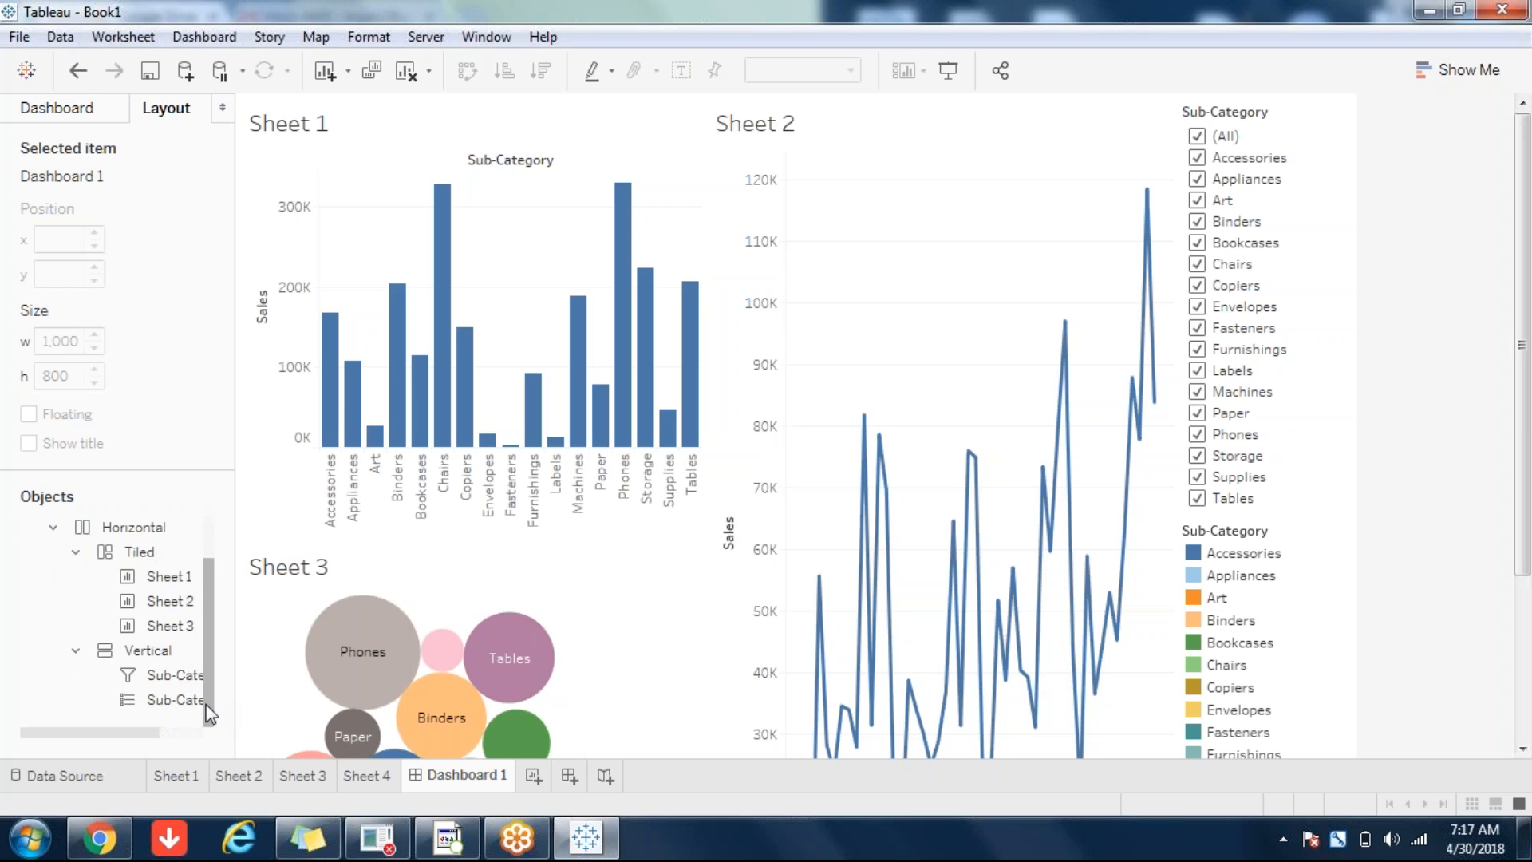
drag(204, 703, 203, 649)
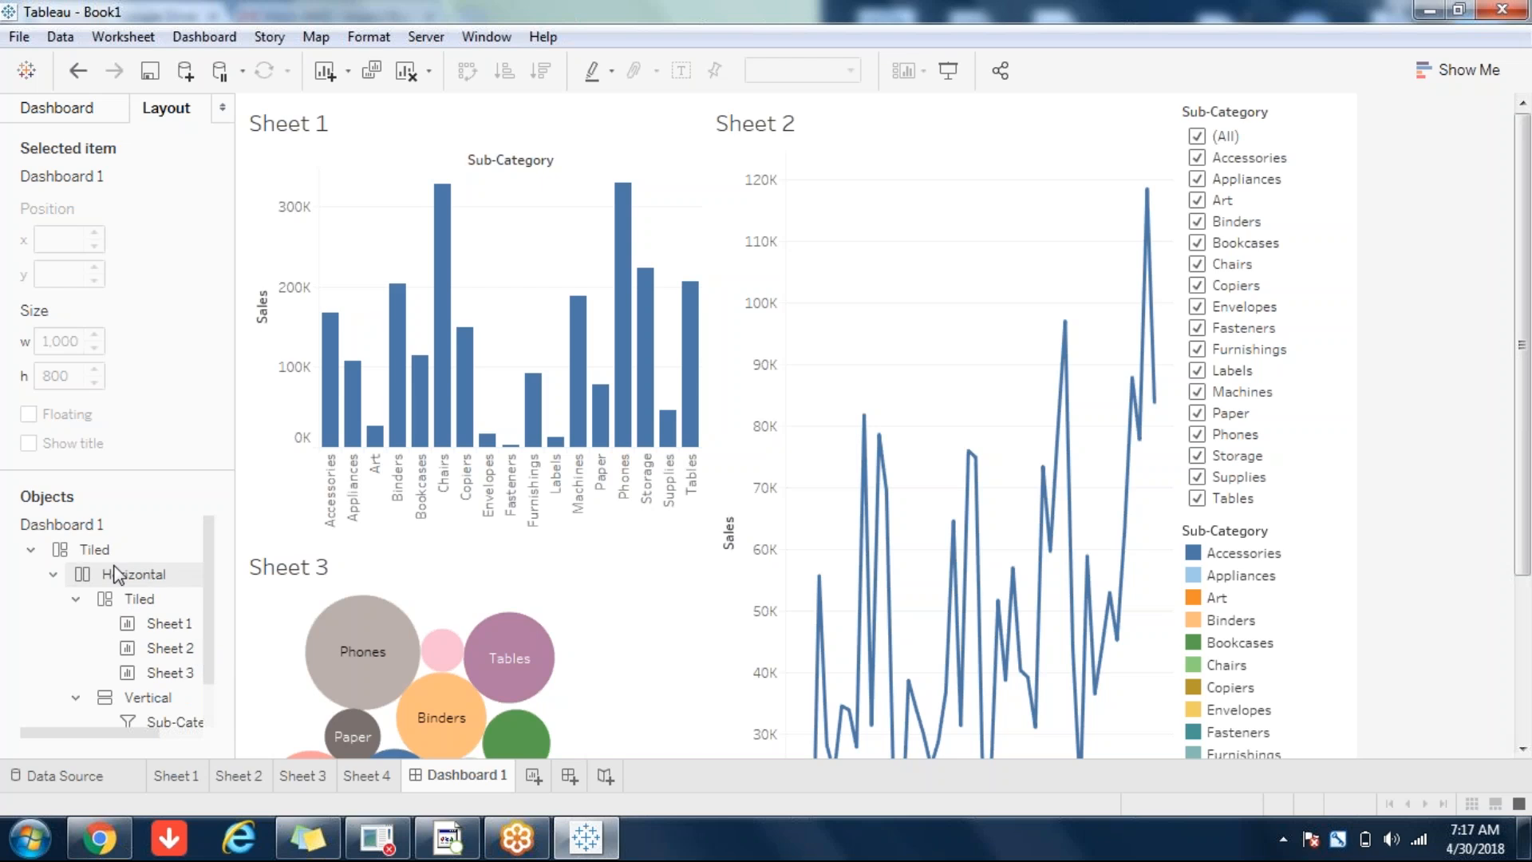
- Swap the rows and columns of the Sheet 1 worksheet to make its bars horizontal, and check its copy on Dashboard 1
click(686, 215)
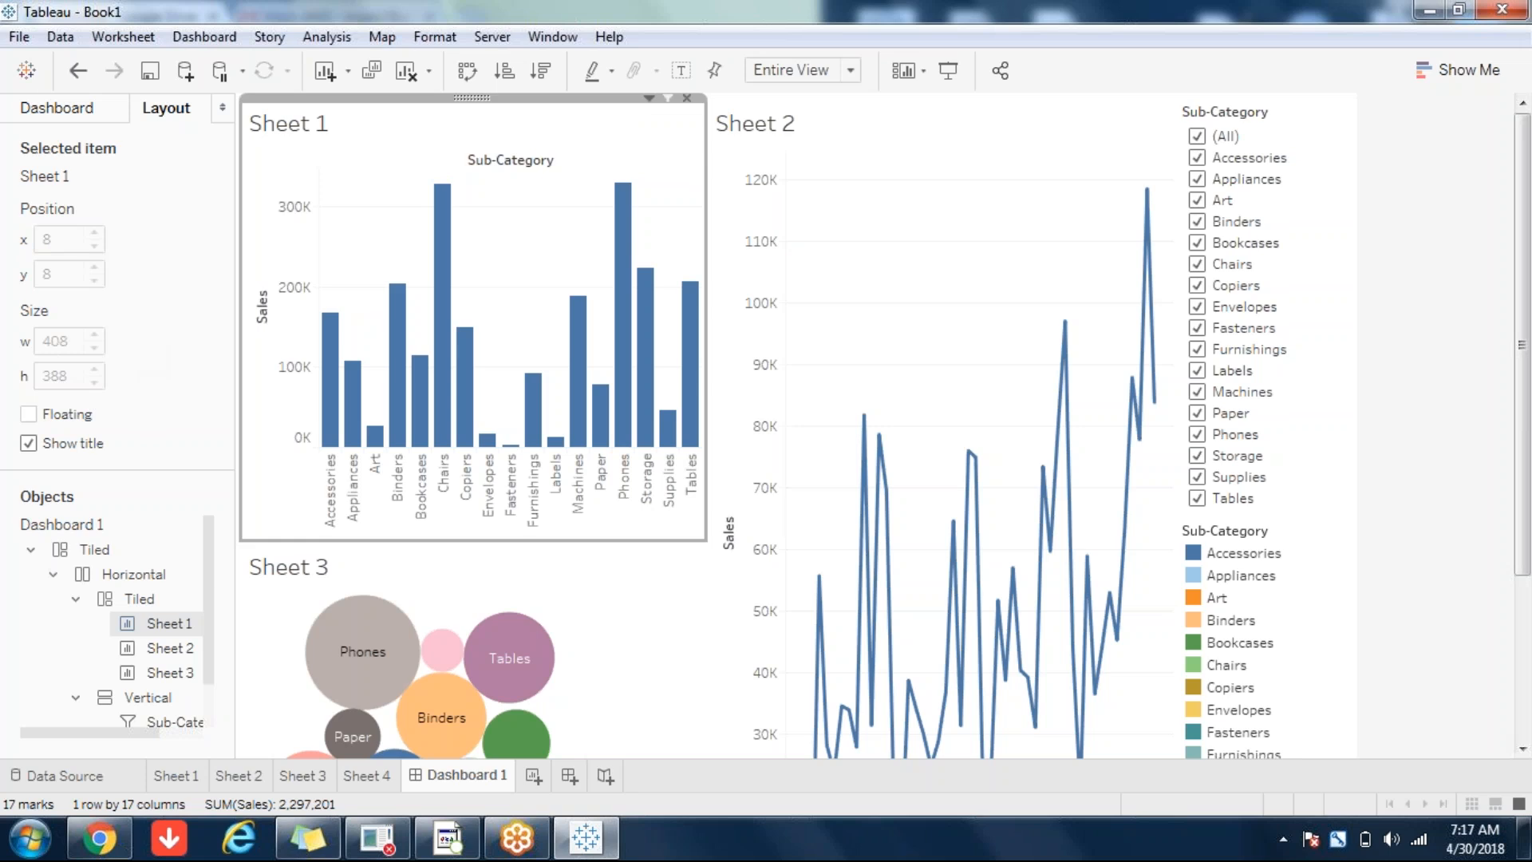
click(159, 776)
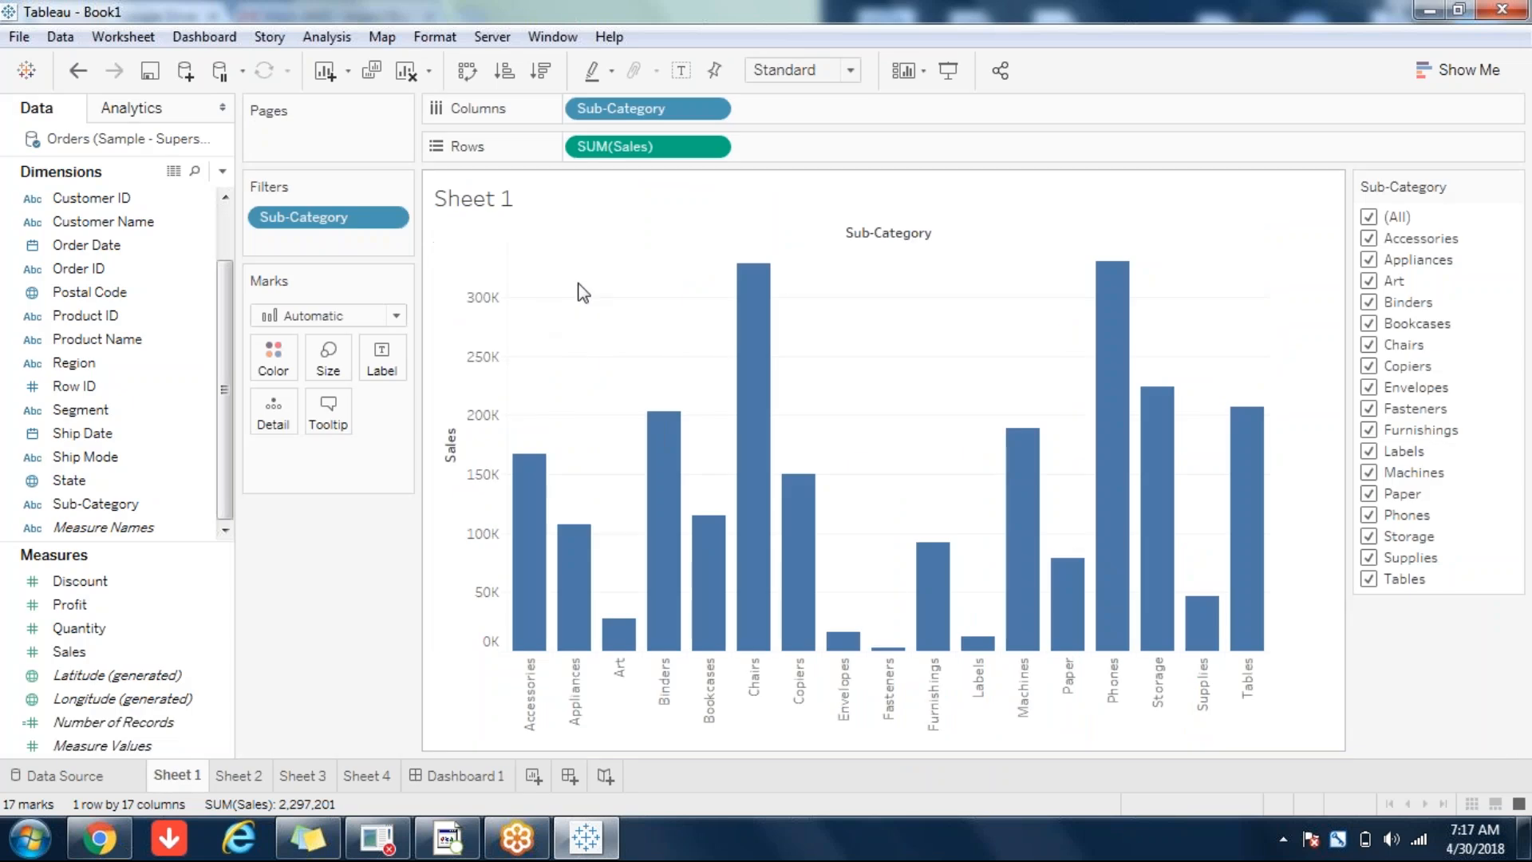
click(468, 70)
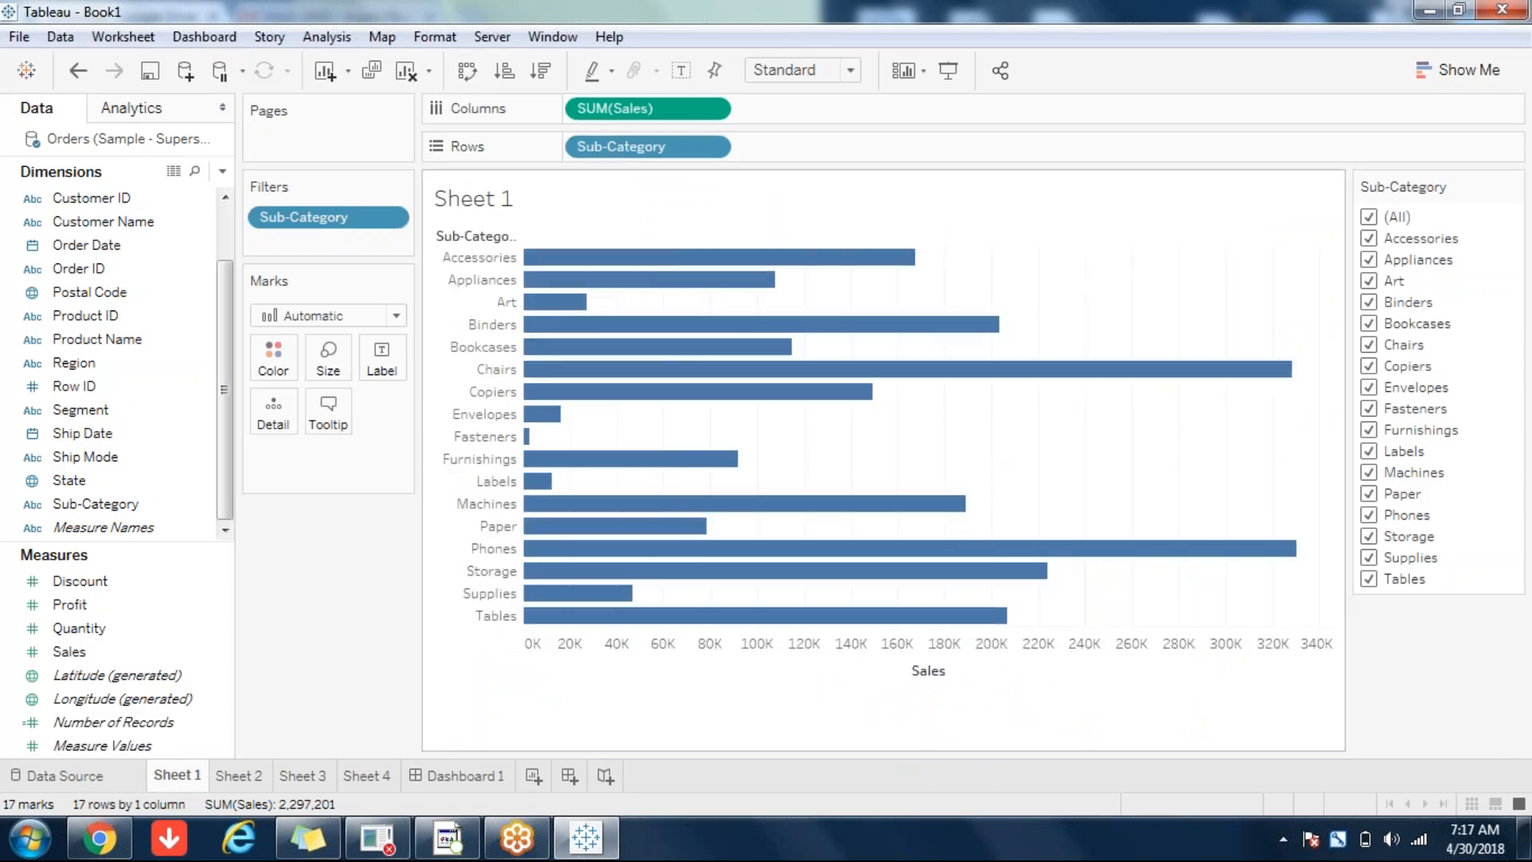
click(459, 776)
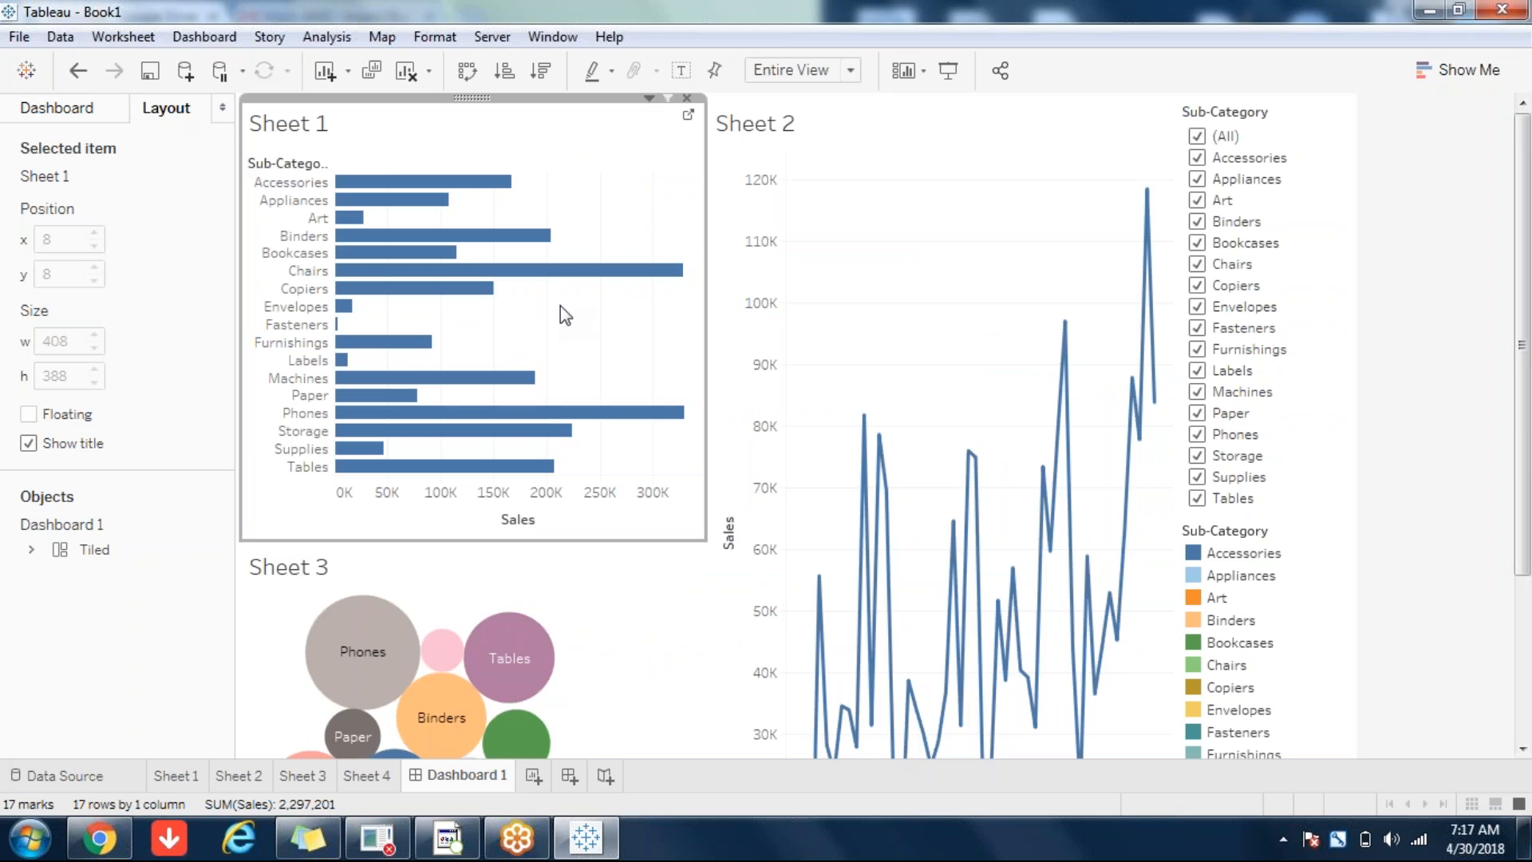
mouse_move(476, 298)
- Review the sheets available for the dashboard and preview Sheet 3
click(46, 107)
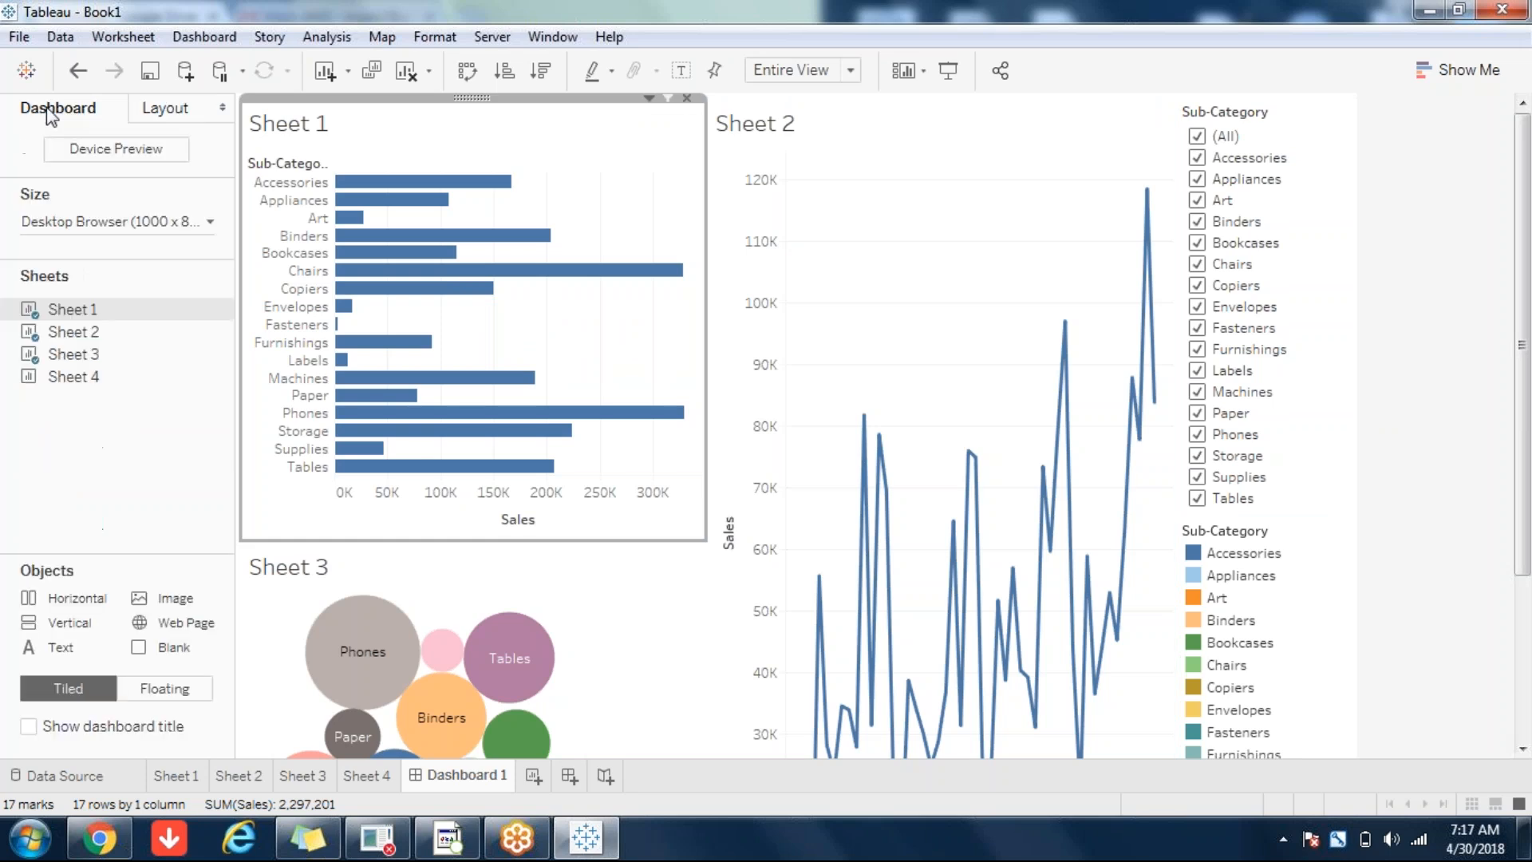
click(105, 496)
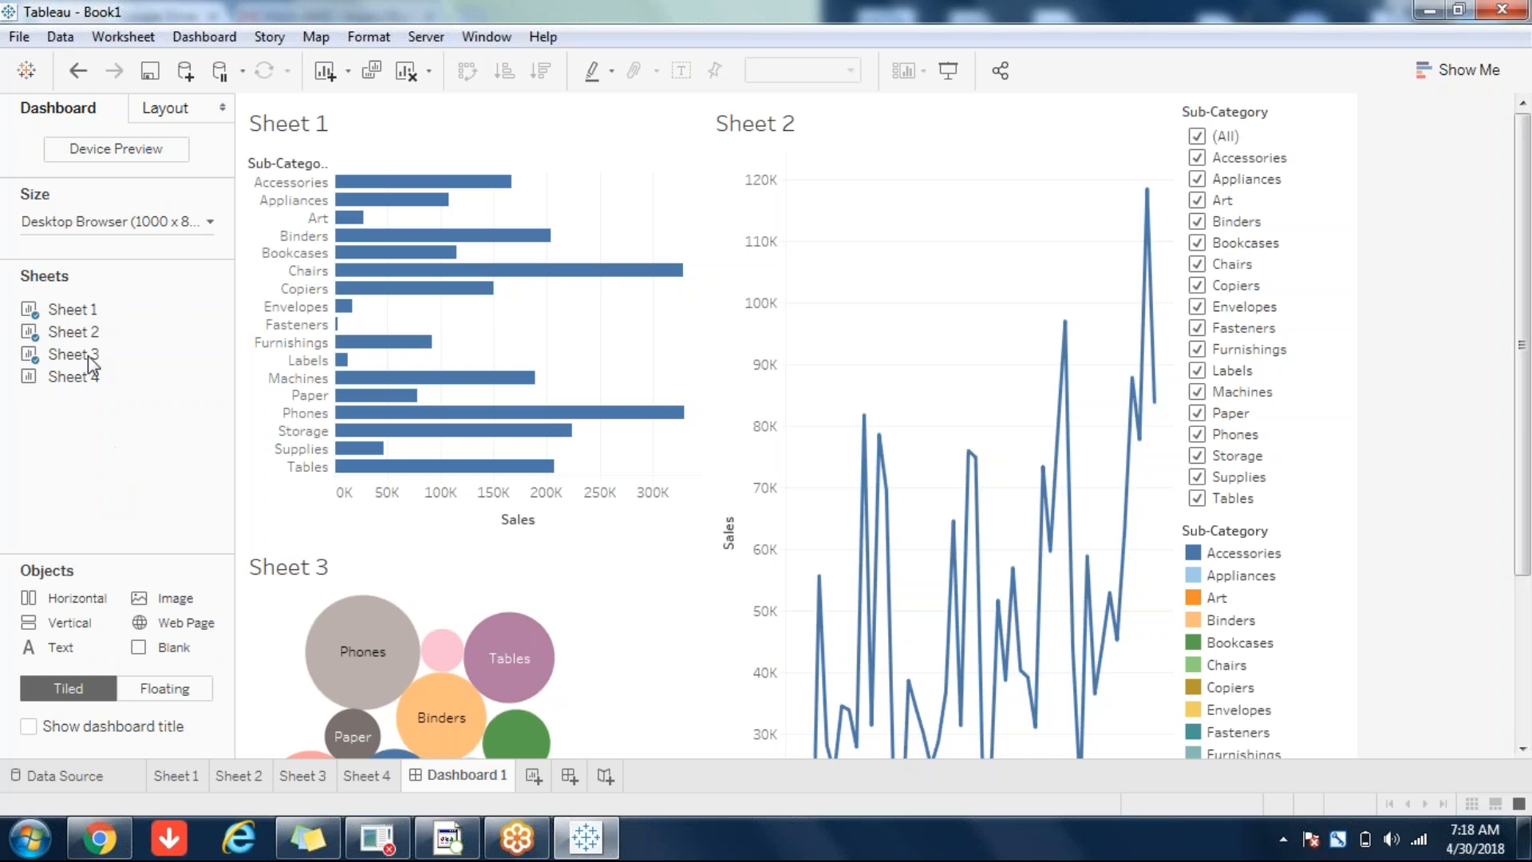
mouse_move(175, 318)
mouse_move(197, 359)
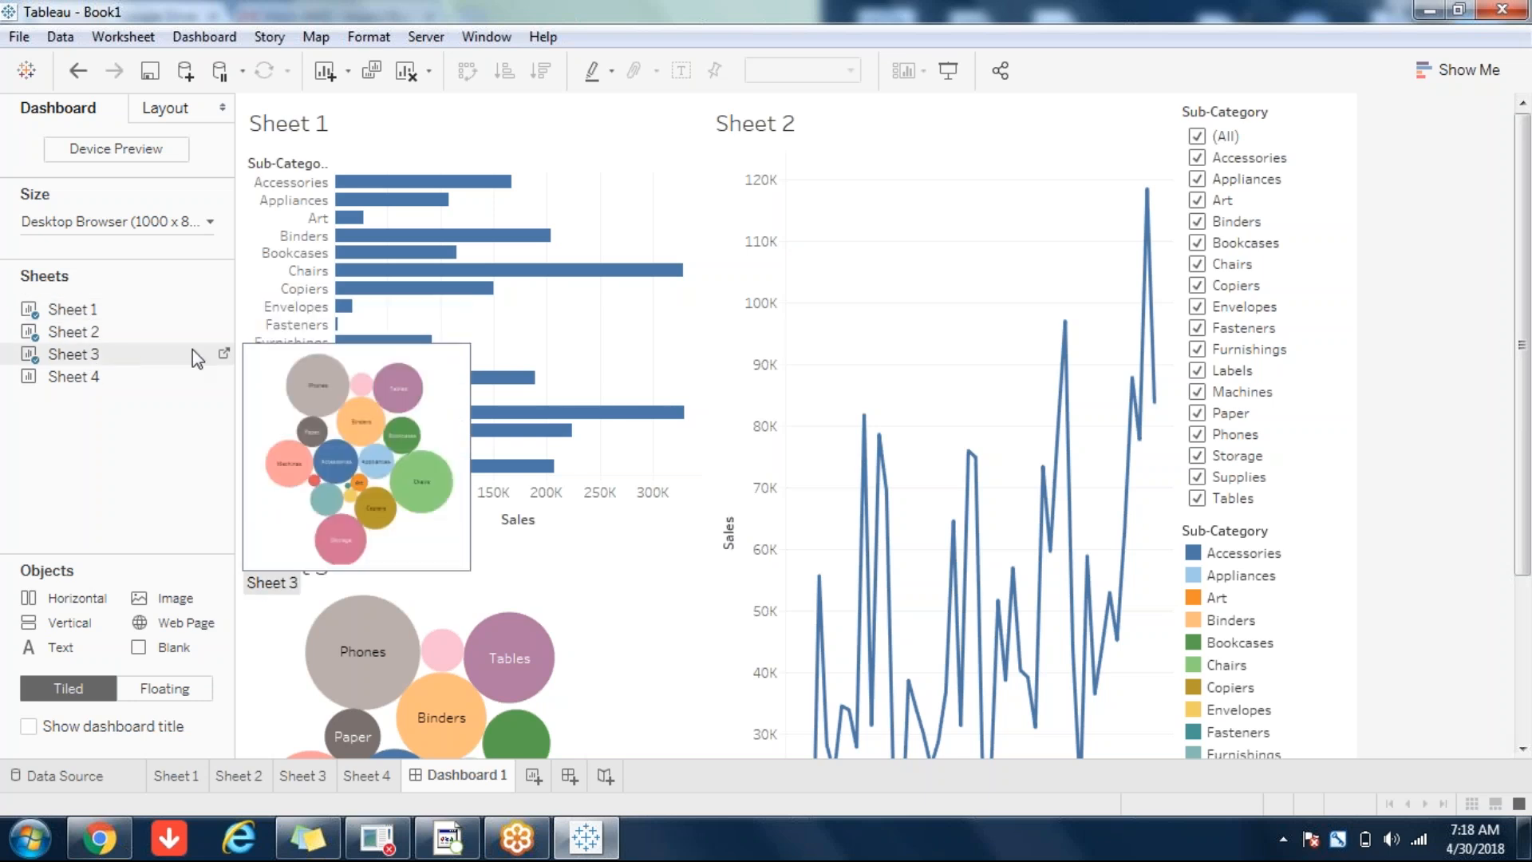
- Clear the dashboard of all its views and place Sheet 1 on it again
click(524, 331)
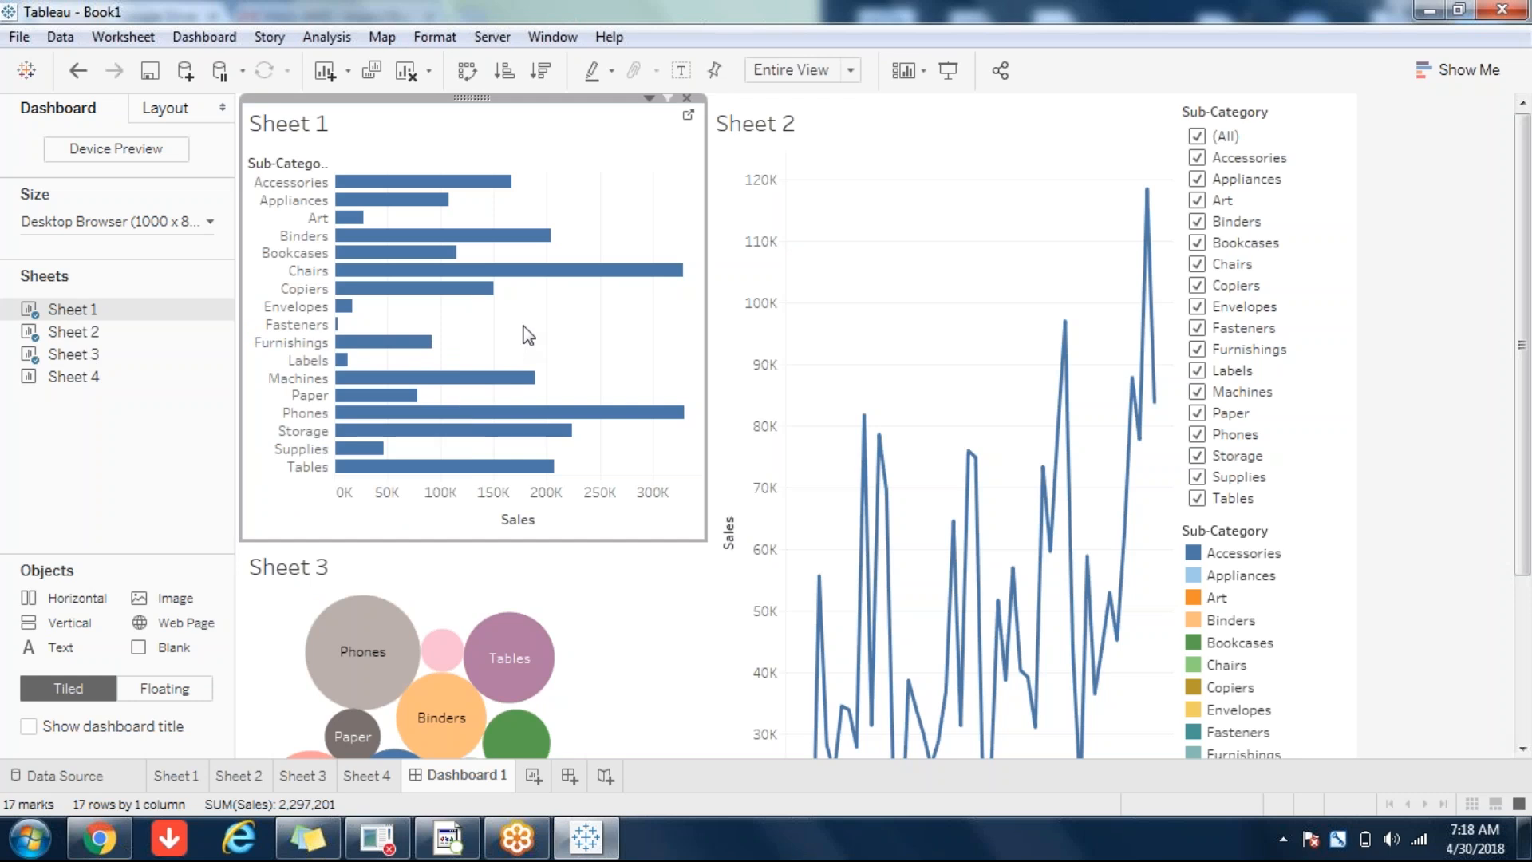
click(406, 74)
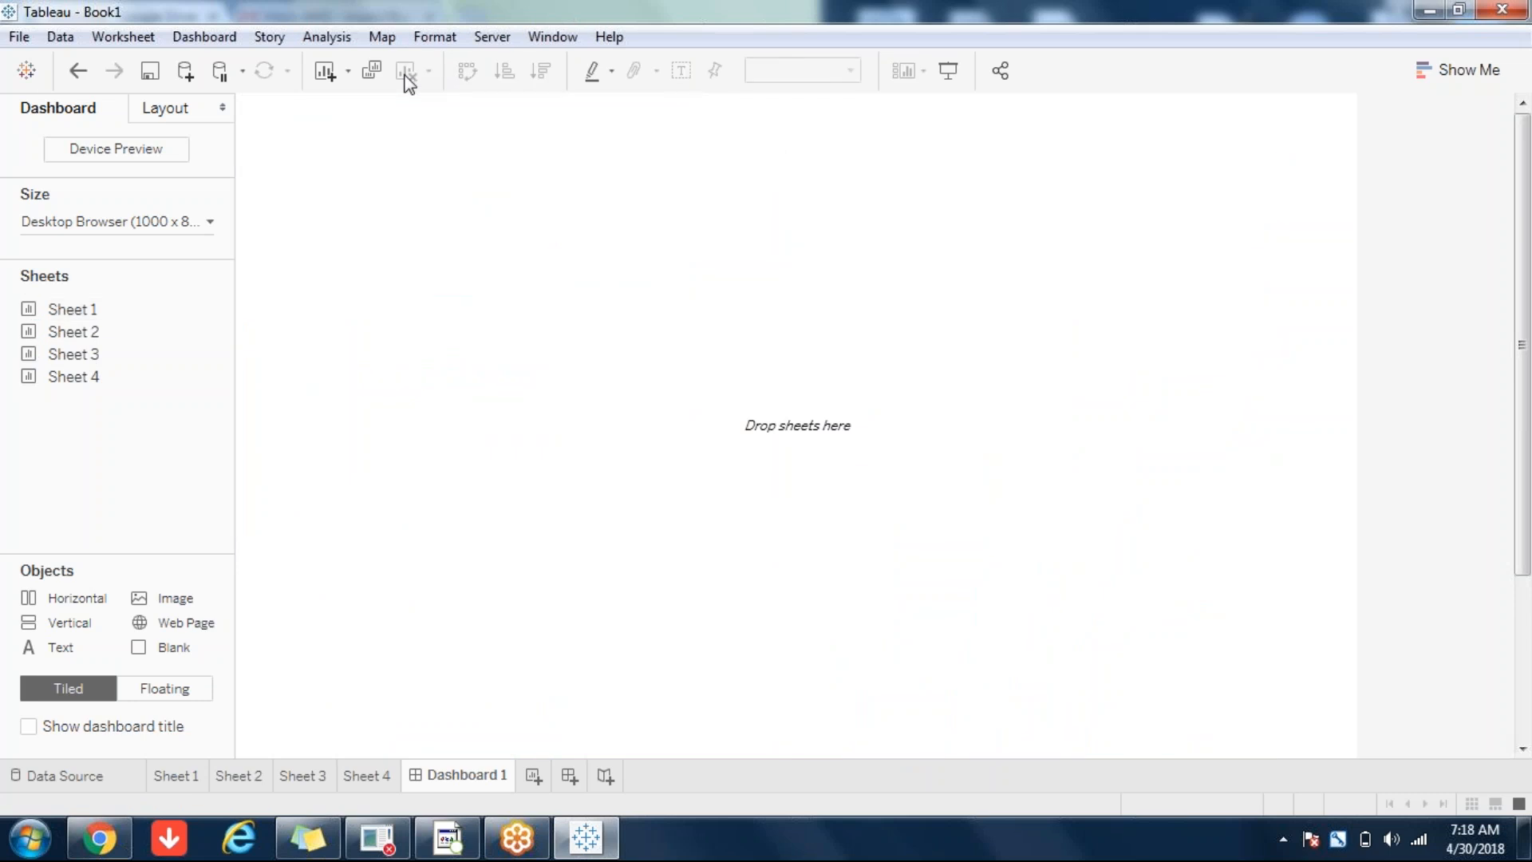
mouse_move(78, 312)
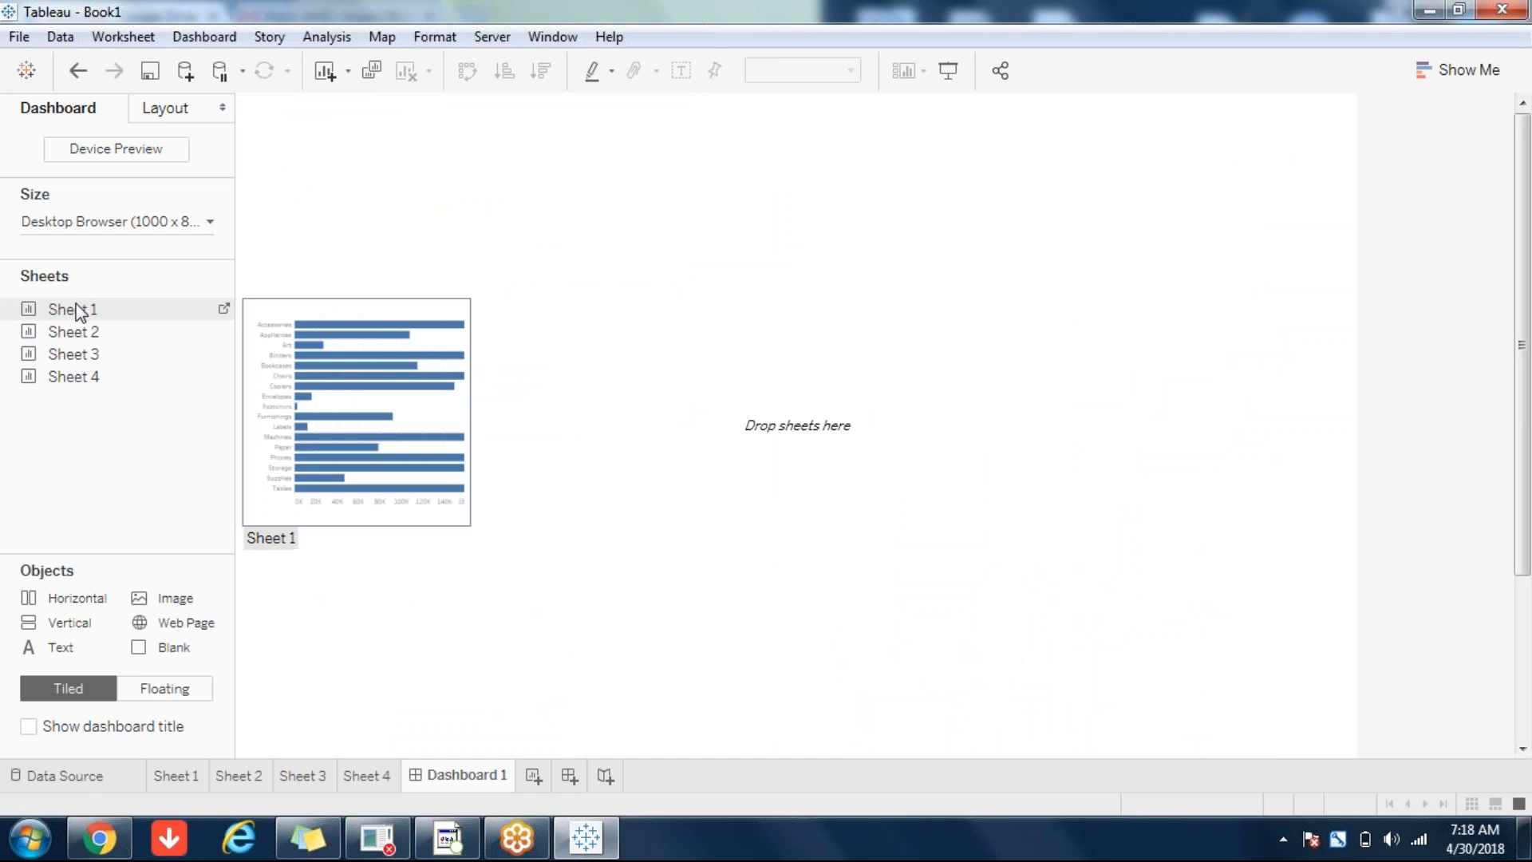
drag(76, 307, 510, 367)
- Place Sheet 2 to the left of Sheet 1 on the dashboard and Sheet 3 directly above Sheet 1
mouse_move(100, 335)
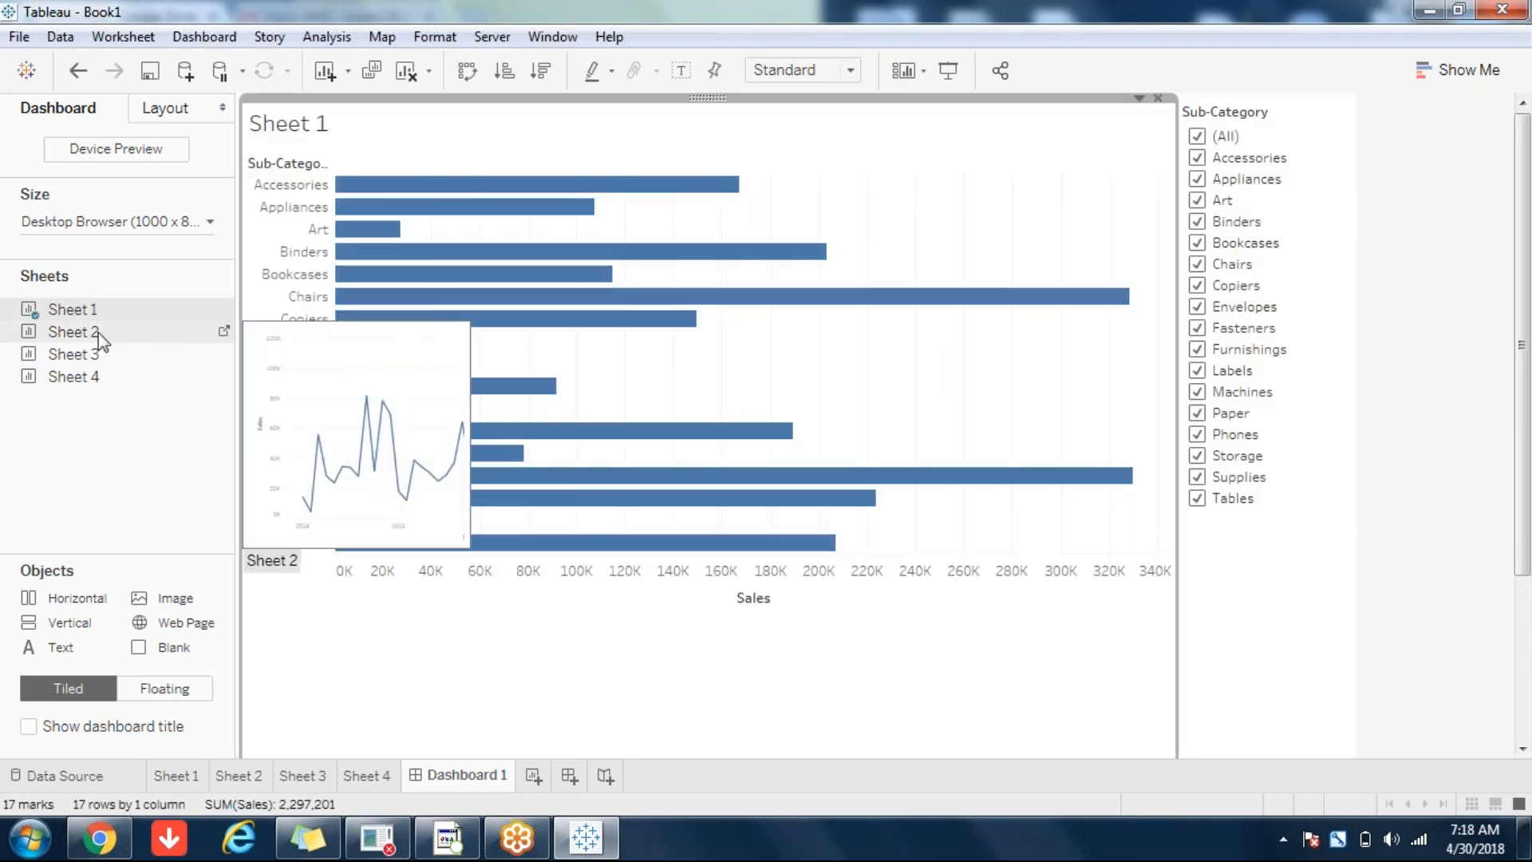
mouse_move(115, 332)
mouse_down()
mouse_move(1002, 468)
mouse_move(702, 385)
mouse_up()
drag(627, 338, 466, 421)
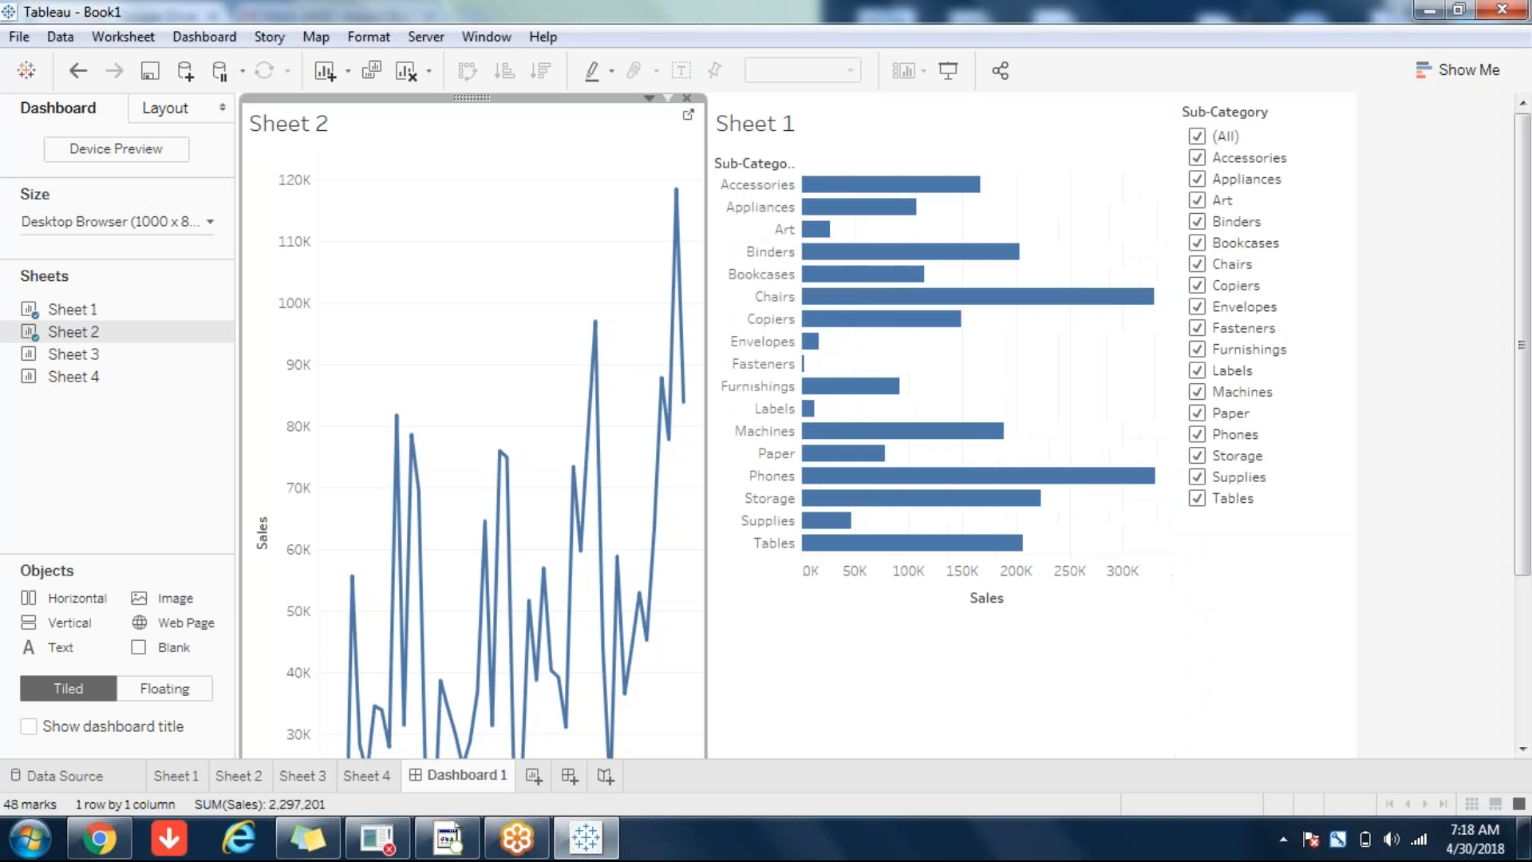
mouse_move(73, 353)
mouse_down()
mouse_move(239, 351)
mouse_move(640, 123)
mouse_move(906, 155)
mouse_up()
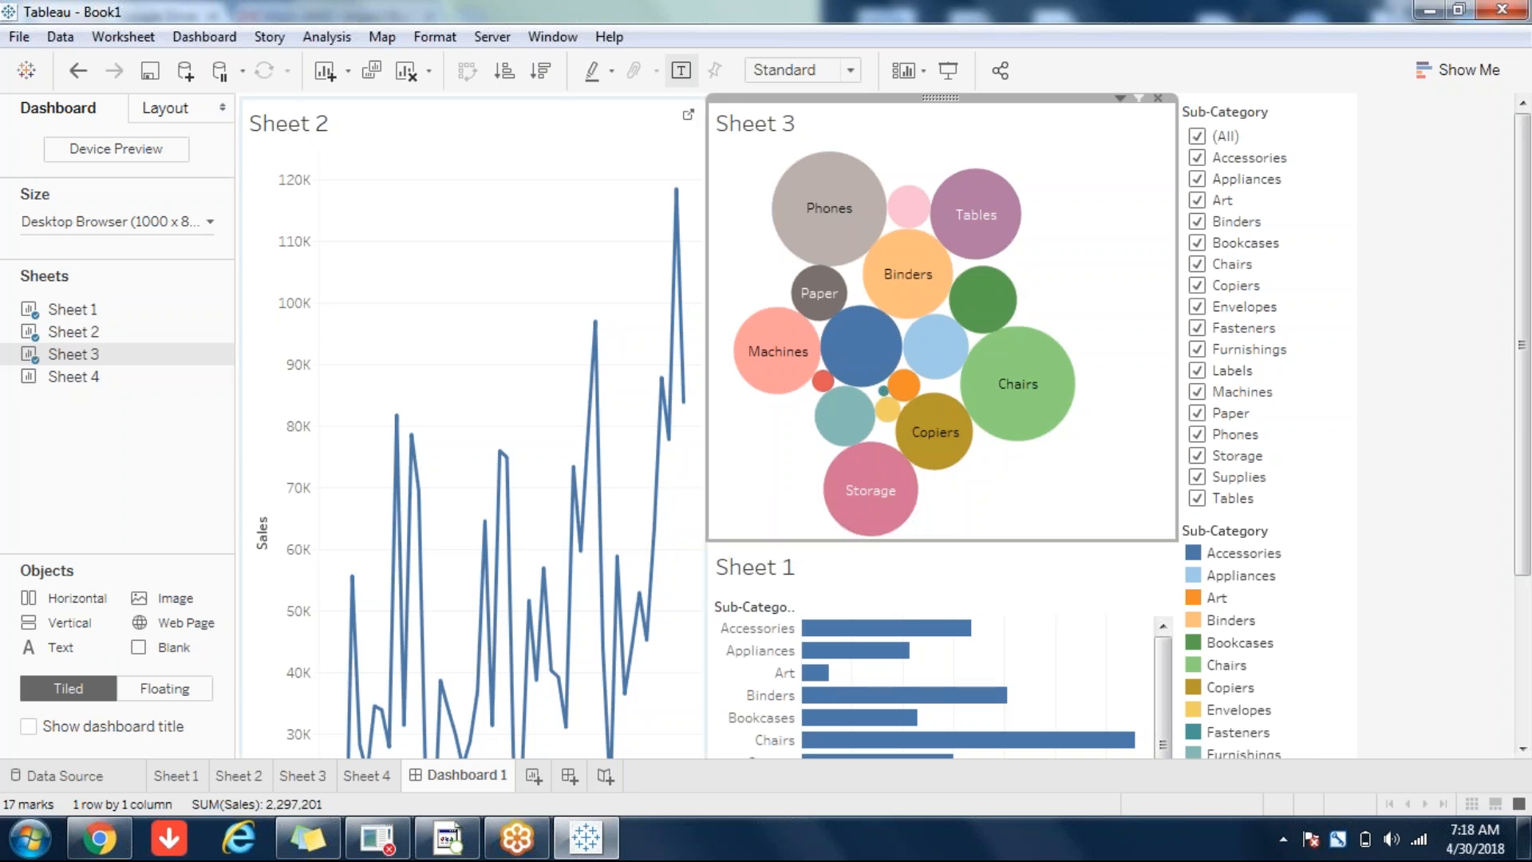
- Resize the dashboard tiles, making Sheet 2 slightly narrower and Sheet 3 slightly taller
click(151, 109)
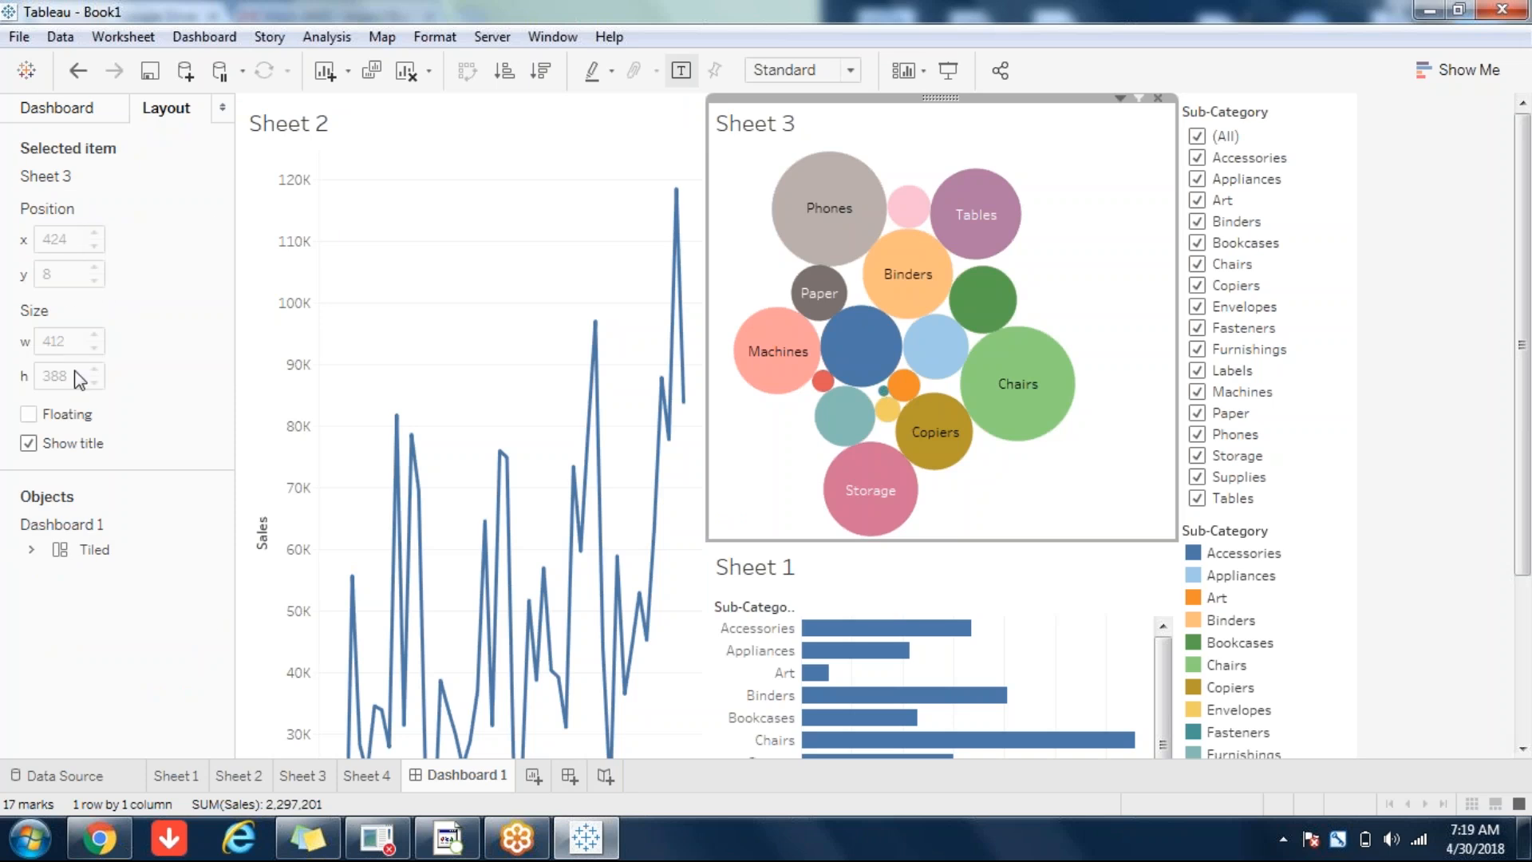
click(51, 107)
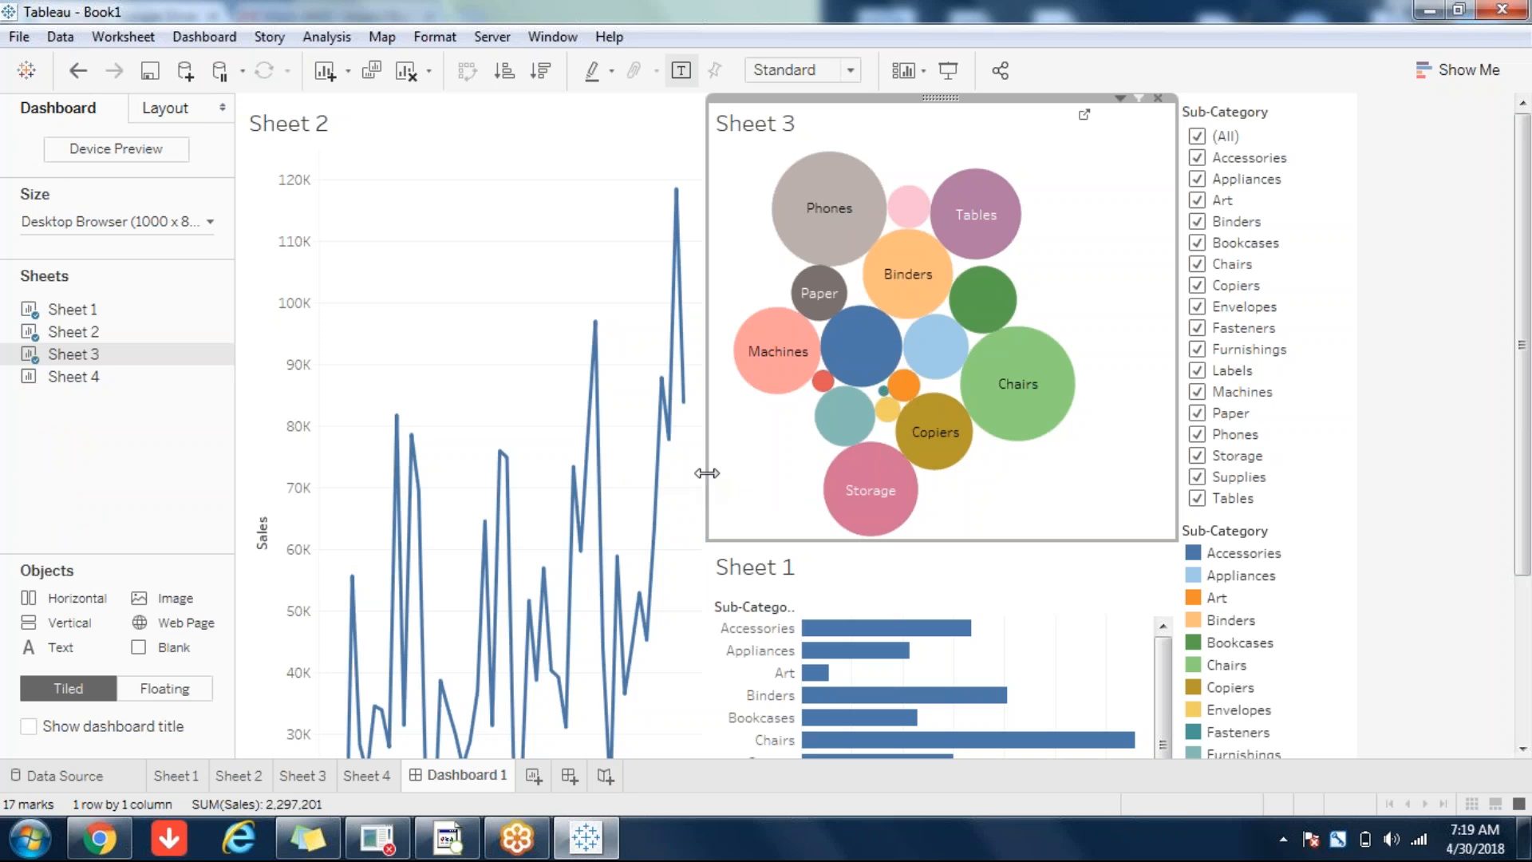
drag(700, 474, 684, 473)
click(1068, 522)
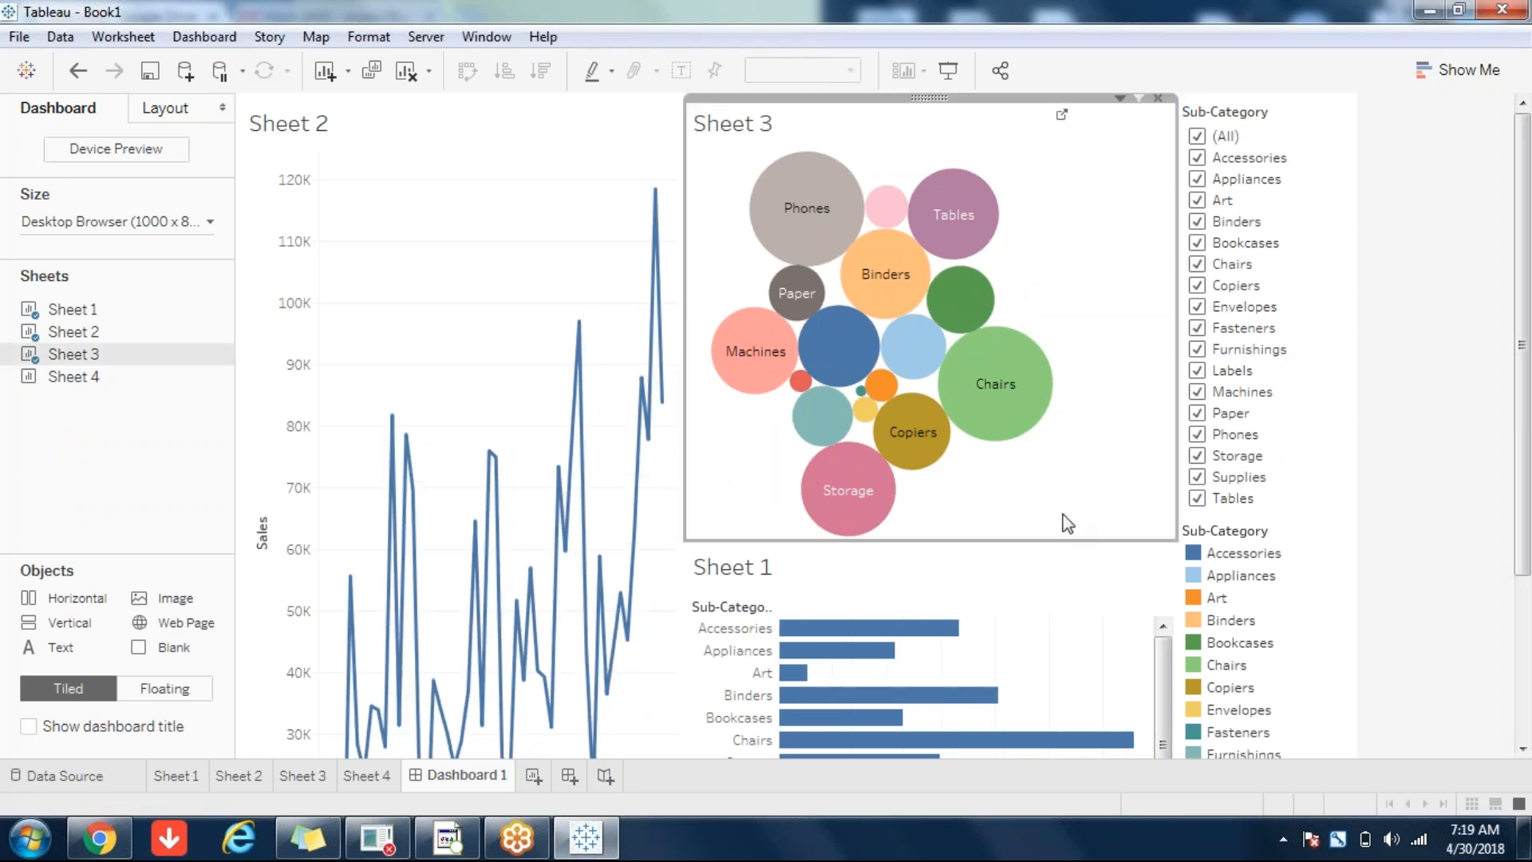
drag(1002, 538, 1003, 590)
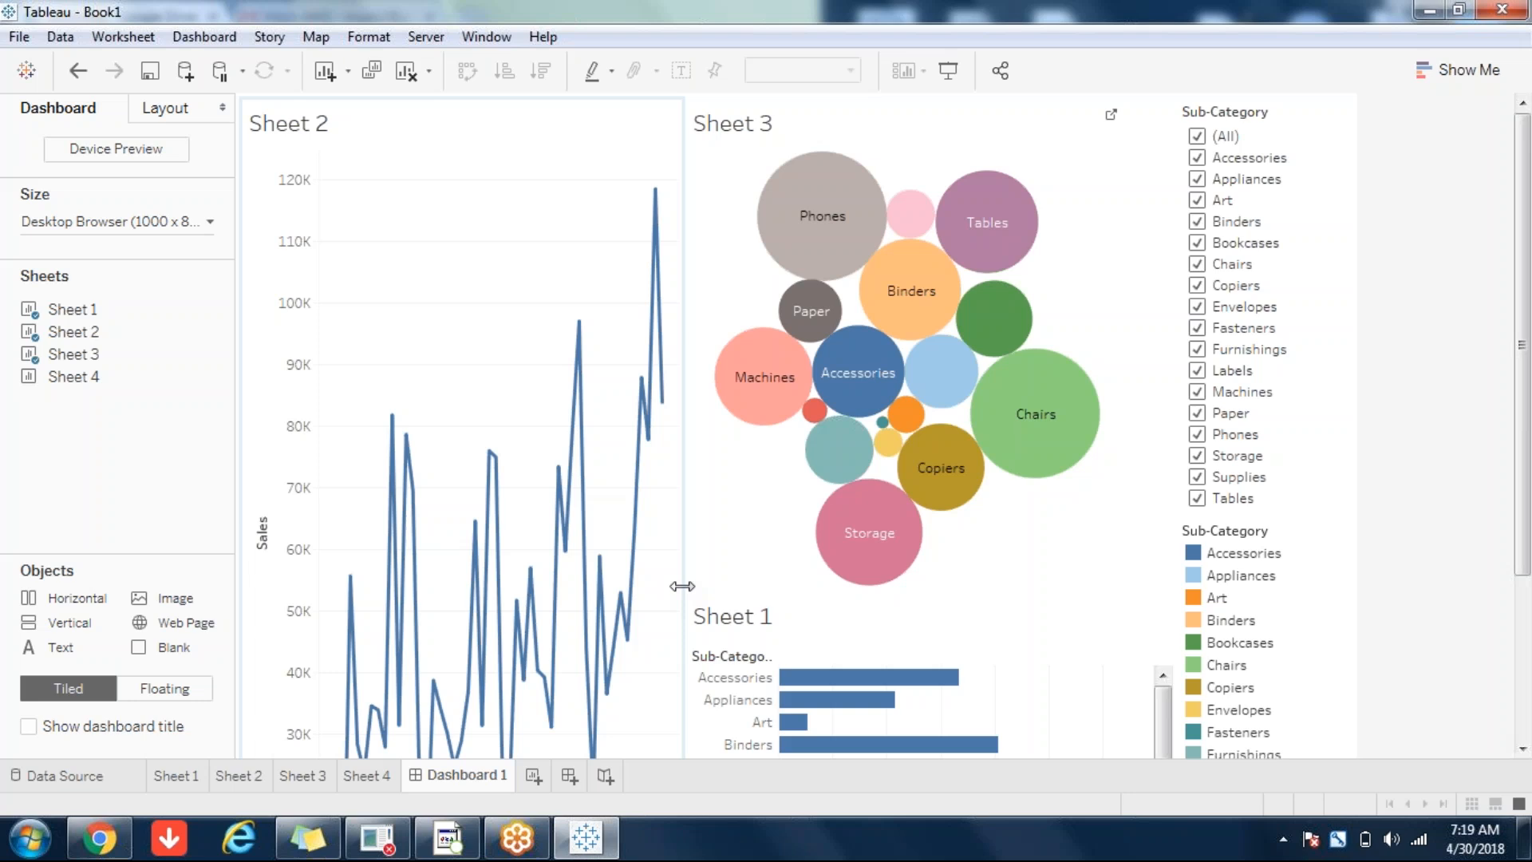
click(718, 547)
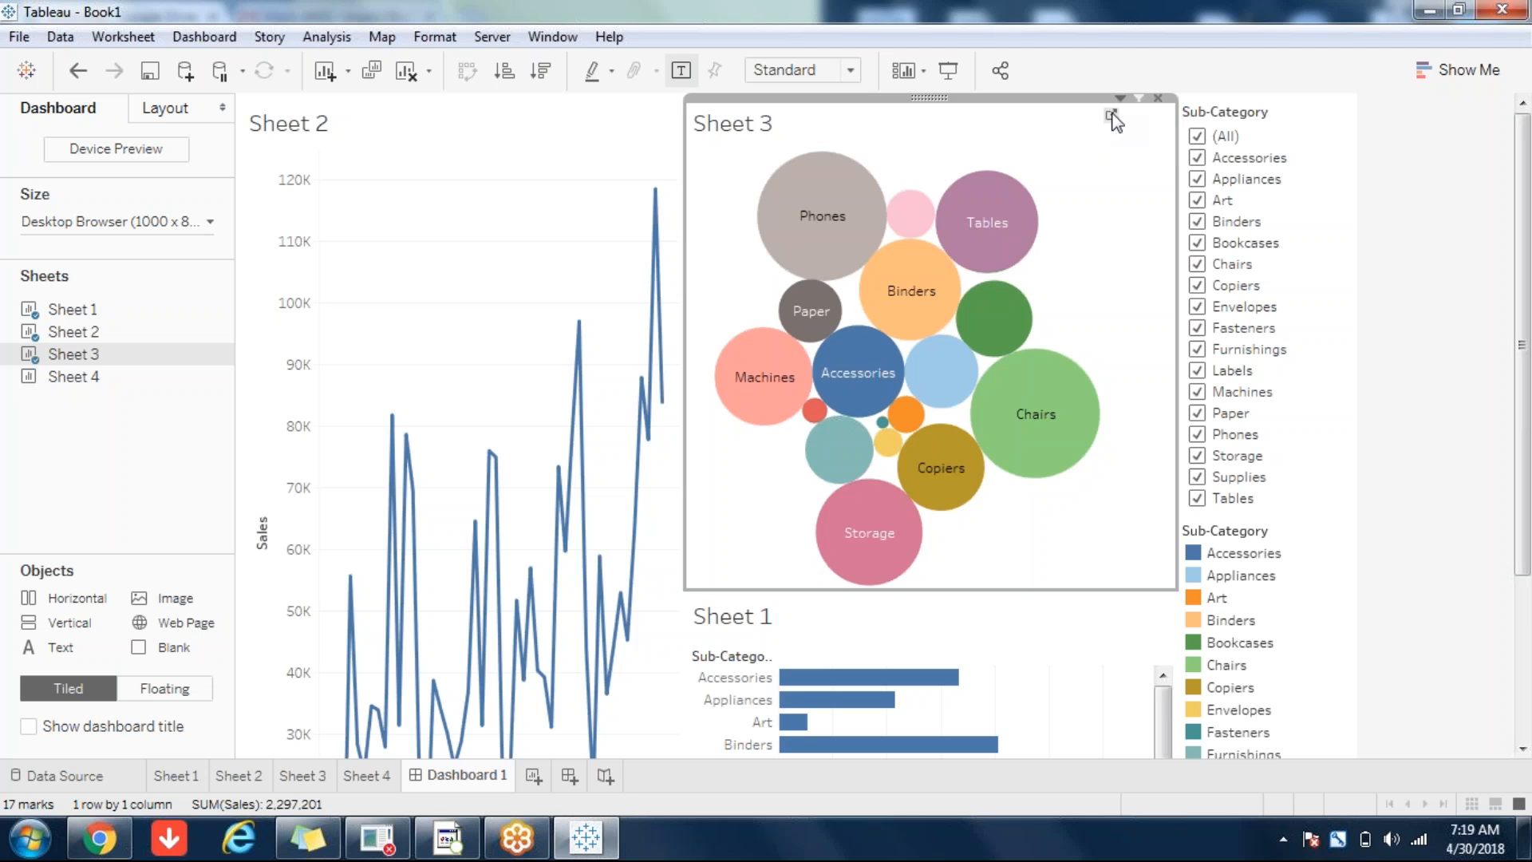
- Examine the view options of Sheet 2 on the dashboard, including going to its worksheet and the available Fit choices
mouse_move(224, 357)
click(593, 130)
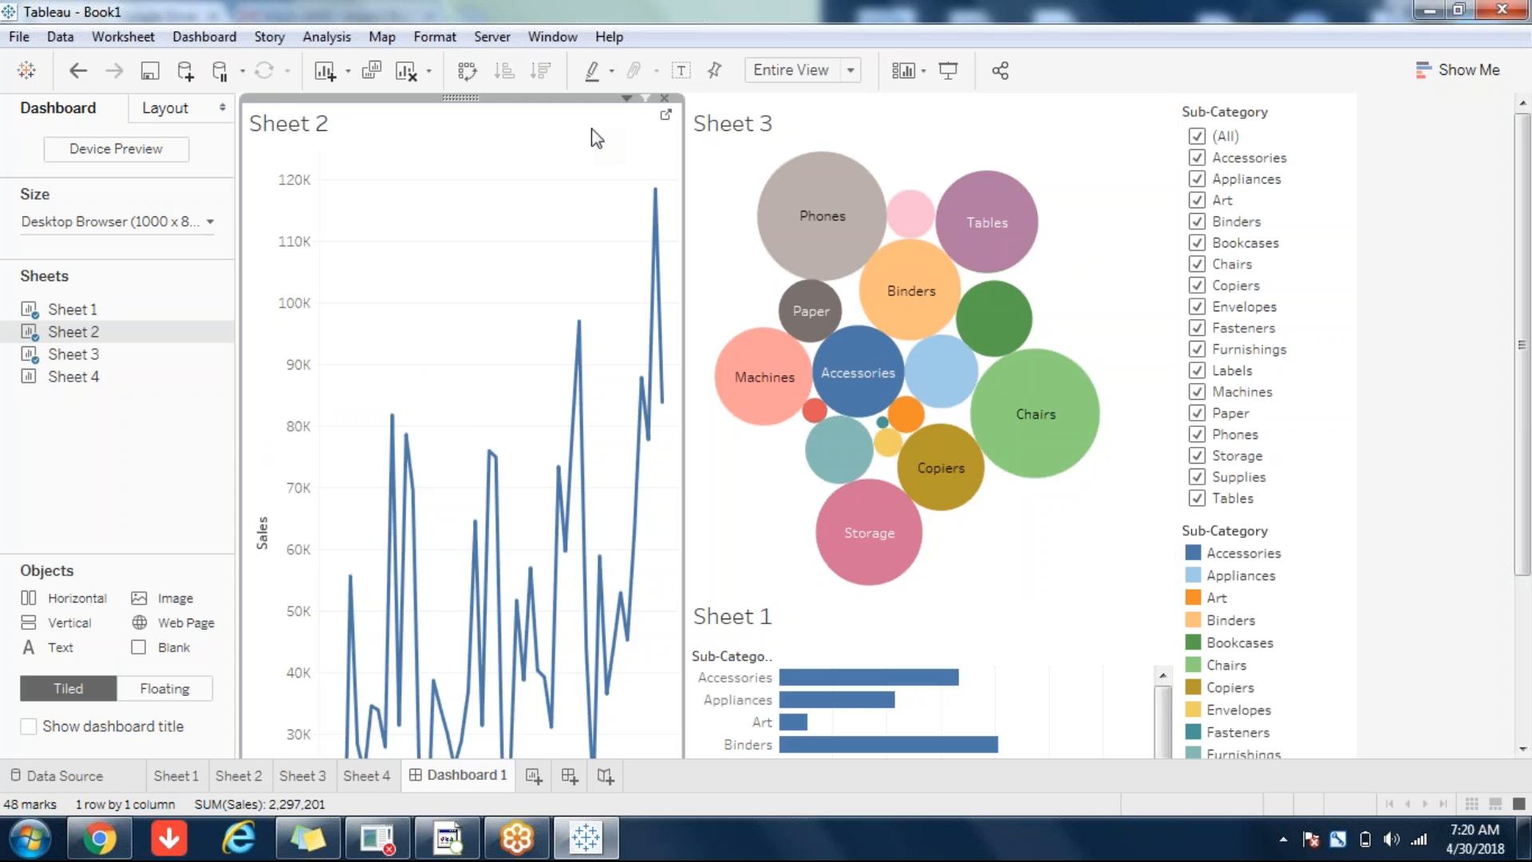
click(626, 99)
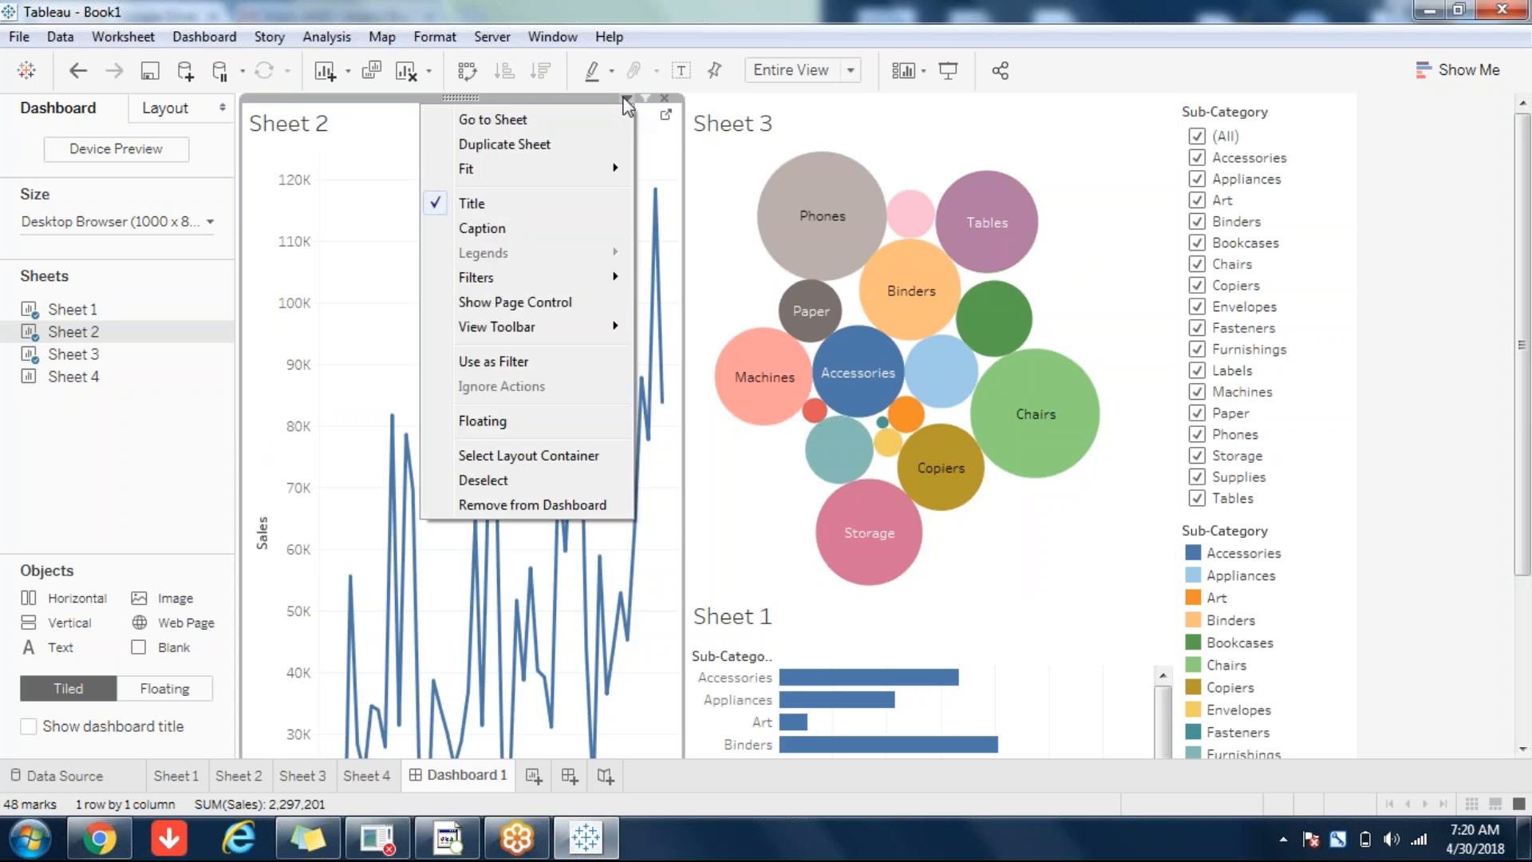
click(550, 126)
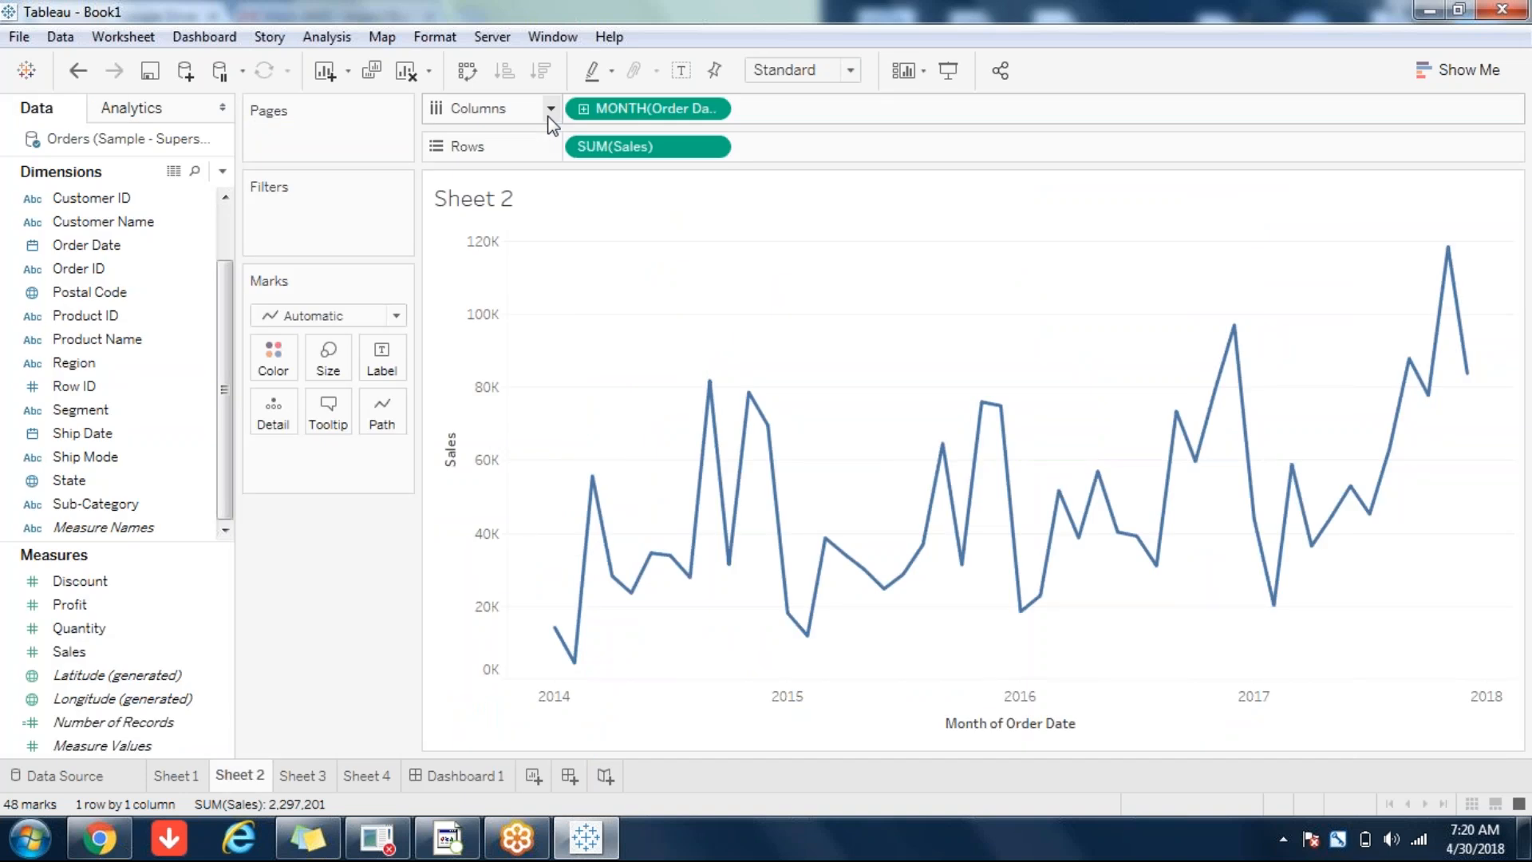
click(463, 767)
click(626, 99)
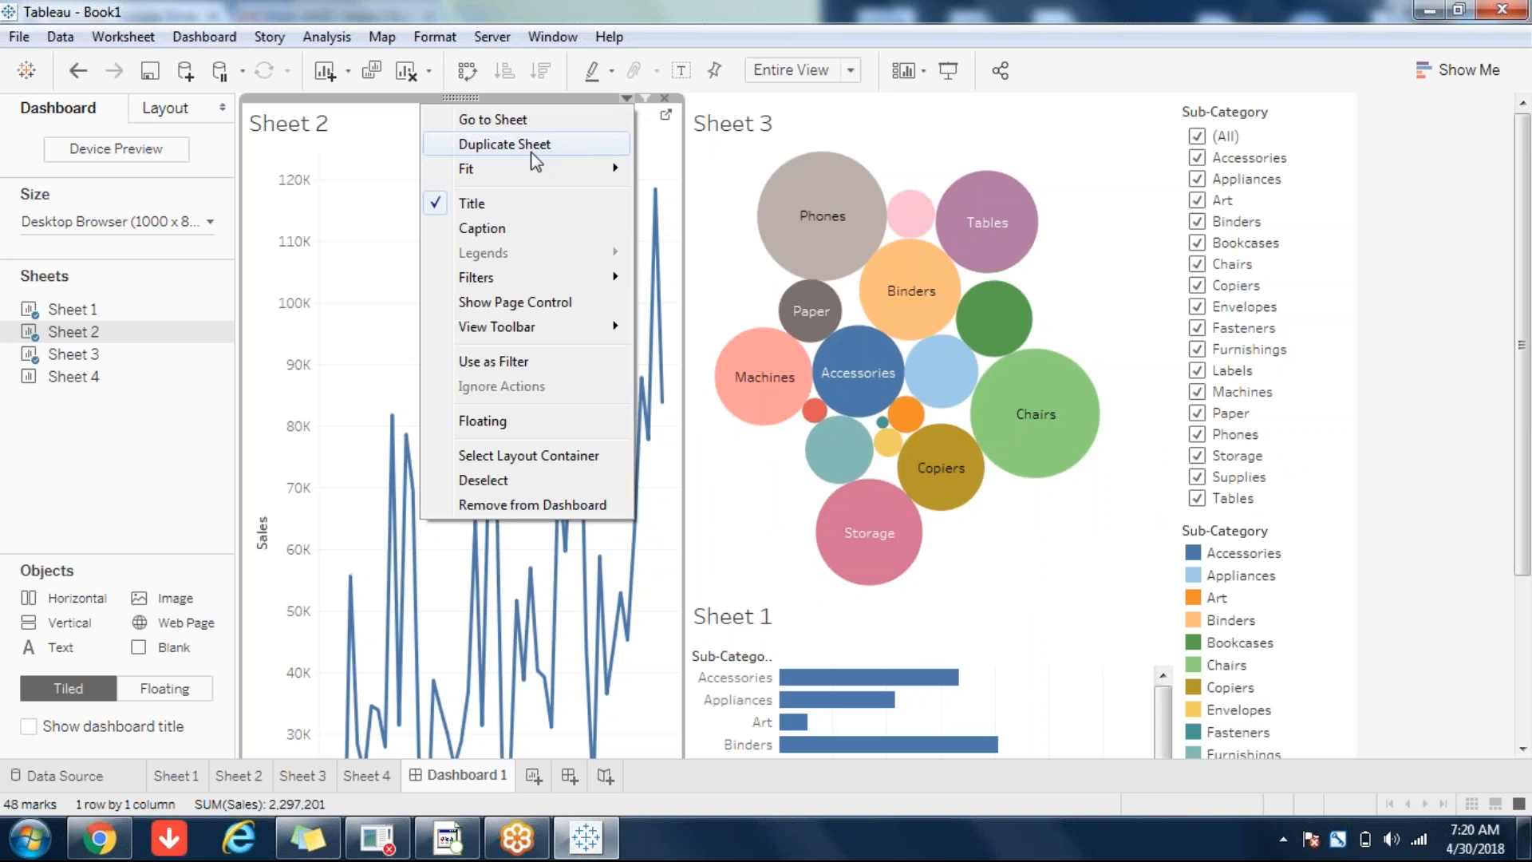
mouse_move(516, 172)
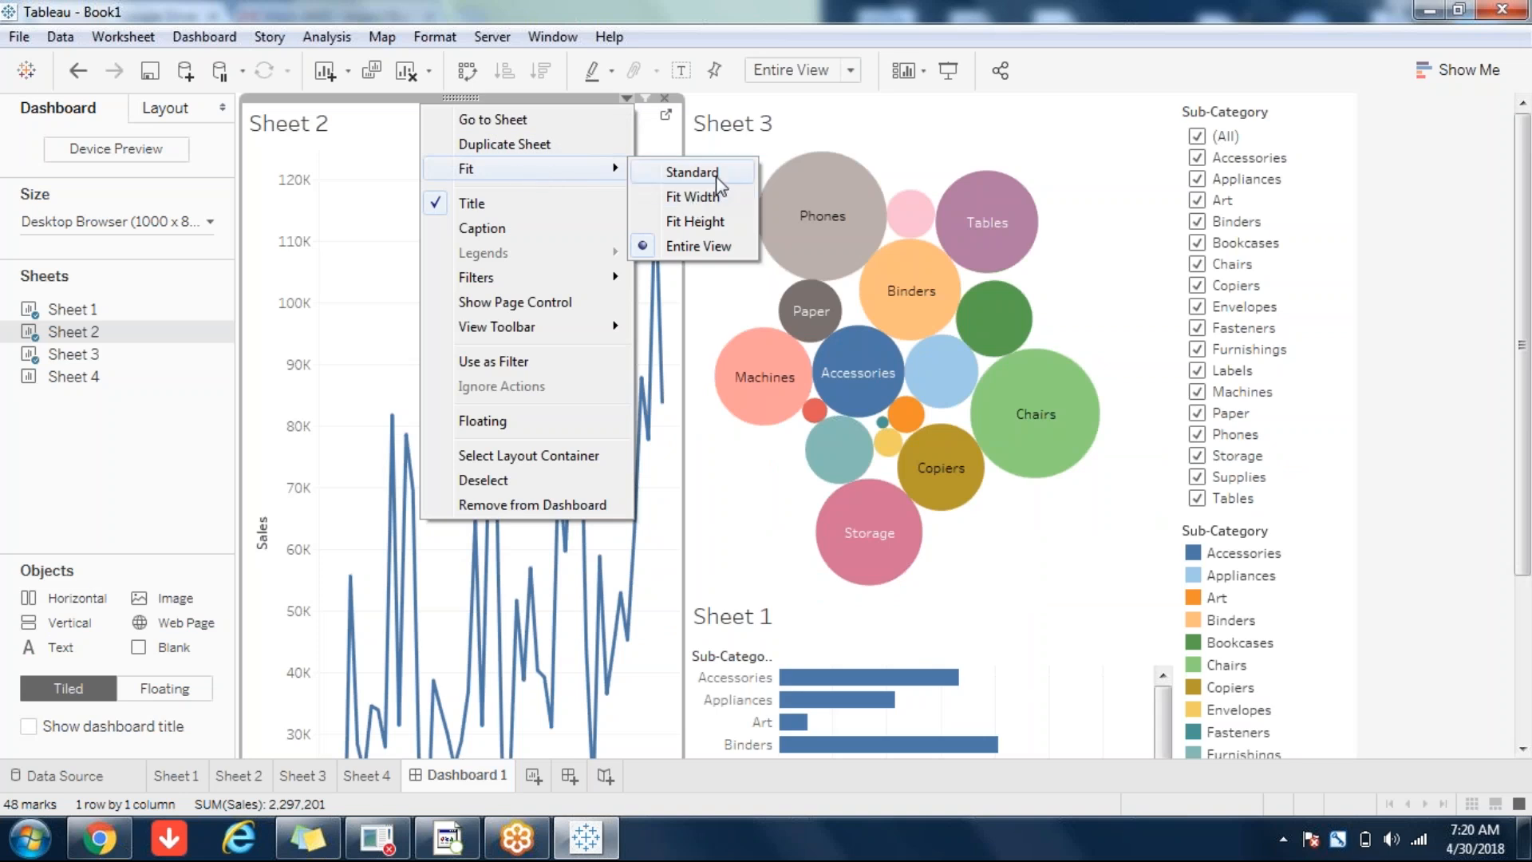
click(762, 536)
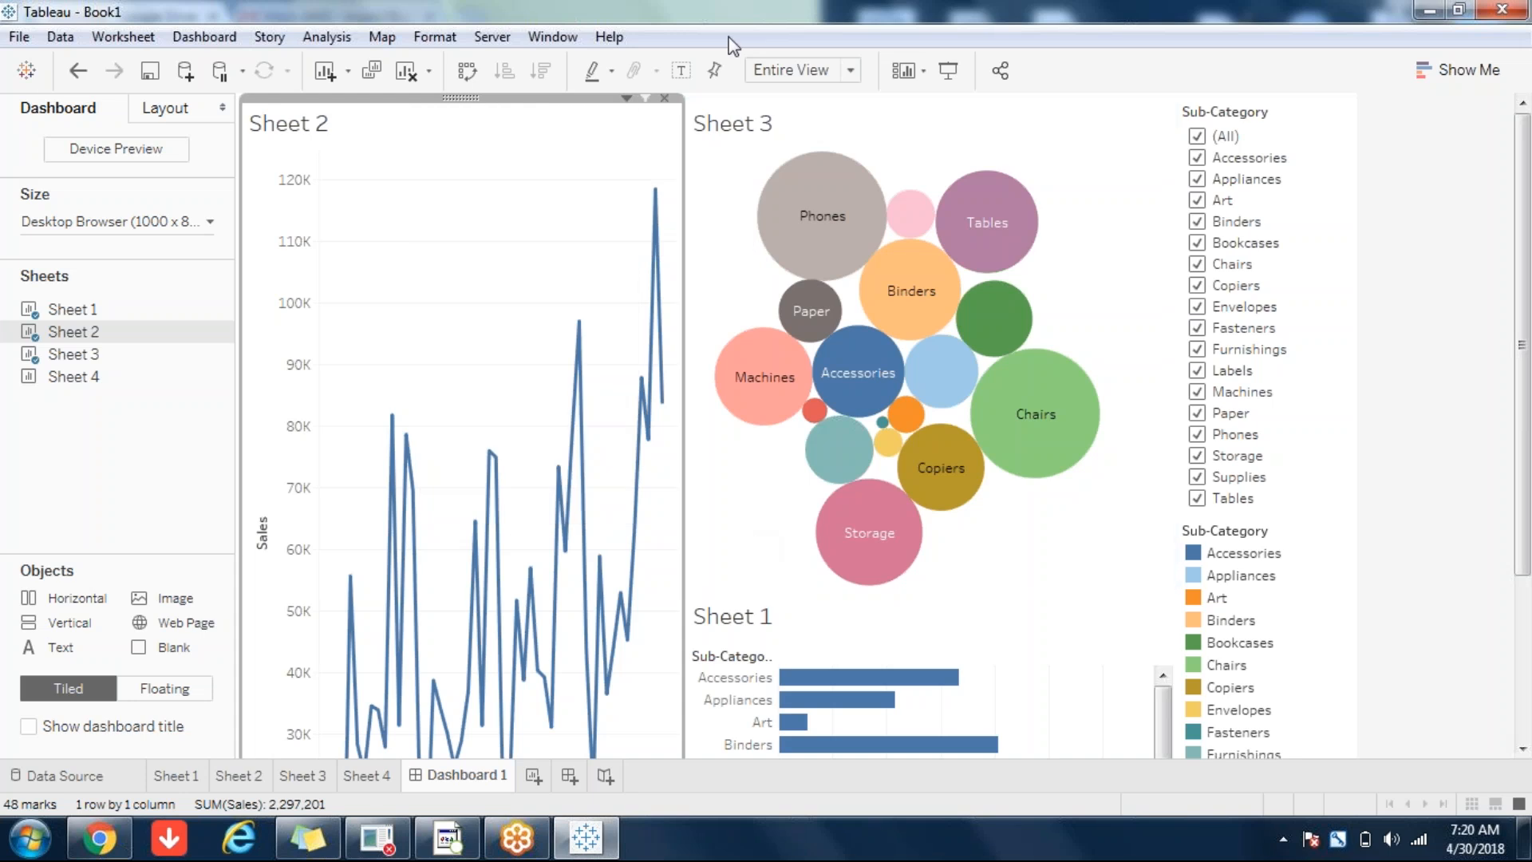
- Clear the dashboard and add Sheet 1, Sheet 2 and Sheet 3 again in the default tiled arrangement
click(407, 72)
double_click(96, 309)
double_click(89, 332)
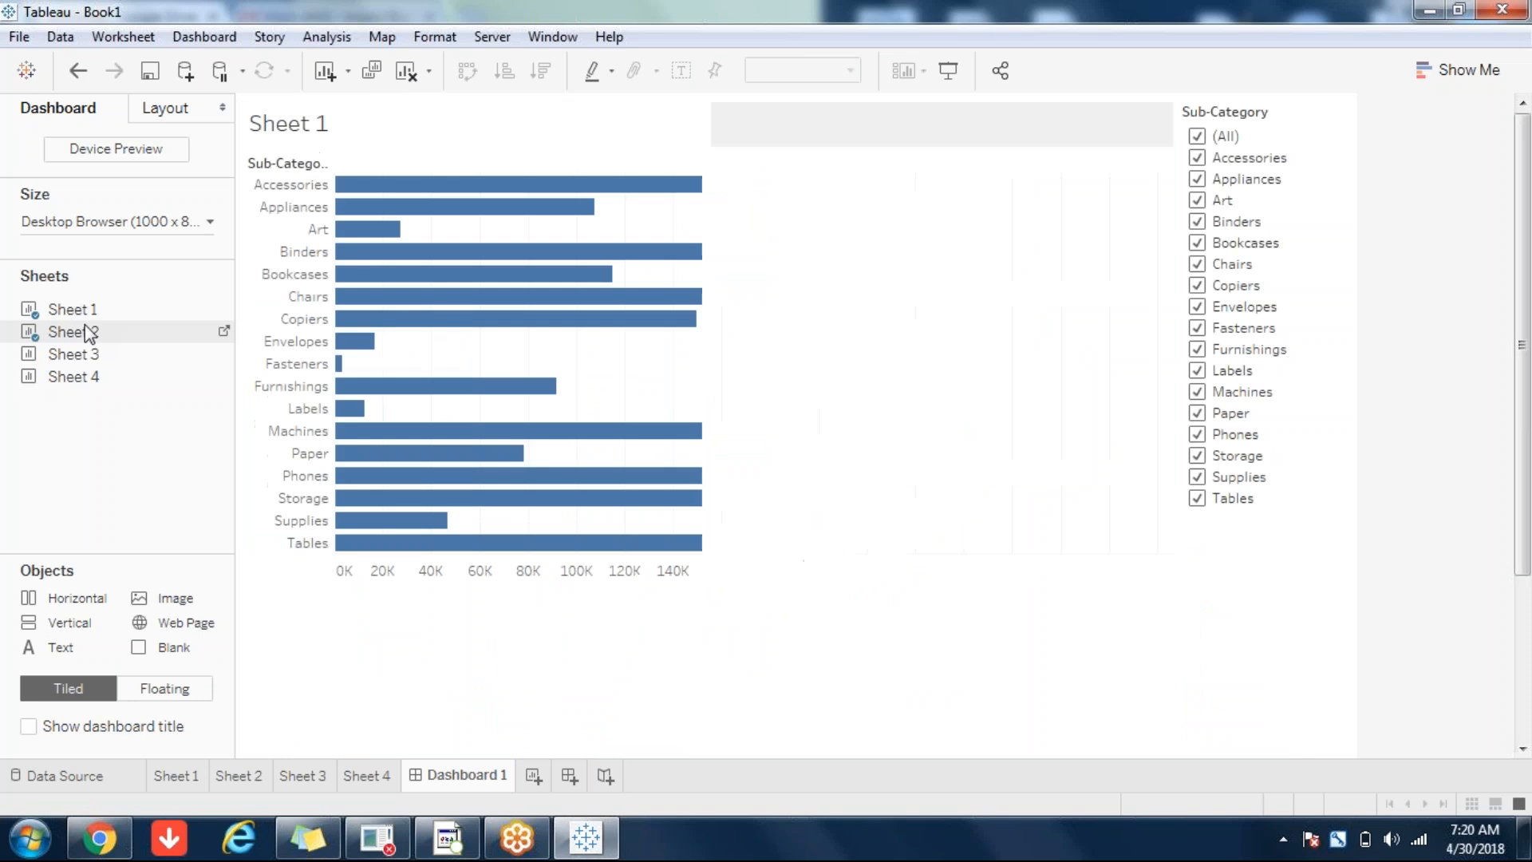
double_click(73, 354)
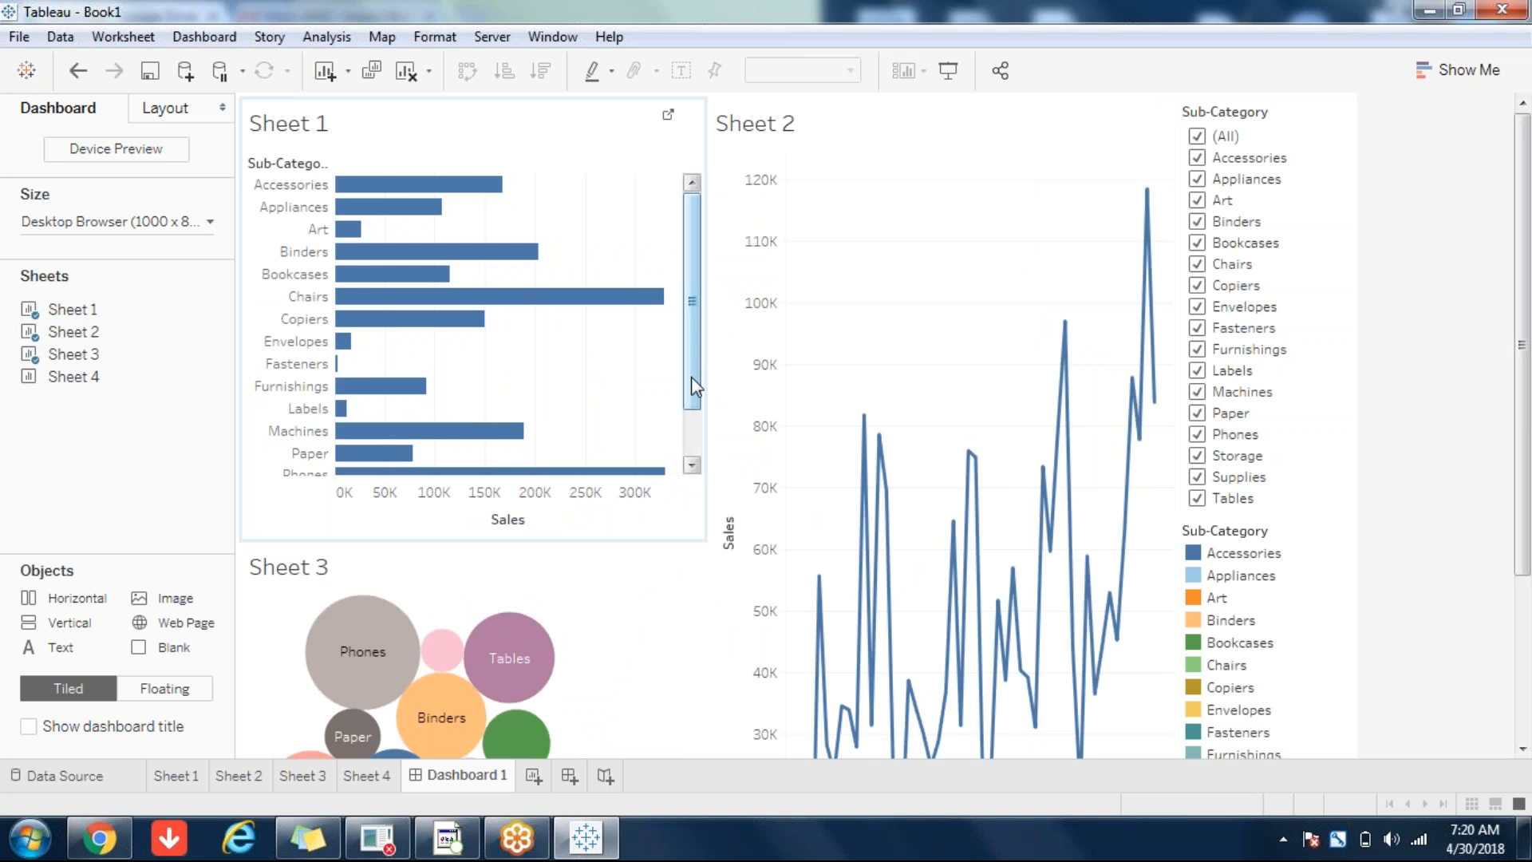
- Set the fit of the Sheet 1 view on the dashboard to Fit Height
click(602, 164)
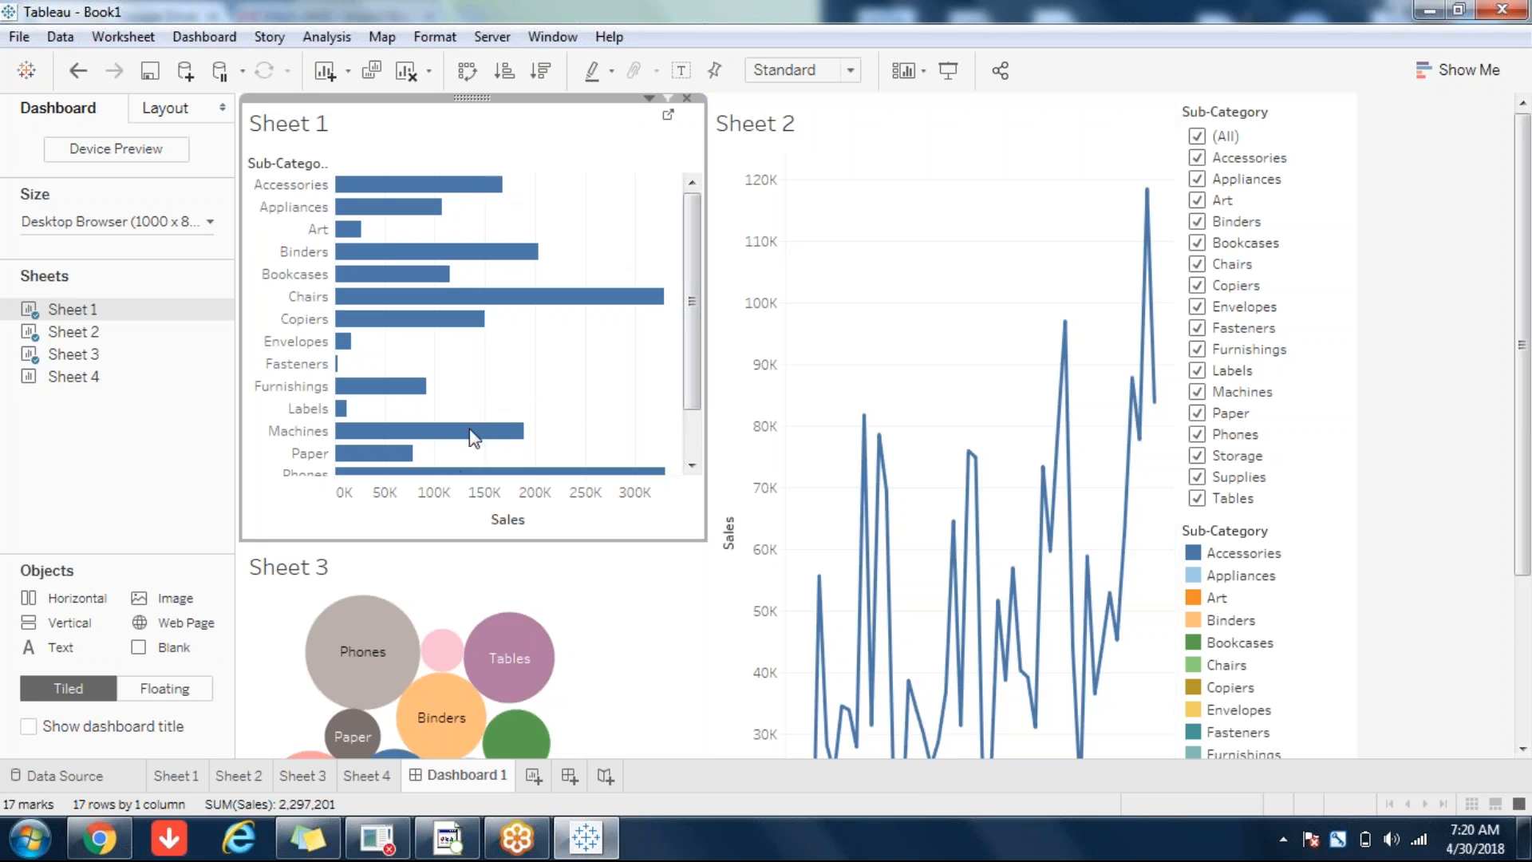
click(849, 72)
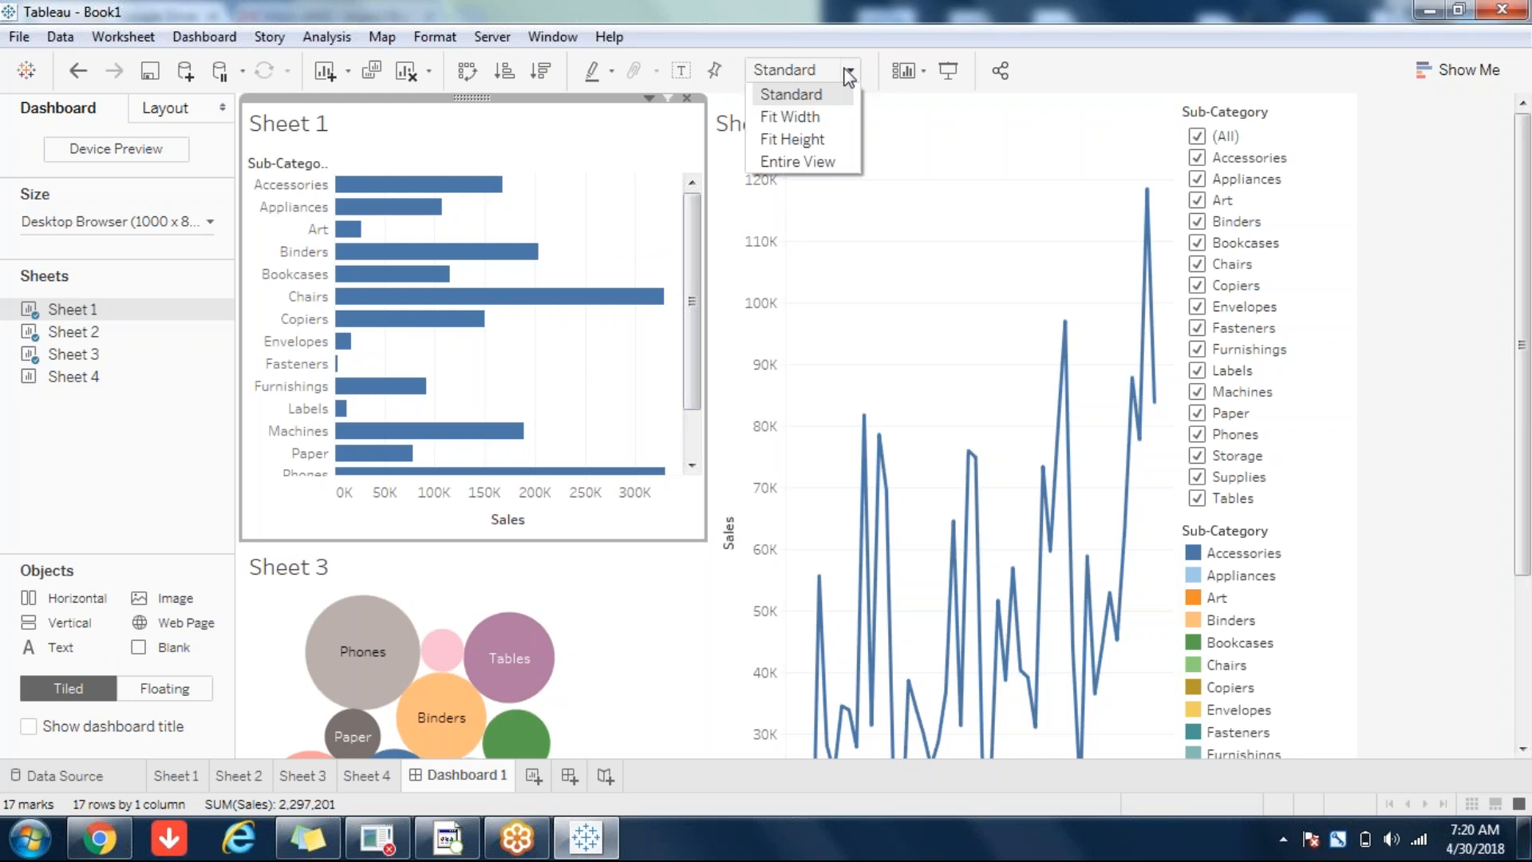
click(790, 140)
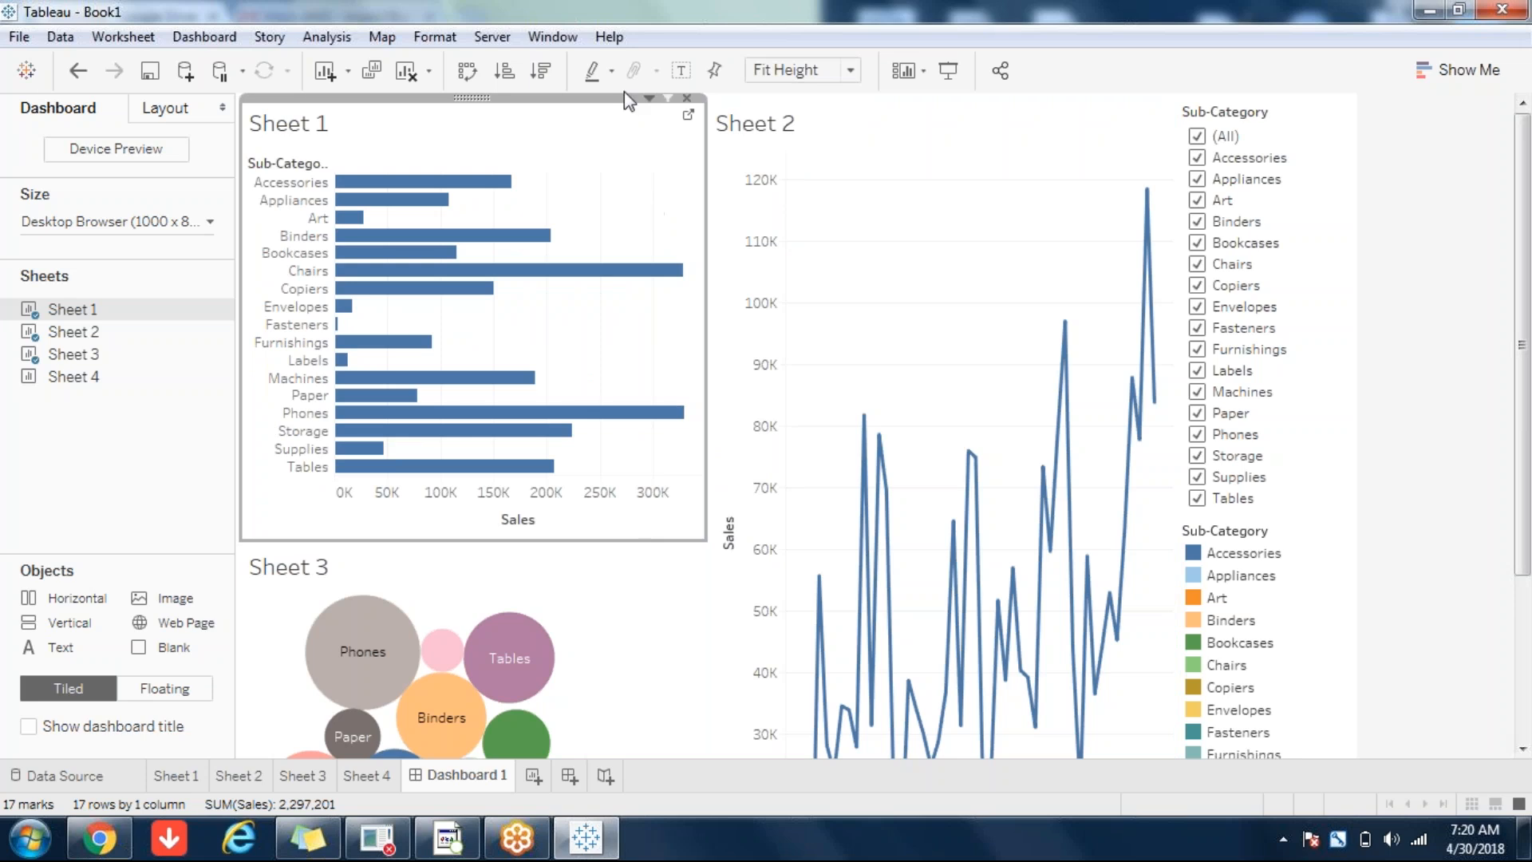
- Show the caption of the Sheet 1 view on the dashboard, and undo it
click(648, 101)
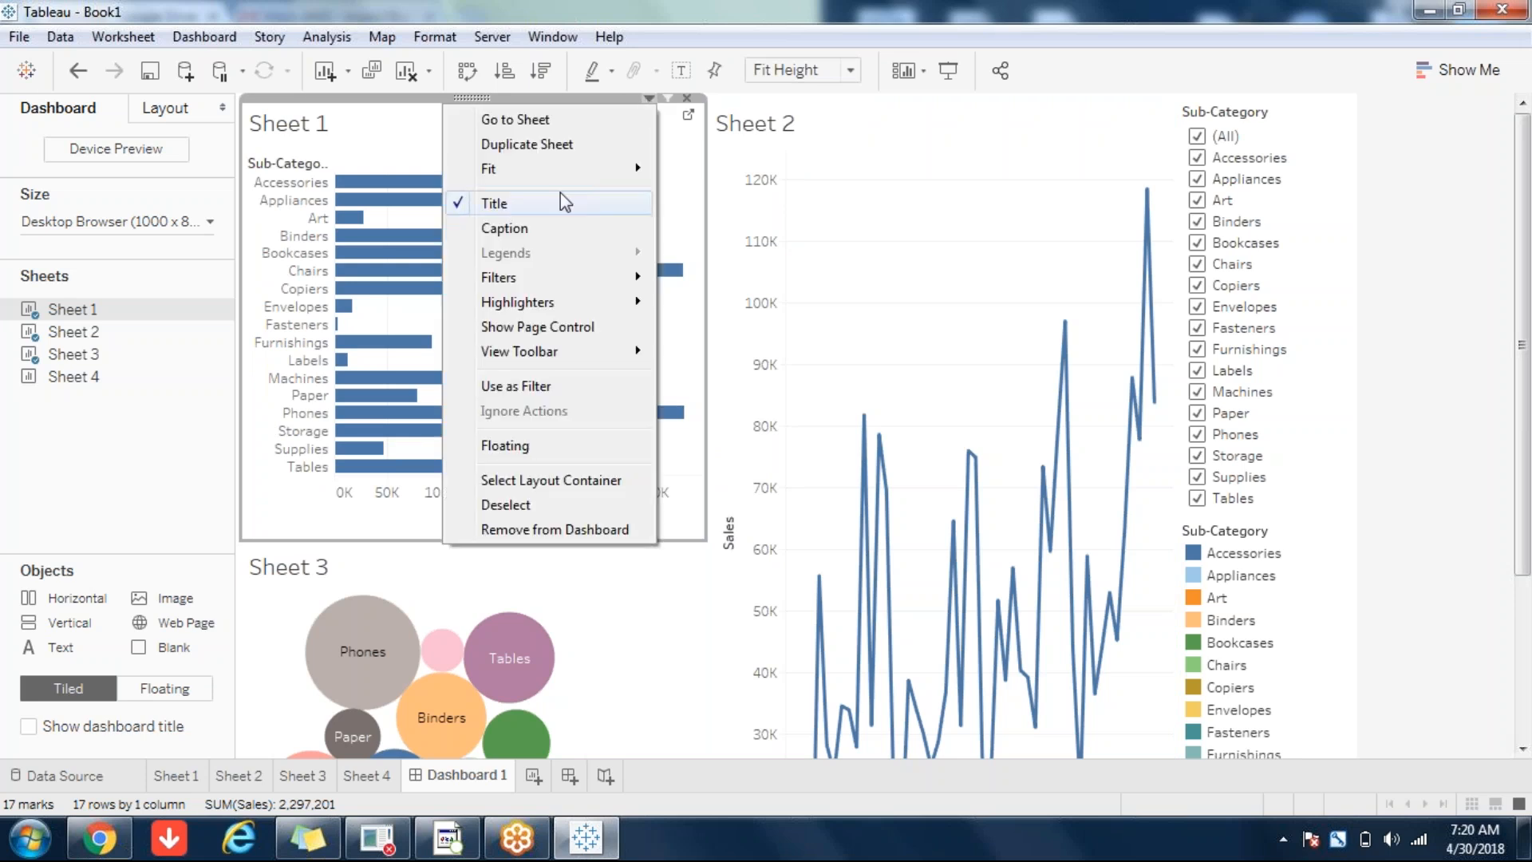
mouse_move(580, 166)
click(506, 229)
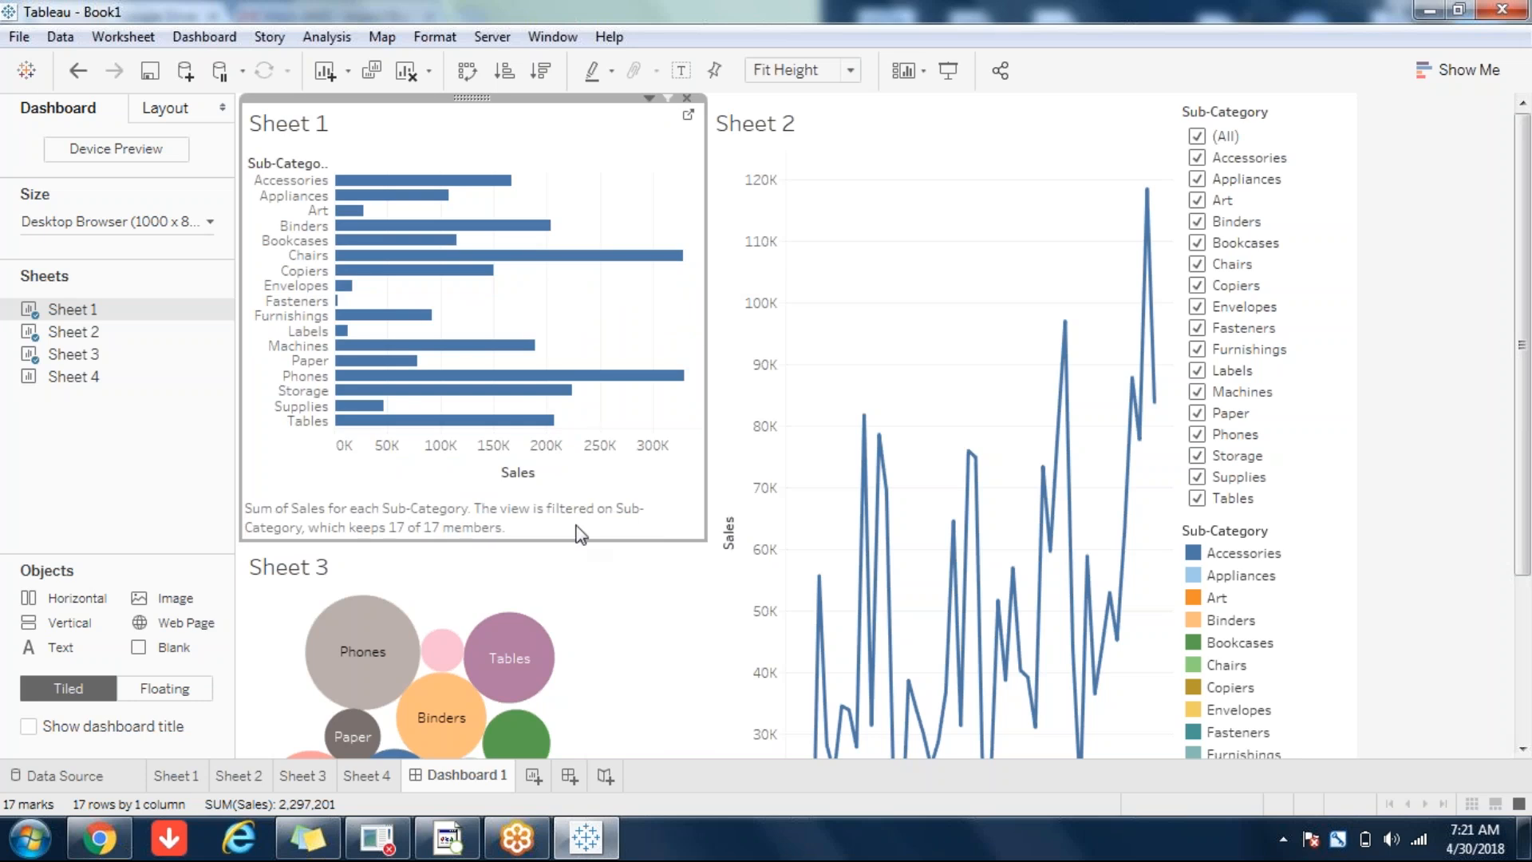
key(ctrl+z)
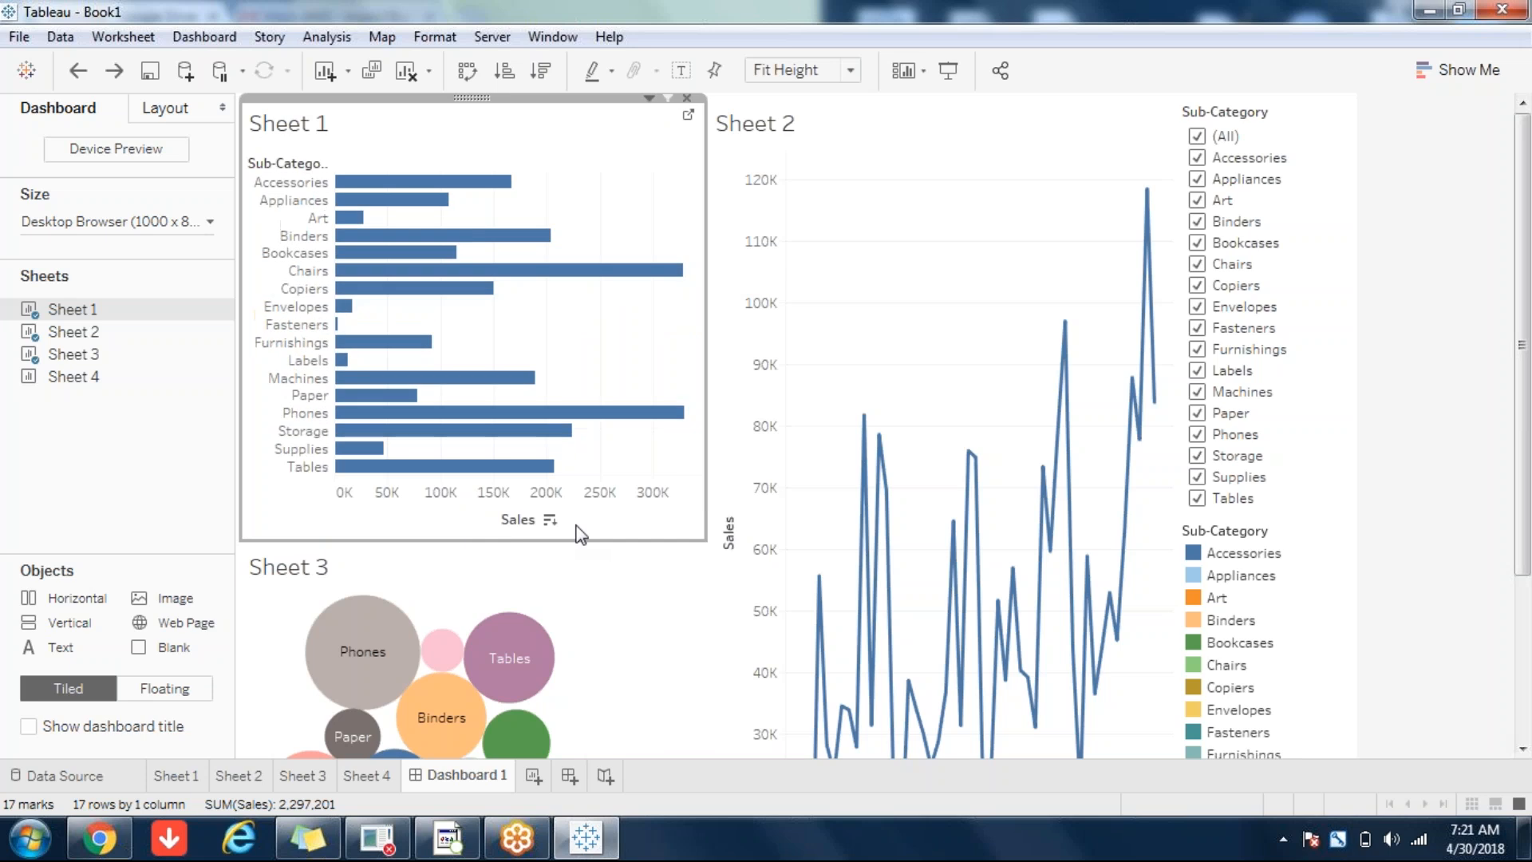
- Show a Sum of Sales filter for Sheet 1 on the dashboard
click(649, 99)
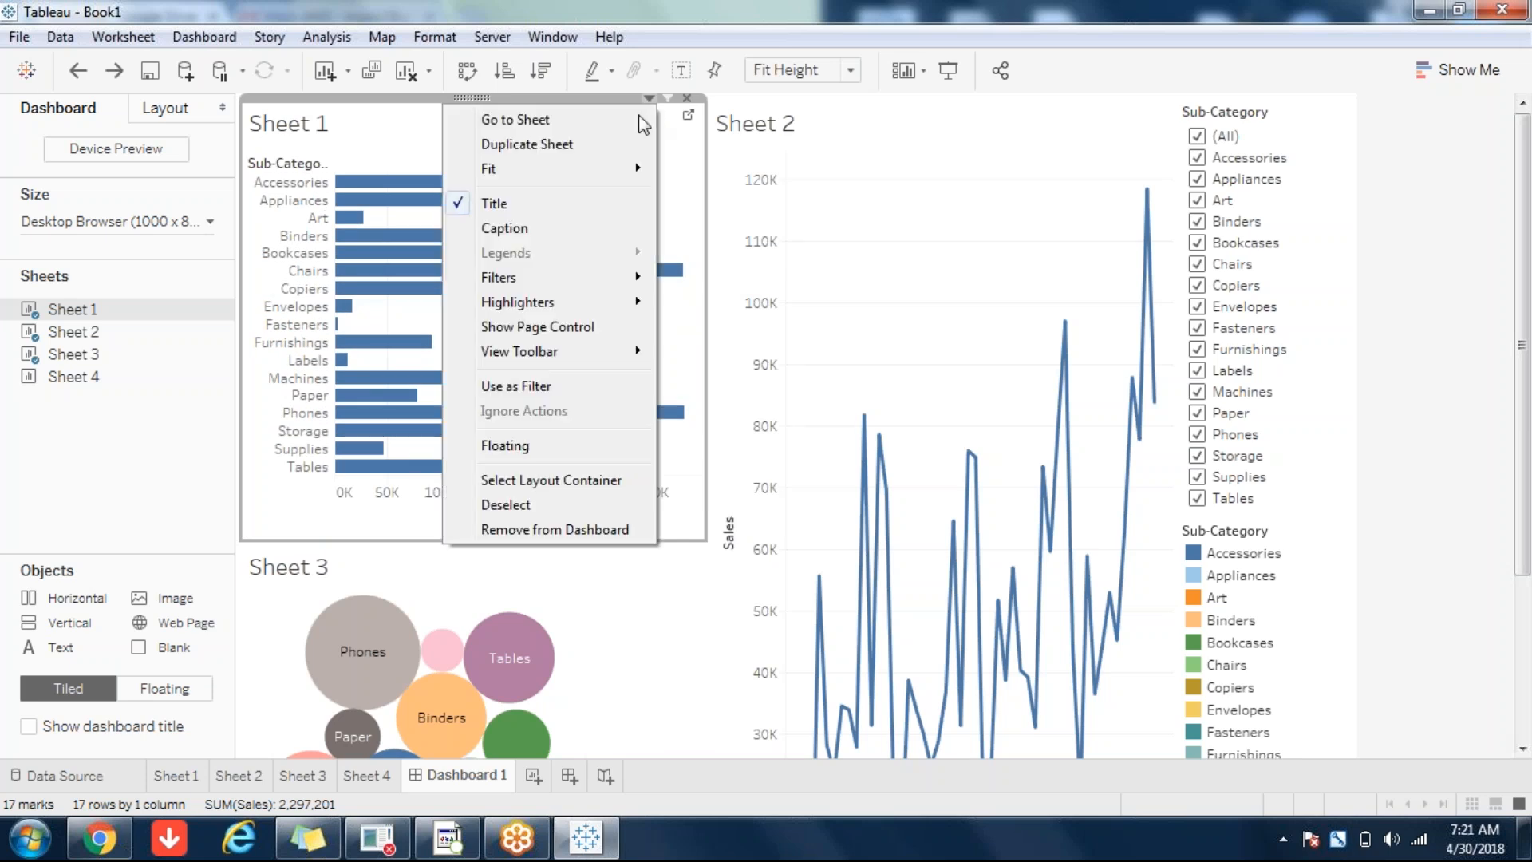
mouse_move(535, 284)
mouse_move(620, 279)
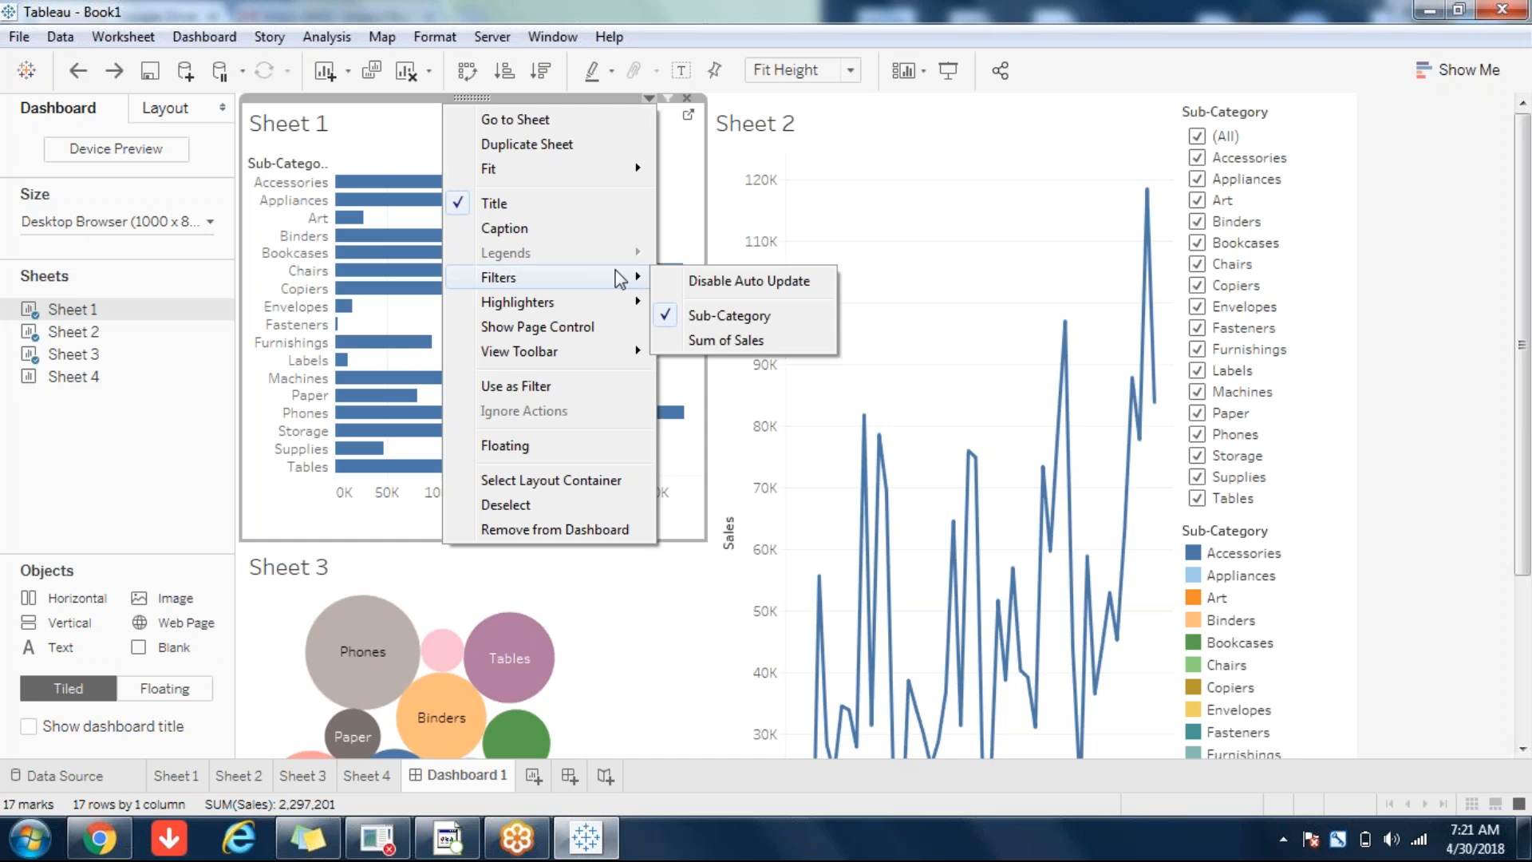
click(746, 341)
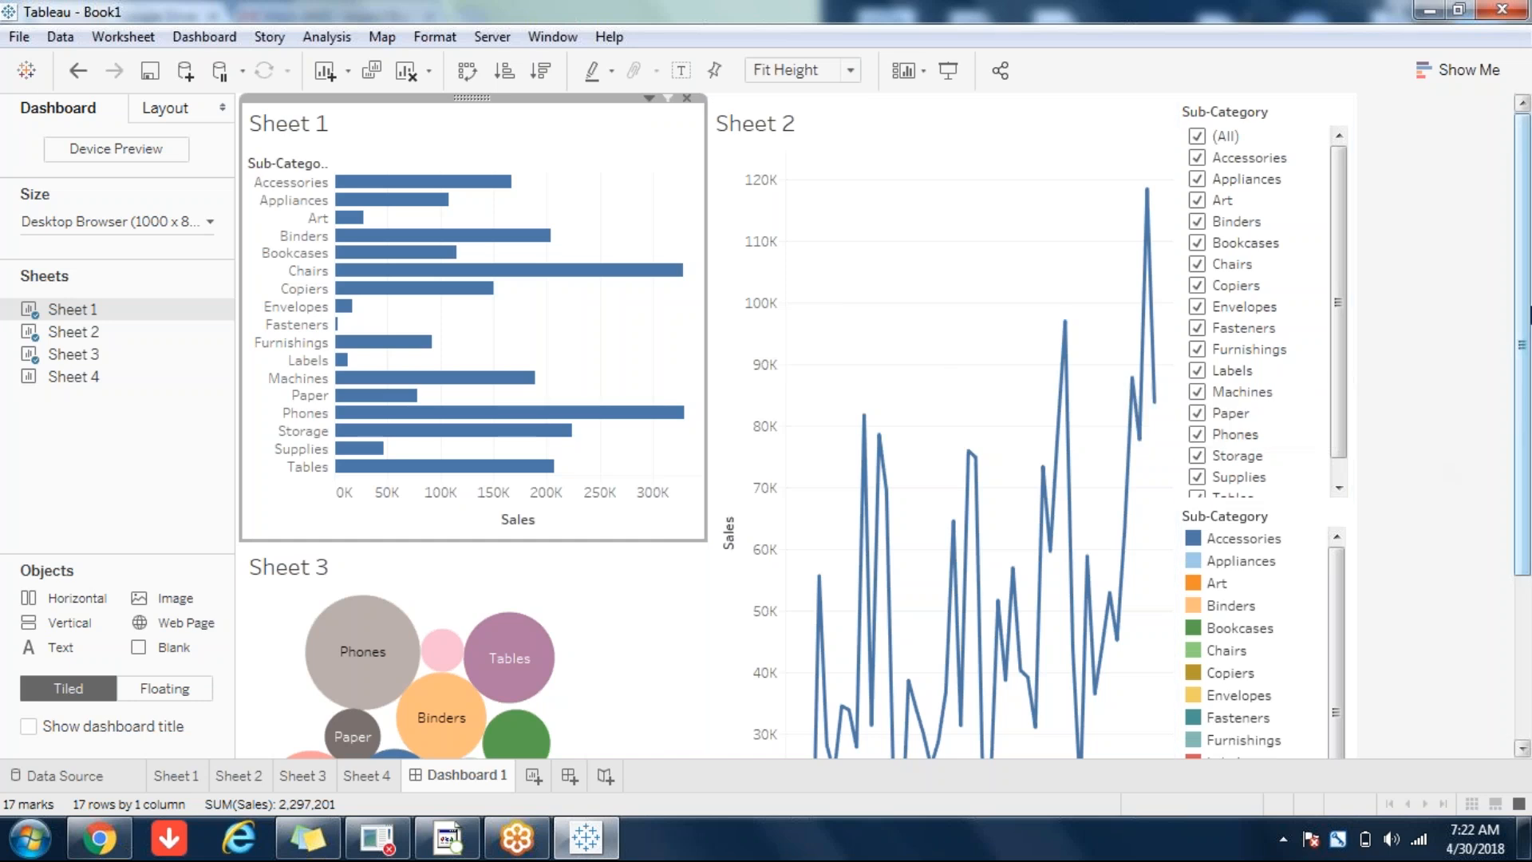
- Examine the Sales range filter on the dashboard and the page control and View Toolbar options of the Sheet 1 view
drag(1530, 316, 1529, 830)
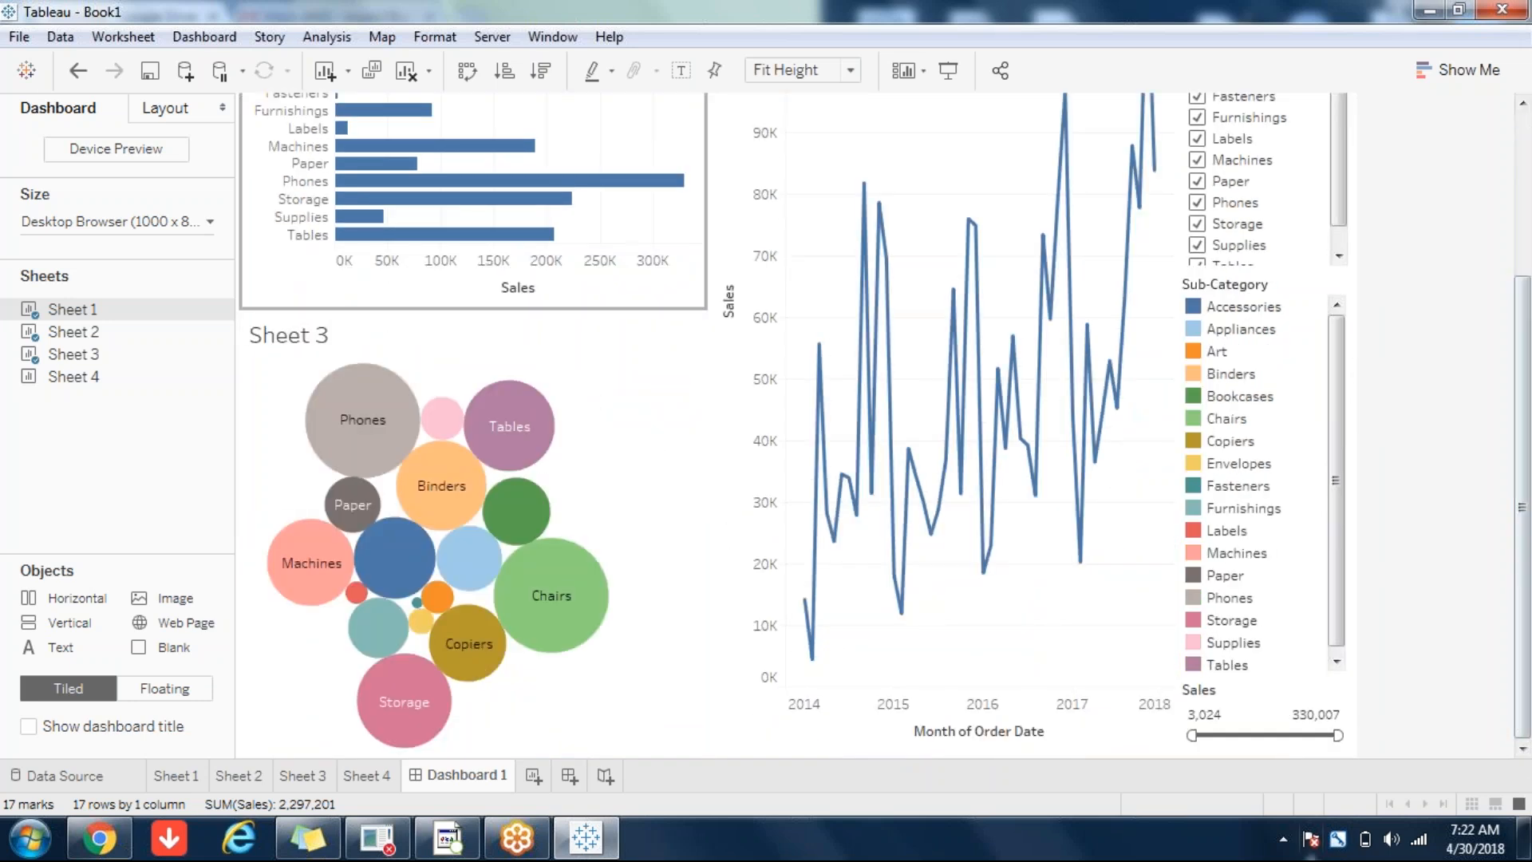
click(1224, 714)
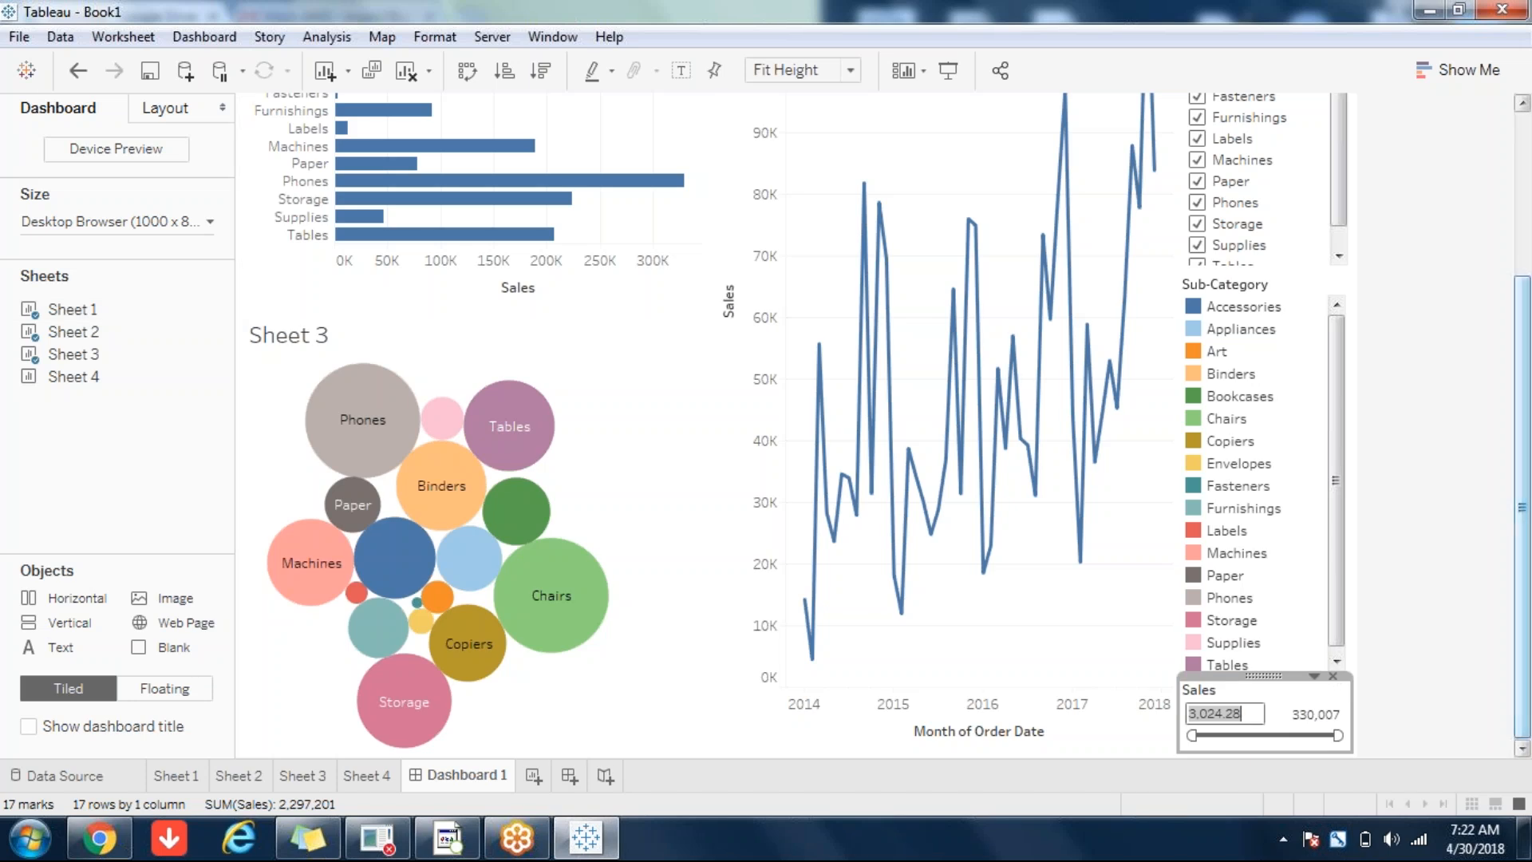
drag(1530, 483, 1528, 116)
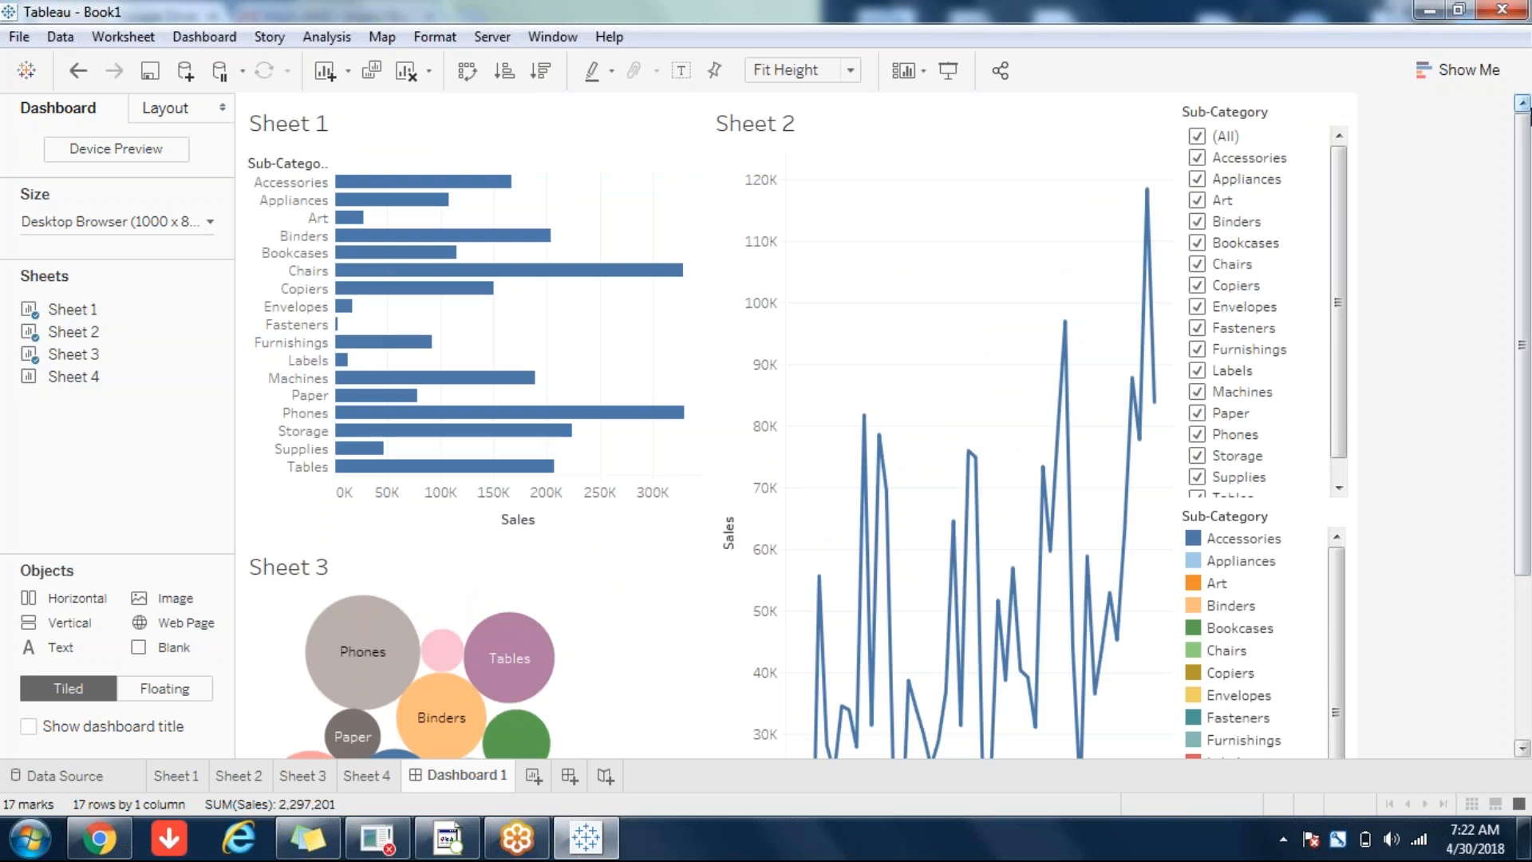
click(621, 307)
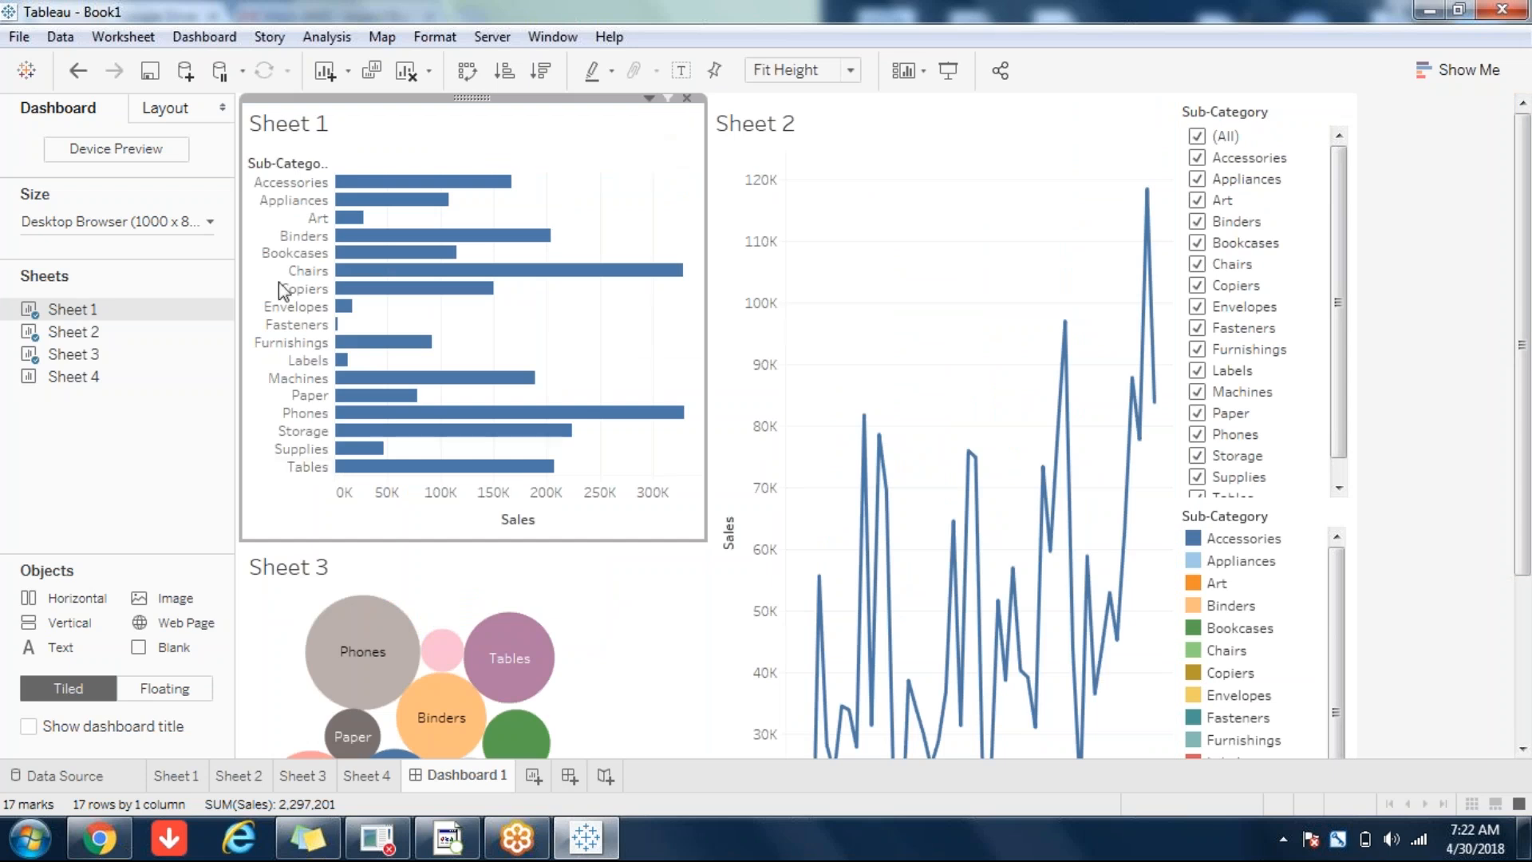
click(652, 94)
mouse_move(544, 284)
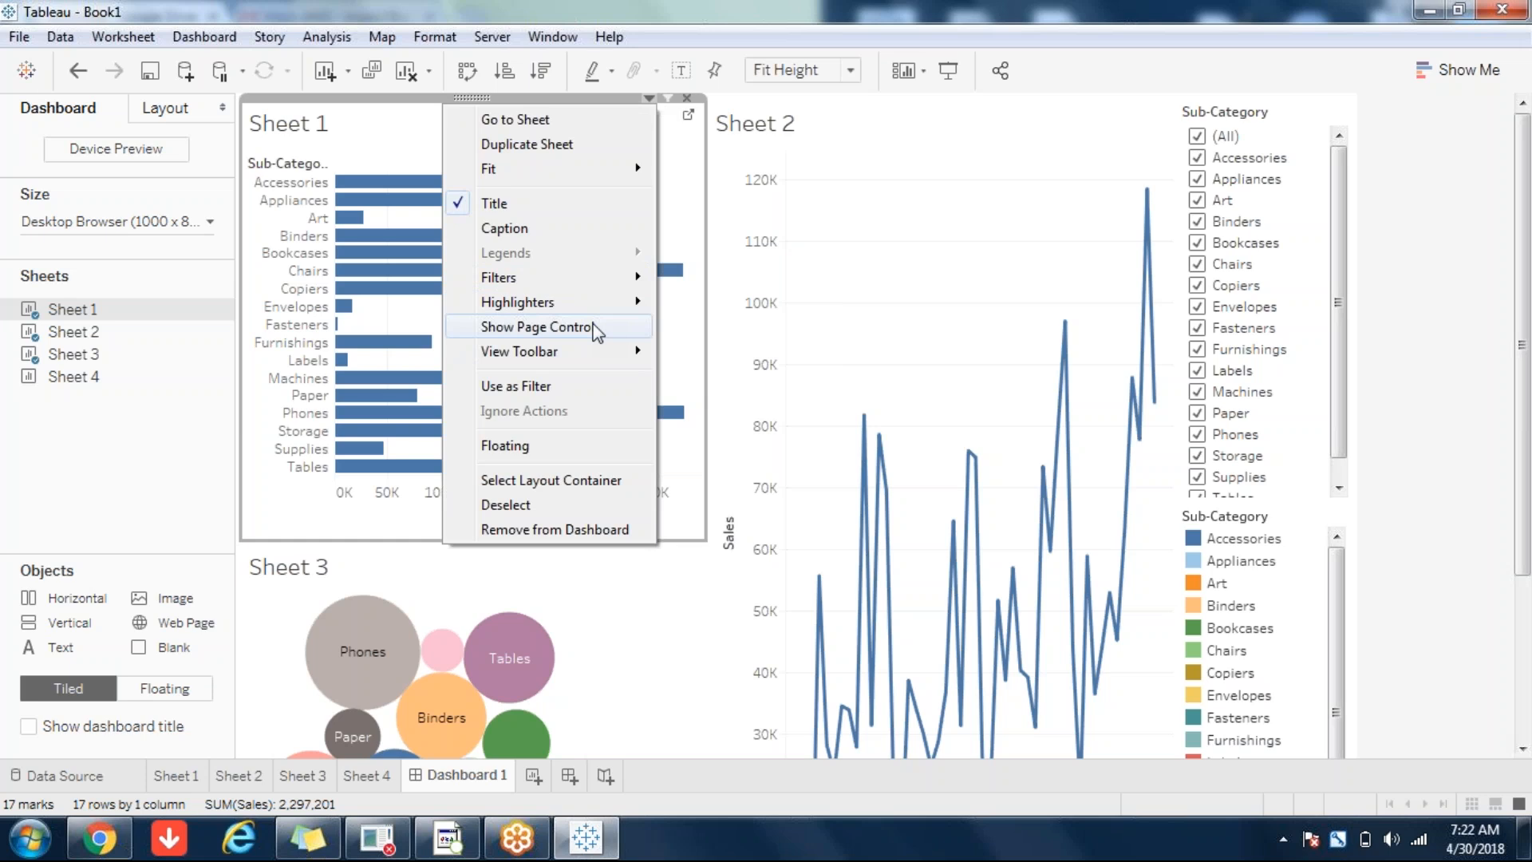
mouse_move(591, 359)
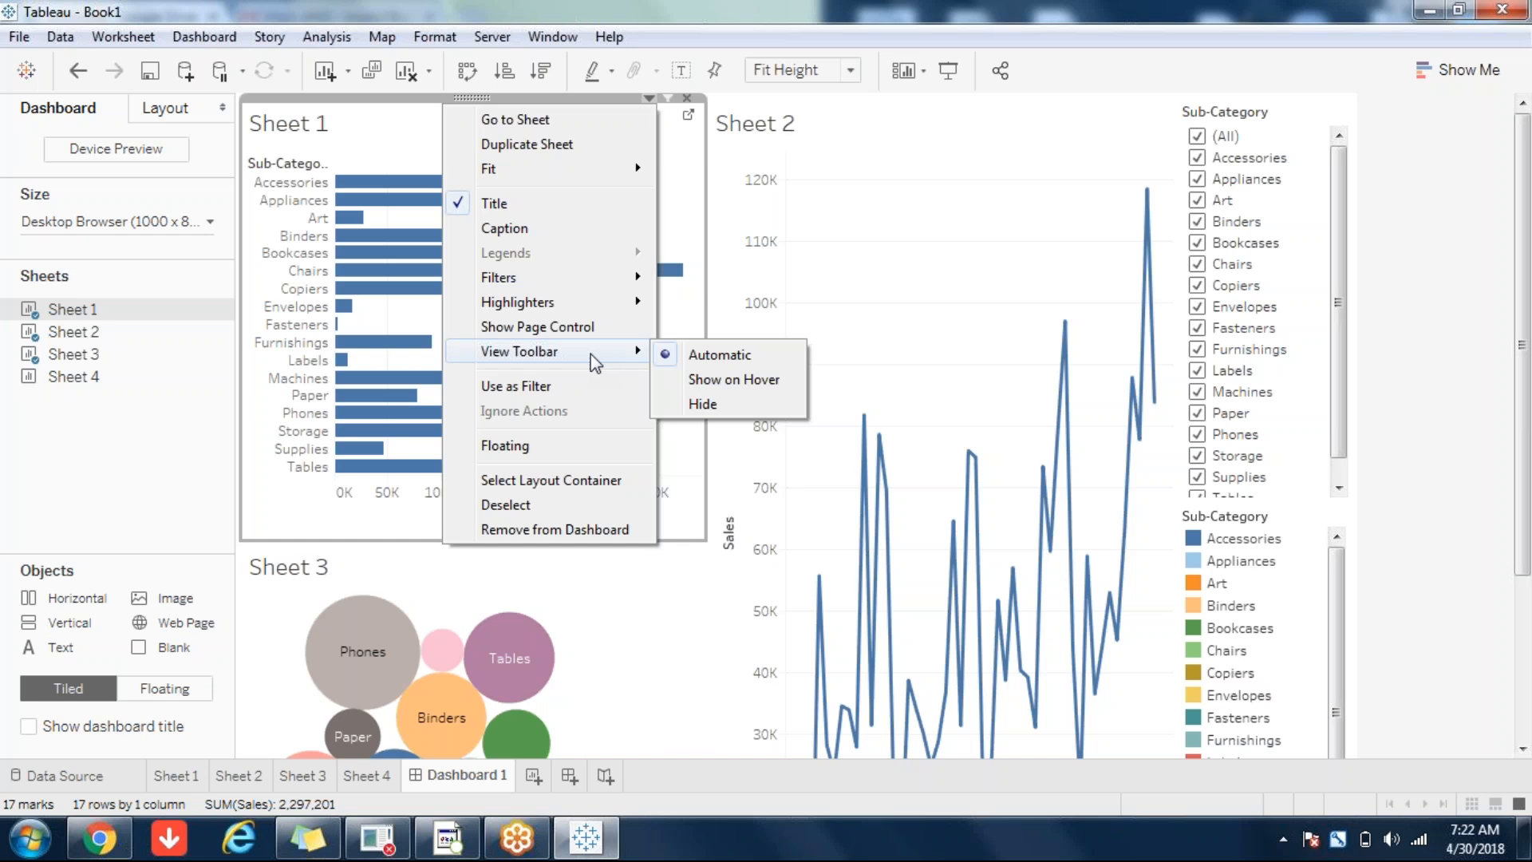
click(231, 784)
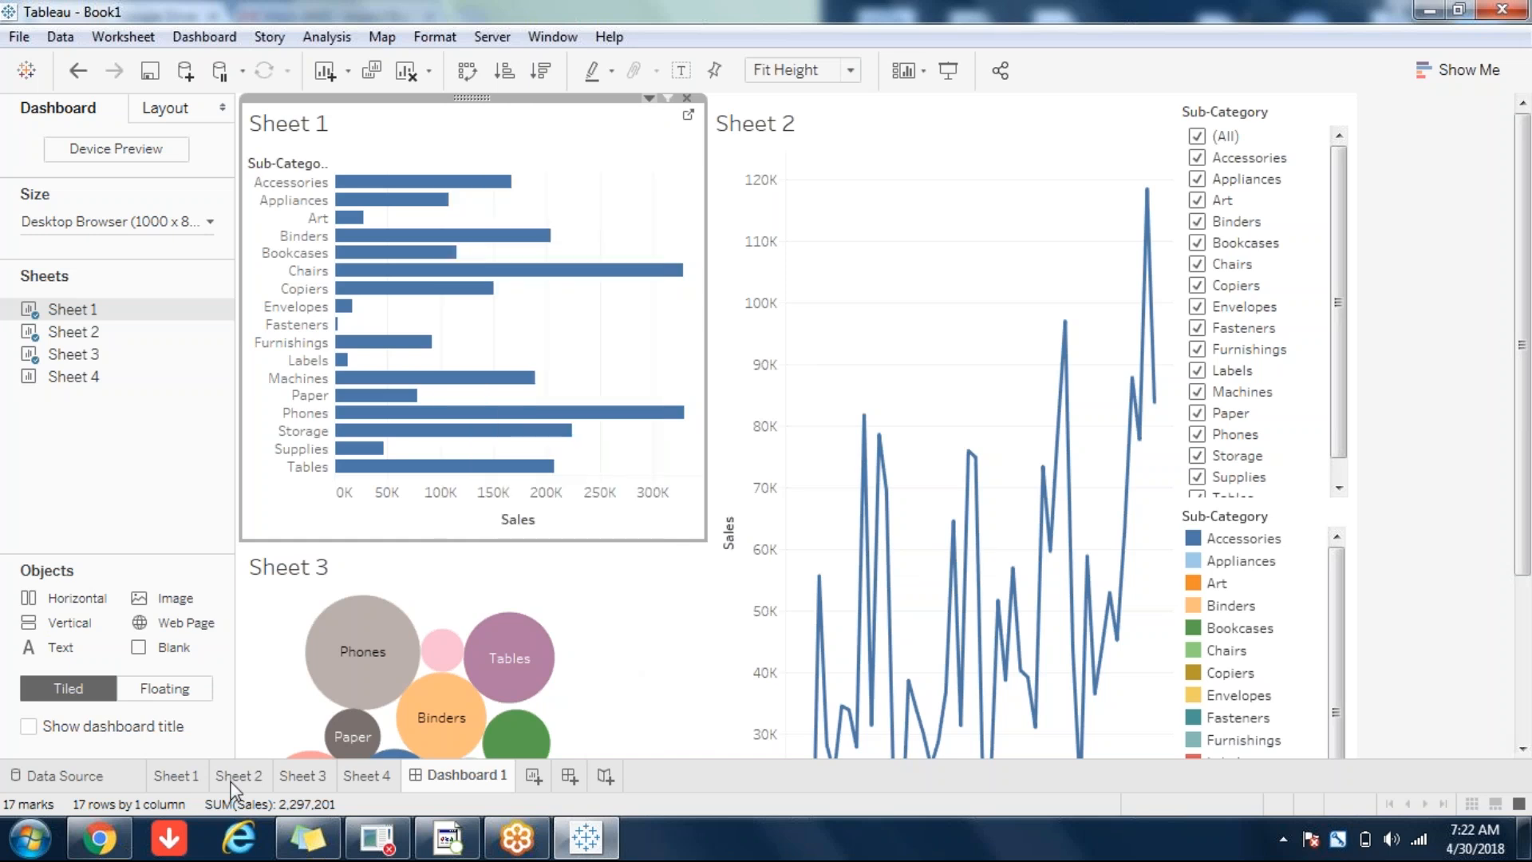
- Add the year of Order Date to Pages on the Sheet 2 worksheet
click(235, 778)
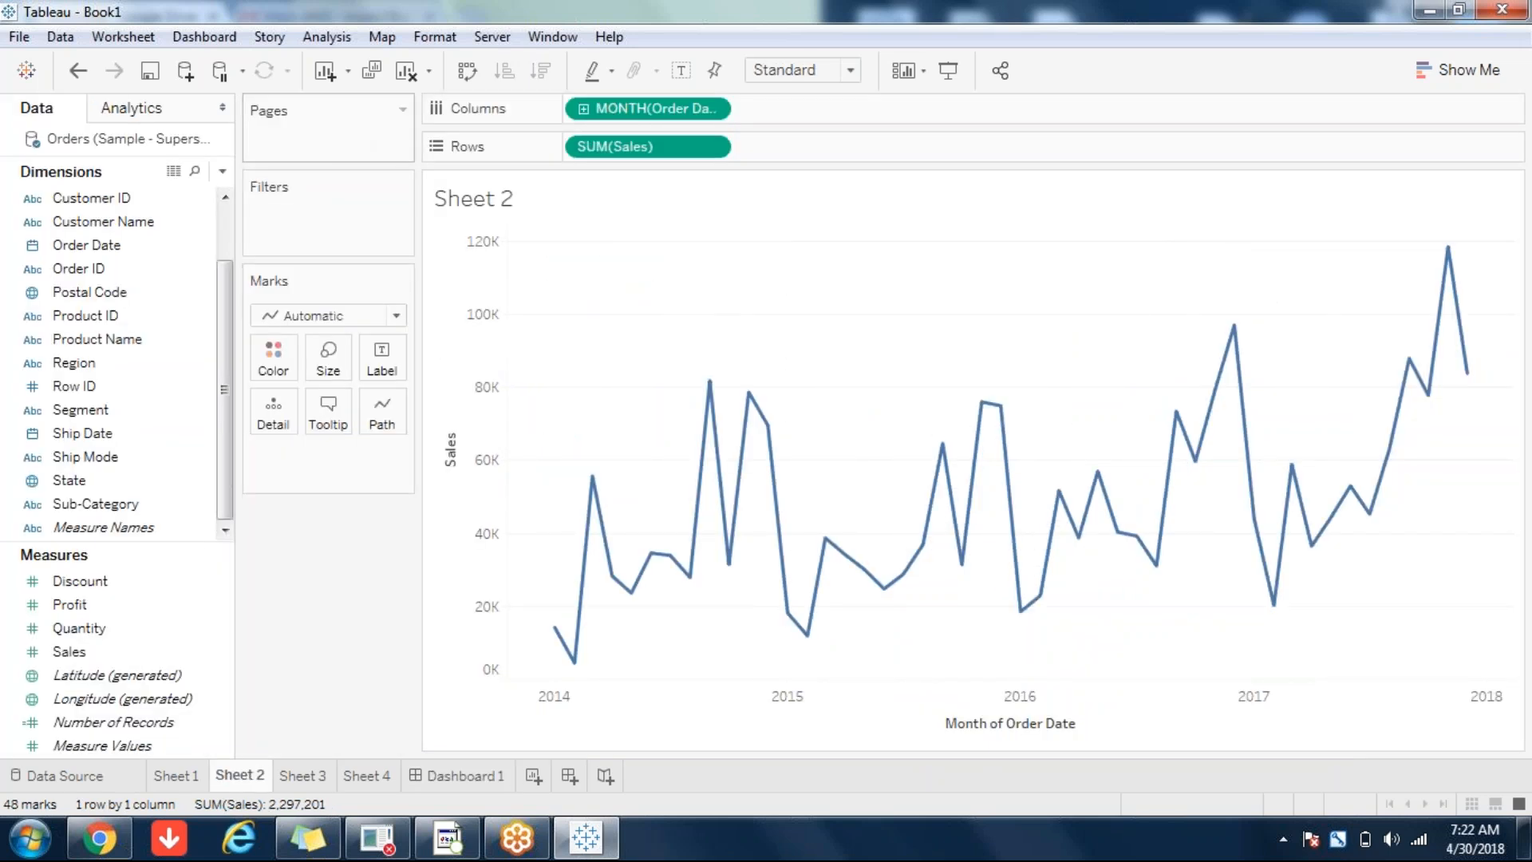
click(92, 268)
mouse_move(87, 244)
mouse_down()
mouse_move(383, 108)
mouse_move(248, 137)
mouse_move(264, 140)
mouse_up()
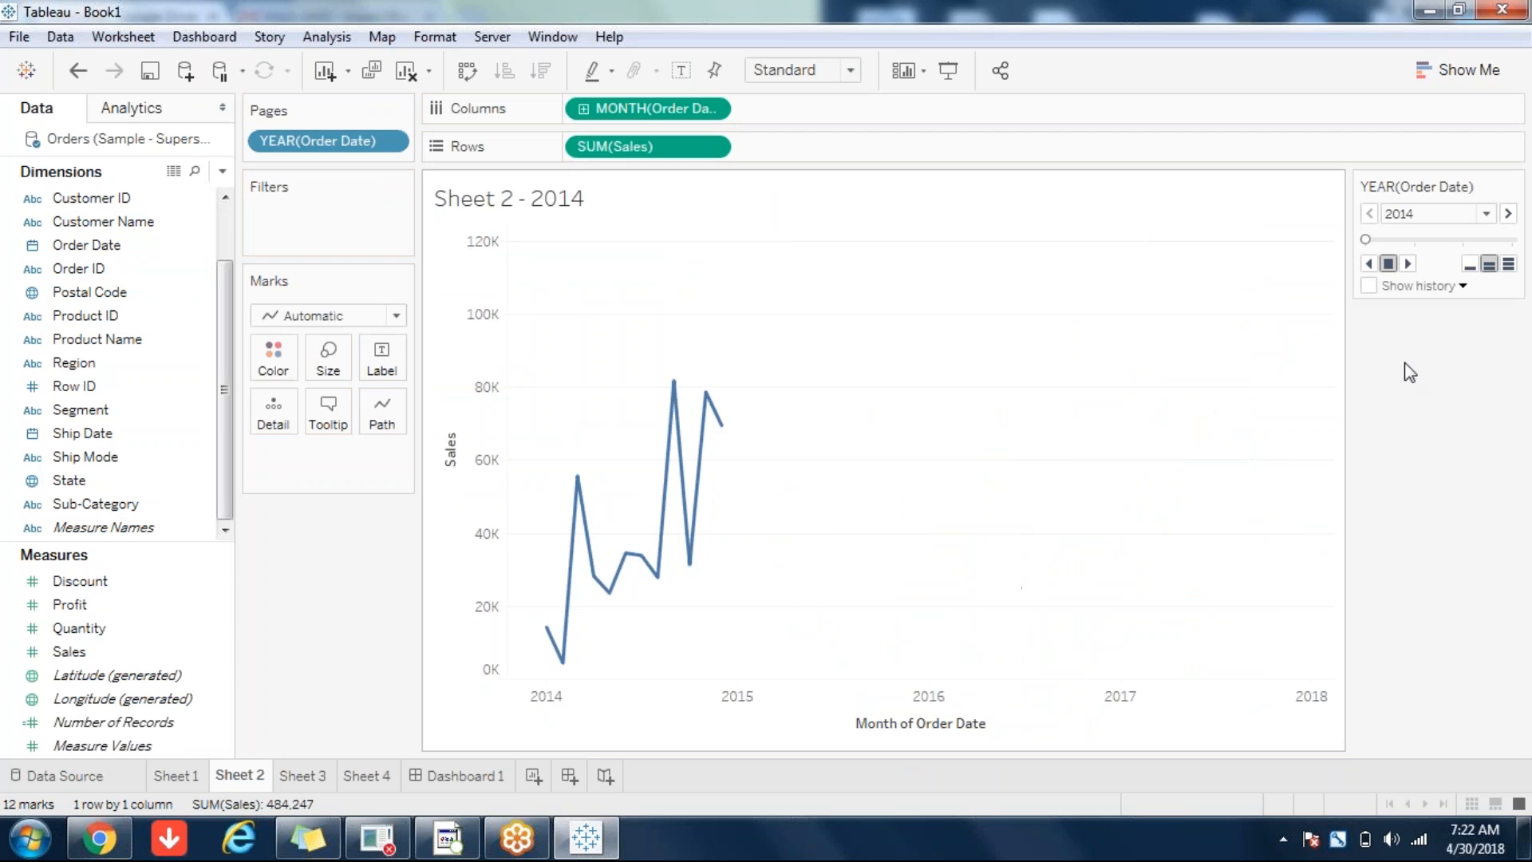
- Play the yearly pages of Sheet 2 forward and backward, and remove YEAR(Order Date) from Pages
click(1408, 265)
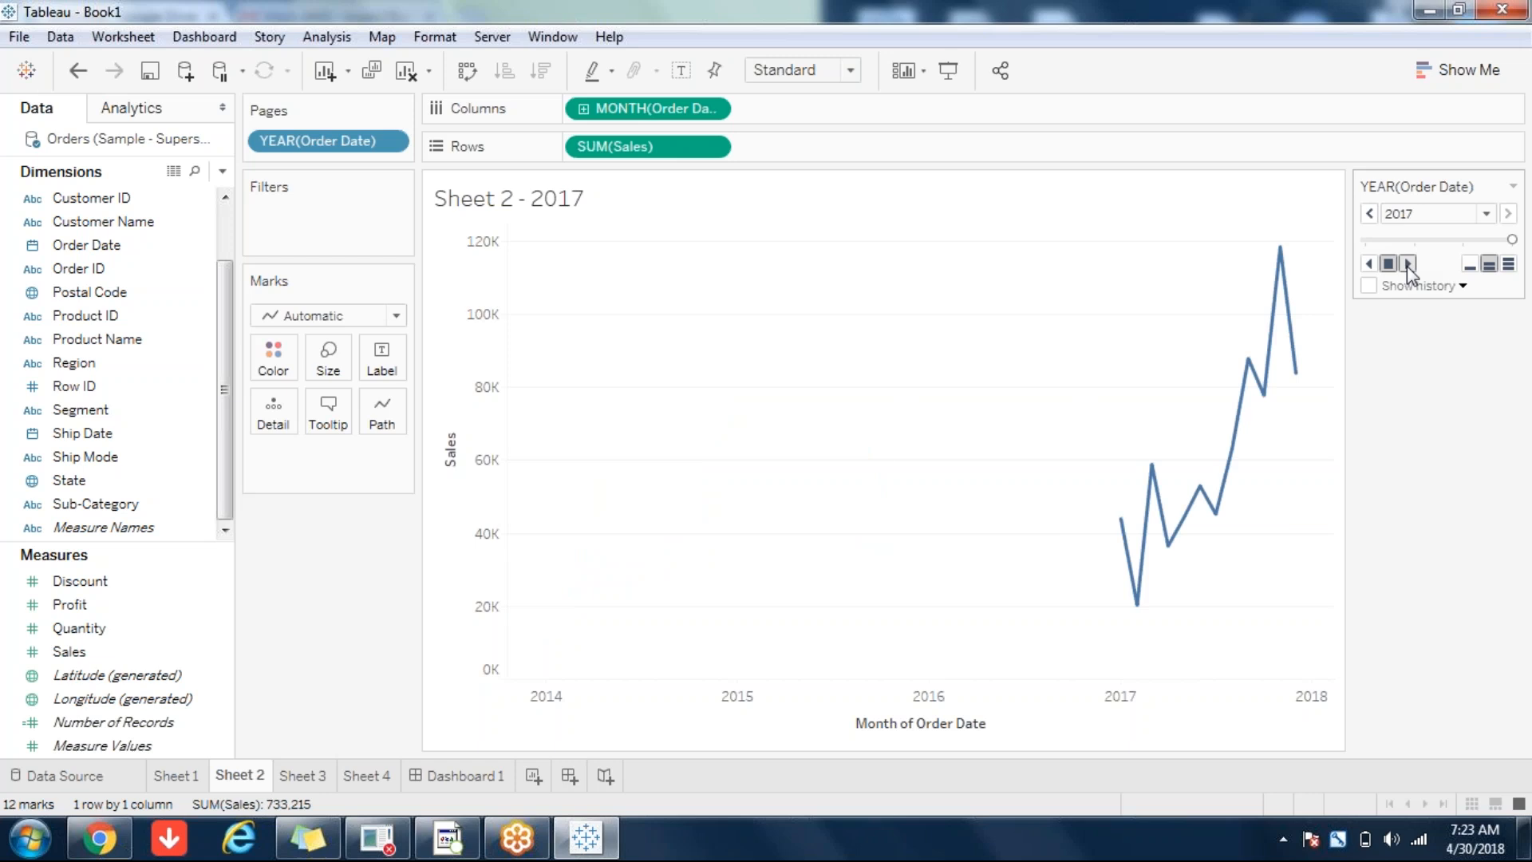
click(1369, 264)
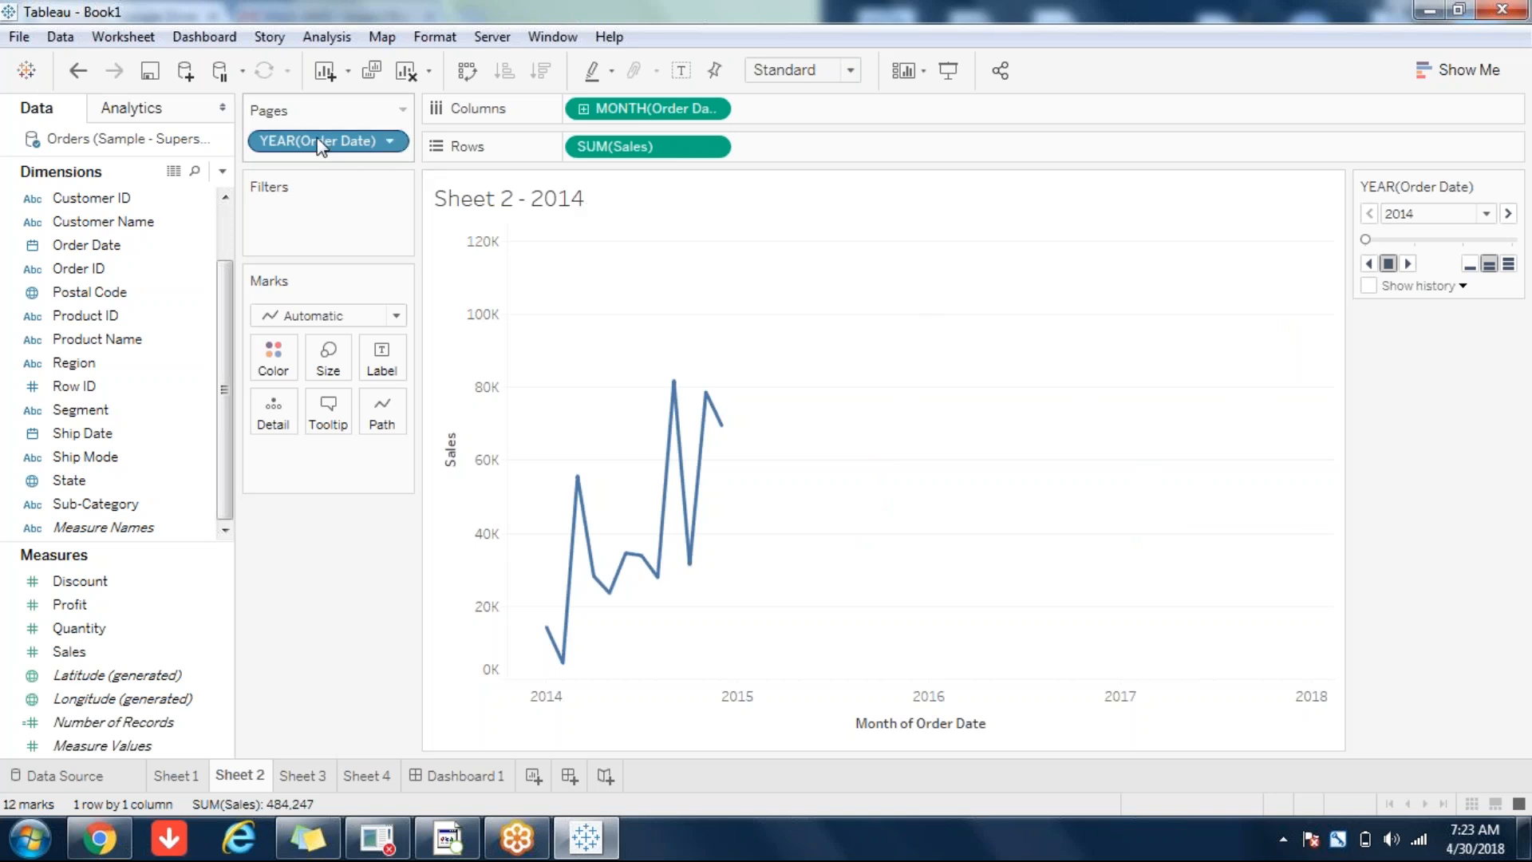
drag(320, 142, 367, 654)
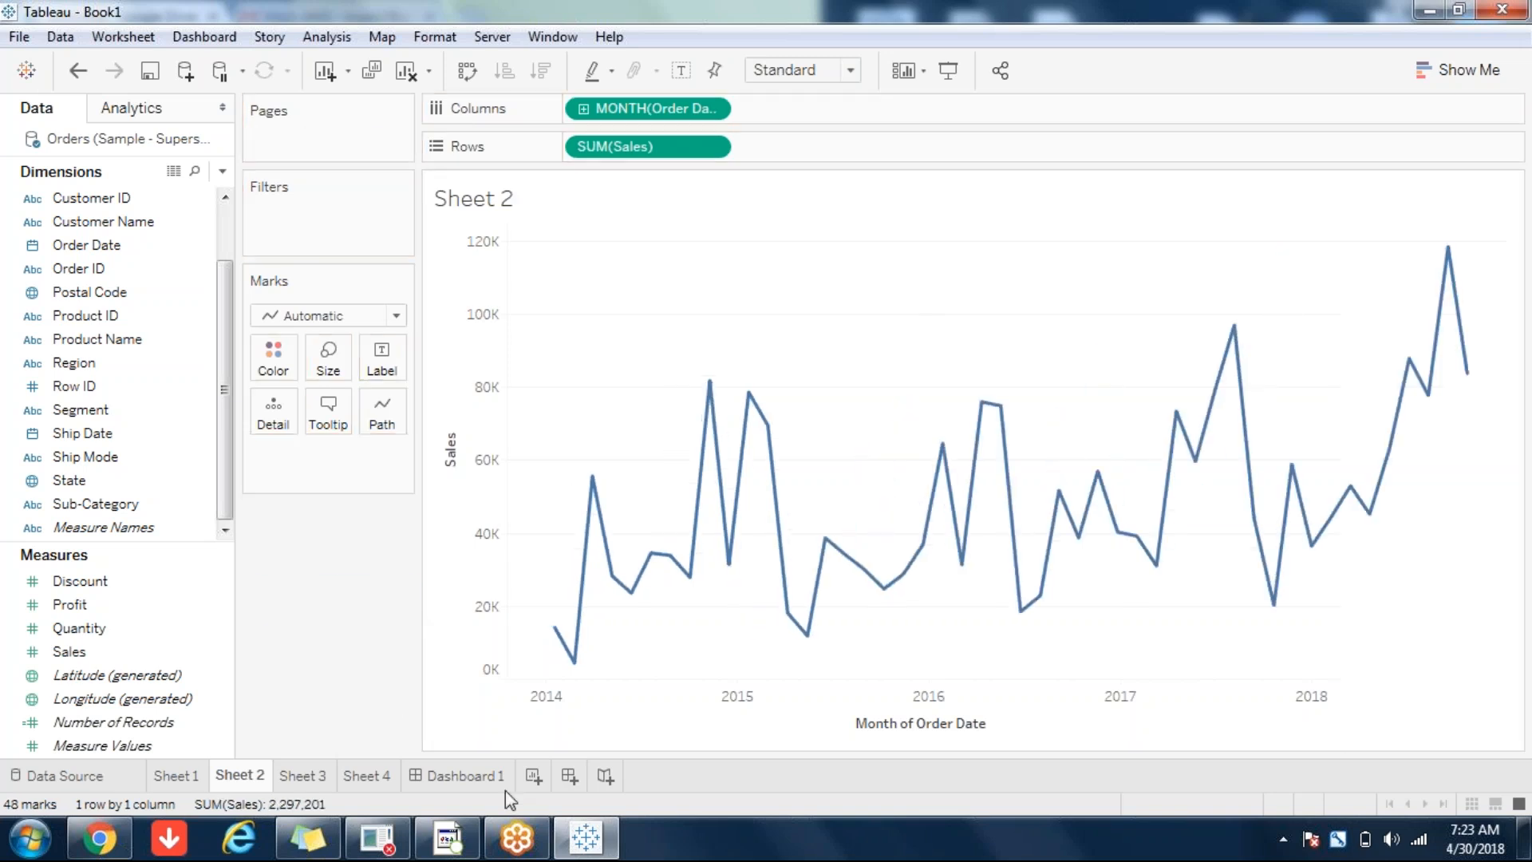
- Return to Dashboard 1 and set the view toolbar of the Sheet 1 view to Show on Hover
click(448, 772)
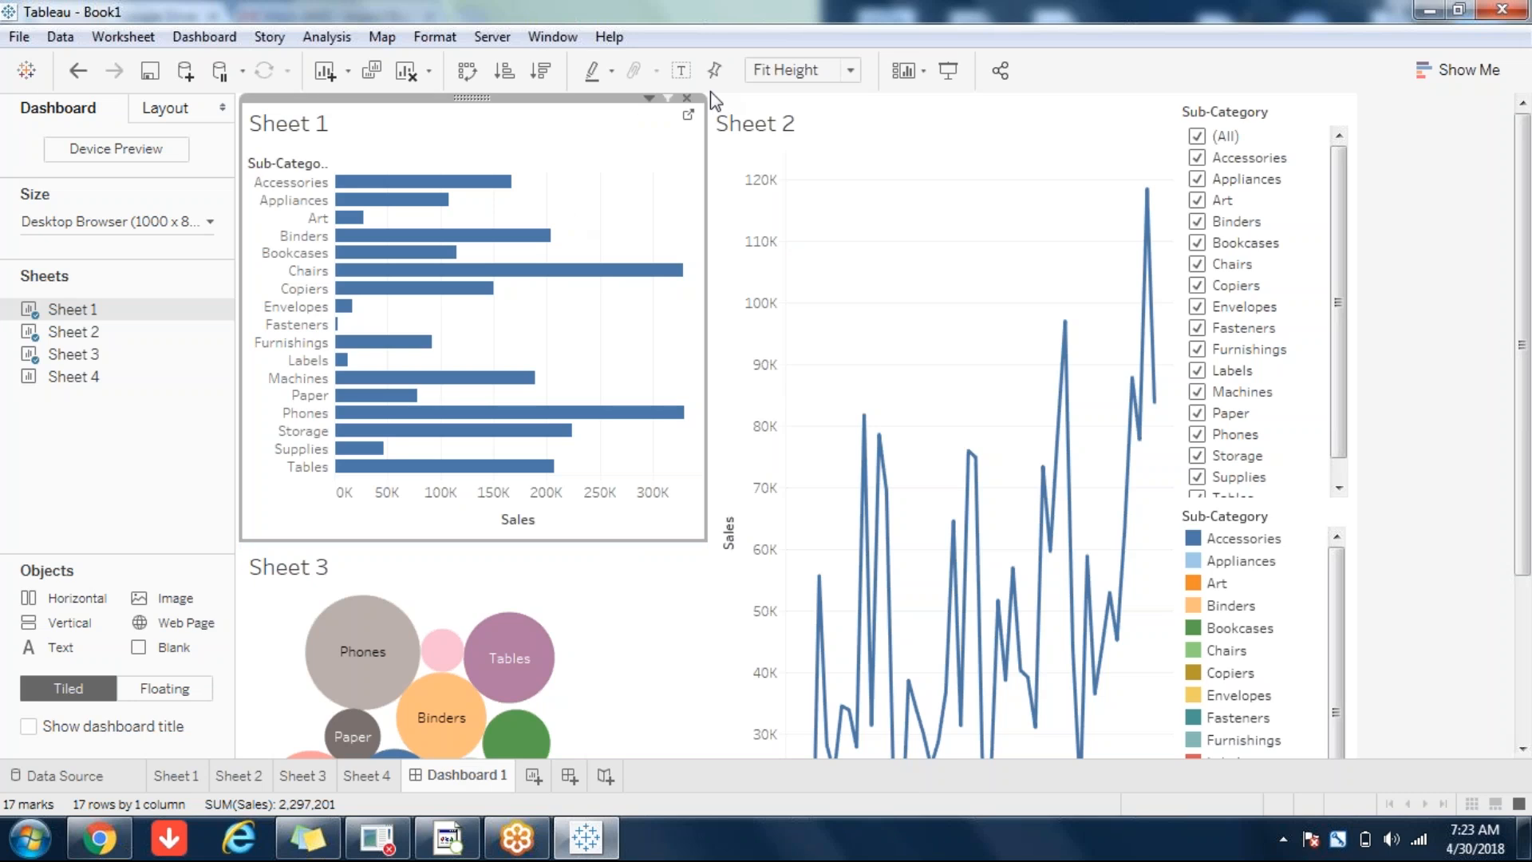
click(643, 98)
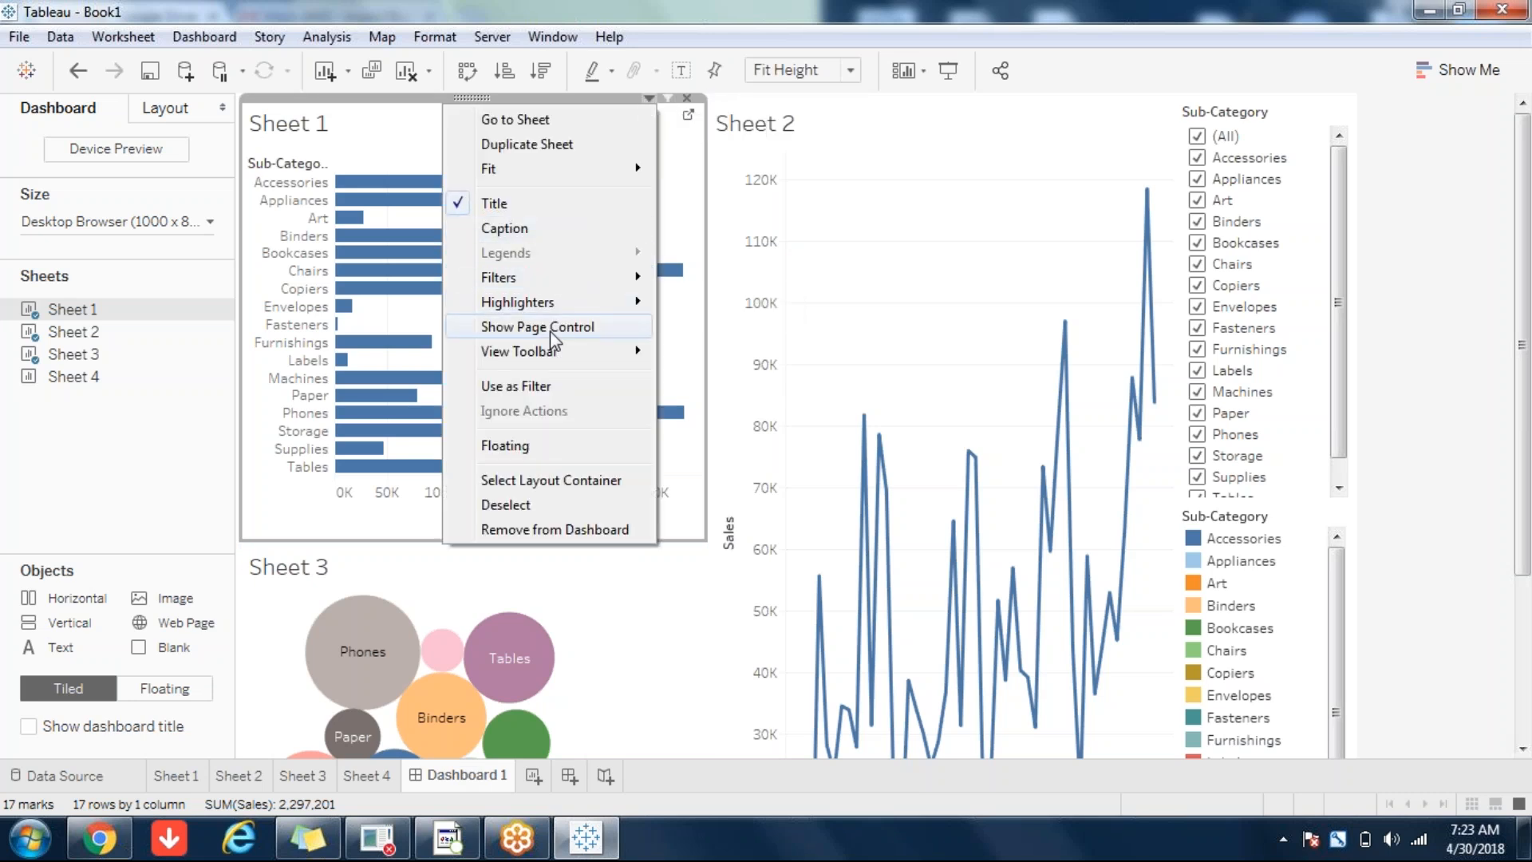
mouse_move(549, 358)
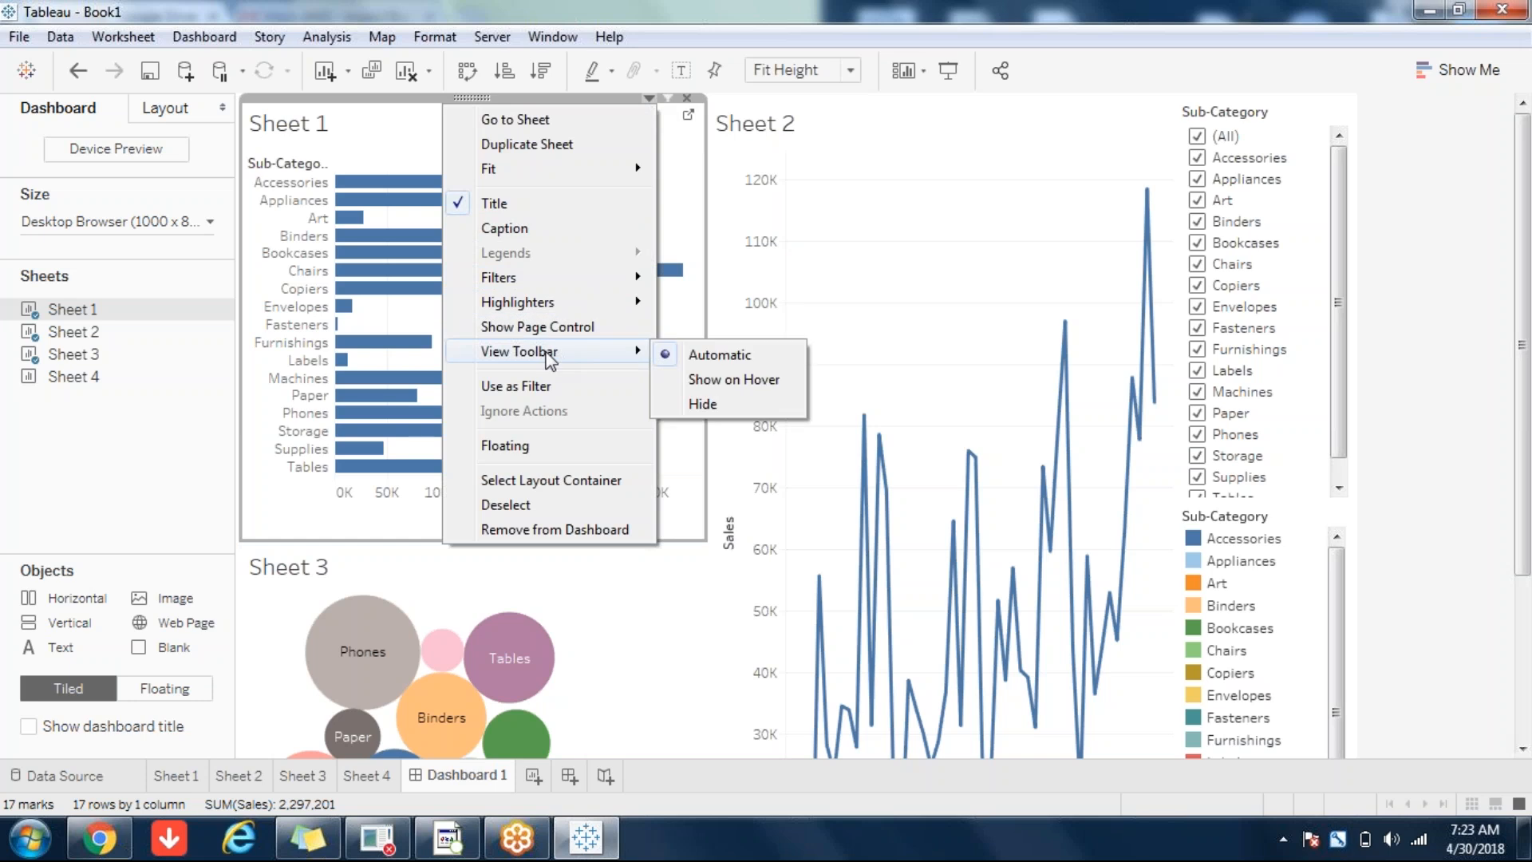
click(715, 375)
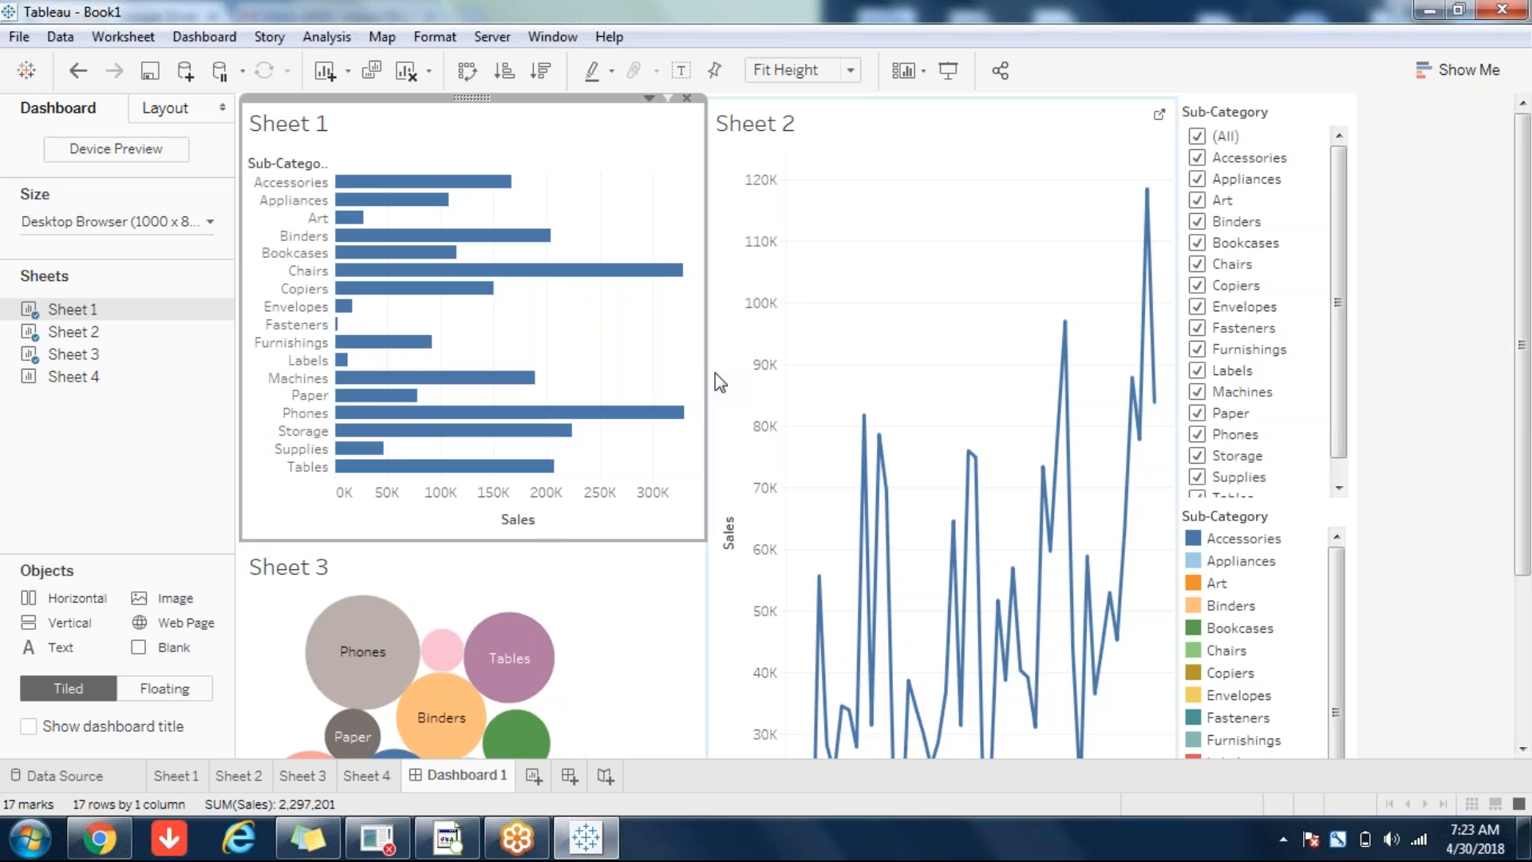
- Zoom the Sheet 1 bar chart in and out with its view toolbar, and restore the original axis range
mouse_move(404, 325)
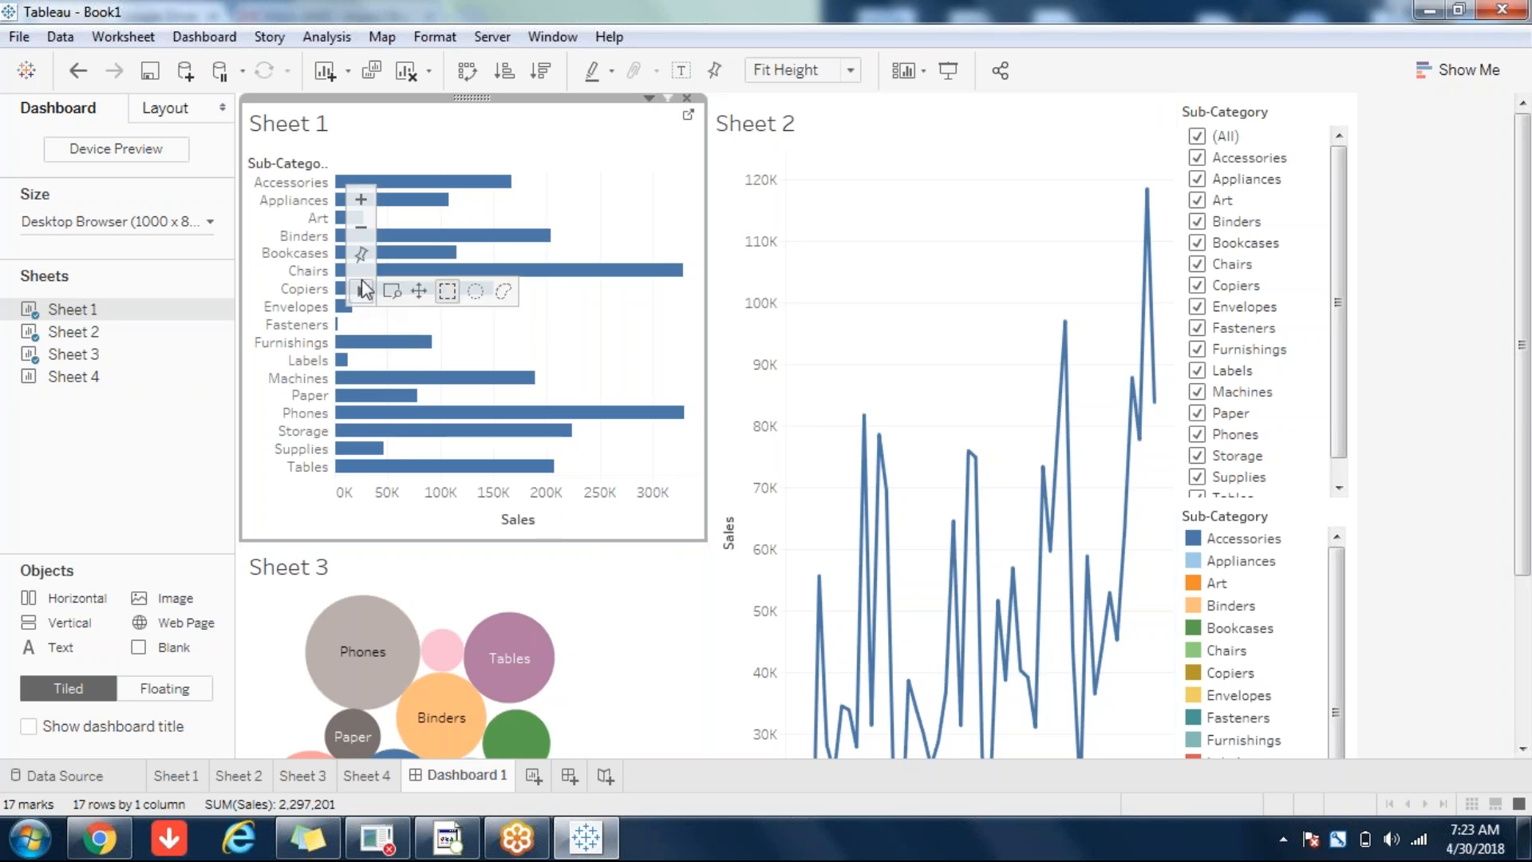
click(361, 199)
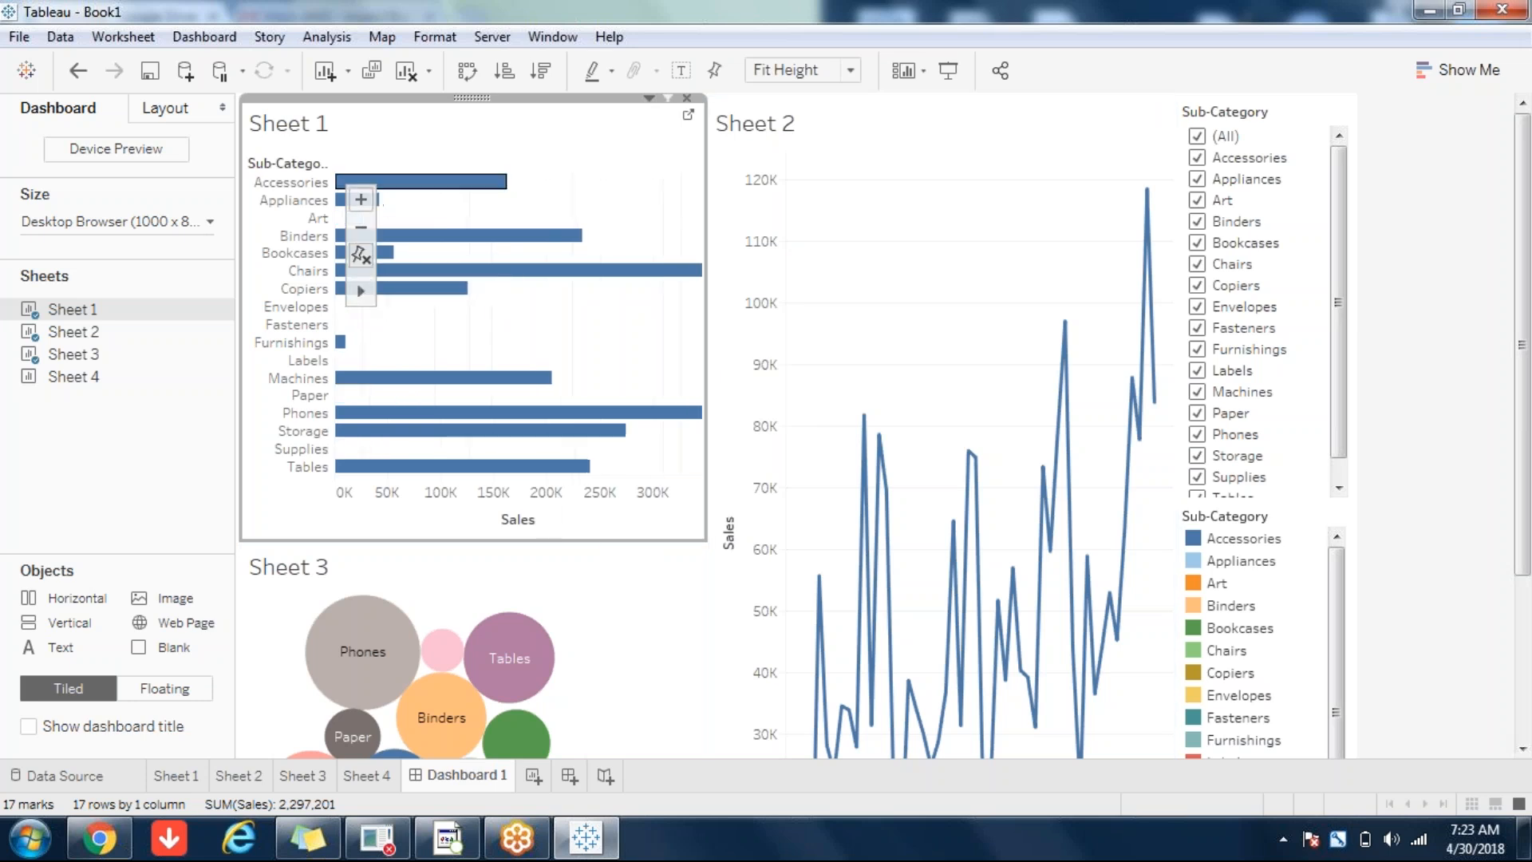
click(358, 229)
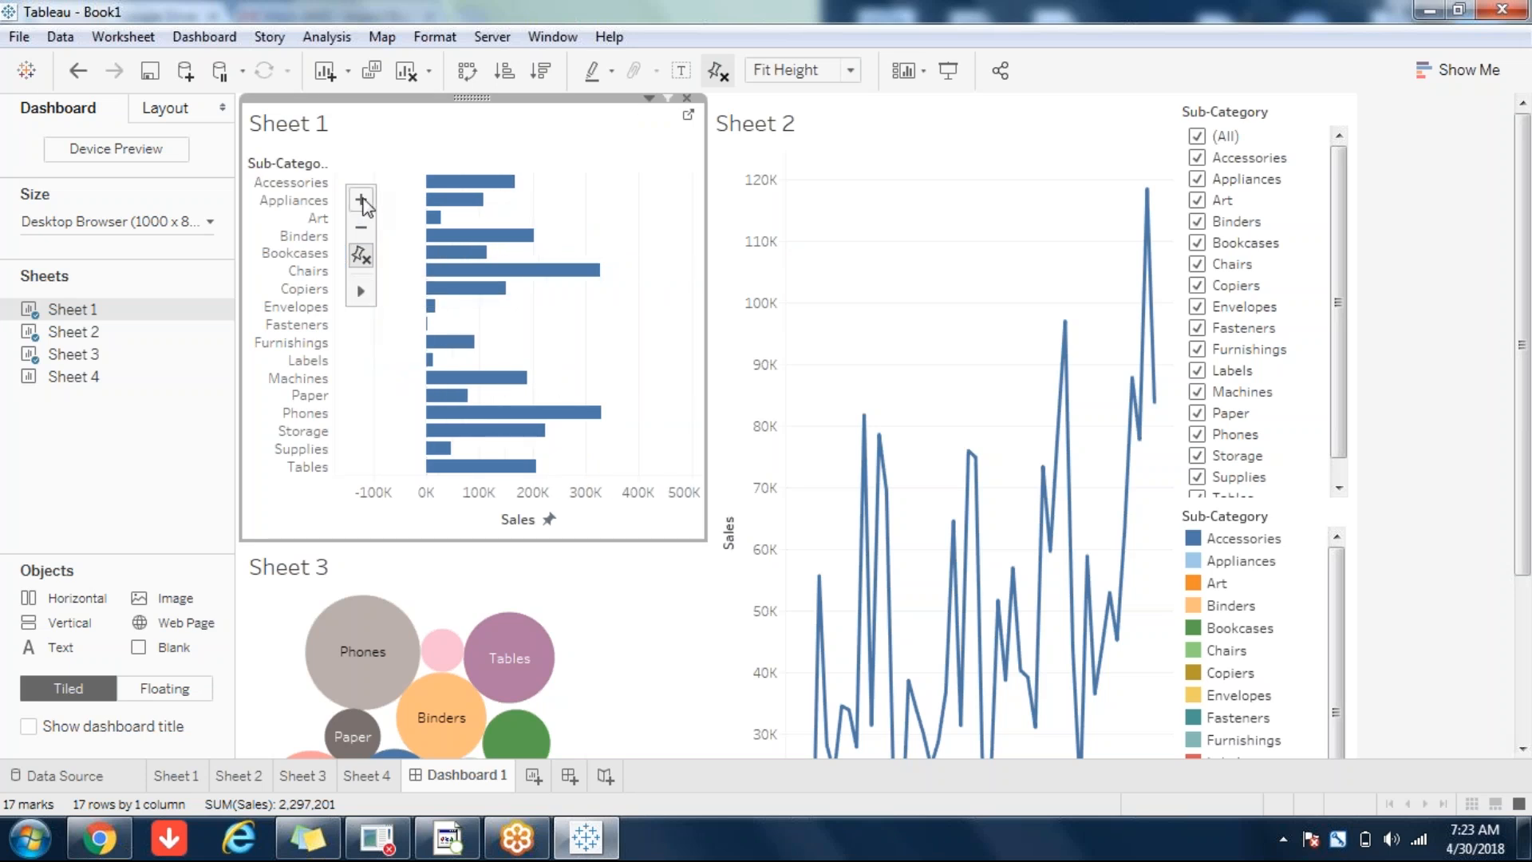
click(361, 255)
- Select the Binders, Chairs, Copiers, Machines, Phones and Storage bars in Sheet 1 using radial selection
mouse_move(351, 294)
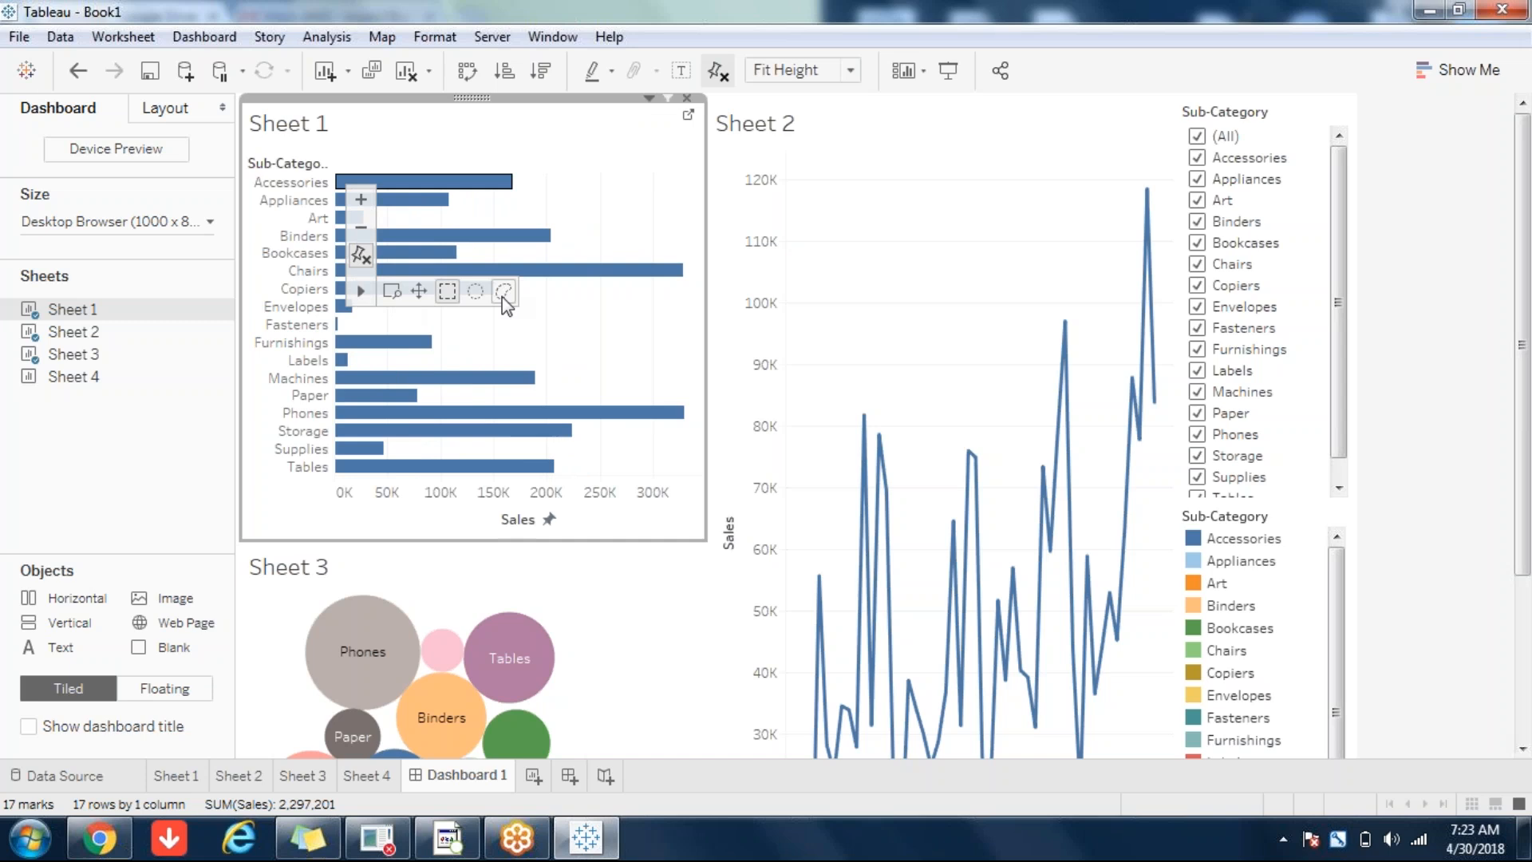
click(475, 293)
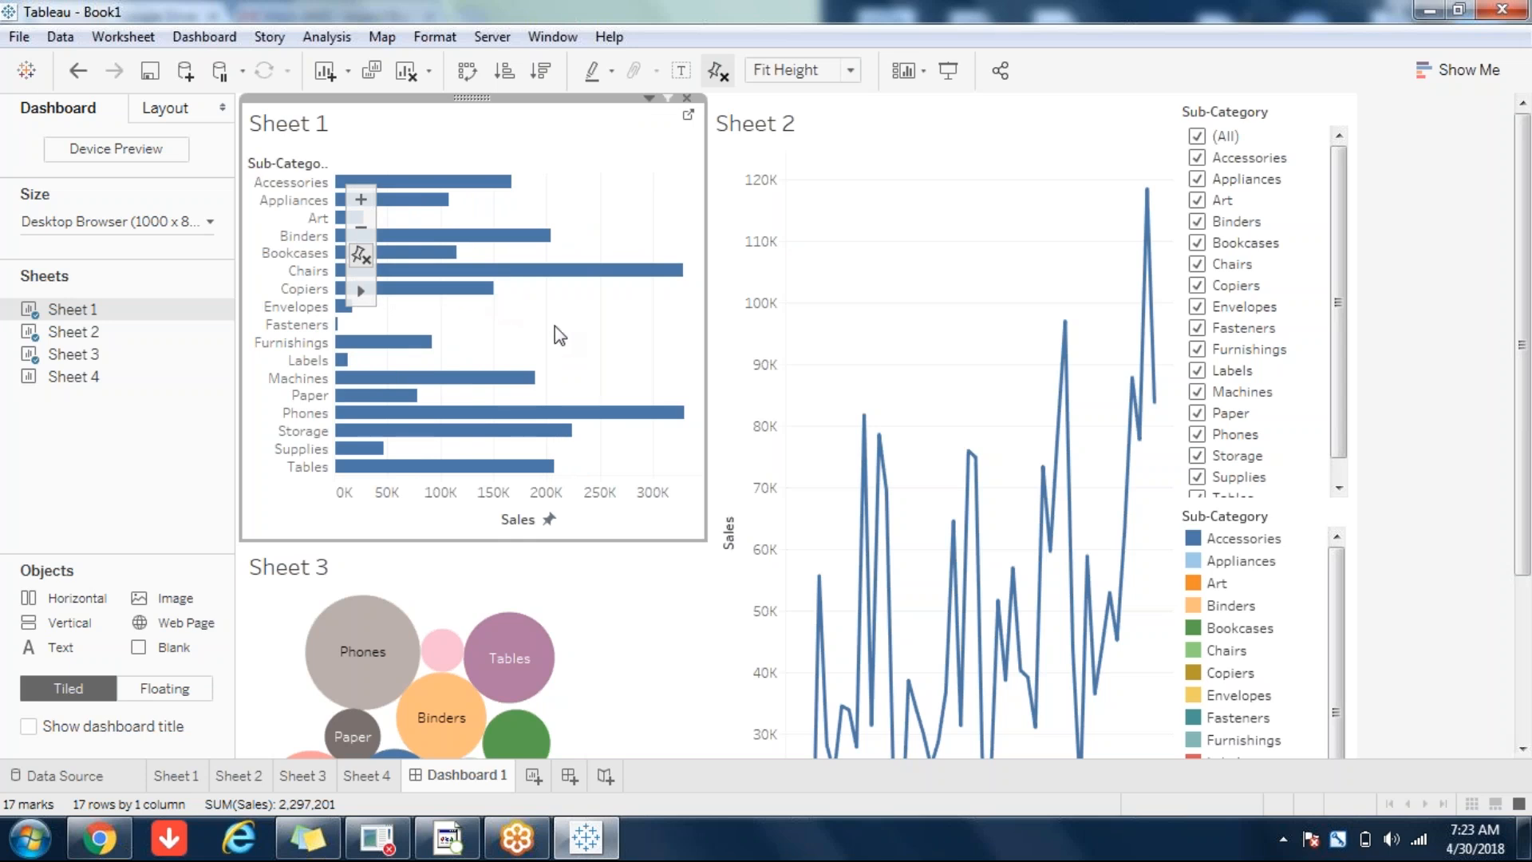
drag(554, 326, 475, 265)
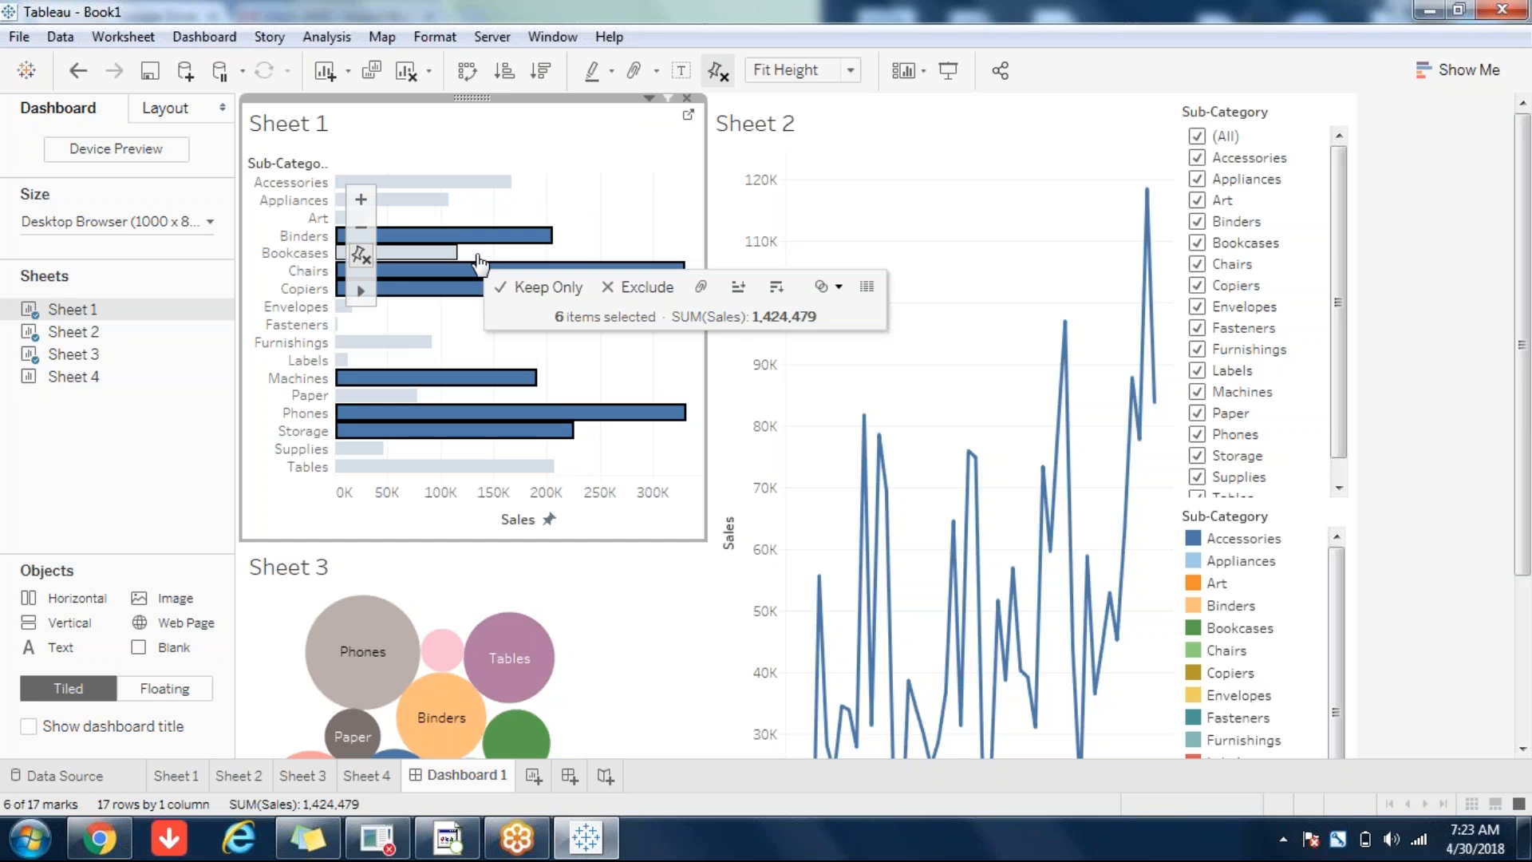
- Add an area annotation reading "testing" over the selected Sheet 1 bars, and delete it
right_click(476, 283)
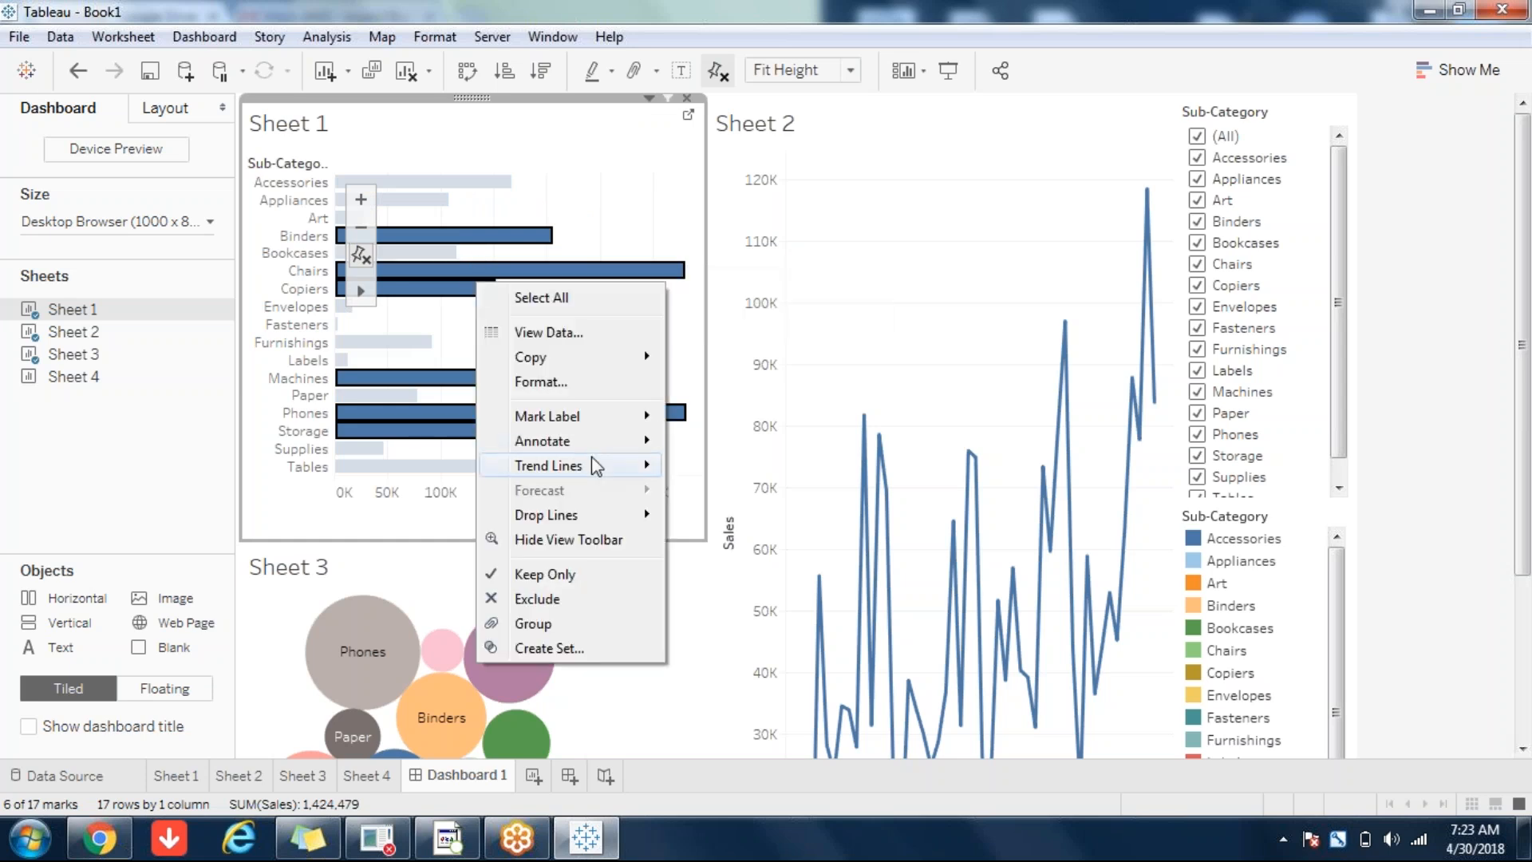
mouse_move(577, 446)
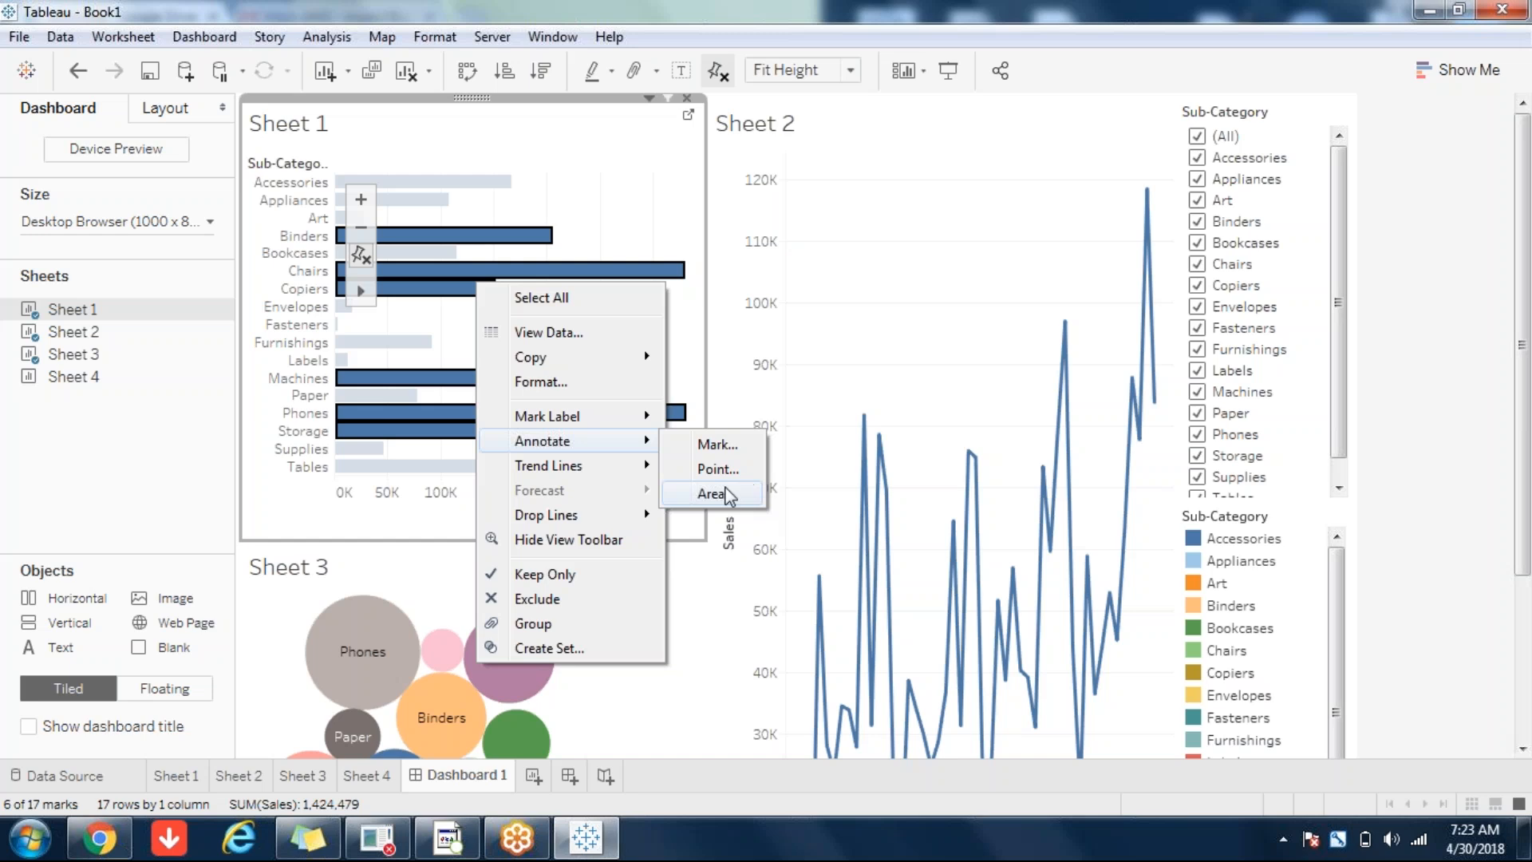
click(722, 494)
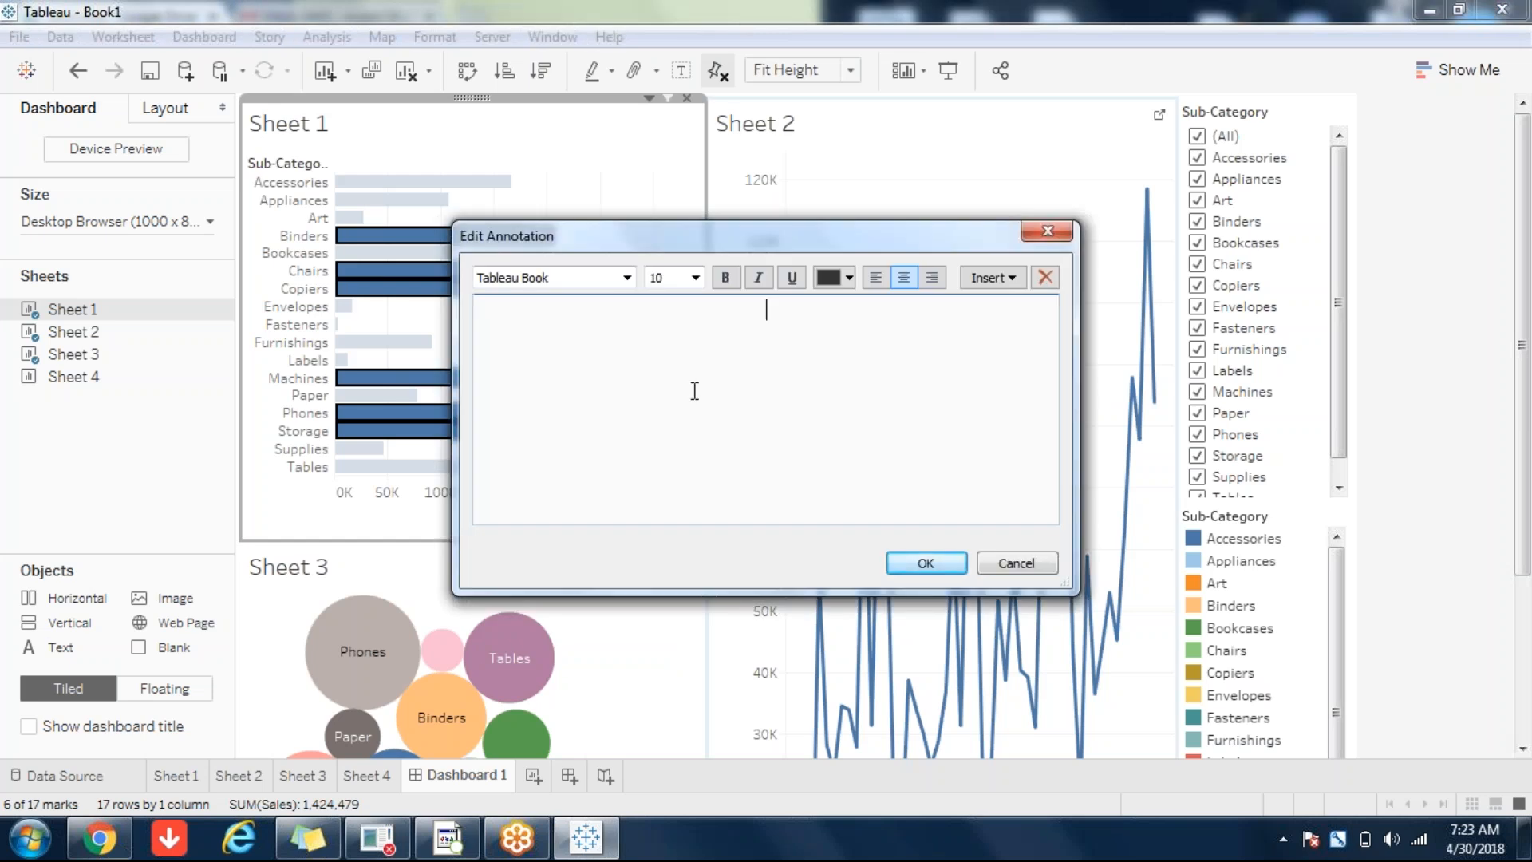
text(testing)
click(901, 567)
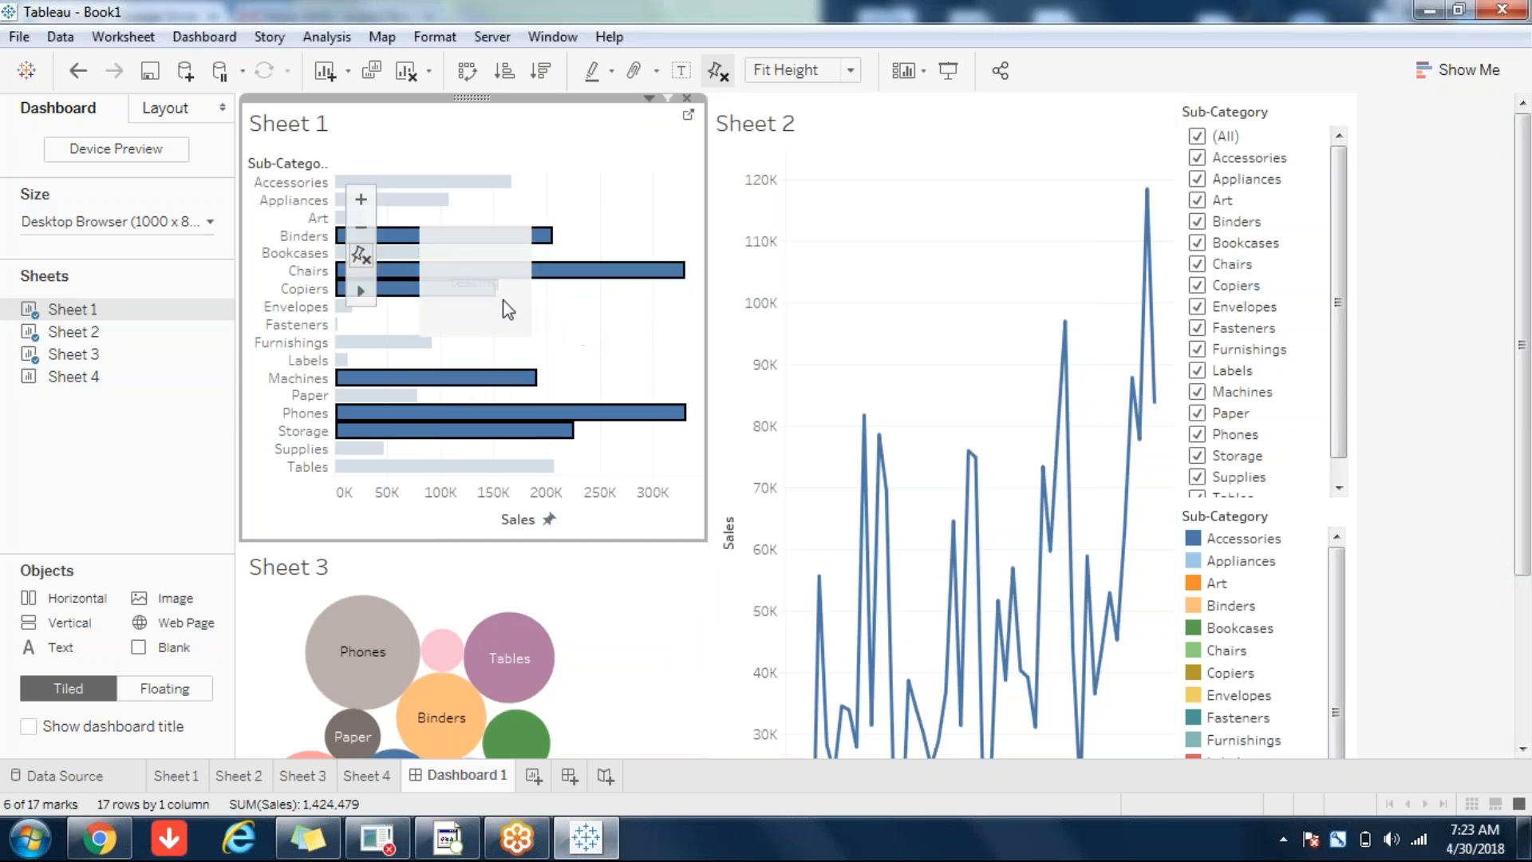
click(471, 279)
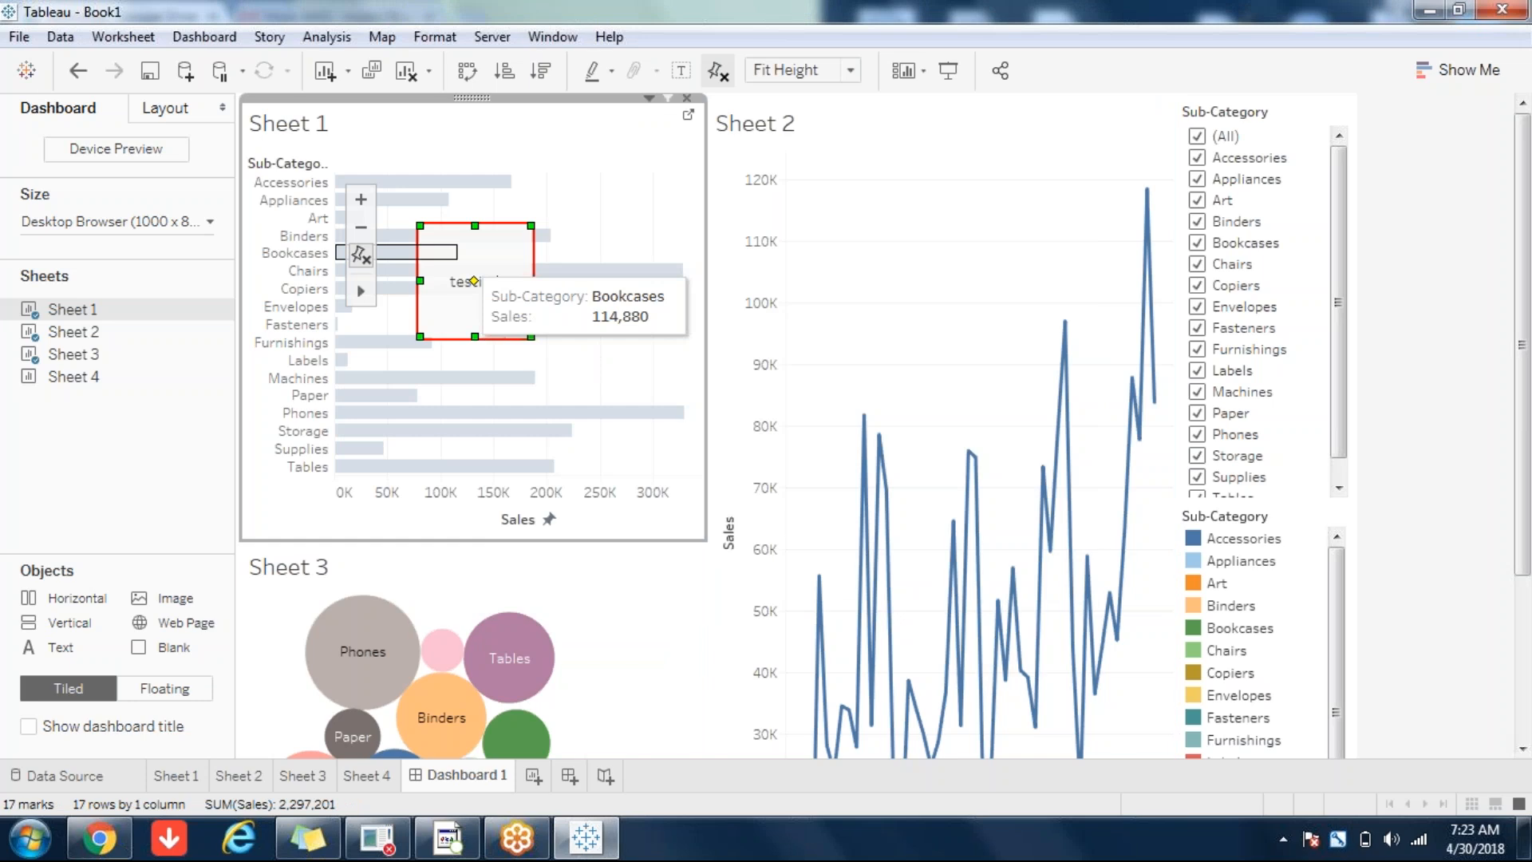
key(Delete)
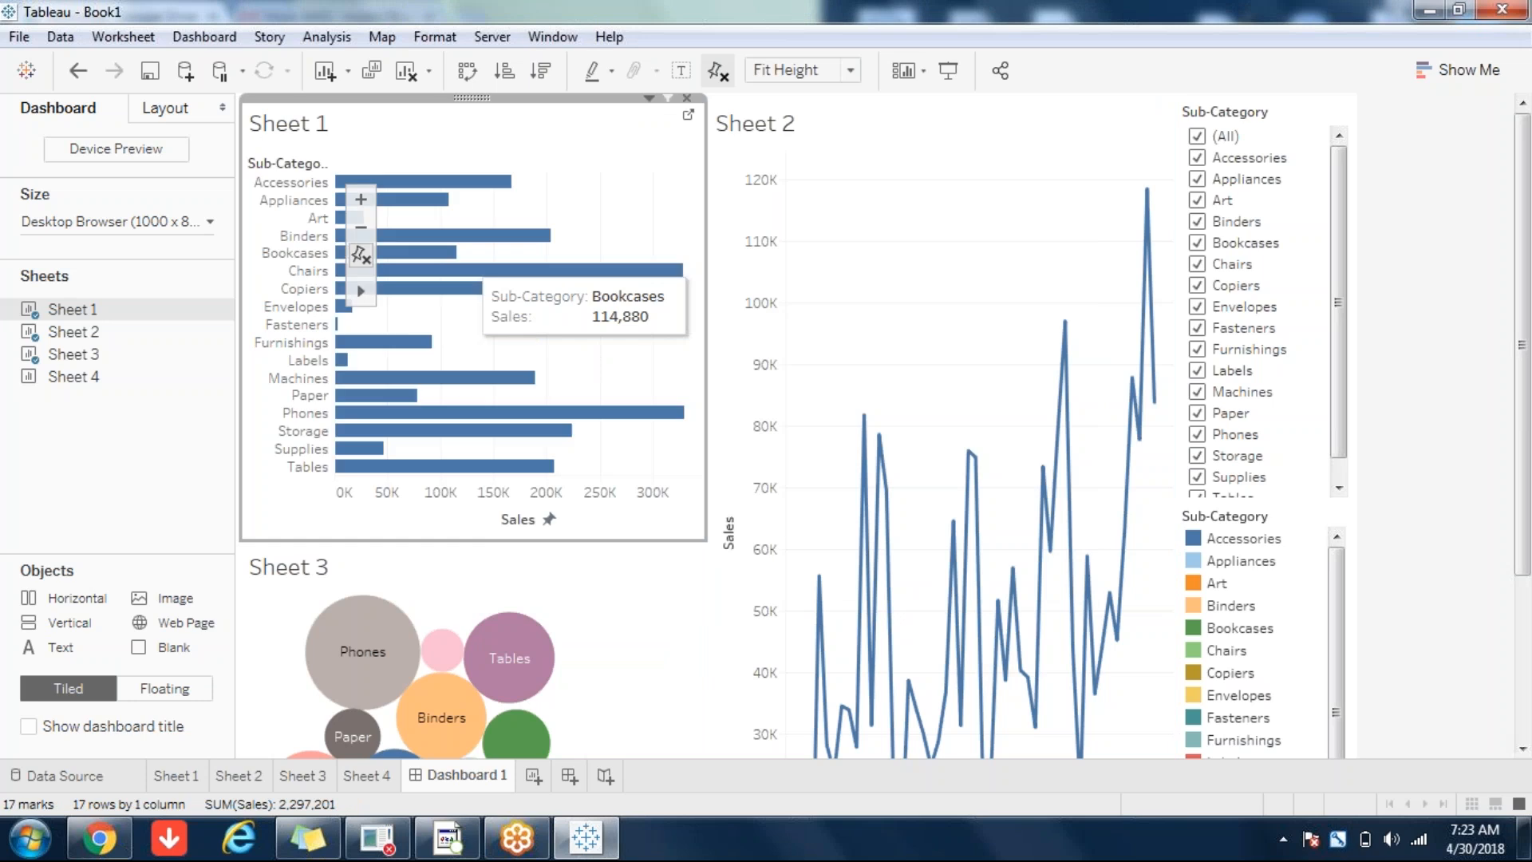
click(650, 98)
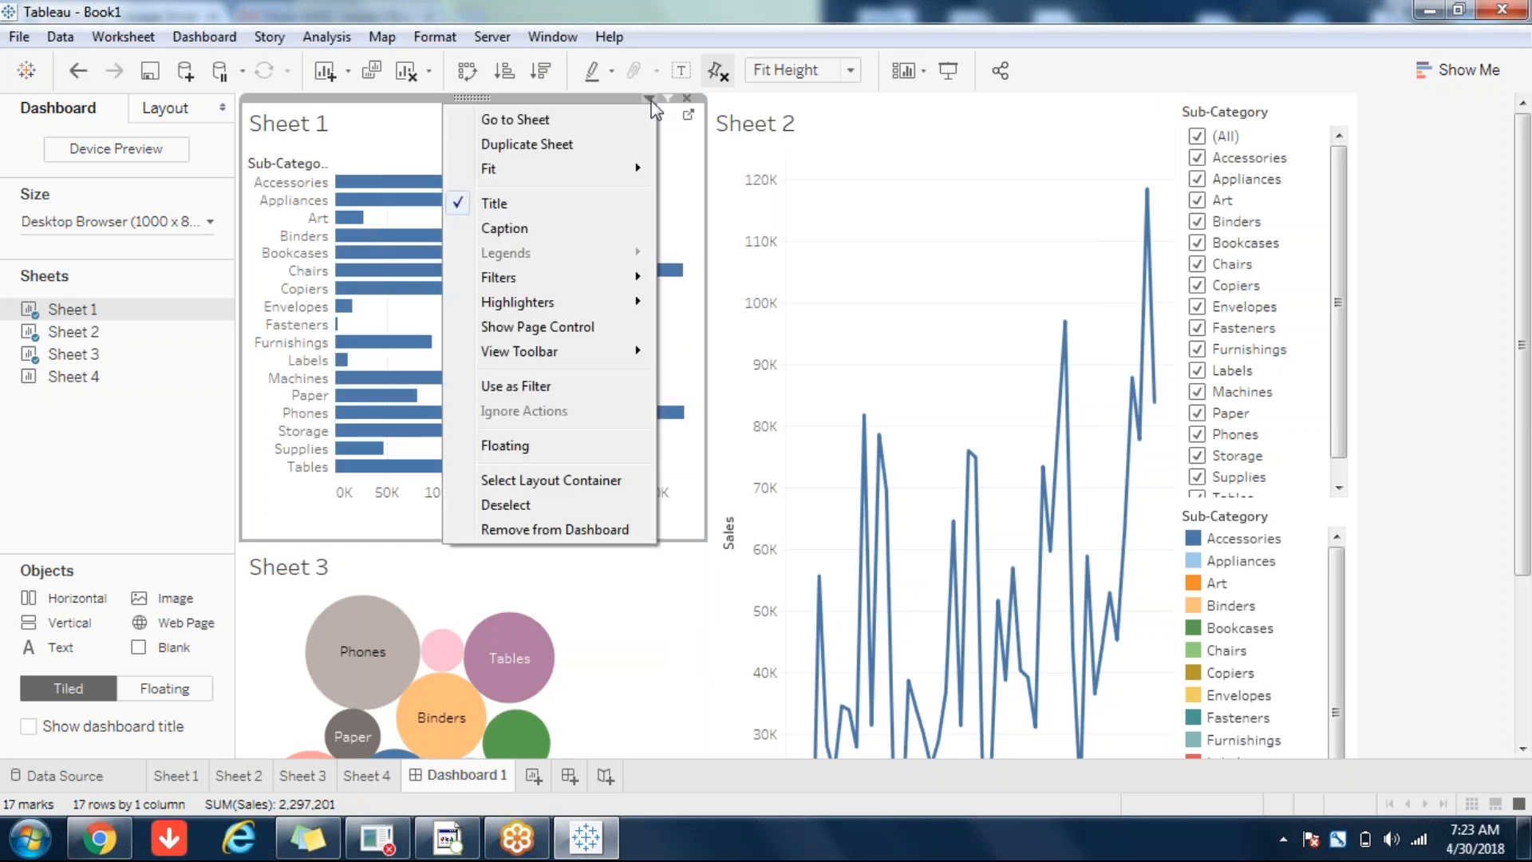
mouse_move(543, 358)
click(588, 397)
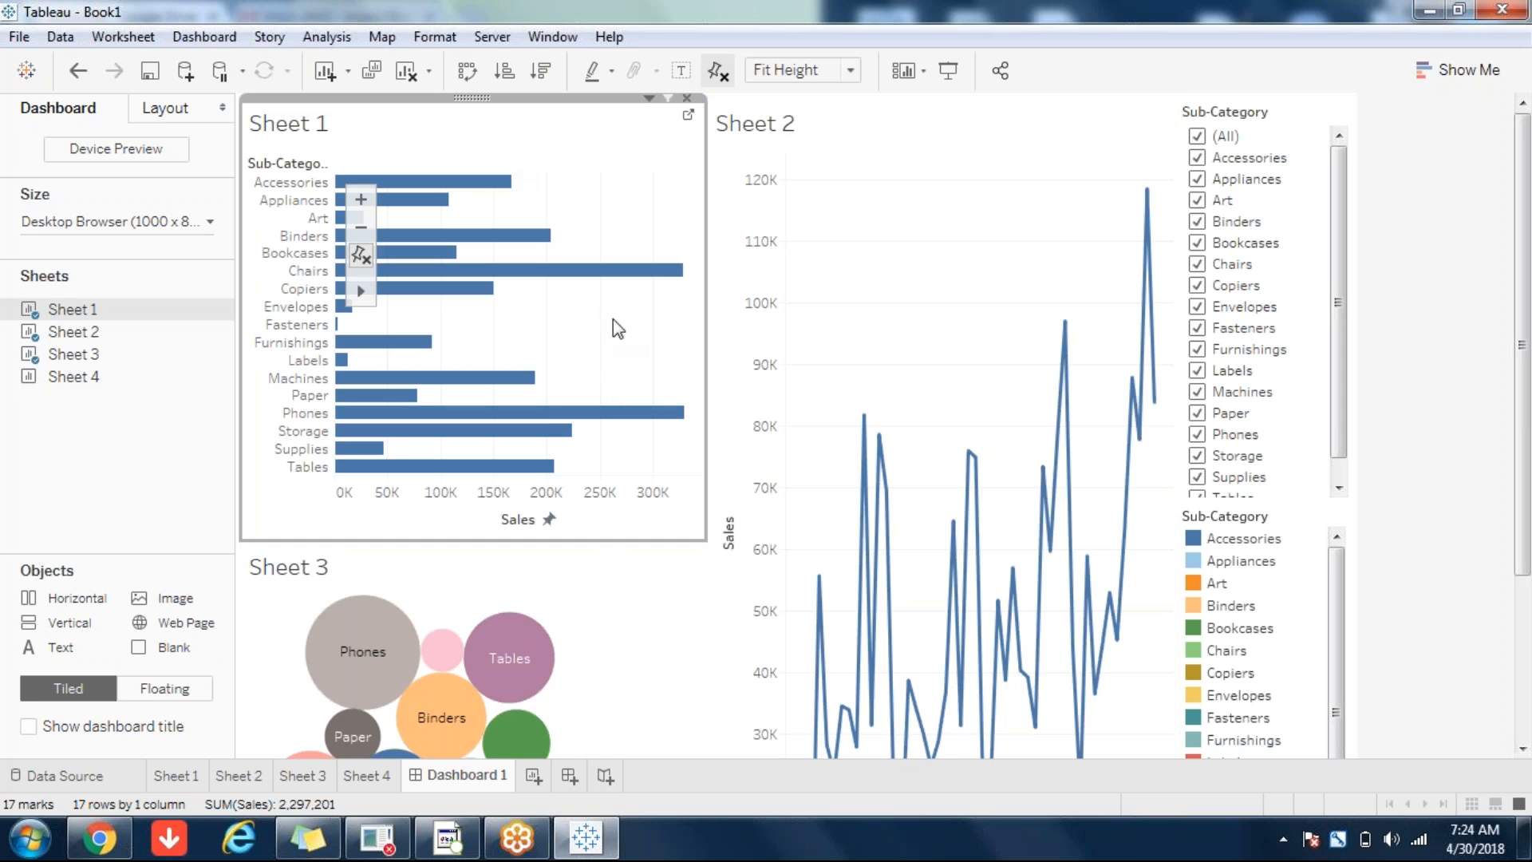
- Select the layout container that holds the Sheet 1 view and review the container's options
click(647, 99)
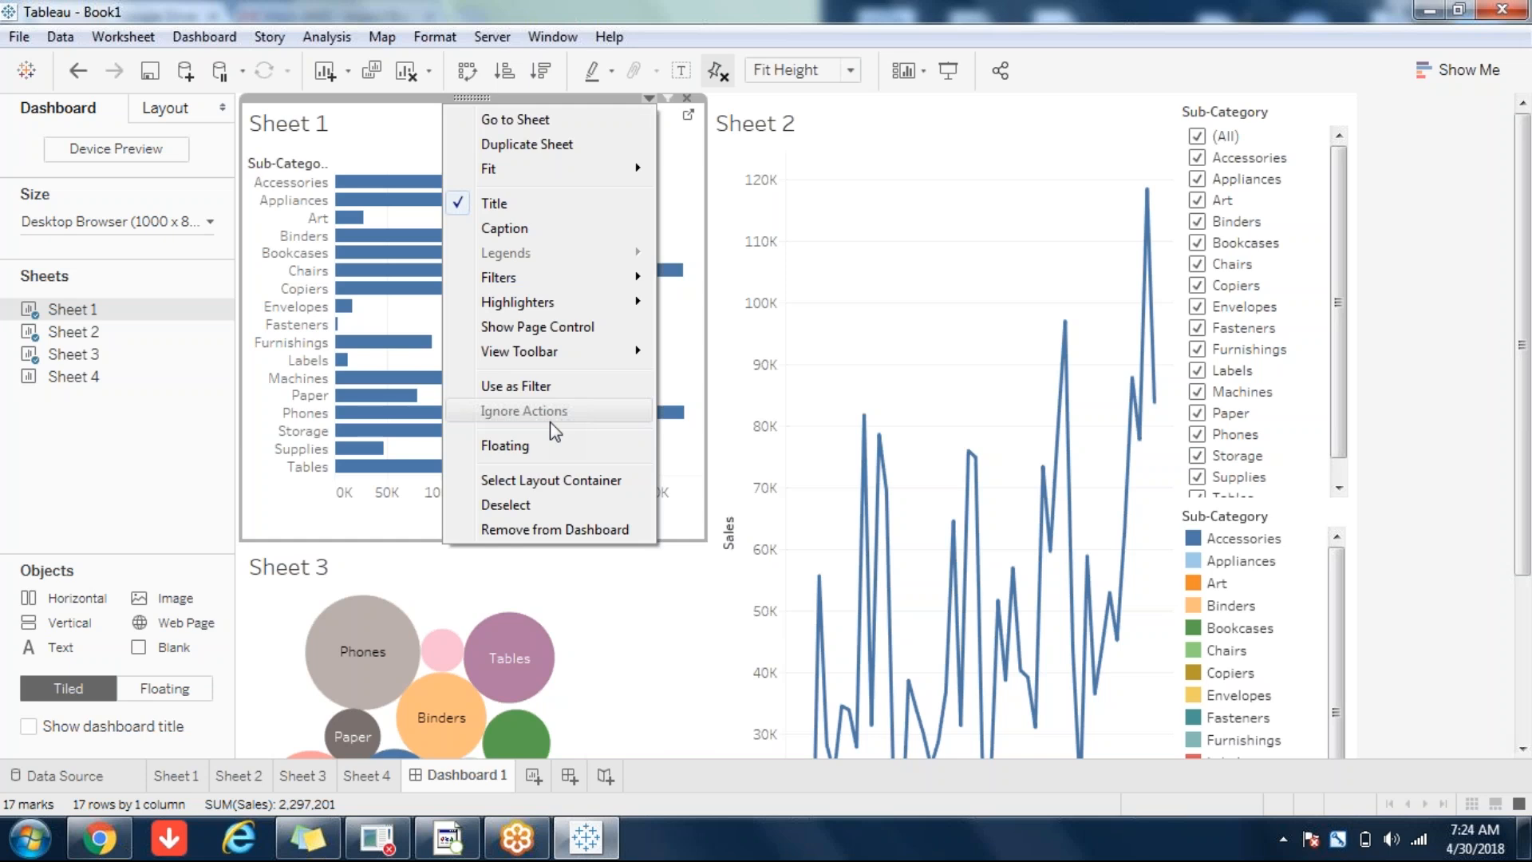
click(534, 482)
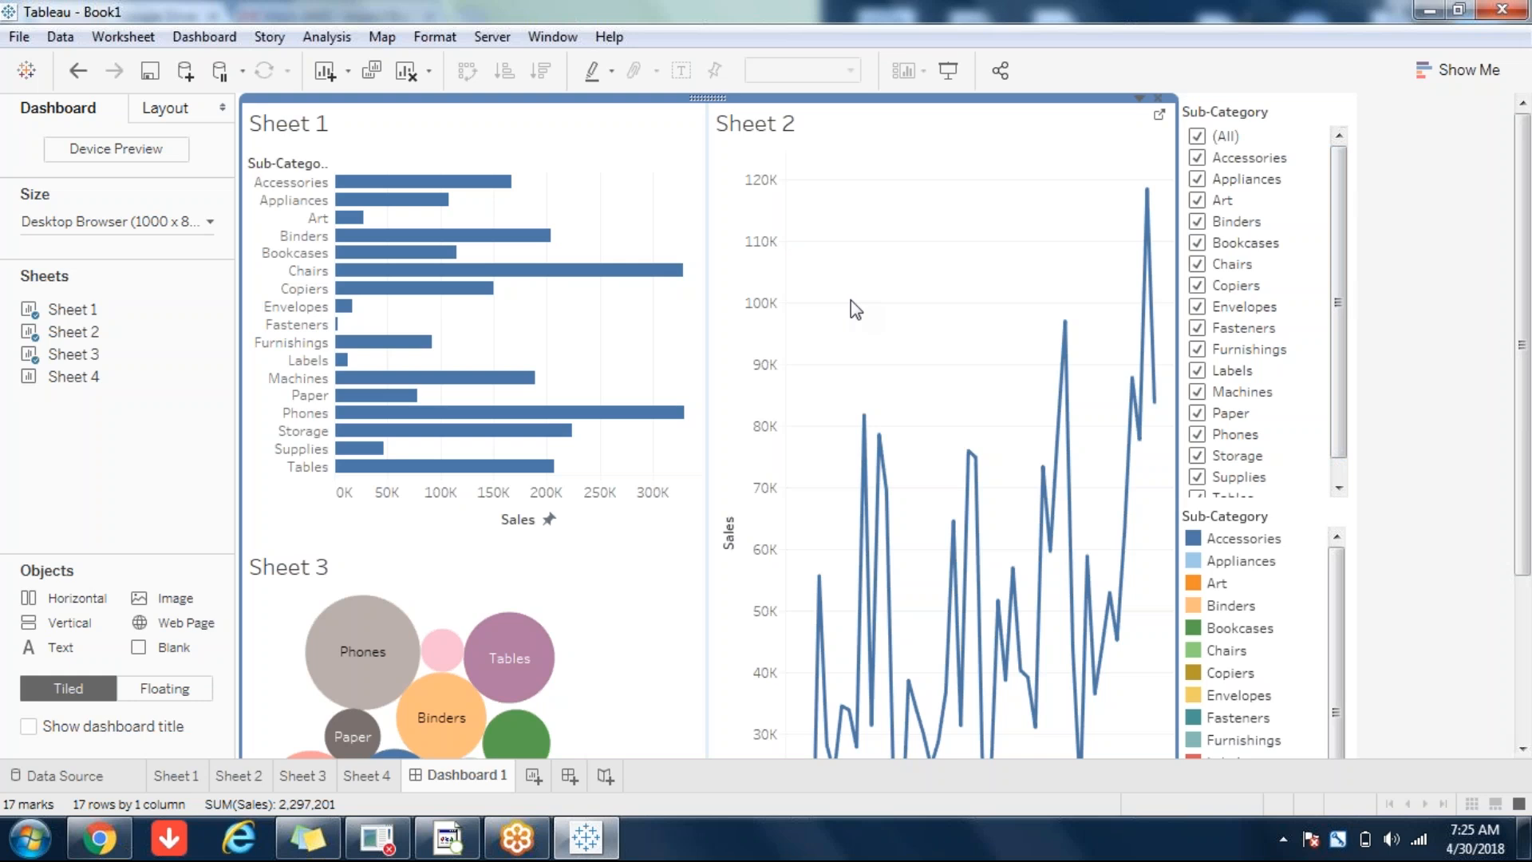
click(1140, 98)
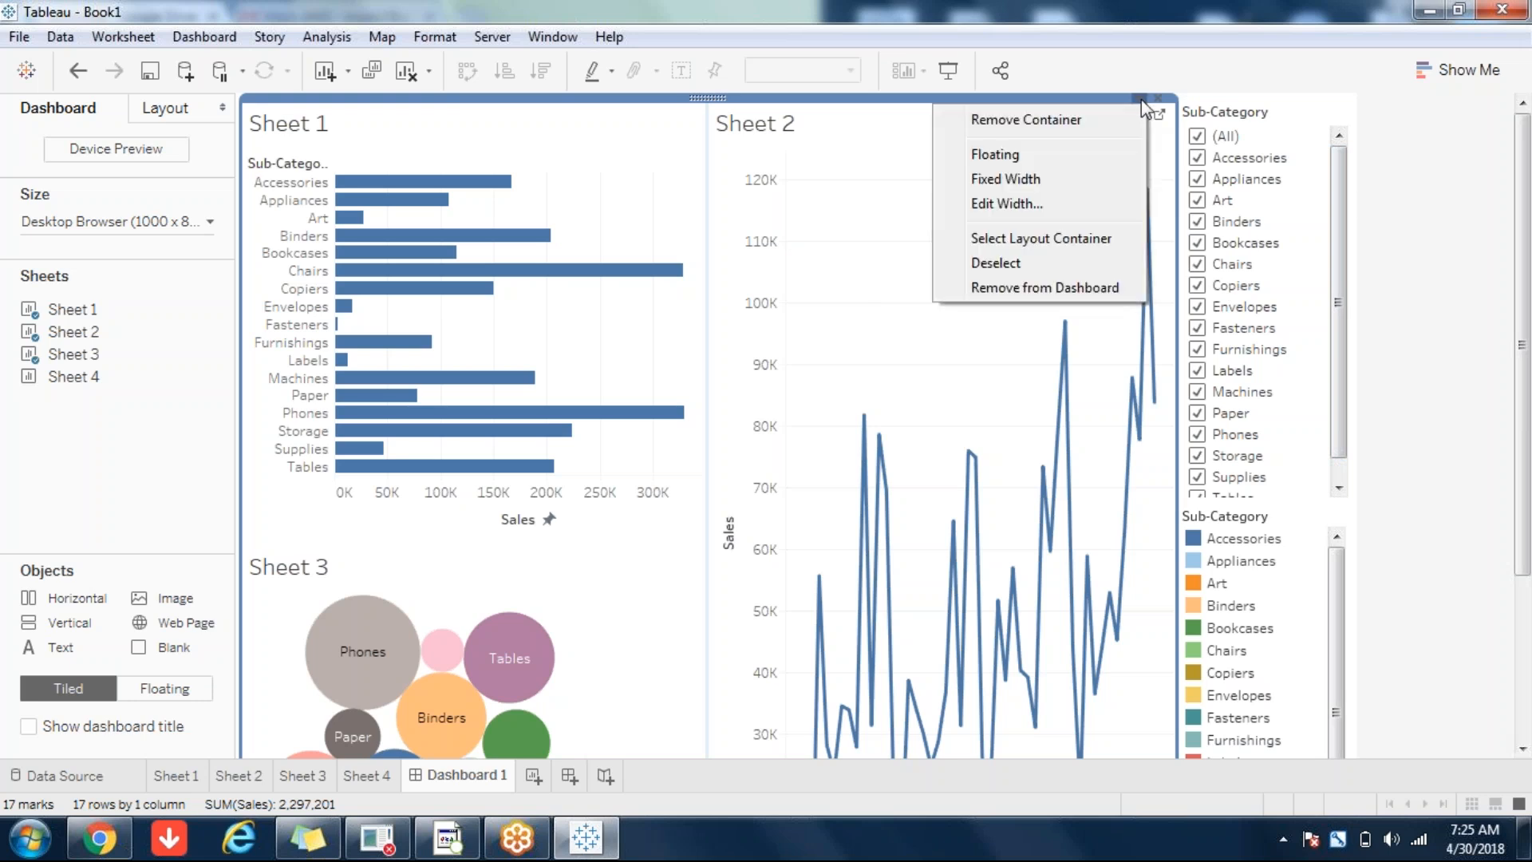
click(817, 211)
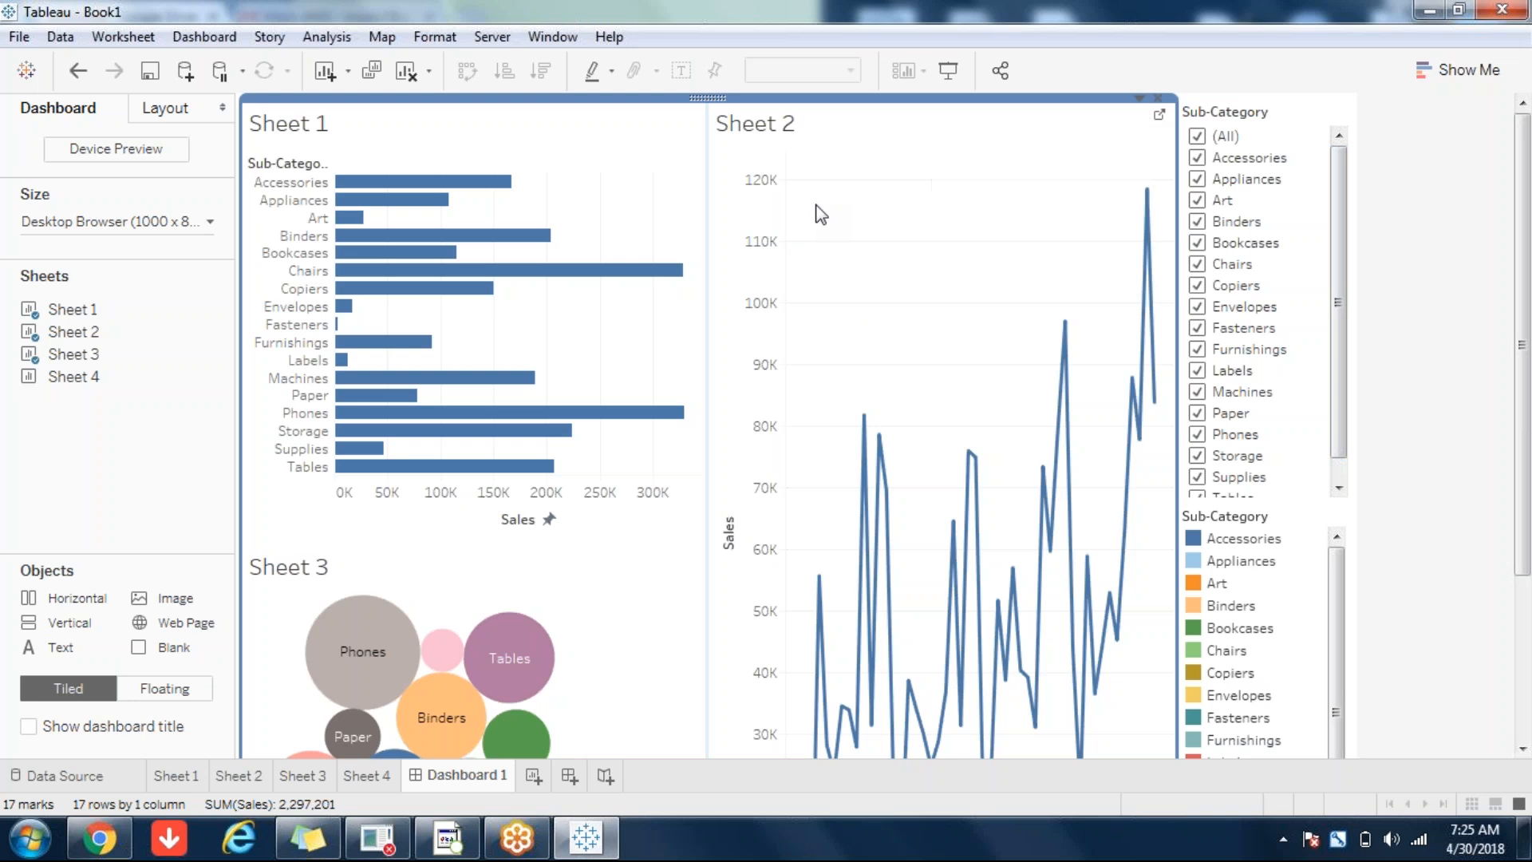
- Open the options of the Sub-Category filter on the dashboard
click(1304, 115)
click(1316, 97)
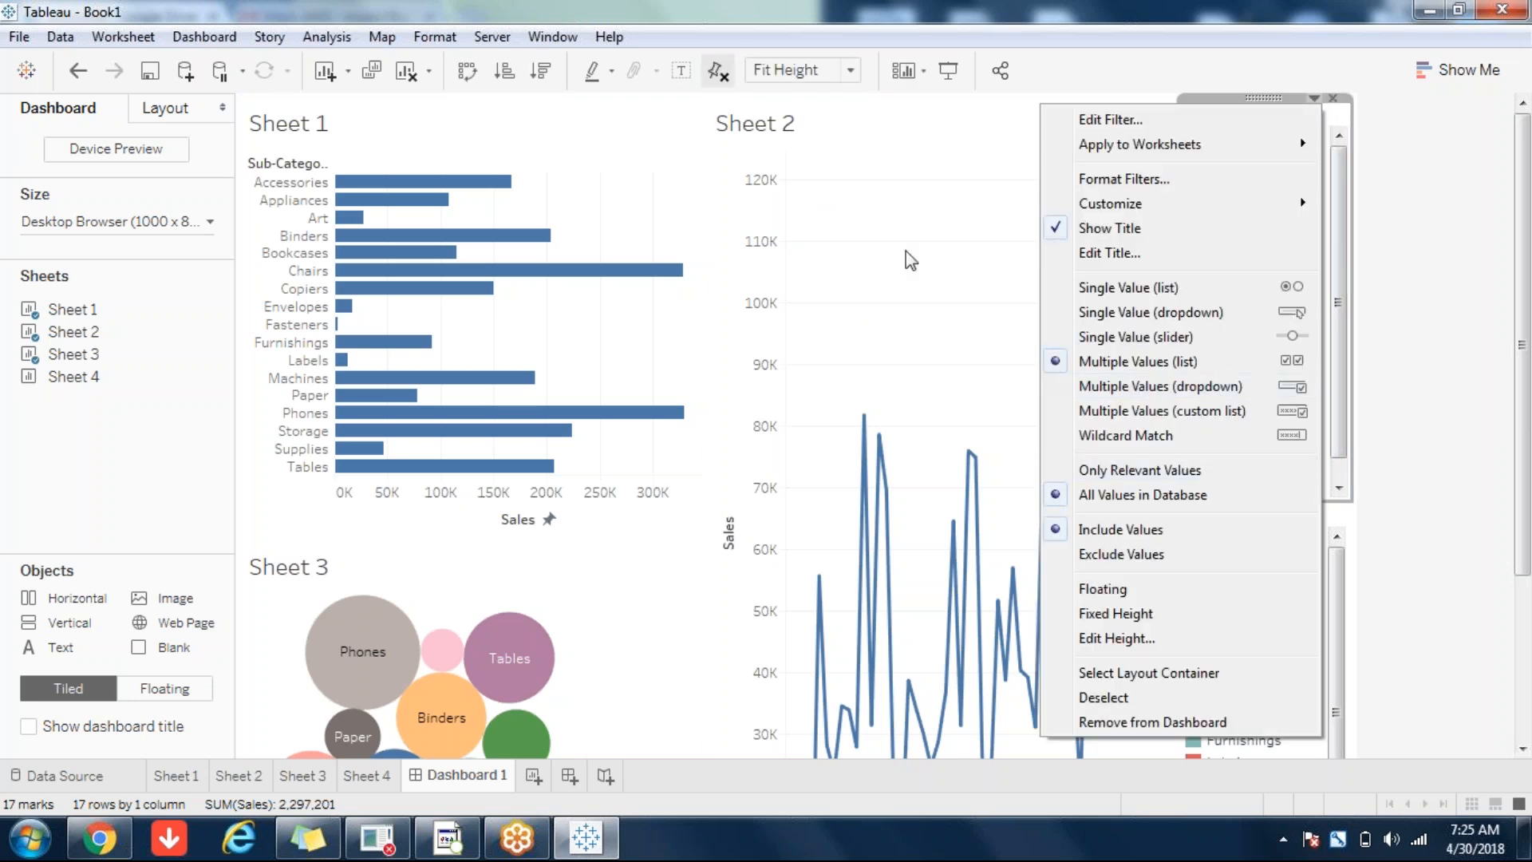
- Review the options of the Sheet 1 view on the dashboard, including its Floating and Deselect entries
click(1183, 471)
click(673, 140)
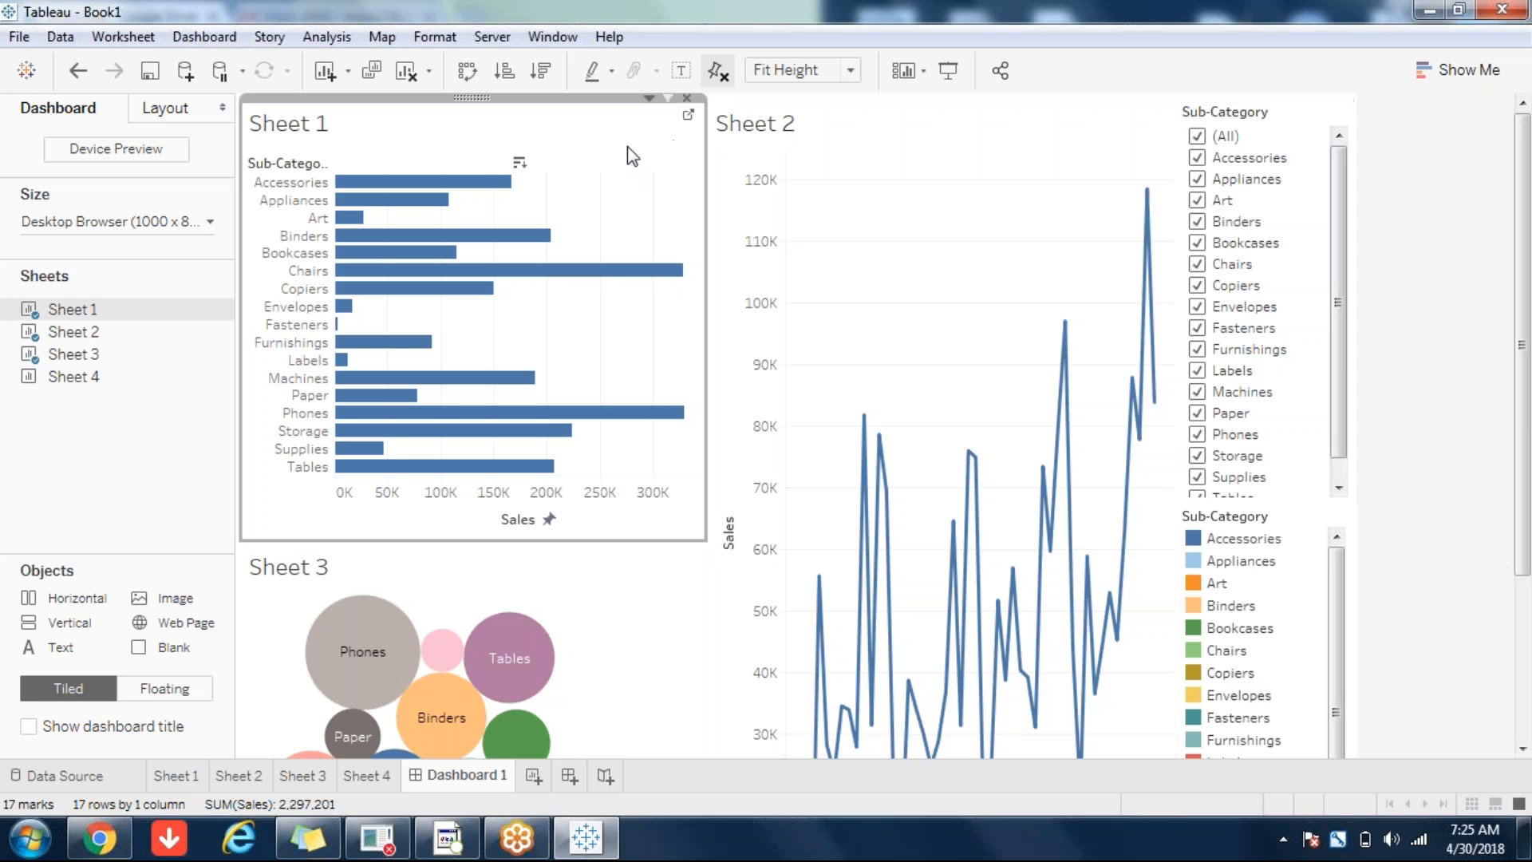
click(649, 98)
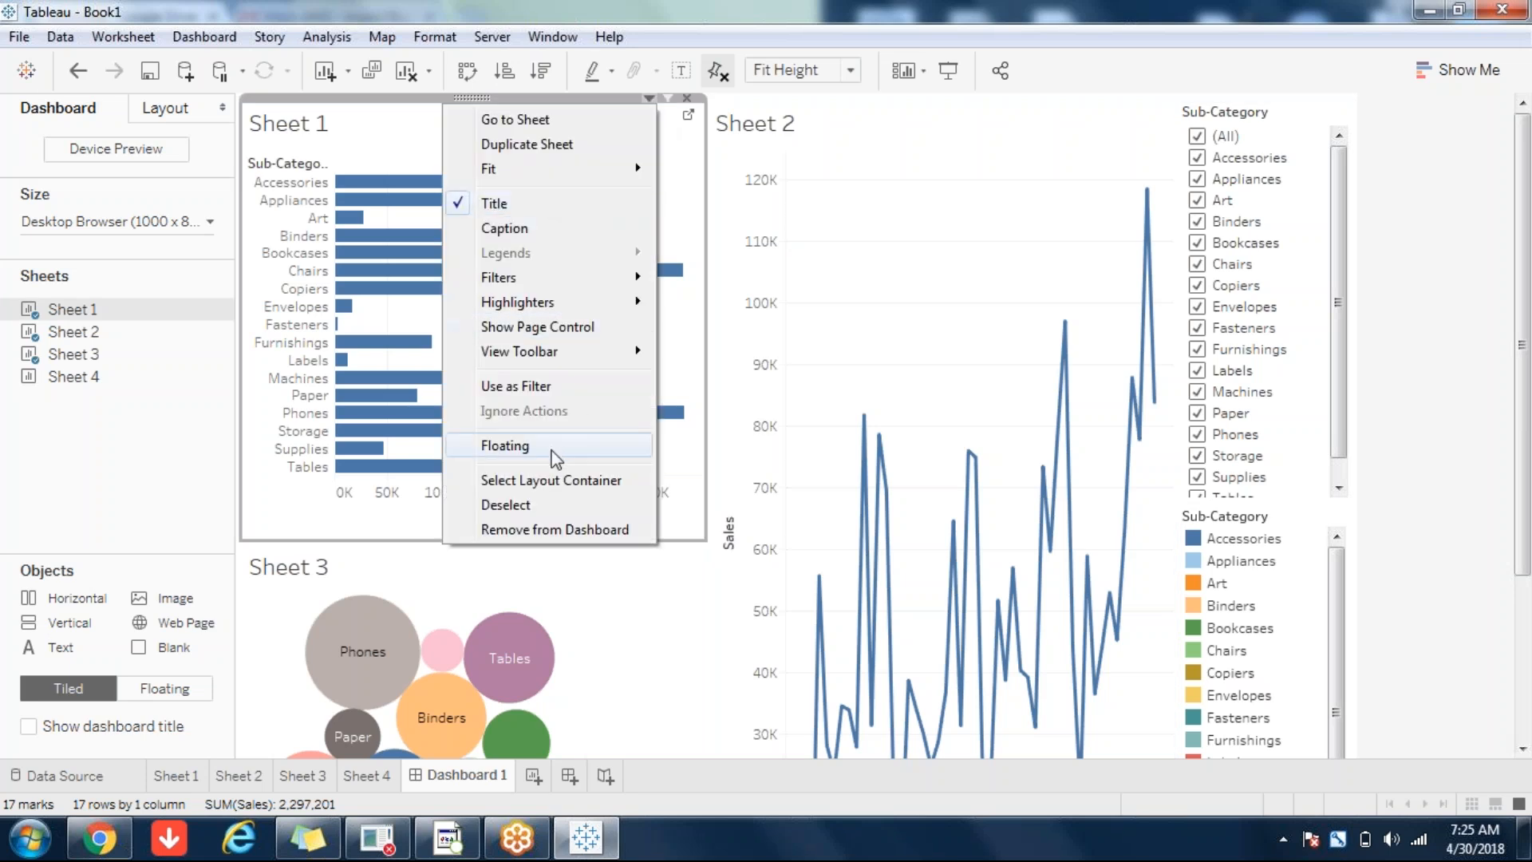
click(528, 506)
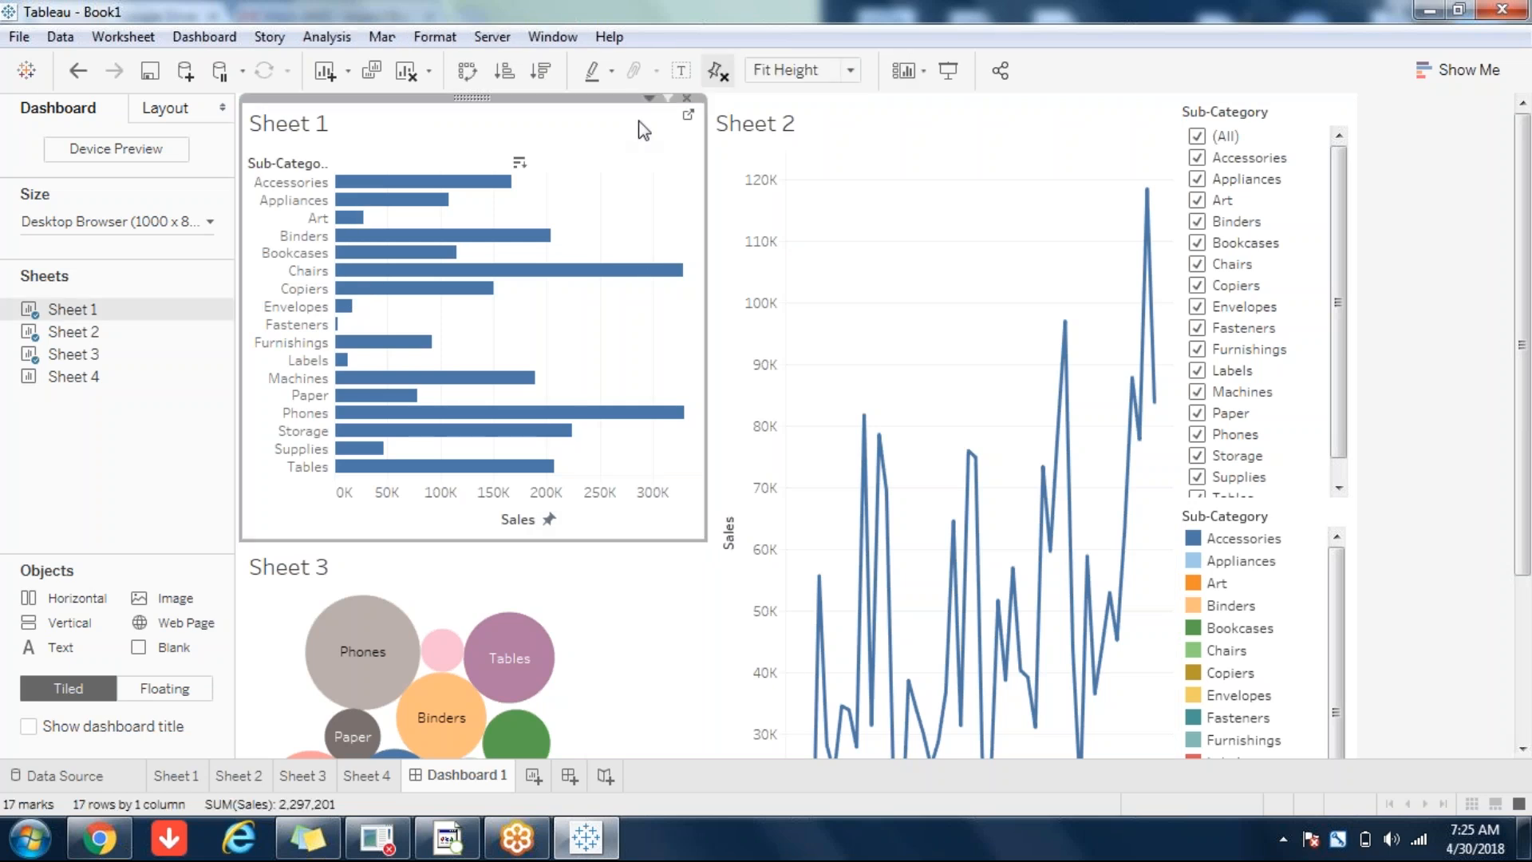
click(650, 99)
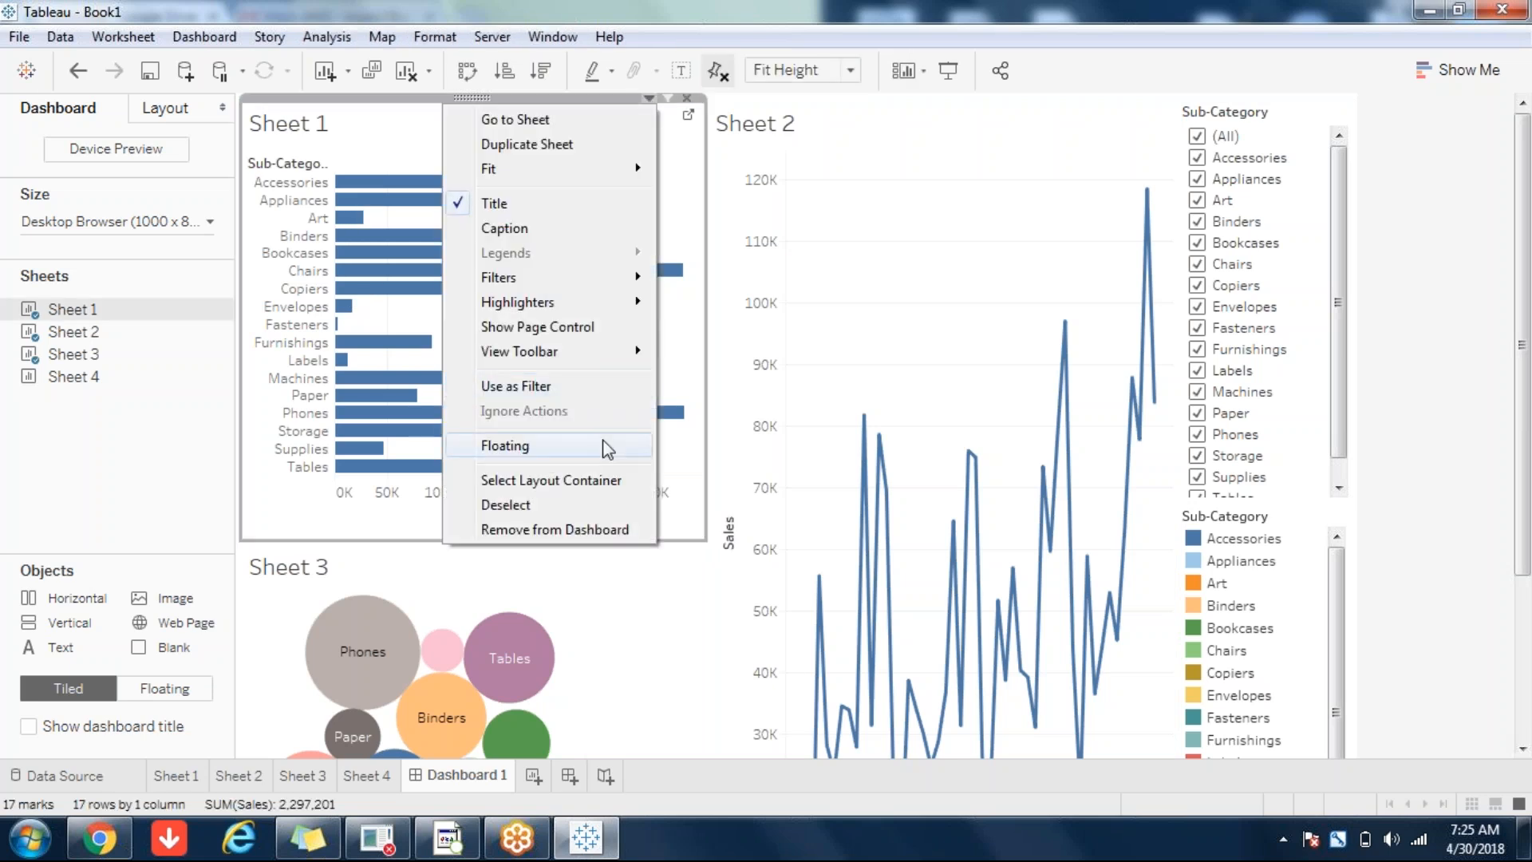
click(779, 190)
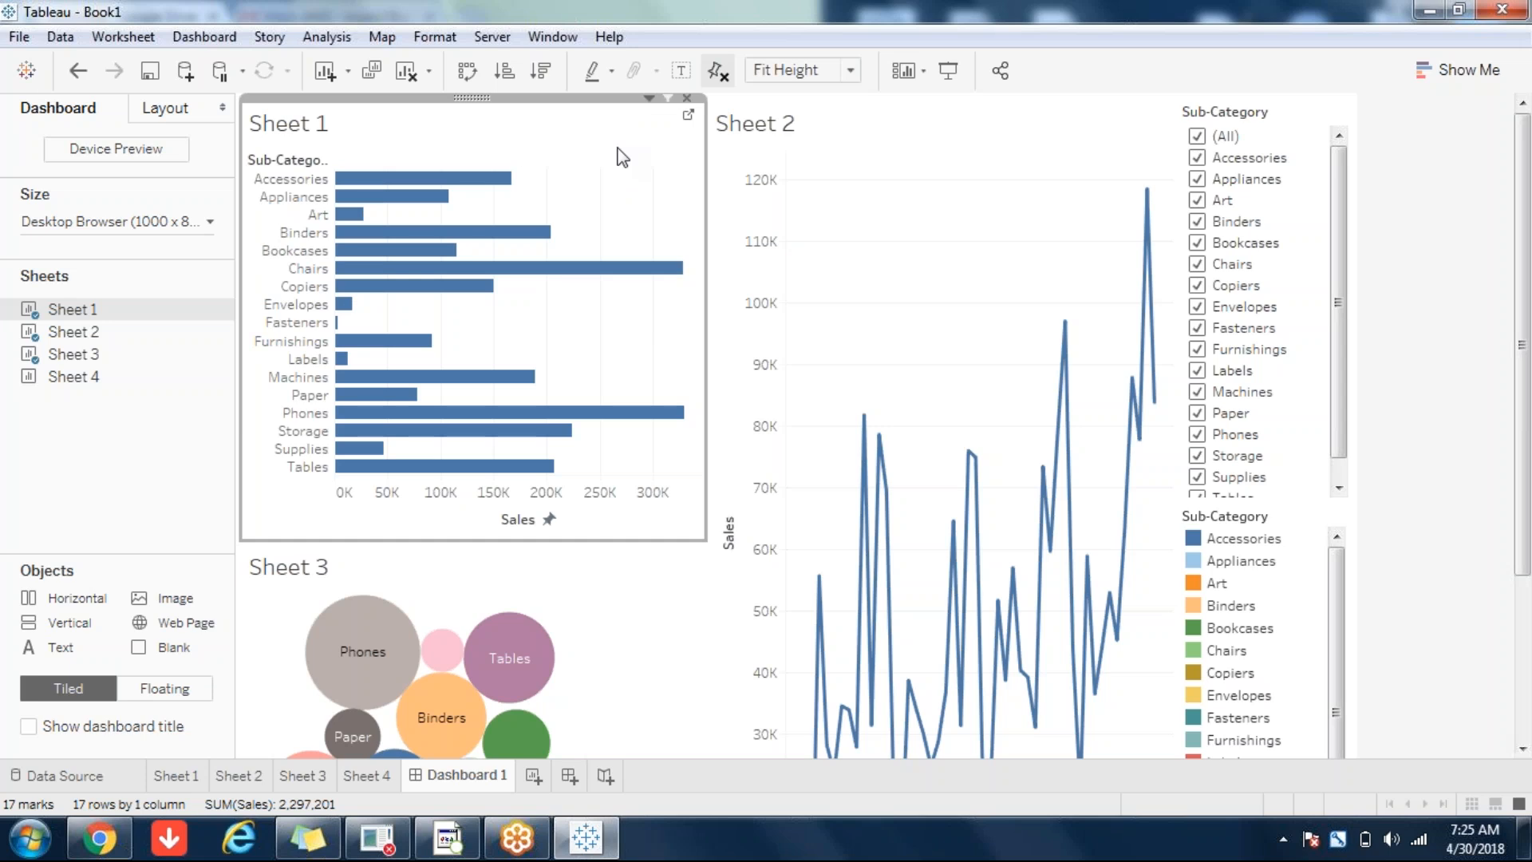
- Compare the Sub-Category filter's options, such as Fixed Height and Edit Height, with those of the Sheet 1 view
click(1289, 127)
click(1313, 98)
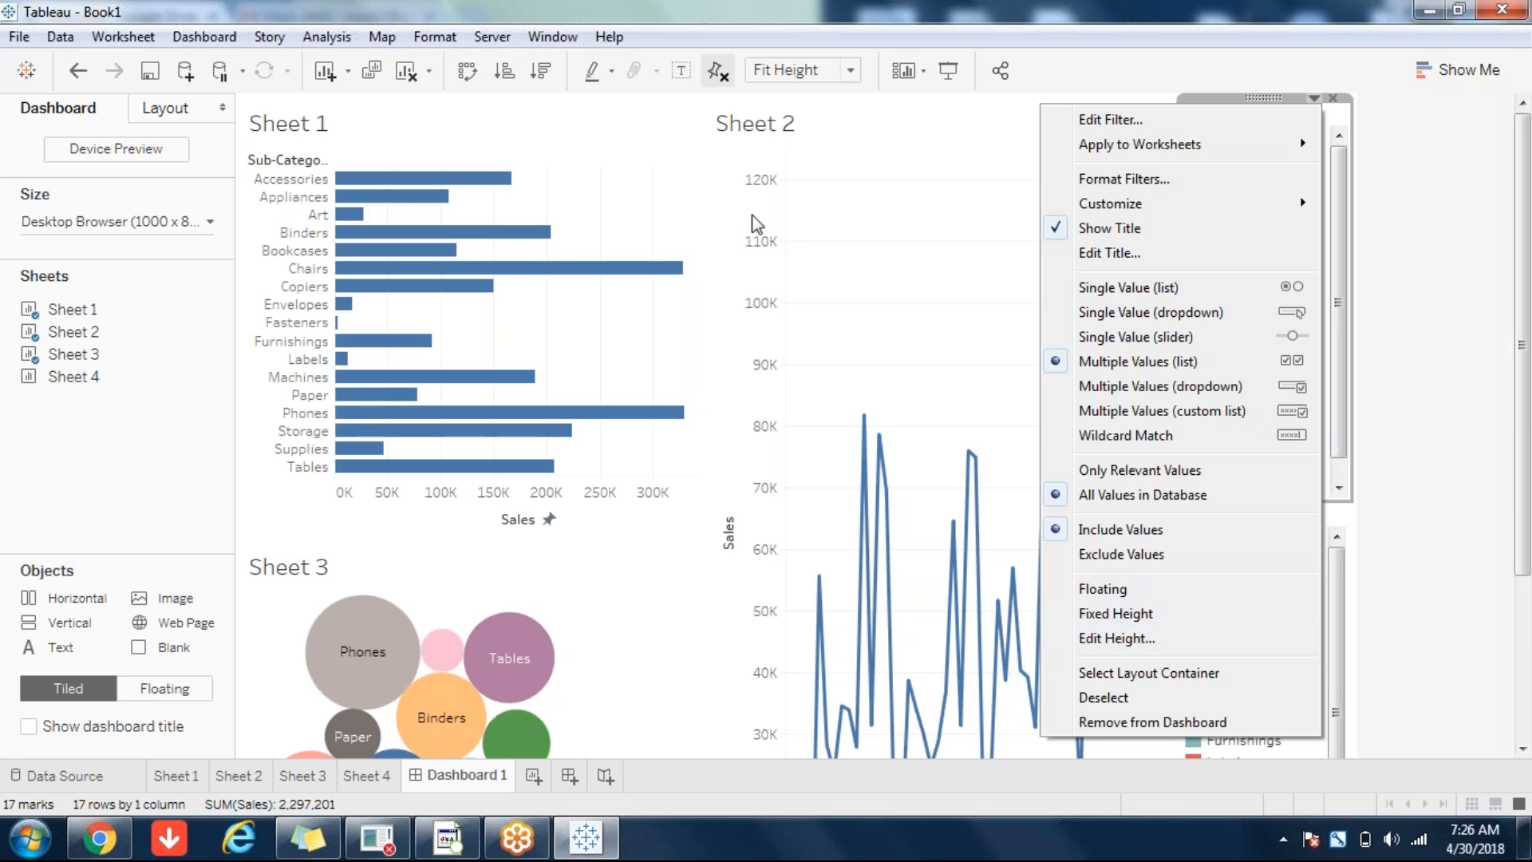
click(620, 179)
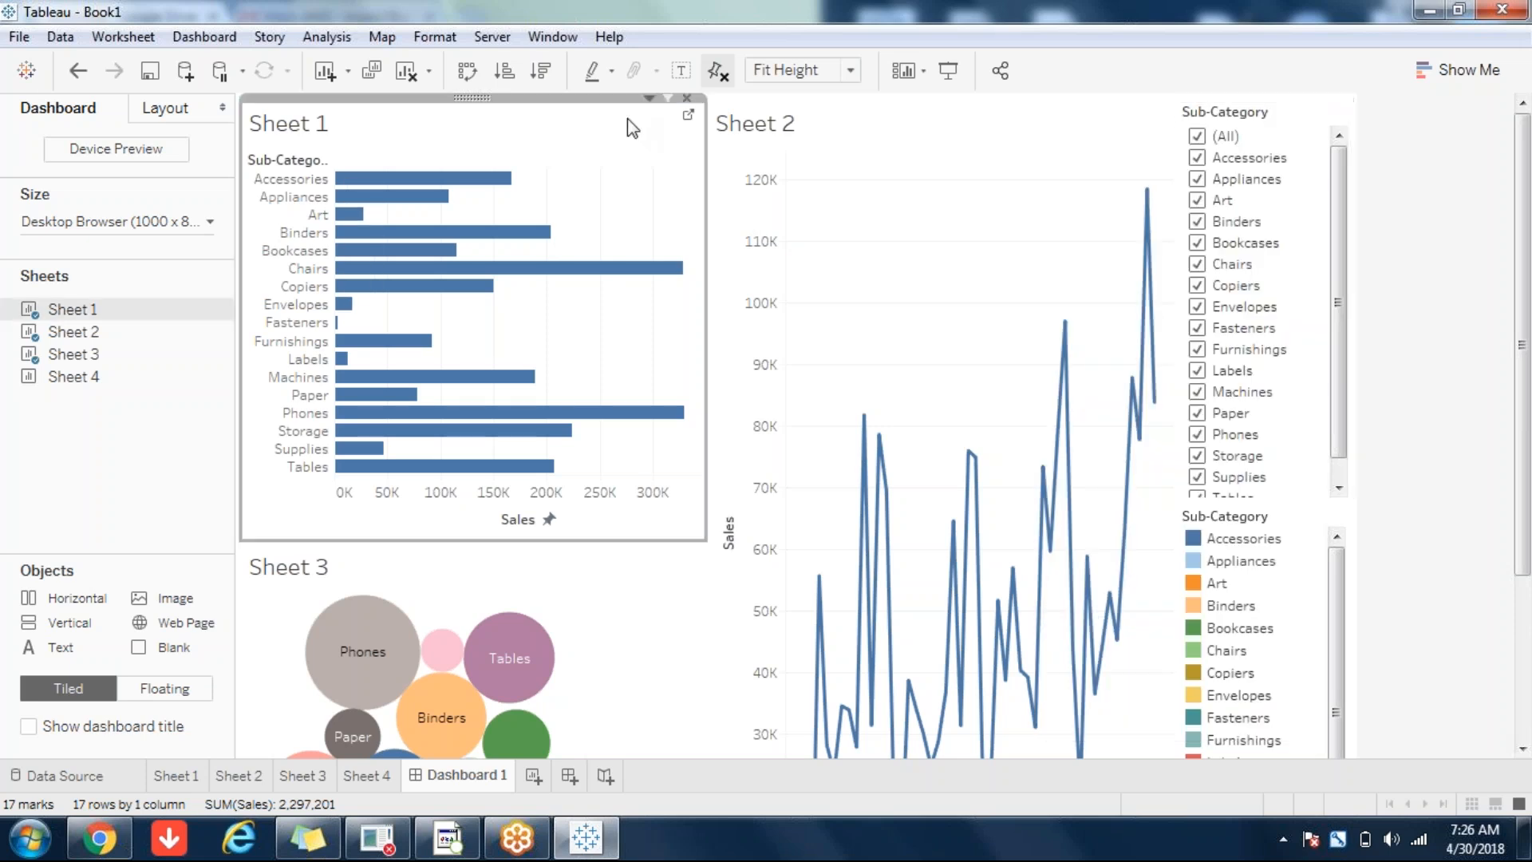
click(649, 97)
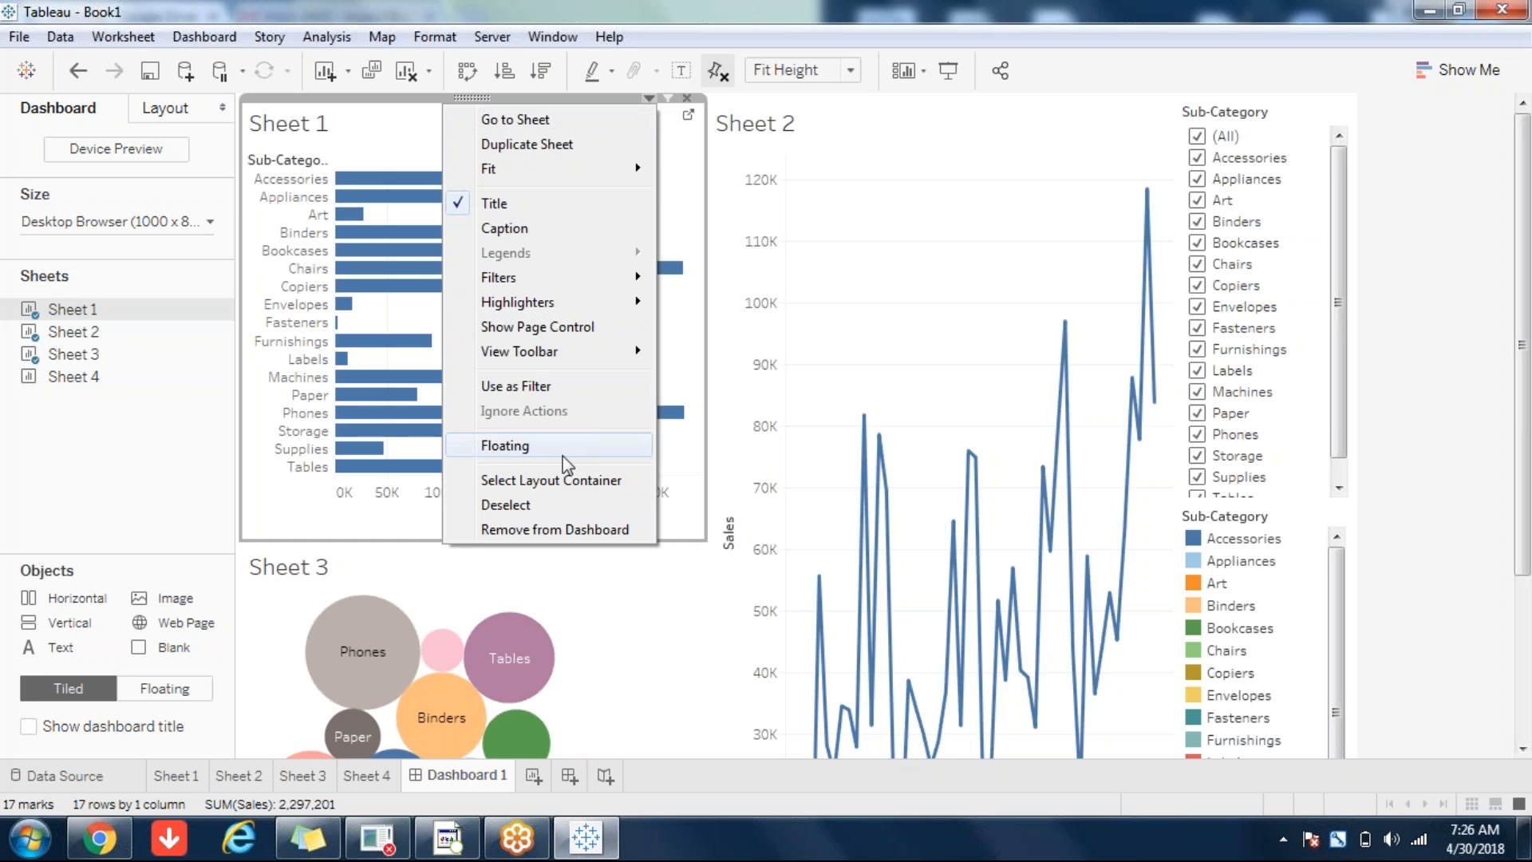
click(1091, 135)
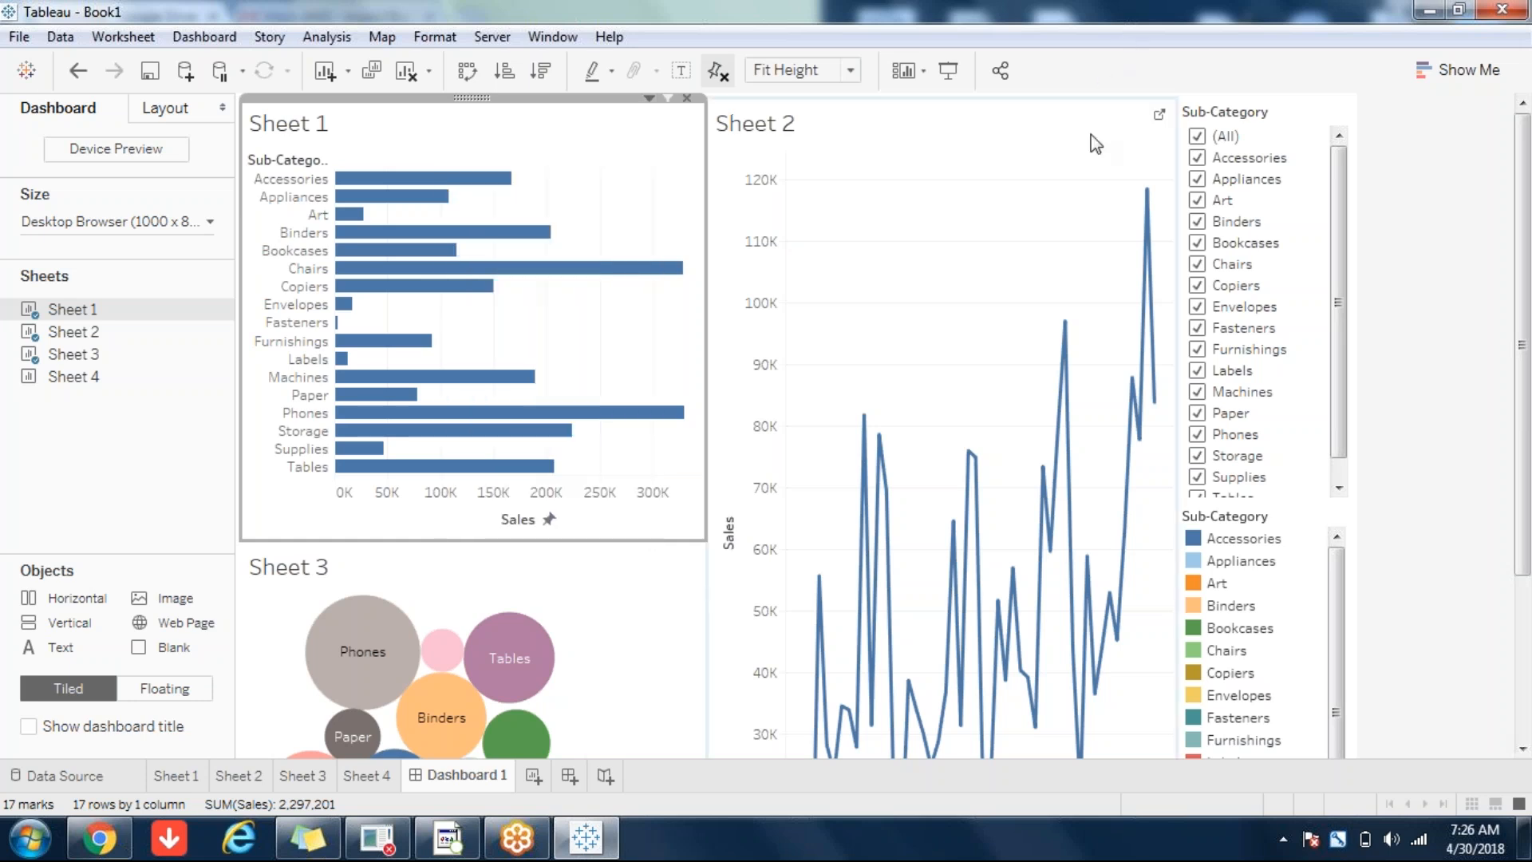
click(1293, 114)
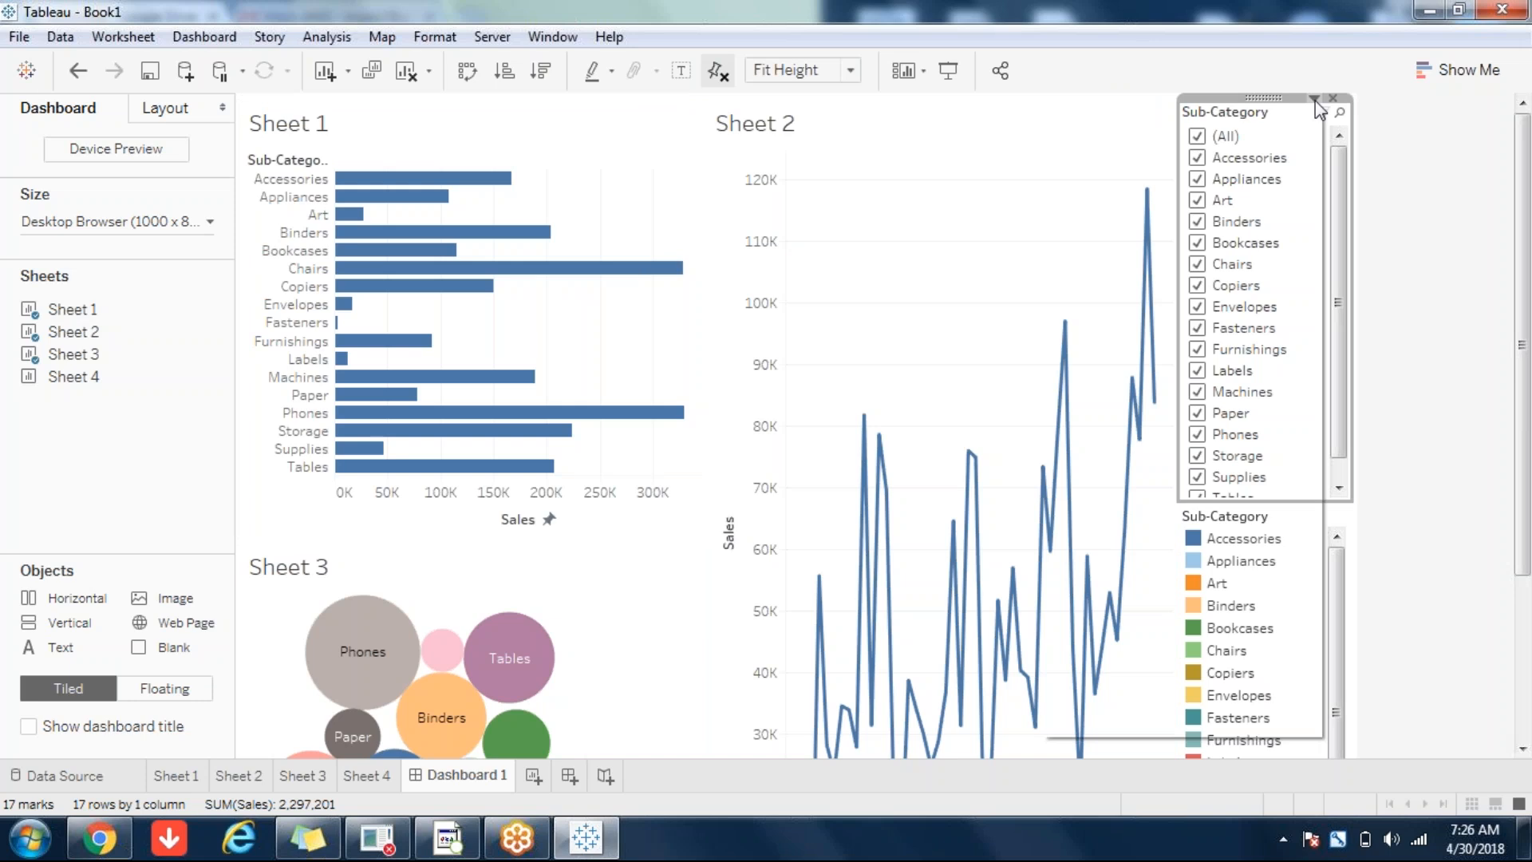
click(1315, 100)
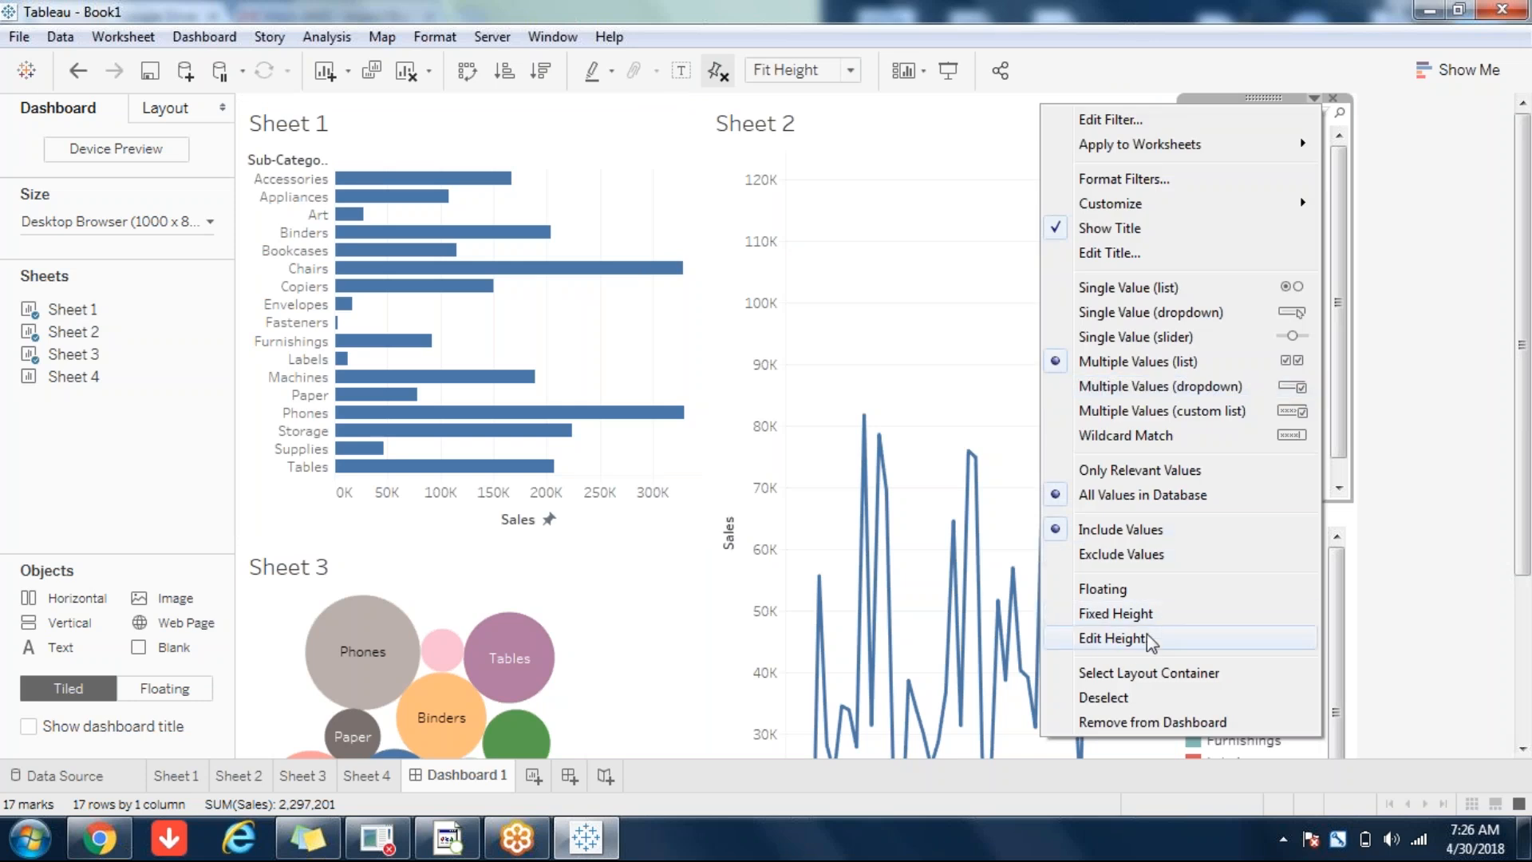
click(554, 102)
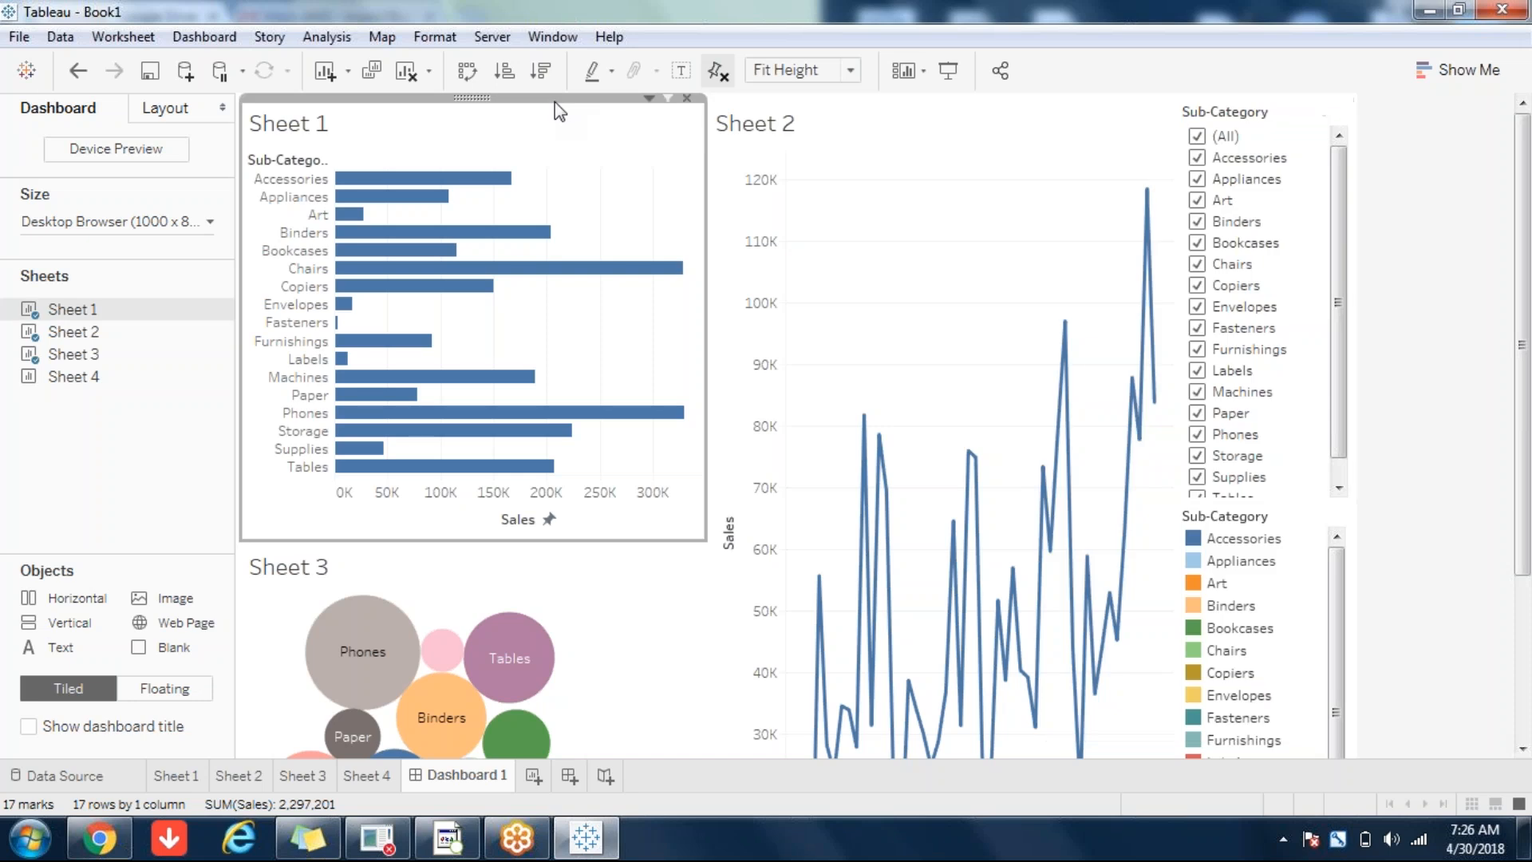
click(649, 99)
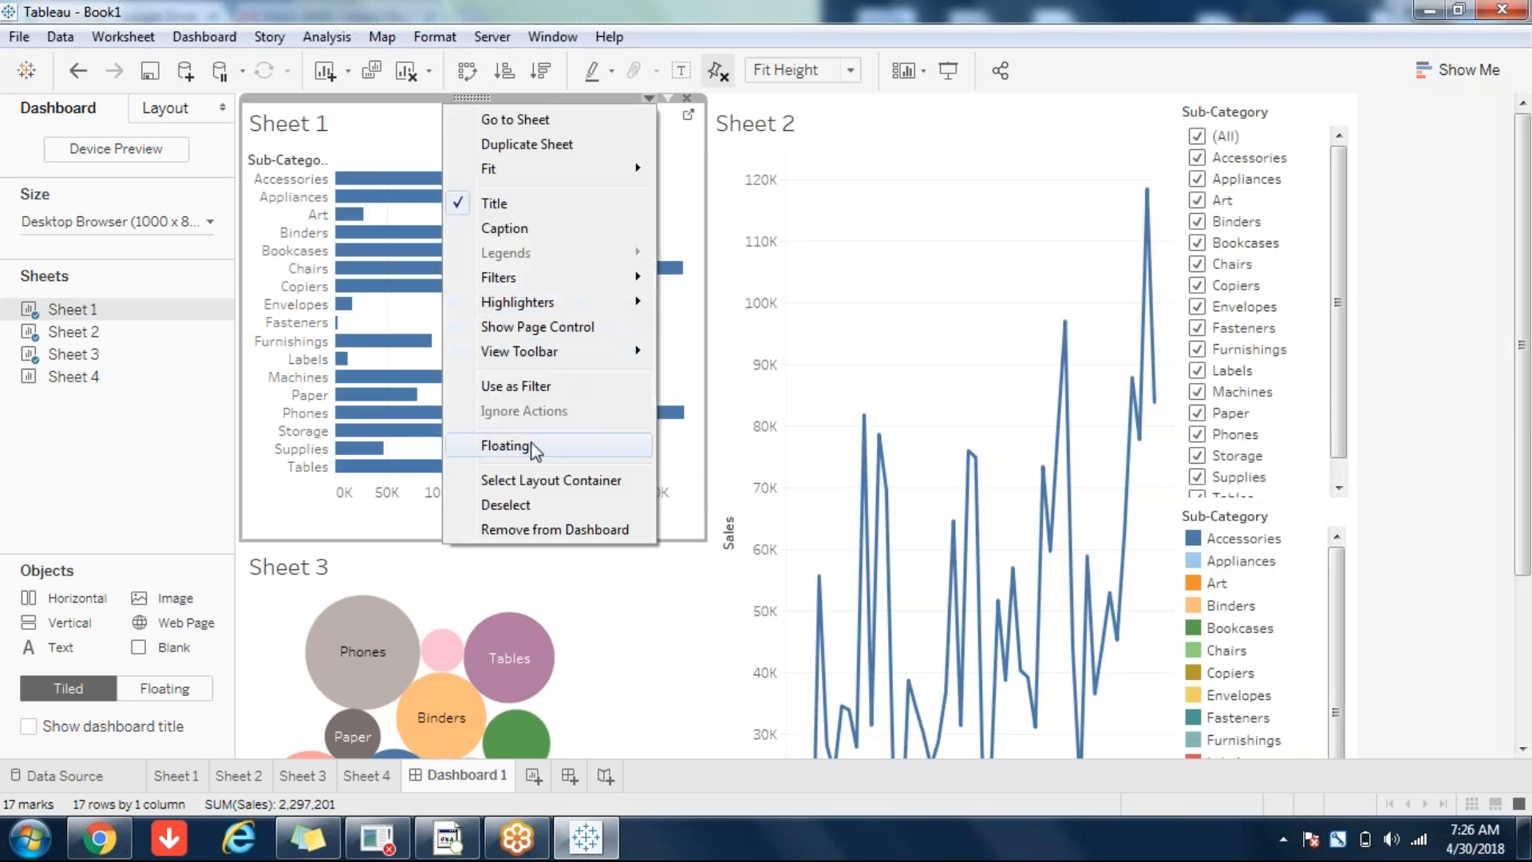
click(815, 251)
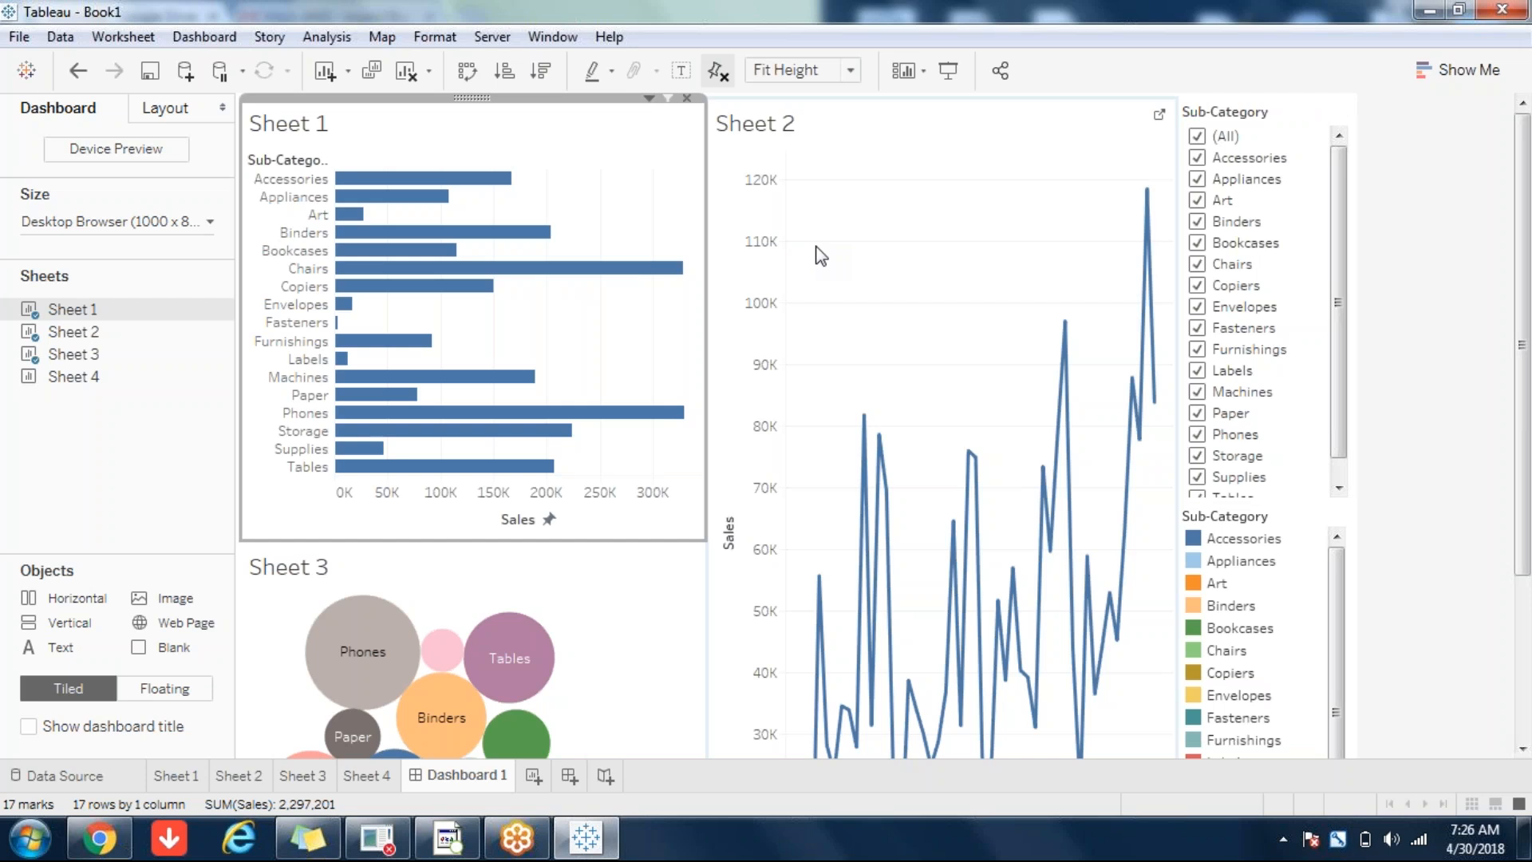
- Create a new dashboard with a tiled vertical layout container and place Sheet 1 in the container
click(566, 777)
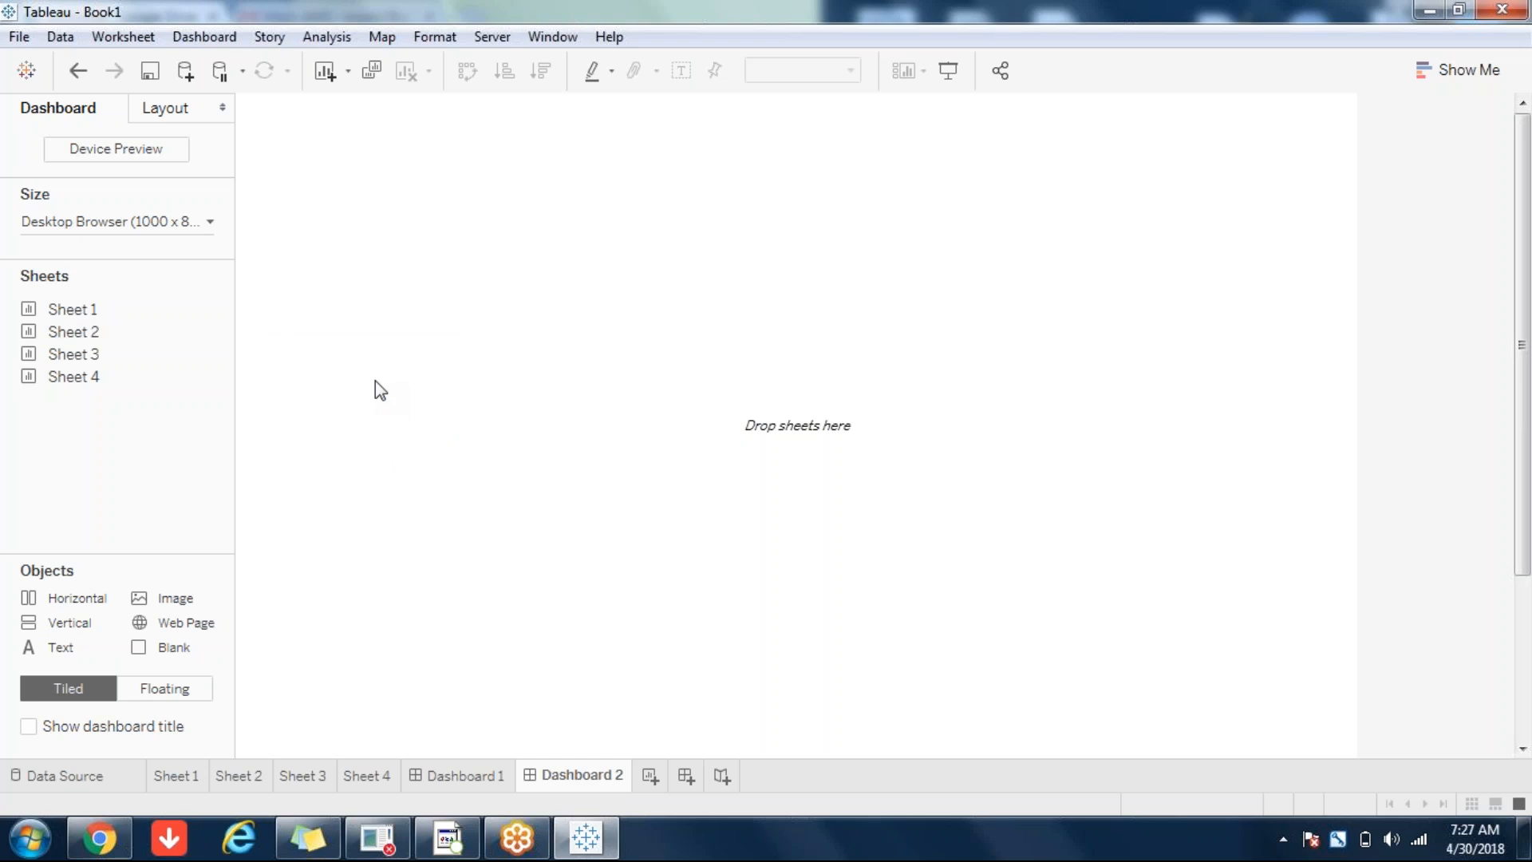
double_click(64, 624)
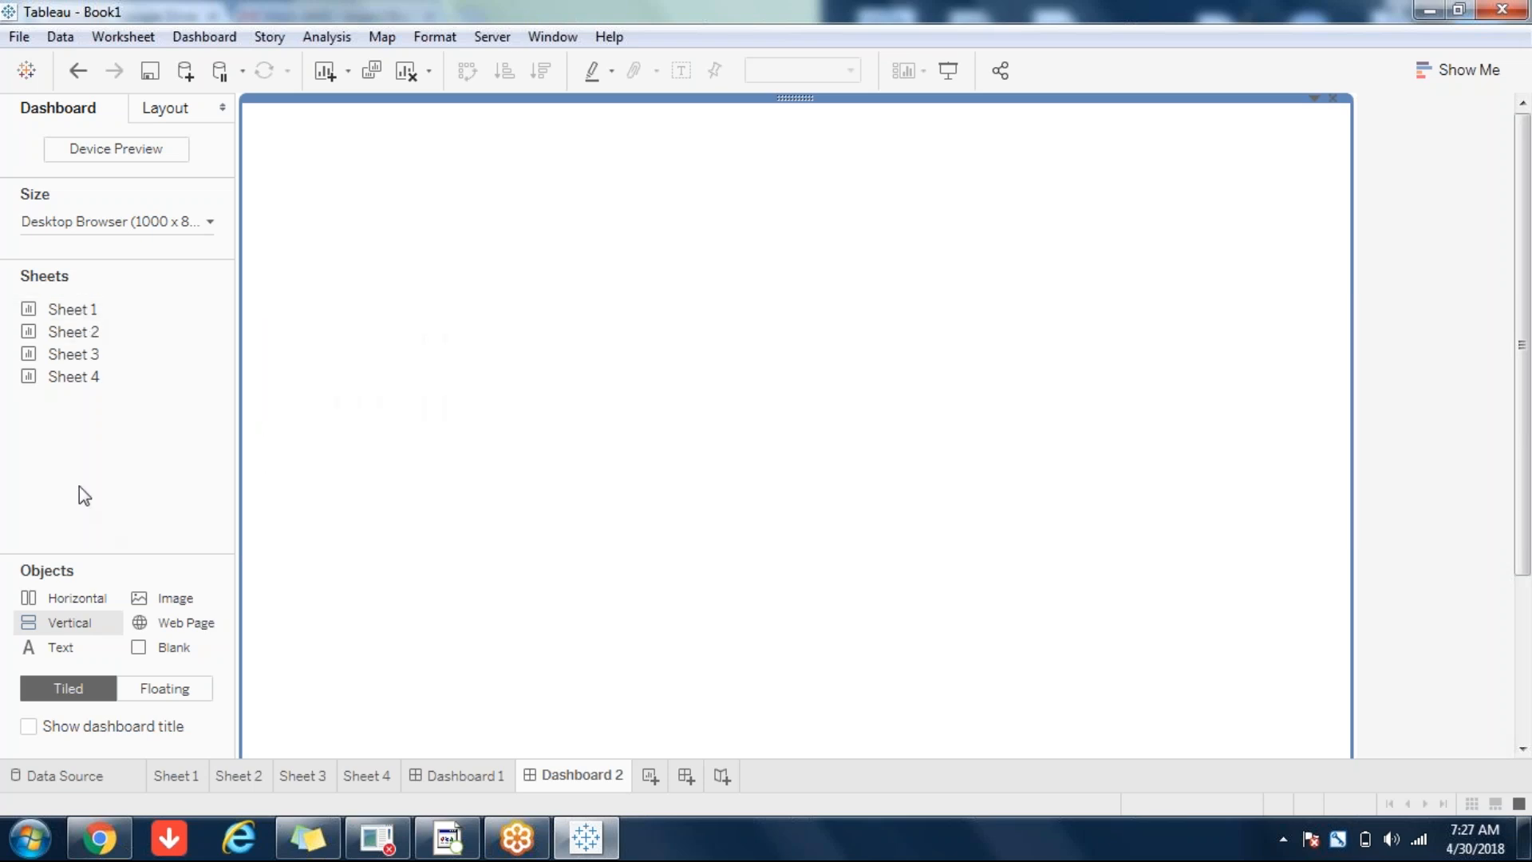
drag(76, 319, 362, 373)
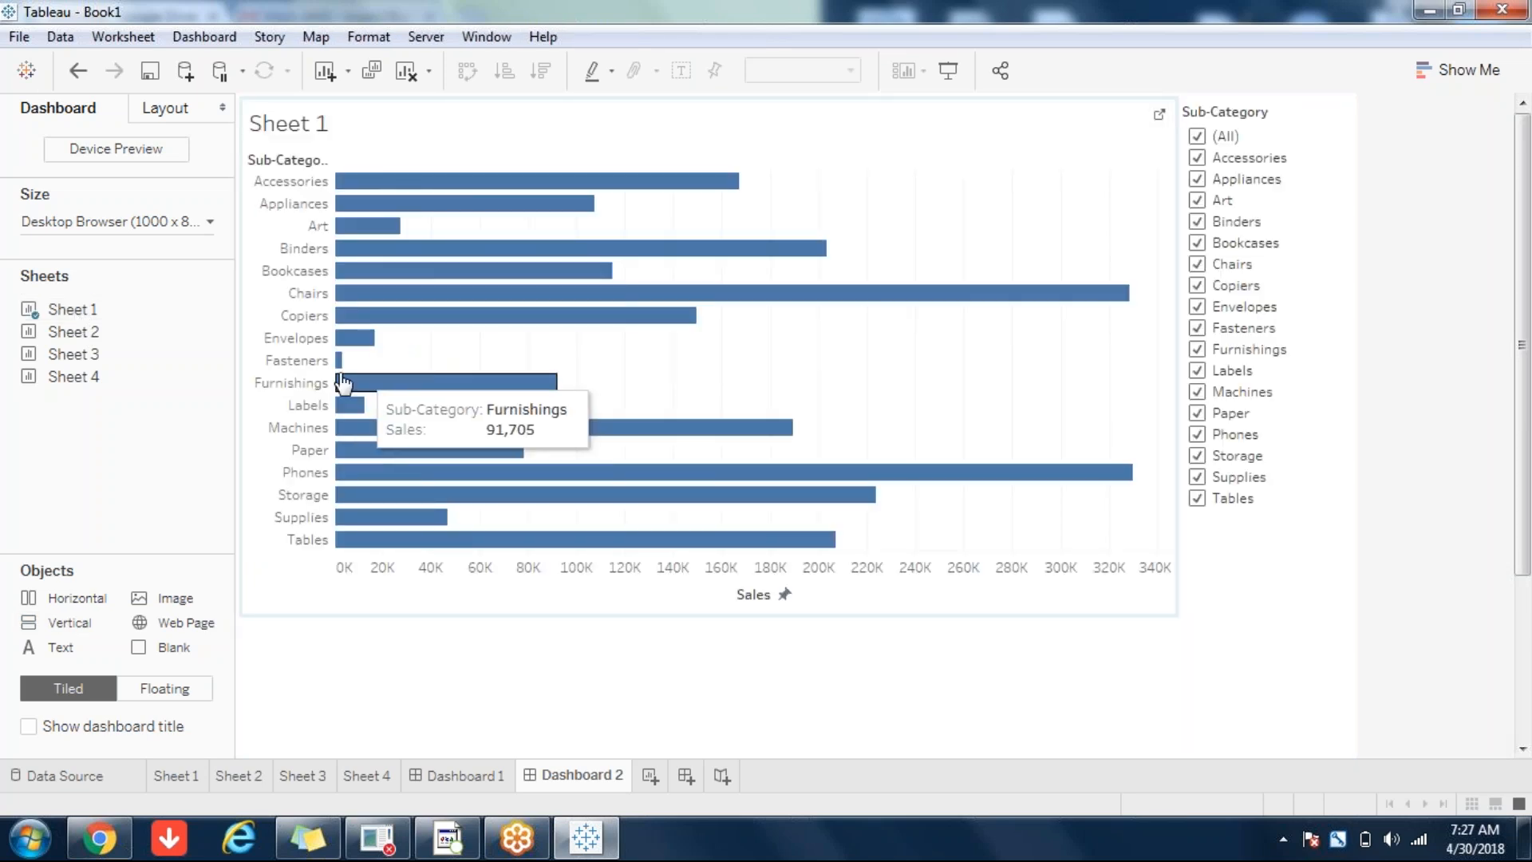
- Stack Sheet 2 and Sheet 3 below Sheet 1, and widen the sheets to fill most of the dashboard
drag(66, 339, 558, 694)
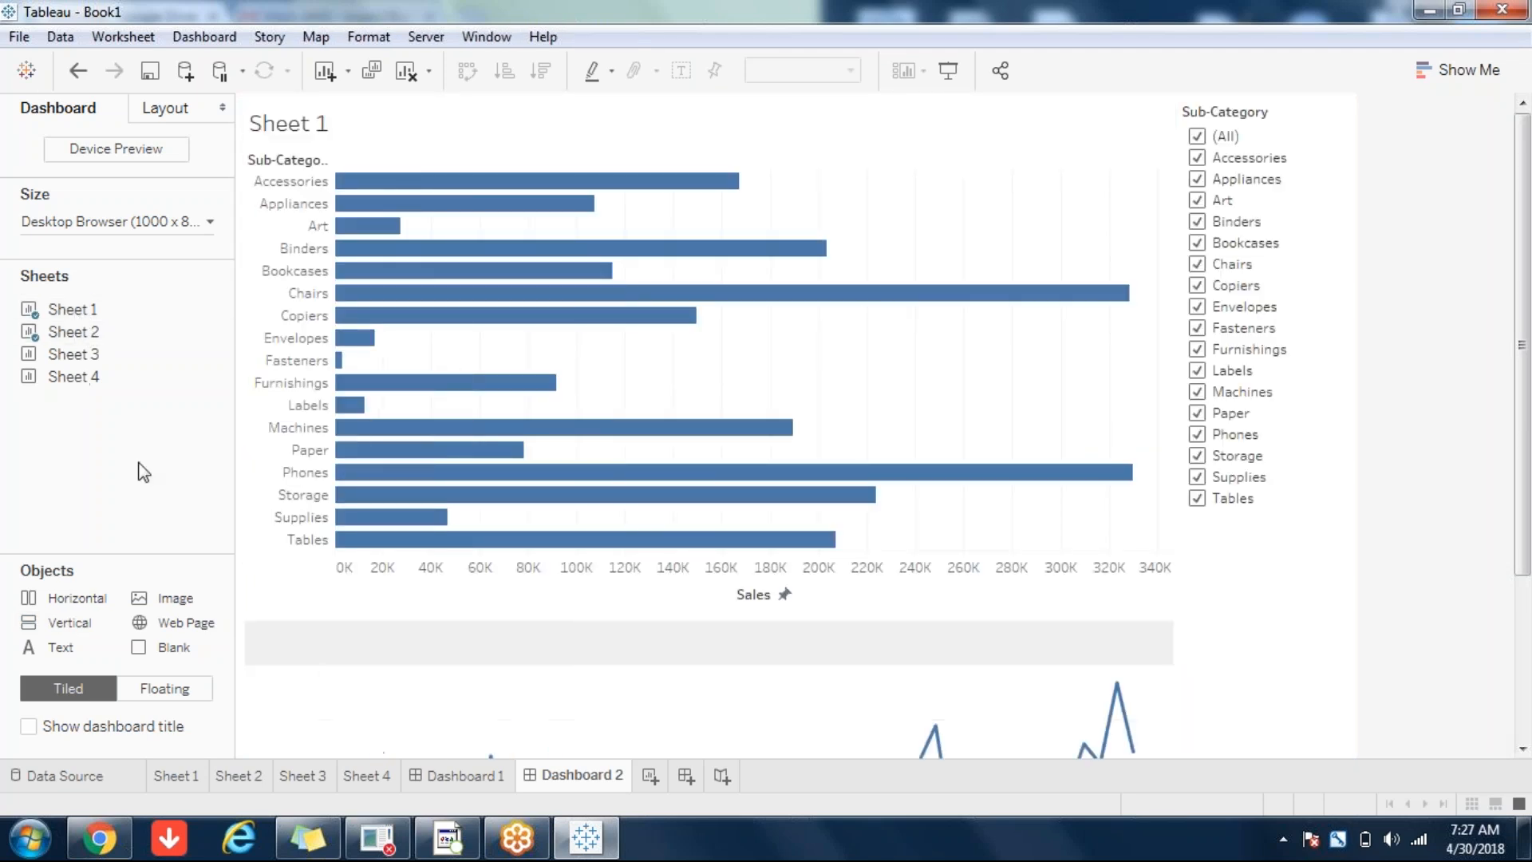
double_click(102, 356)
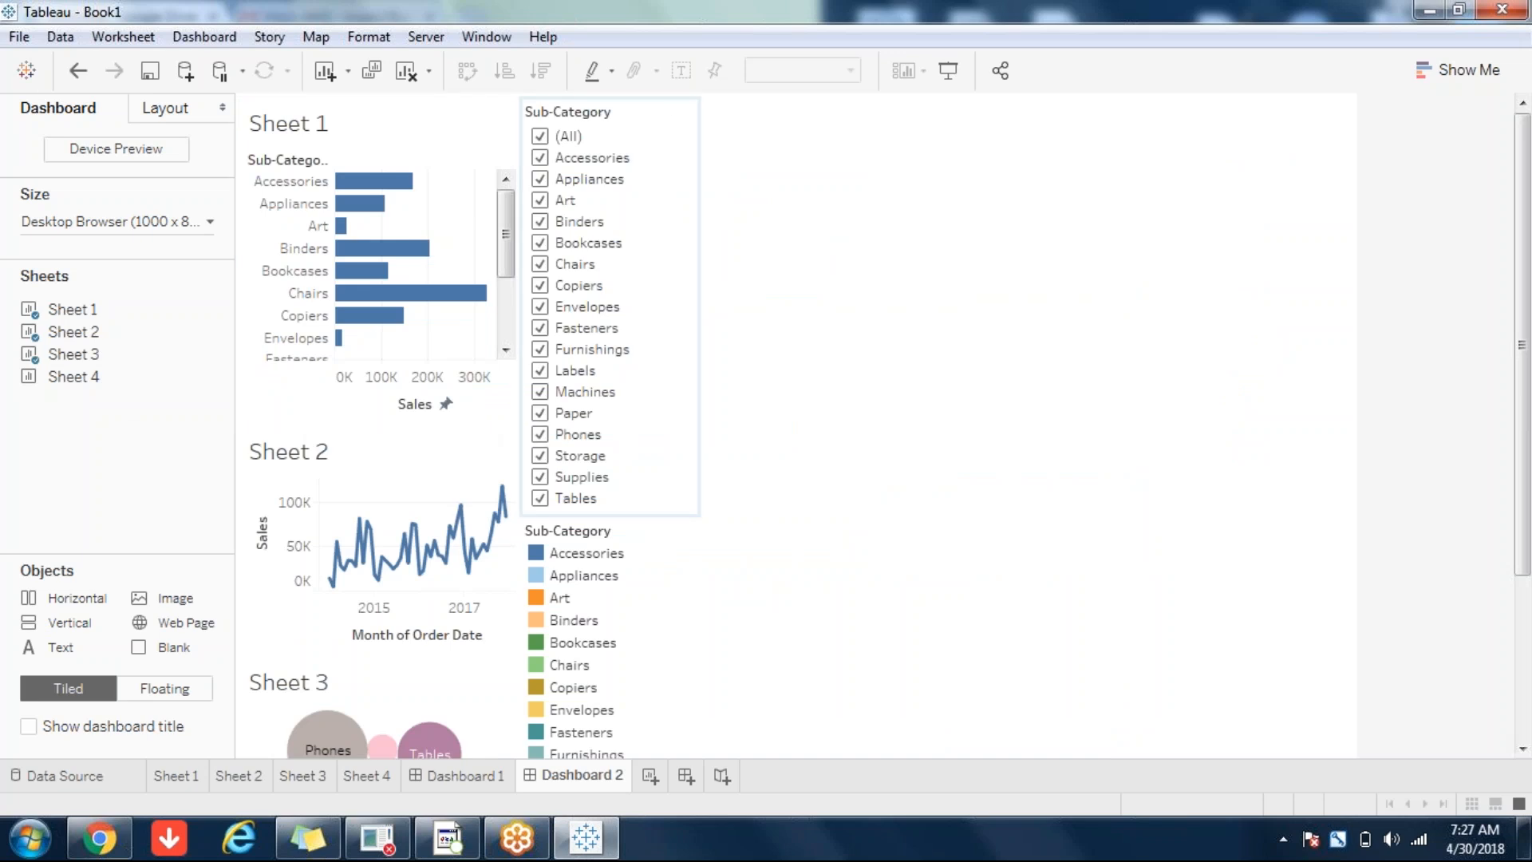
drag(701, 375, 1138, 377)
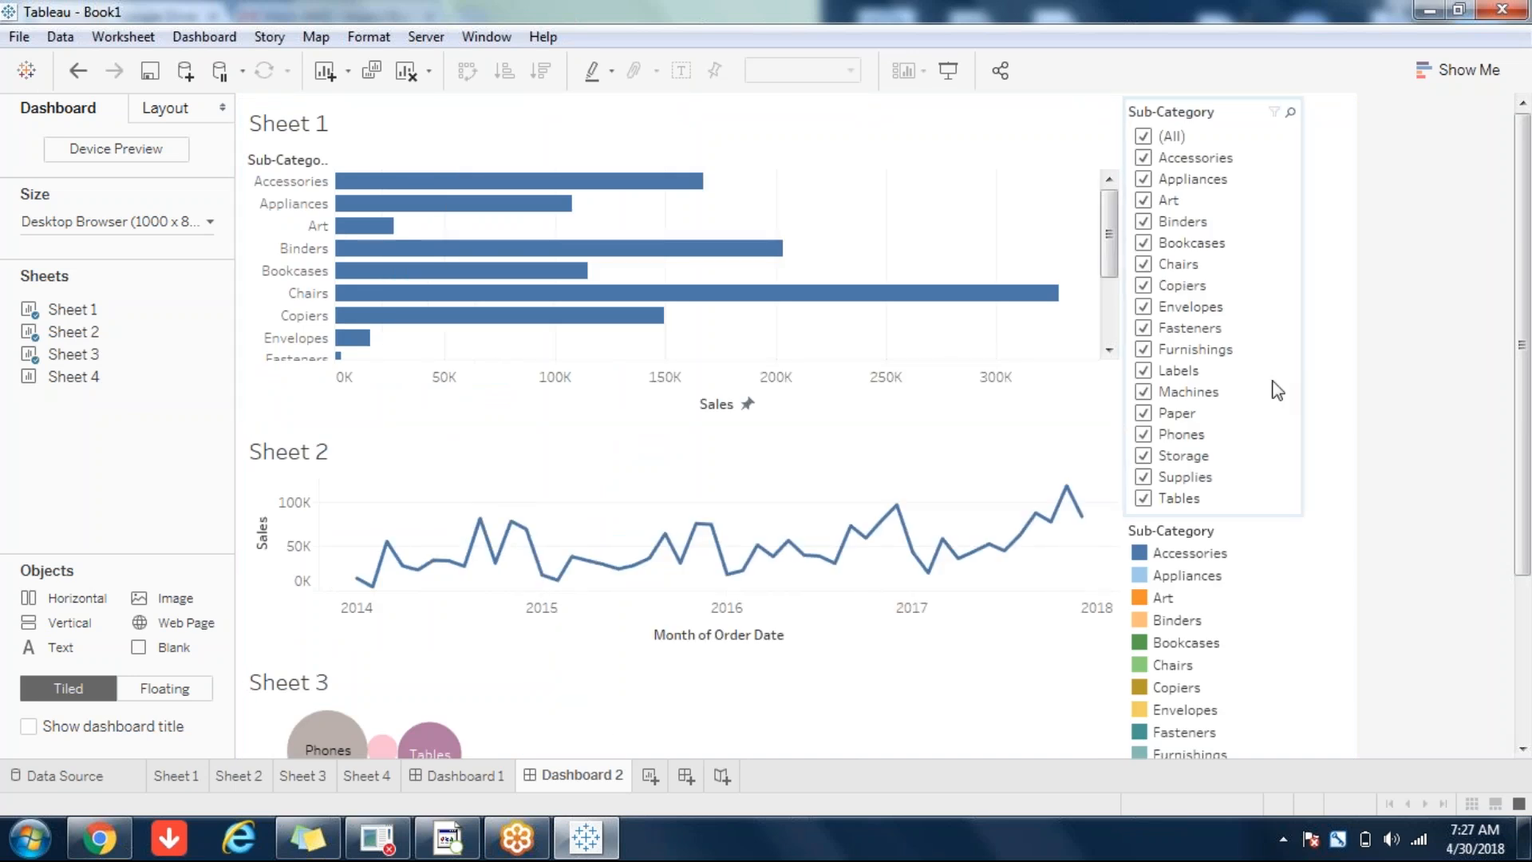
- Exclude every sub-category from the Sub-Category filter one by one, from Accessories down to Tables
click(1143, 158)
click(1143, 179)
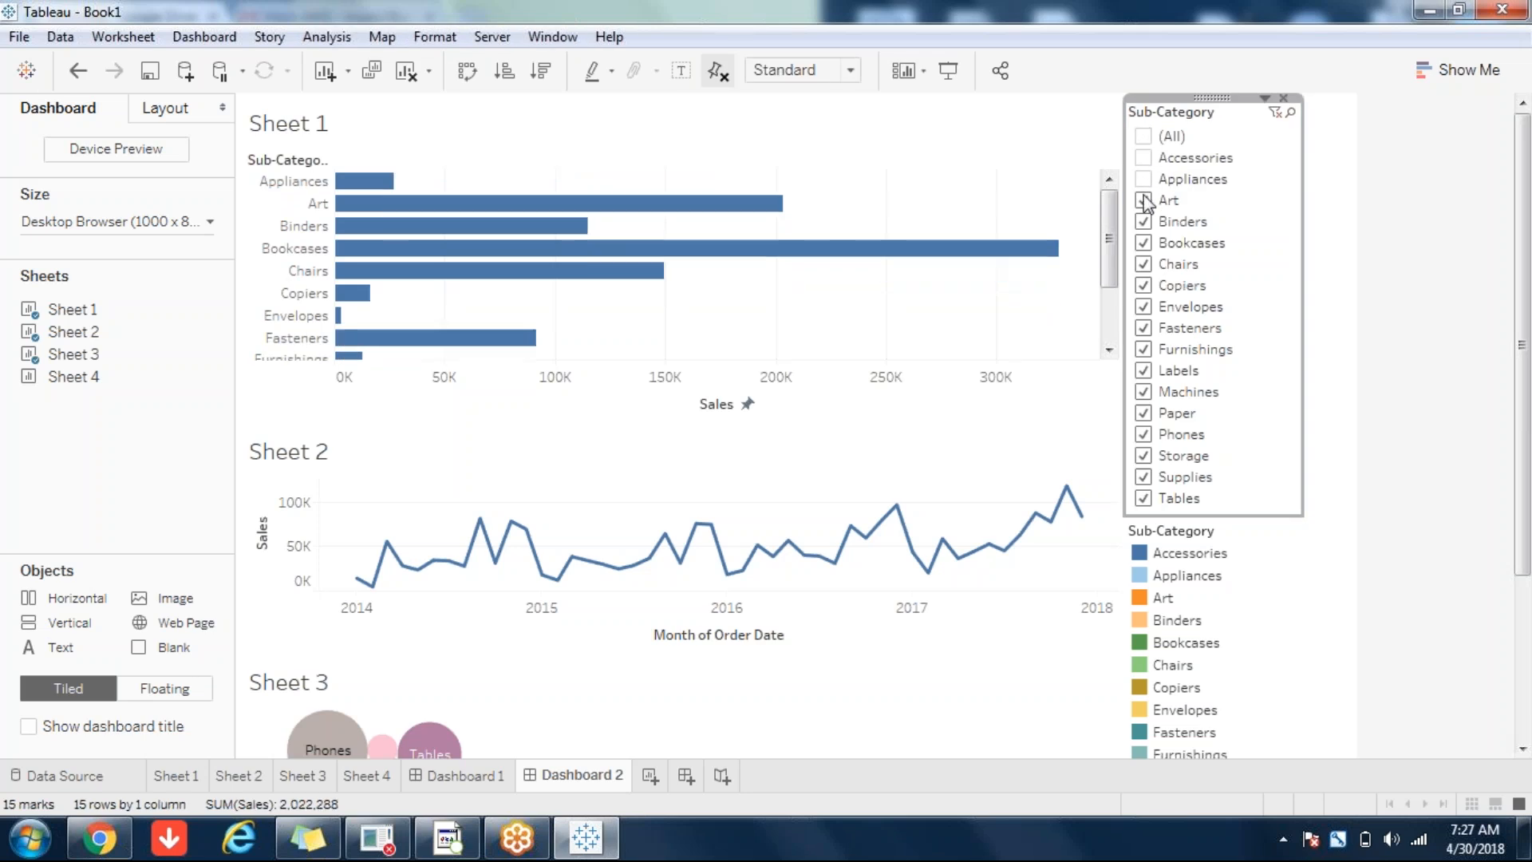
click(1143, 200)
click(1143, 221)
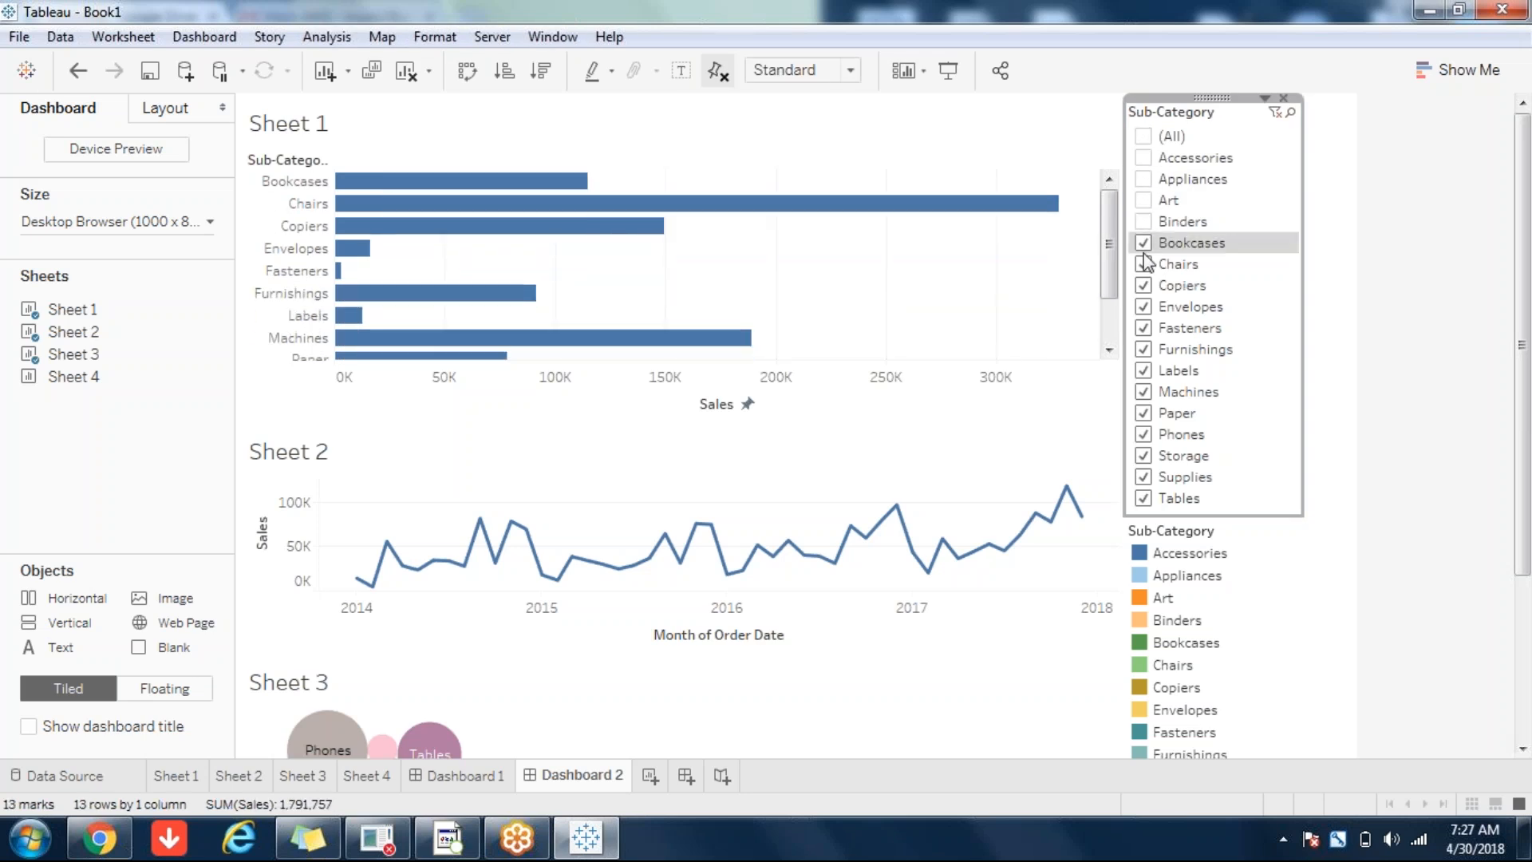
click(1144, 243)
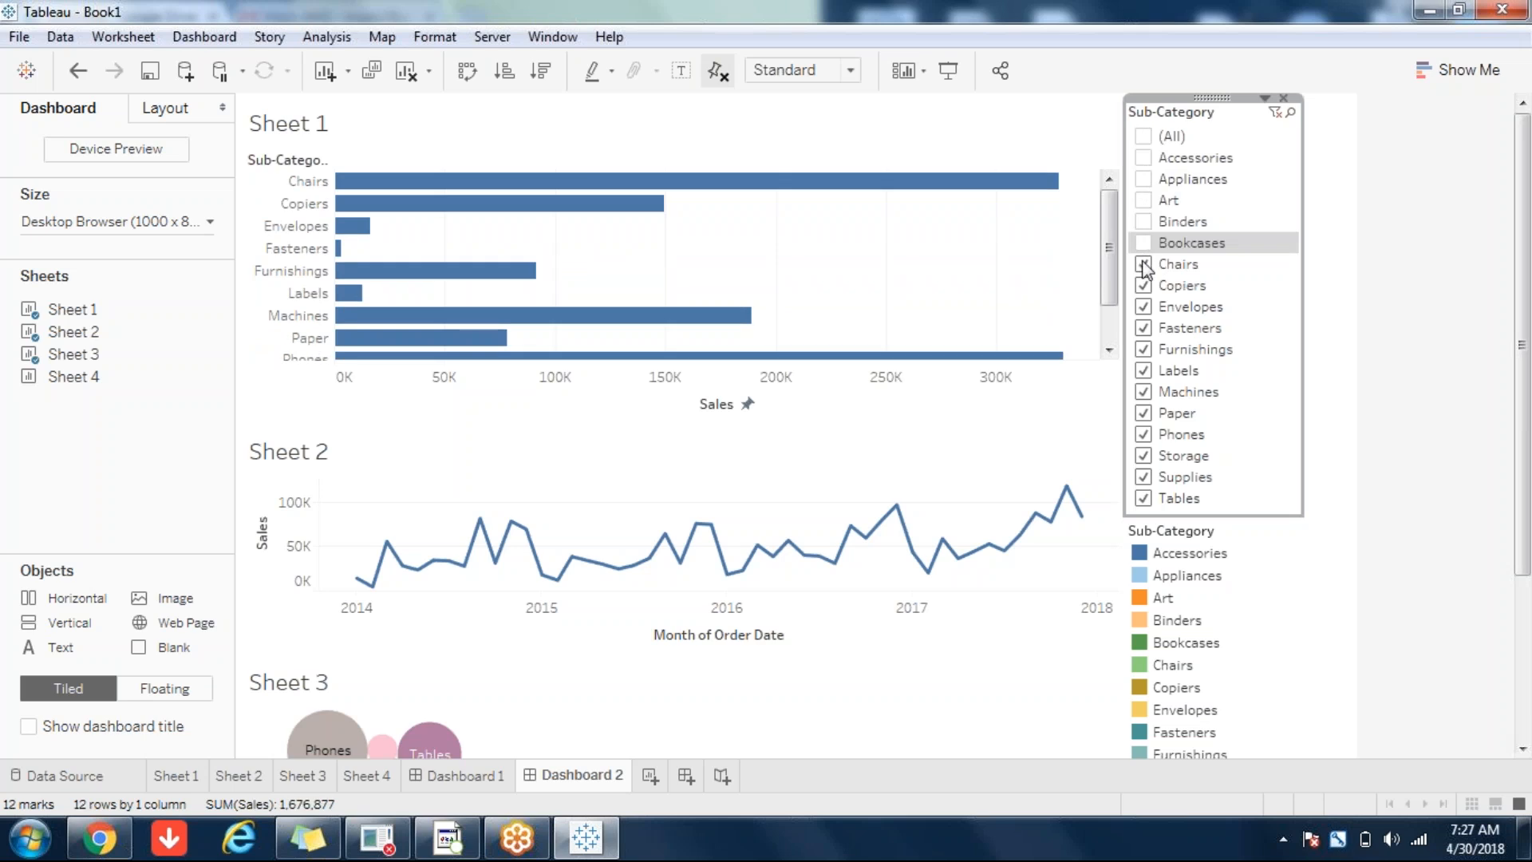
click(1144, 264)
click(1144, 286)
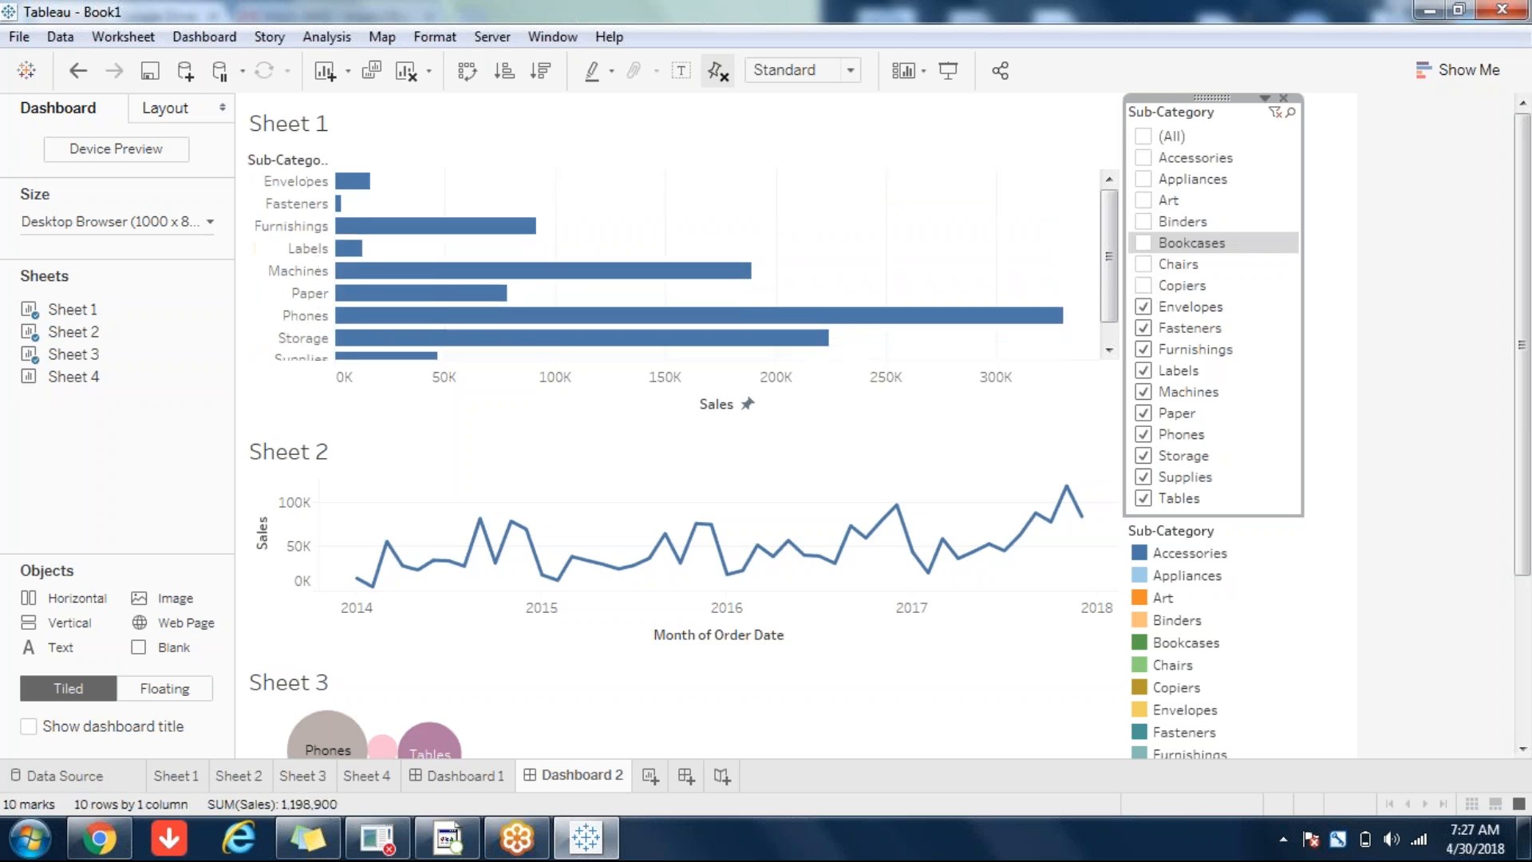
click(1143, 306)
click(1143, 328)
click(1143, 349)
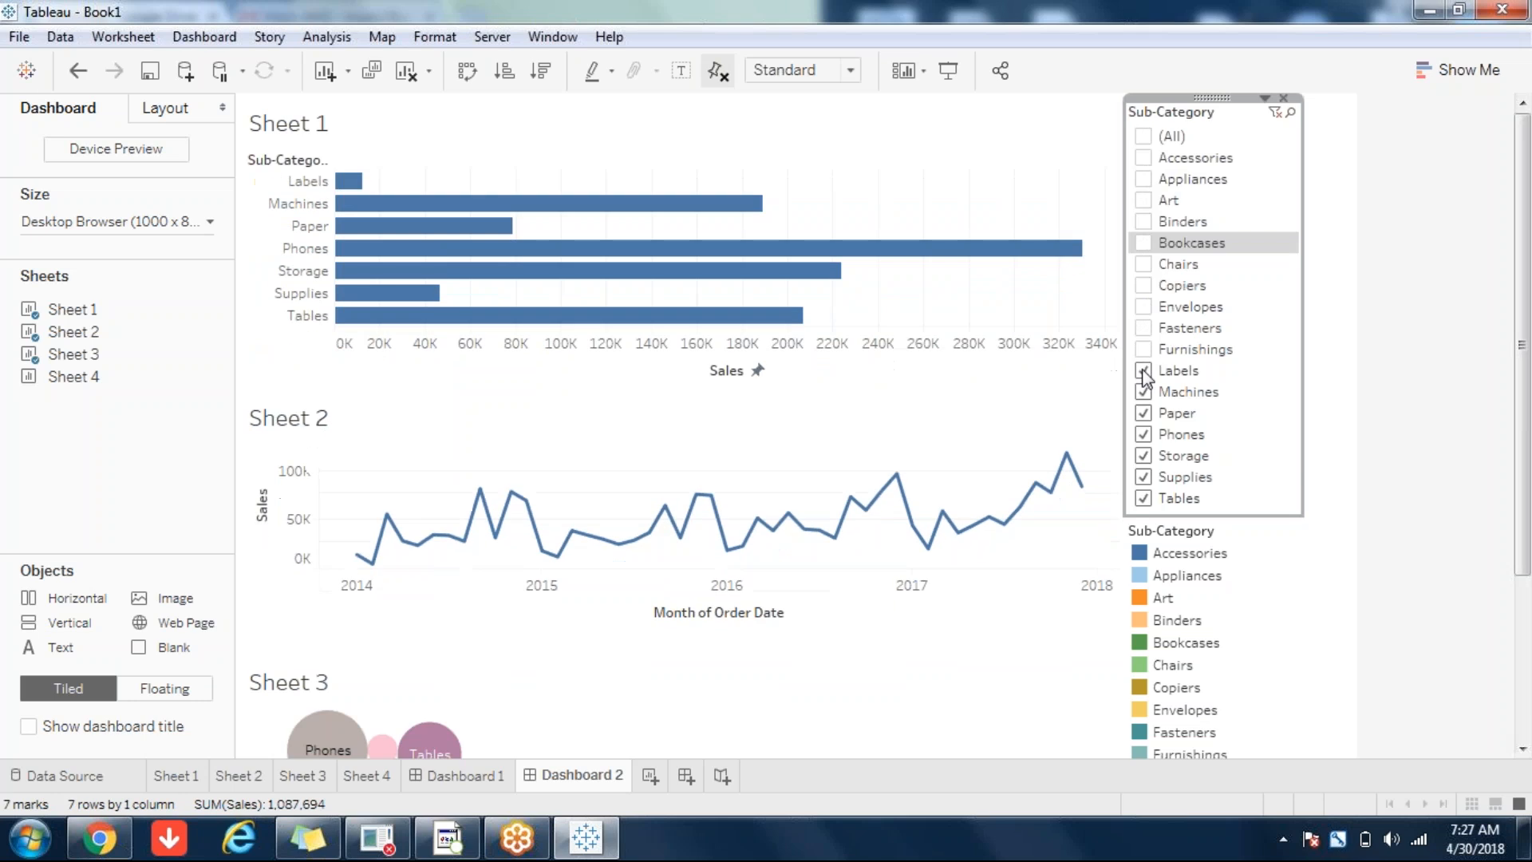
click(1144, 370)
click(1143, 392)
click(1143, 412)
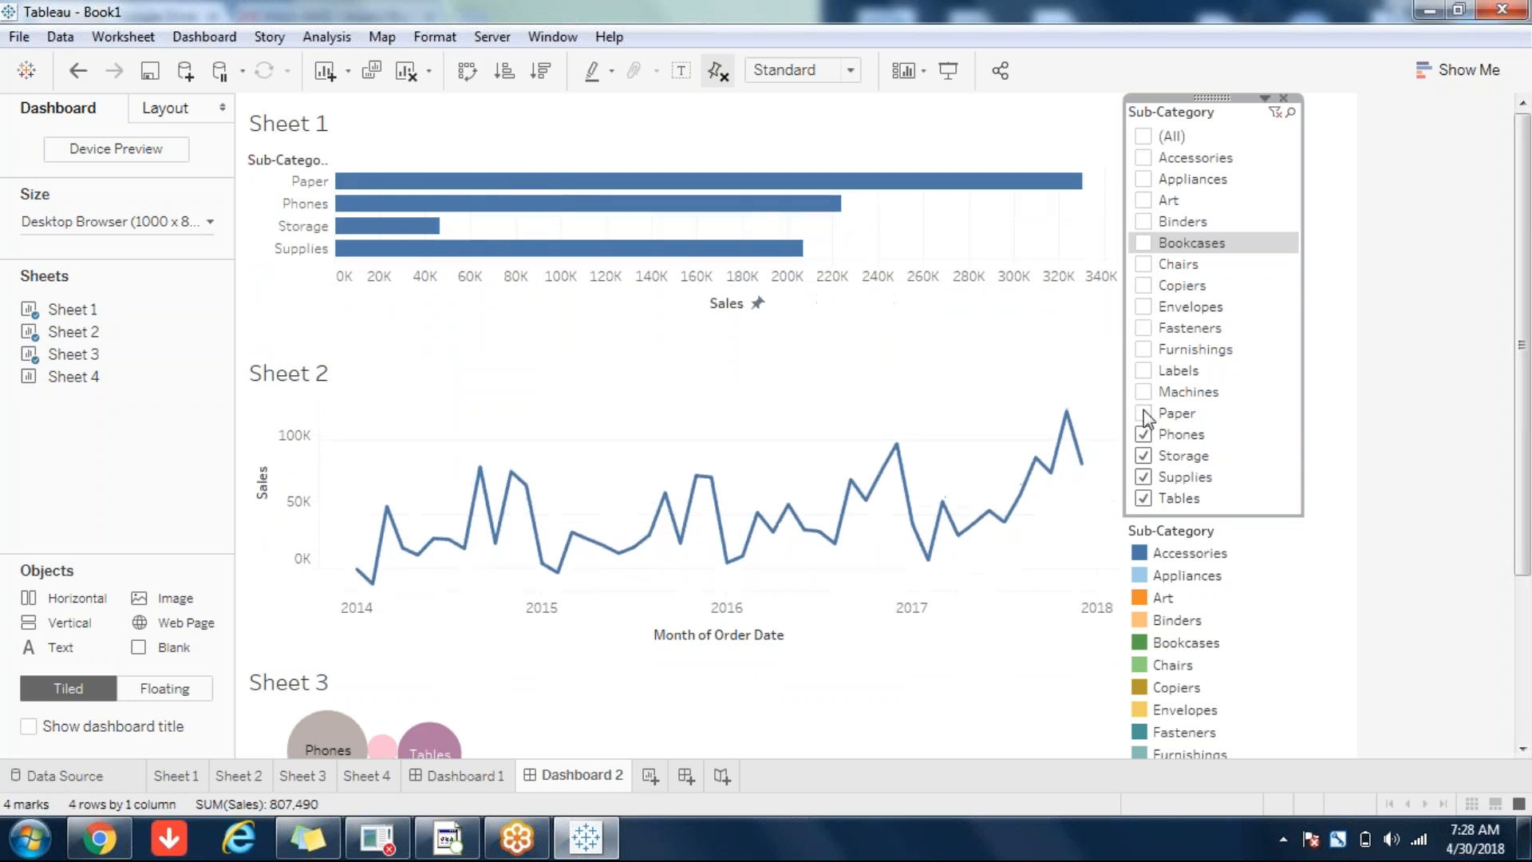
click(1143, 434)
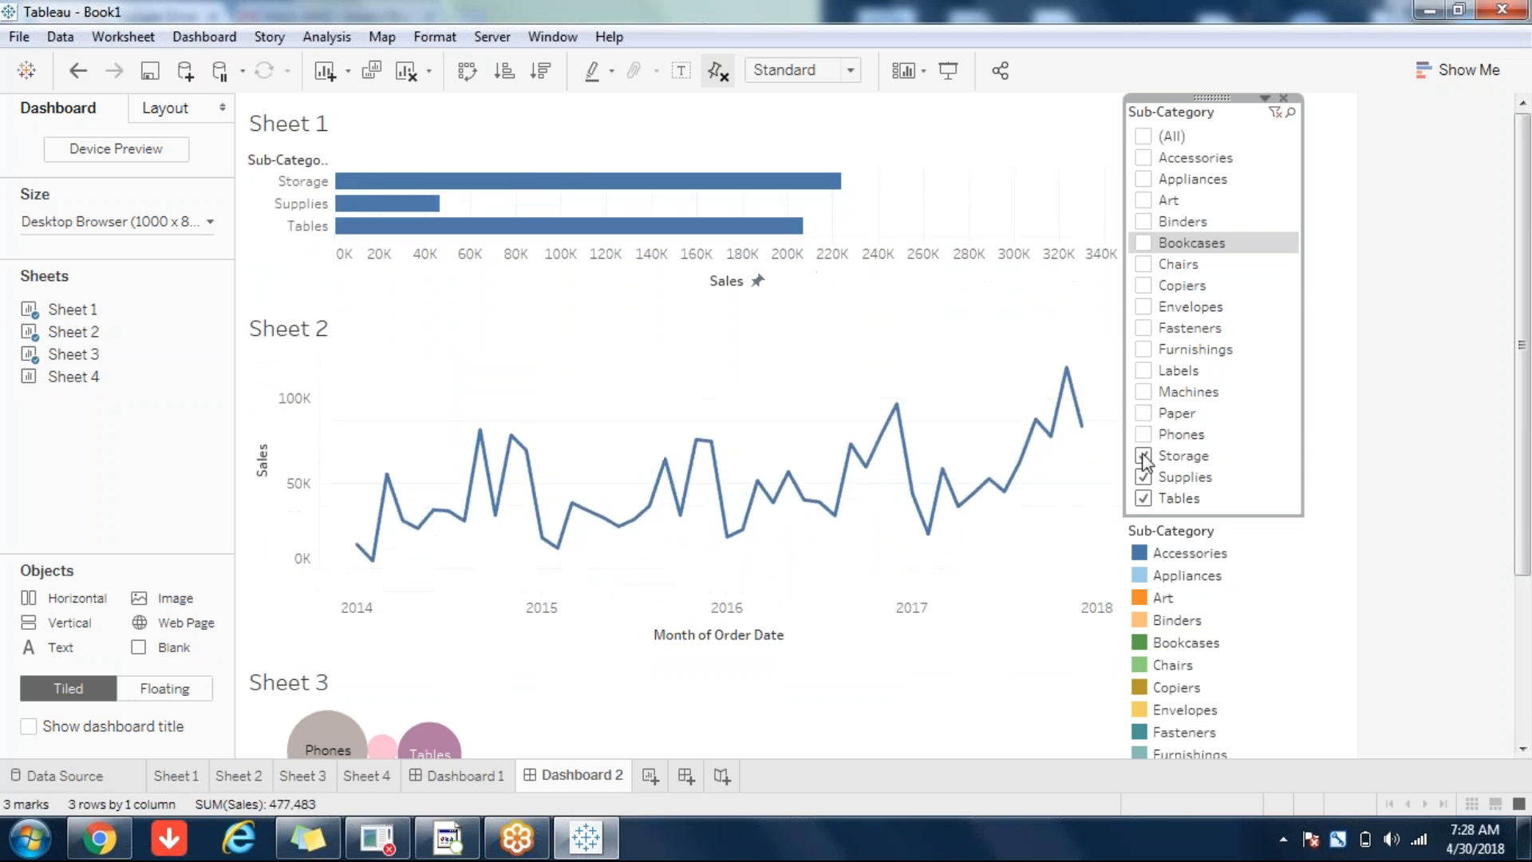
click(1143, 456)
click(1143, 476)
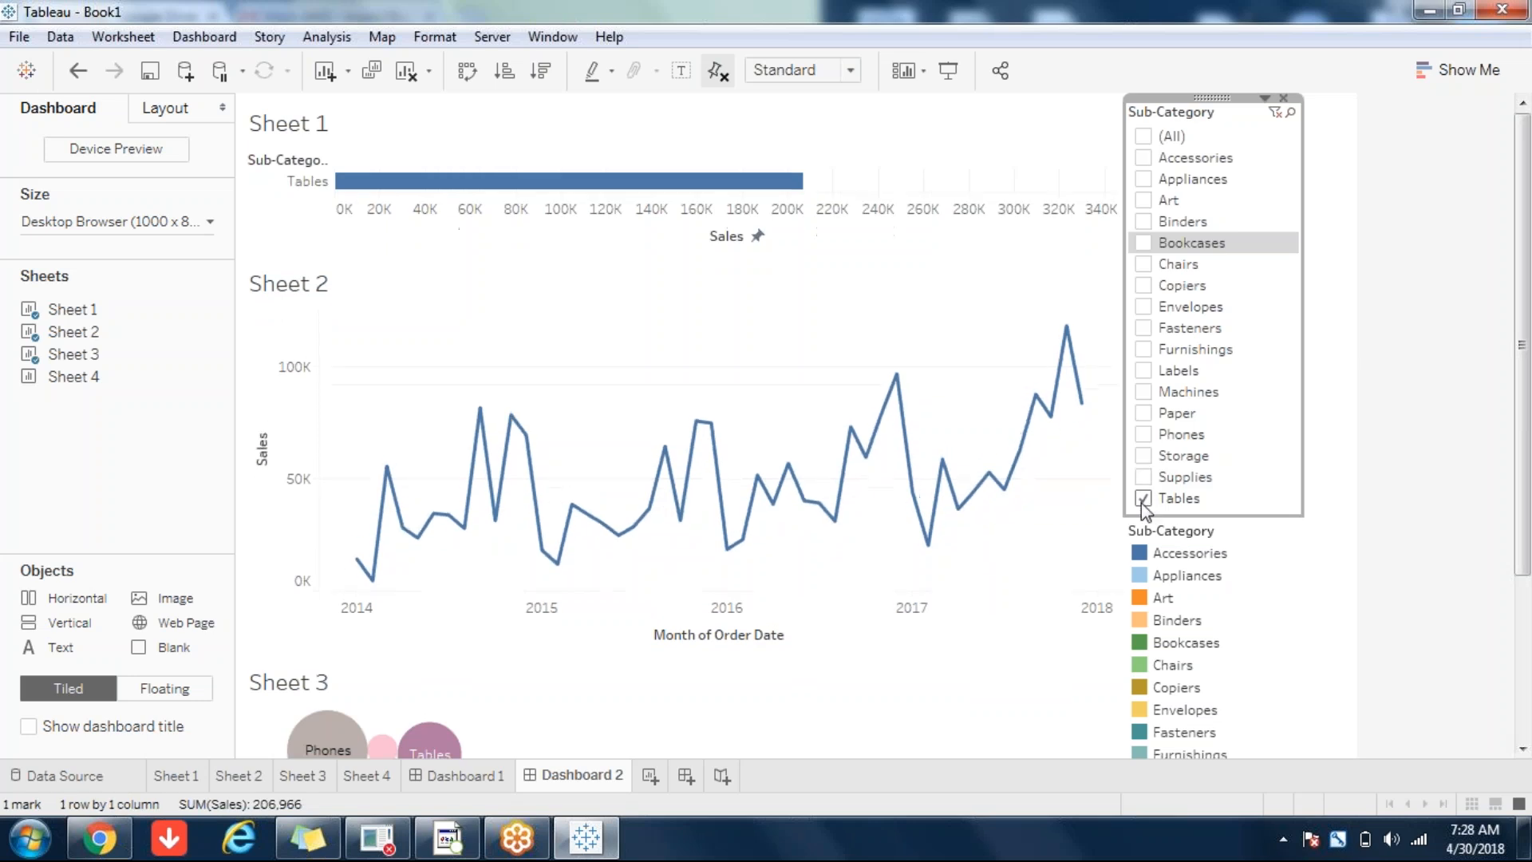
click(1141, 501)
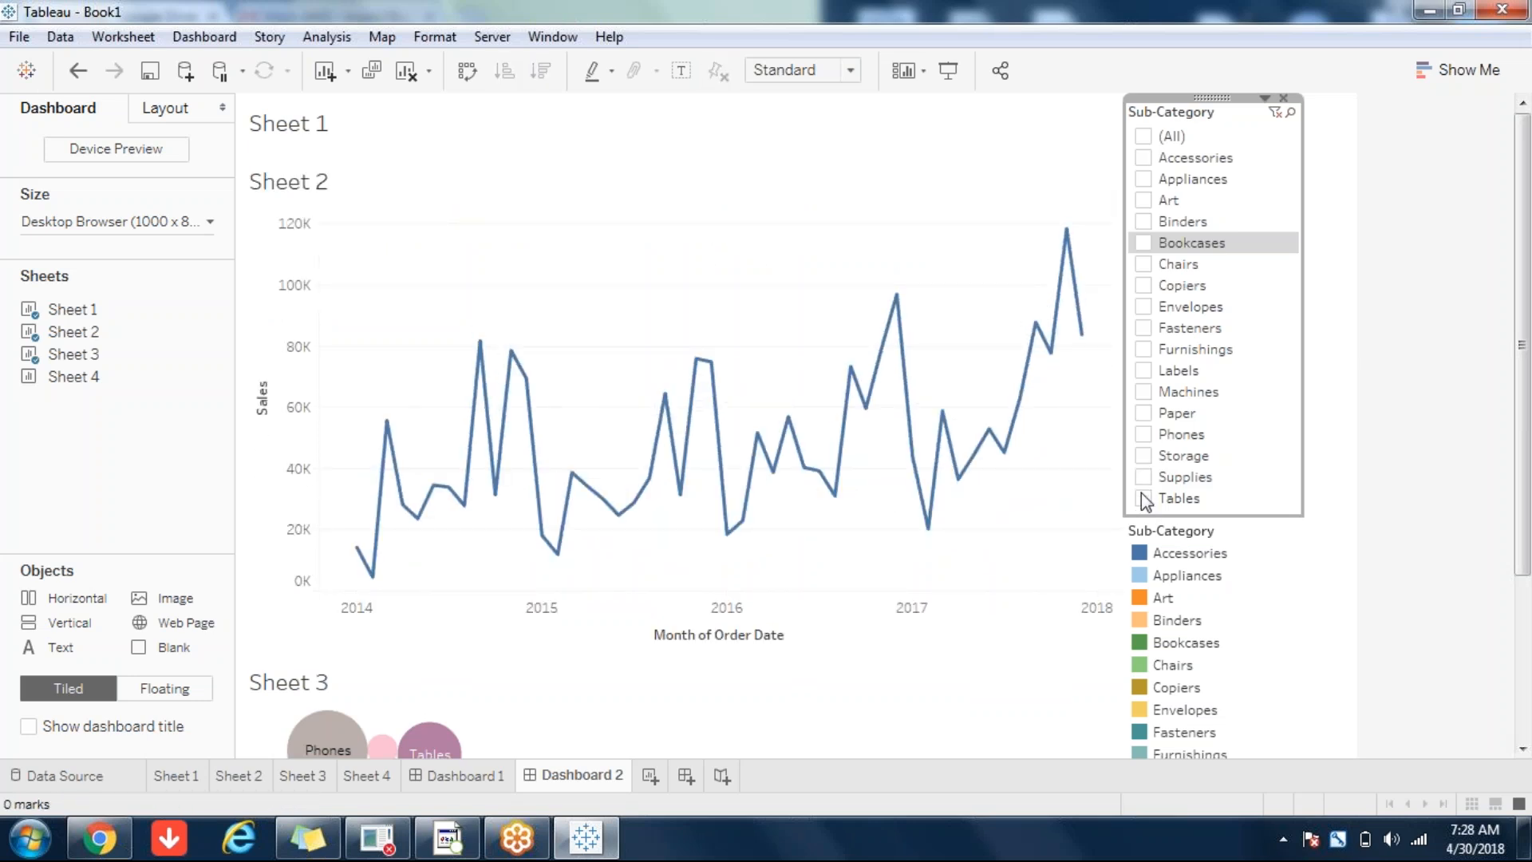
- Include Tables, Supplies, Storage, Phones, Paper and Machines again in the Sub-Category filter
click(1142, 496)
click(1149, 476)
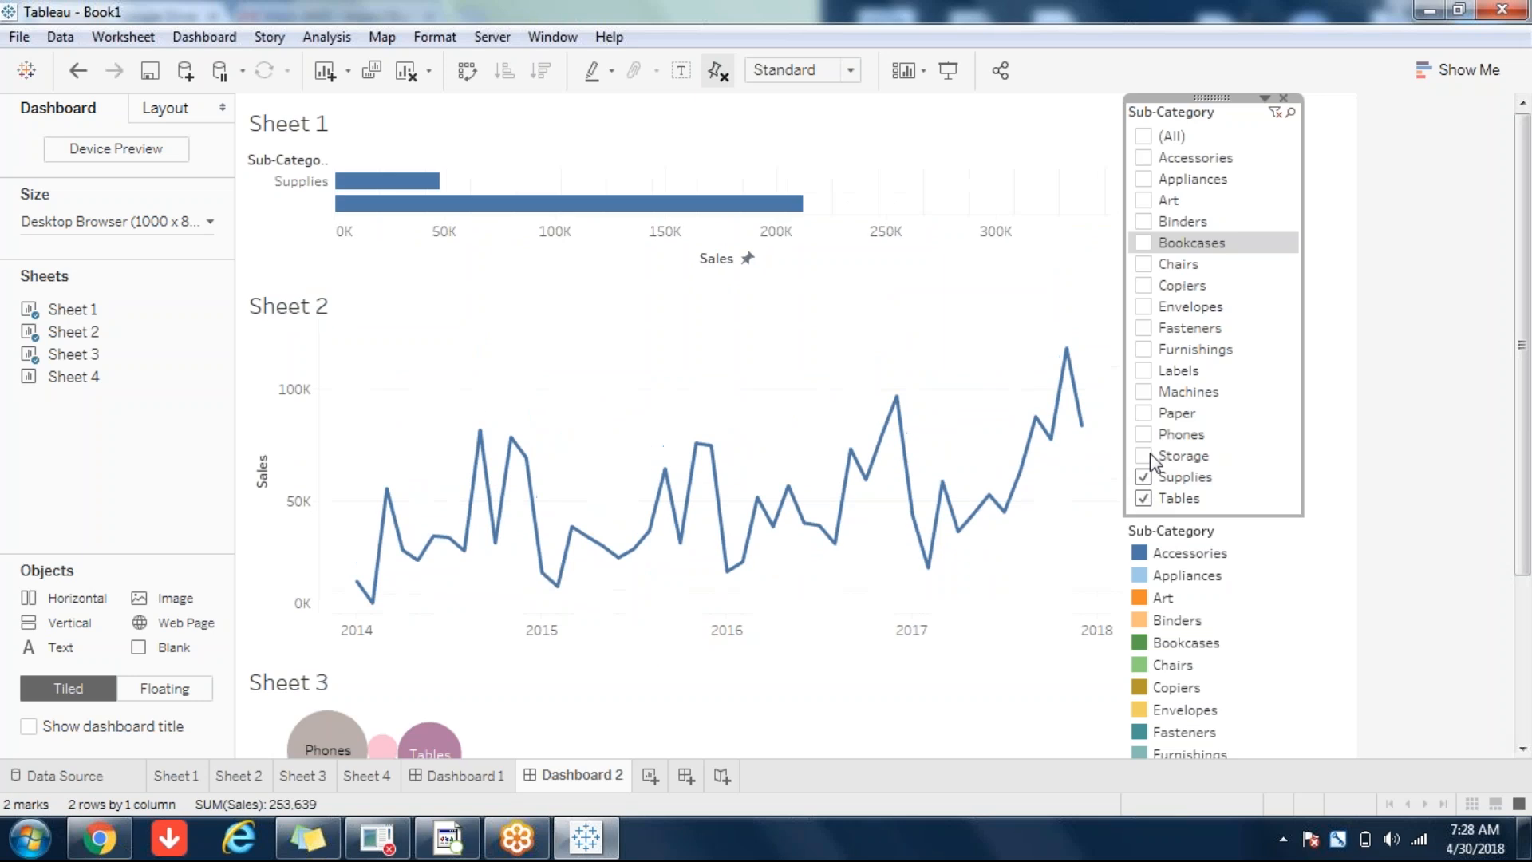
click(1149, 455)
click(1143, 434)
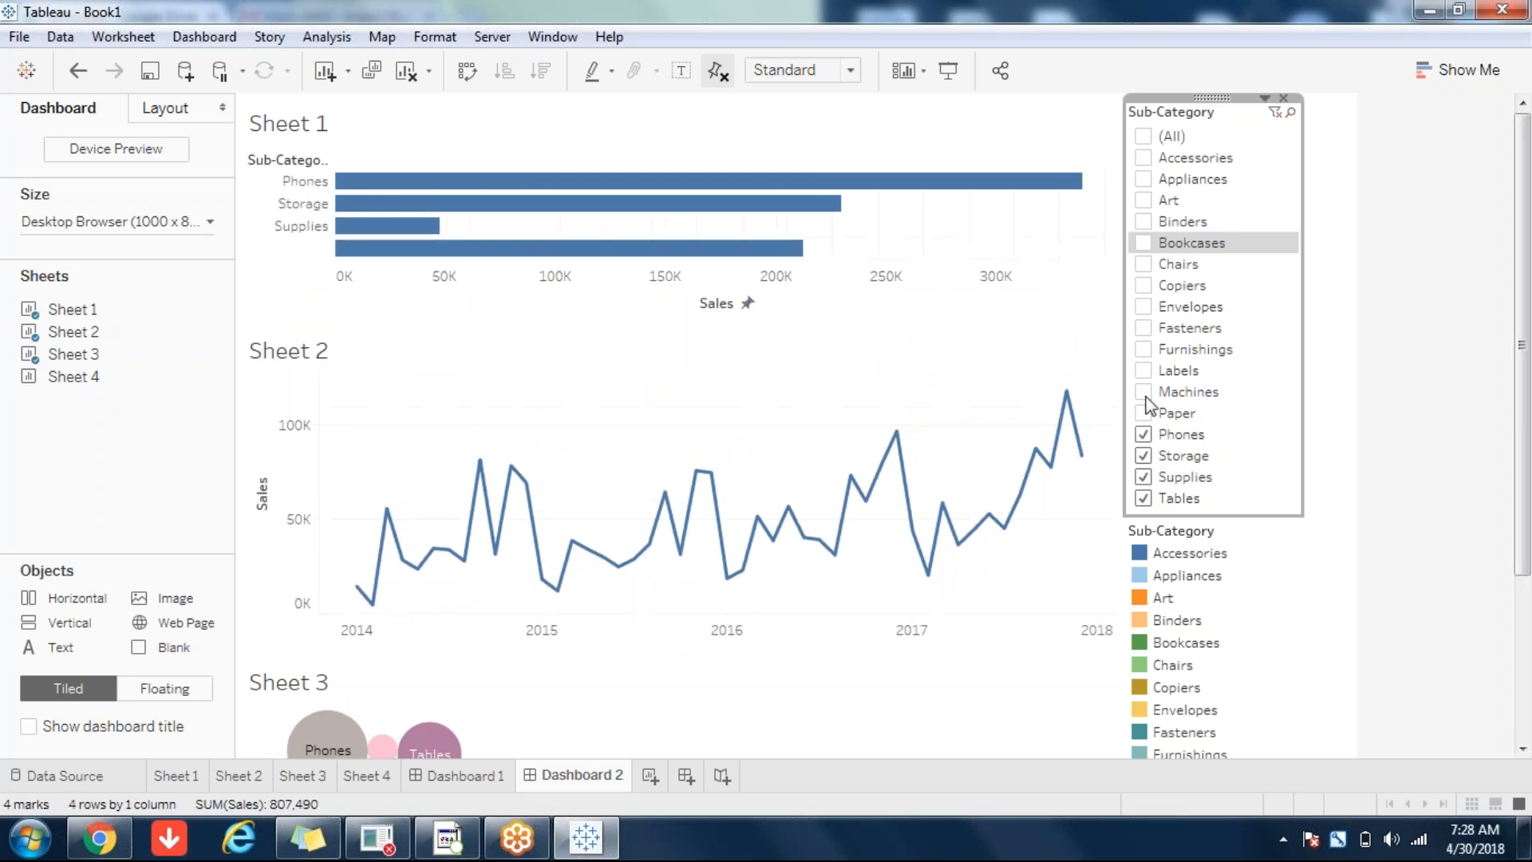
click(1144, 413)
click(1143, 392)
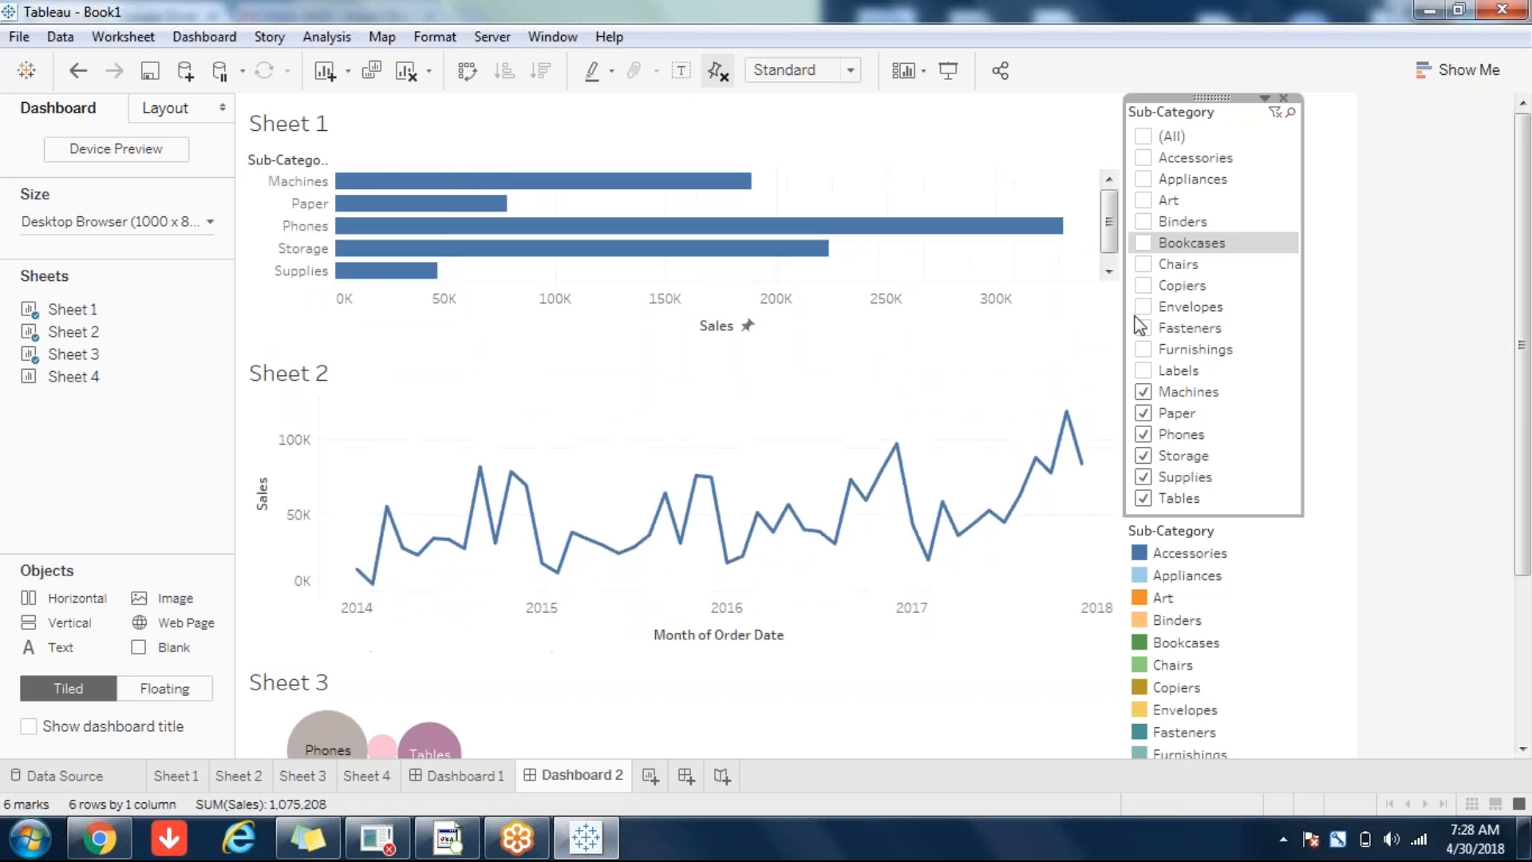
- Include all sub-categories in the filter, clear them all at once, and include them all again
click(1144, 137)
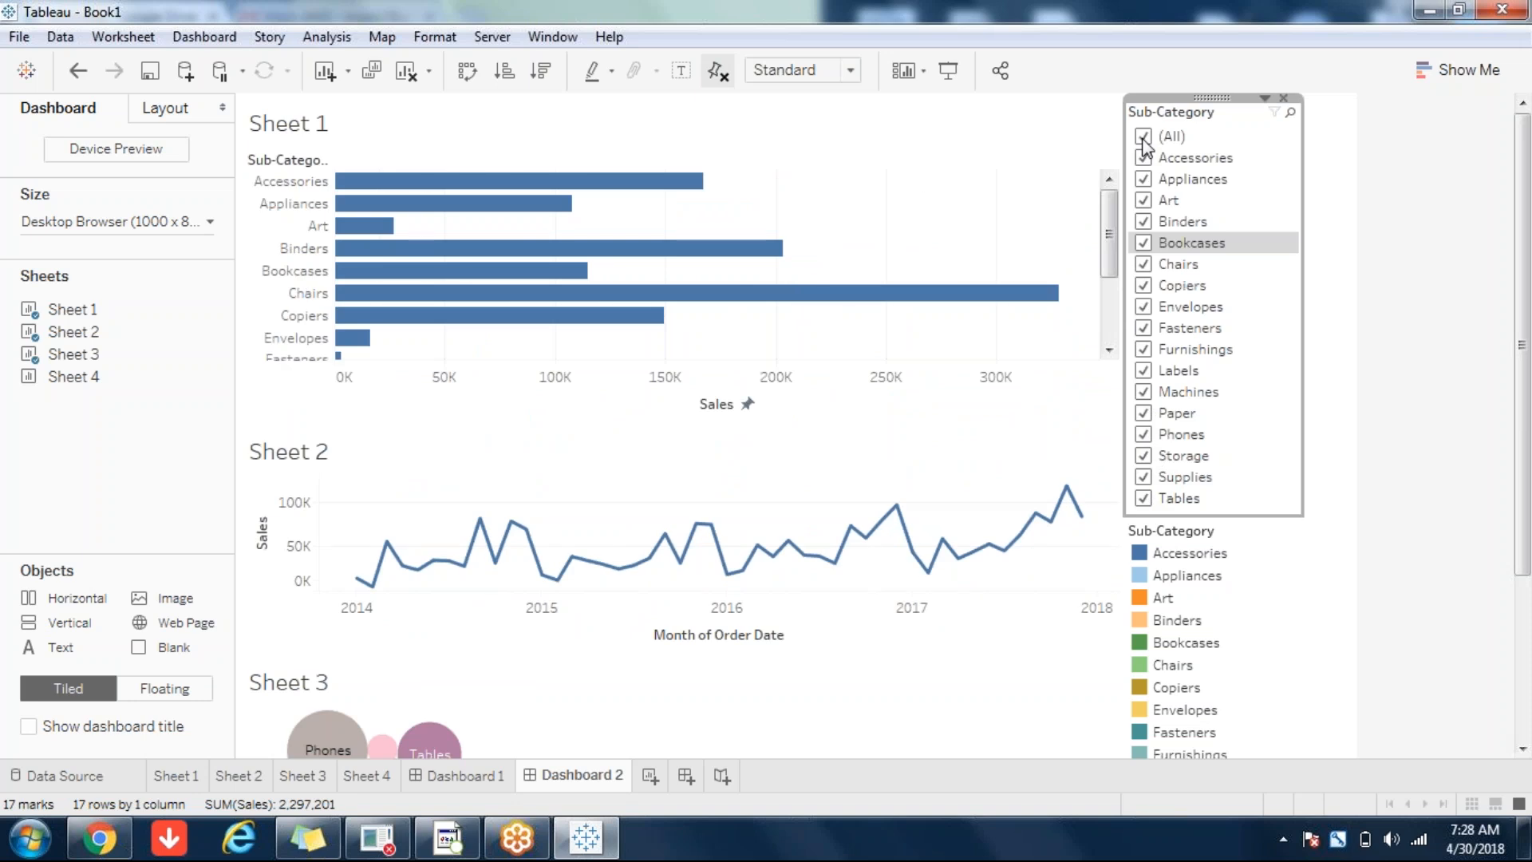
click(1144, 139)
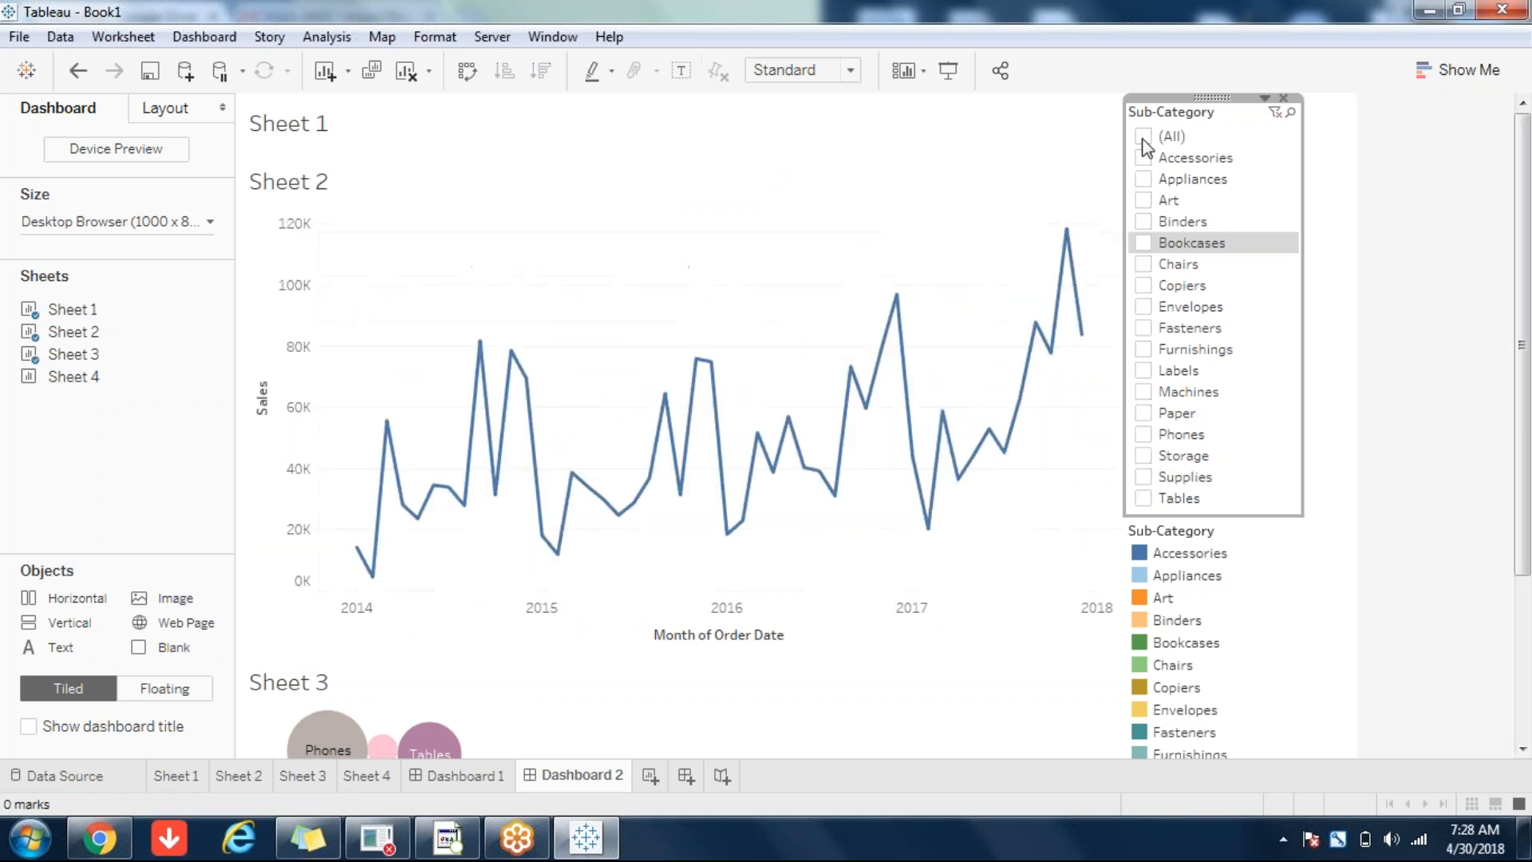
click(1144, 139)
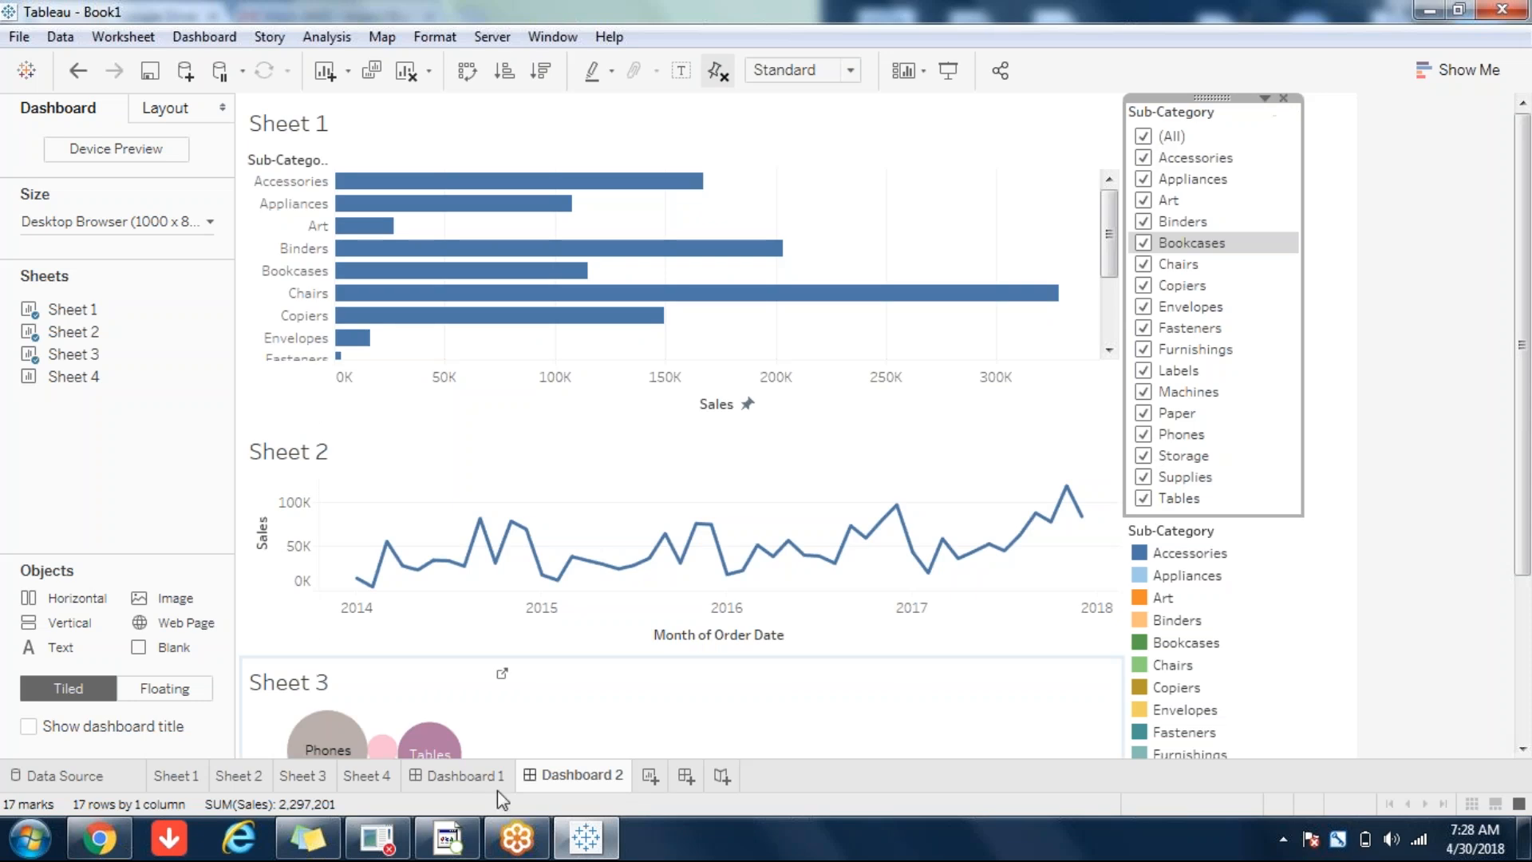
- Clear all sub-categories from Dashboard 1's Sub-Category filter and return to Dashboard 2
click(465, 780)
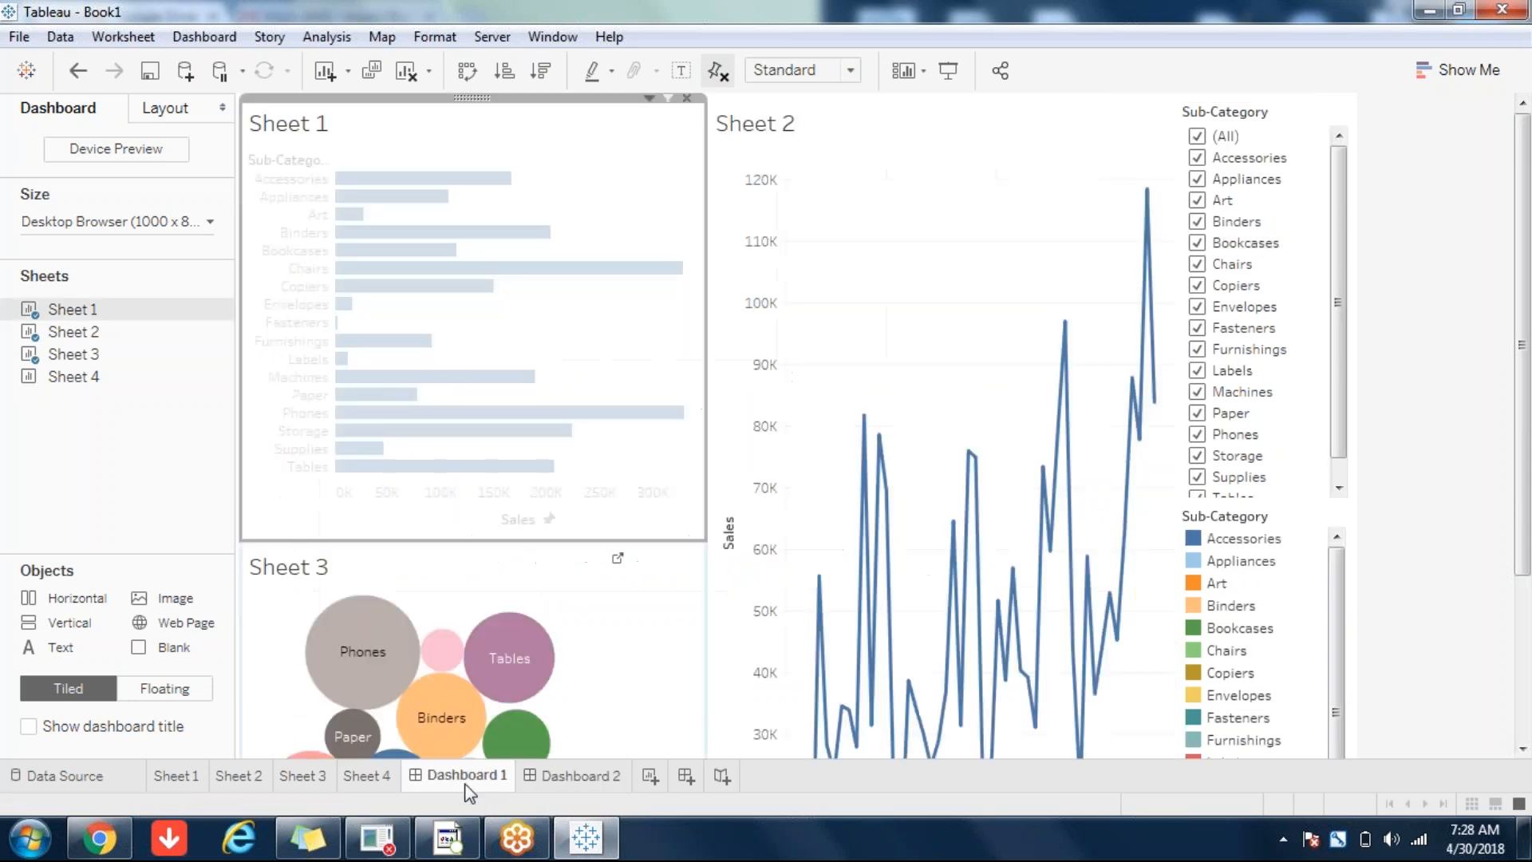
click(1198, 142)
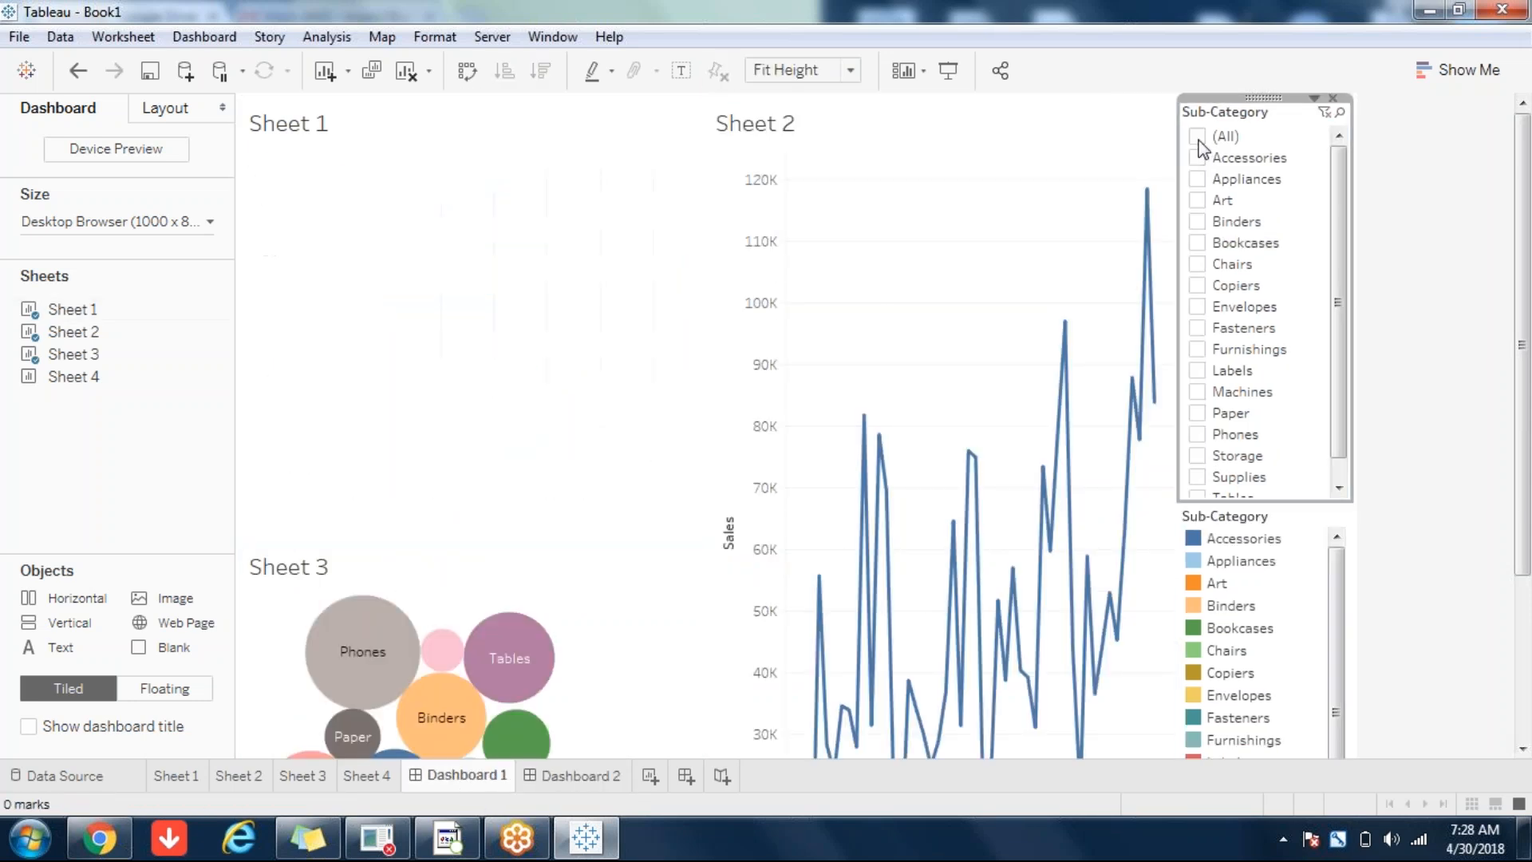
click(573, 775)
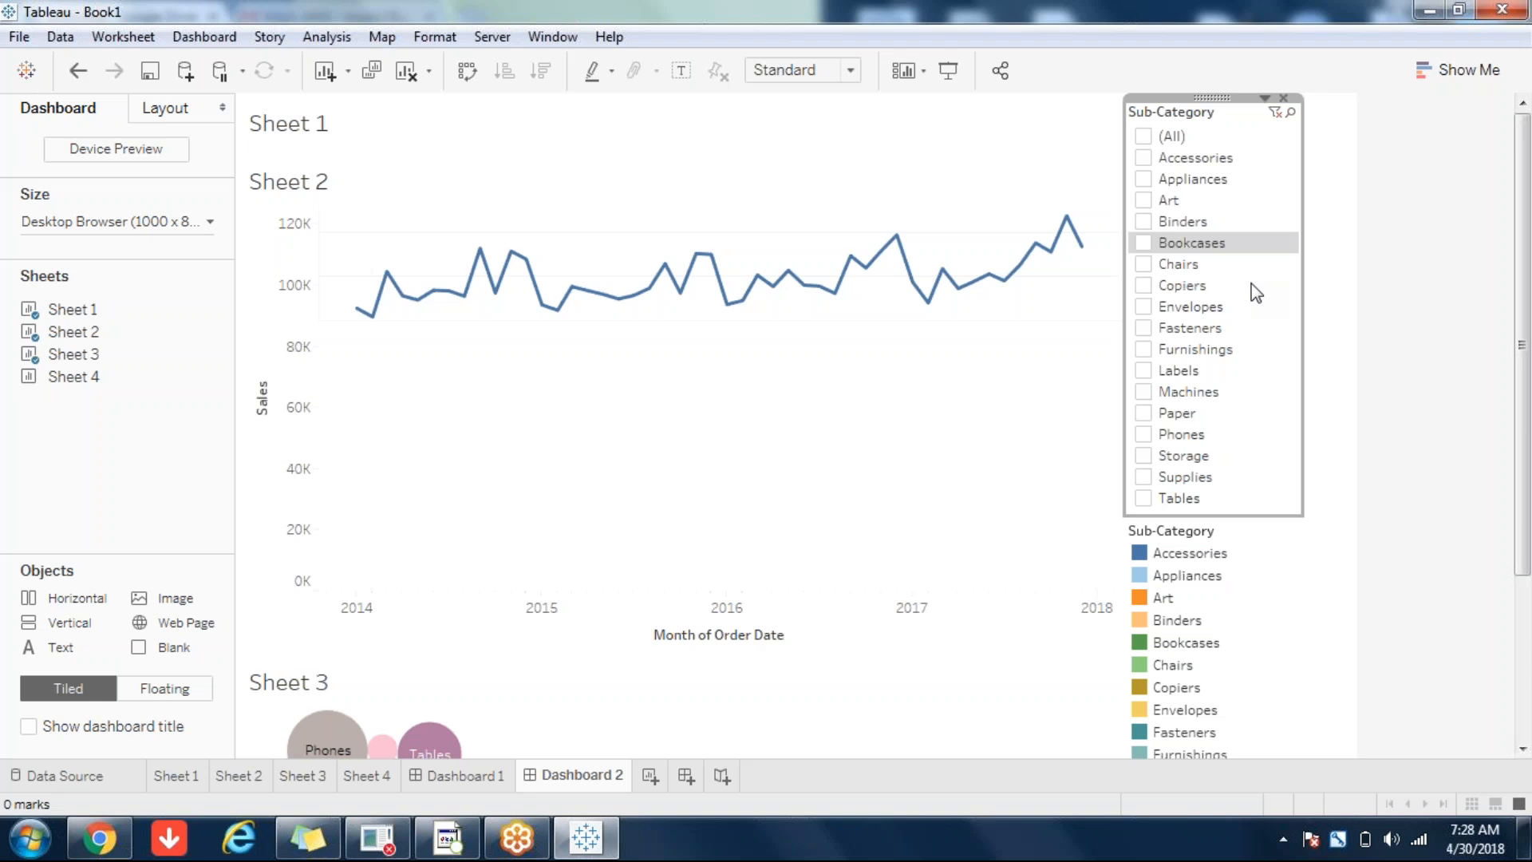
- Hide Sheet 1's title on Dashboard 2 and select the Sheet 2 chart
right_click(447, 130)
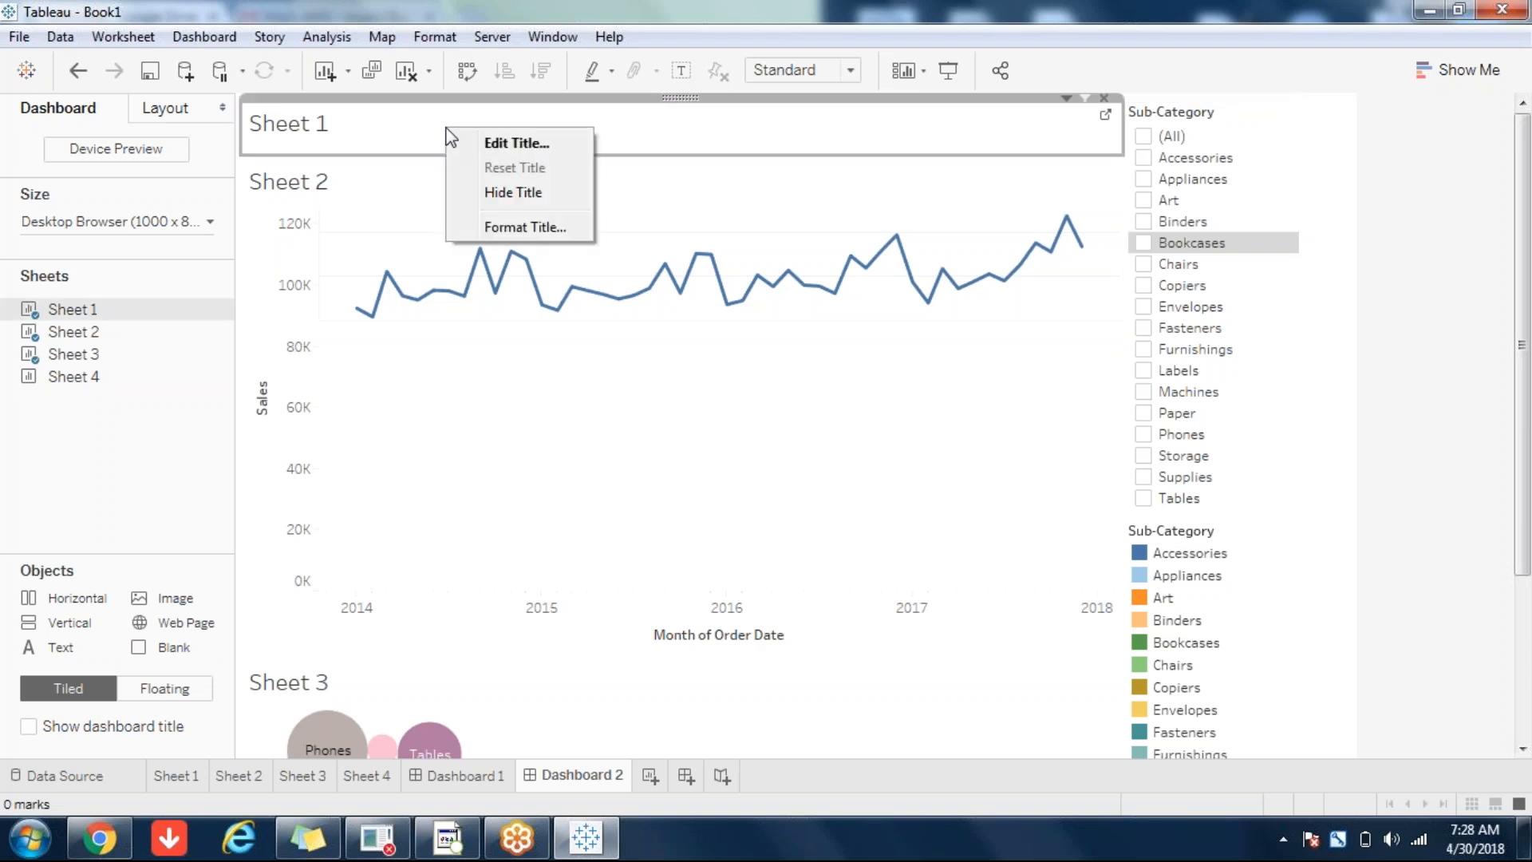
click(495, 193)
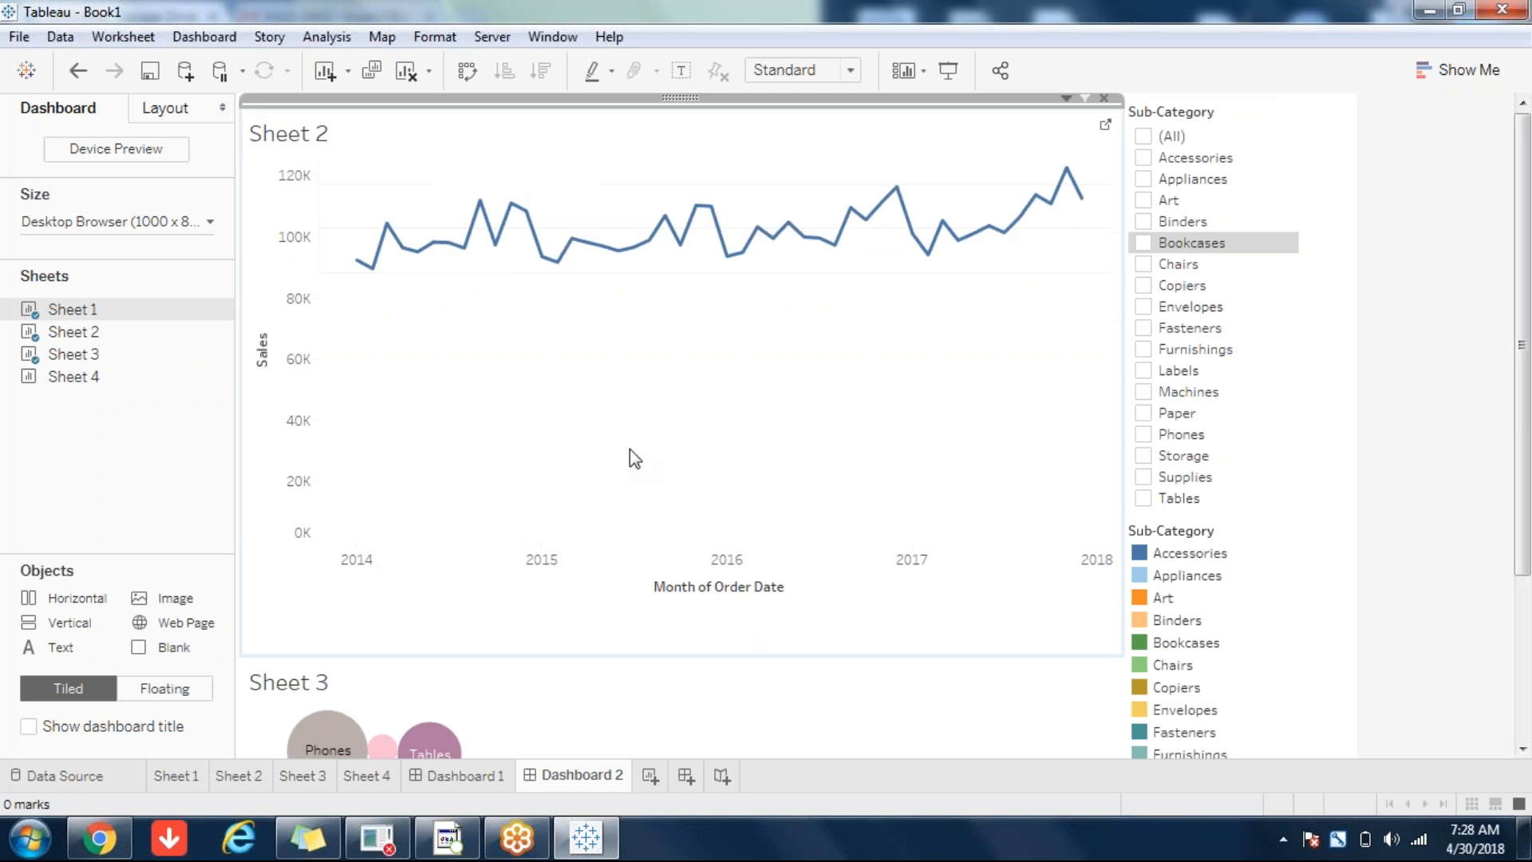
click(647, 483)
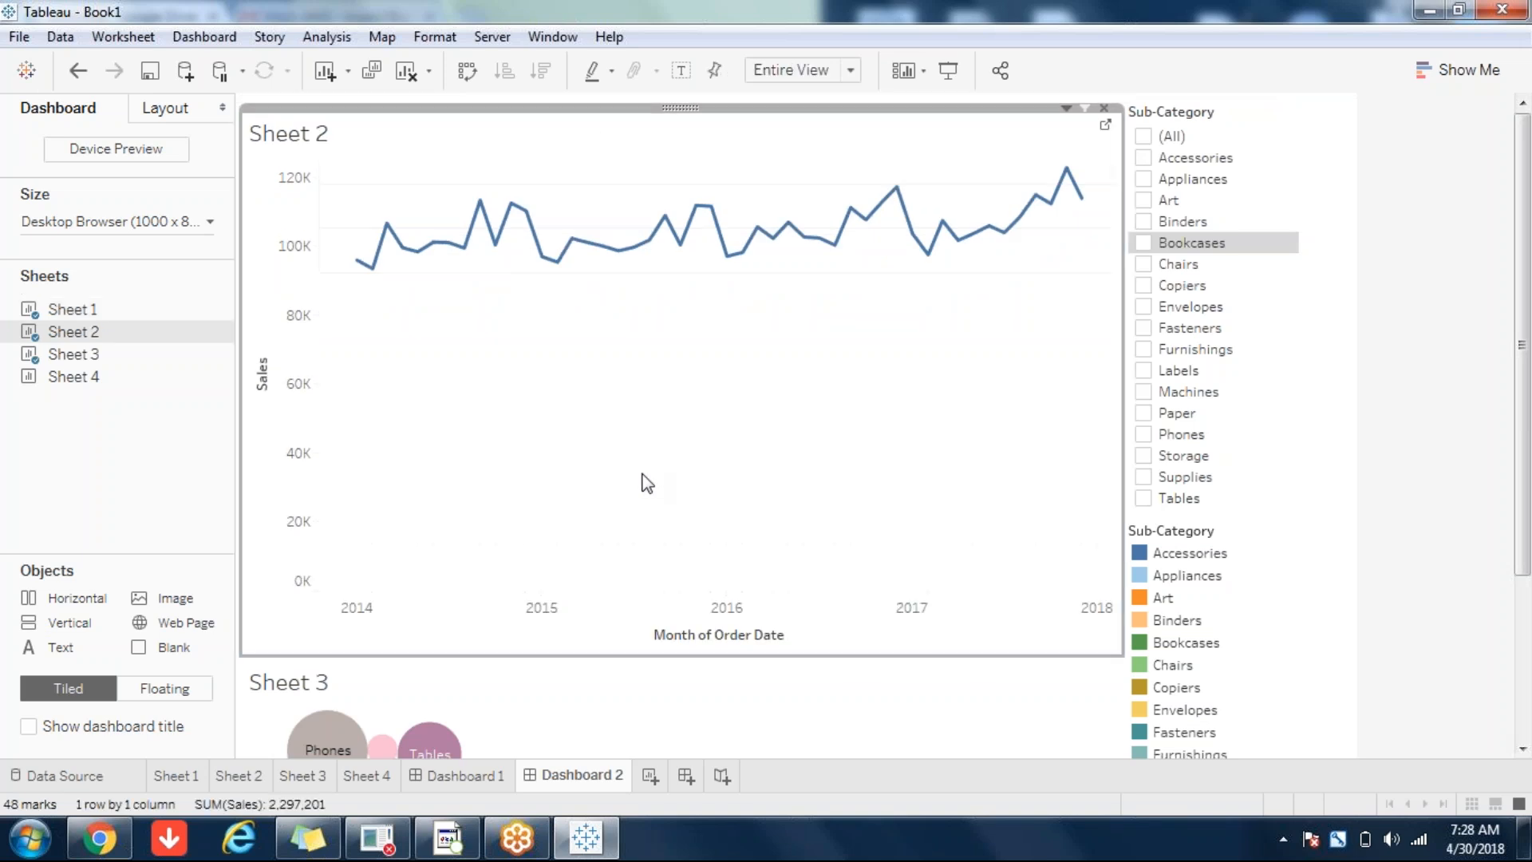
- Repeatedly include and clear all sub-categories in Dashboard 2's filter, ending with all of them included
click(1144, 137)
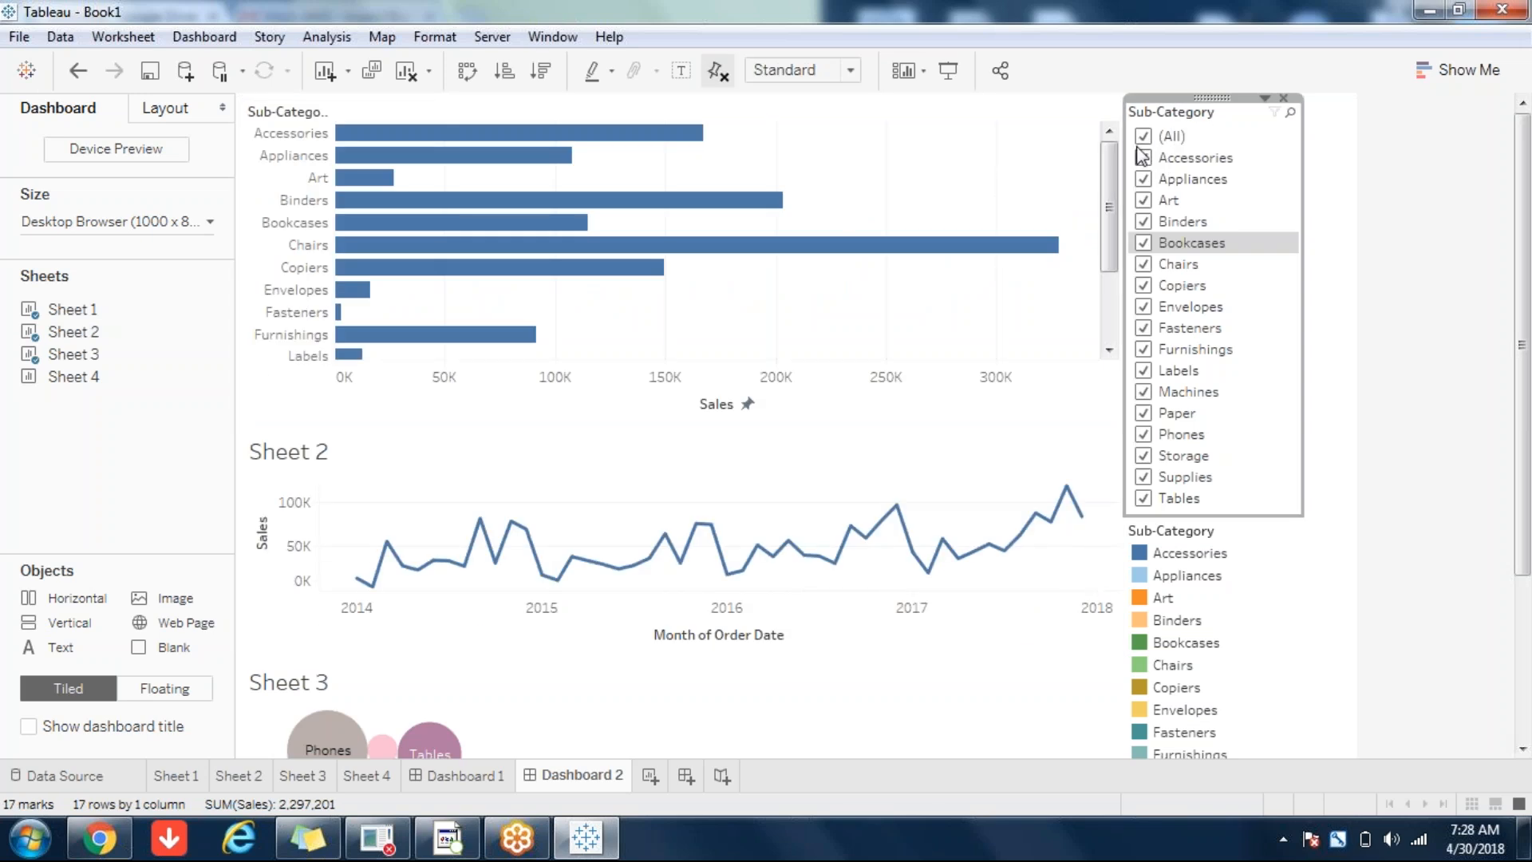
click(1143, 137)
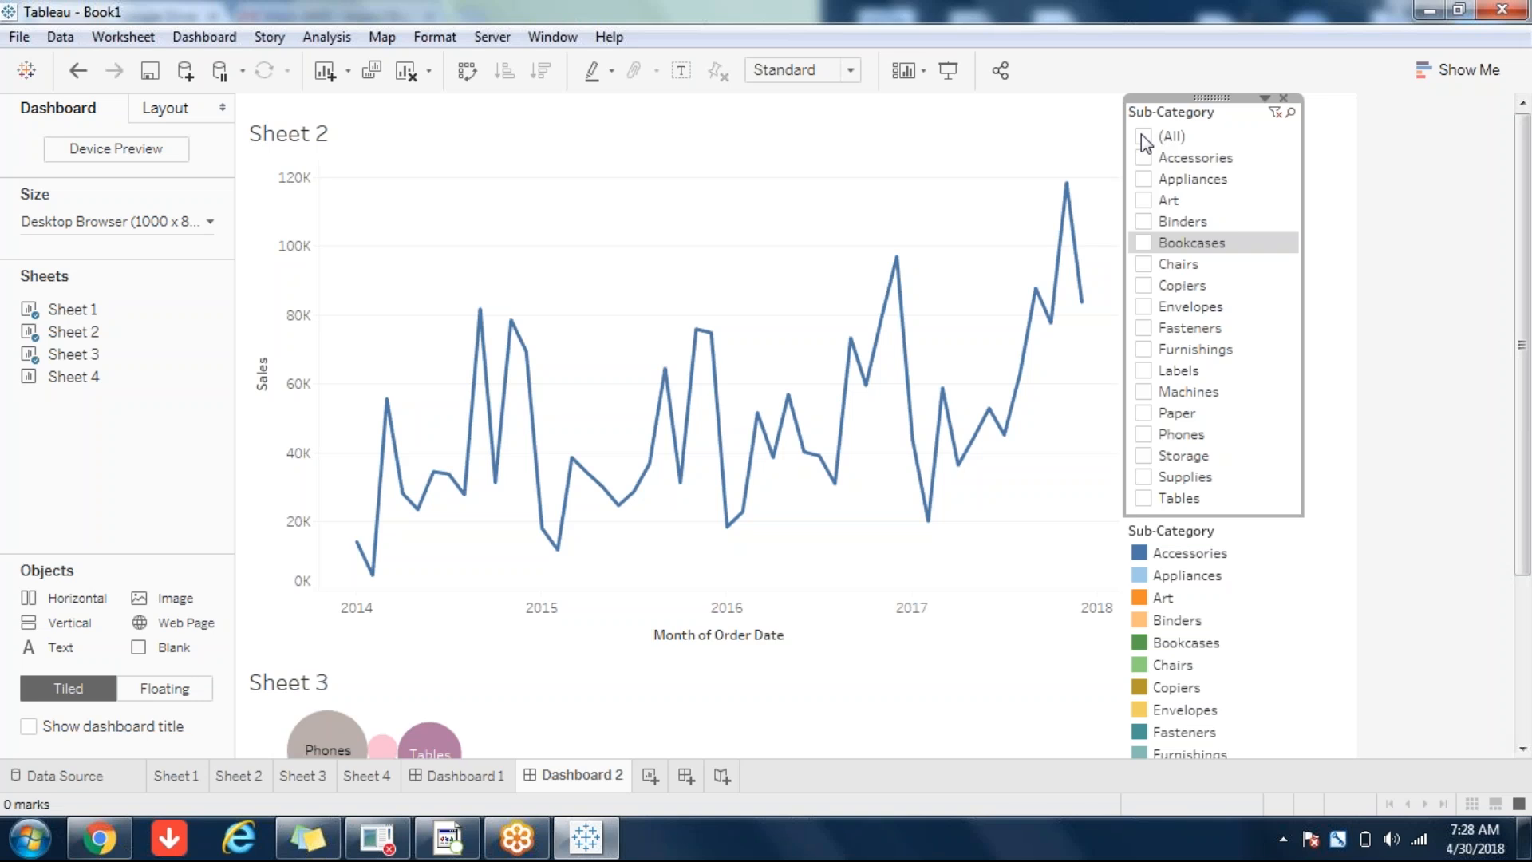
click(1143, 136)
click(1144, 136)
click(1142, 137)
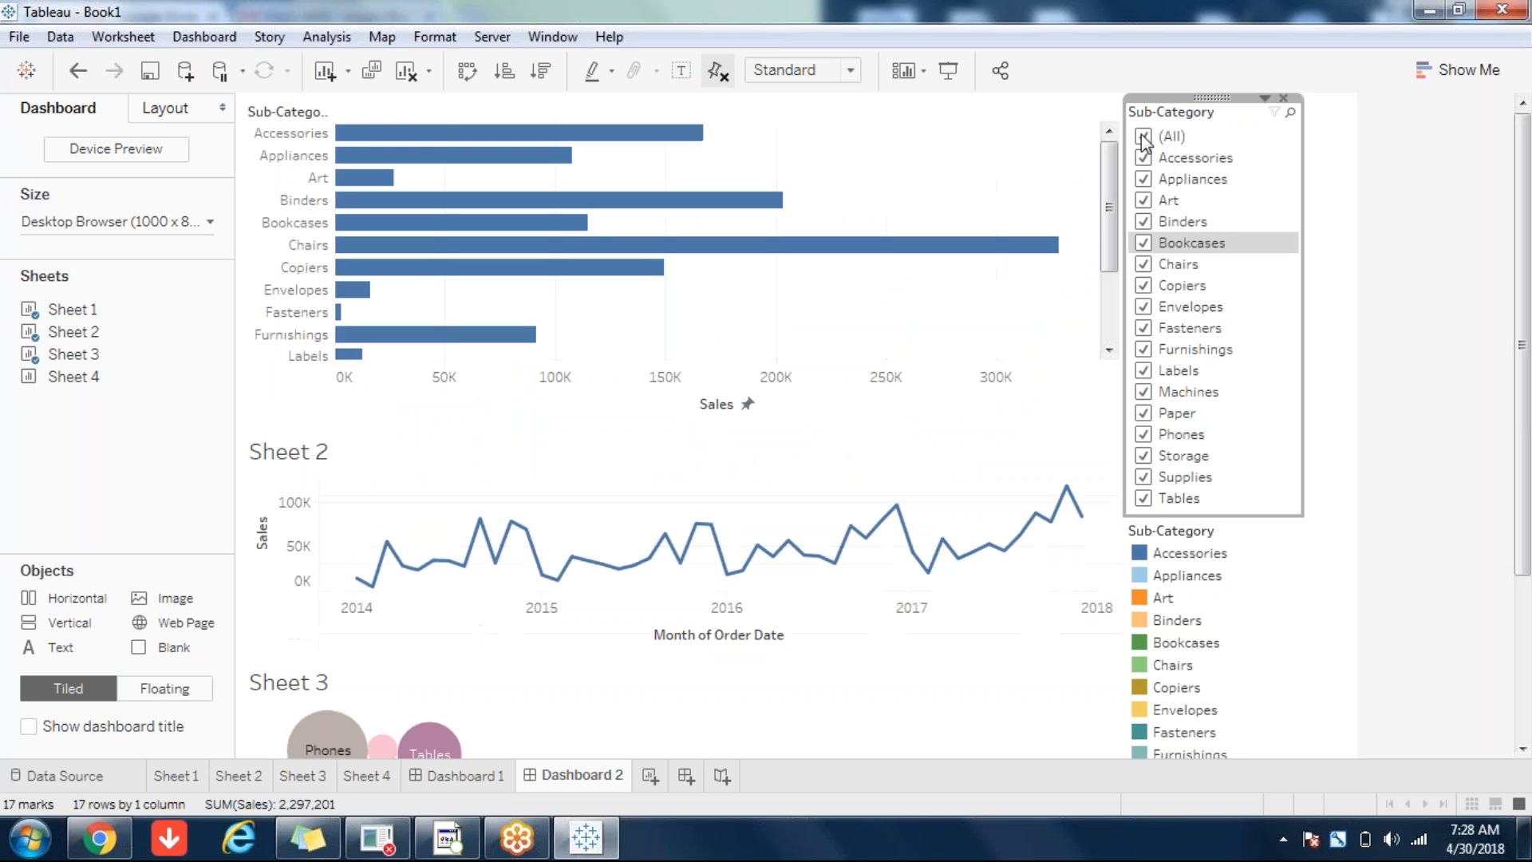
click(1142, 137)
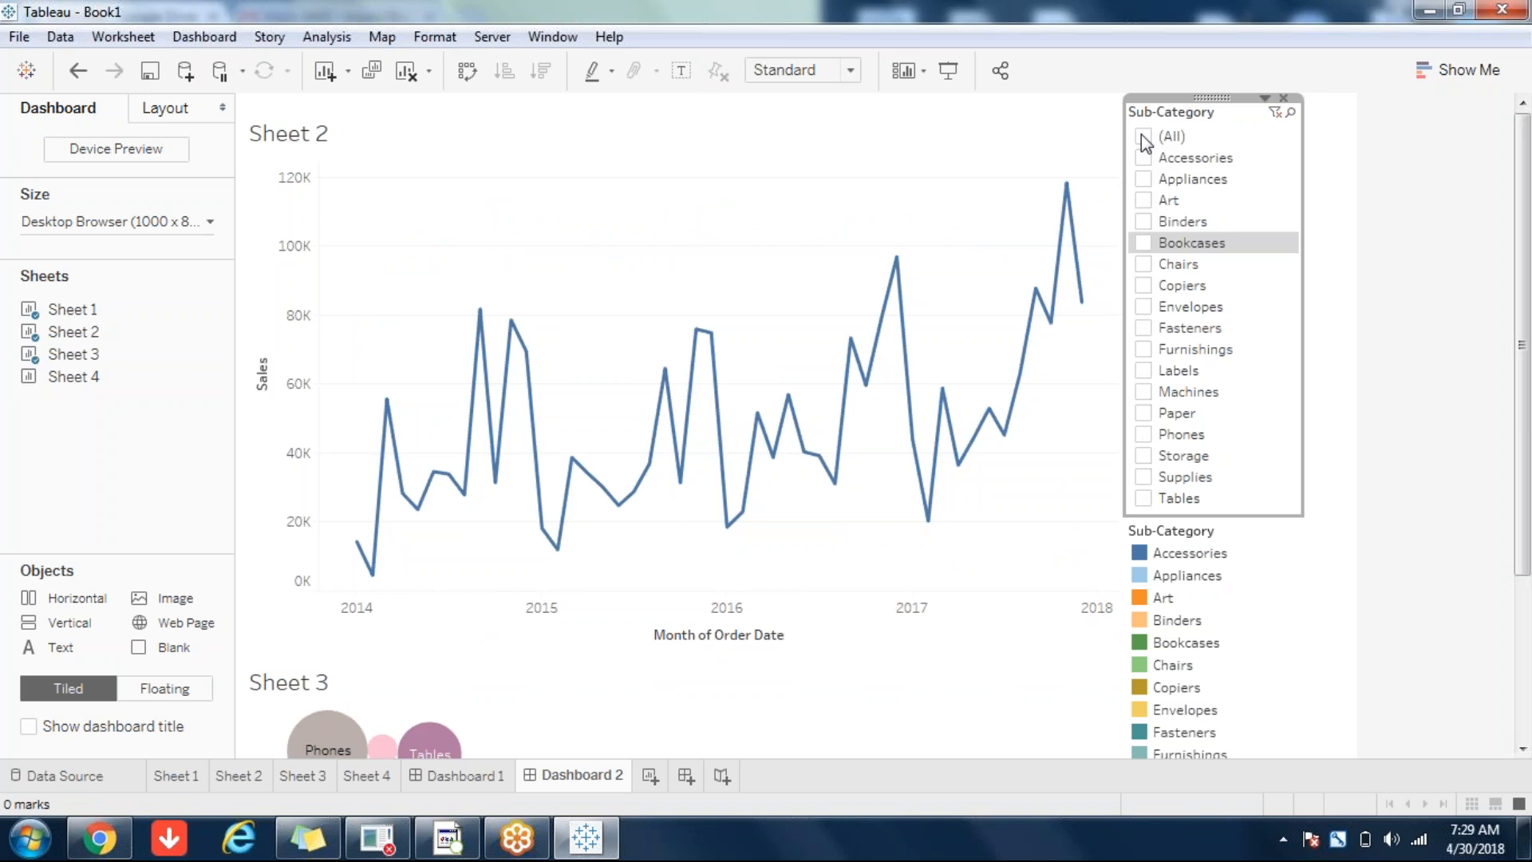
click(1143, 137)
click(1142, 136)
click(1143, 136)
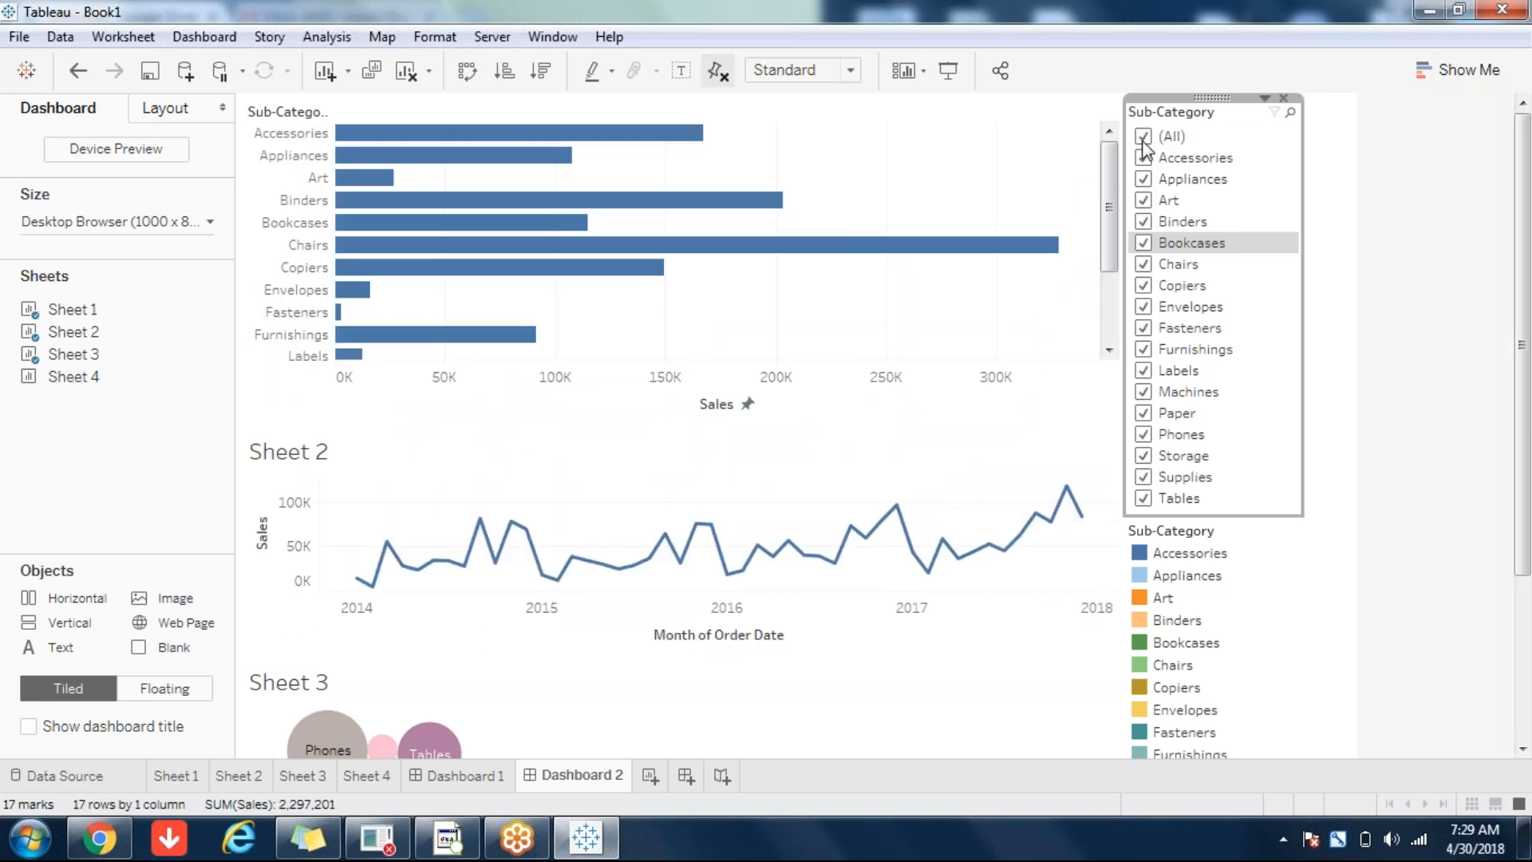
- Restrict the Sub-Category filter to Binders and Bookcases only
click(1143, 137)
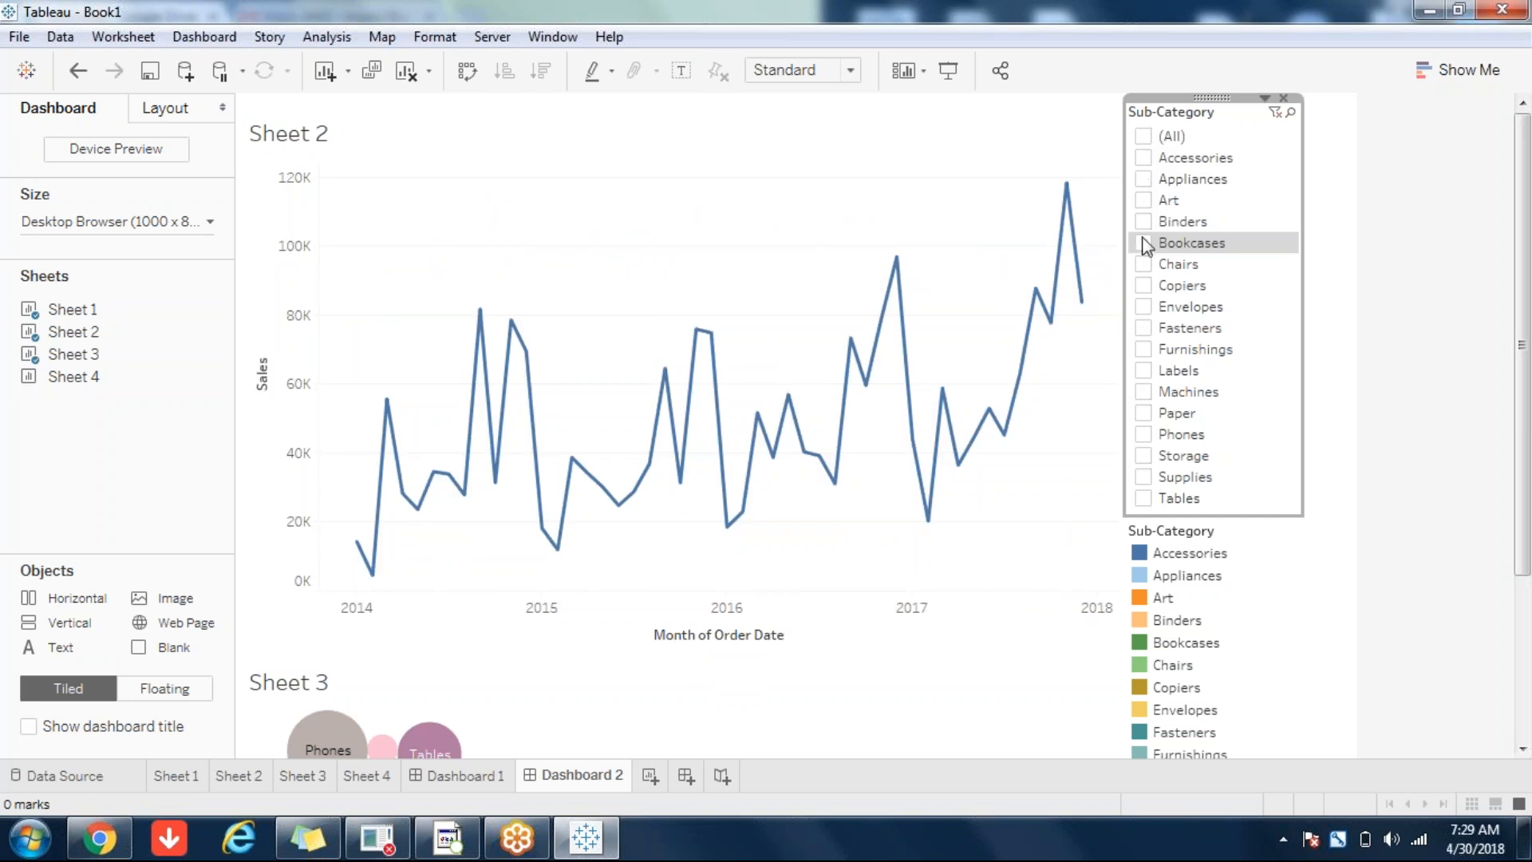
click(1144, 221)
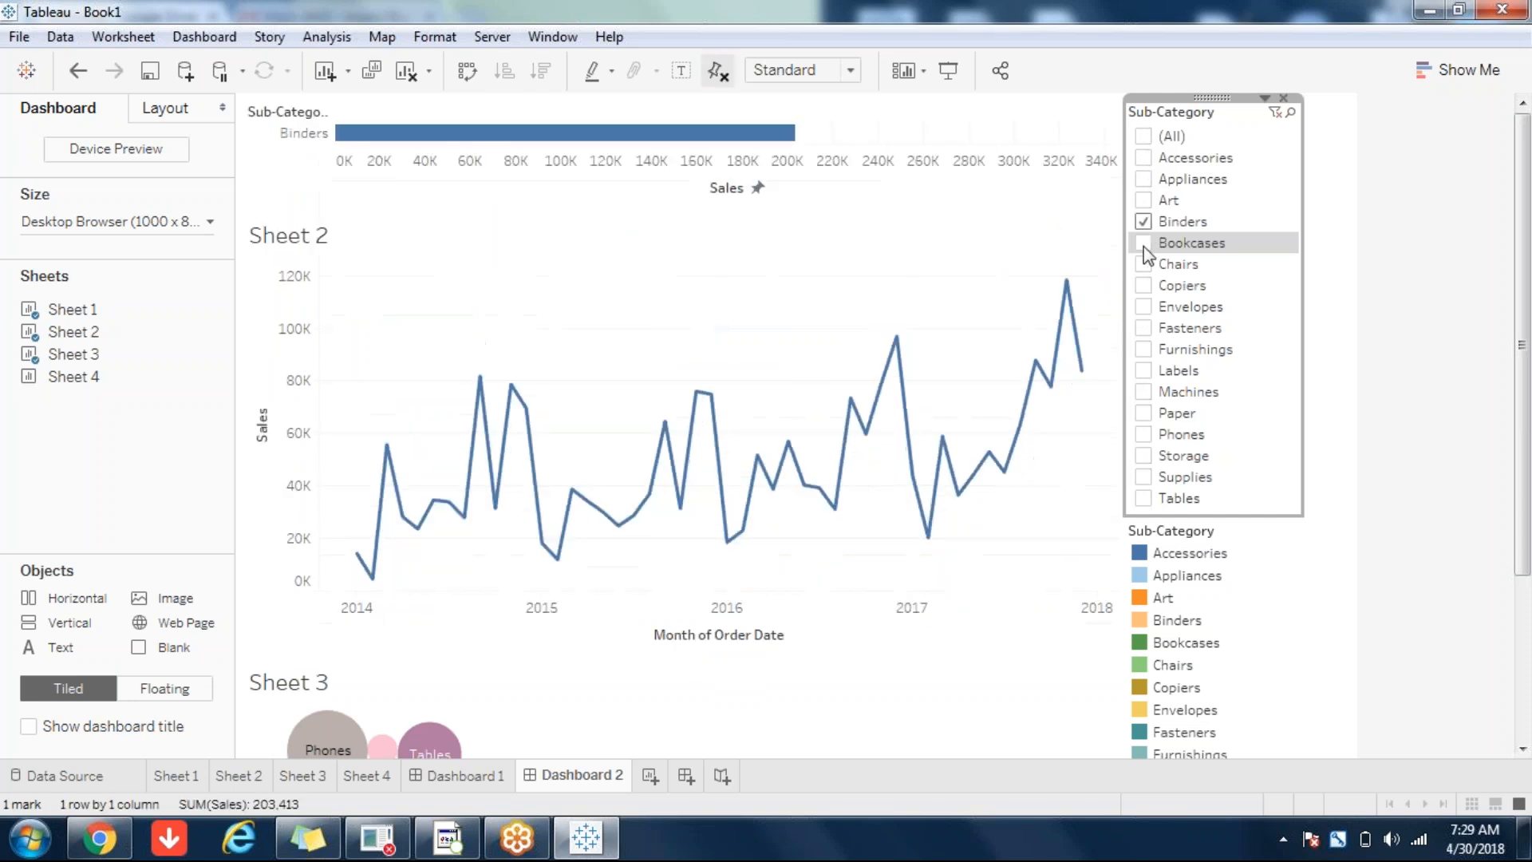
click(1144, 242)
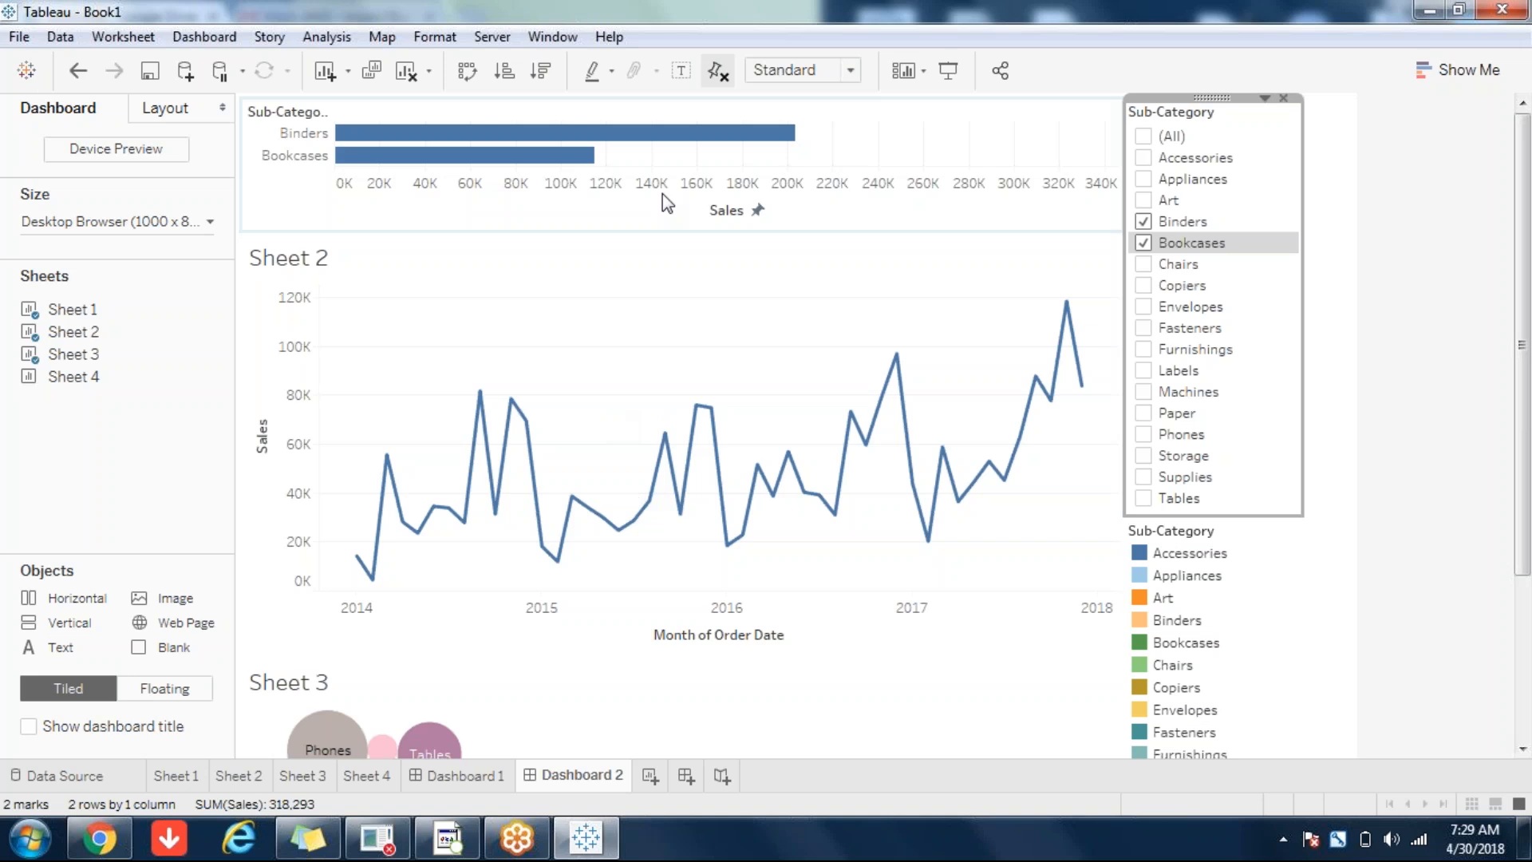
- Include all sub-categories in Dashboard 1's filter, clear them all again, and return to Dashboard 2
click(444, 779)
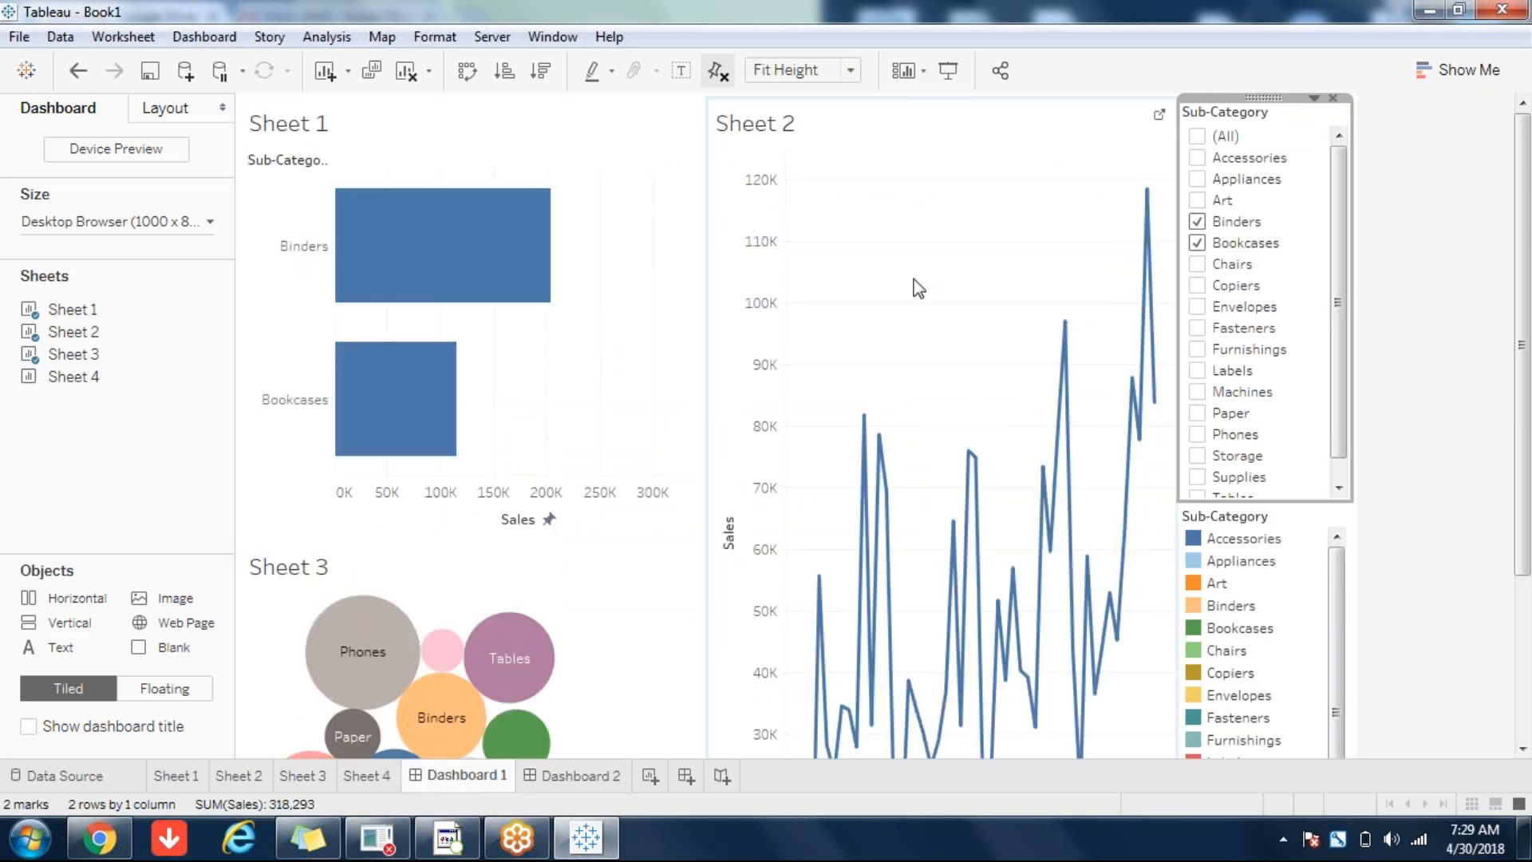
click(1197, 138)
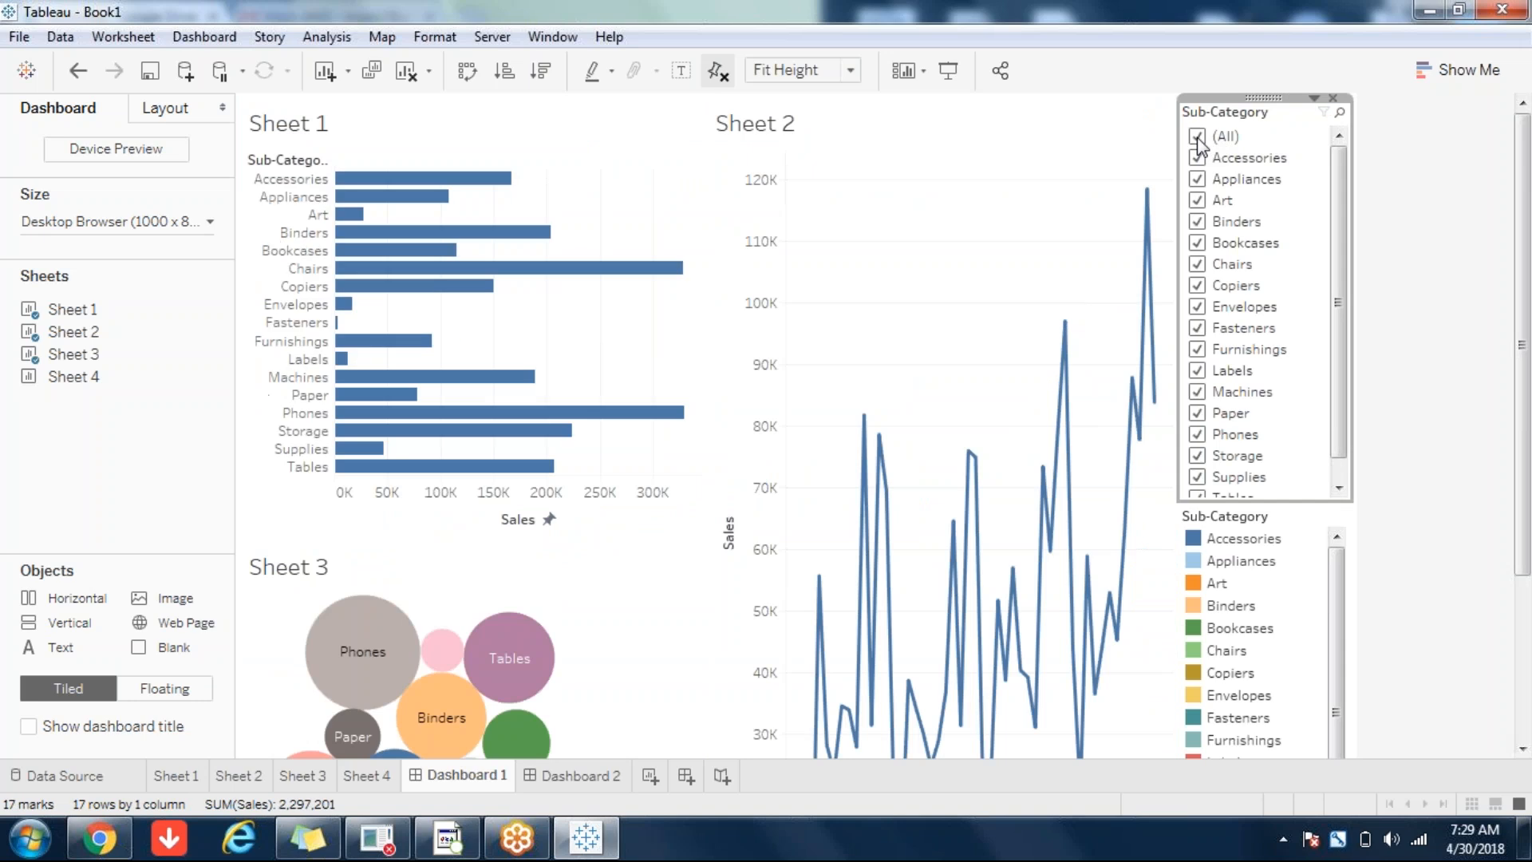
click(1197, 137)
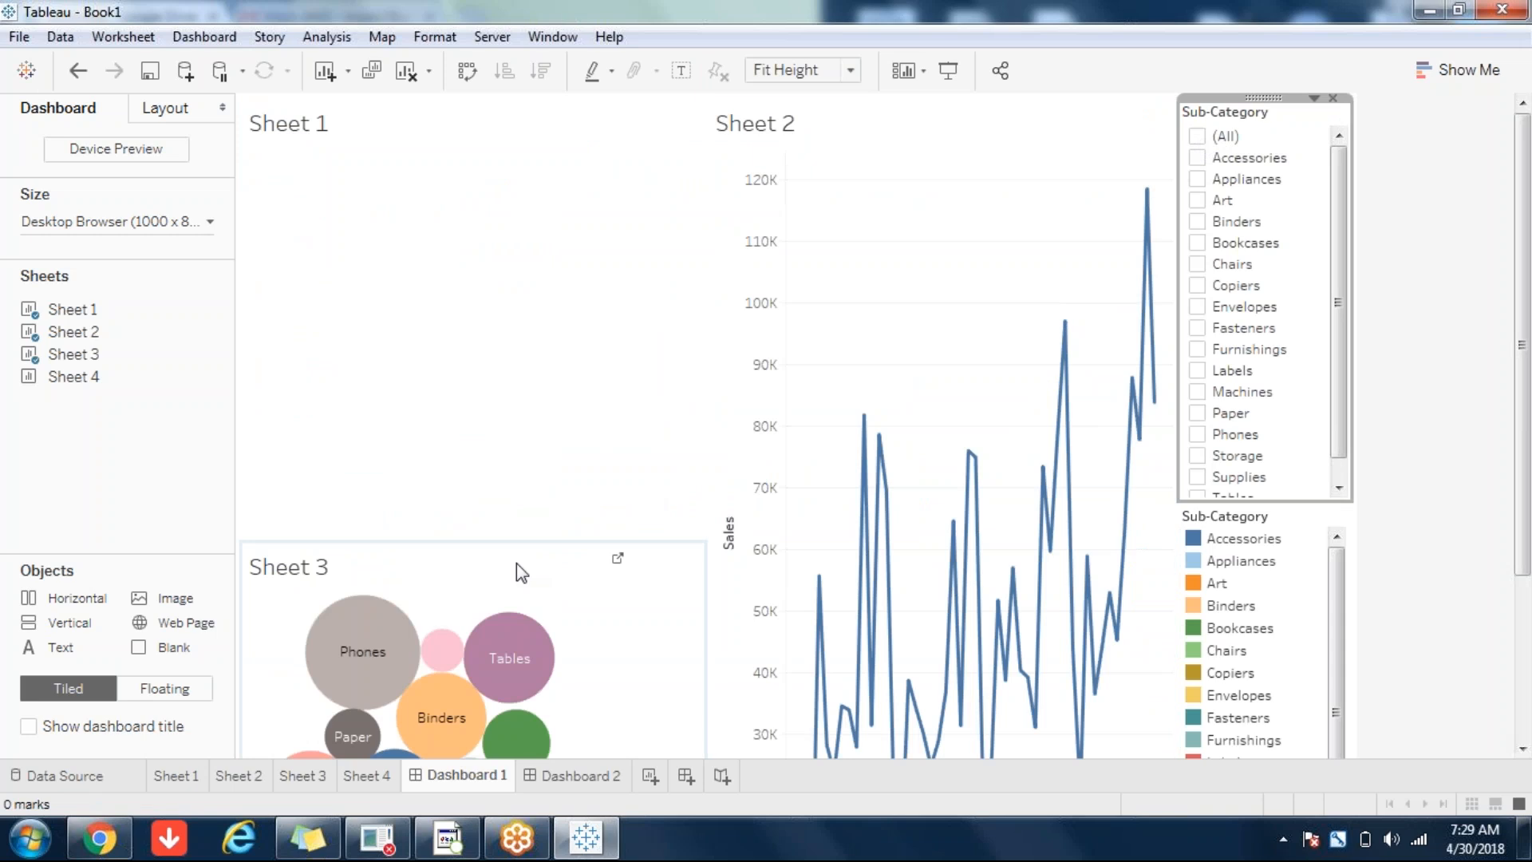
click(574, 775)
- Examine Sheet 2's dashboard options and the layout properties of Dashboard 2 and Sheet 2
click(859, 191)
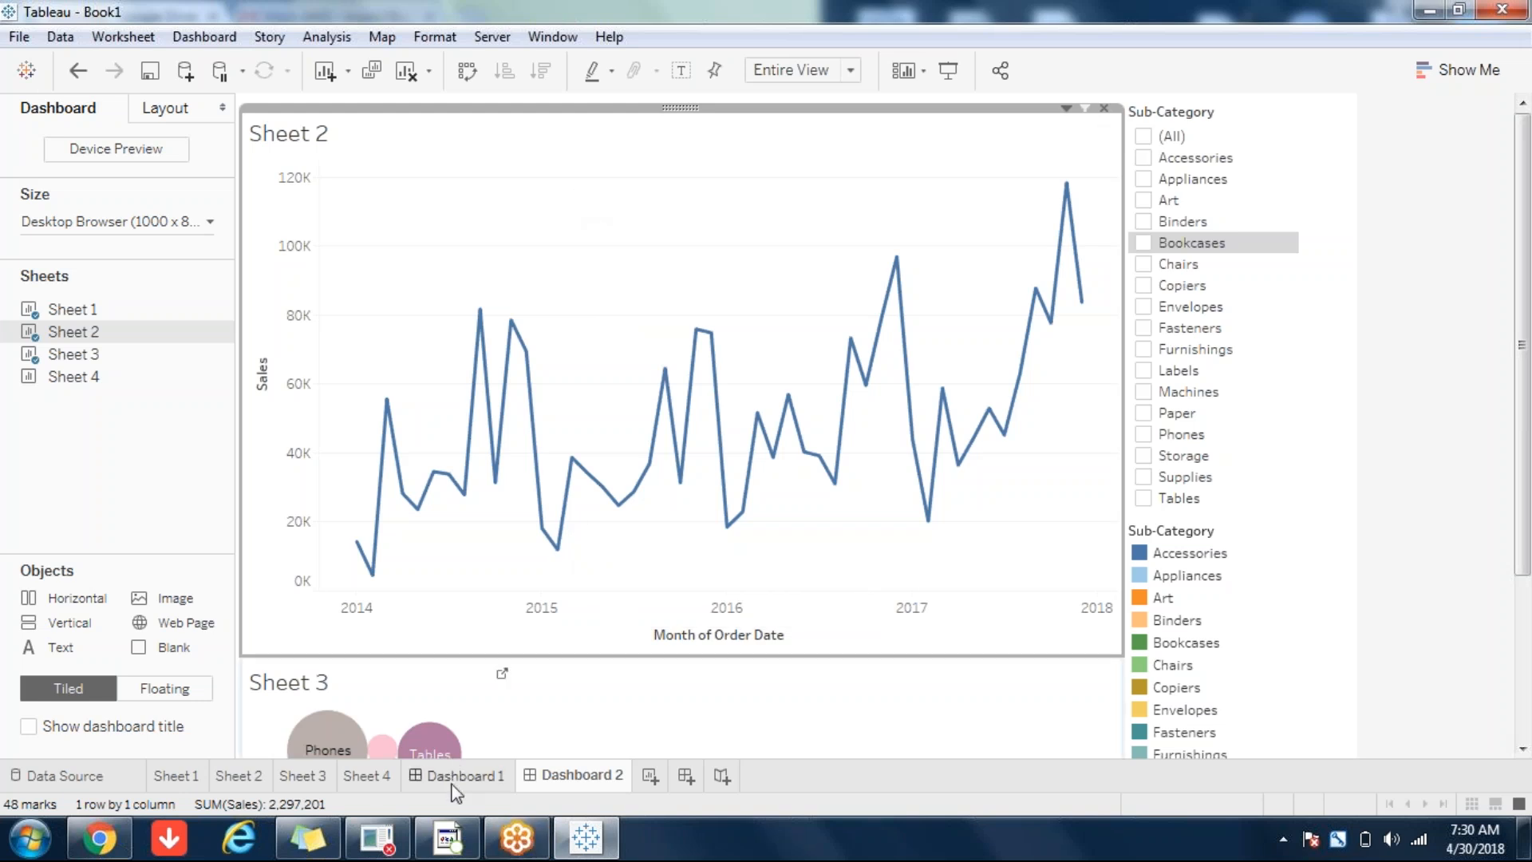
mouse_move(452, 784)
click(1066, 108)
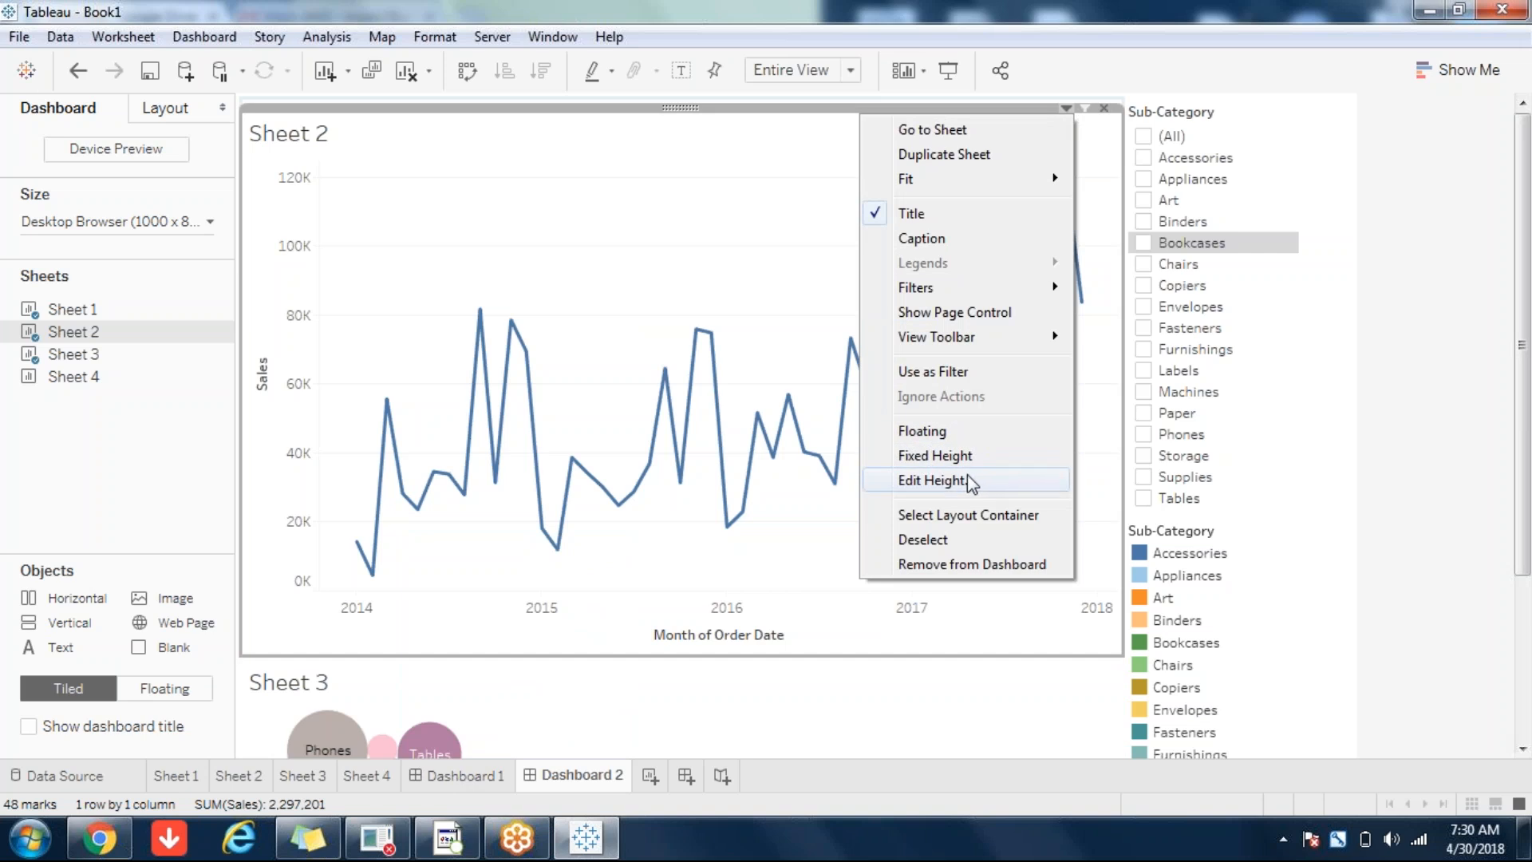
click(680, 277)
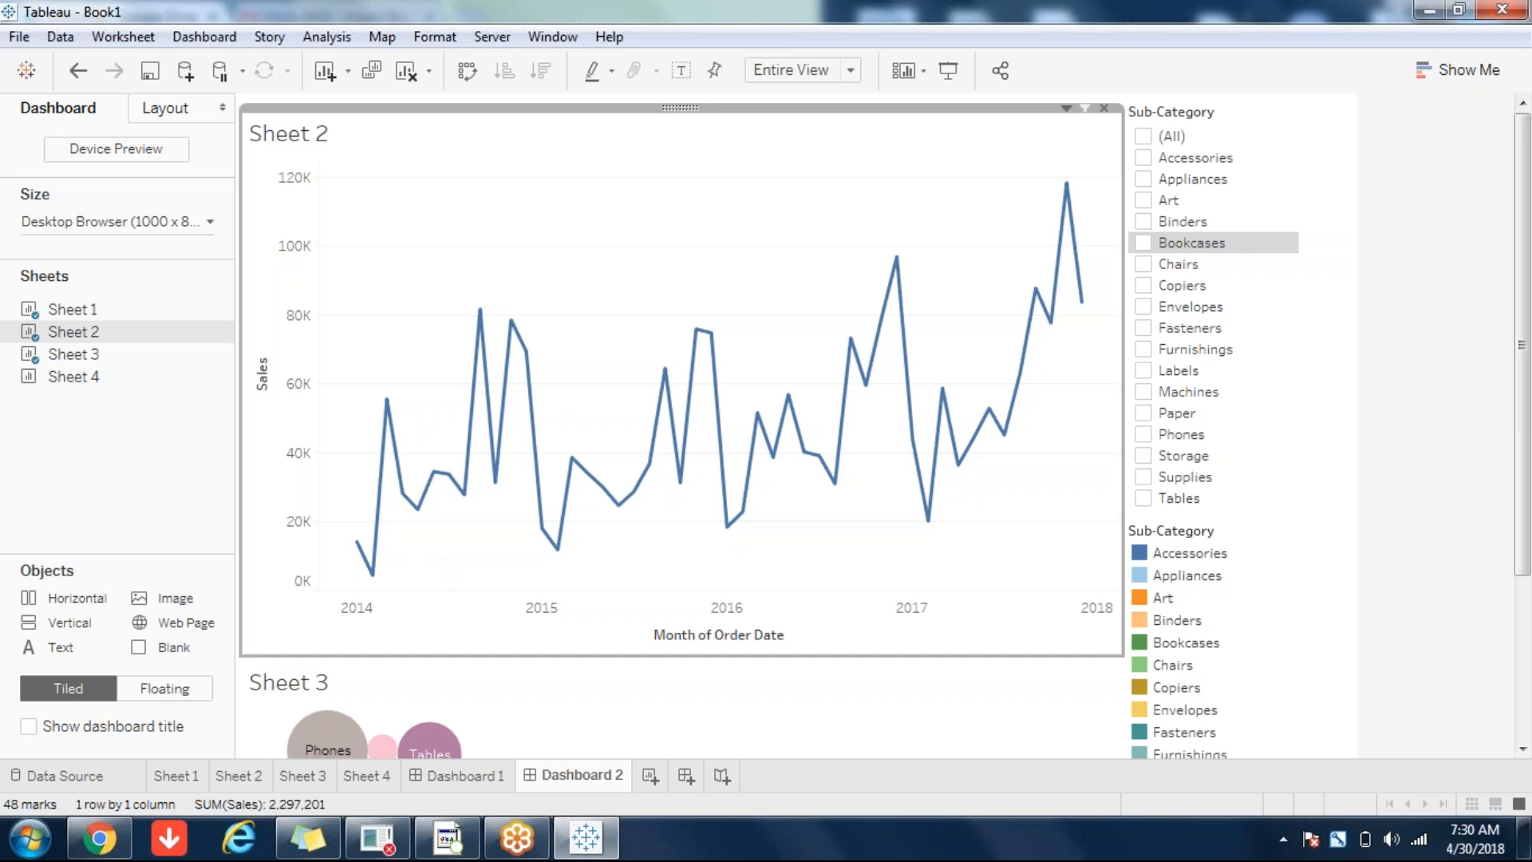
click(115, 434)
click(168, 112)
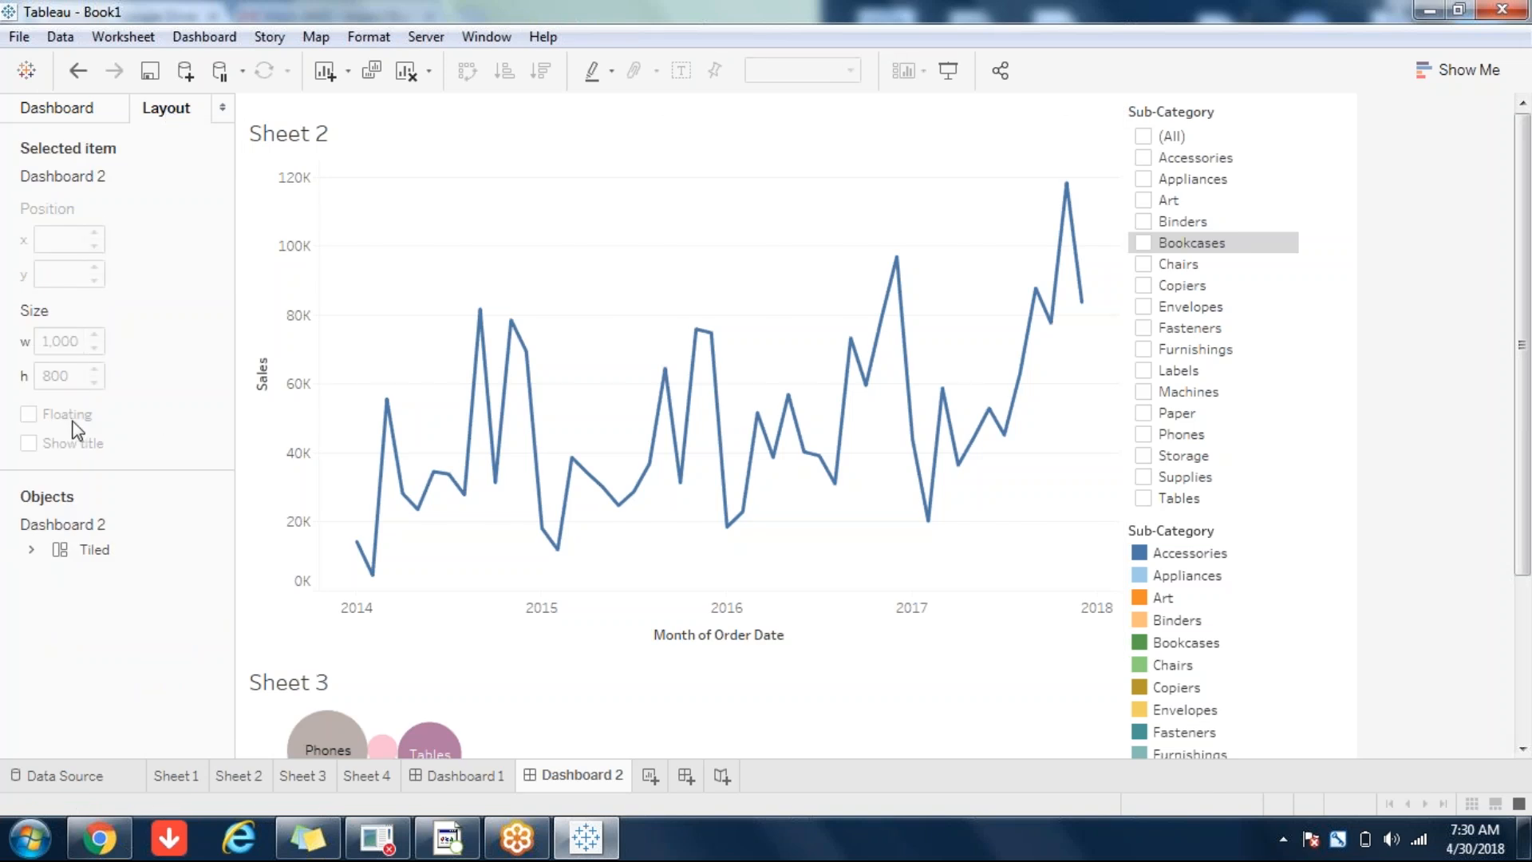
click(88, 105)
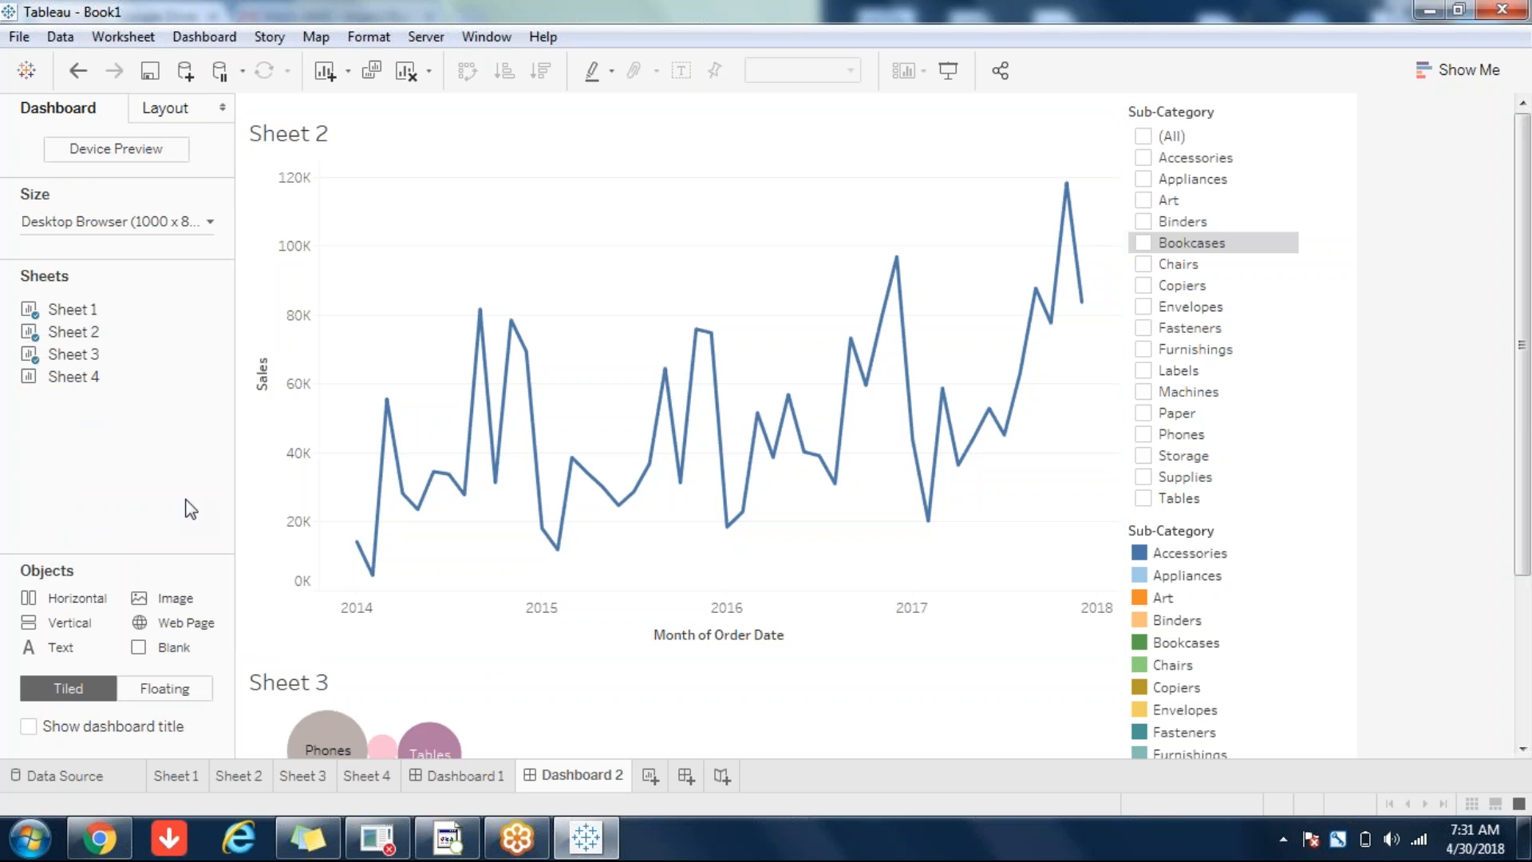
click(160, 107)
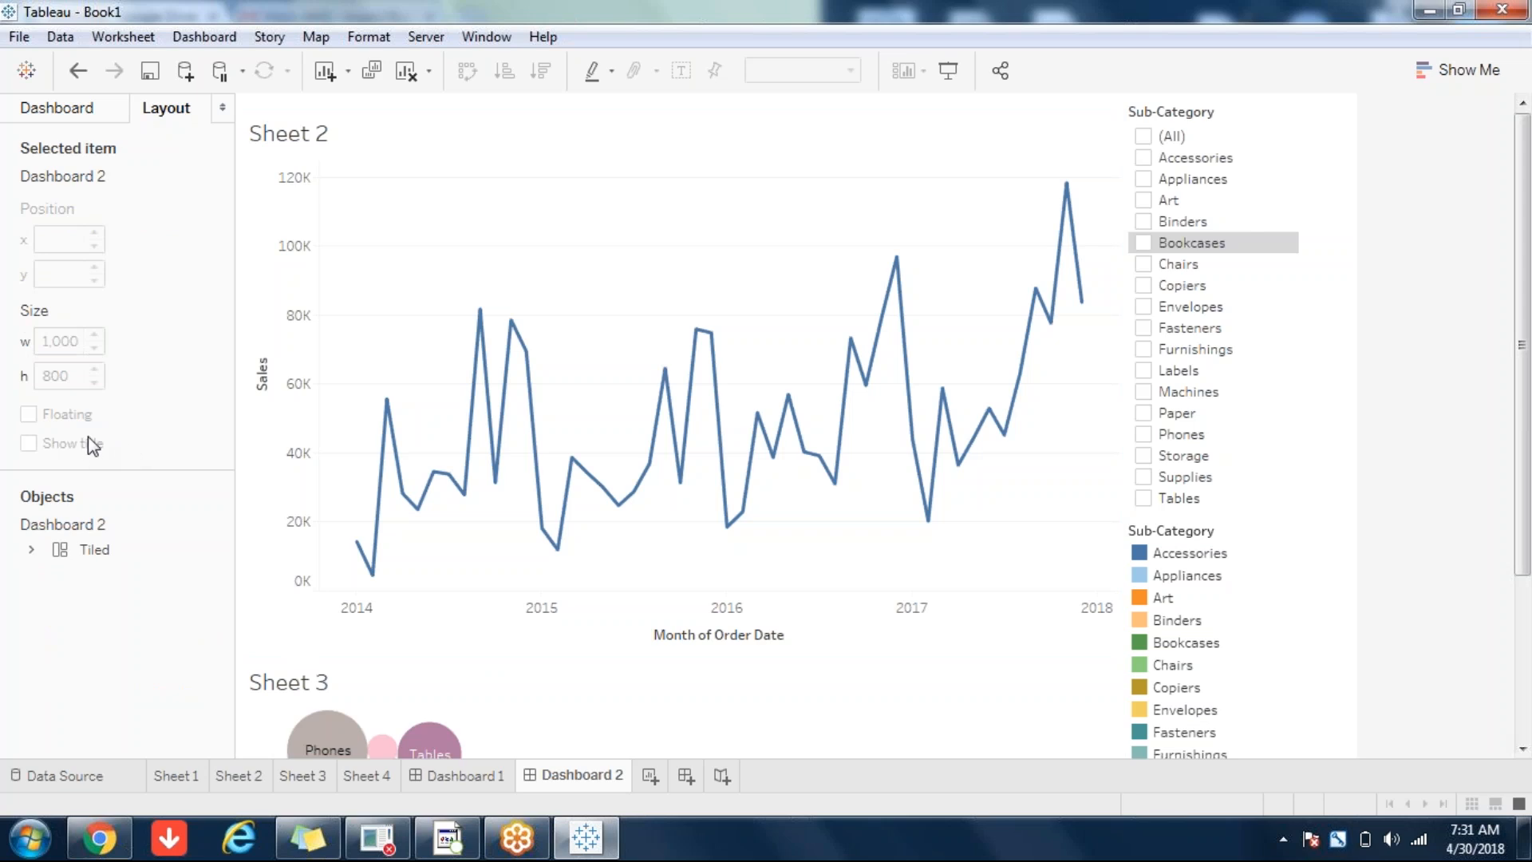
click(434, 375)
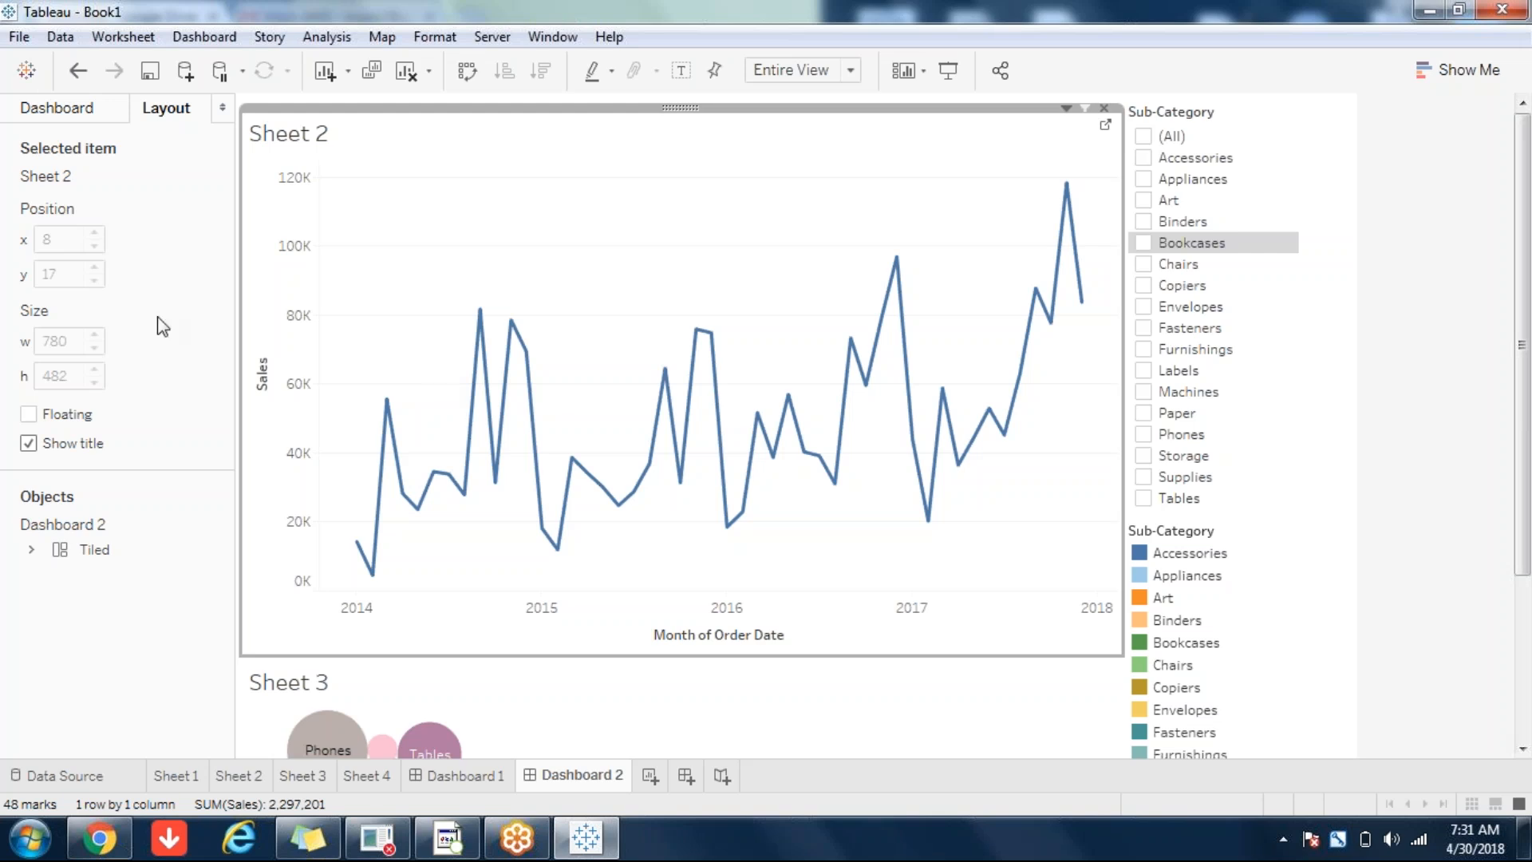
click(36, 110)
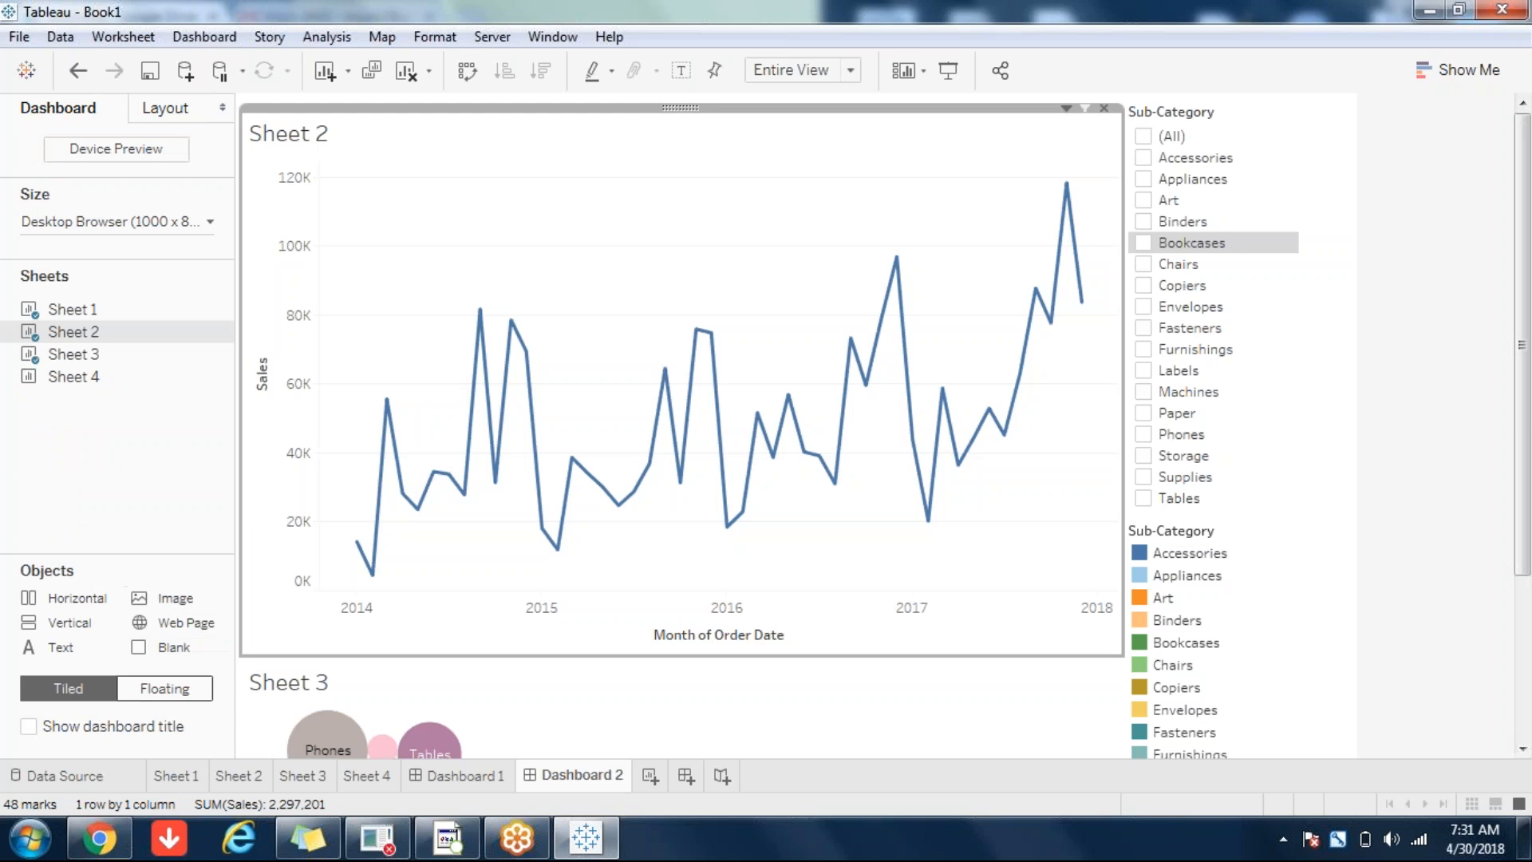
- Clear everything from Dashboard 2 and add Sheet 1 as a floating sheet
click(412, 84)
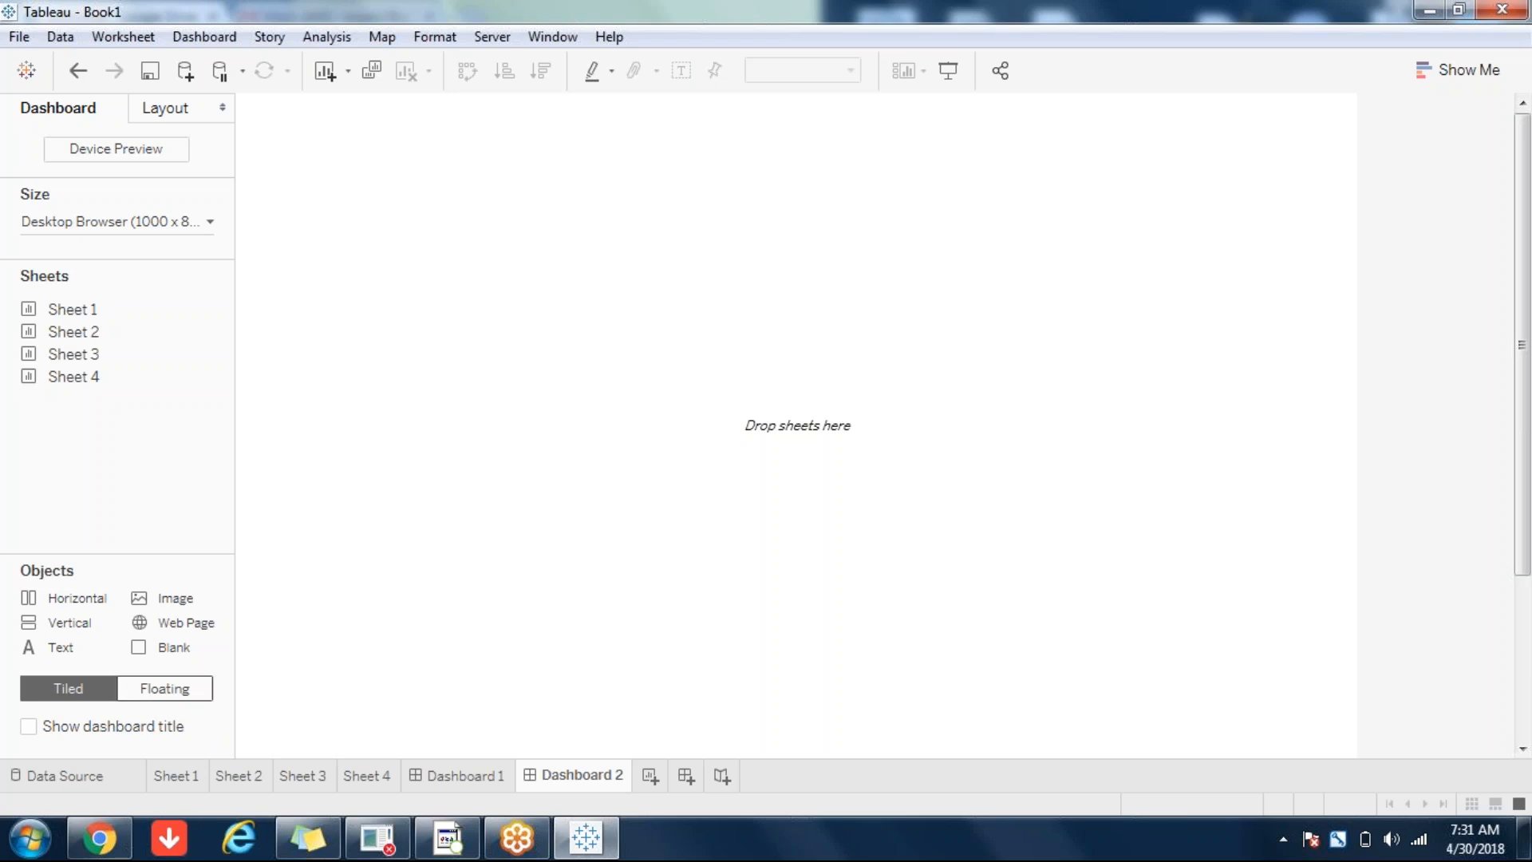
click(164, 687)
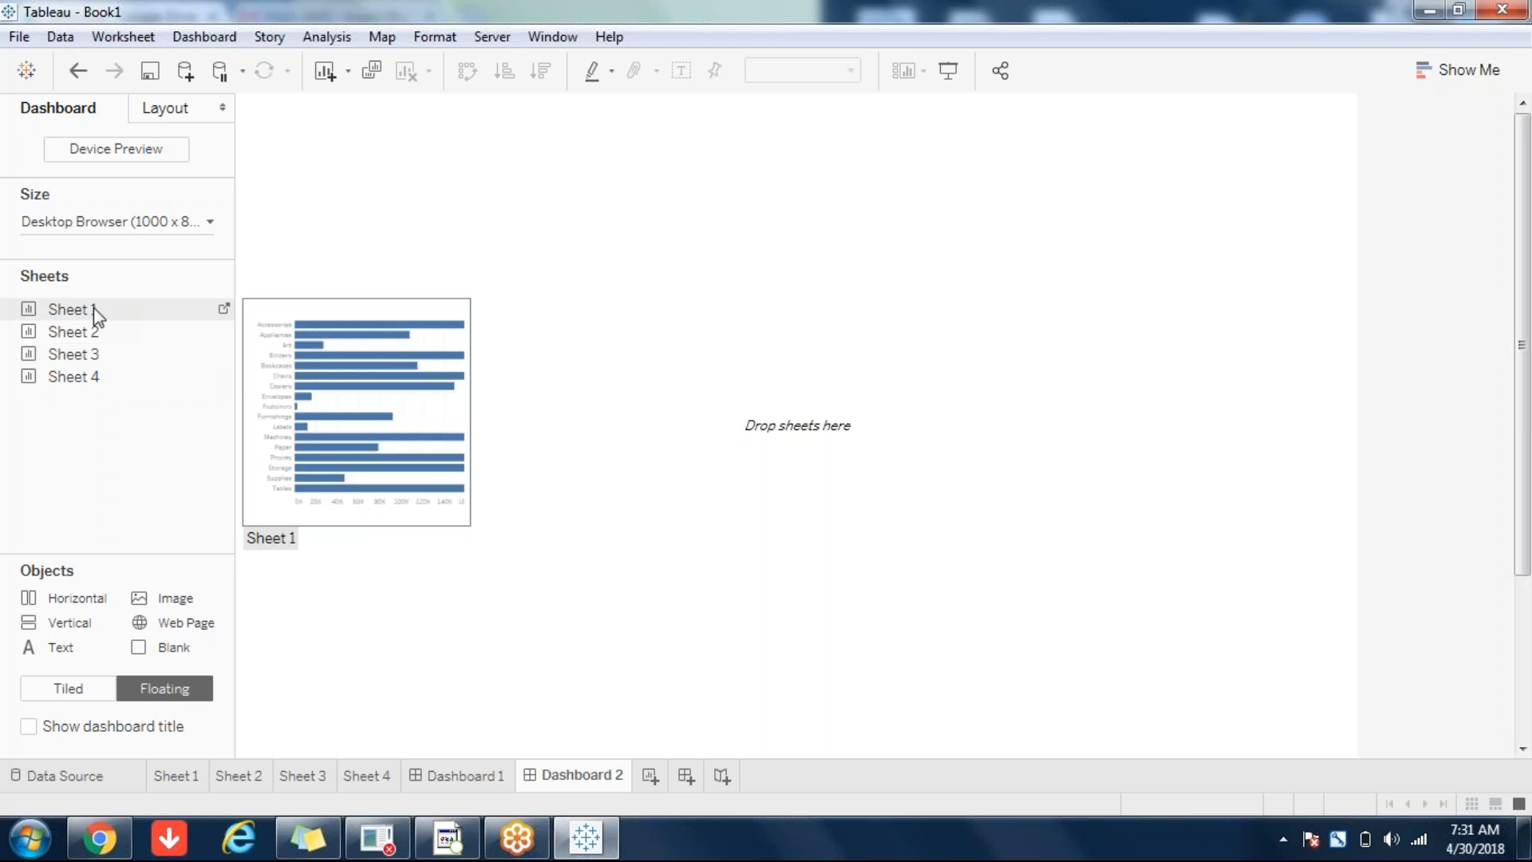
double_click(93, 308)
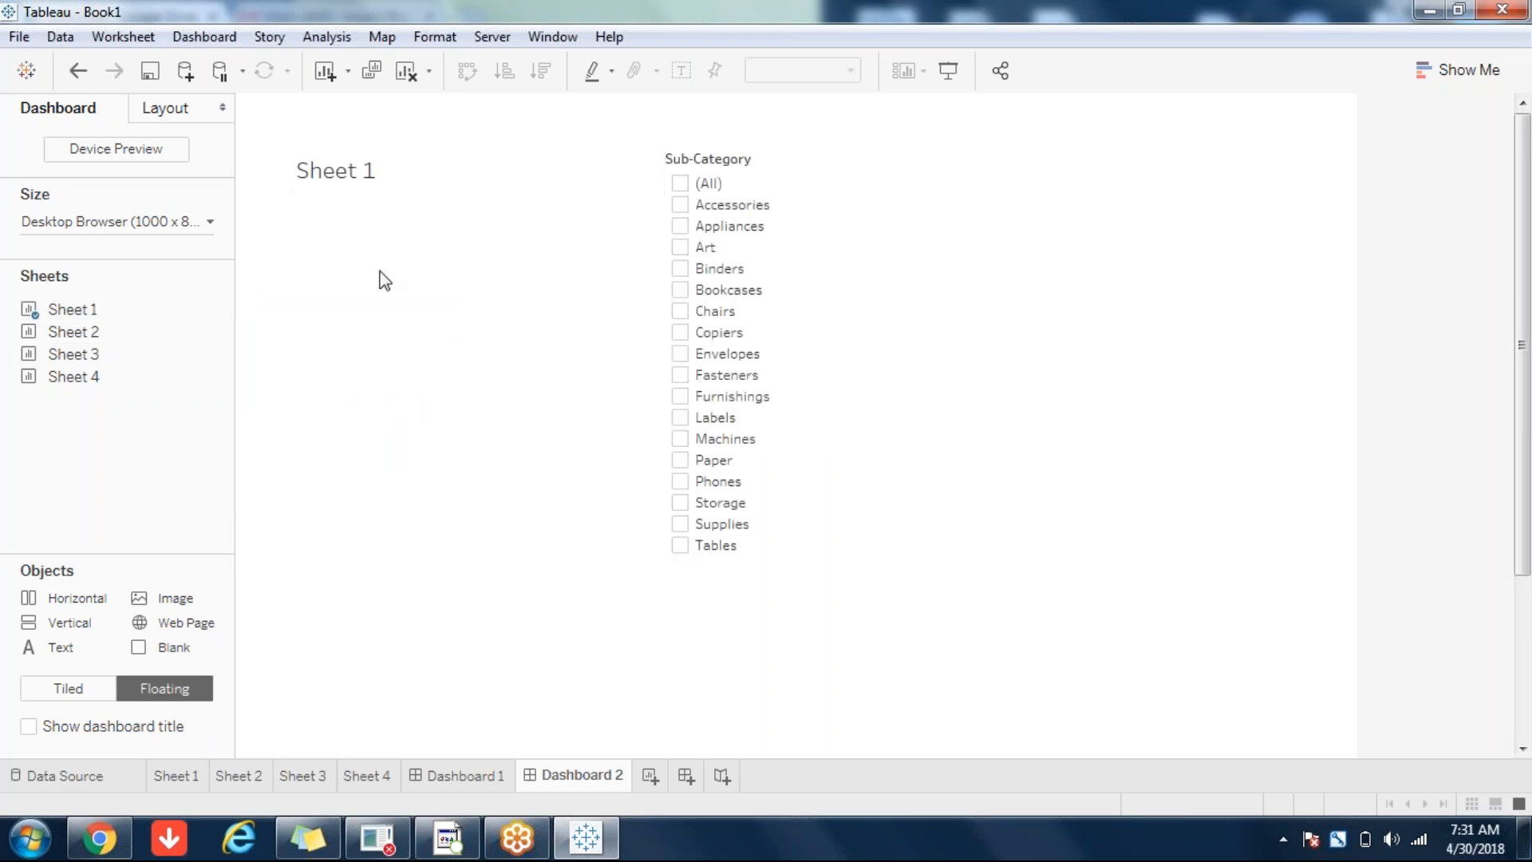
- Include all sub-categories in the floating filter and add Sheet 2 and Sheet 3 as floating sheets
click(682, 183)
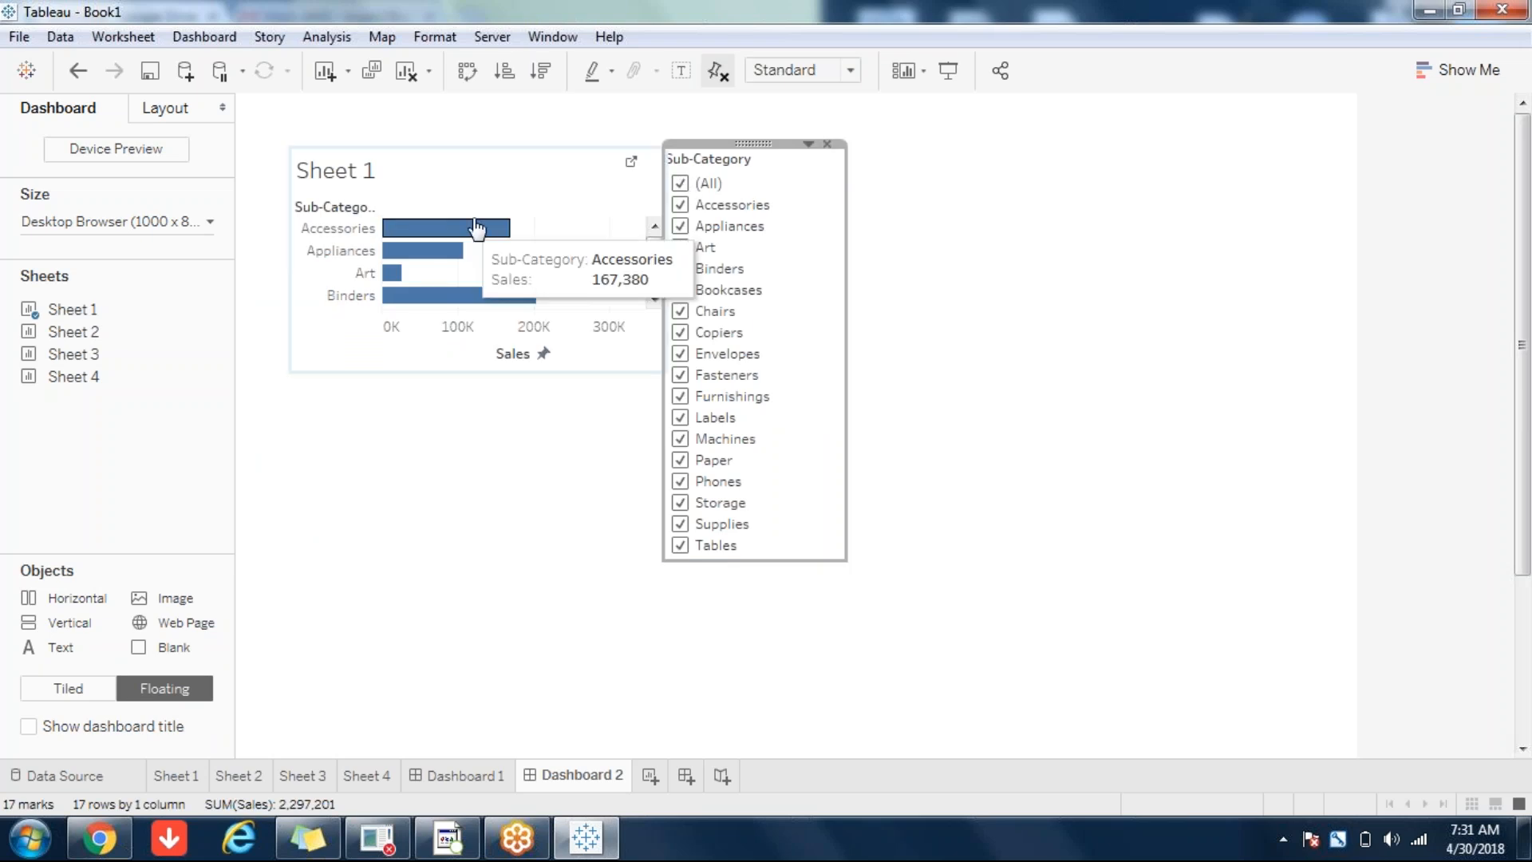
mouse_move(107, 306)
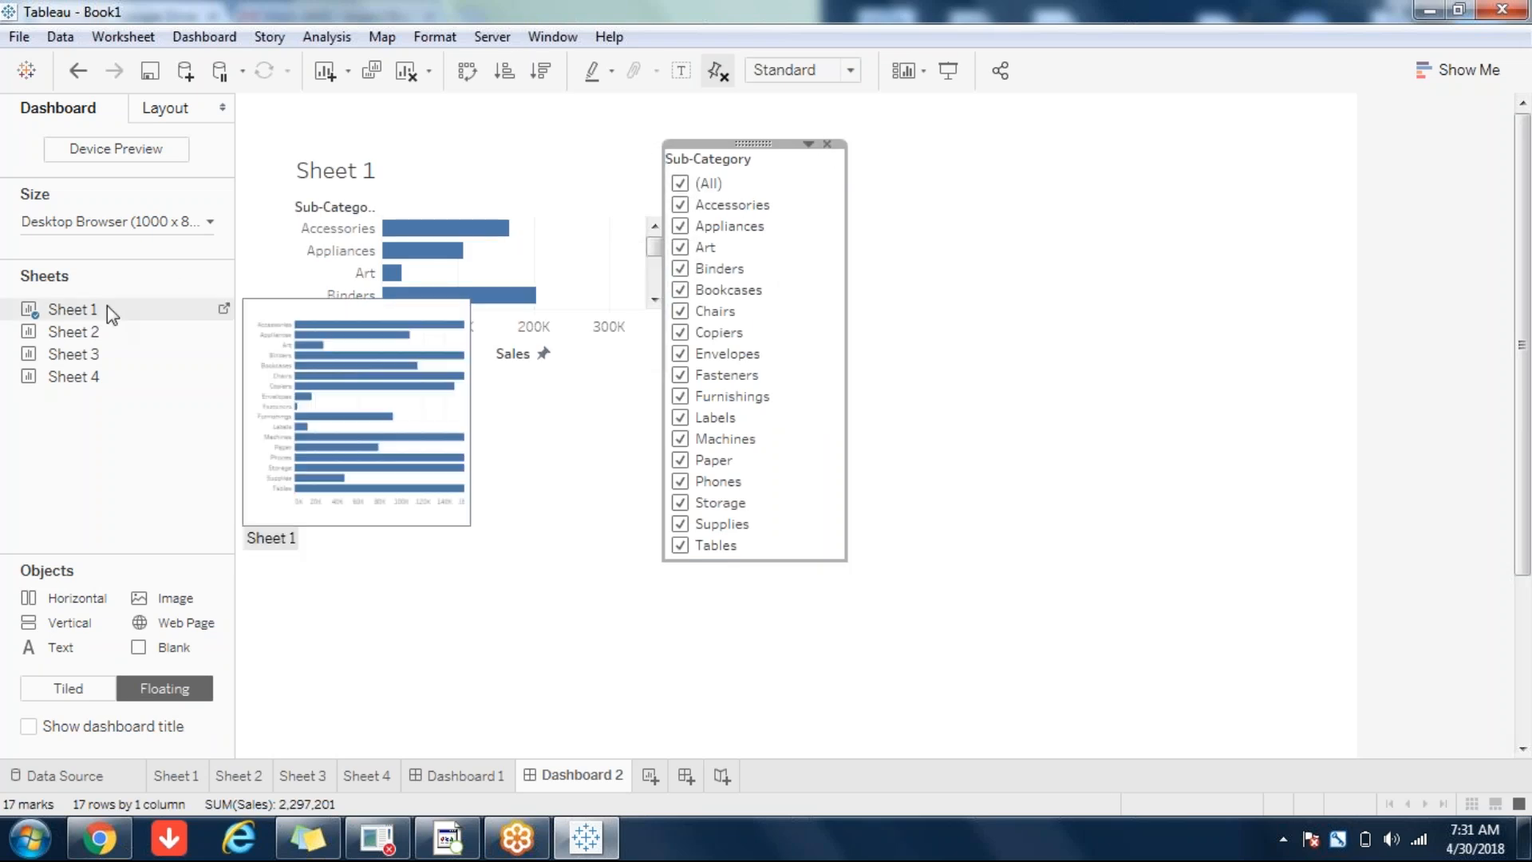
double_click(67, 334)
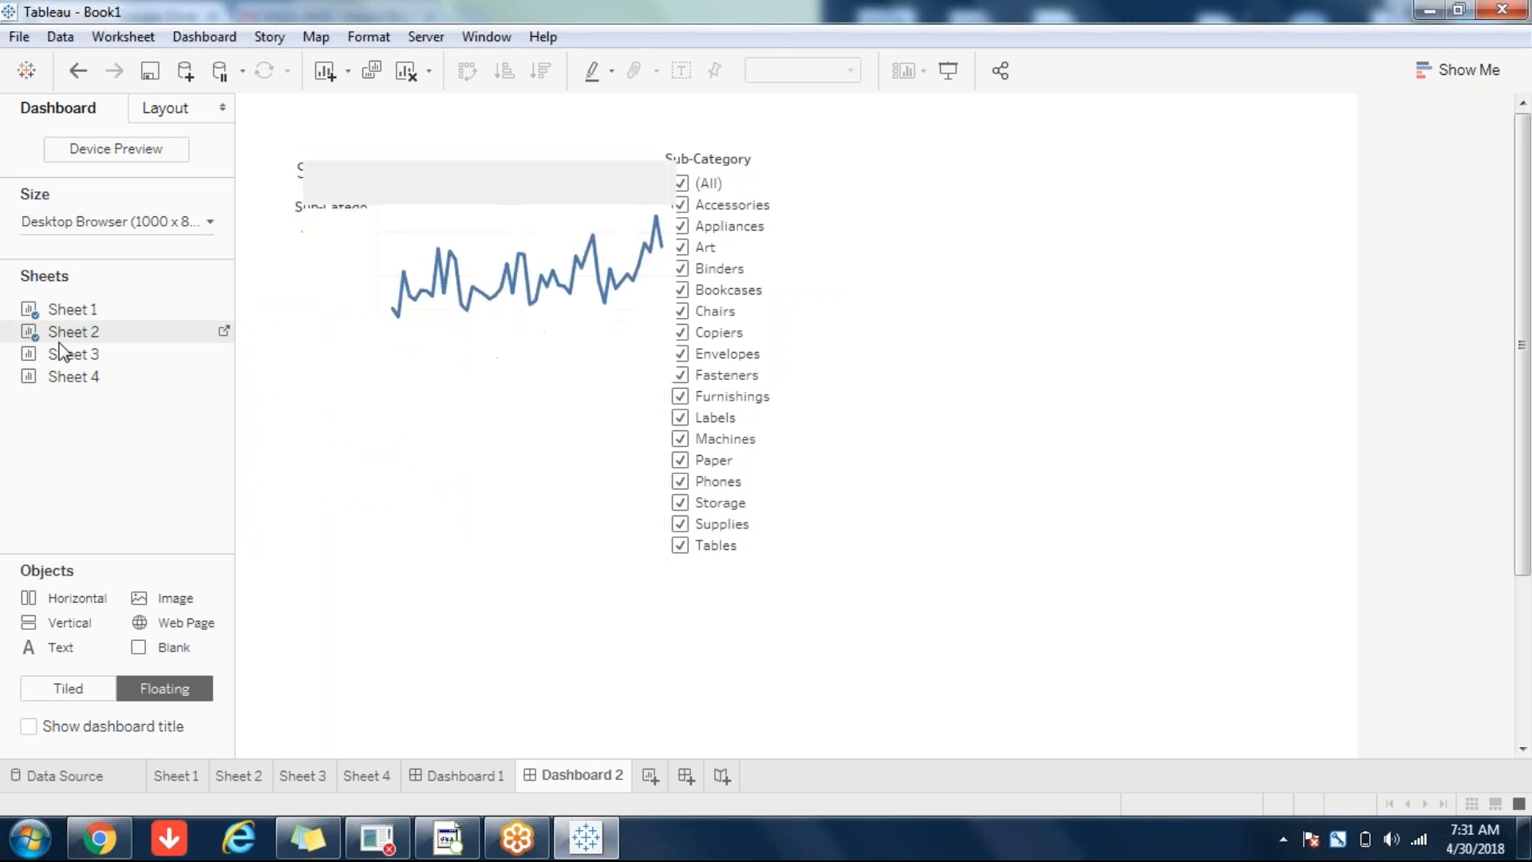
double_click(60, 359)
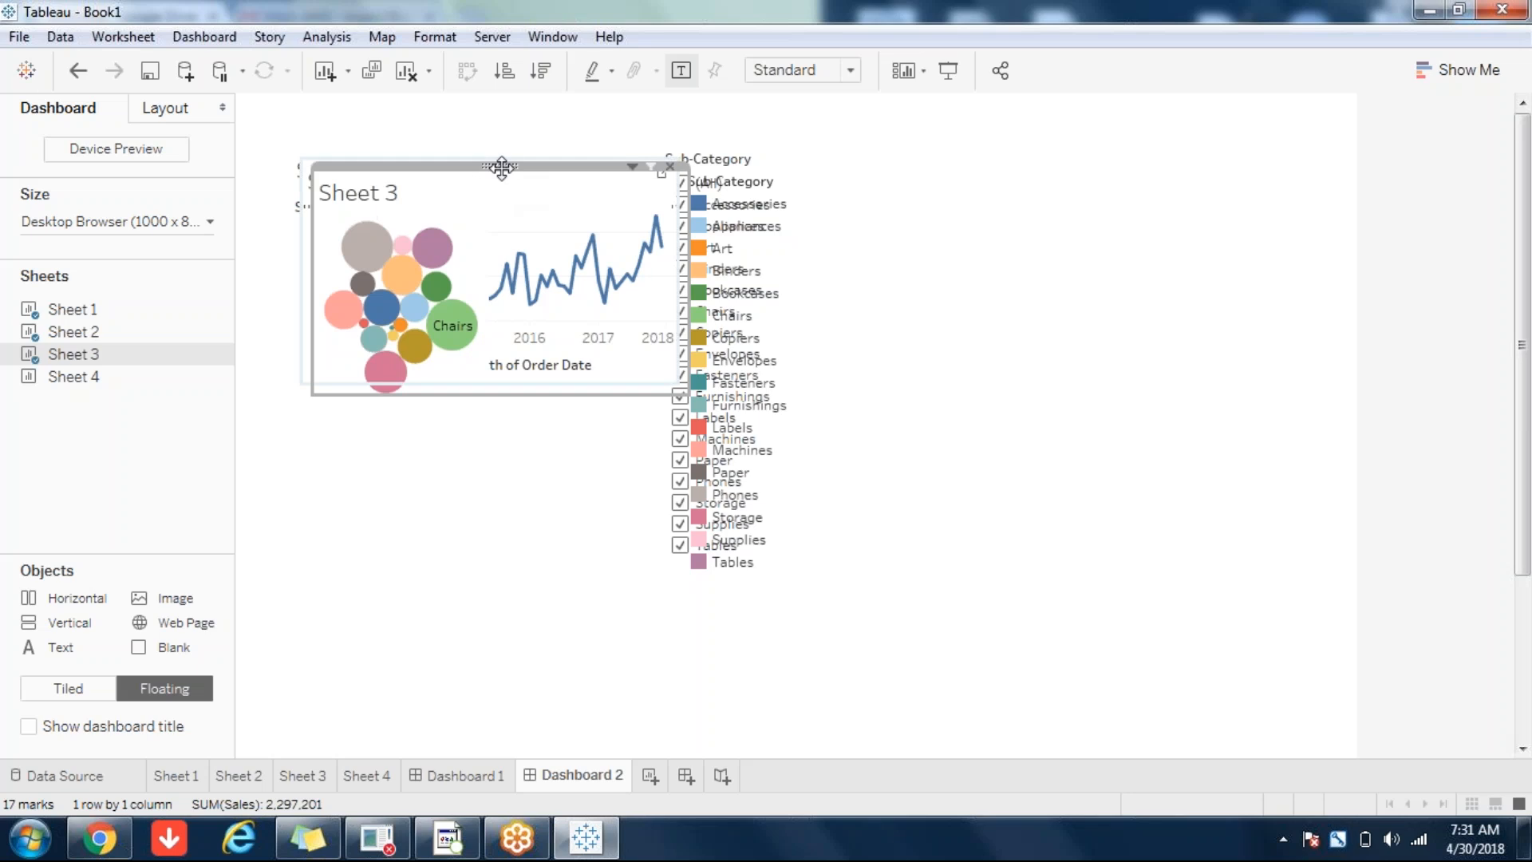
- Move the floating Sheet 3 below Sheet 2 and enlarge it
drag(501, 167, 421, 476)
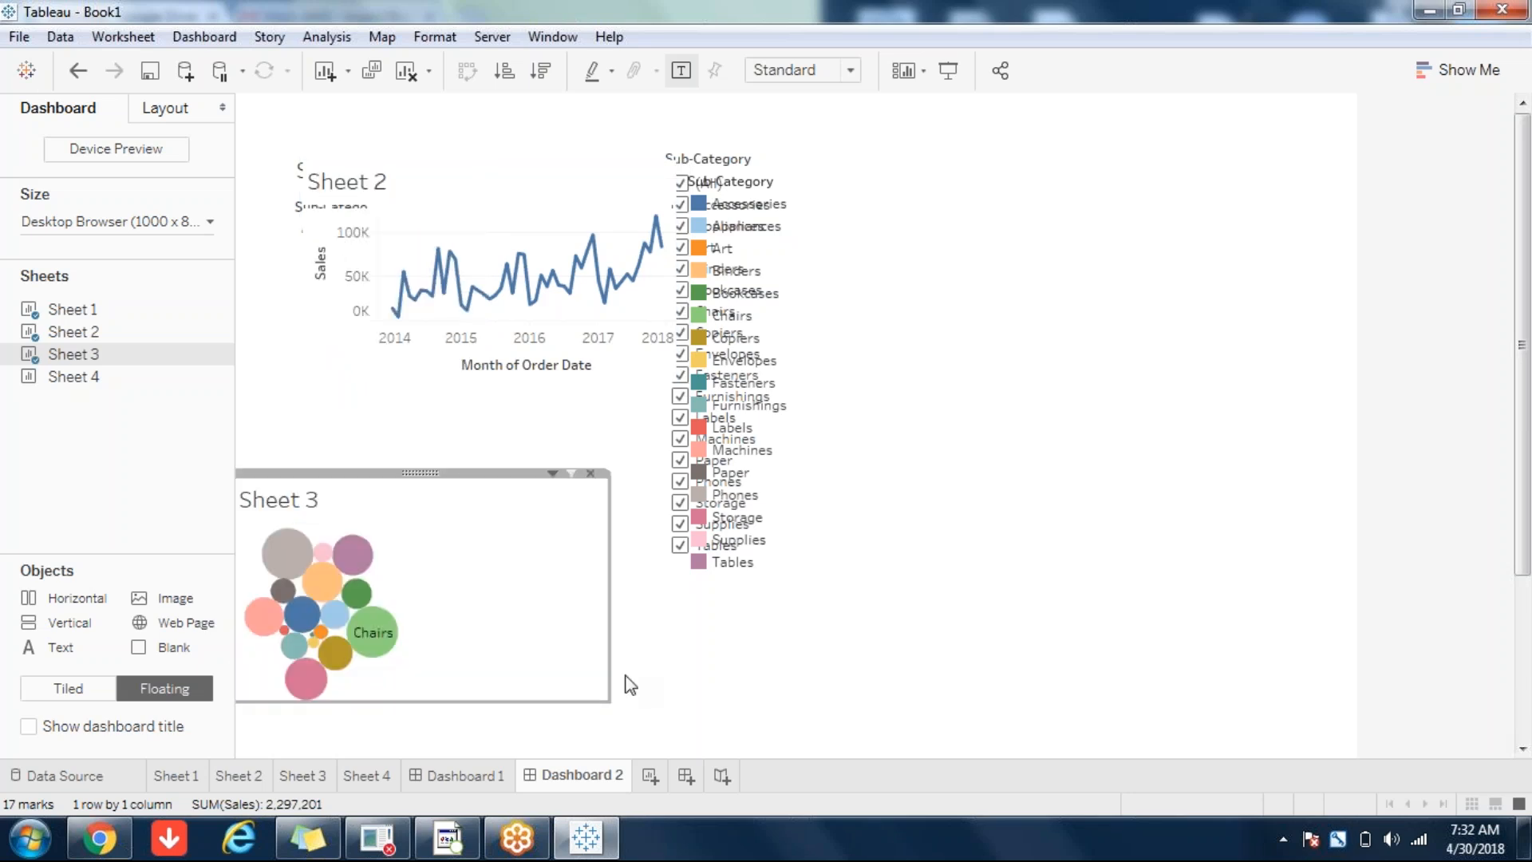
drag(606, 704, 750, 767)
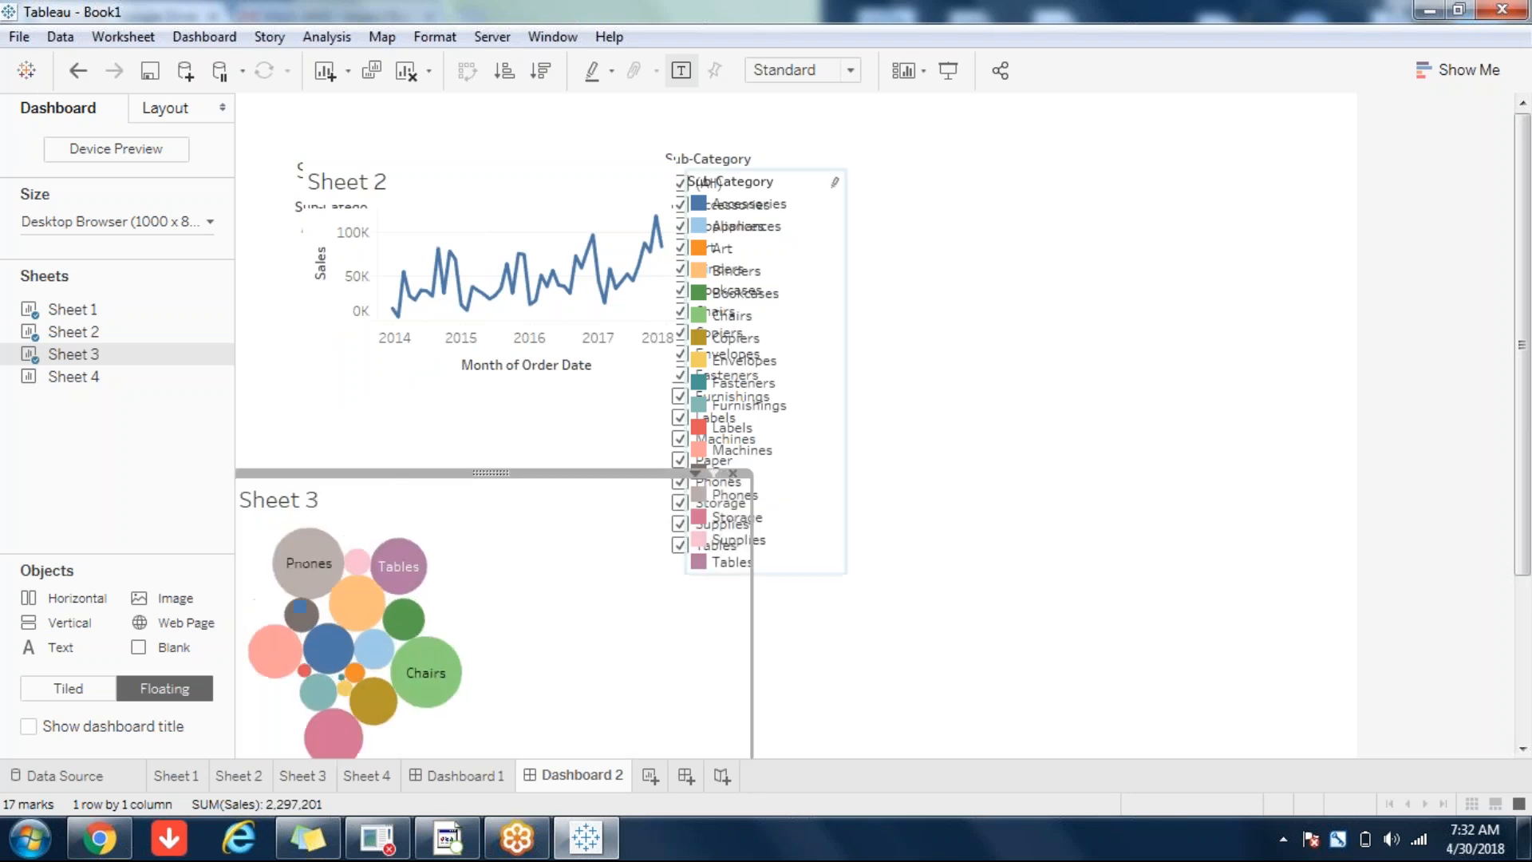
- Move the Sub-Category color legend beside Sheet 3 and the Sub-Category filter to the dashboard's upper-right corner
click(783, 290)
drag(764, 165, 849, 549)
click(765, 160)
drag(753, 143, 1258, 104)
click(571, 198)
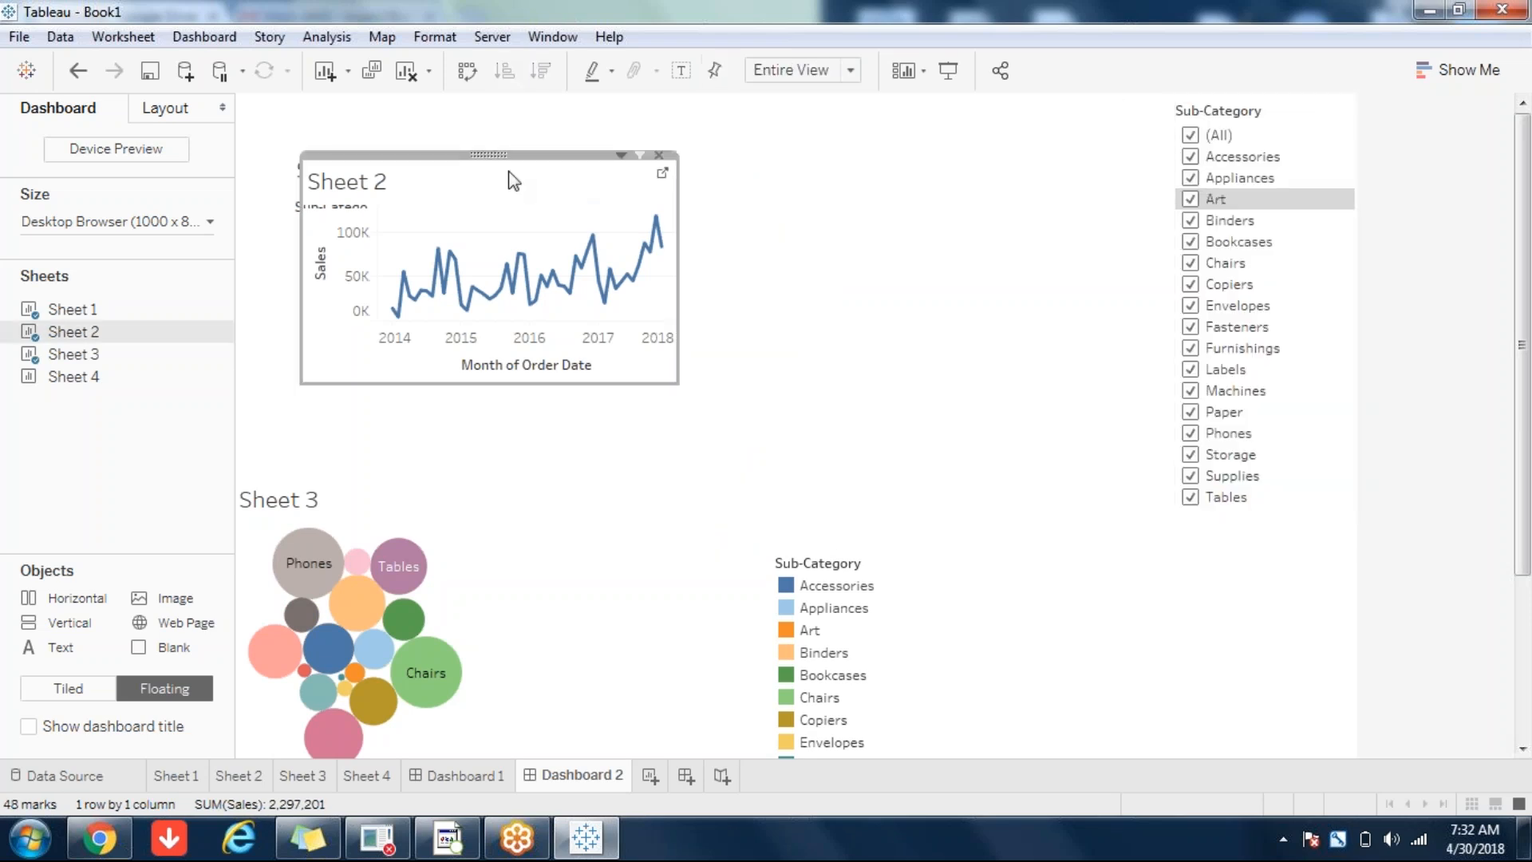
- Move the floating Sheet 1 beside the Sub-Category filter and enlarge it to fill the space next to the filter
click(491, 147)
drag(477, 144, 458, 263)
click(427, 206)
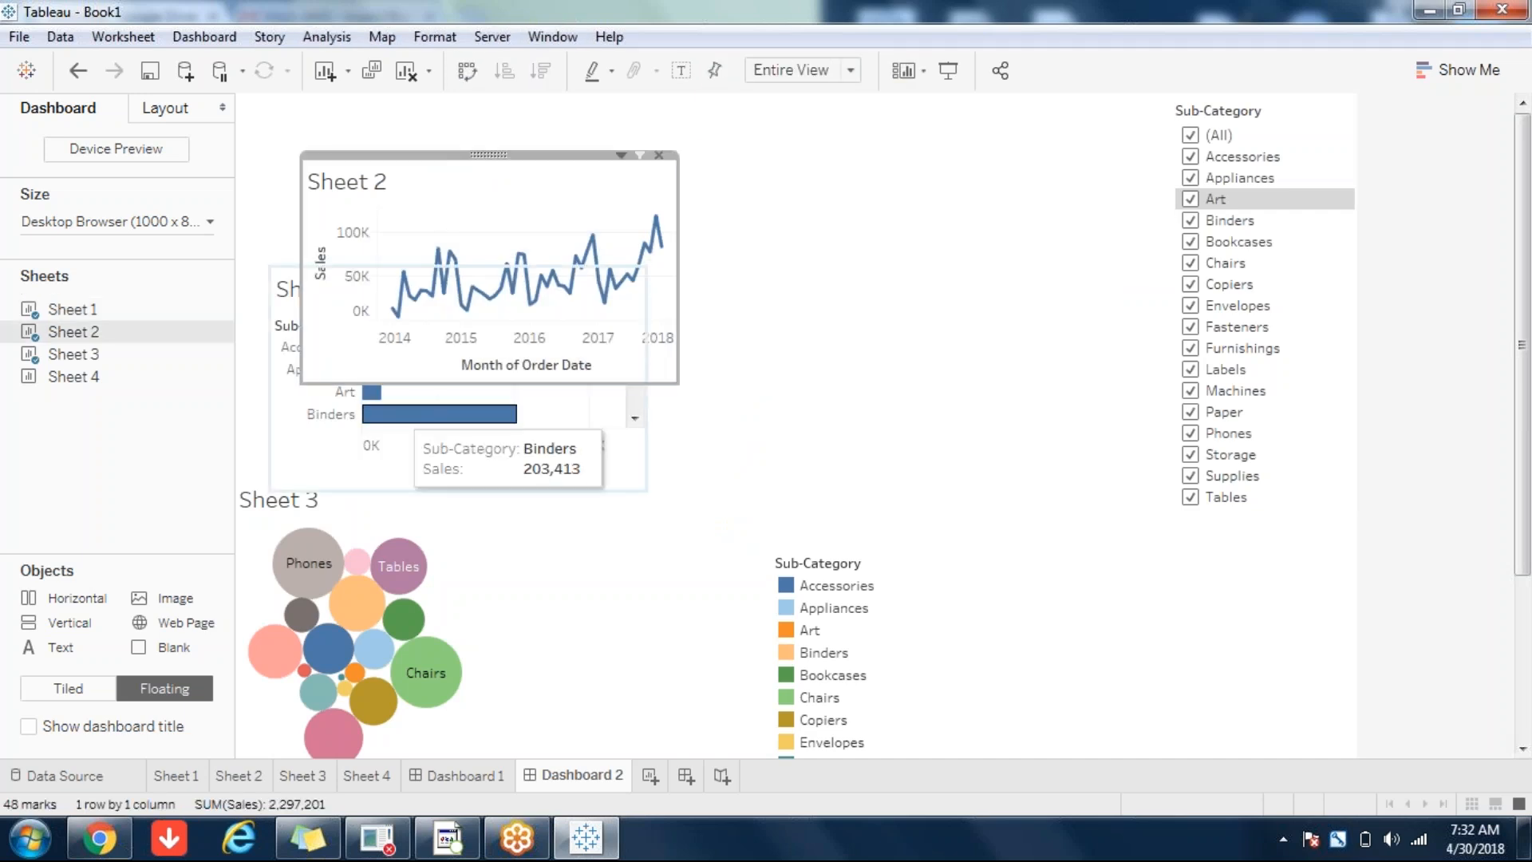
click(430, 413)
drag(458, 262, 931, 108)
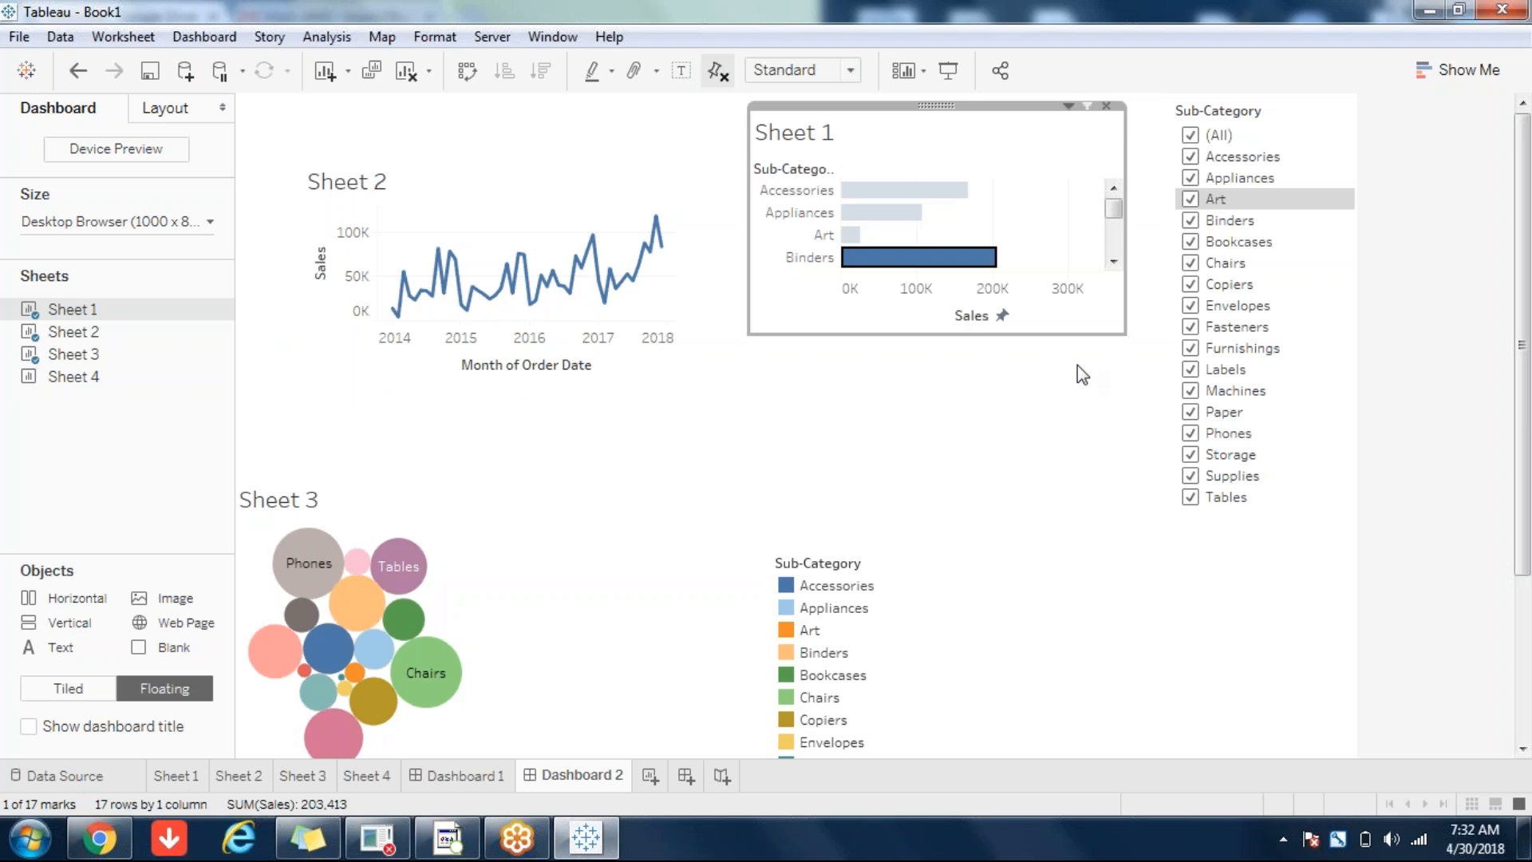
drag(1121, 337, 1174, 535)
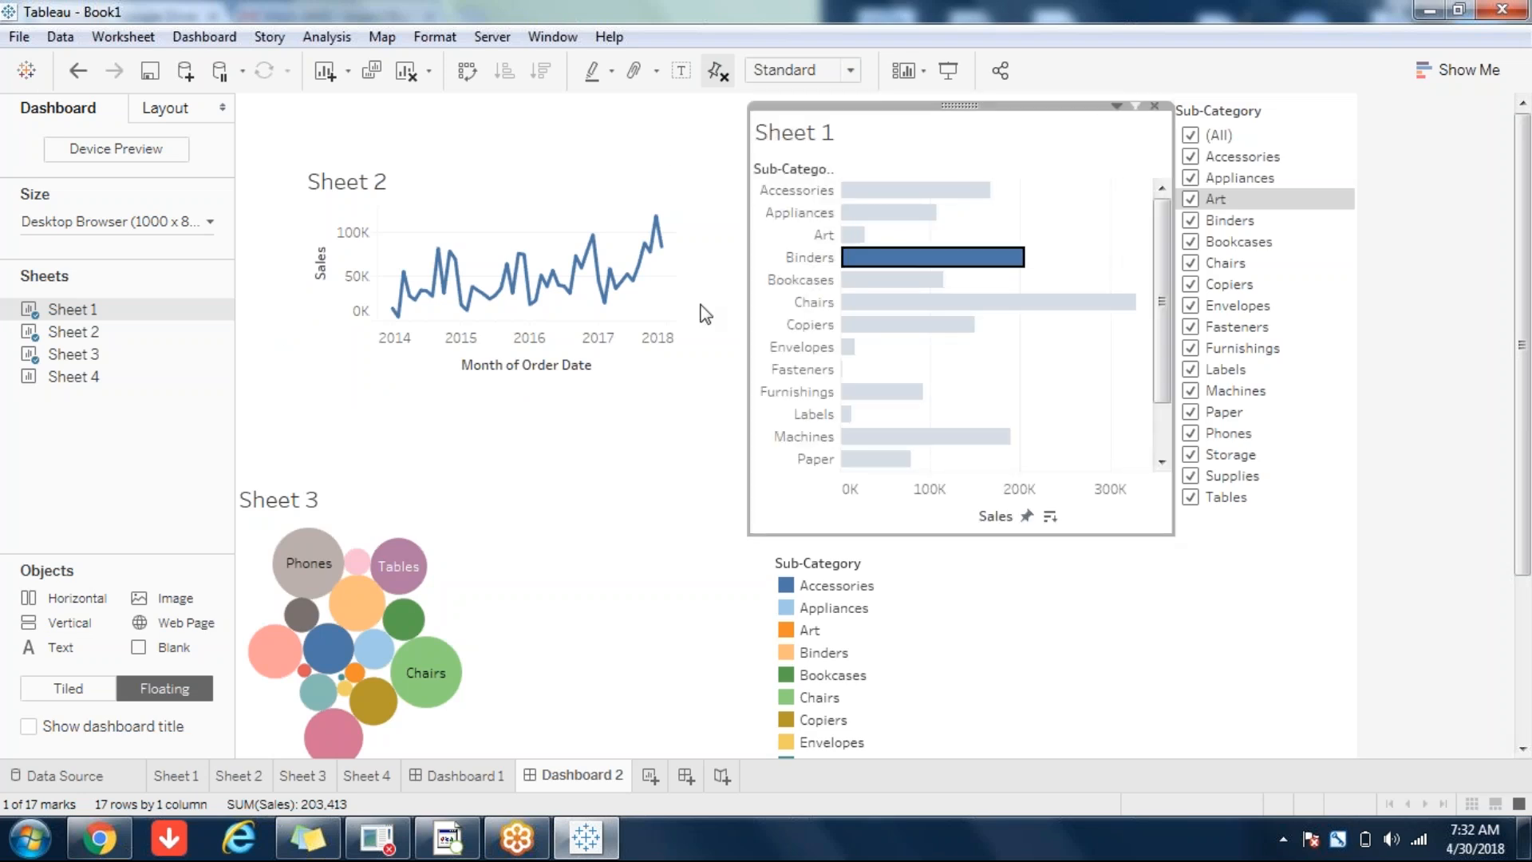
- Move the floating Sheet 2 to the dashboard's upper-left corner and enlarge it until it meets Sheet 1
click(585, 395)
click(471, 200)
drag(489, 154, 439, 99)
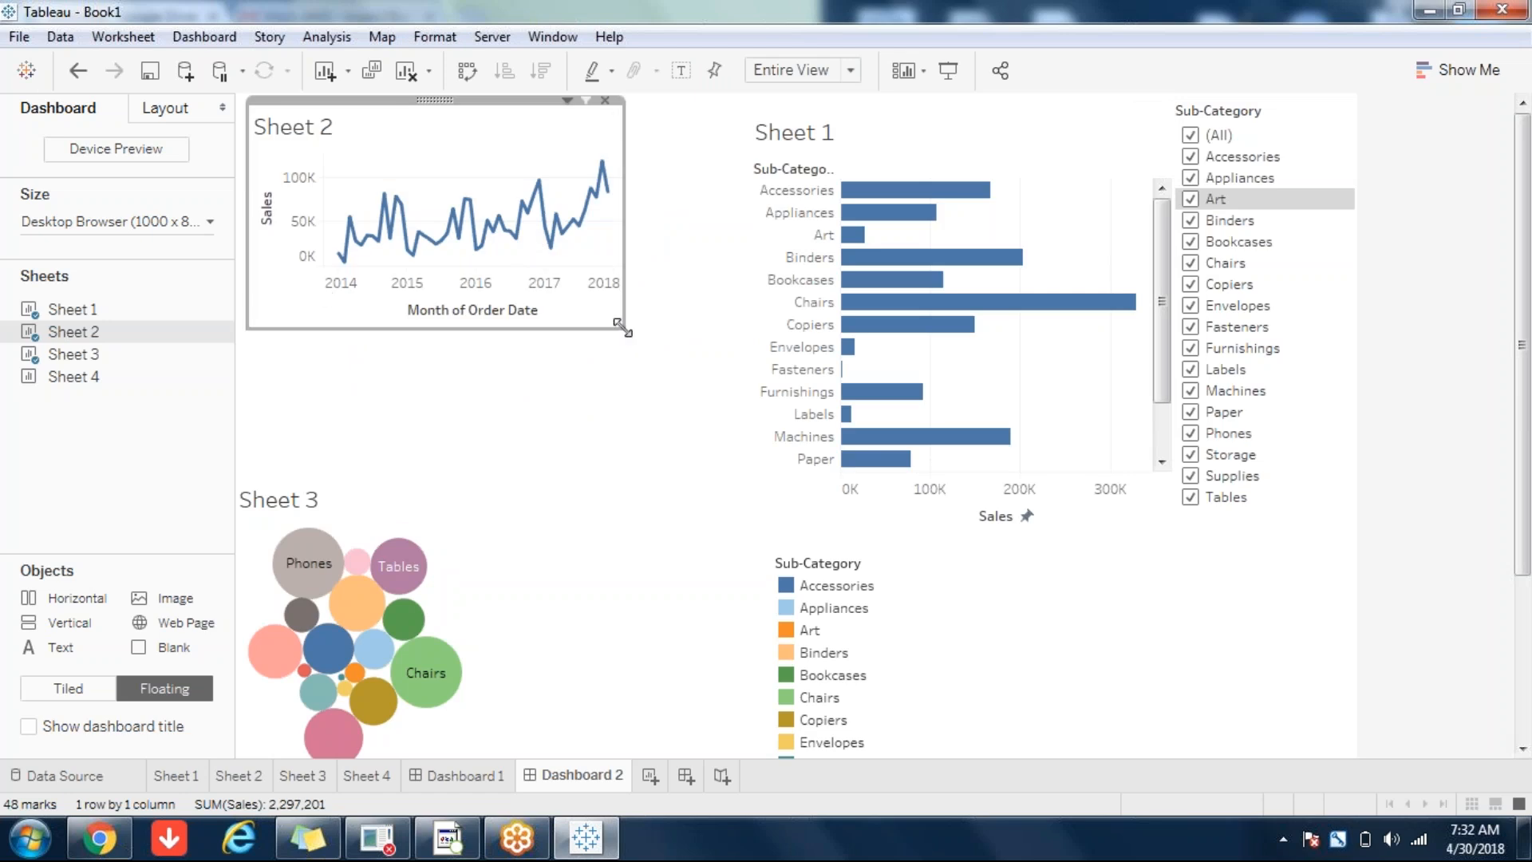
drag(621, 325, 745, 500)
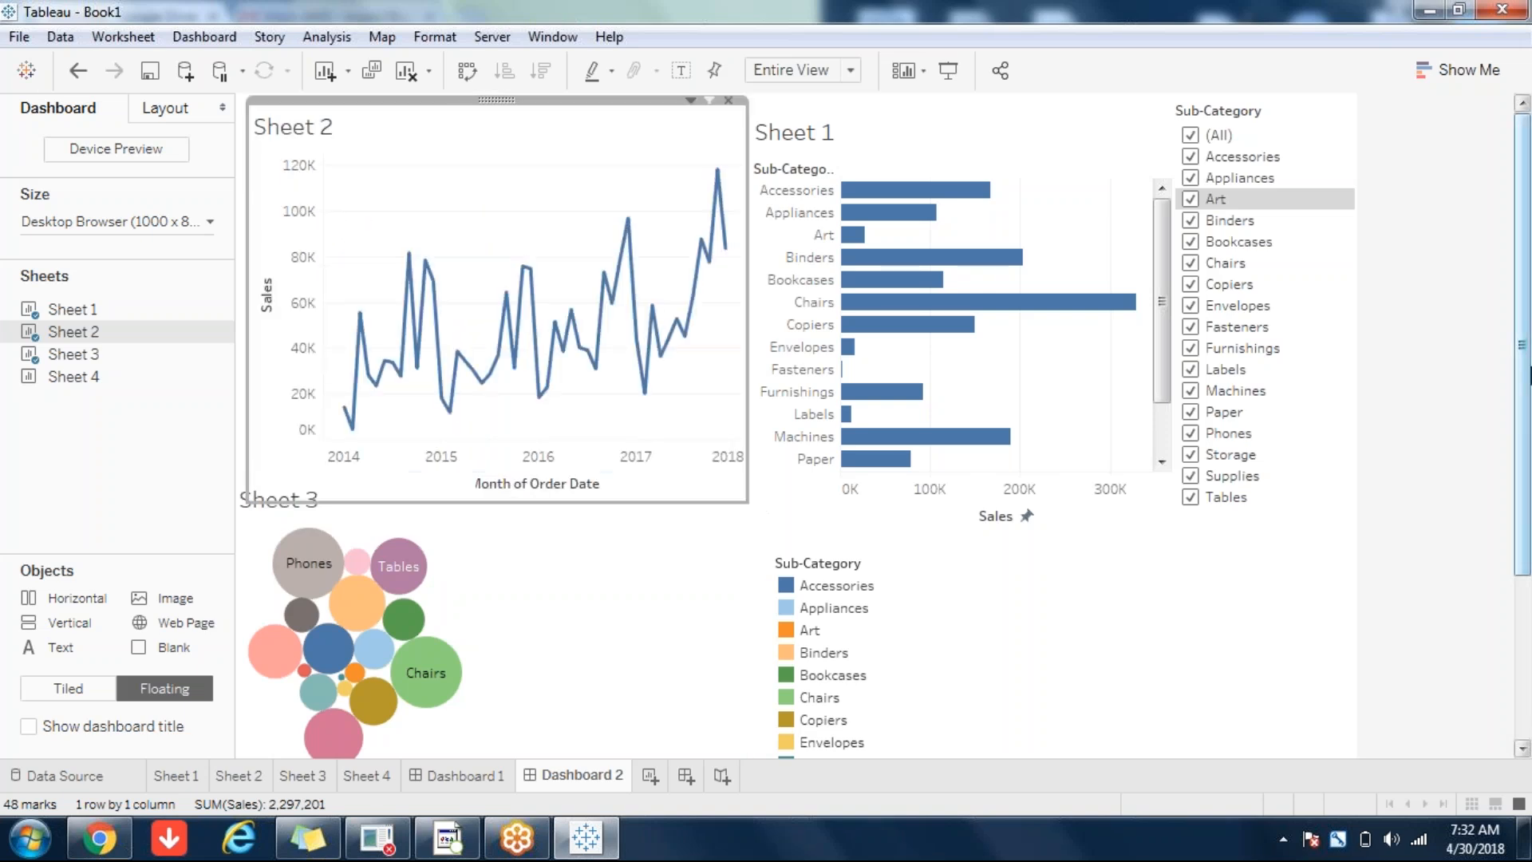
- Move the floating Sheet 3 slightly down so it clears the lower edge of Sheet 2
drag(1529, 321, 1529, 629)
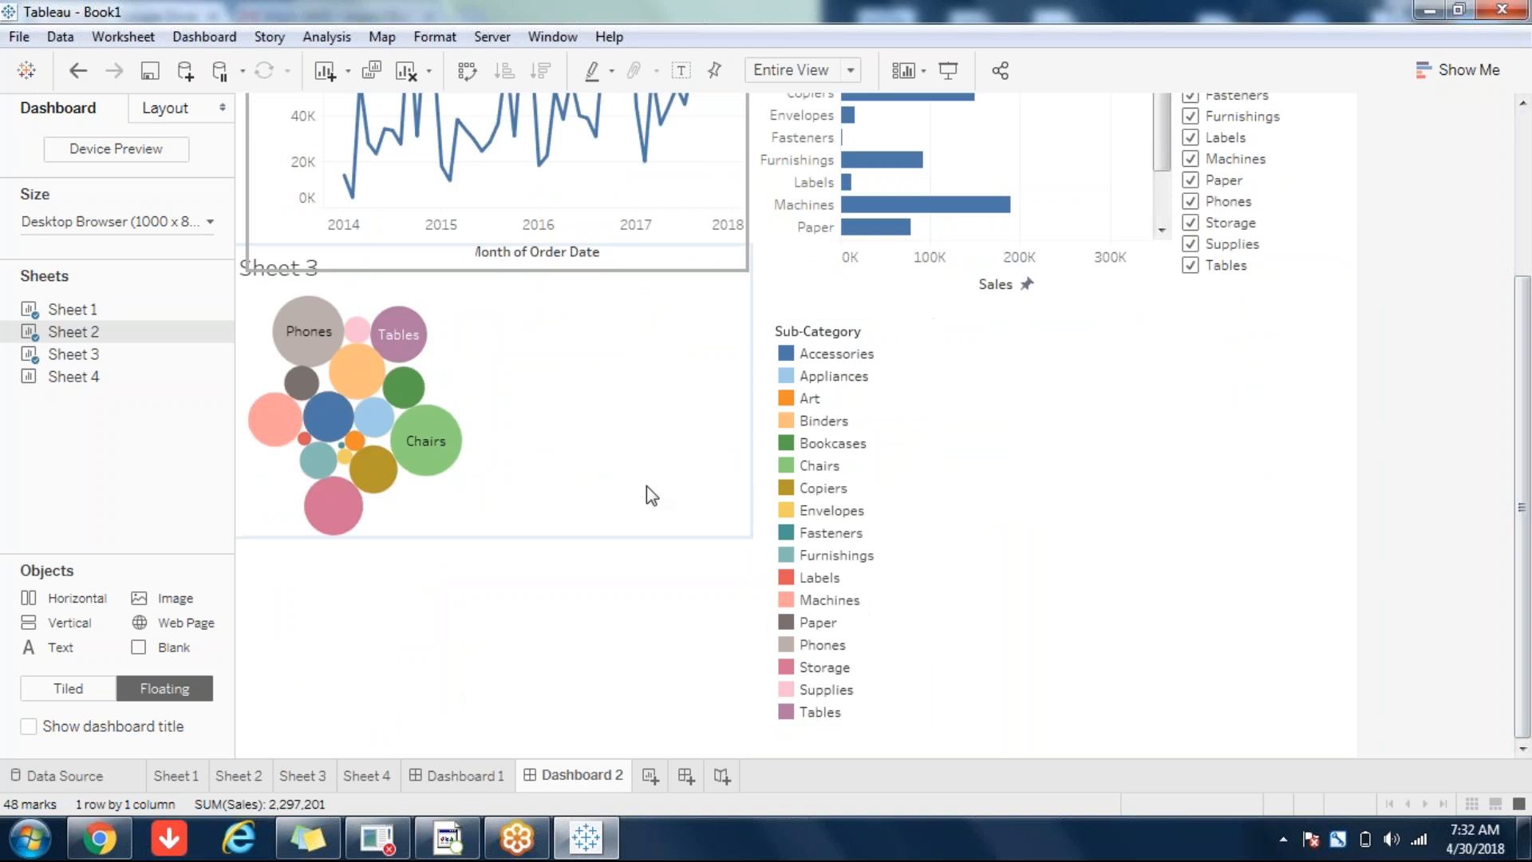
click(627, 470)
drag(491, 240, 496, 296)
- Move the Sub-Category color legend up below Sheet 1 and make it wider and shorter so its entries form two columns
click(874, 458)
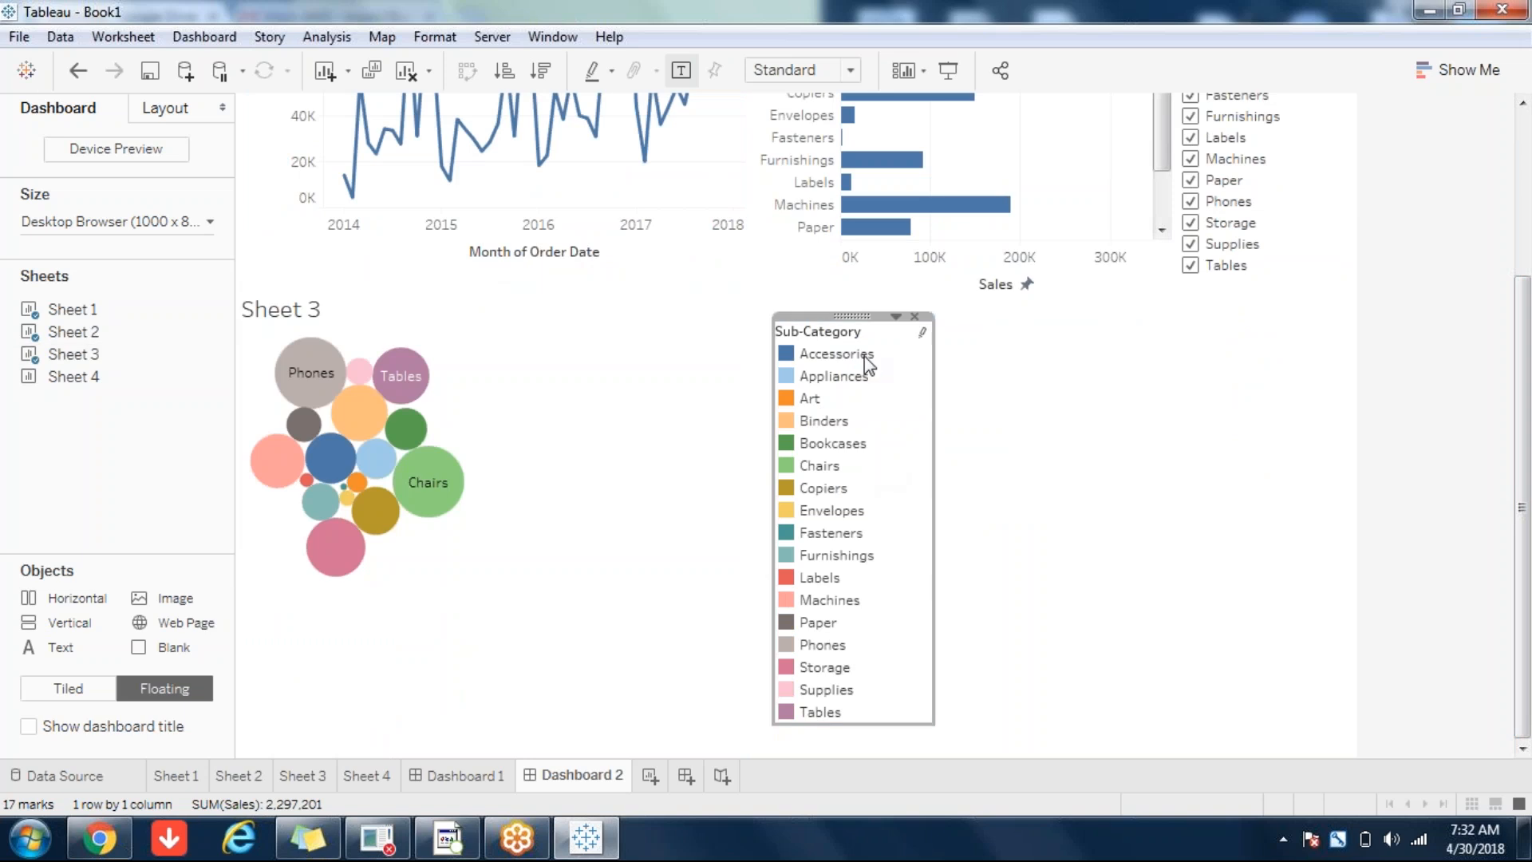
drag(850, 315, 851, 295)
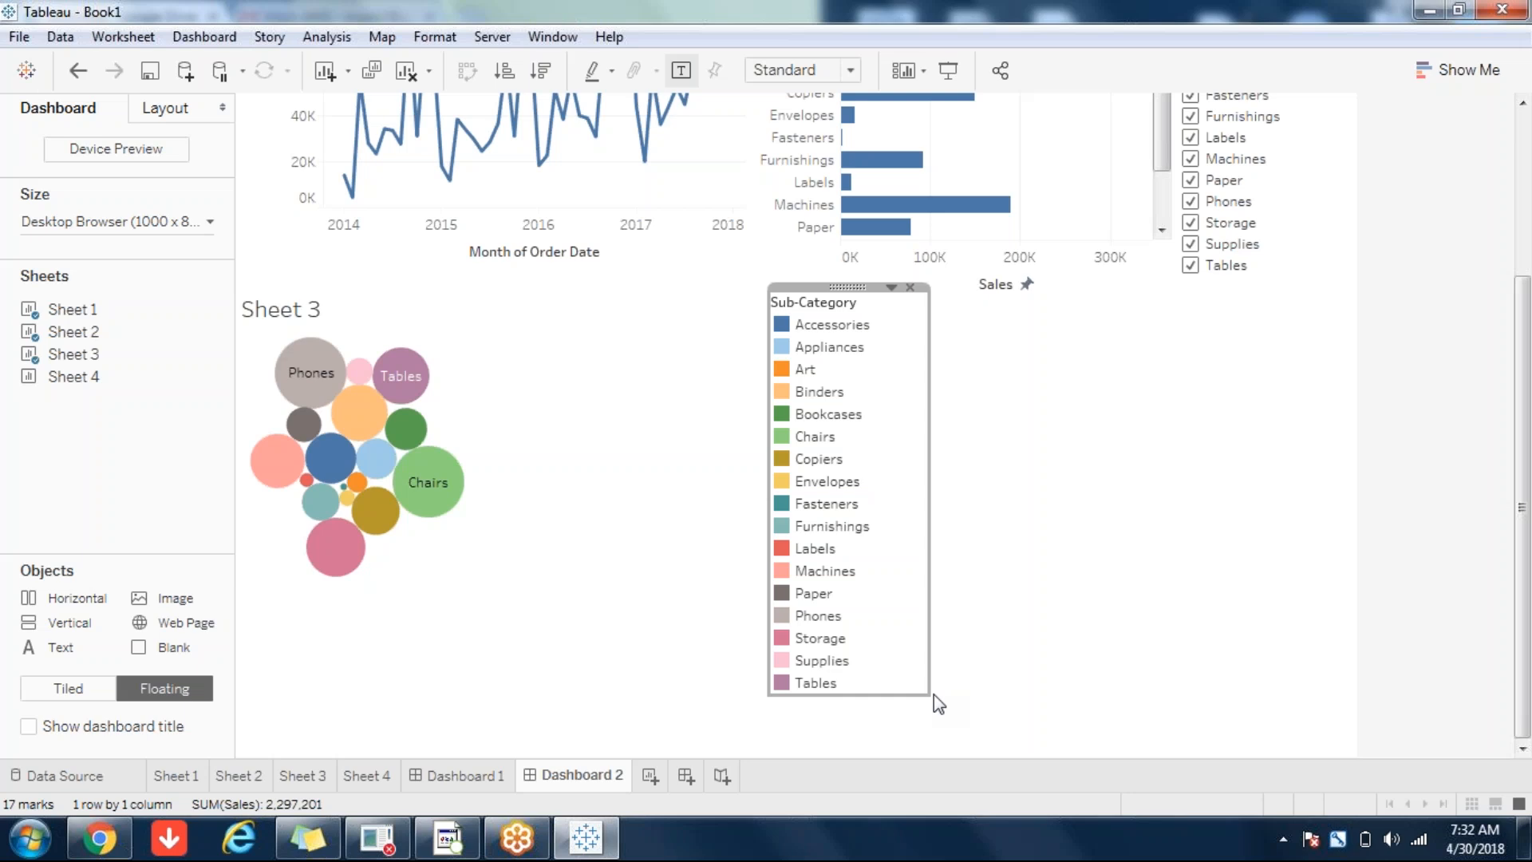
drag(932, 696, 1079, 571)
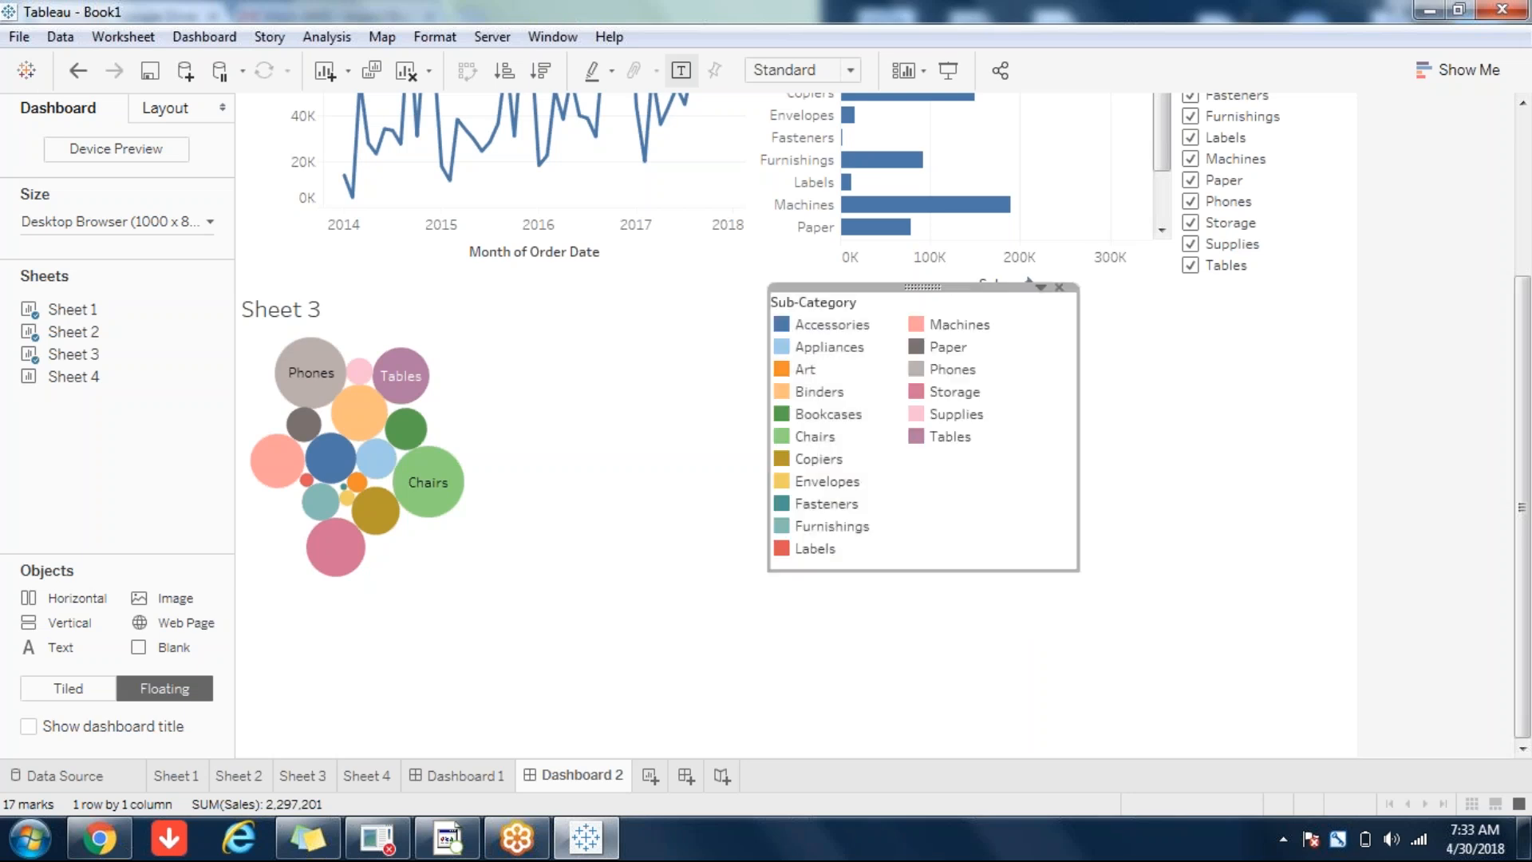
- Examine each floating sheet, filter and legend on Dashboard 2 and compare the arrangement with the tiled layout of Dashboard 1
drag(1530, 630, 1530, 271)
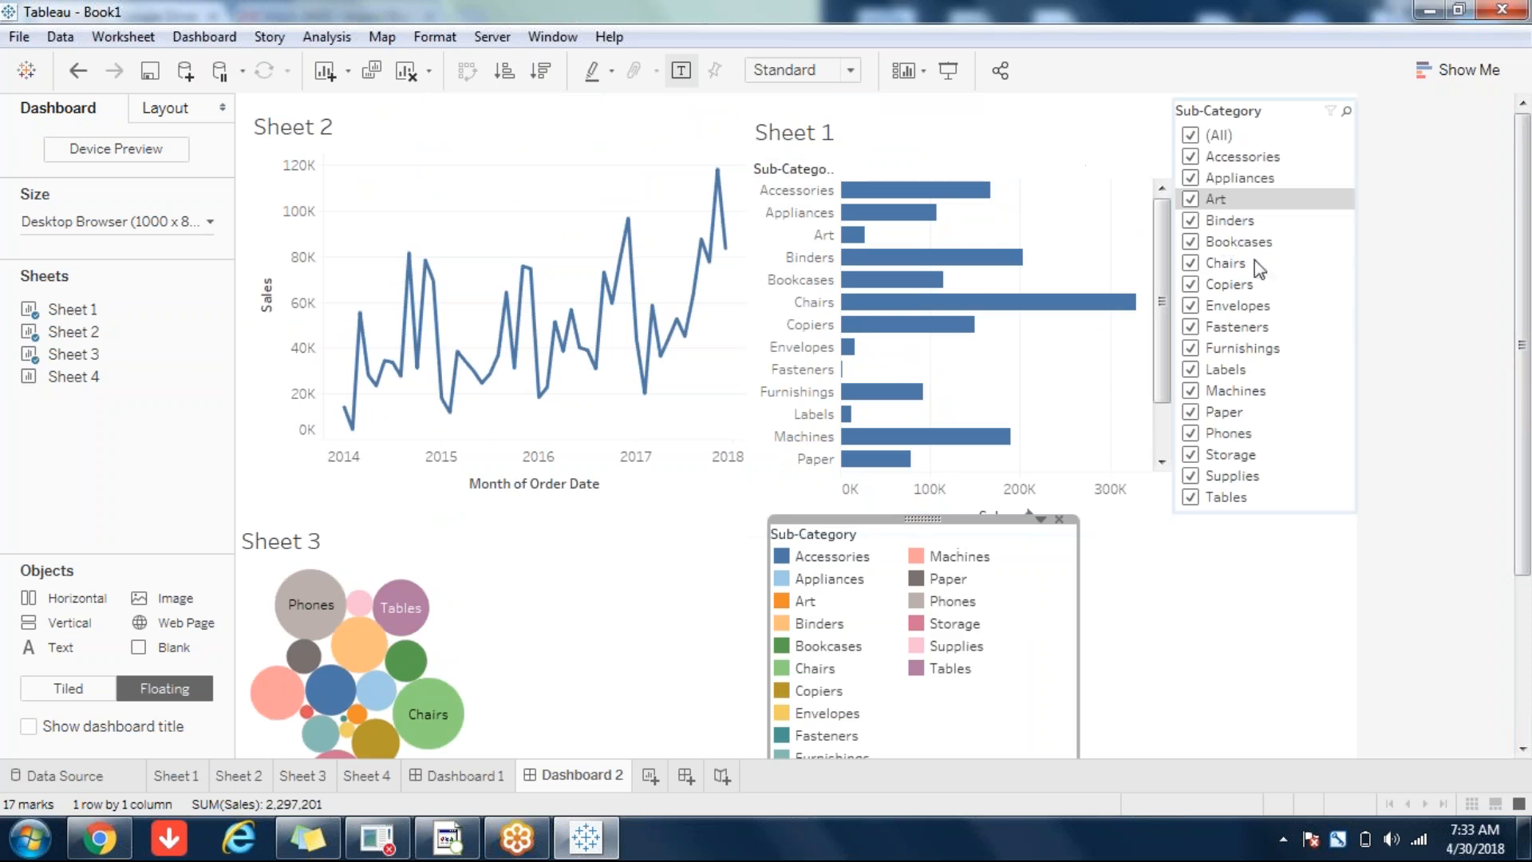
click(513, 170)
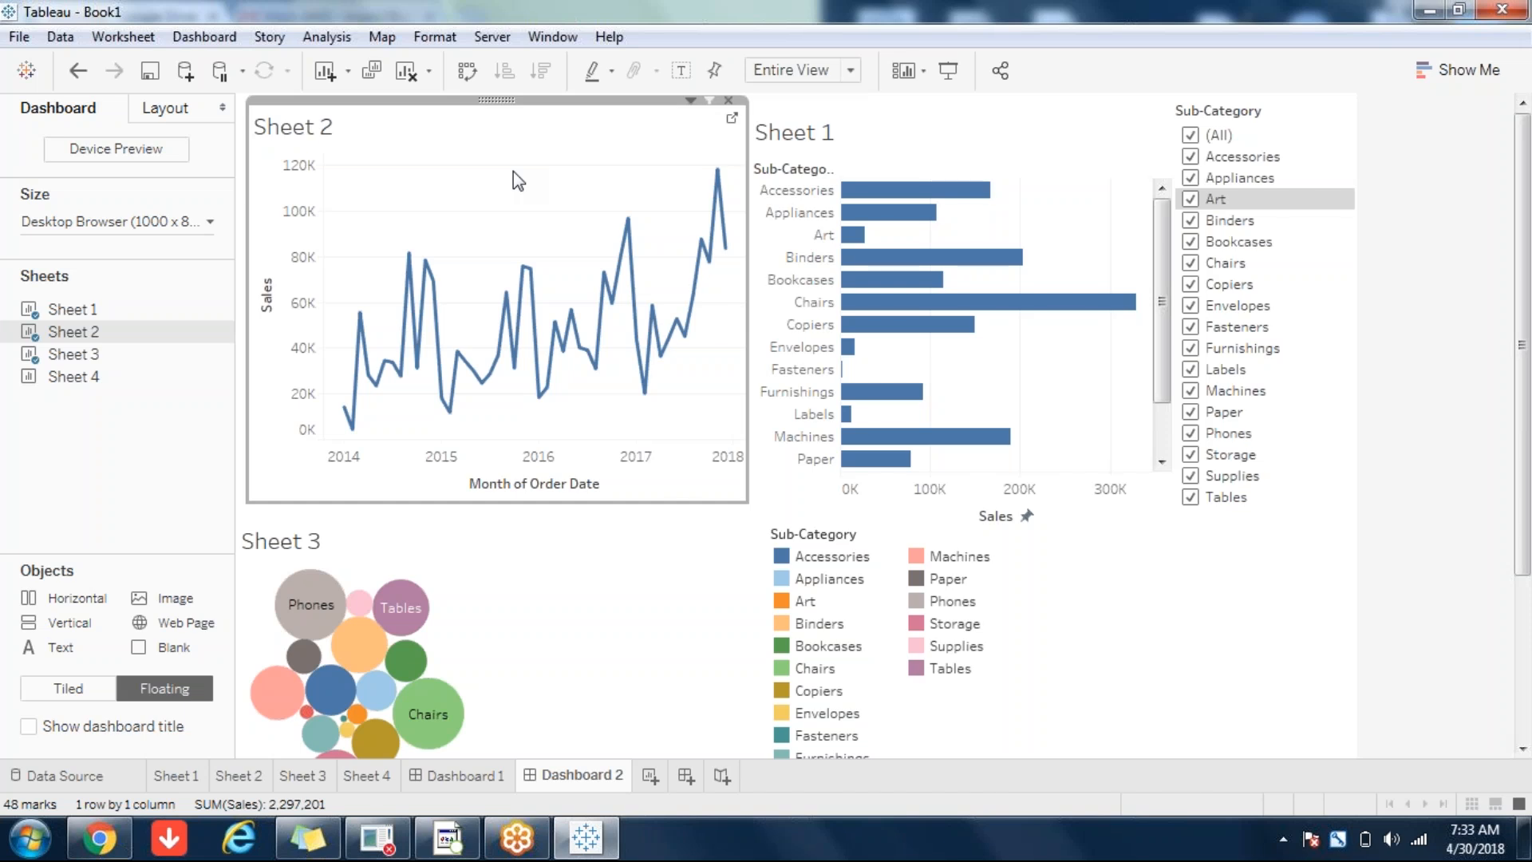
click(591, 590)
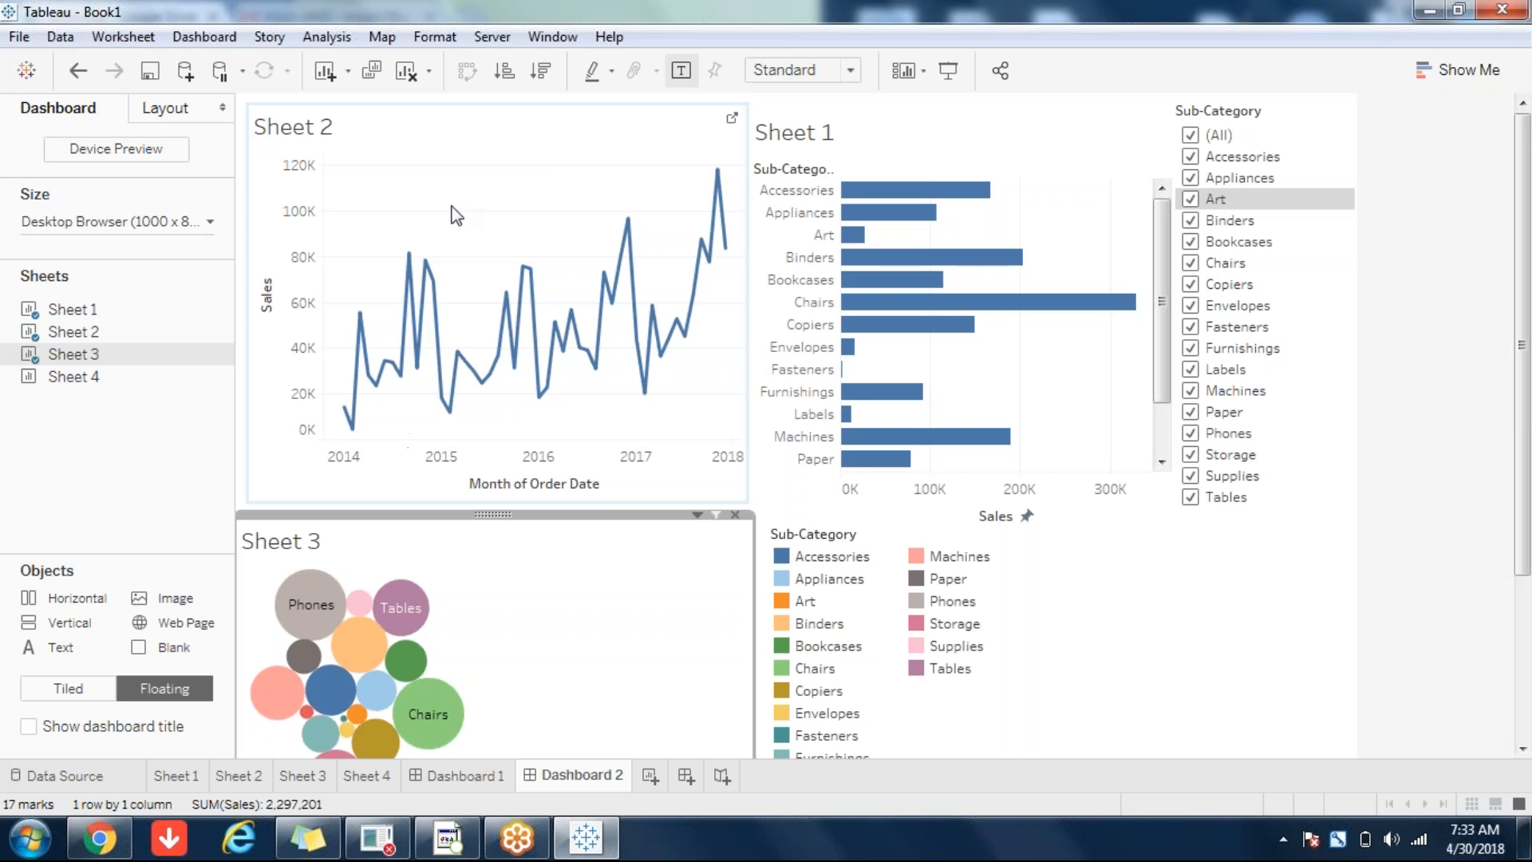
click(498, 166)
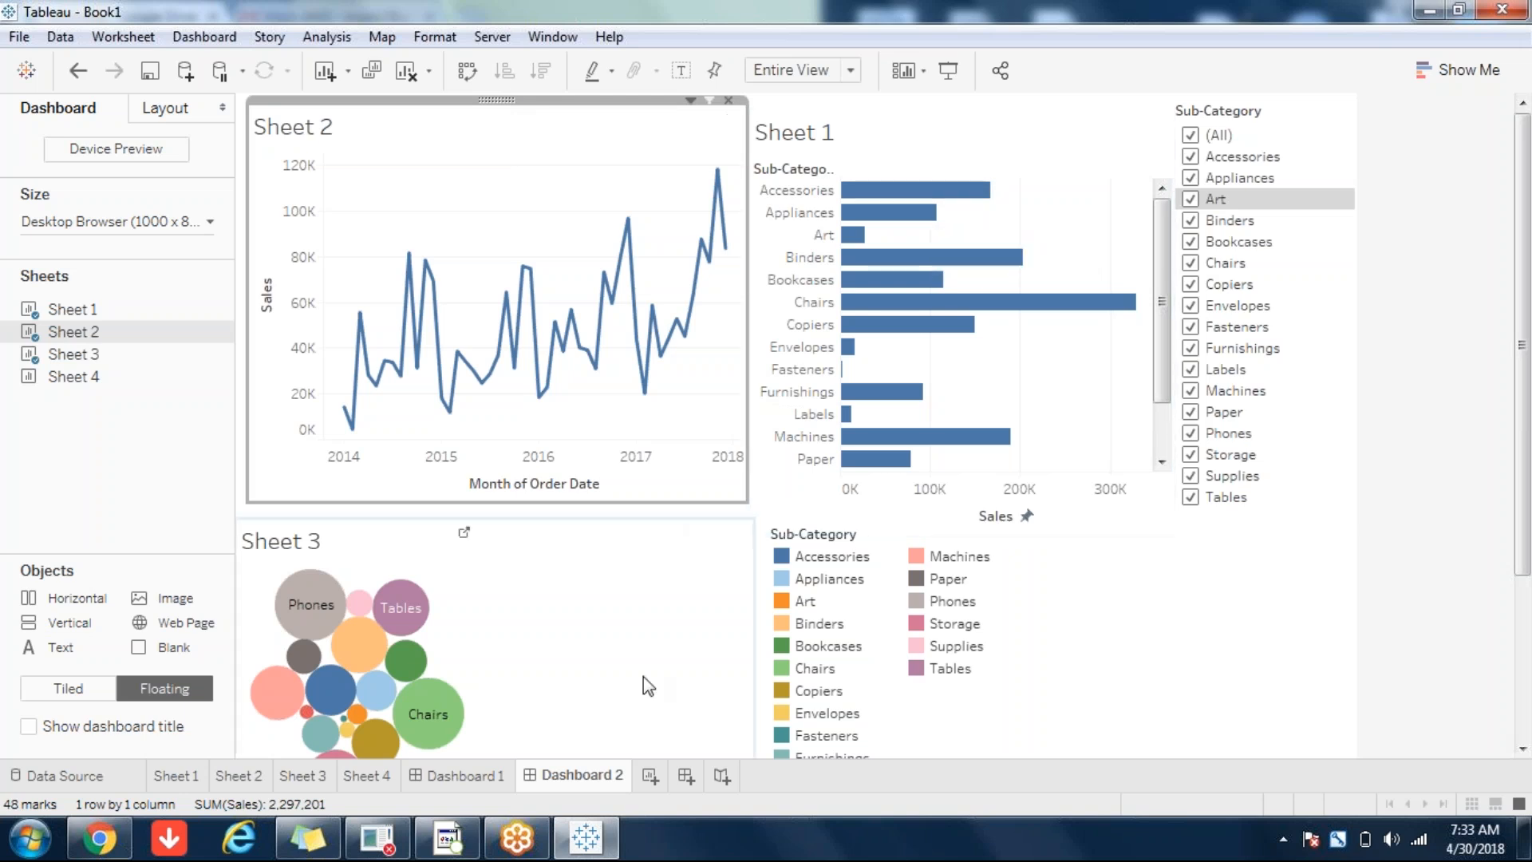
click(437, 786)
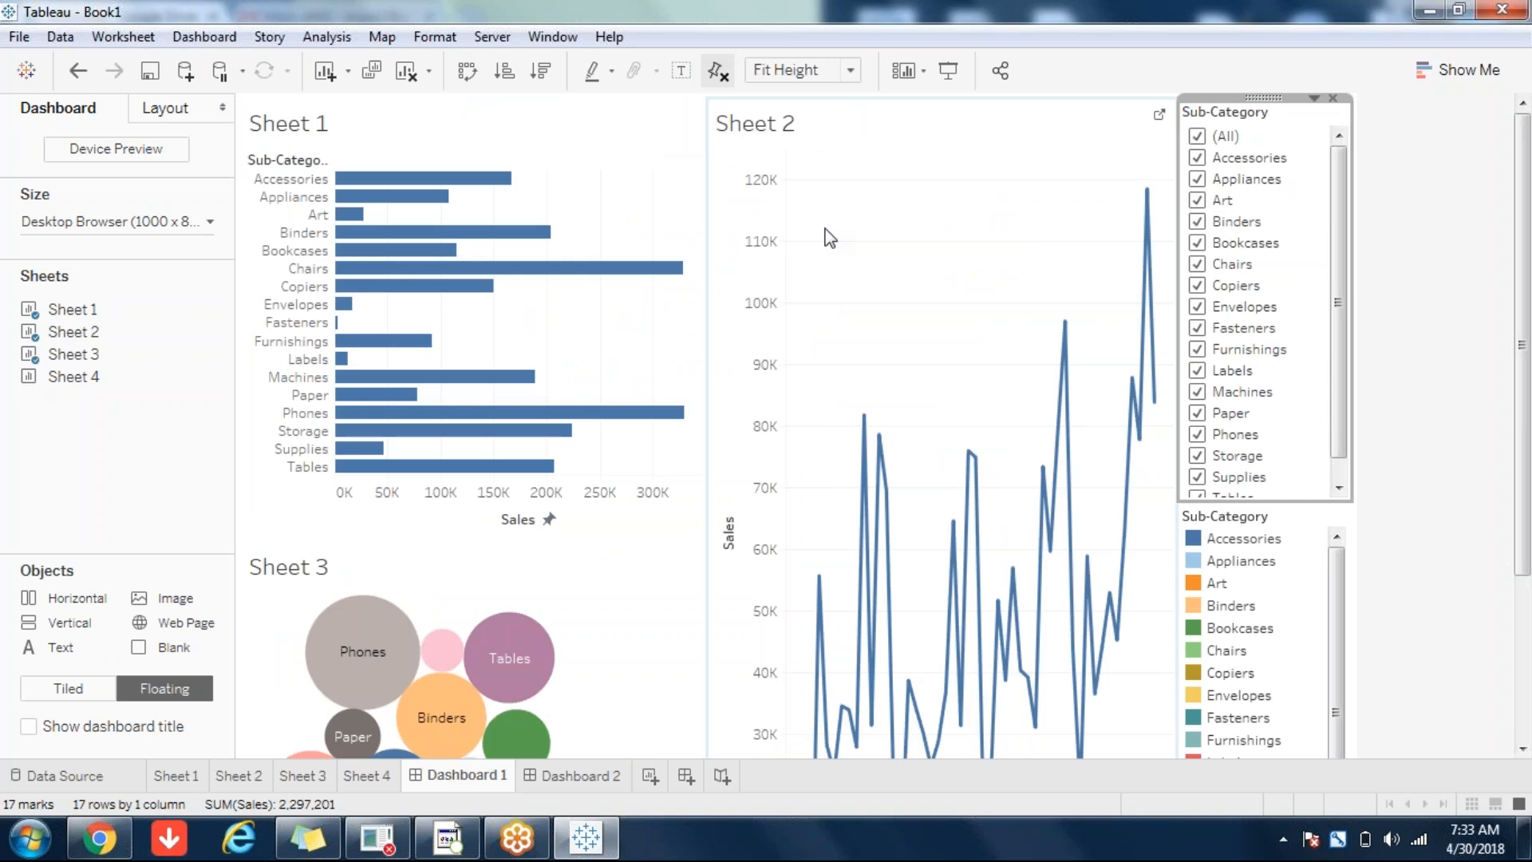
click(560, 783)
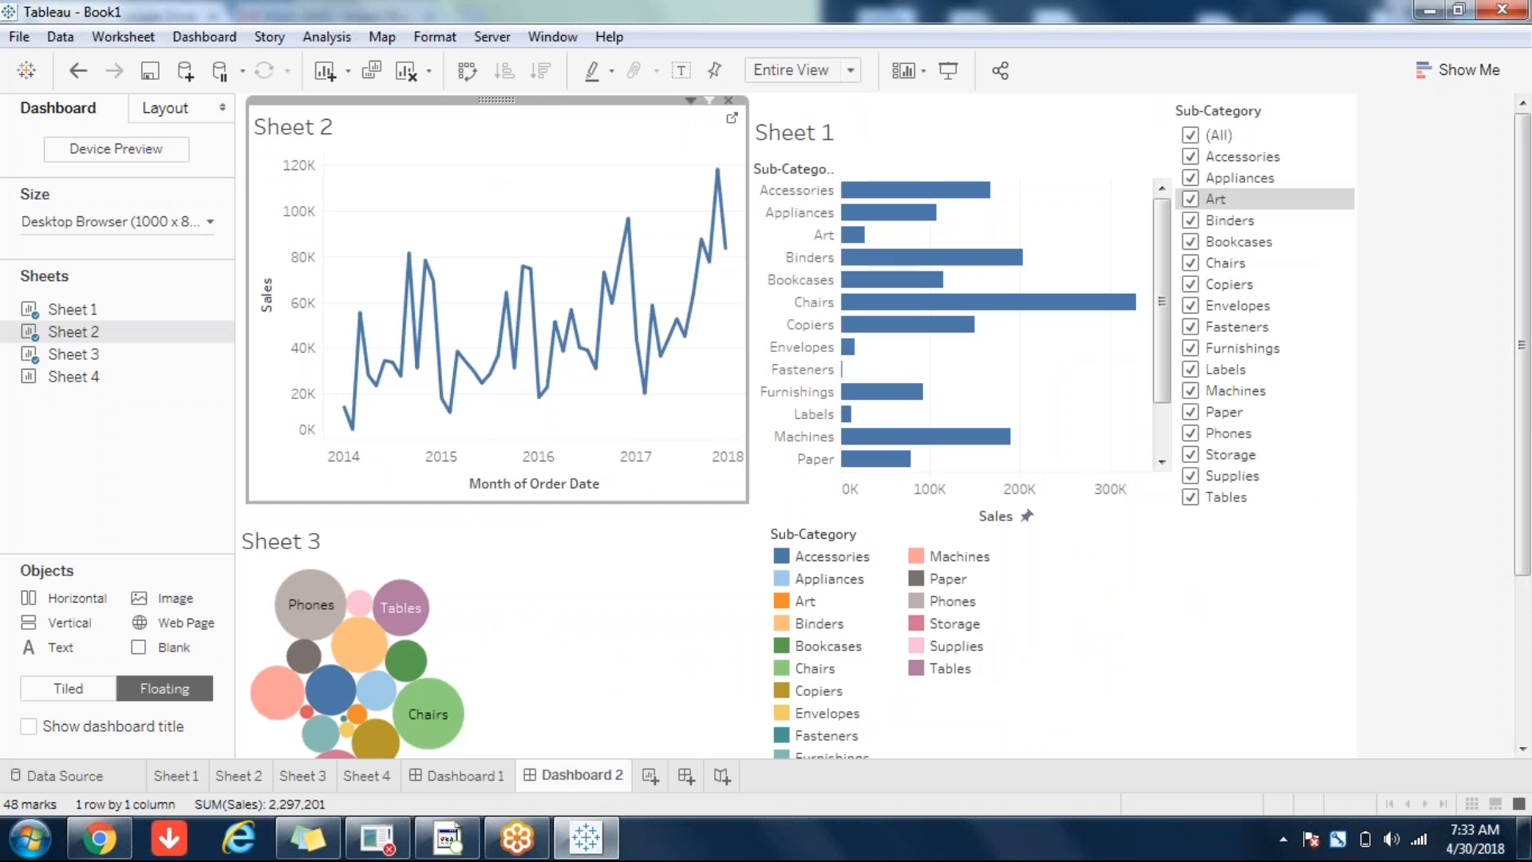
click(986, 141)
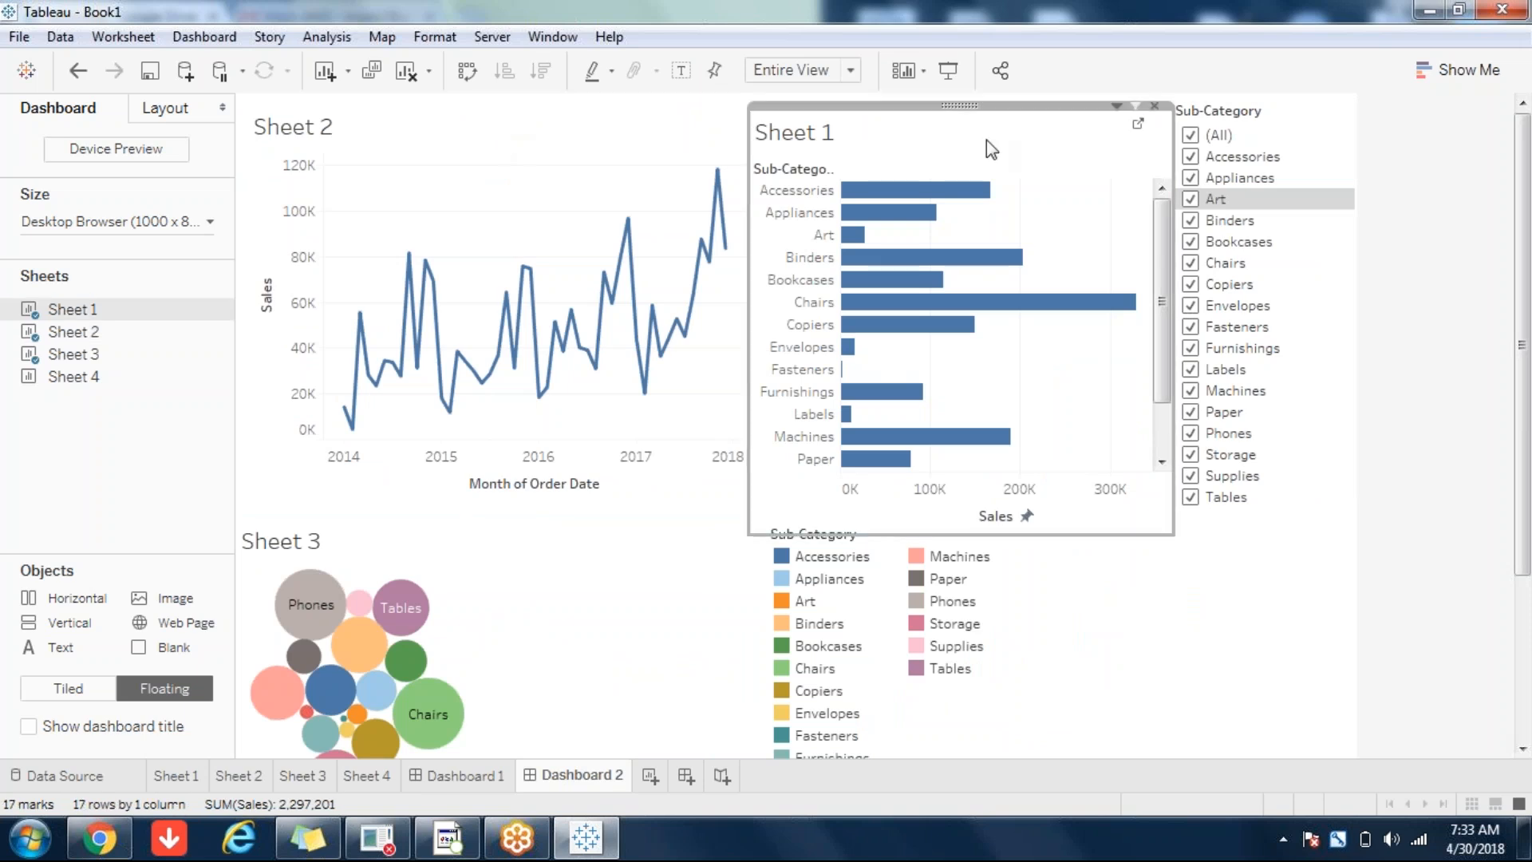
click(588, 601)
click(930, 126)
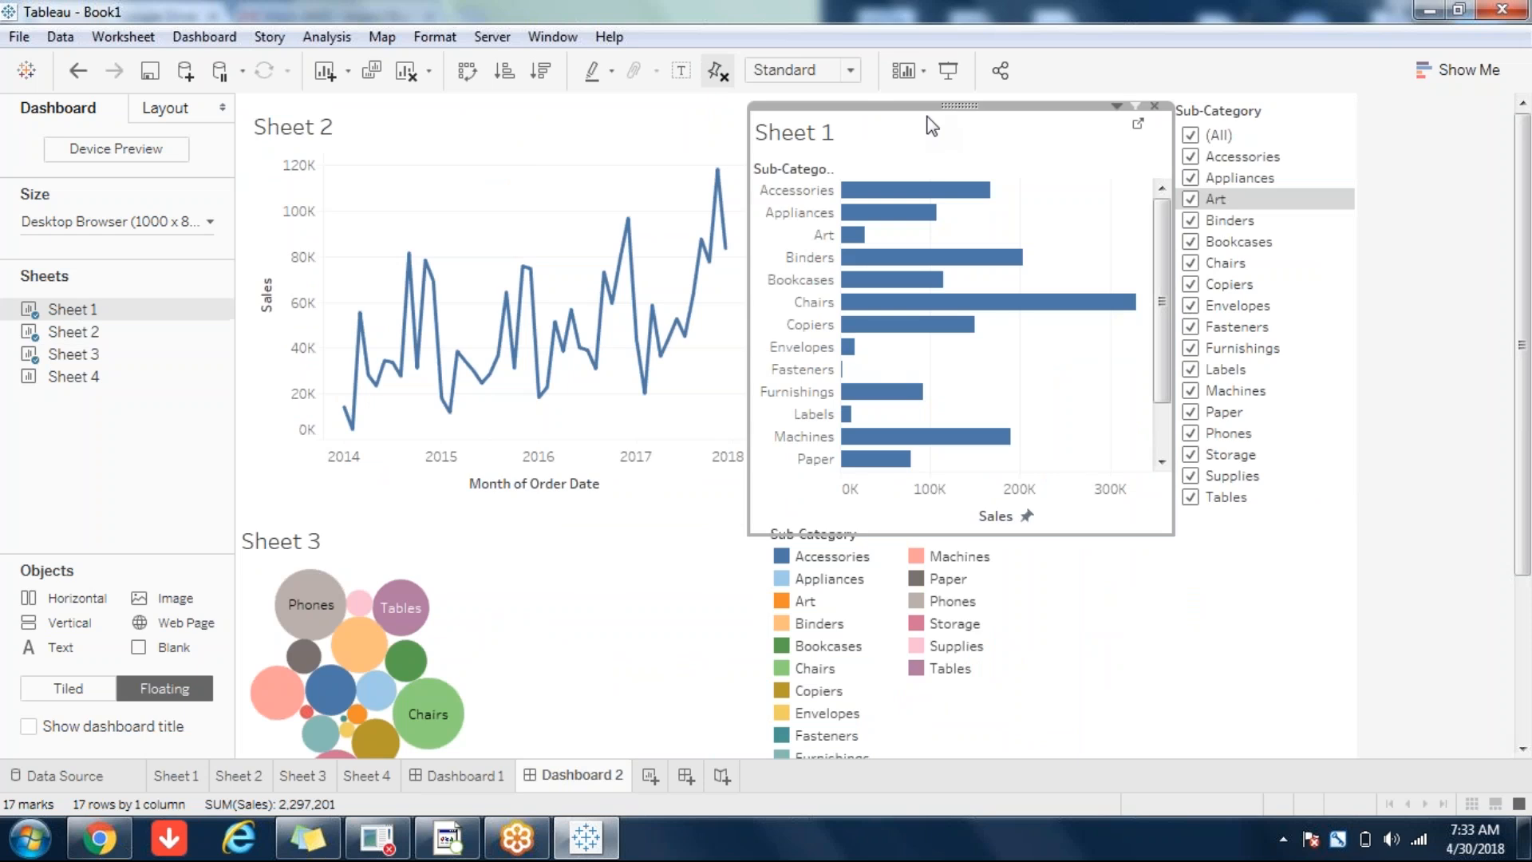
click(499, 126)
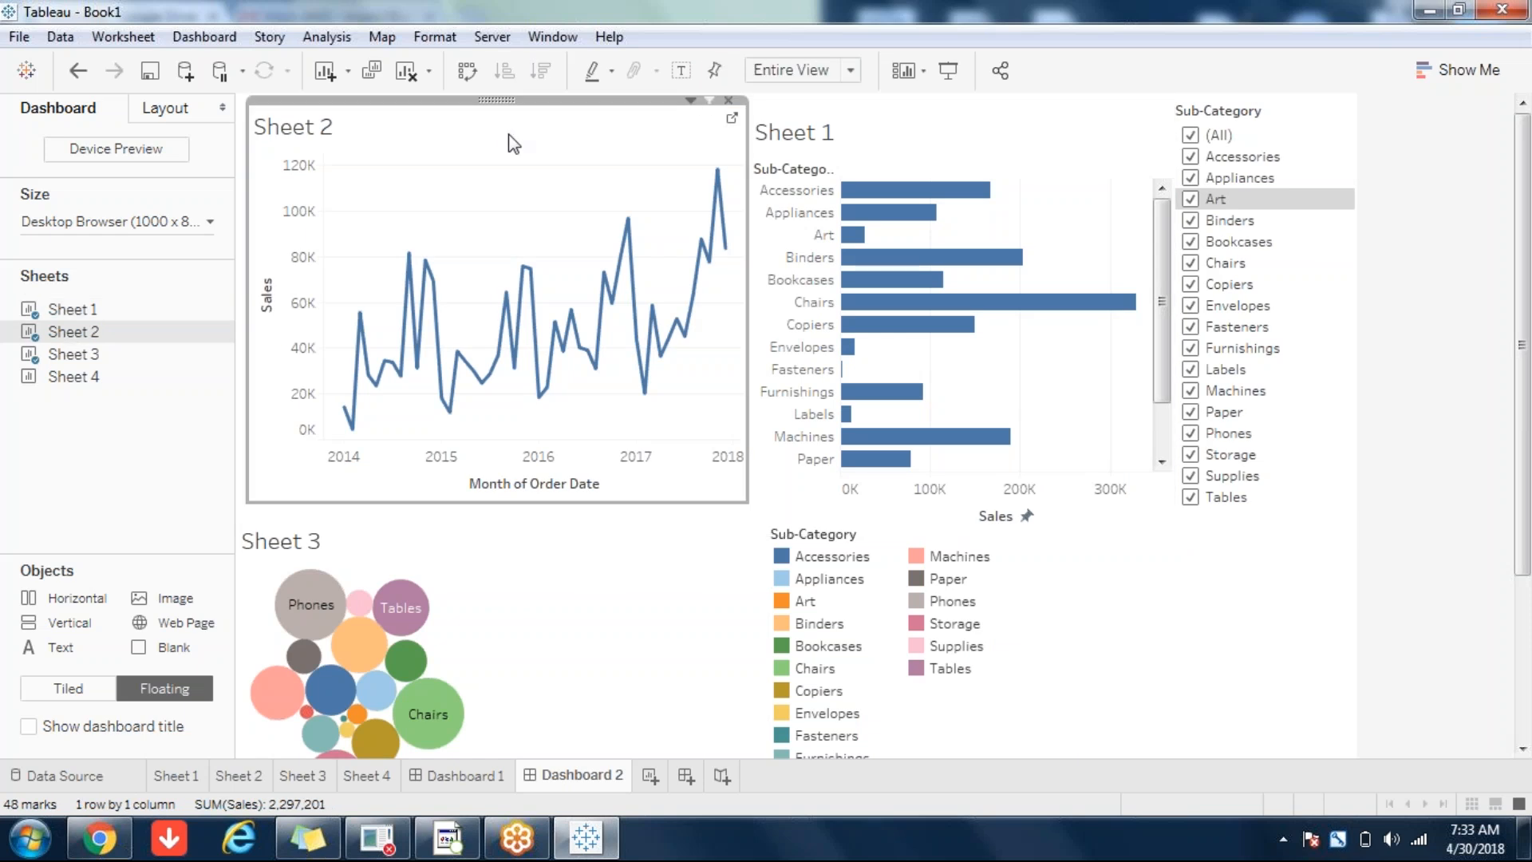
click(1285, 485)
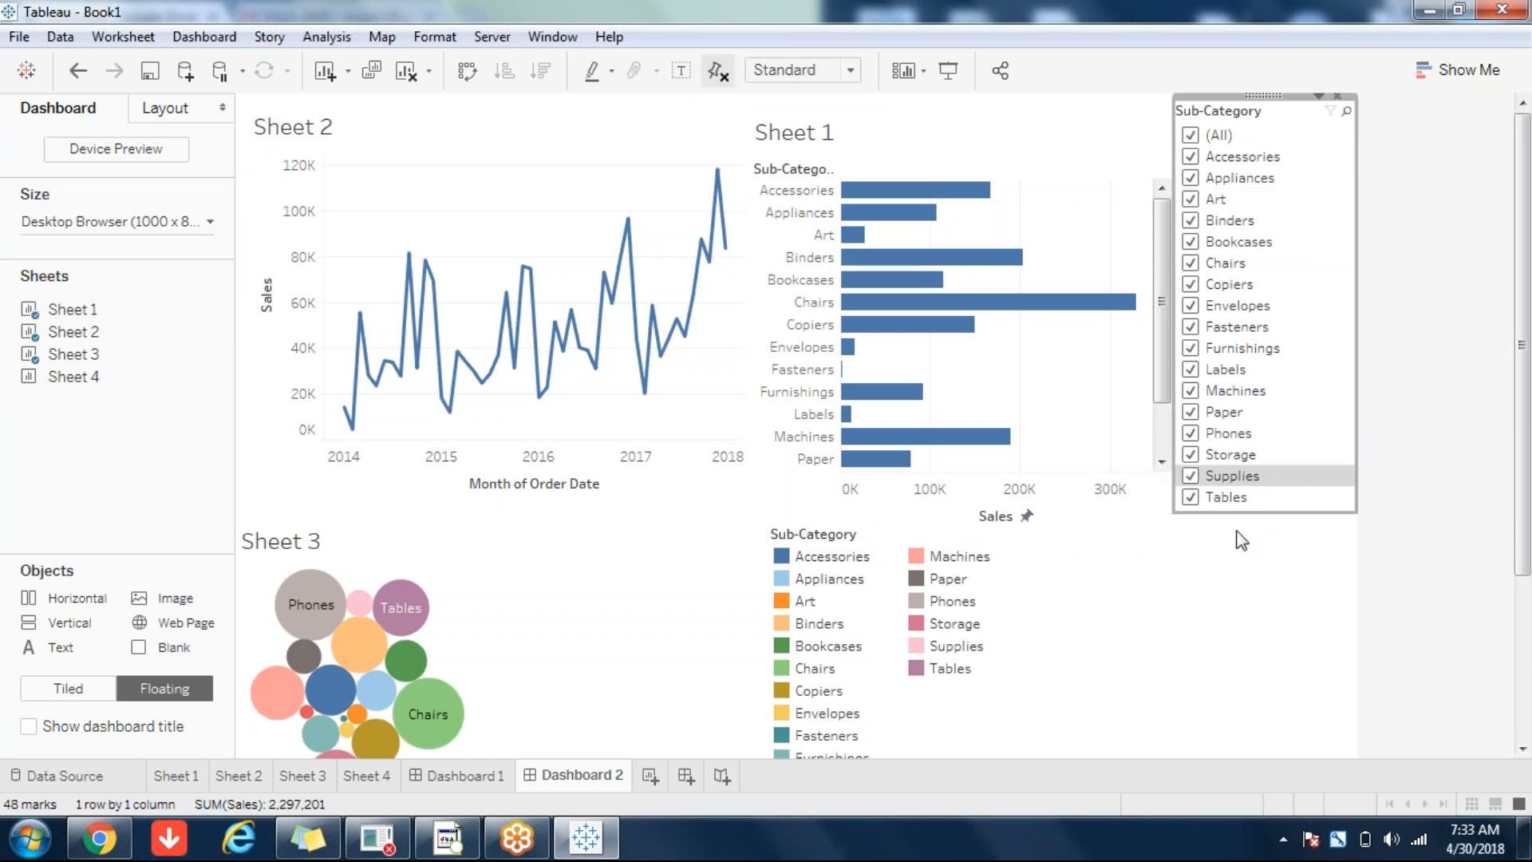
click(1013, 681)
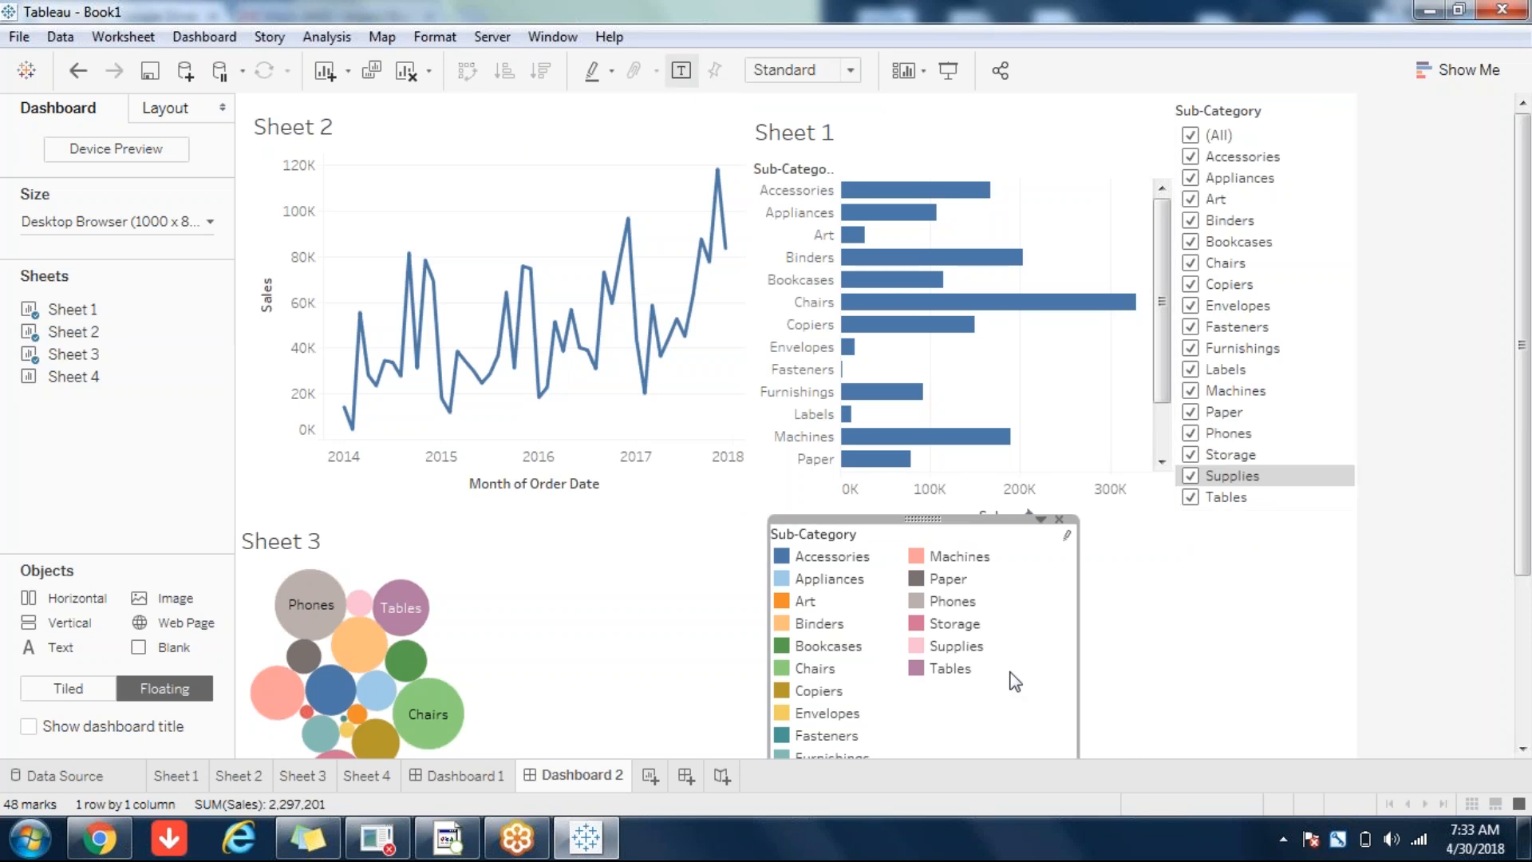
- Enlarge the floating Sheet 2 so it overlaps Sheet 1 and Sheet 3, and compare it with the tiled Sheet 1 on Dashboard 1
click(690, 439)
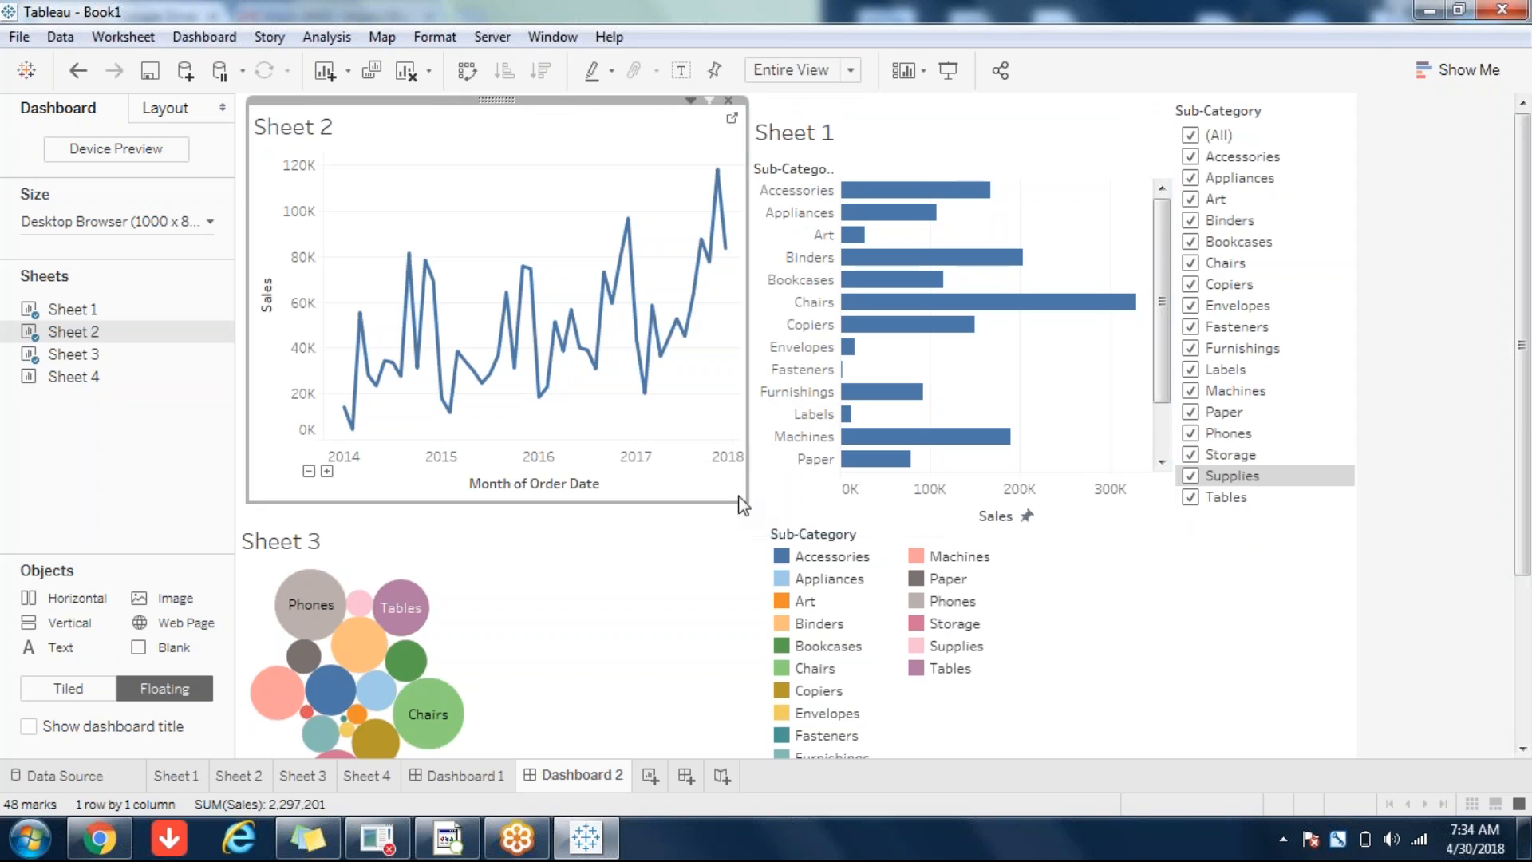
drag(741, 501, 760, 559)
click(479, 780)
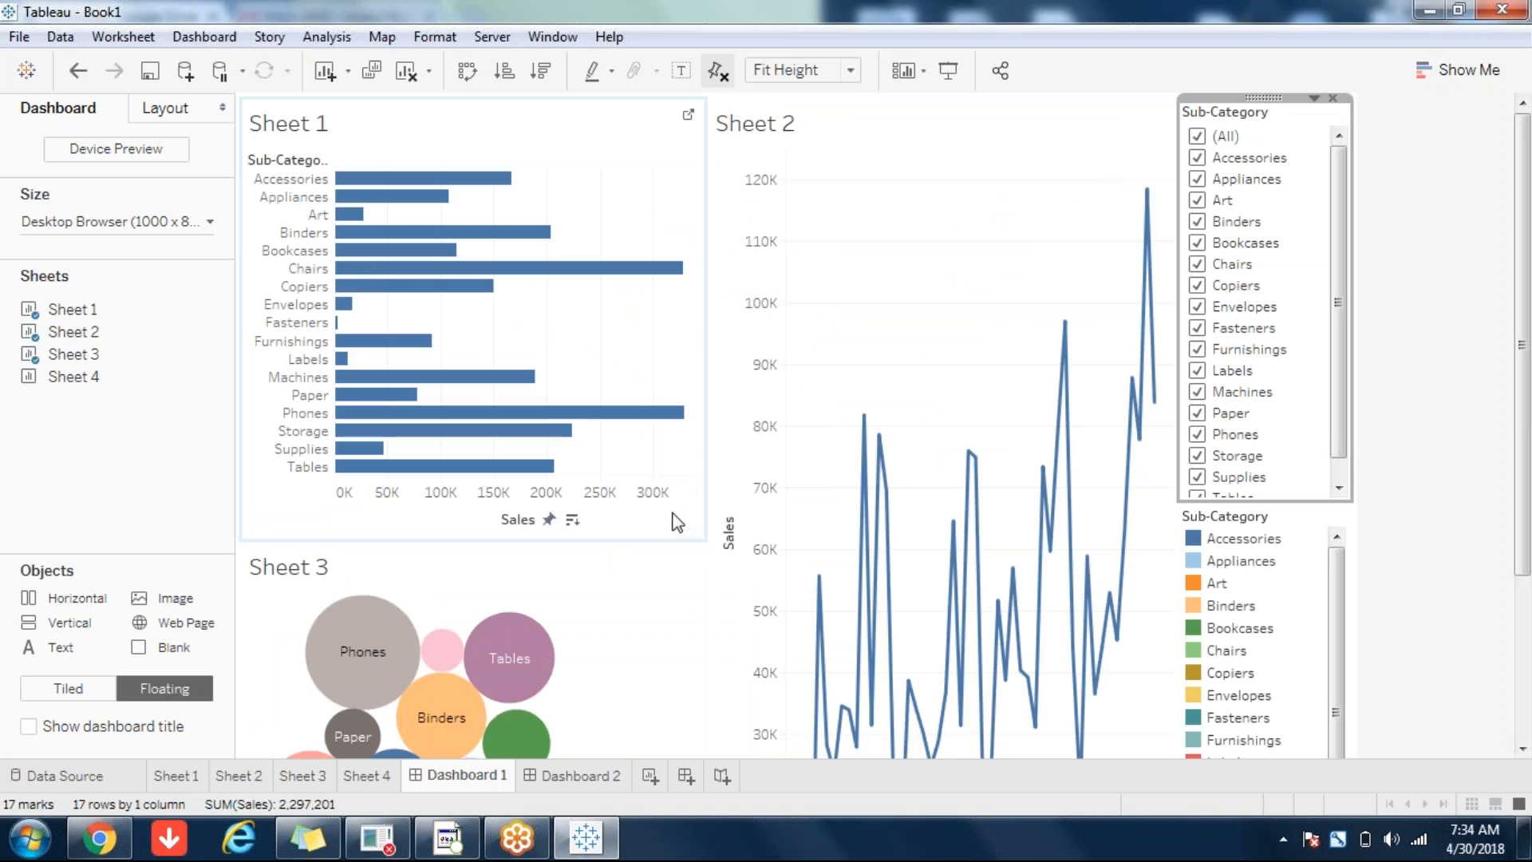
click(677, 522)
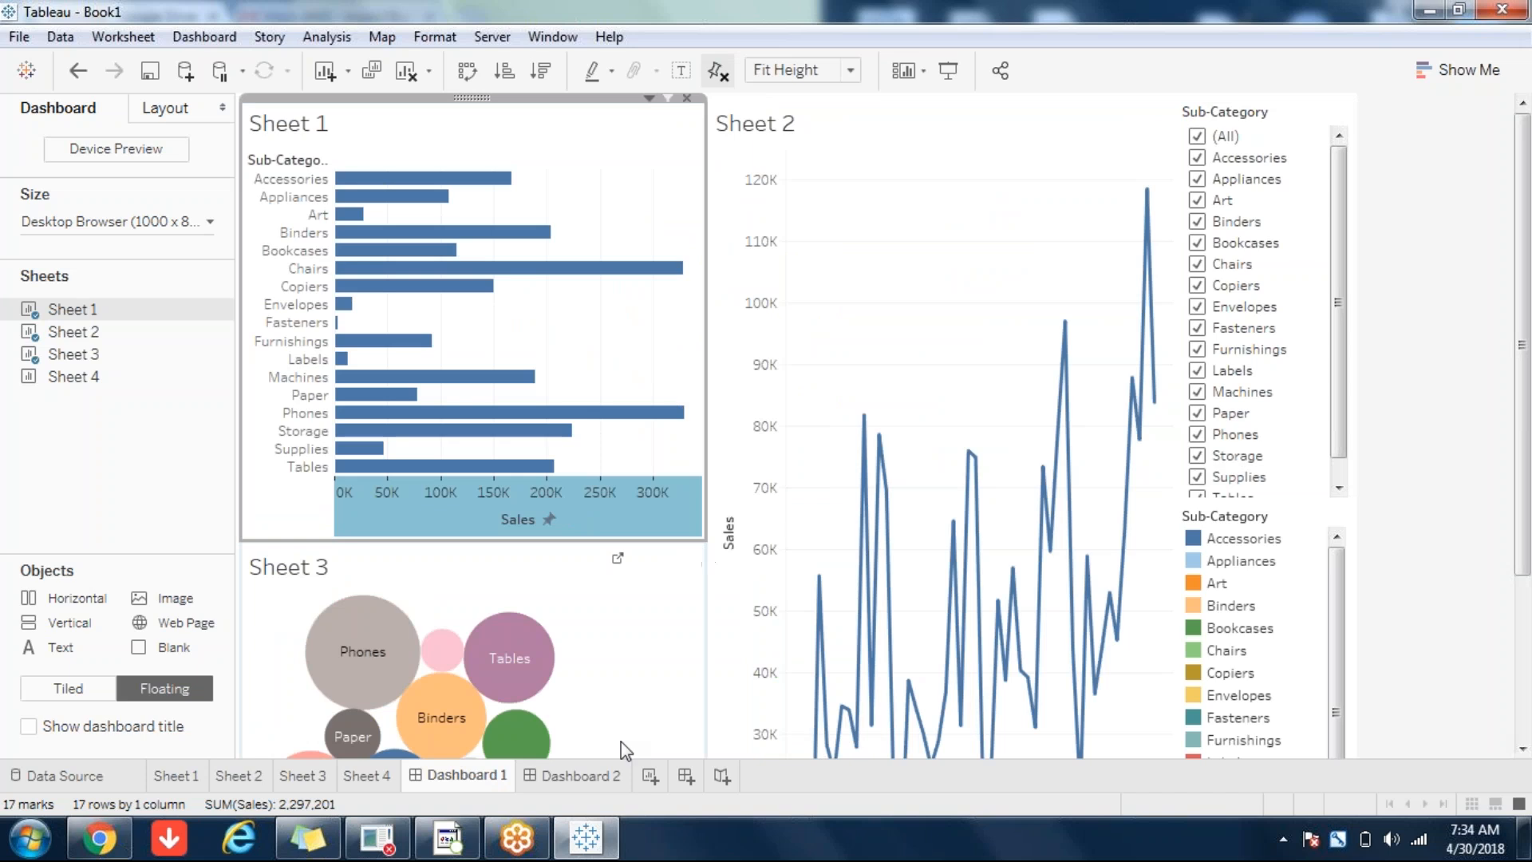
click(576, 789)
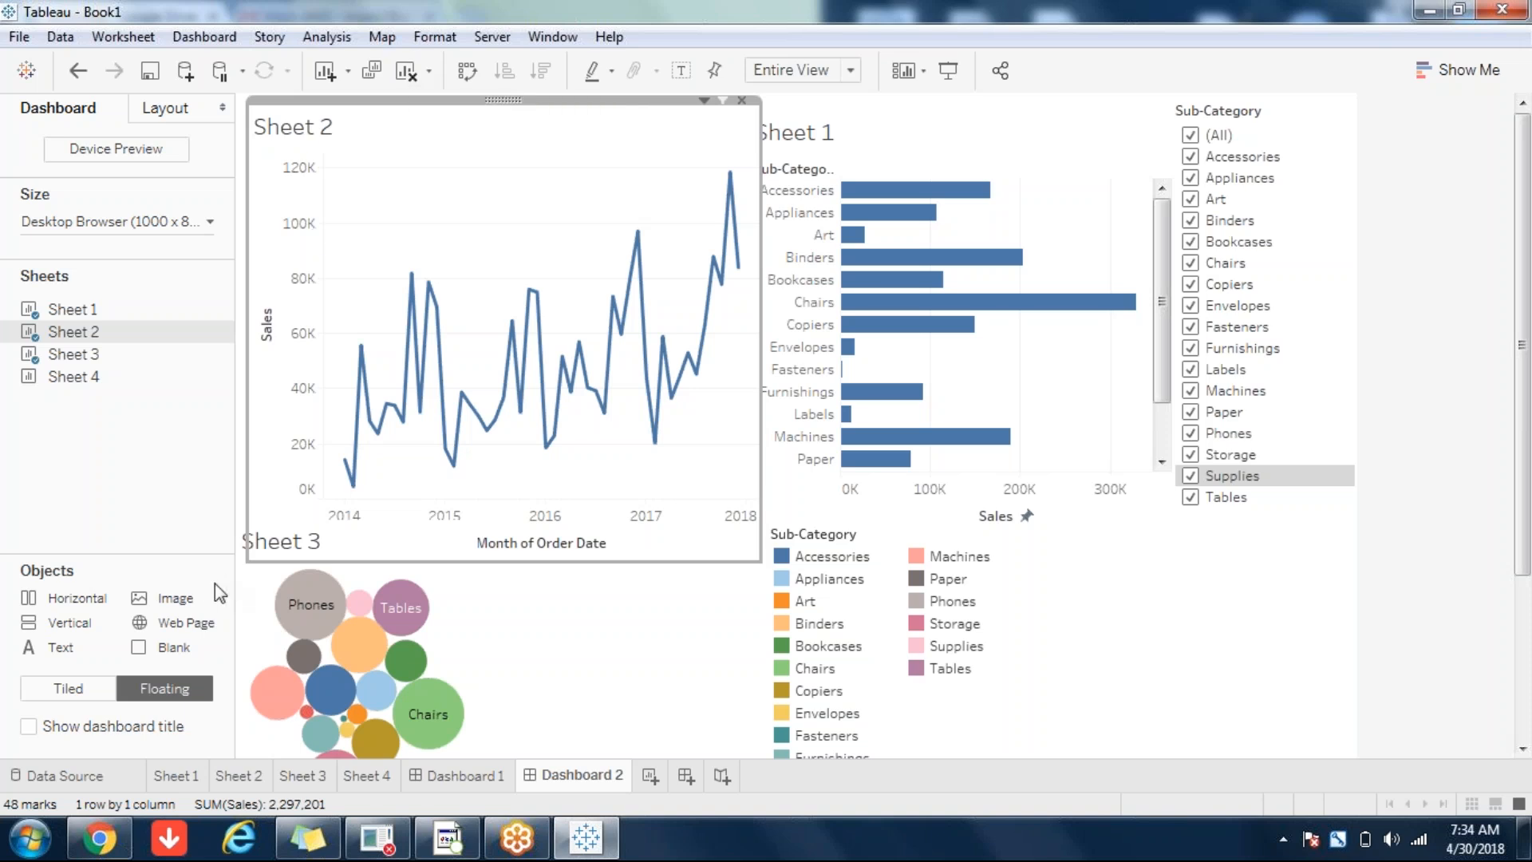
- Clear everything from Dashboard 2 and add Sheet 1, Sheet 2 and Sheet 3 as tiled sheets
click(83, 702)
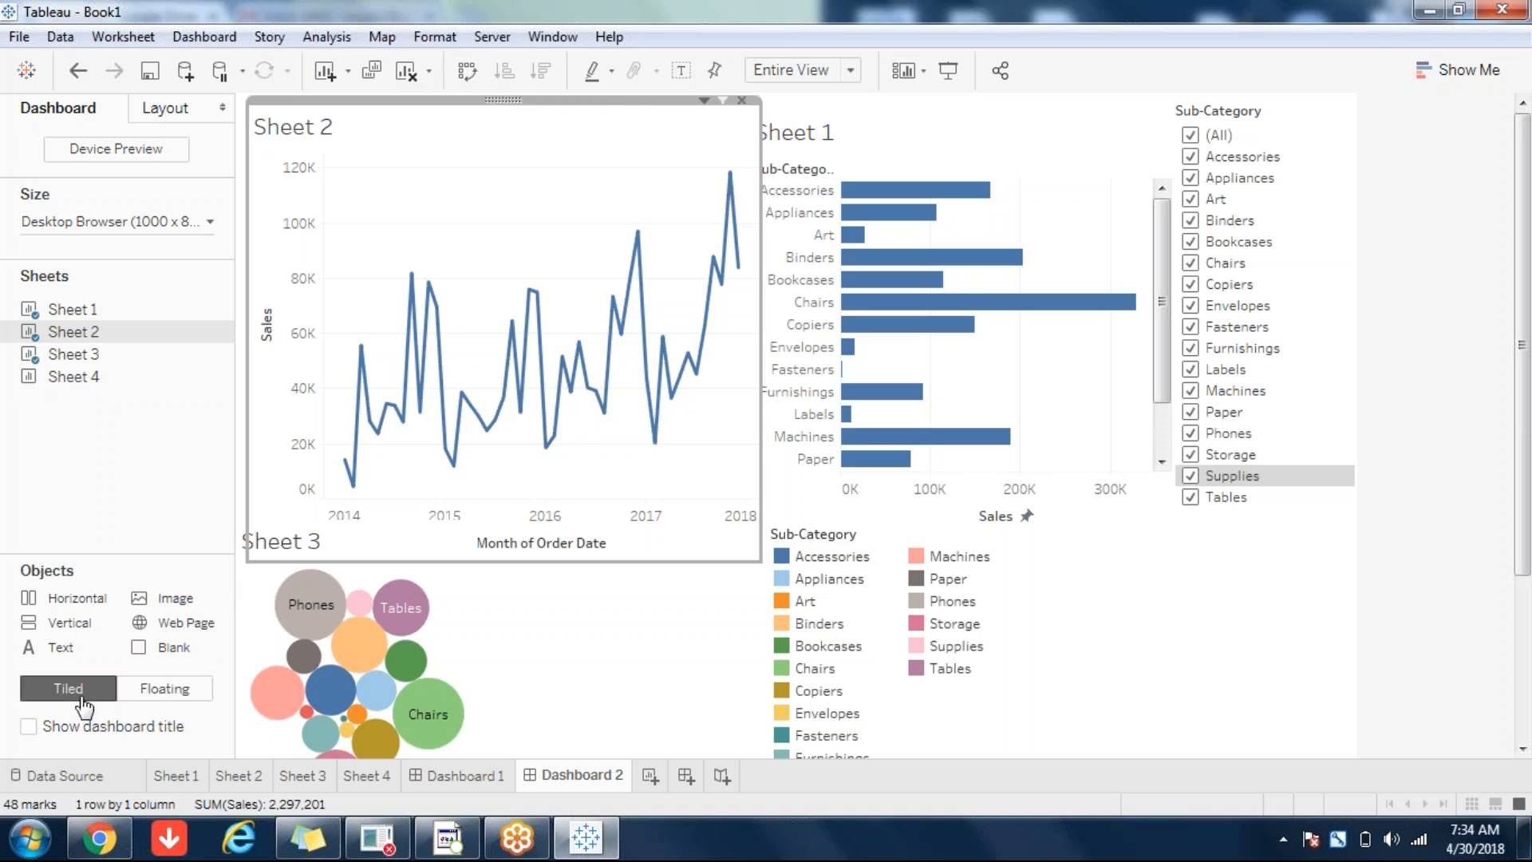
click(406, 72)
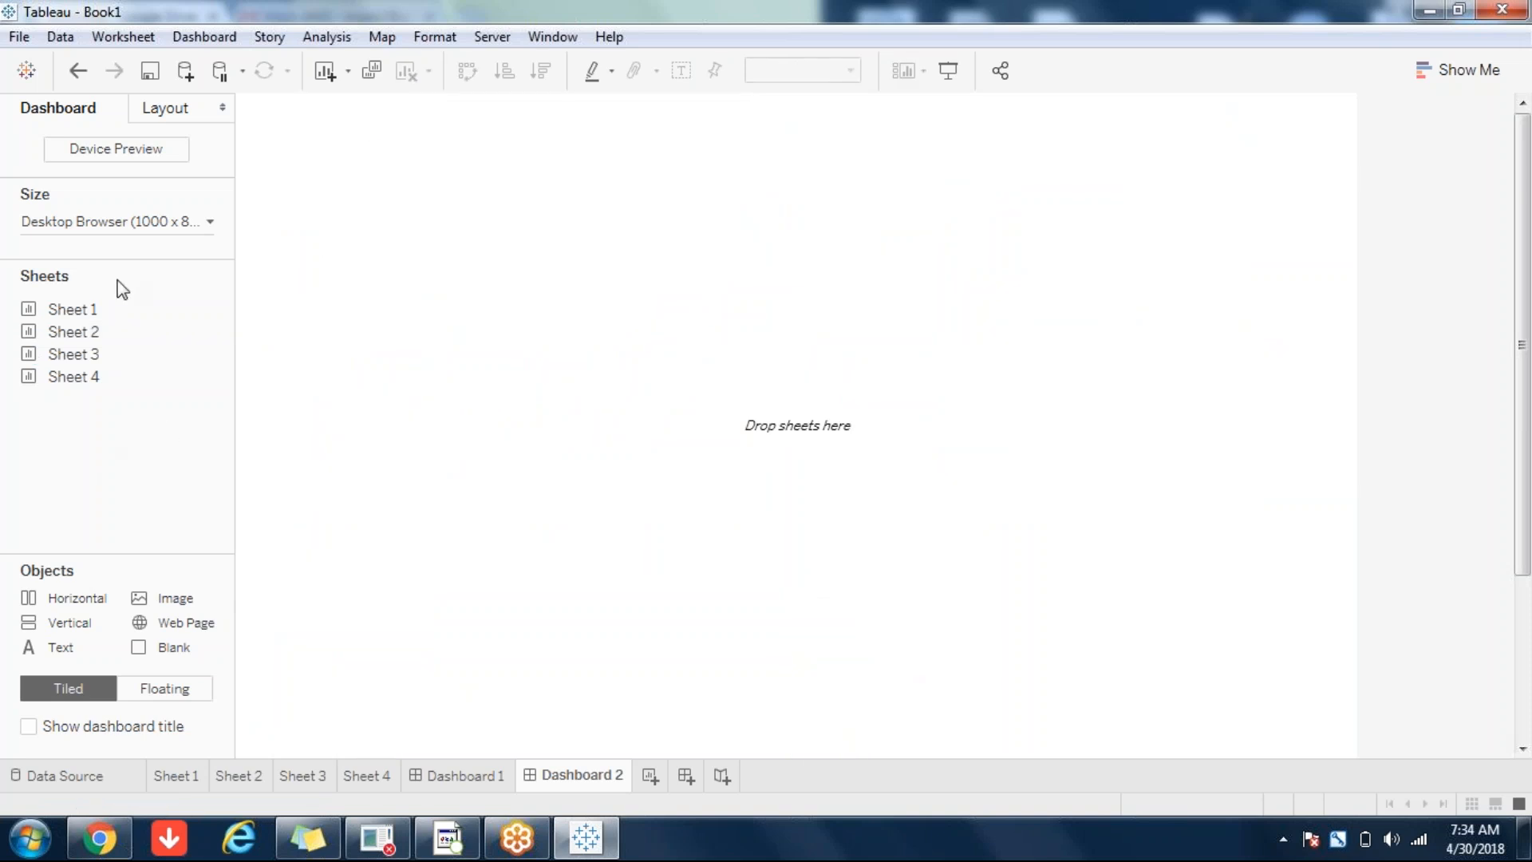
mouse_move(61, 315)
double_click(80, 334)
double_click(79, 356)
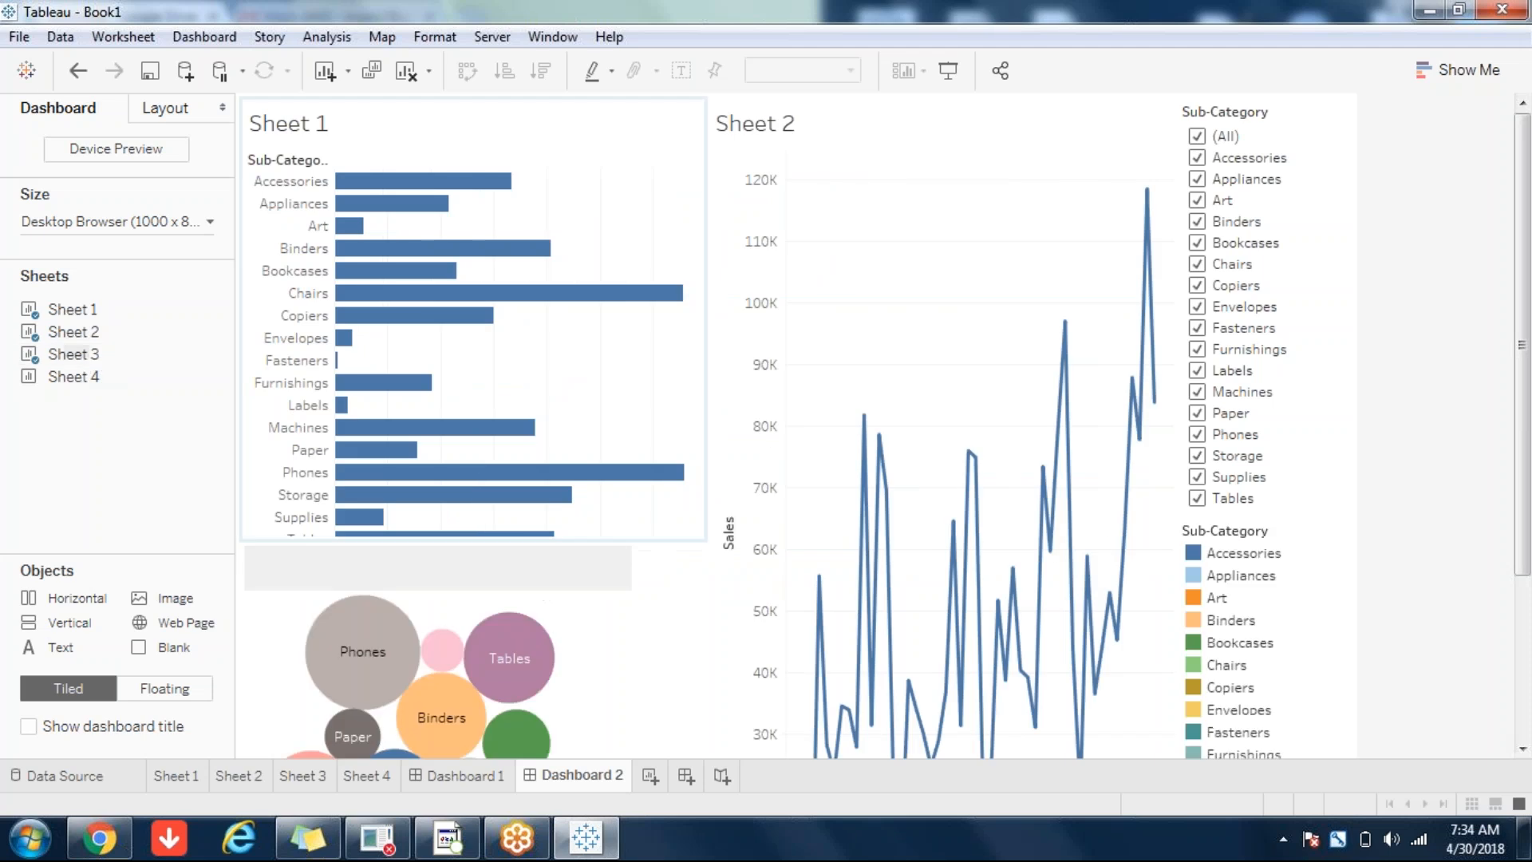
- Show the layout properties of the tiled Sheet 1 and review its available options, including Floating
click(148, 112)
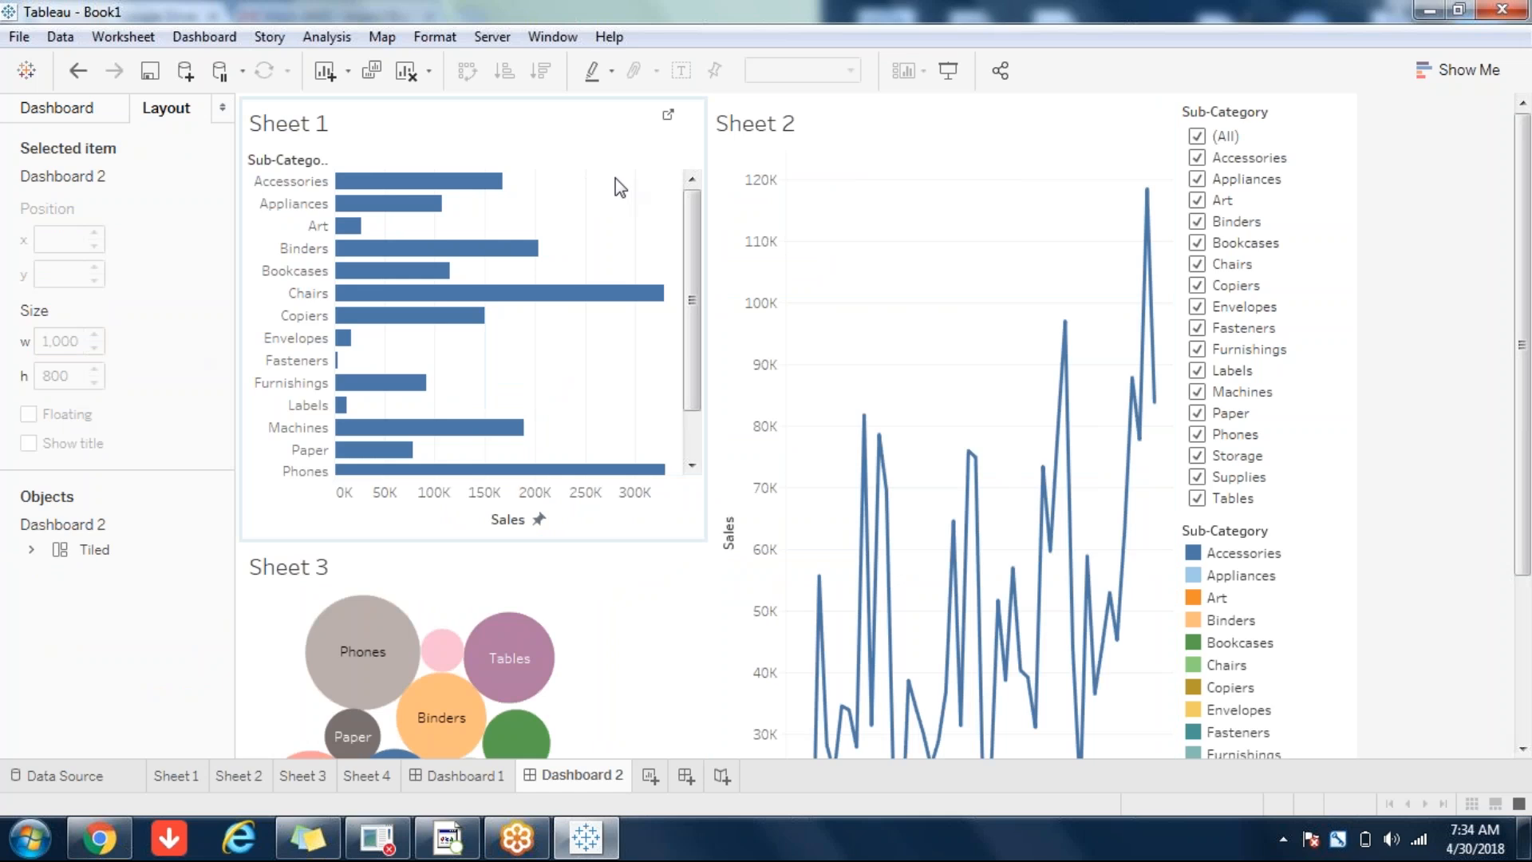
click(560, 145)
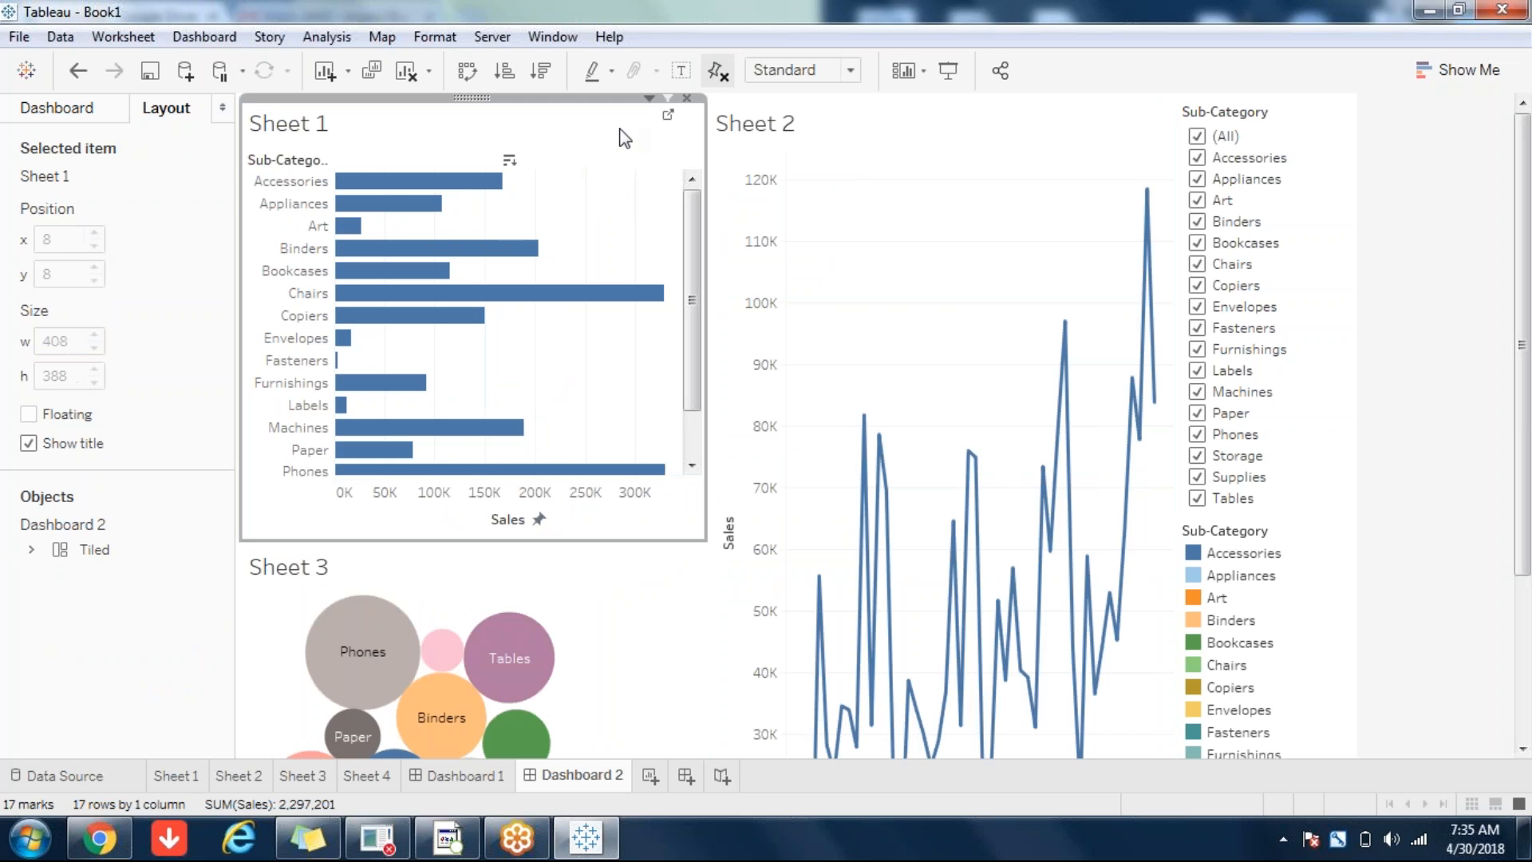
click(650, 100)
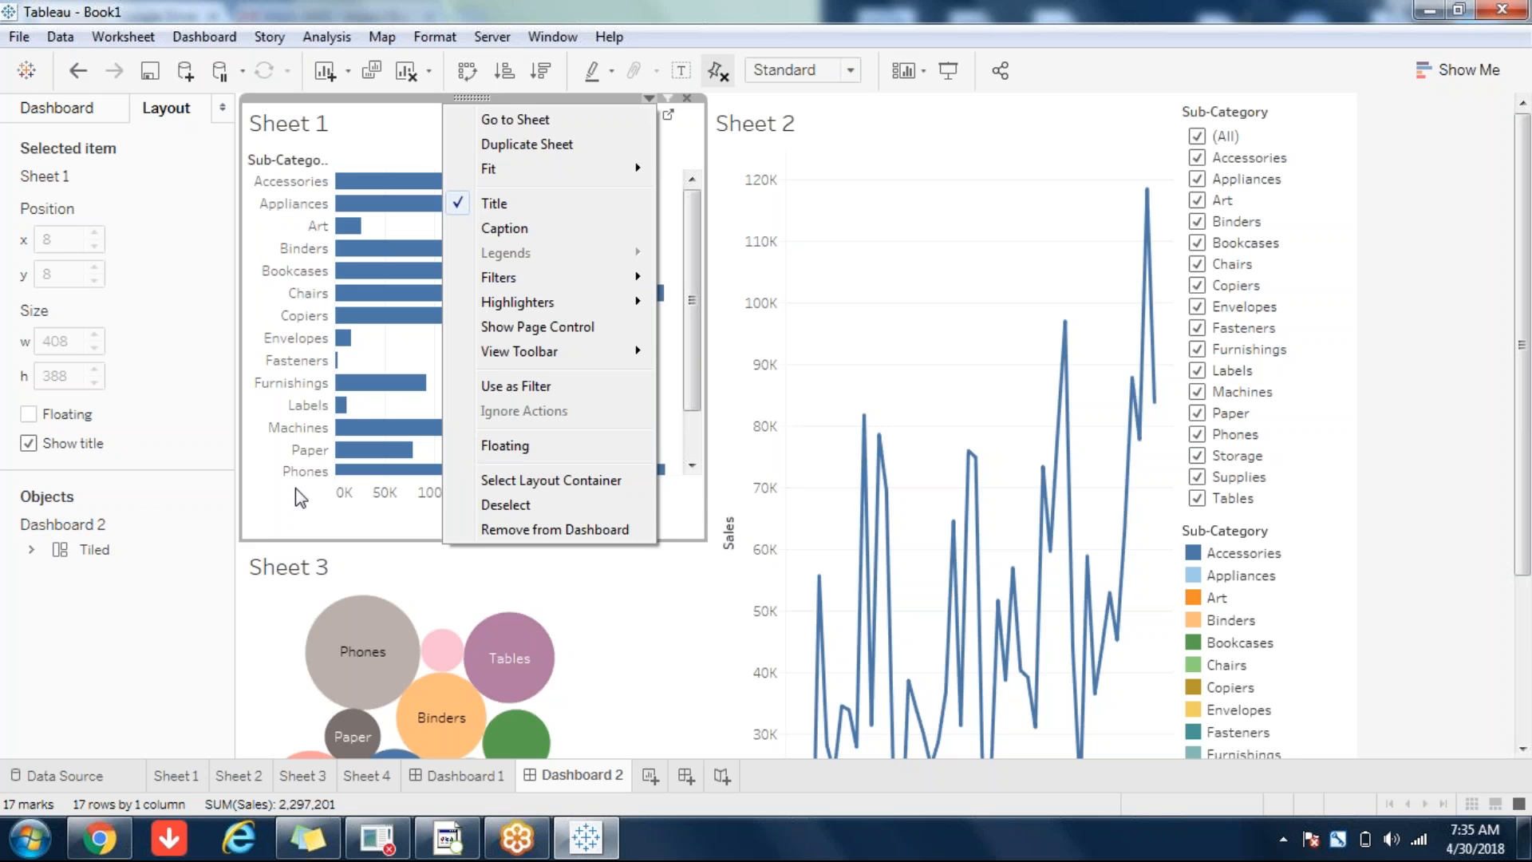
click(701, 603)
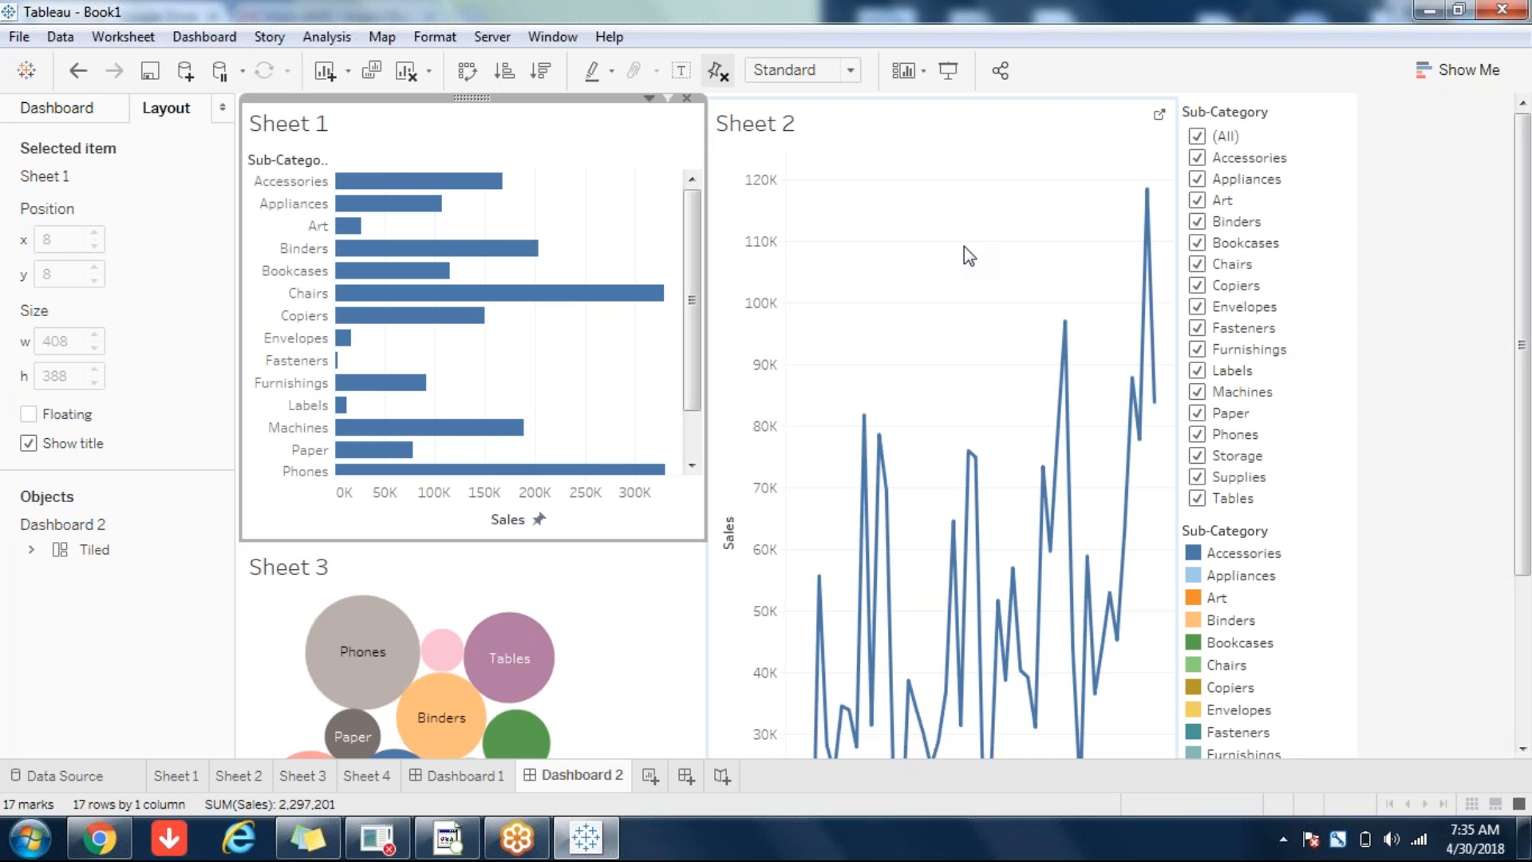
- Make the tiled Sub-Category color legend floating and move it beside the bubbles of Sheet 3
click(1332, 609)
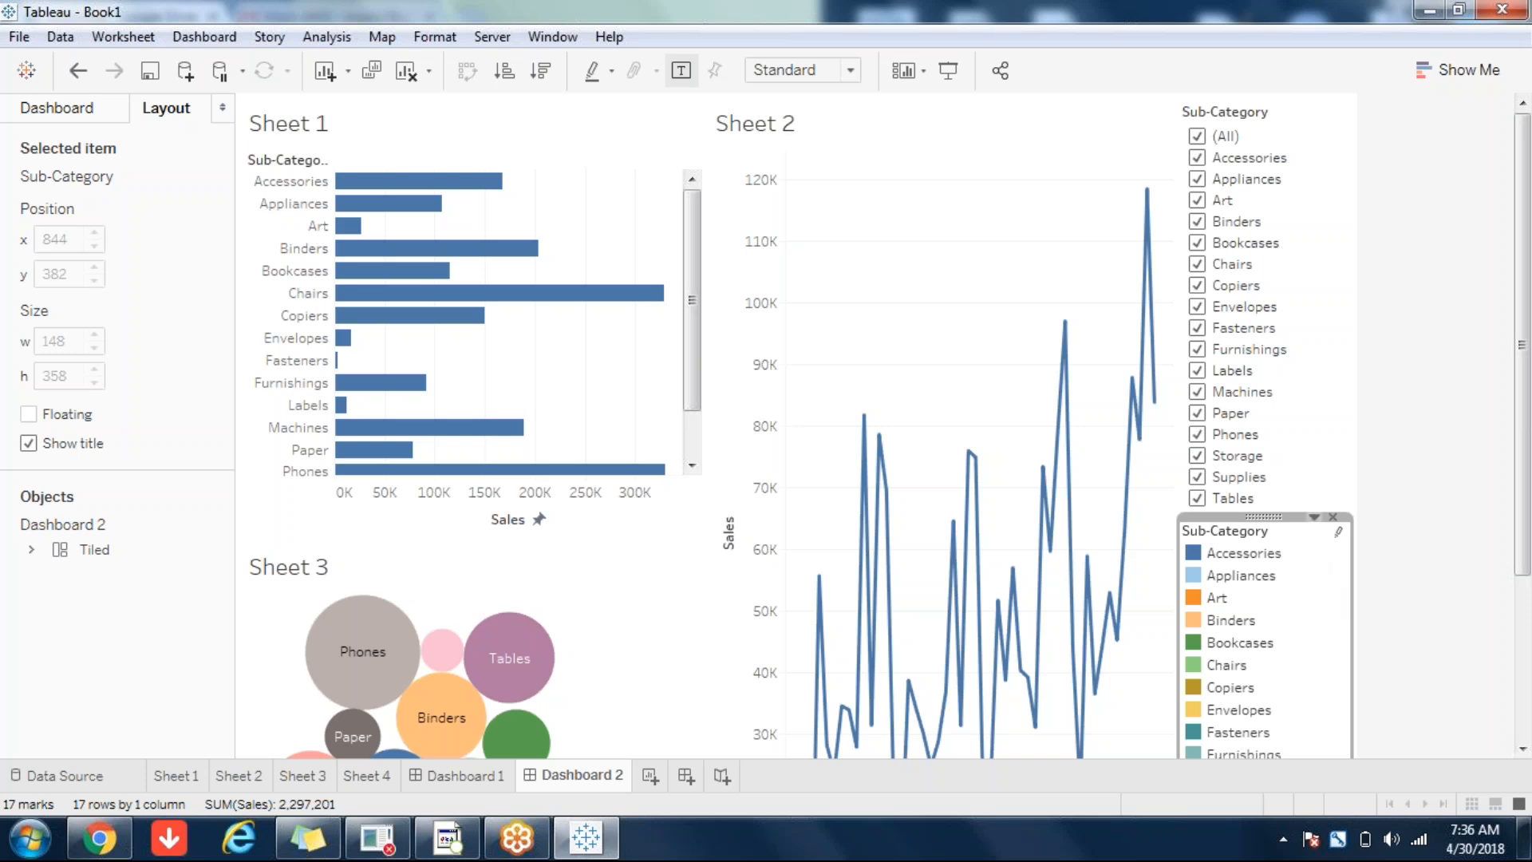
click(1313, 517)
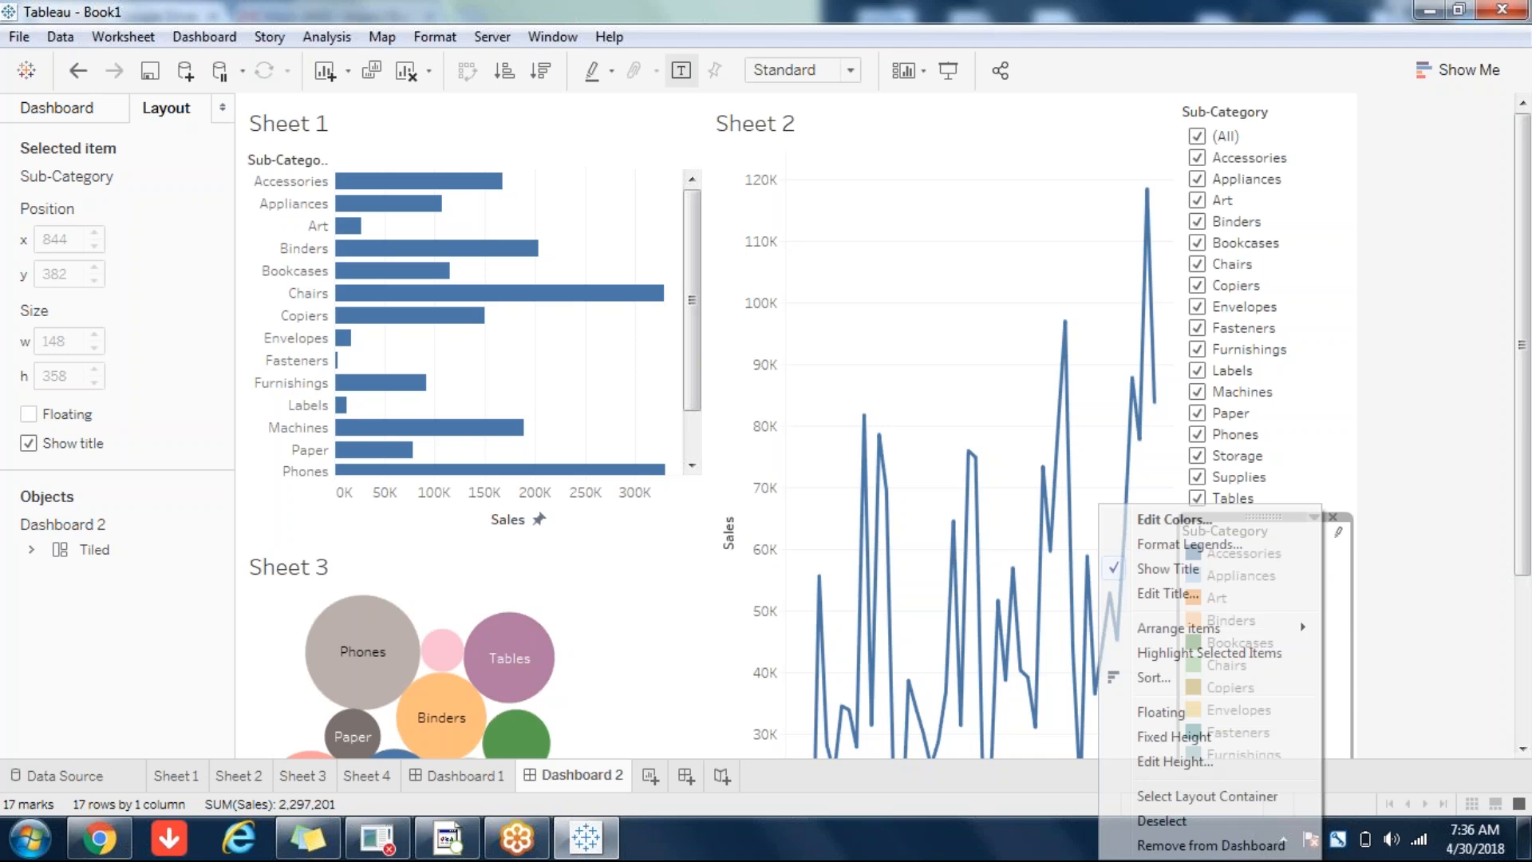
click(1172, 720)
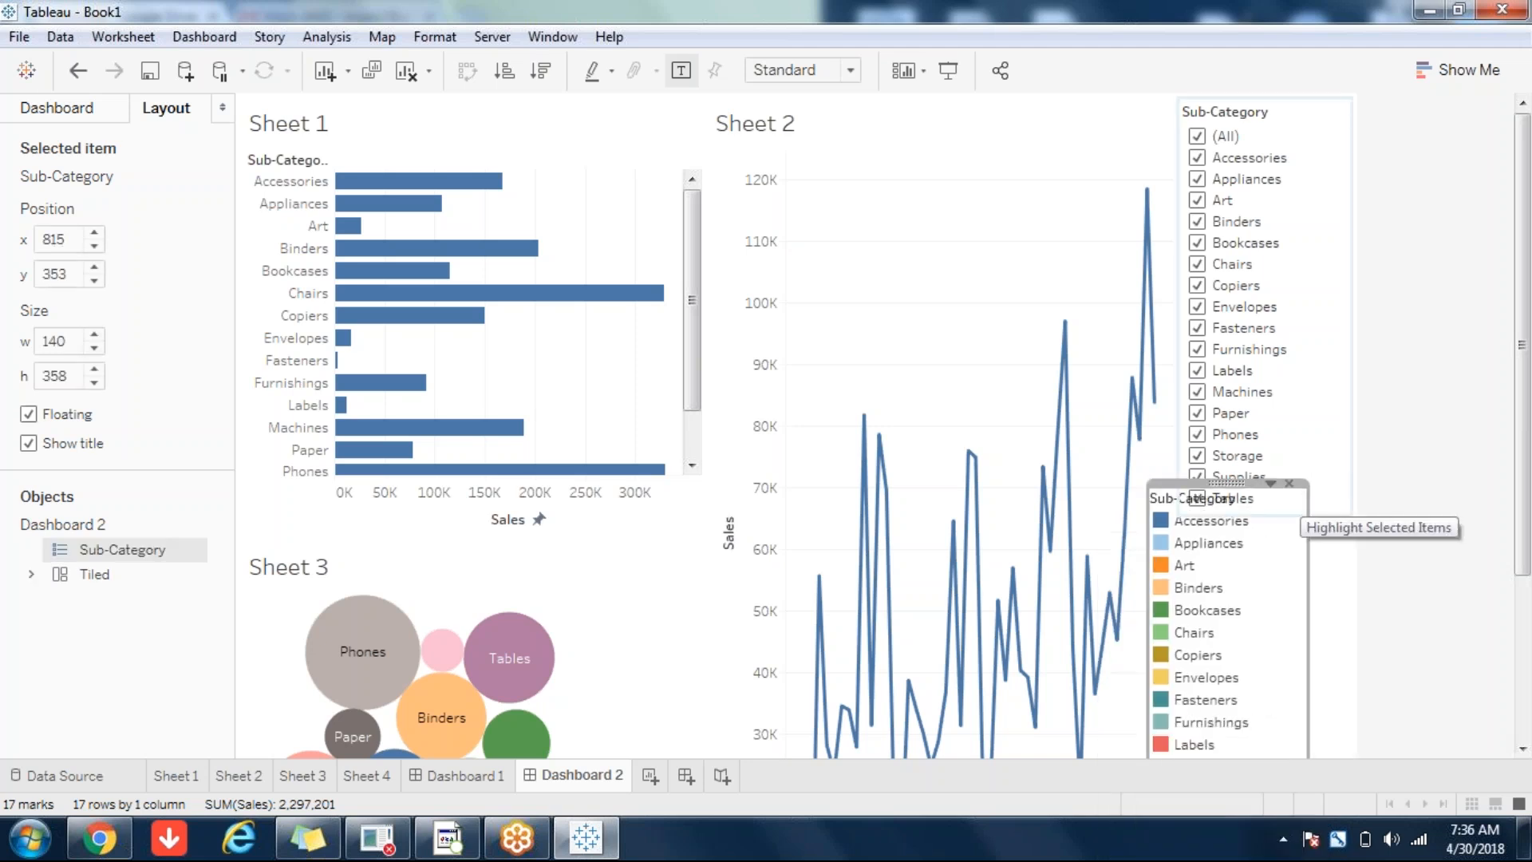
drag(1227, 483, 643, 514)
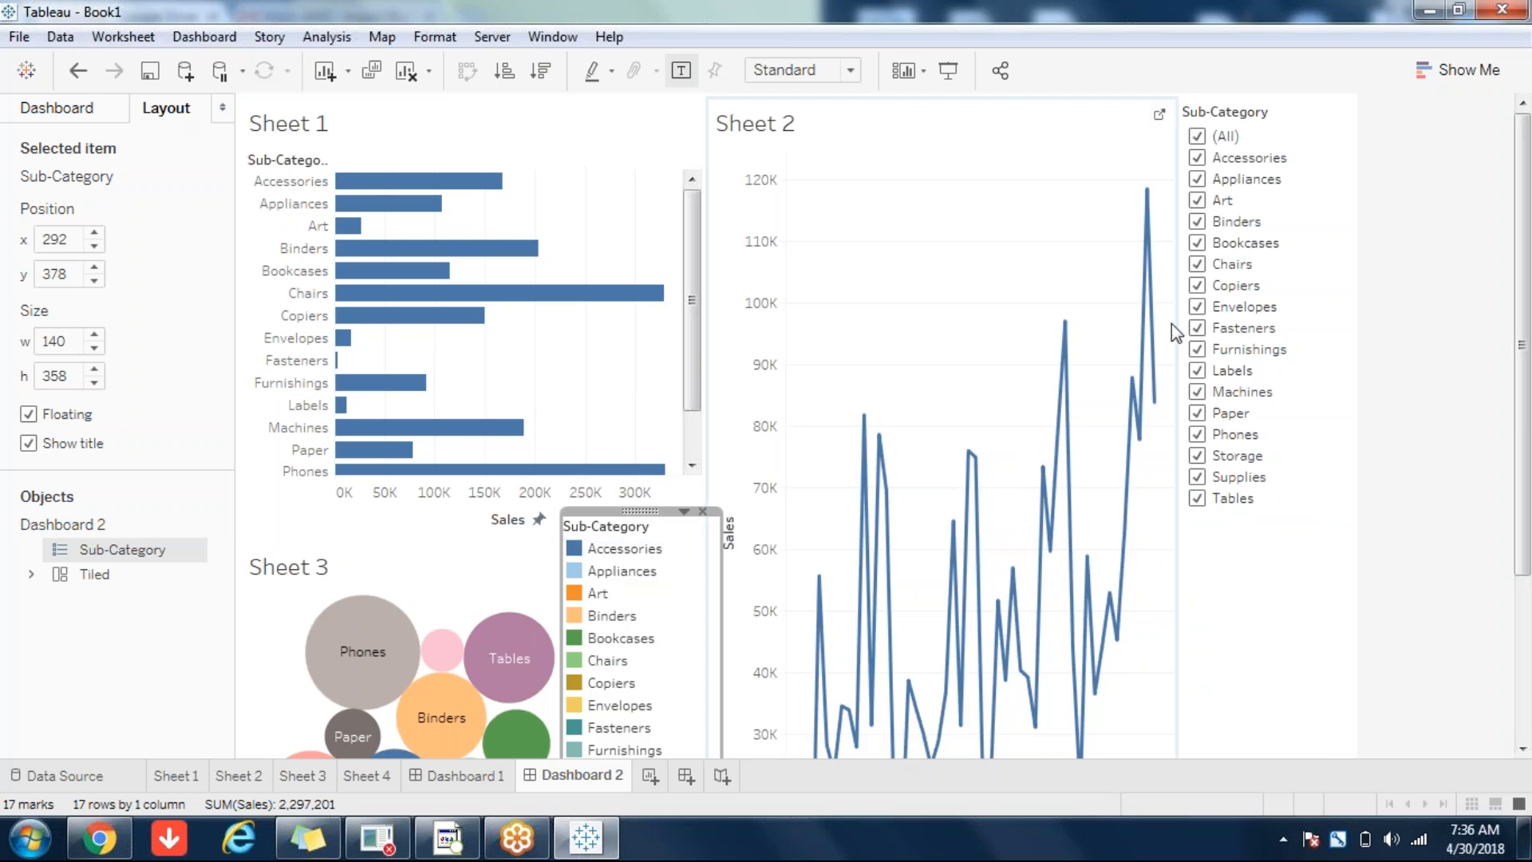
- Make the tiled Sub-Category filter floating and place it over Sheet 2, resized to about 213 wide and 158 high
drag(1529, 295, 1530, 261)
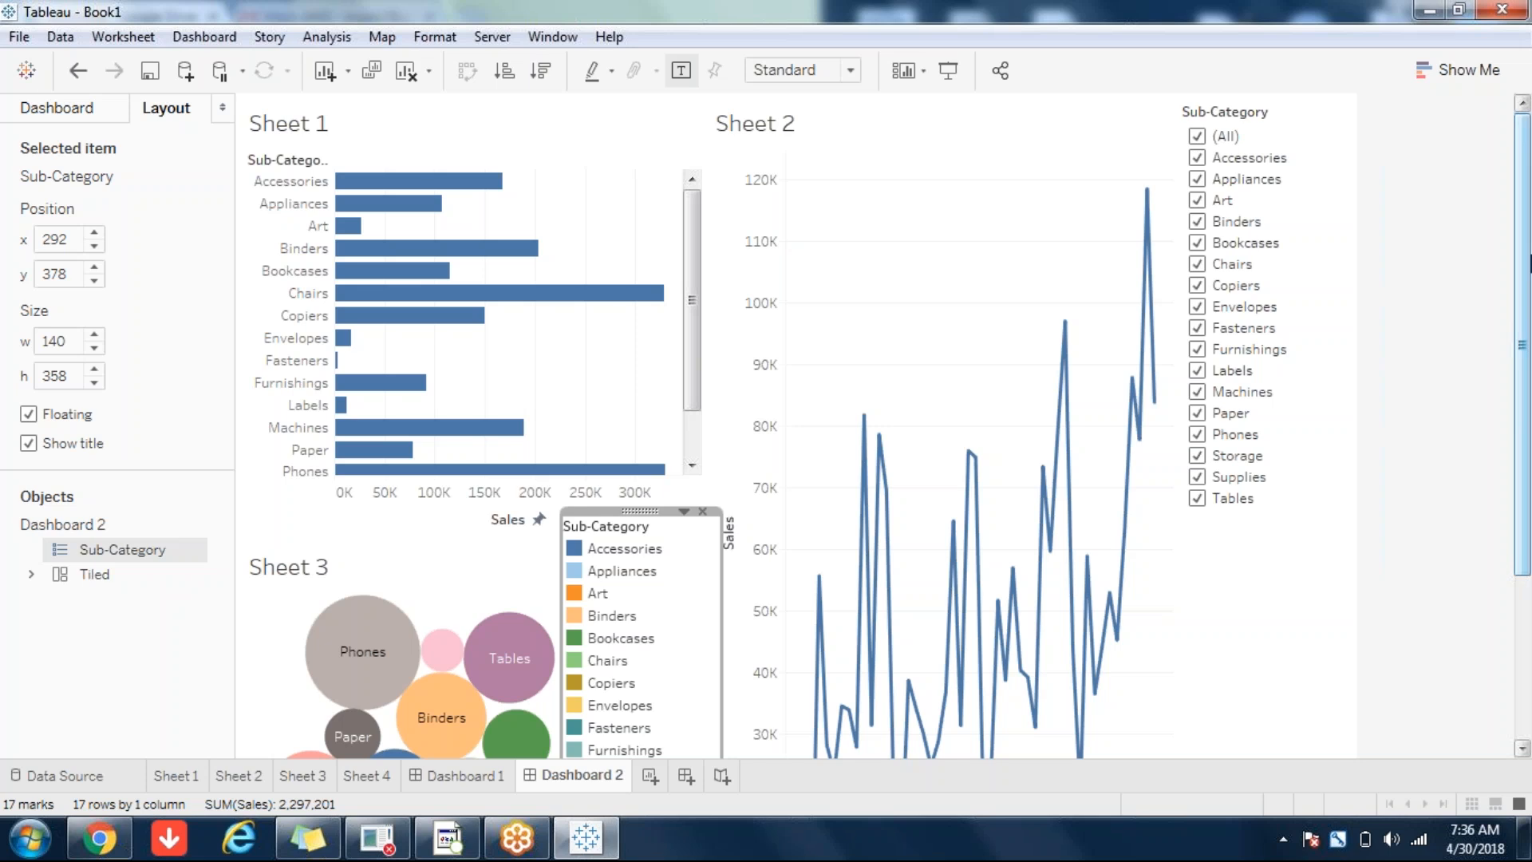
click(1299, 120)
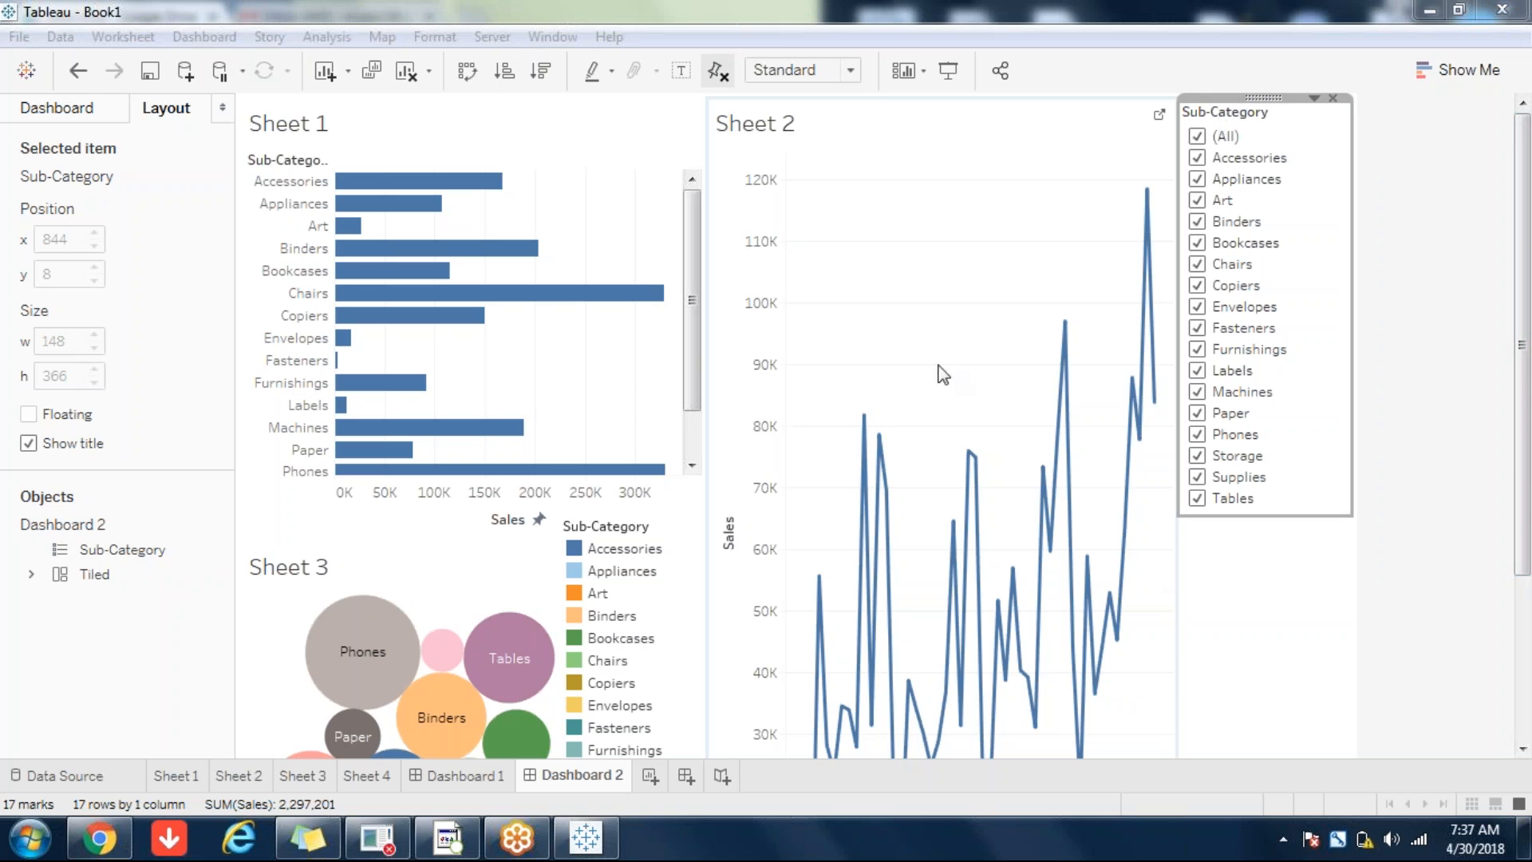
click(1337, 204)
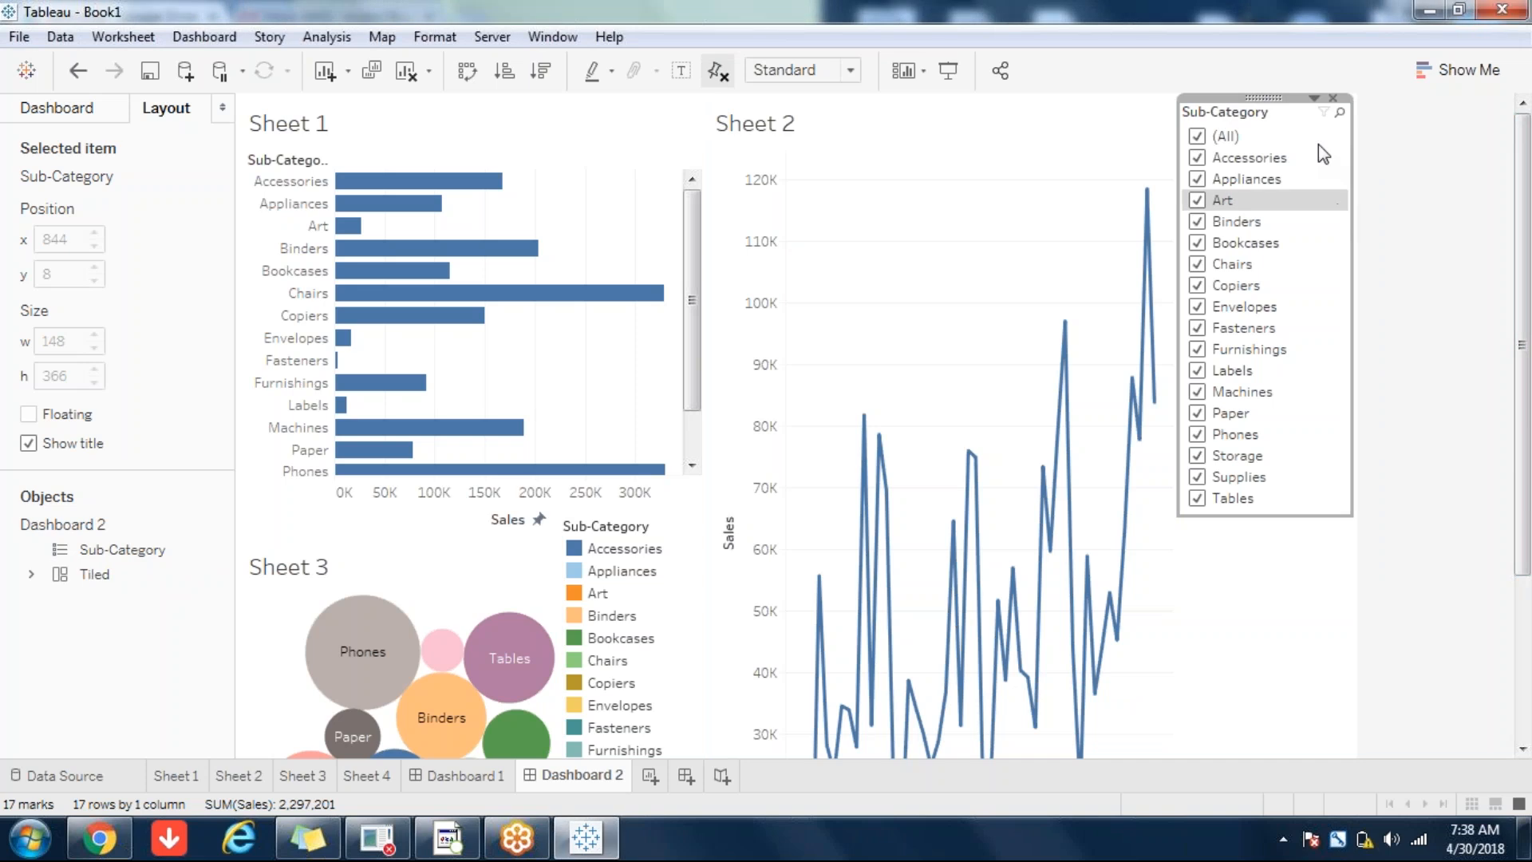
click(1313, 98)
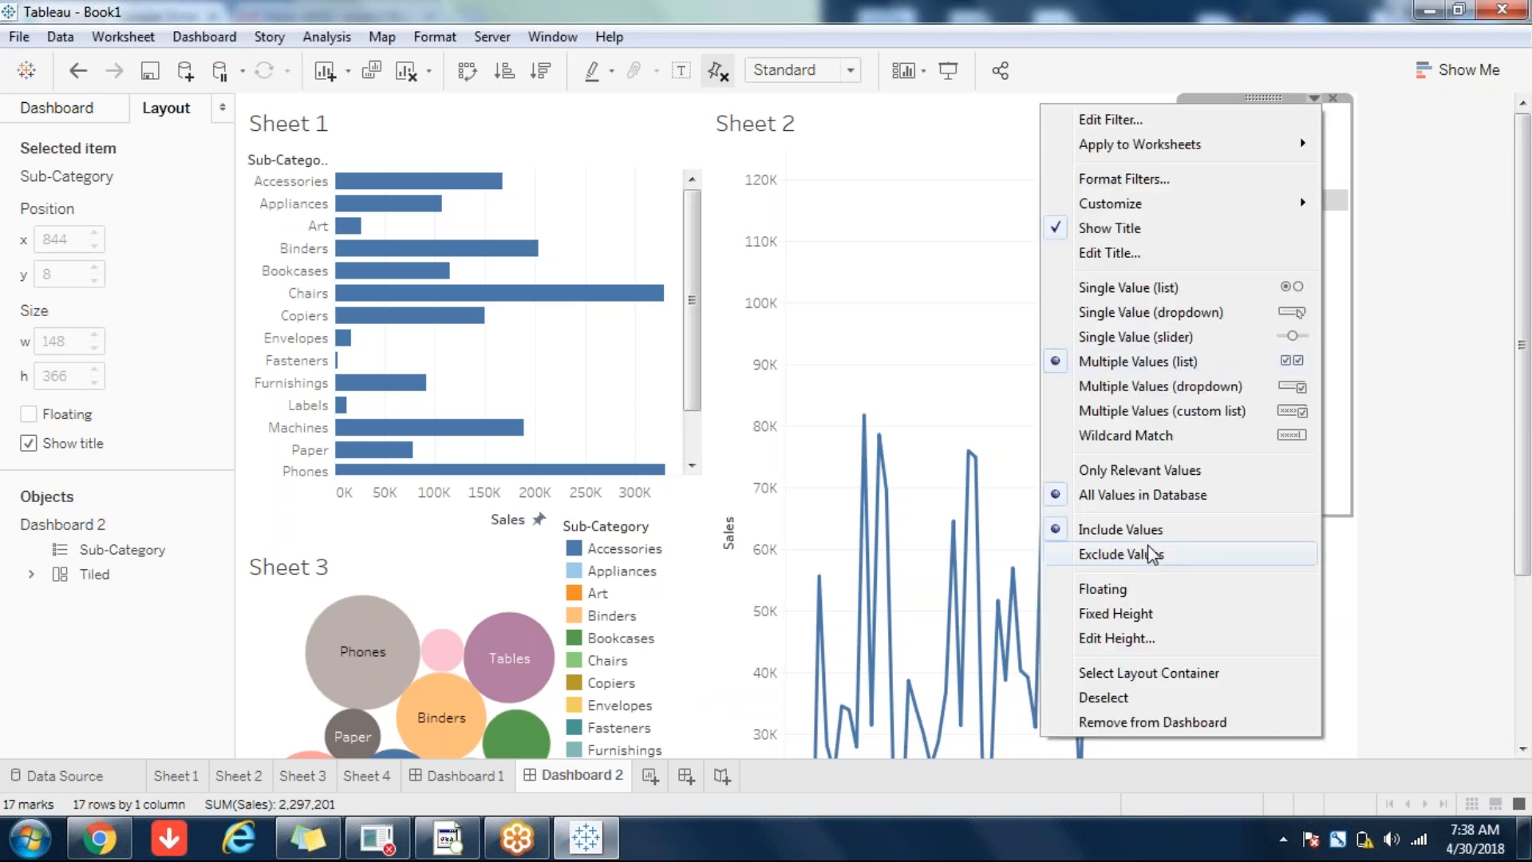
click(1114, 602)
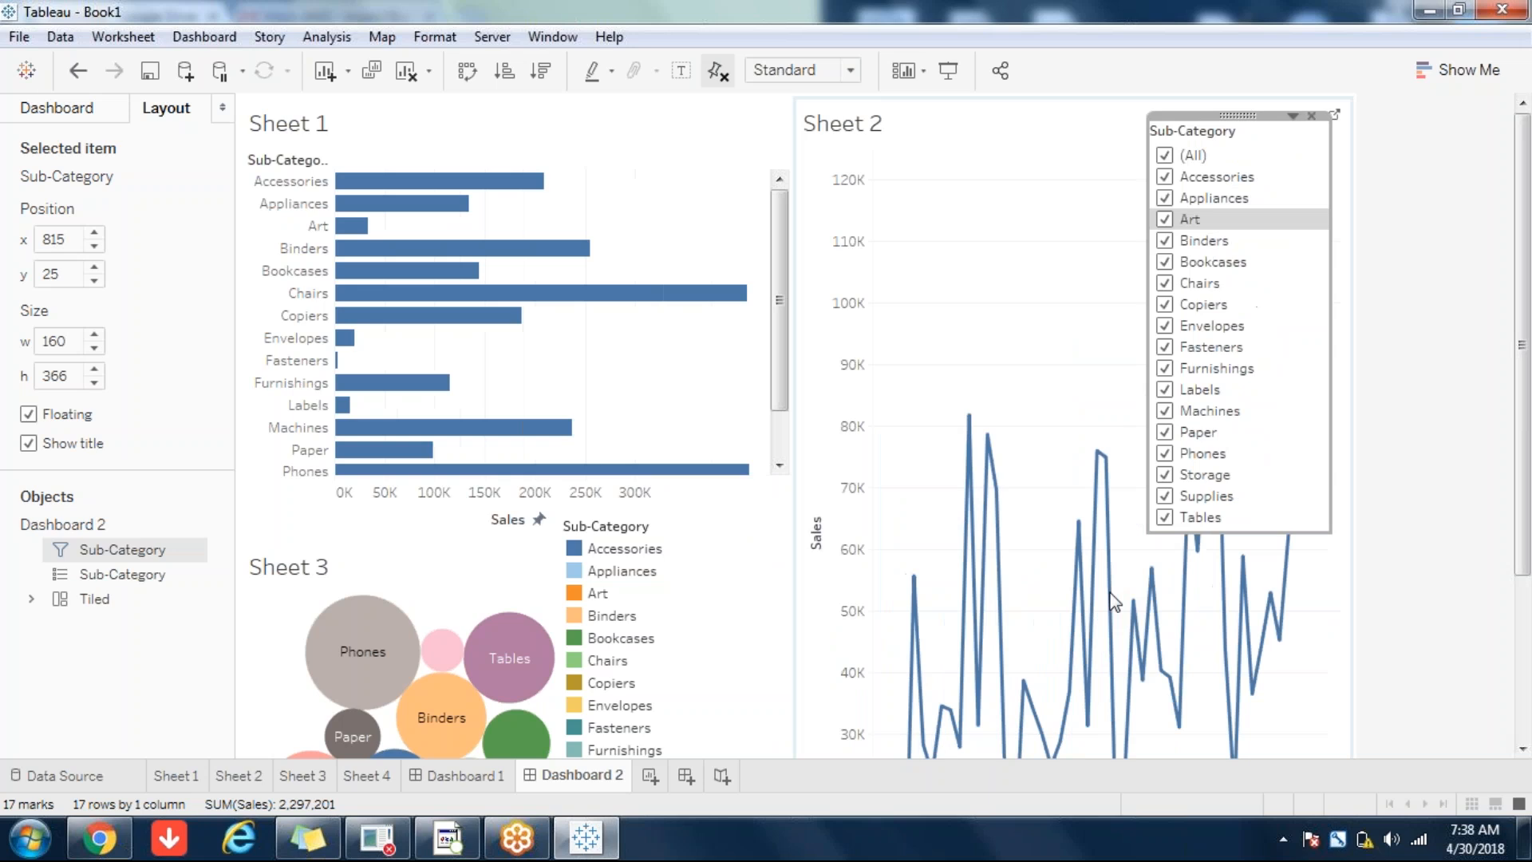
drag(1235, 111, 991, 112)
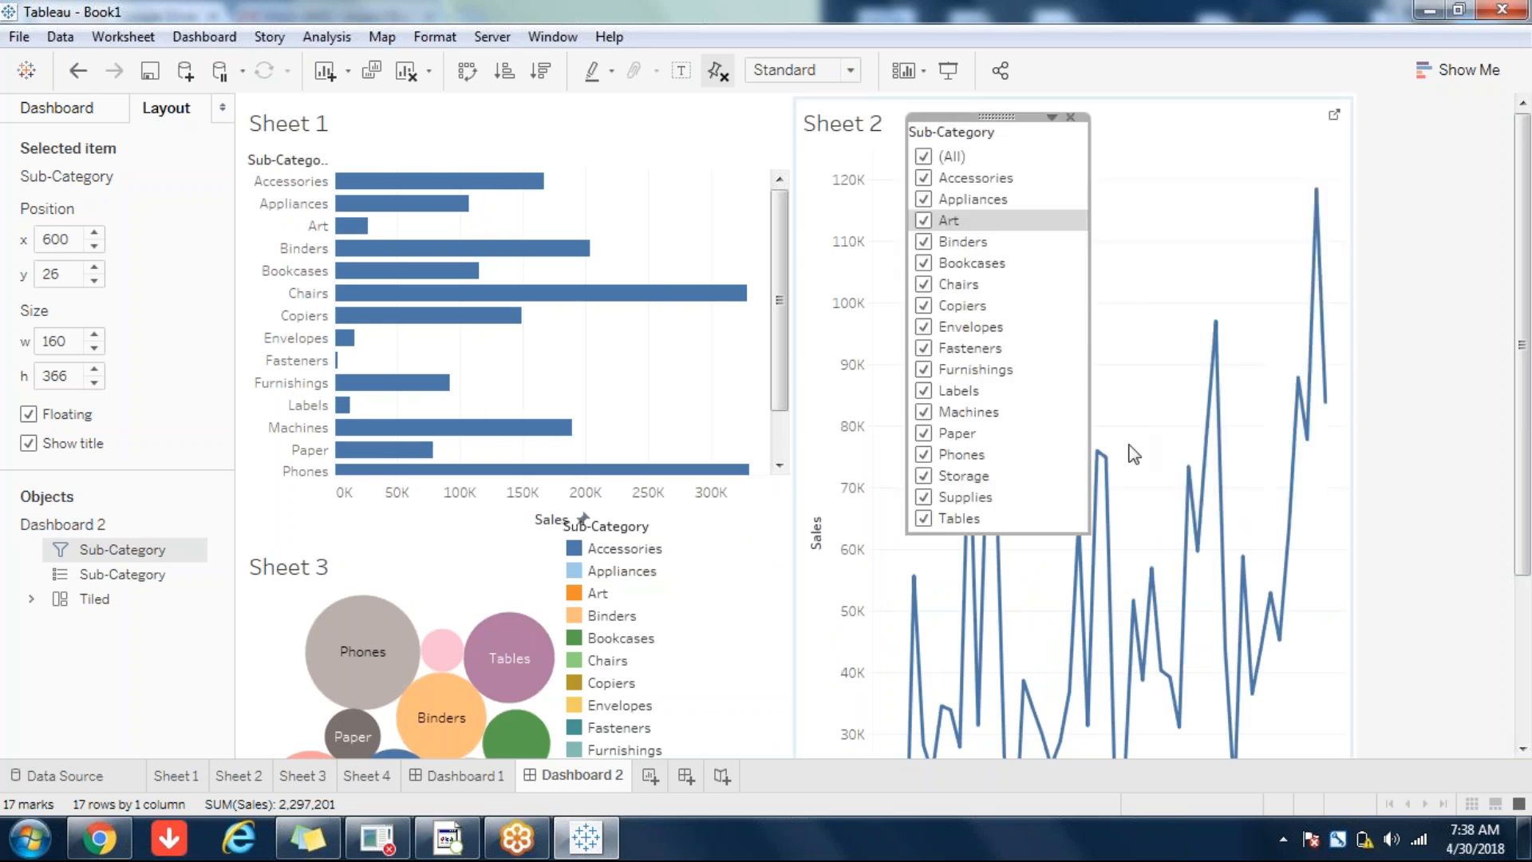
drag(1089, 532, 1149, 301)
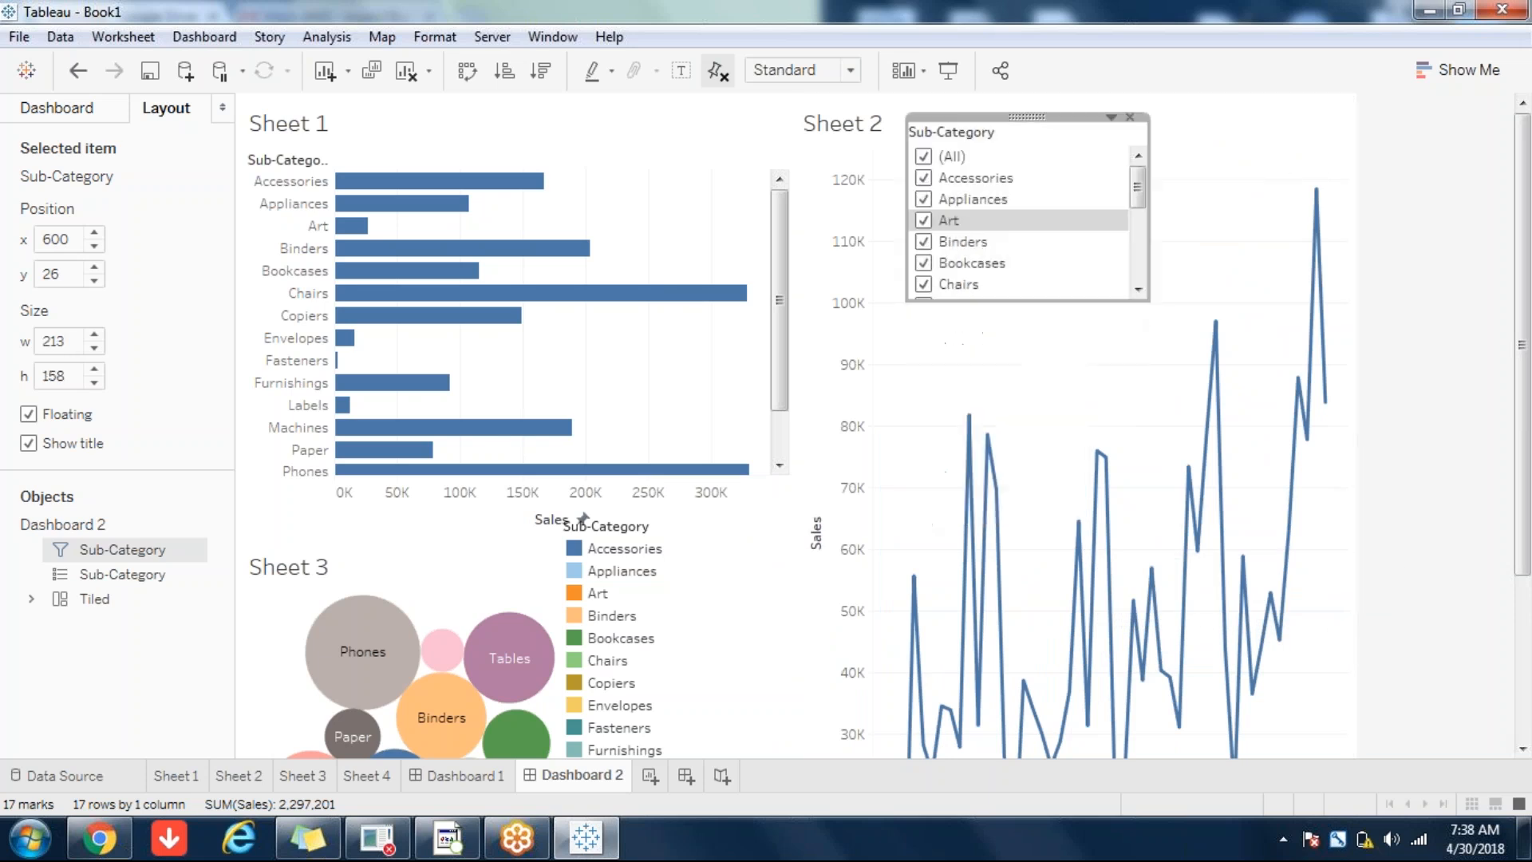
- Set the floating Sub-Category filter to Multiple Values (dropdown) and shrink it to about 211 wide and 53 high
click(1111, 117)
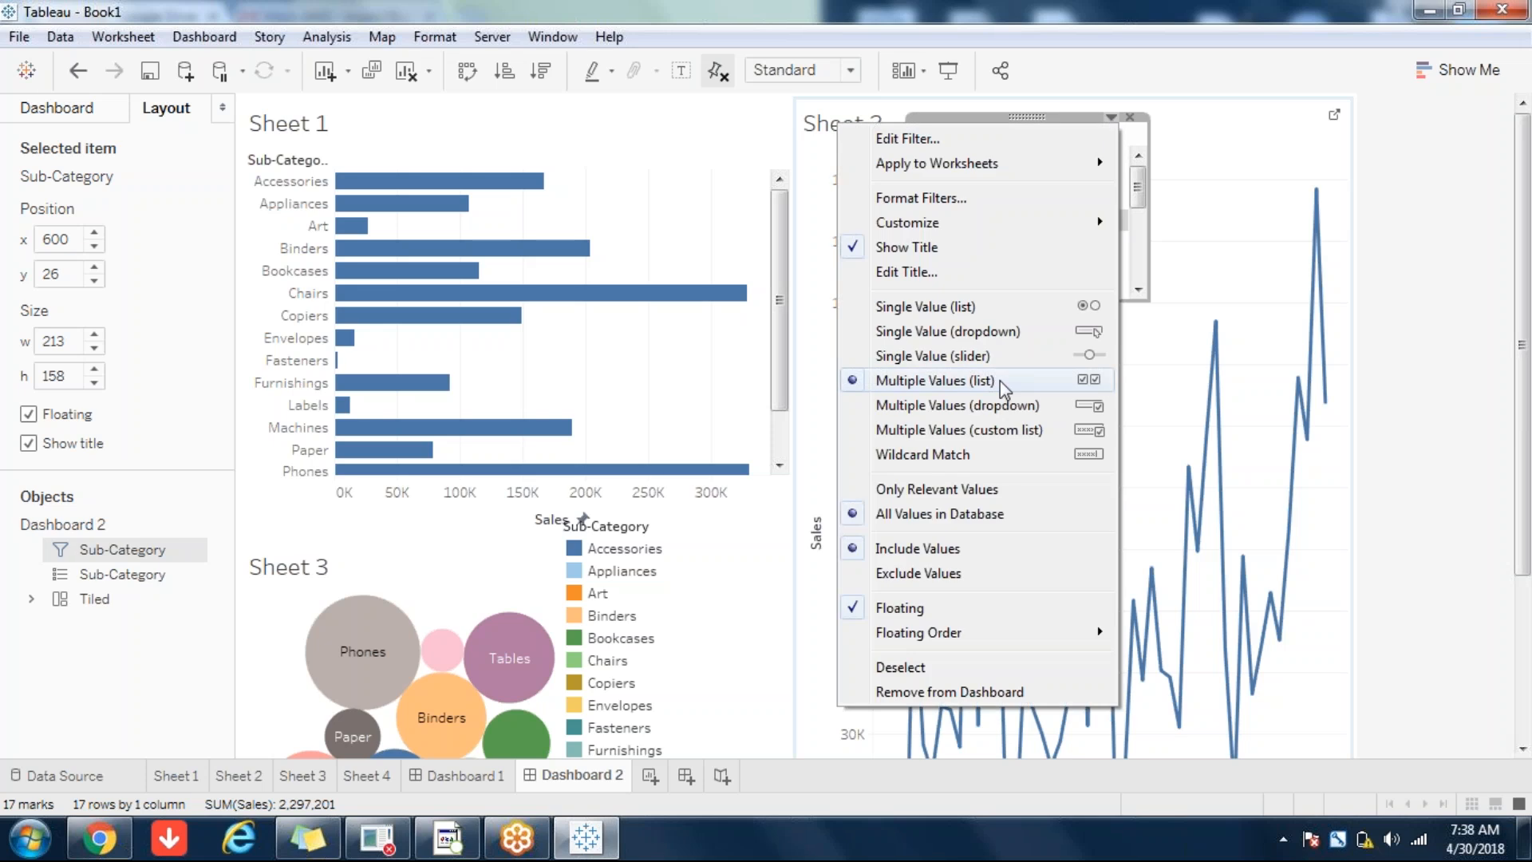
click(961, 407)
click(1193, 239)
click(1116, 247)
drag(1137, 304, 1146, 180)
click(1188, 250)
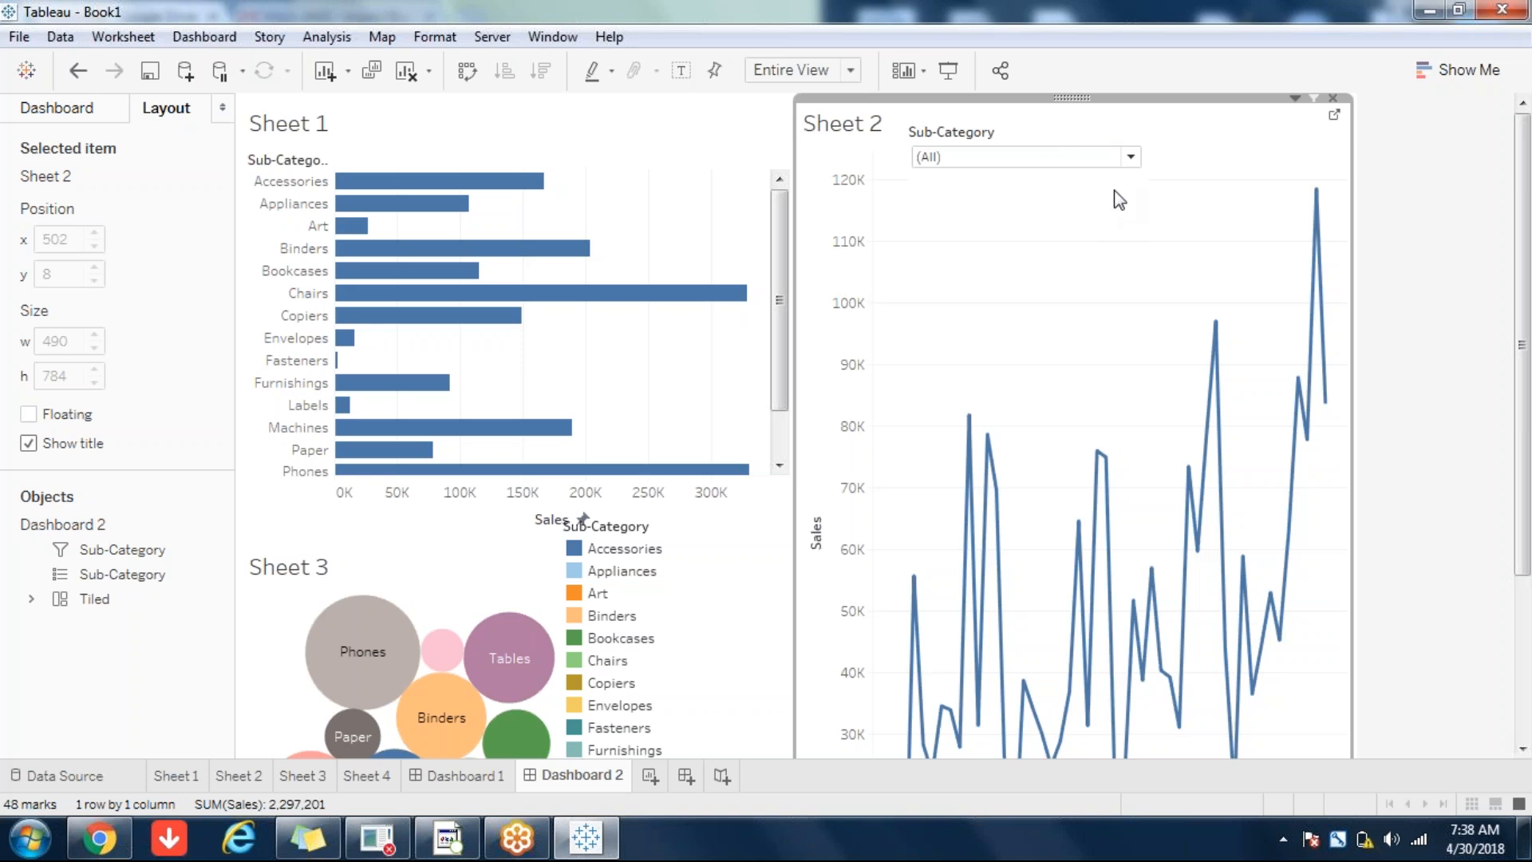
- Move the floating Sub-Category filter from Sheet 2 to the empty area beside Sheet 1's title, at about x 264, y 10
click(1032, 128)
click(674, 177)
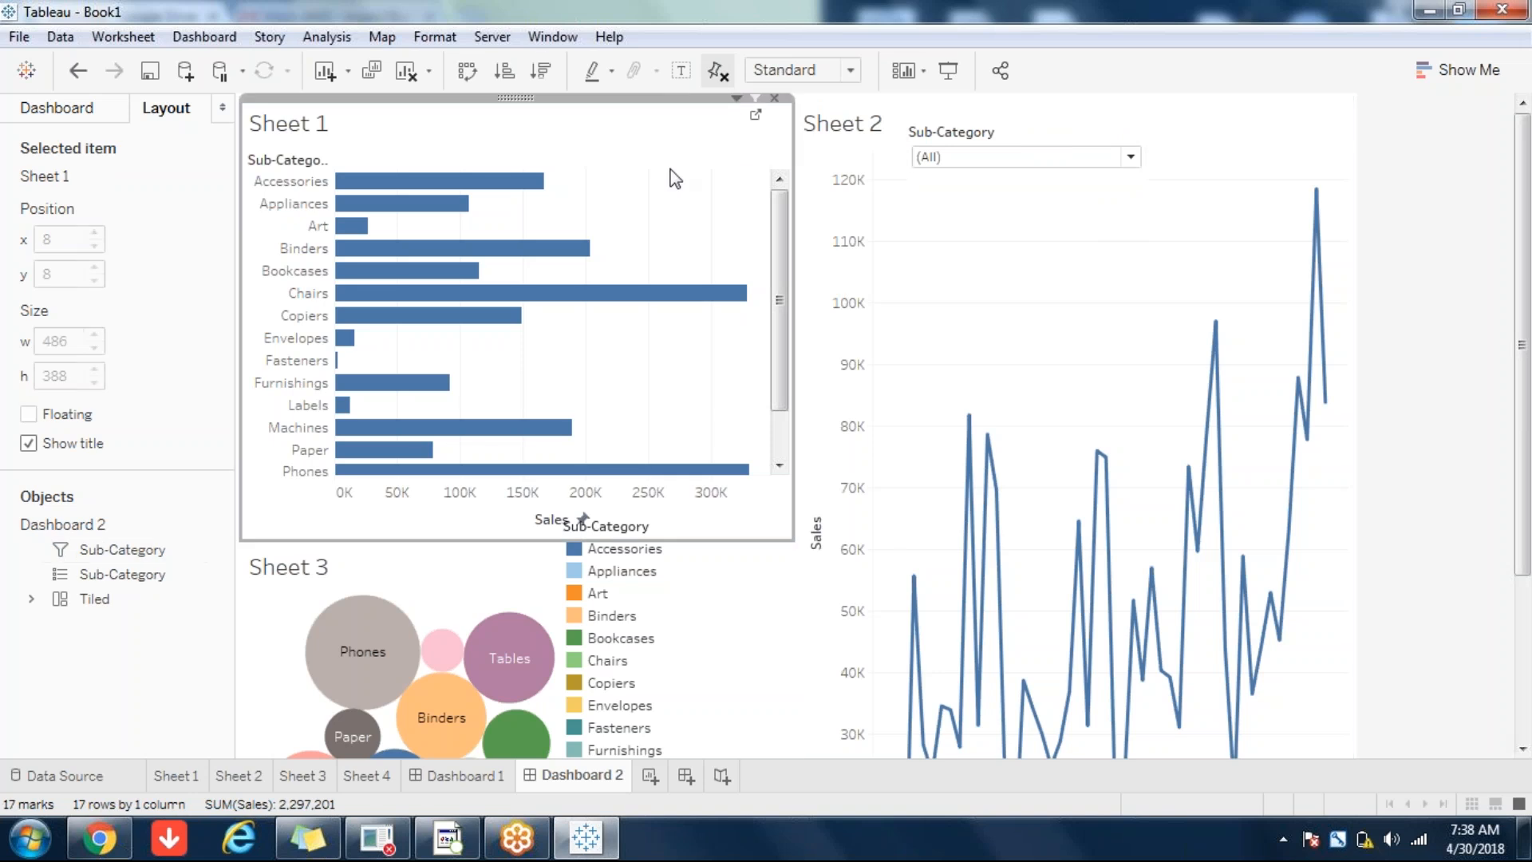
click(1052, 122)
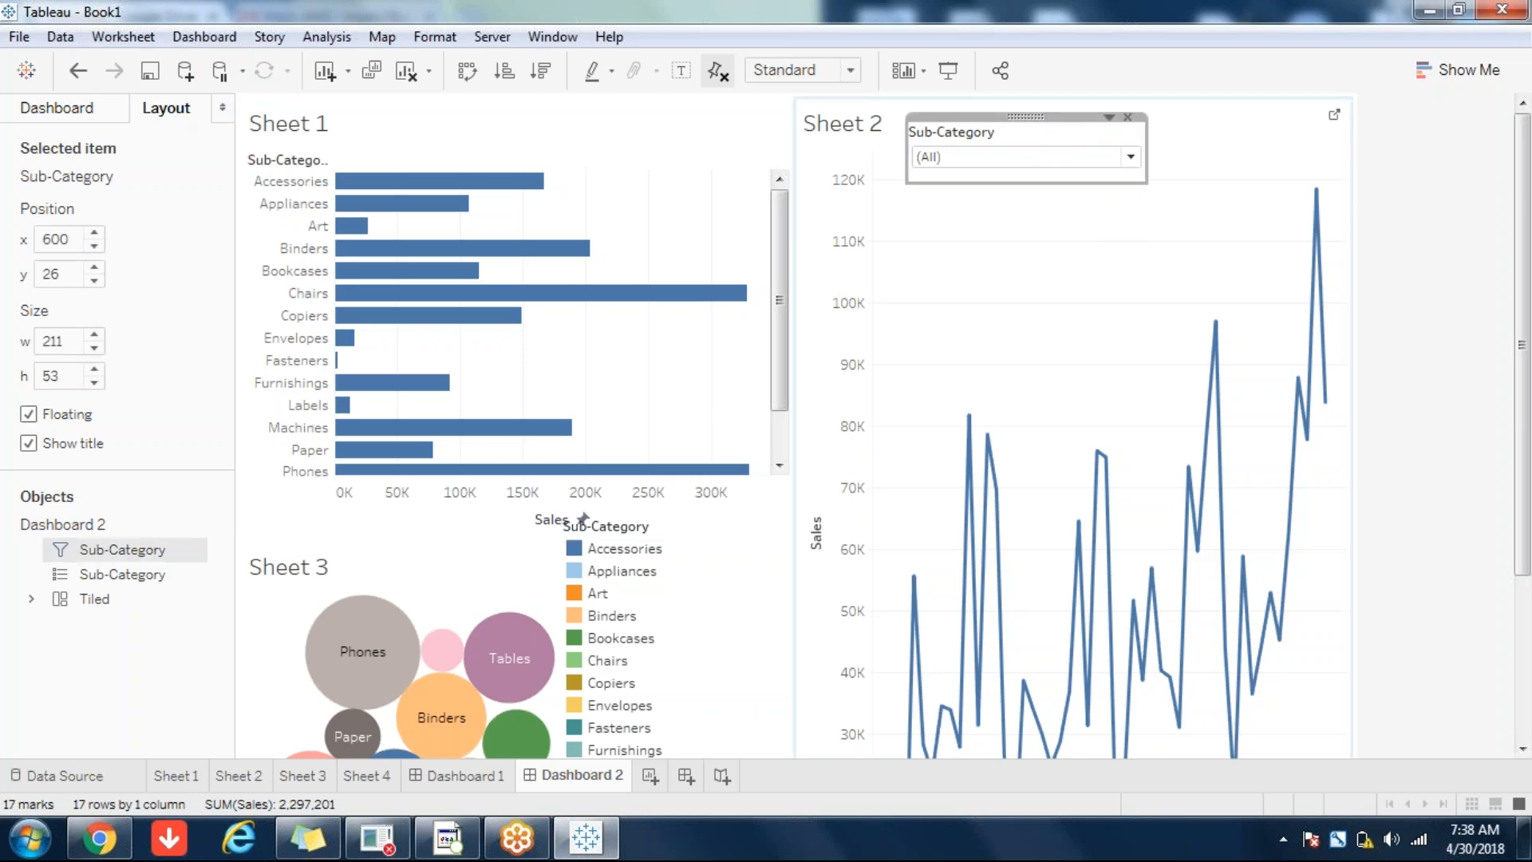
drag(1032, 115, 656, 100)
click(891, 290)
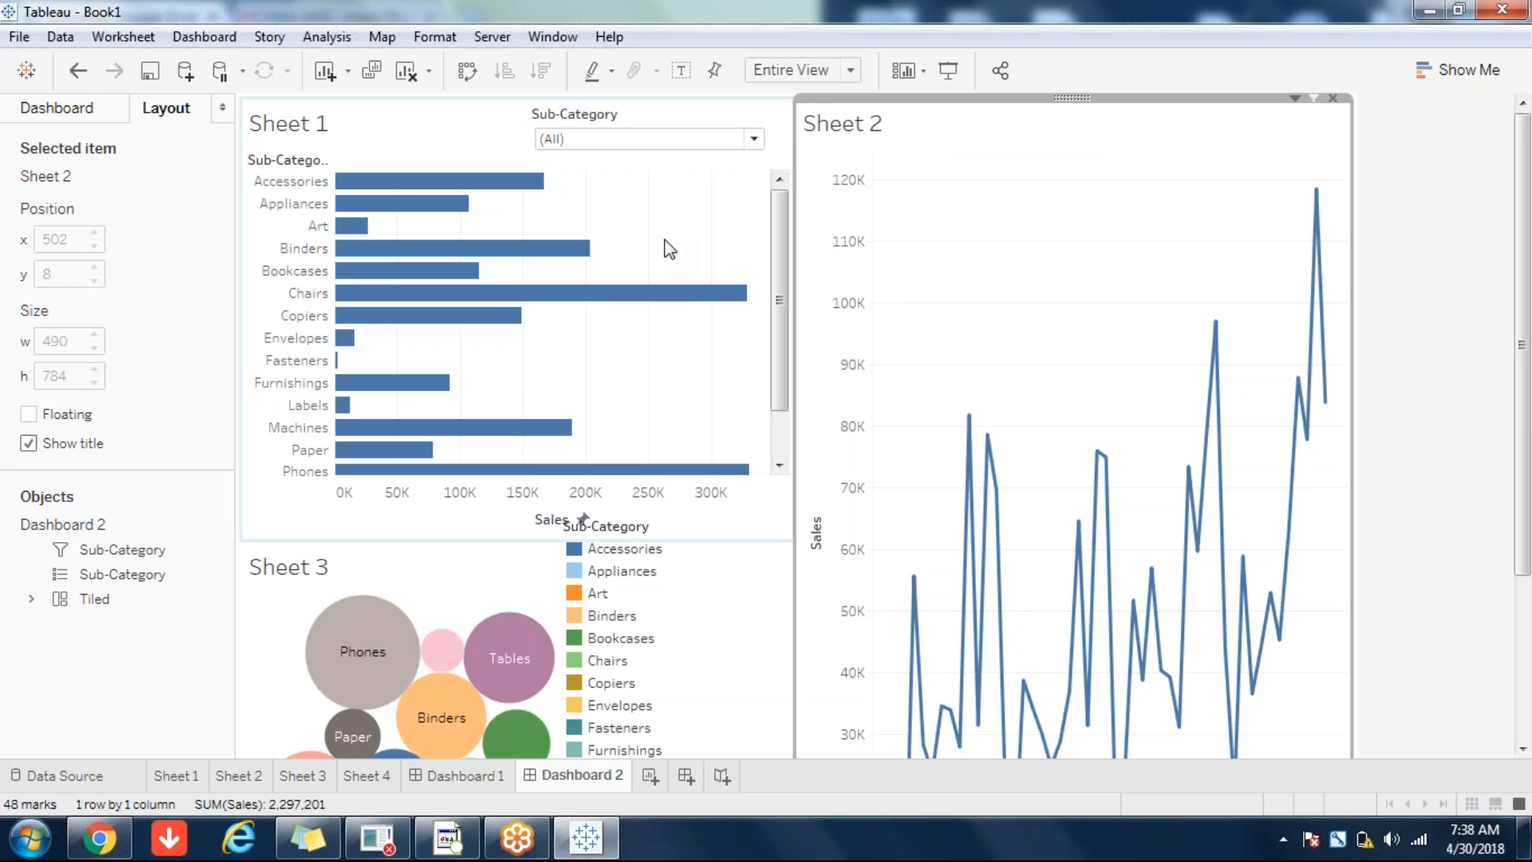
- Move the floating Sub-Category color legend from Sheet 3 onto Sheet 2, at about x 614, y 18
click(653, 377)
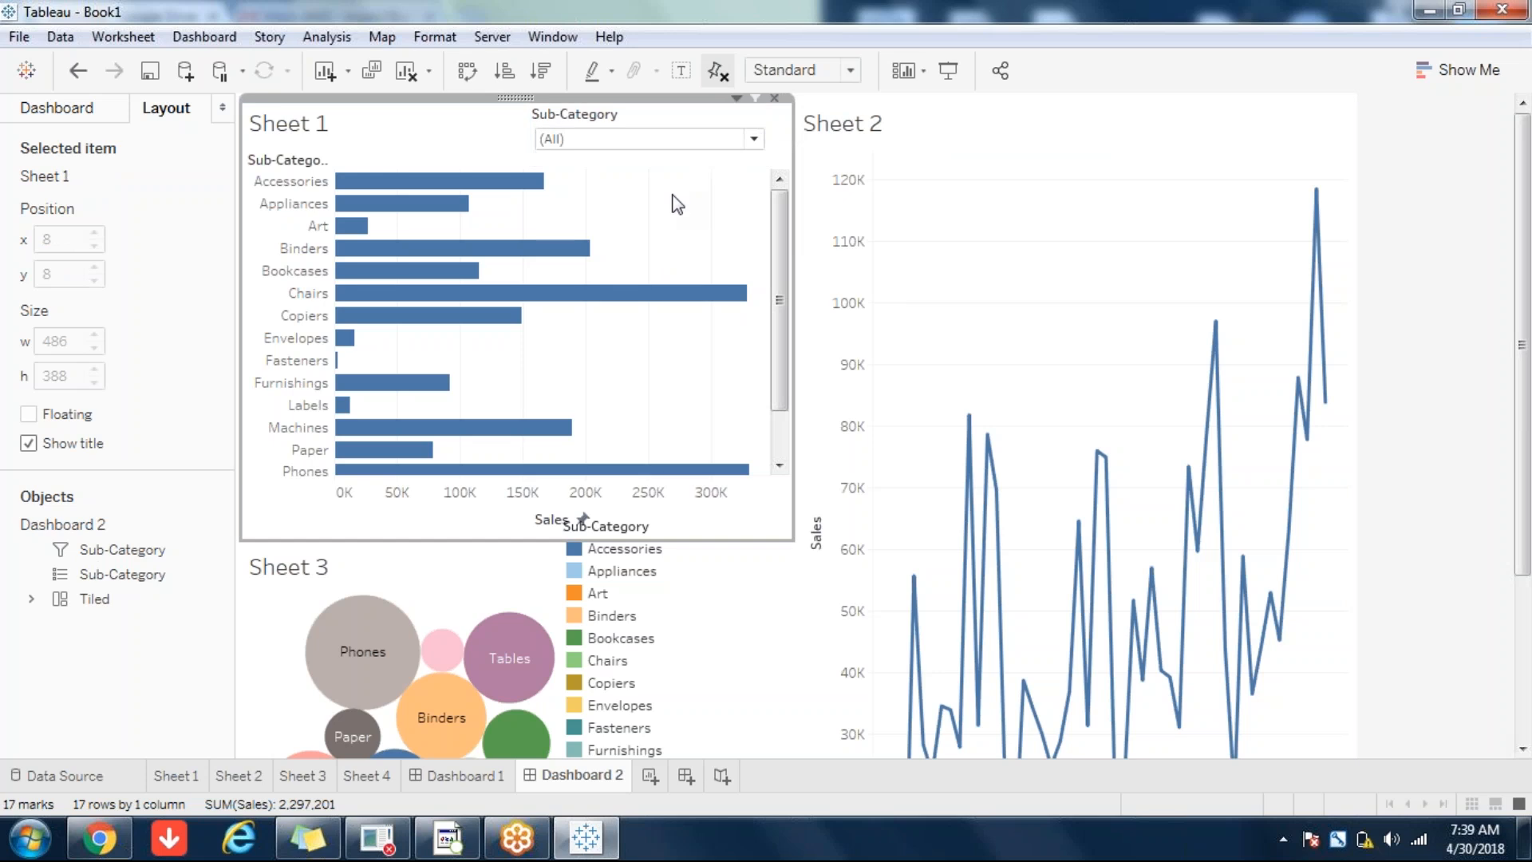
click(691, 572)
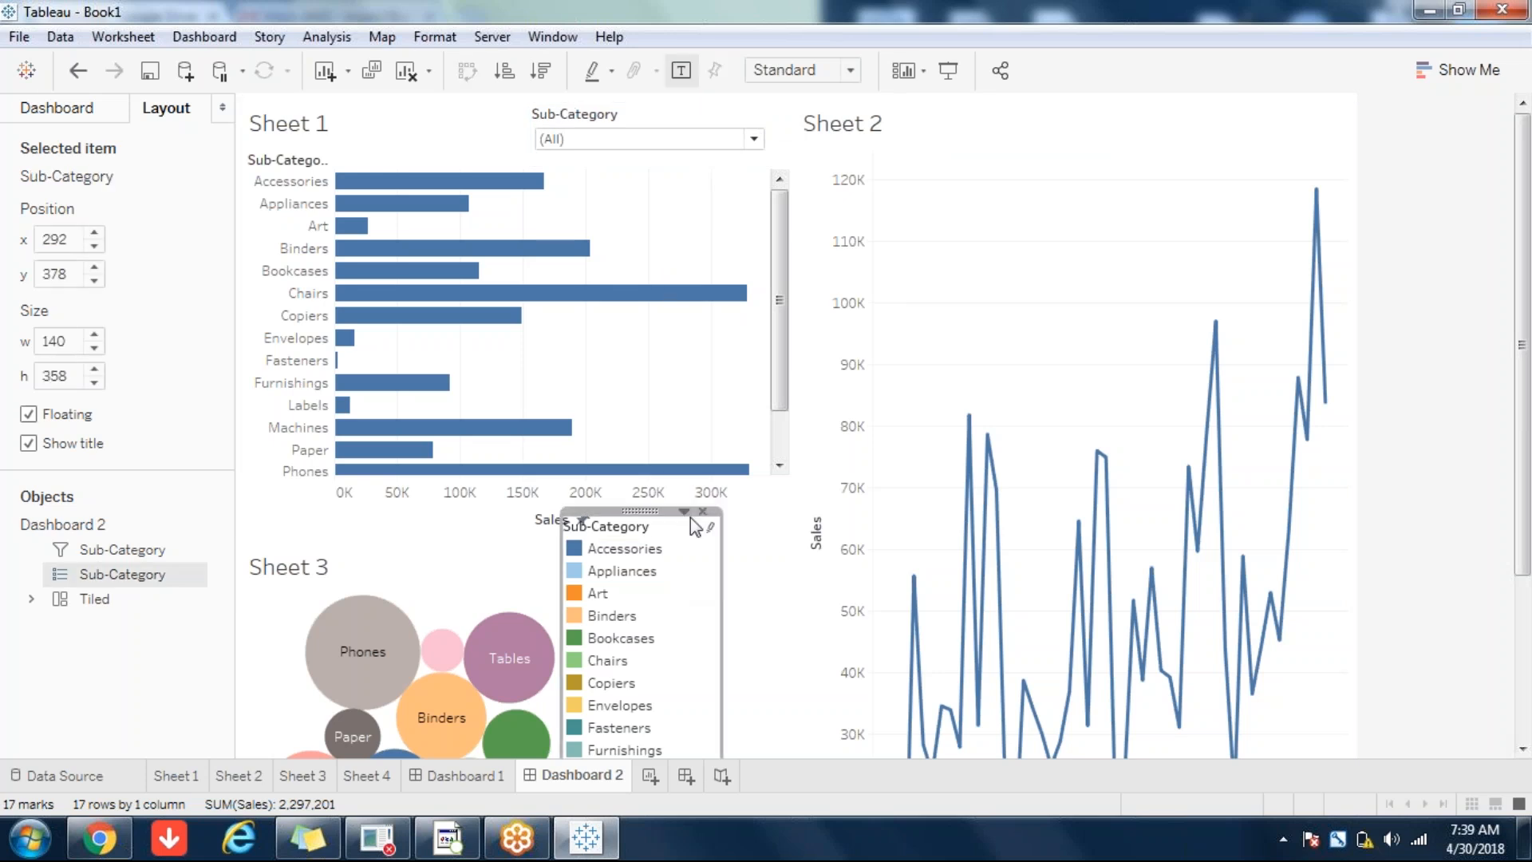
click(695, 320)
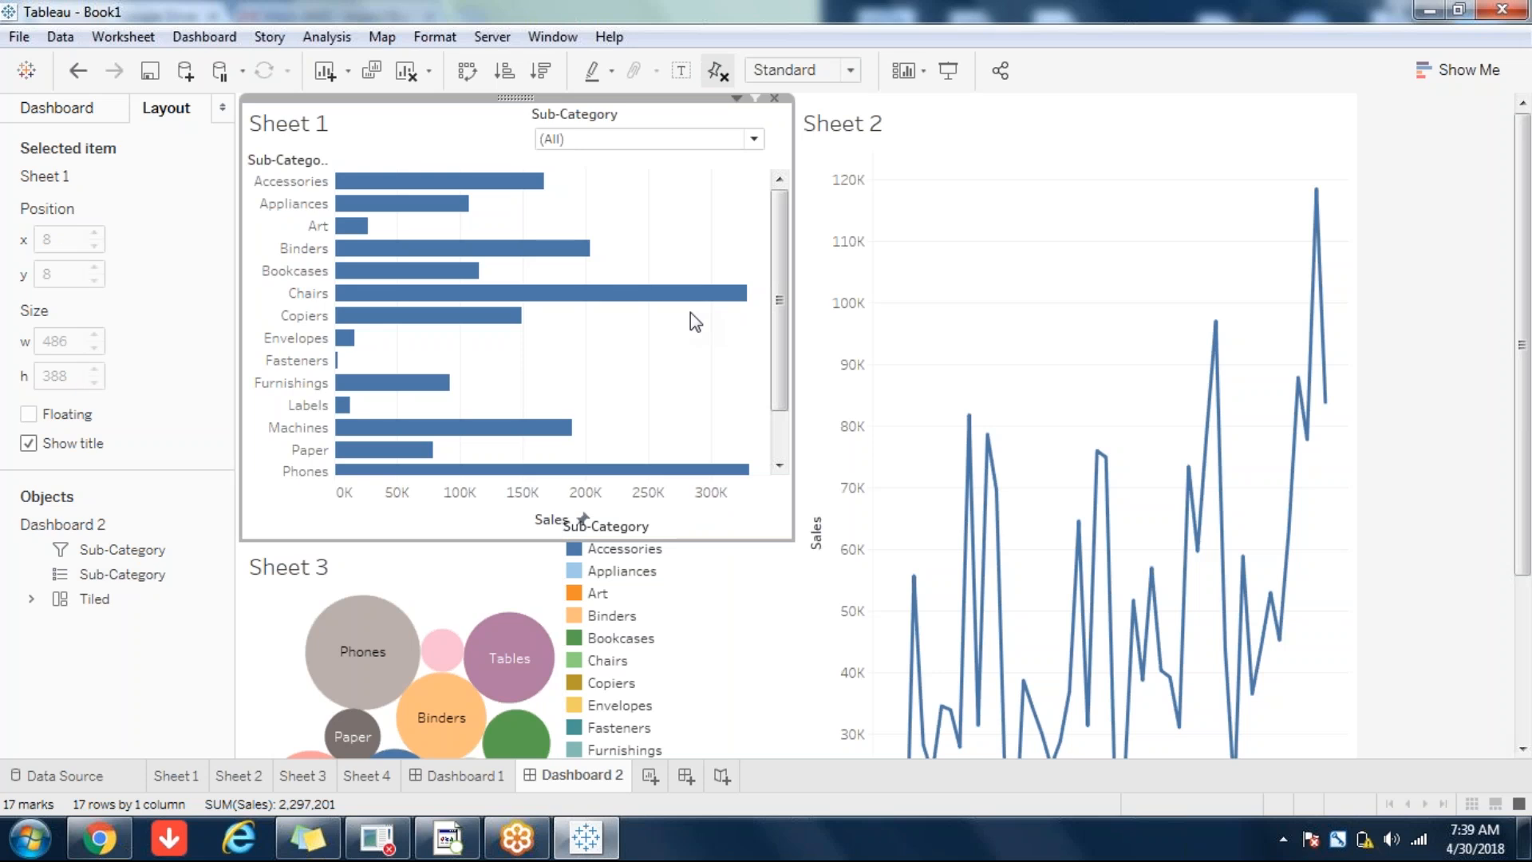
click(649, 115)
click(672, 606)
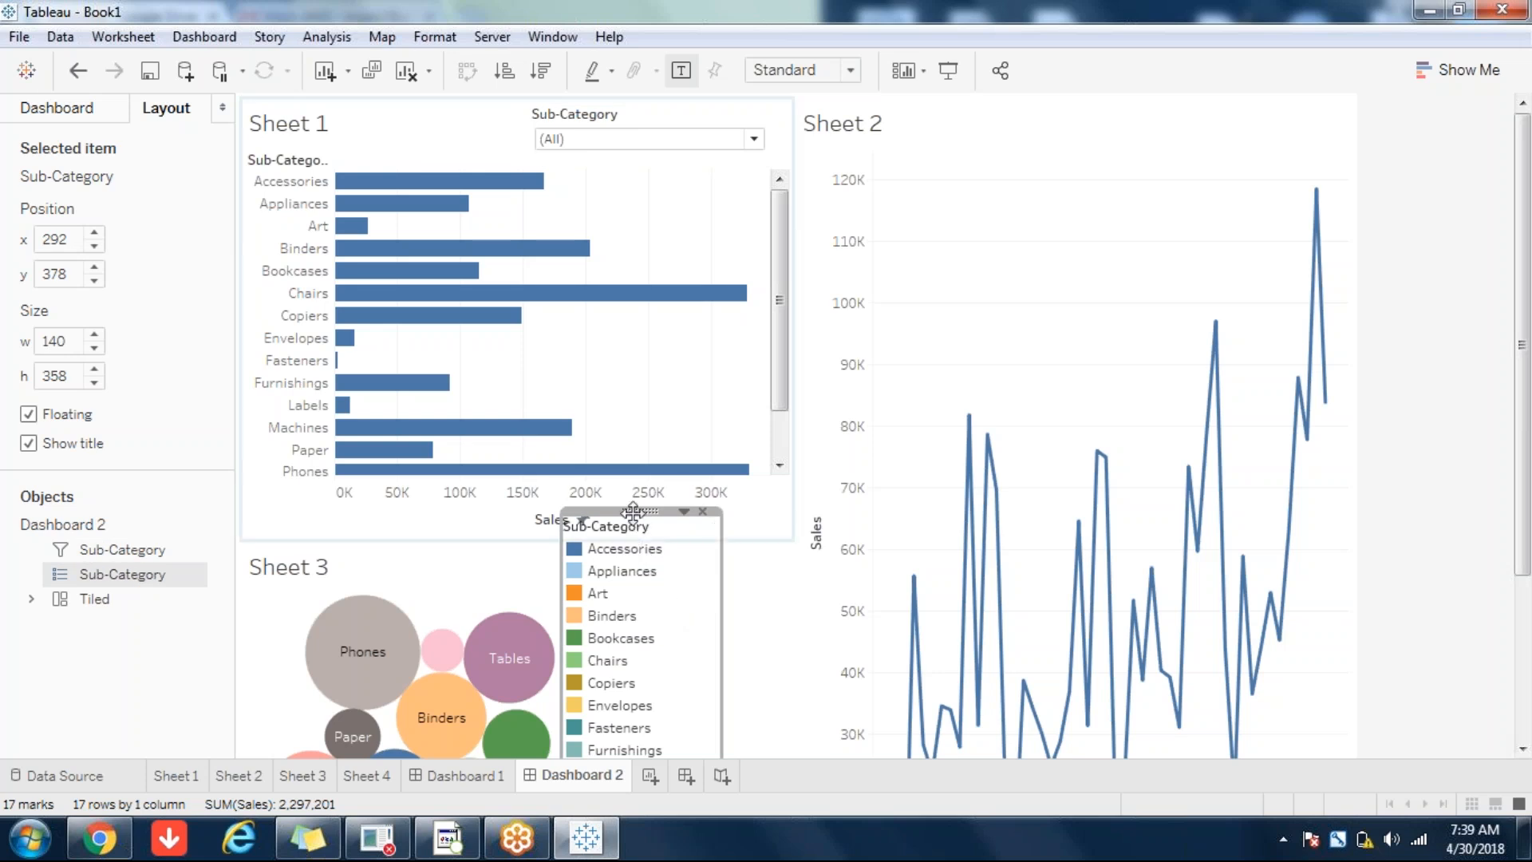
drag(634, 512, 995, 108)
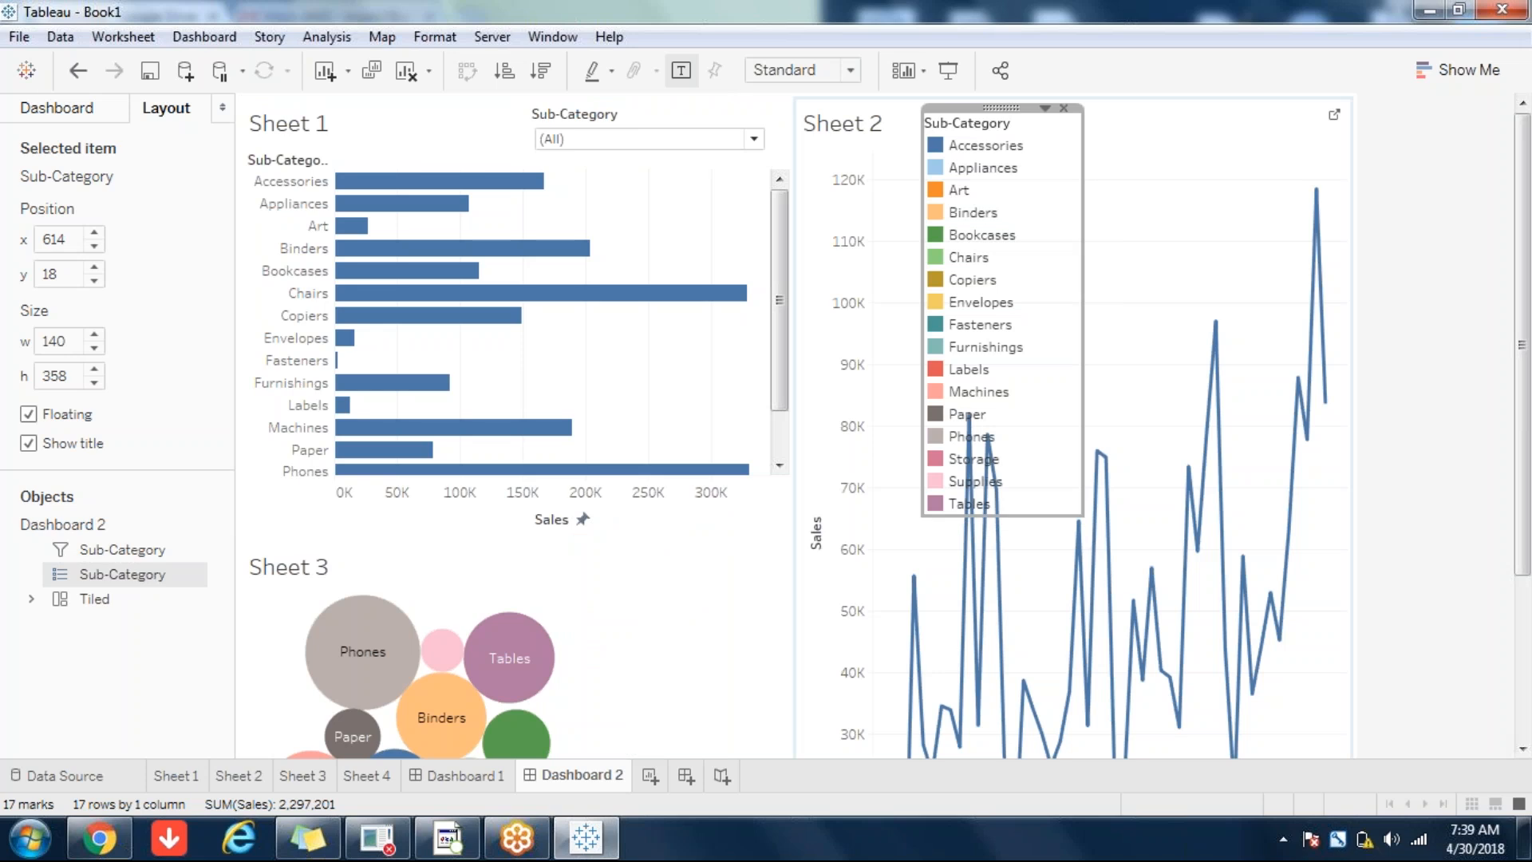
- Review the options of the floating color legend, including Arrange Items and Floating, and dismiss the low-battery message
click(1045, 108)
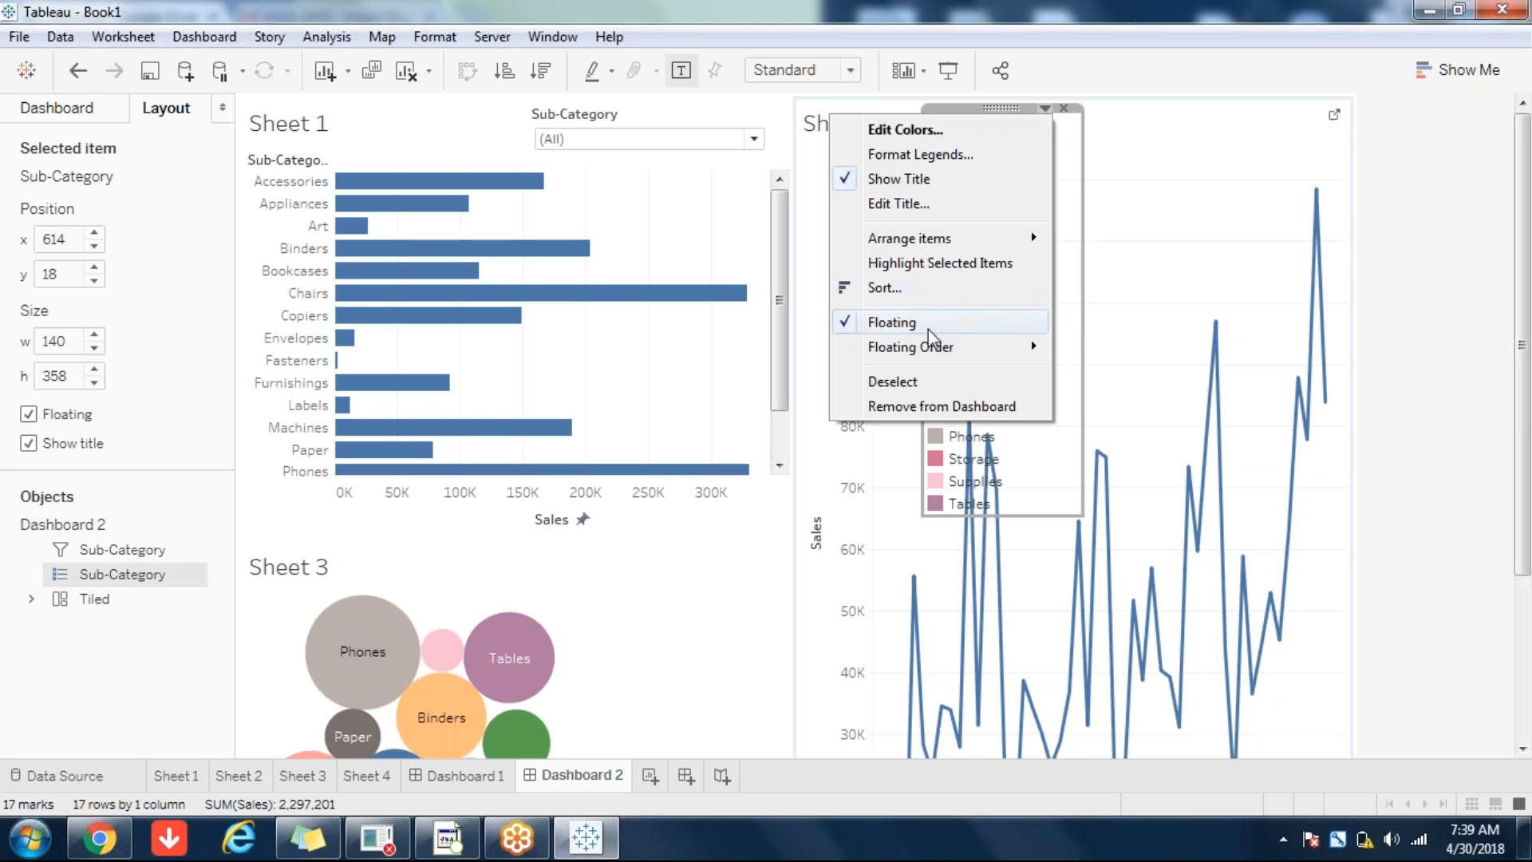
mouse_move(912, 244)
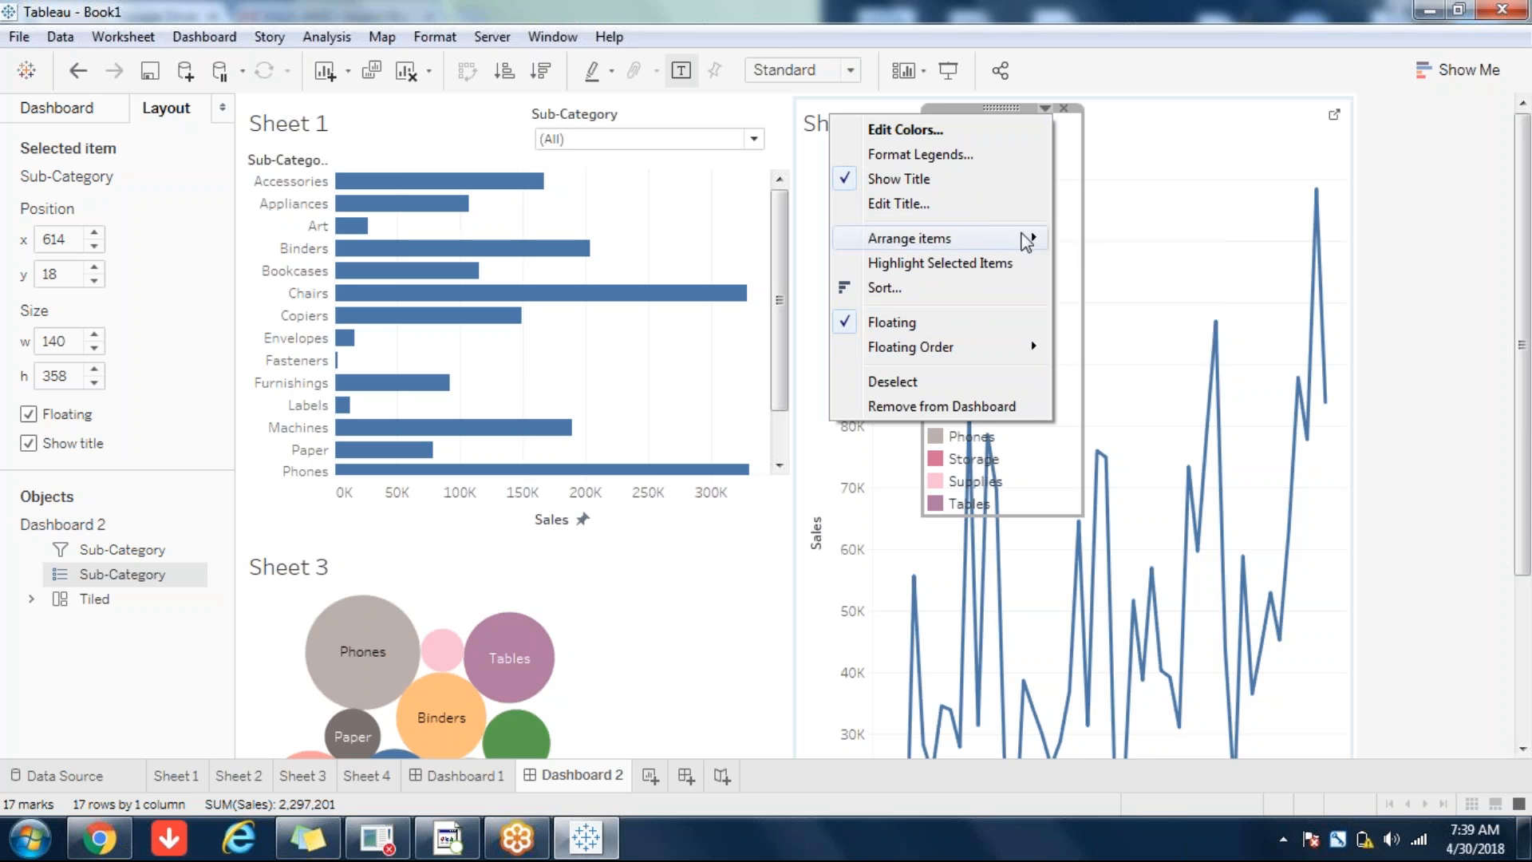
mouse_move(1022, 236)
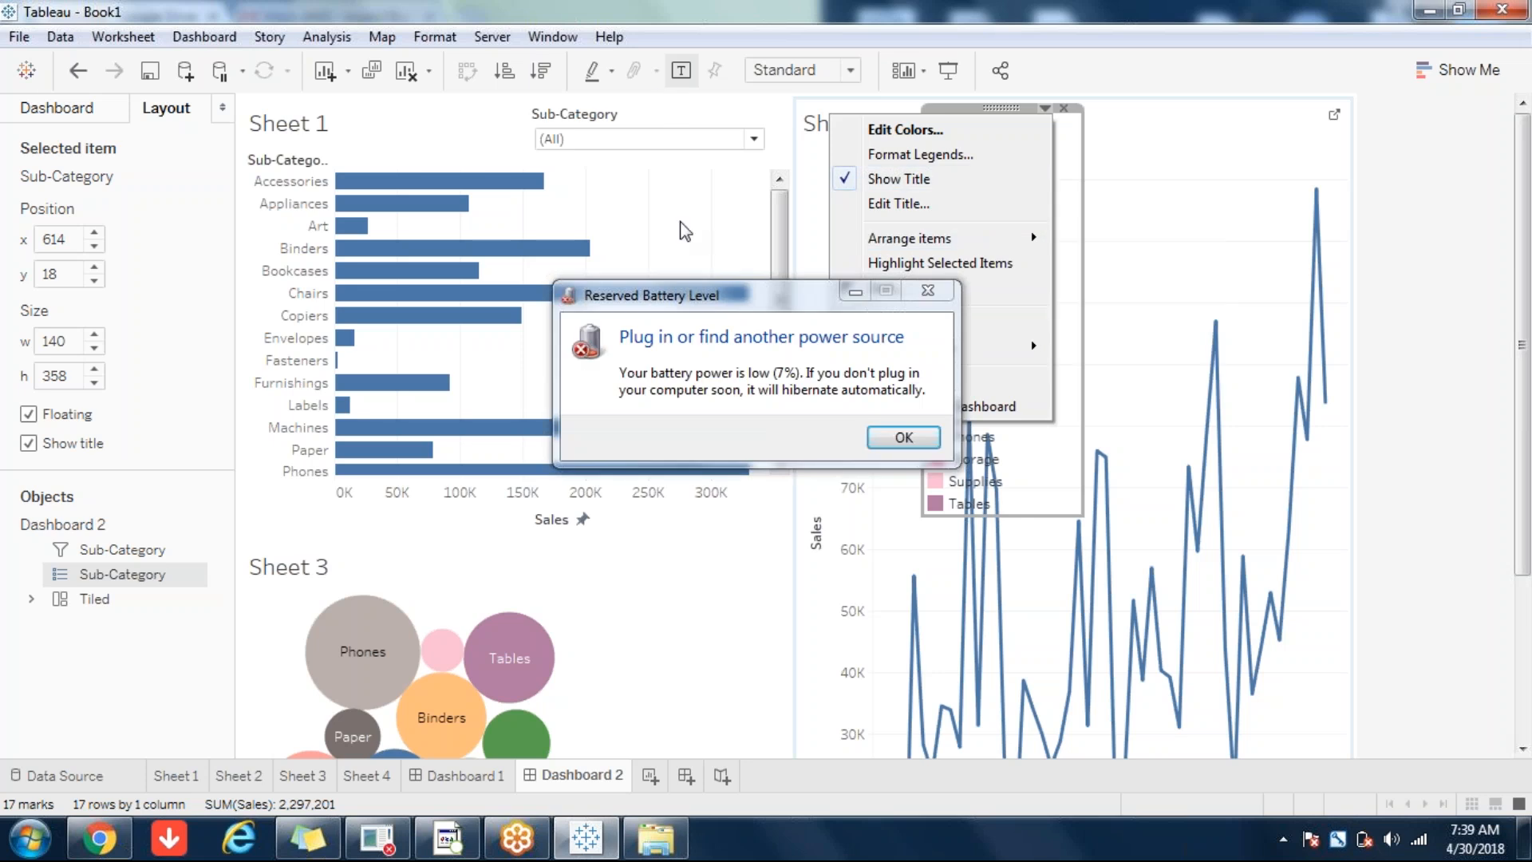
click(898, 442)
- Set the Sub-Category filter over Sheet 1 to Multiple Values (list) and extend its height to about 224
click(641, 162)
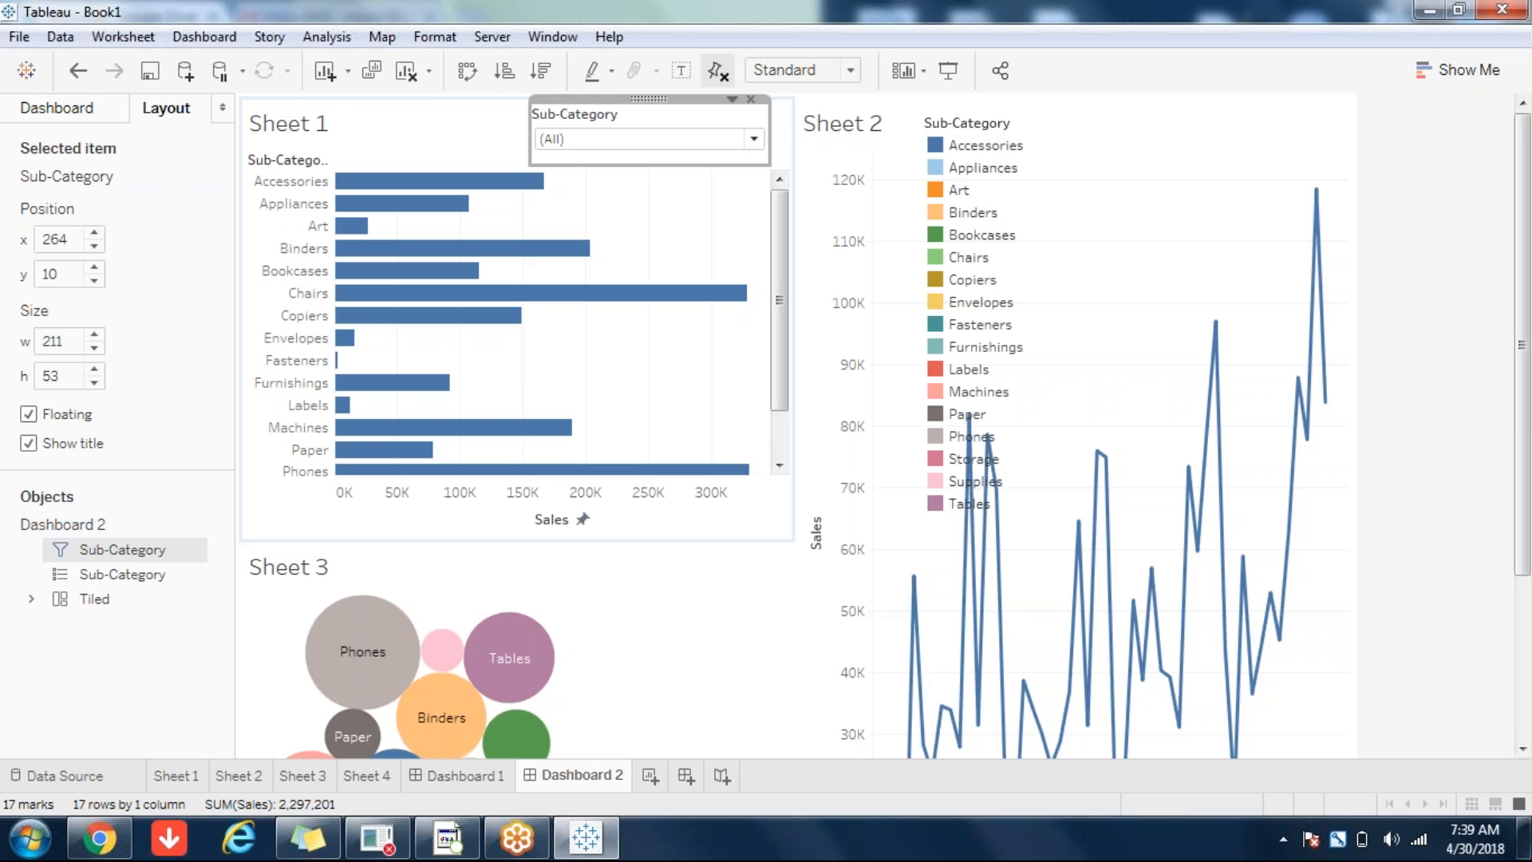
click(733, 100)
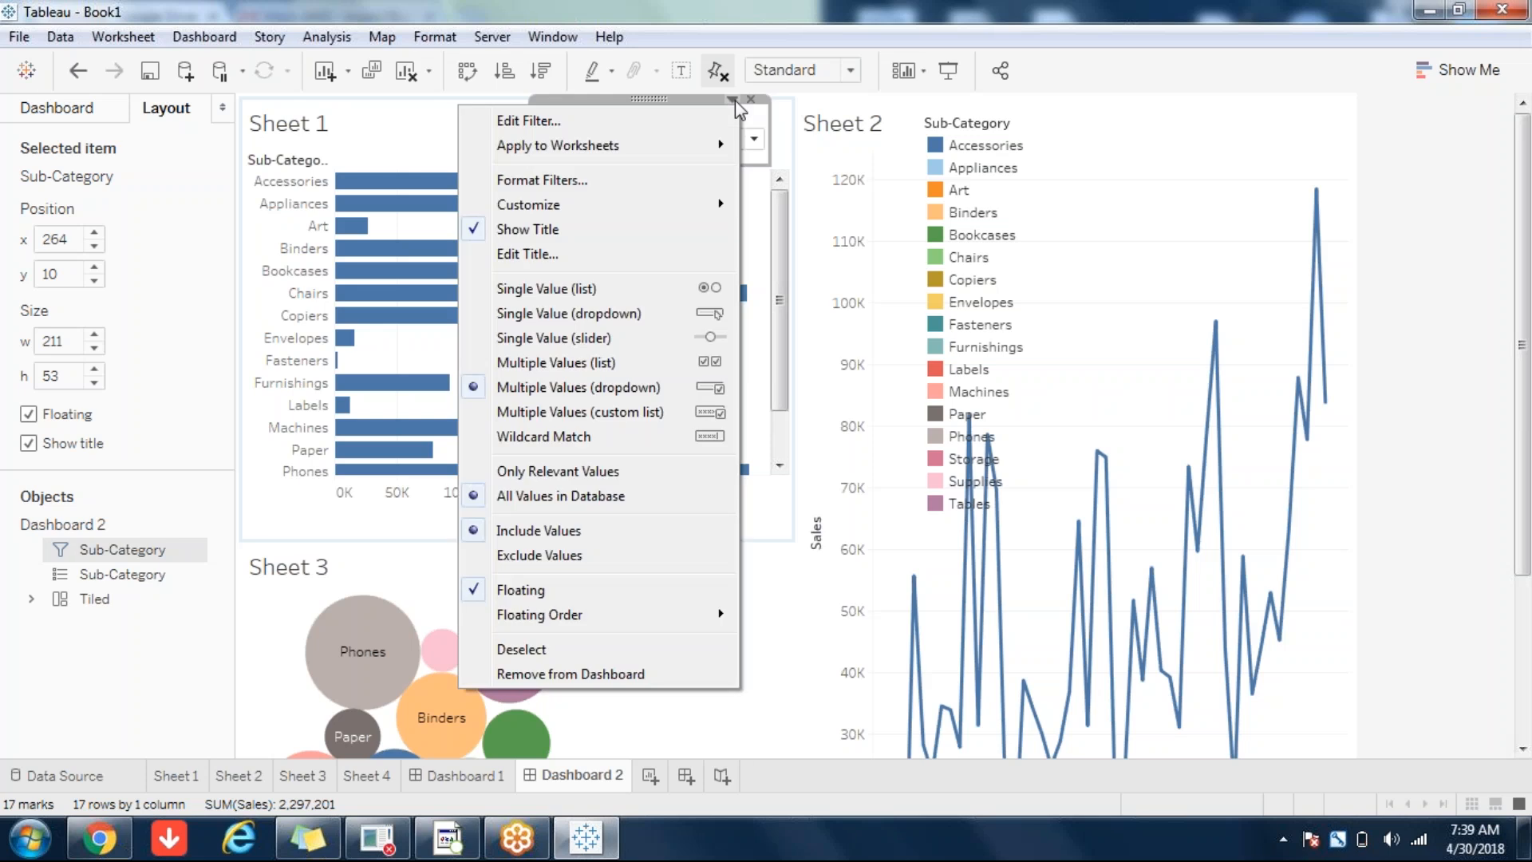
click(594, 365)
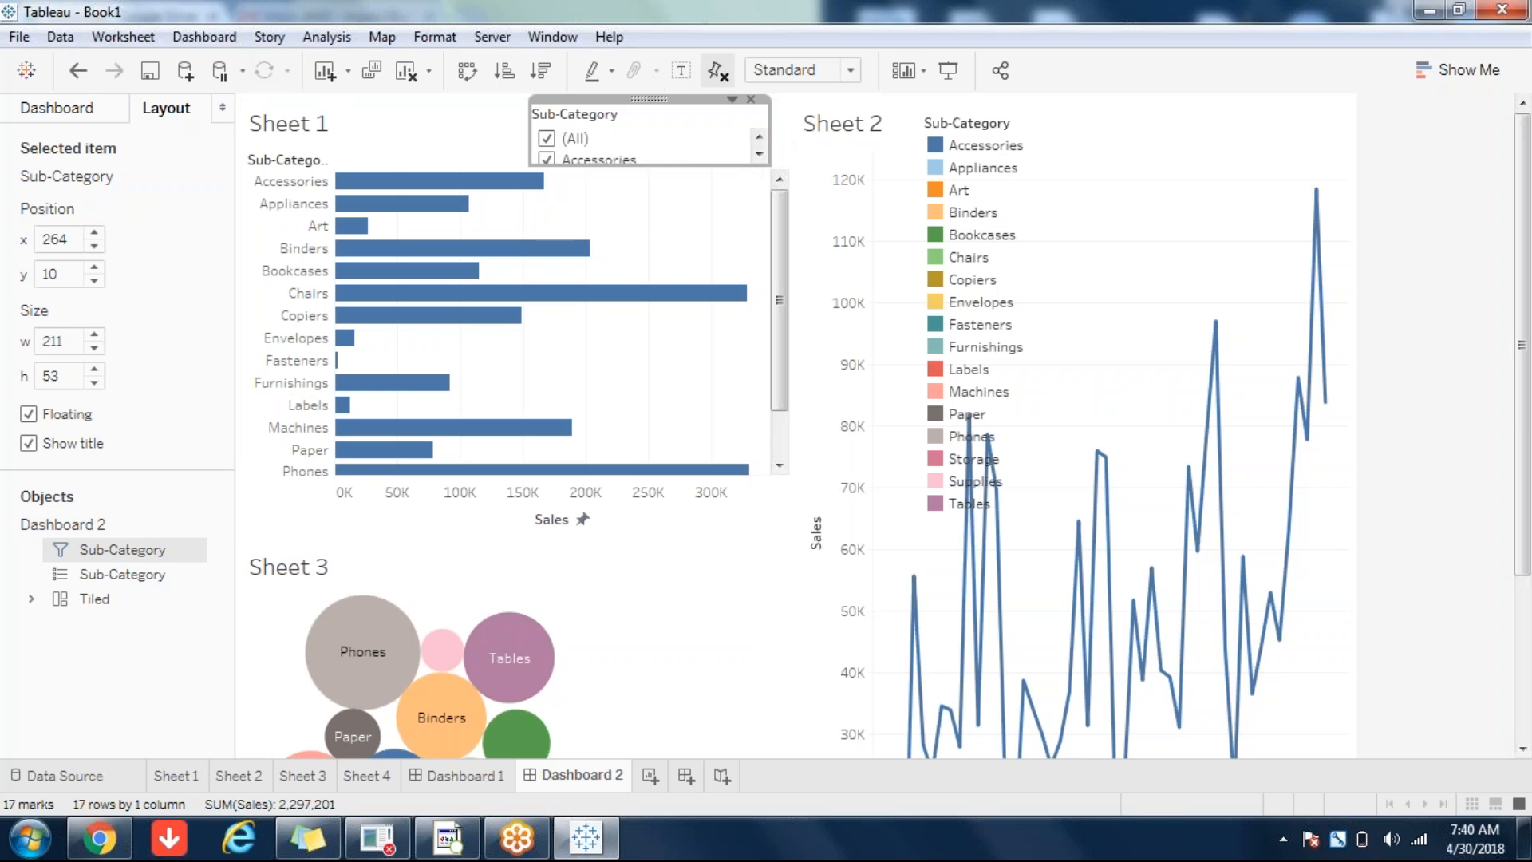
drag(649, 166, 649, 357)
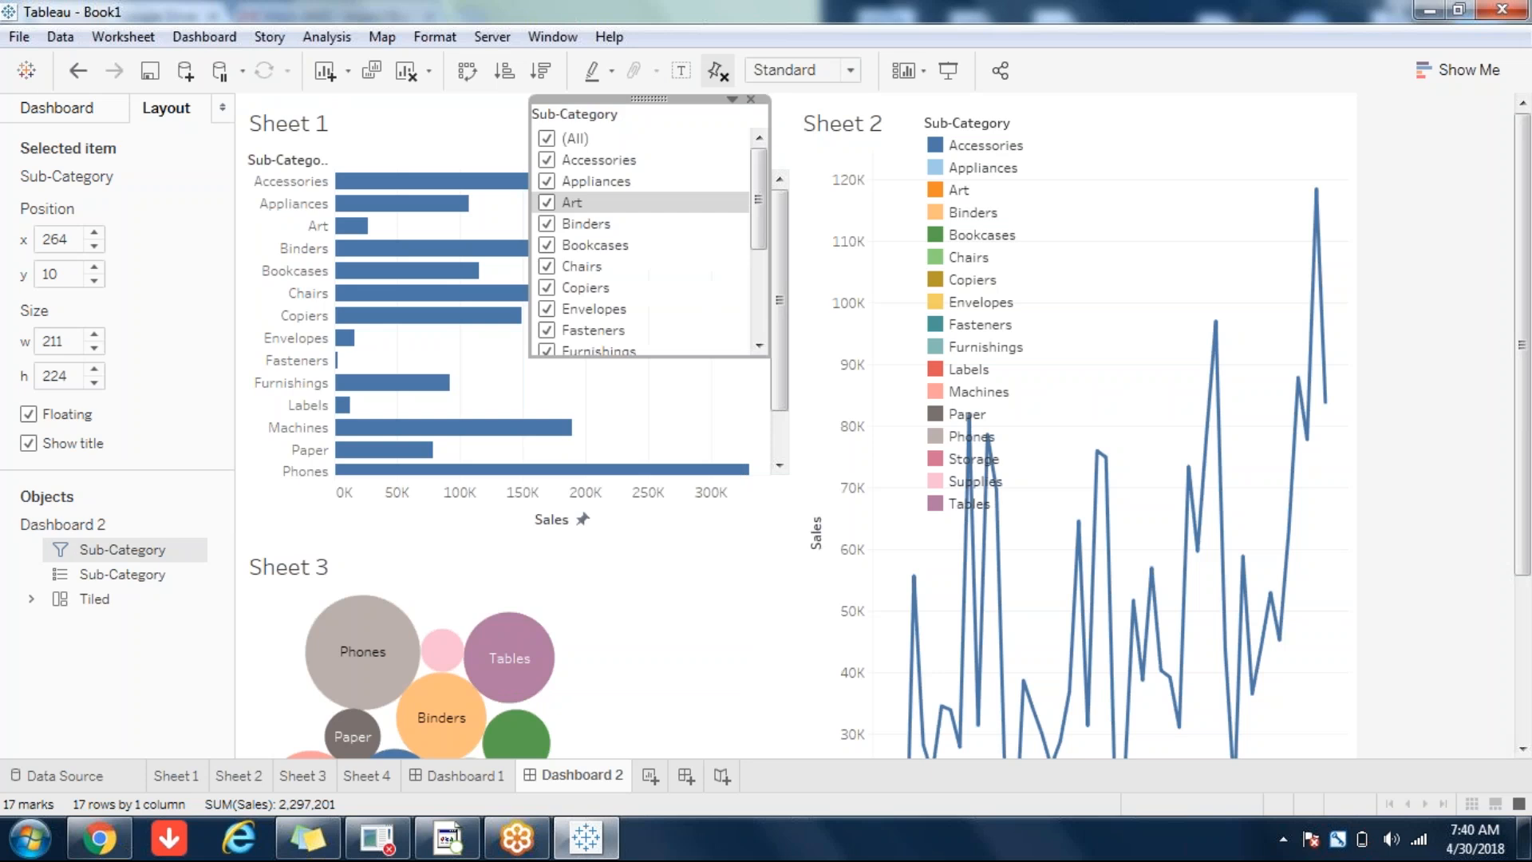
- Resize the floating color legend on Sheet 2 to about 235 wide and 216 high, arranging its categories in two columns
click(1035, 251)
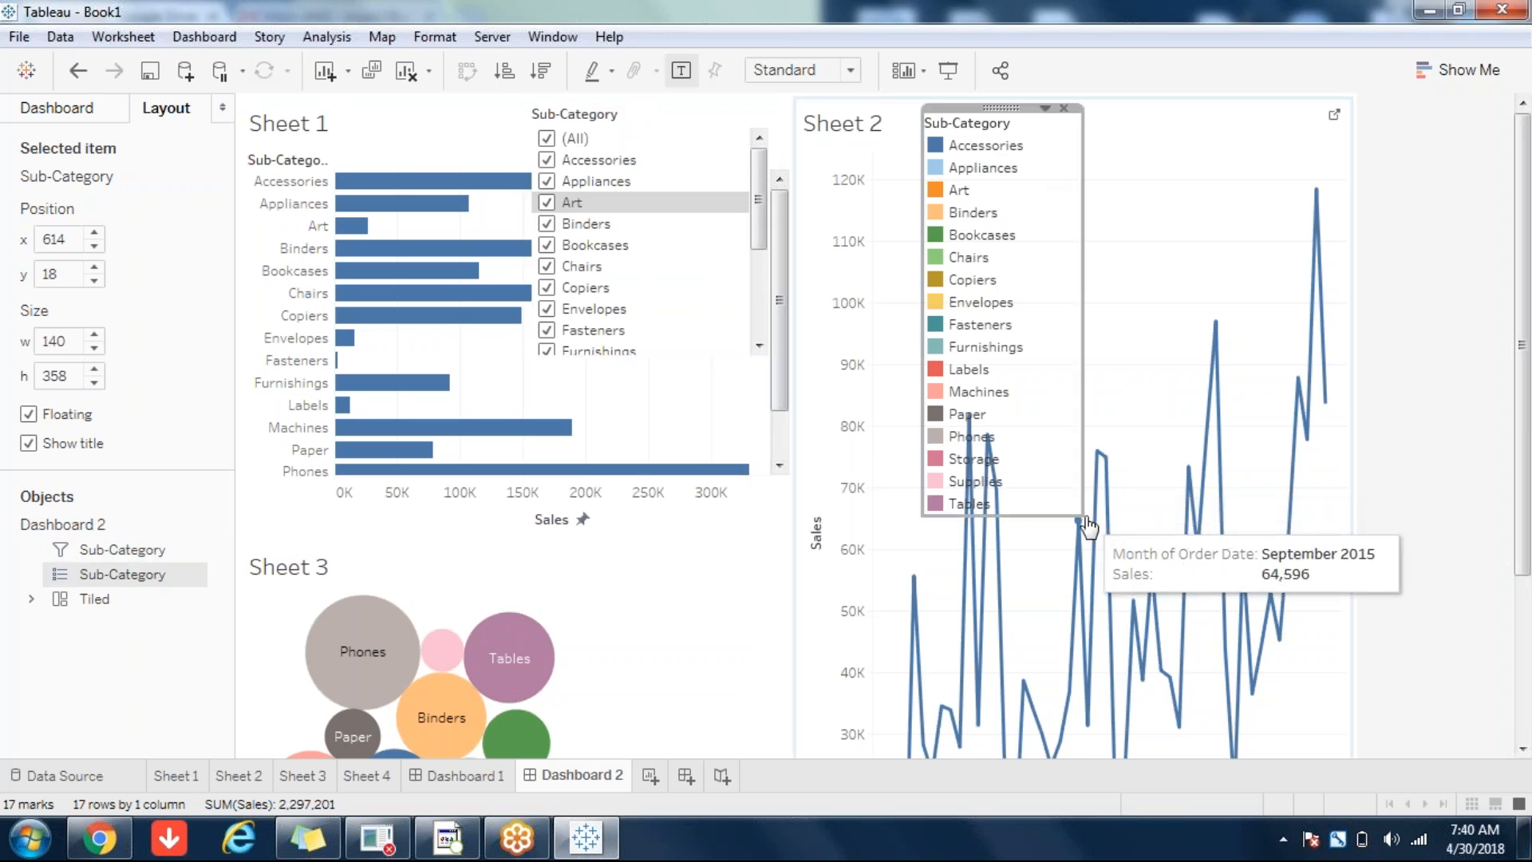
drag(1080, 510, 1259, 266)
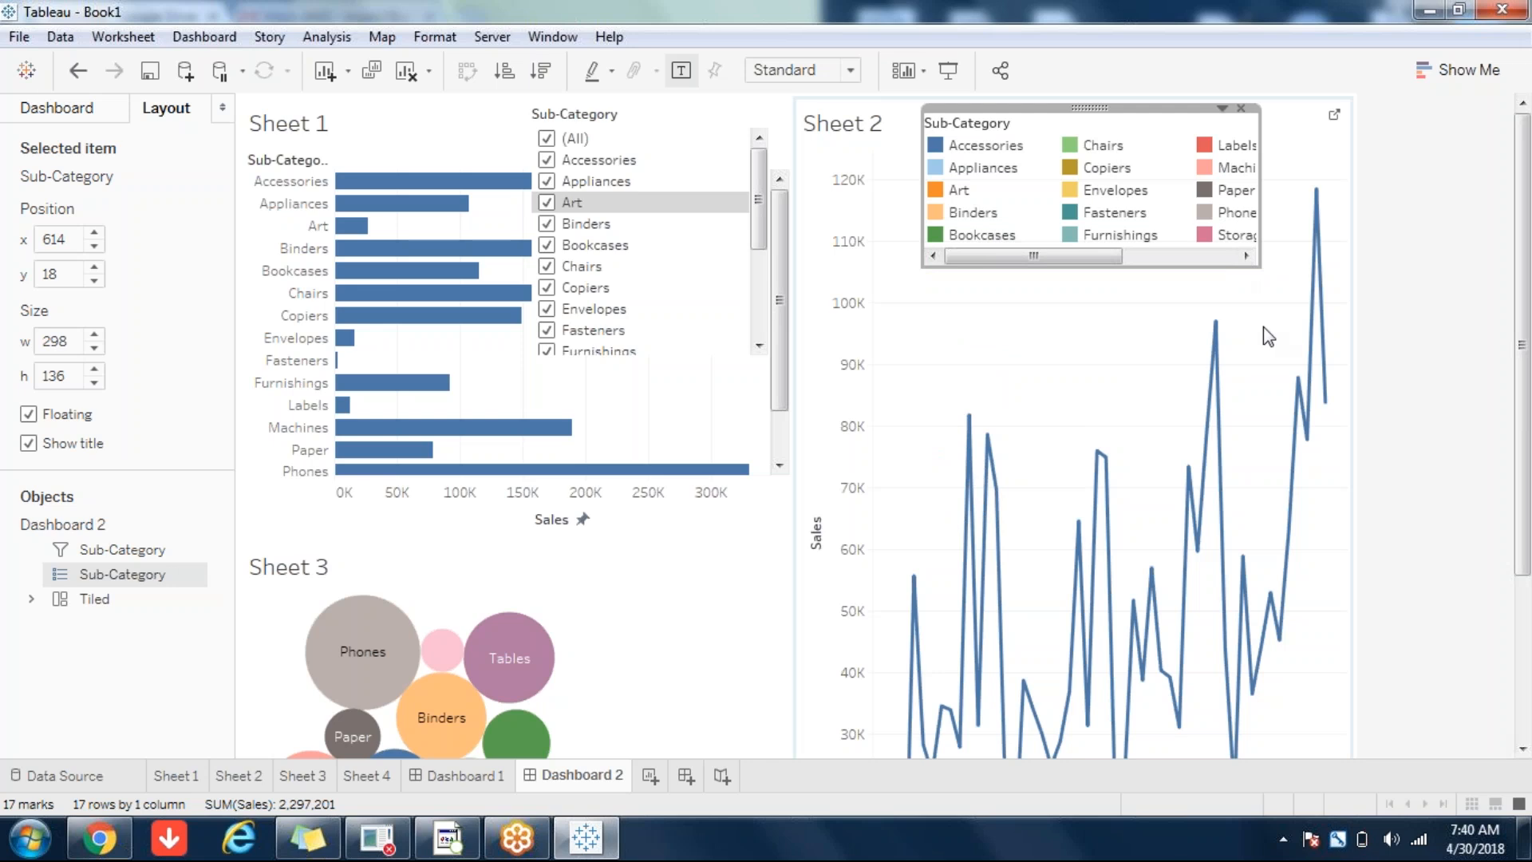
drag(1259, 267, 1188, 357)
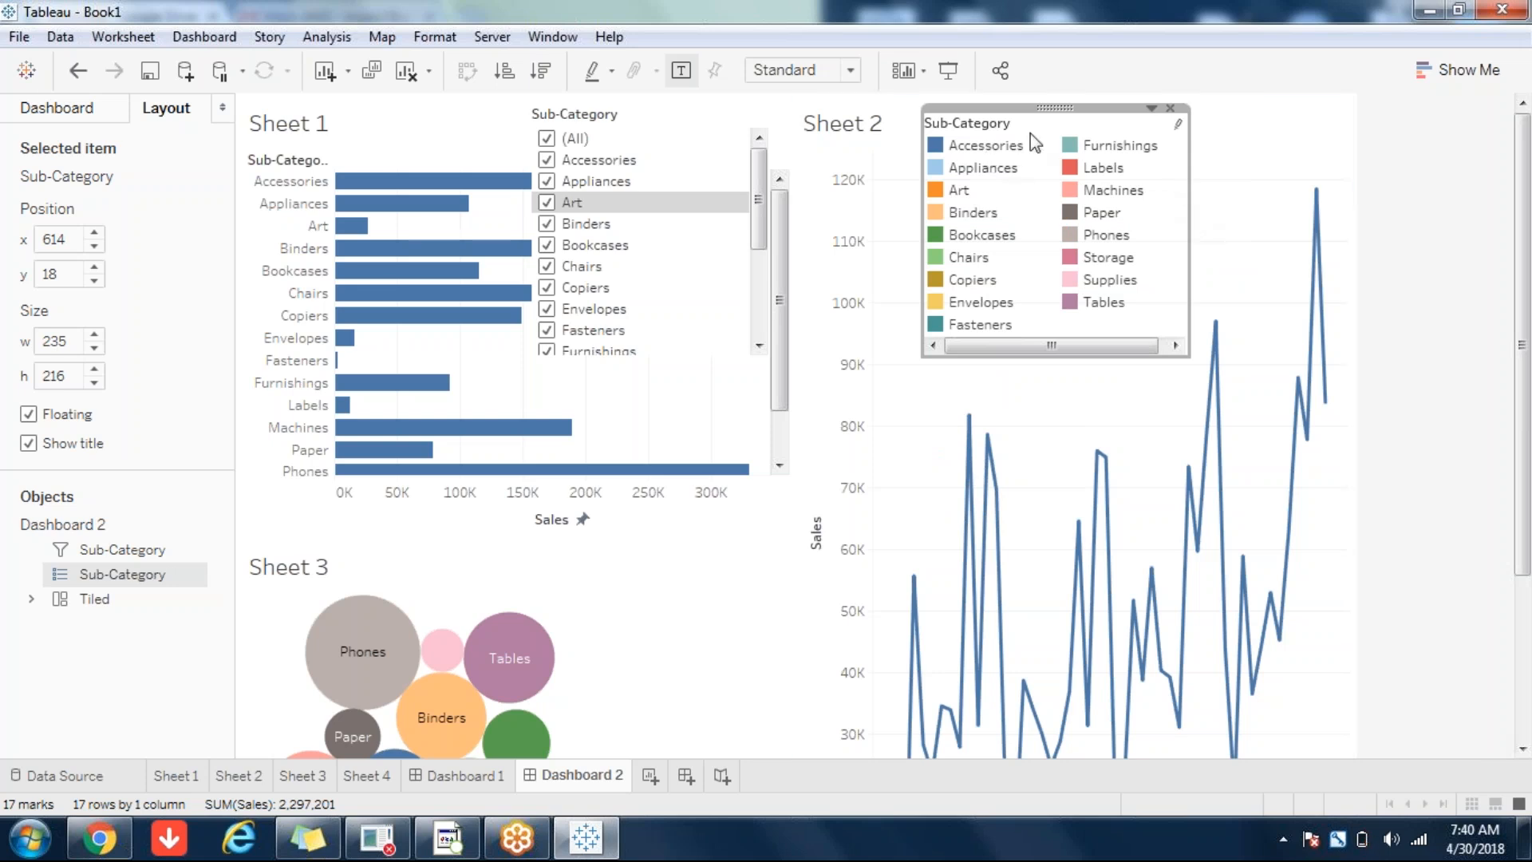
- Return the Sub-Category filter over Sheet 1 to Multiple Values (dropdown) and shrink it to about 210 wide and 54 high
click(674, 150)
click(731, 99)
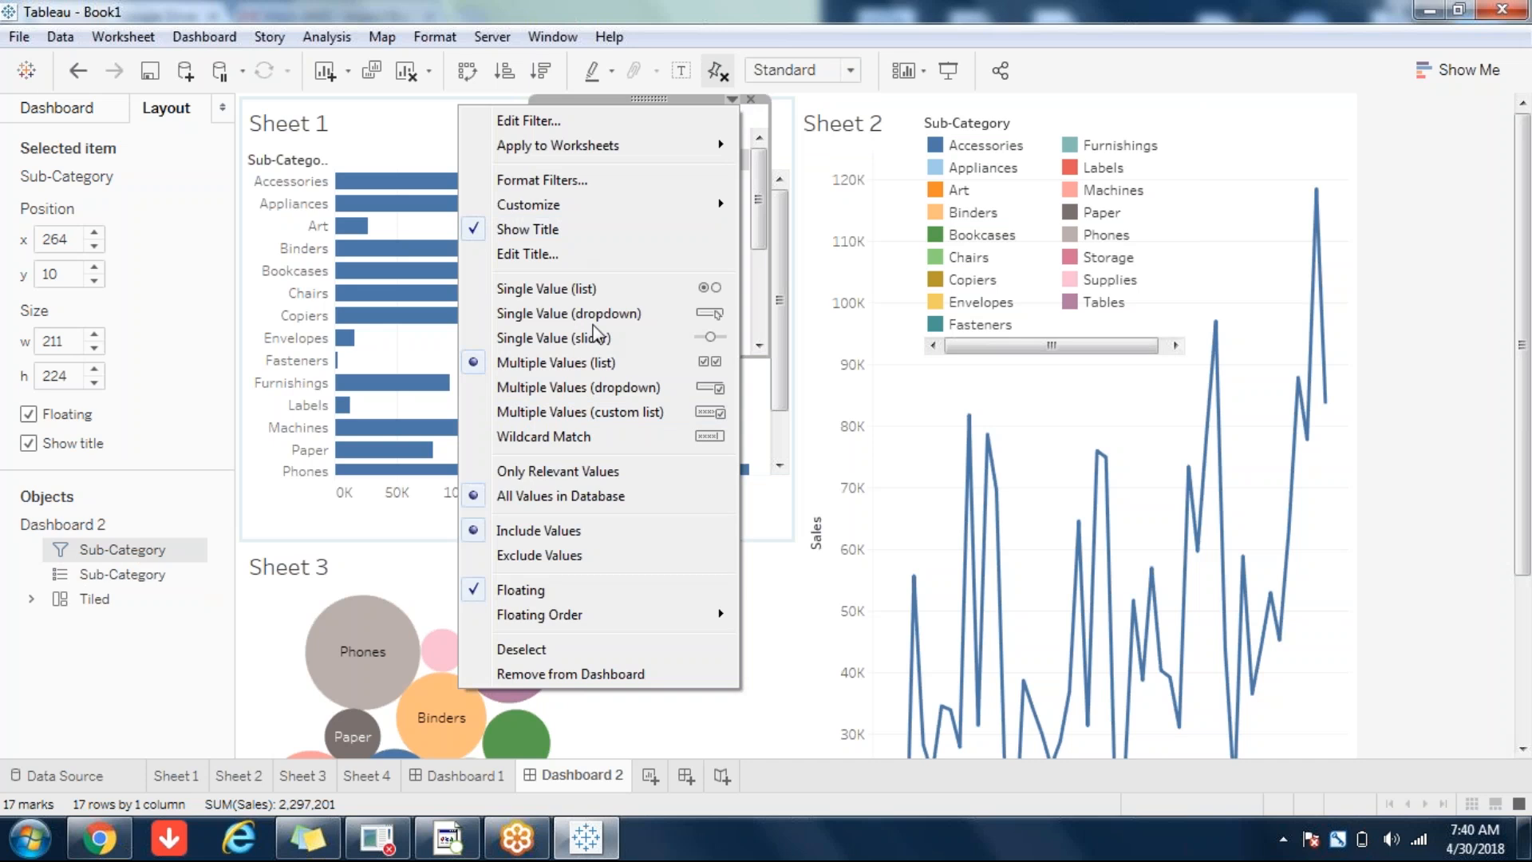
mouse_move(545, 623)
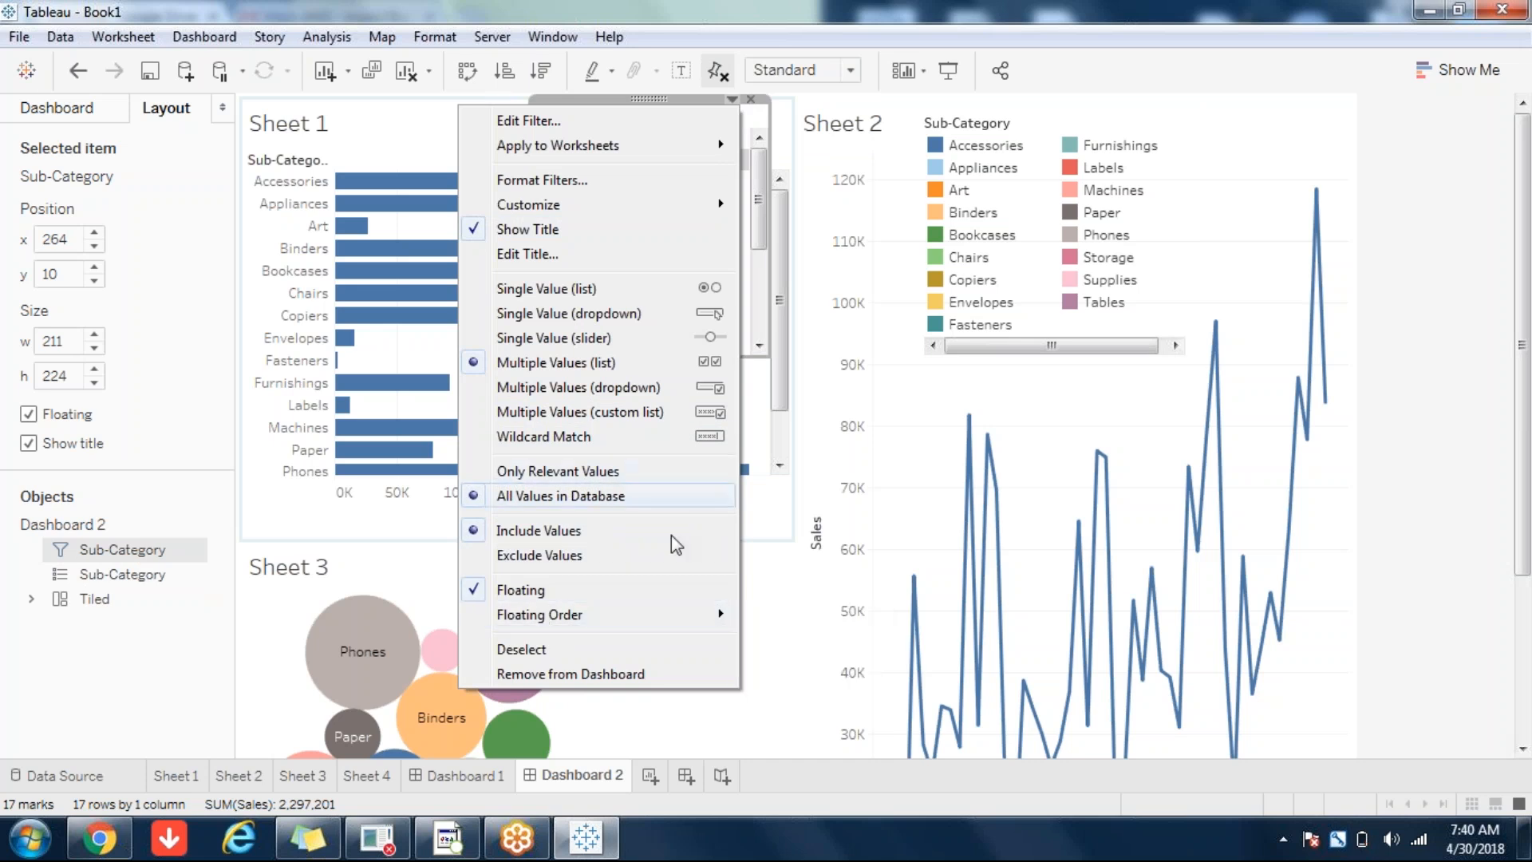
click(650, 388)
click(886, 487)
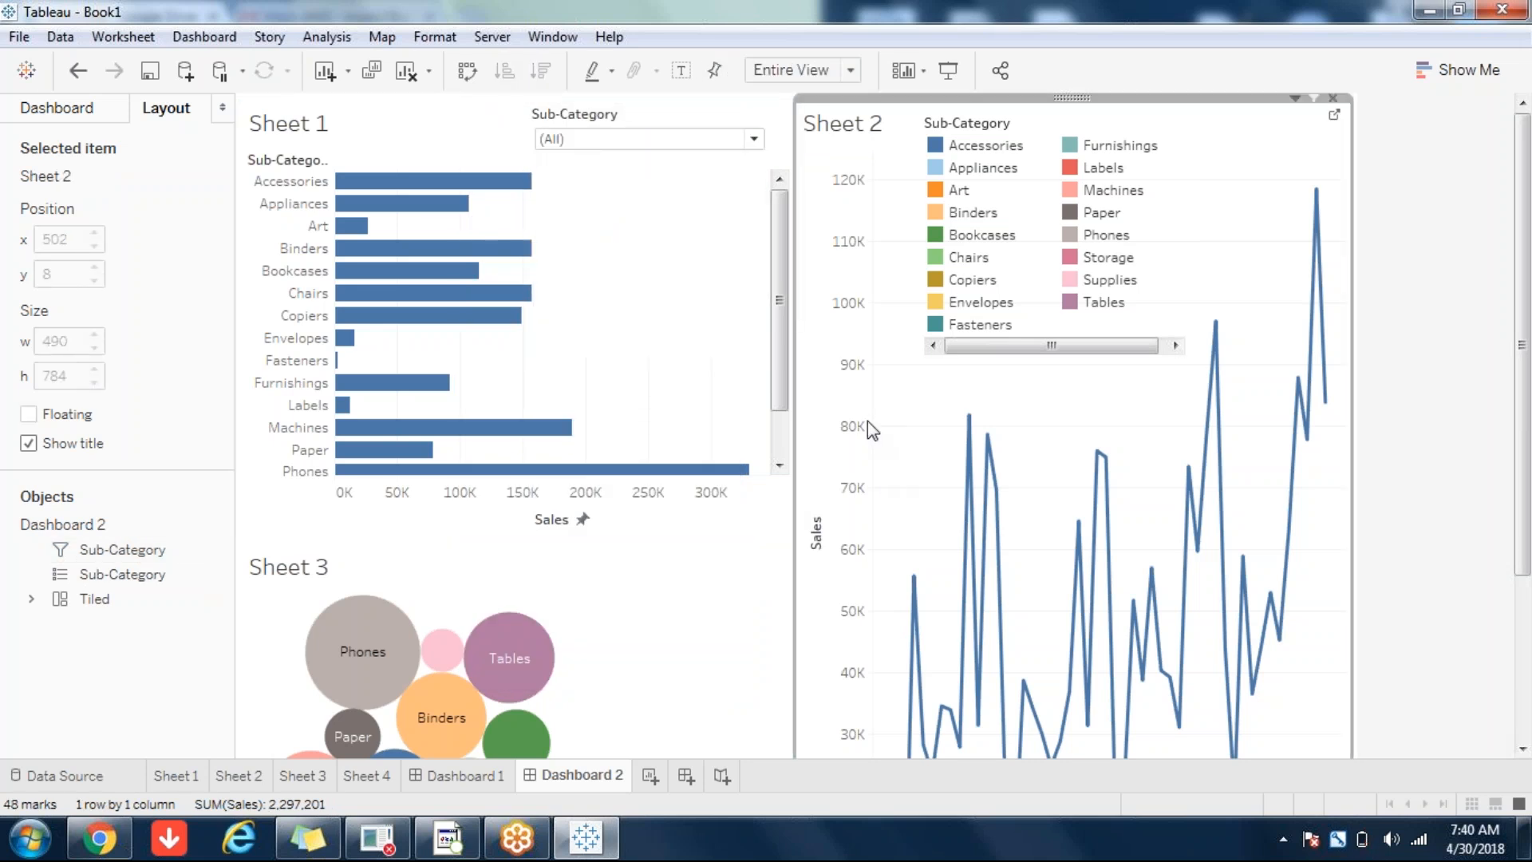
click(1169, 237)
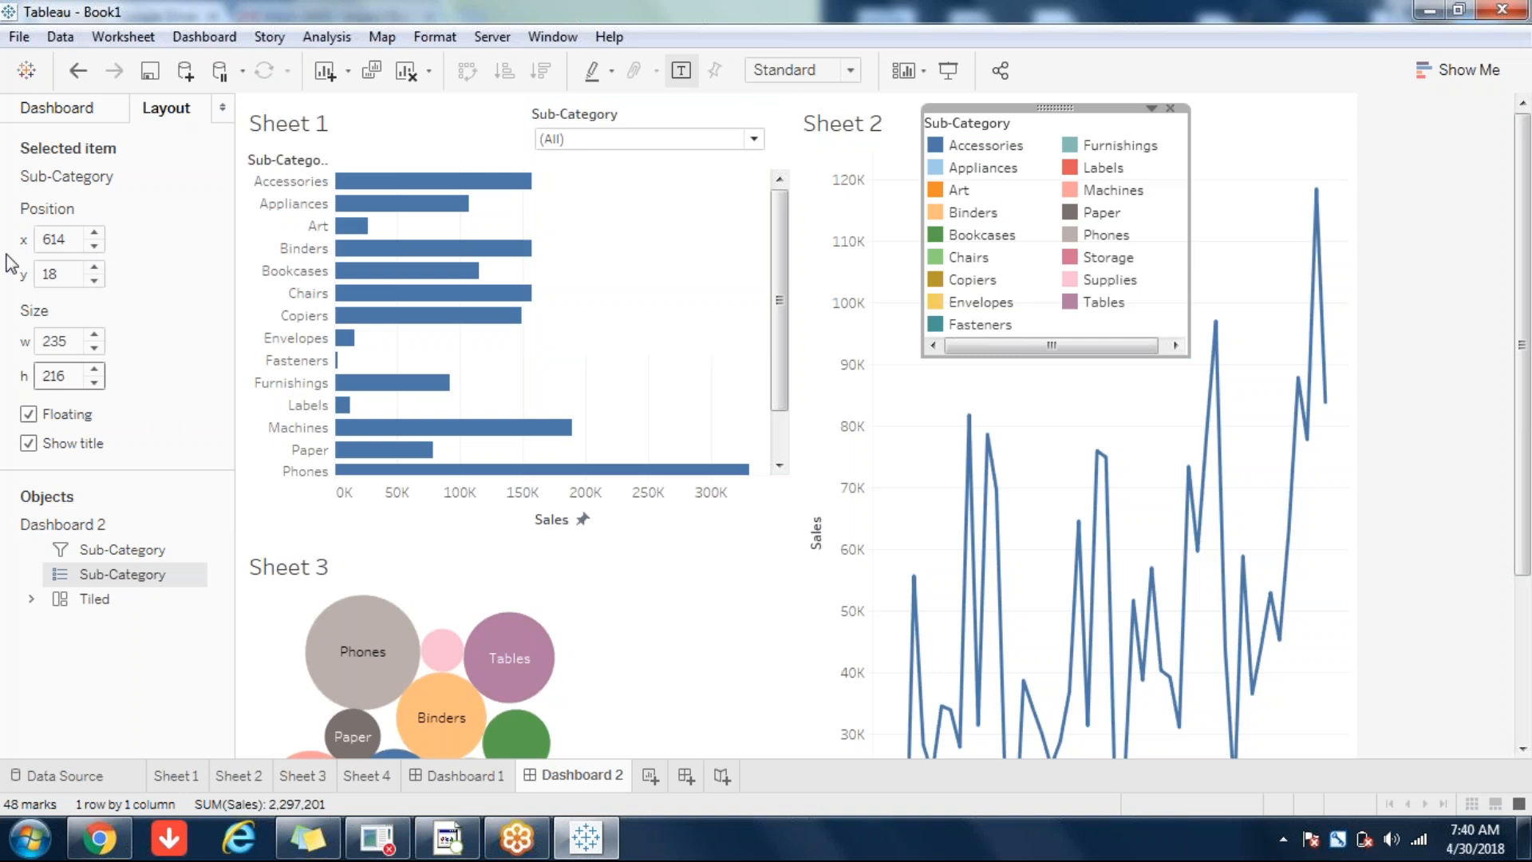
click(28, 414)
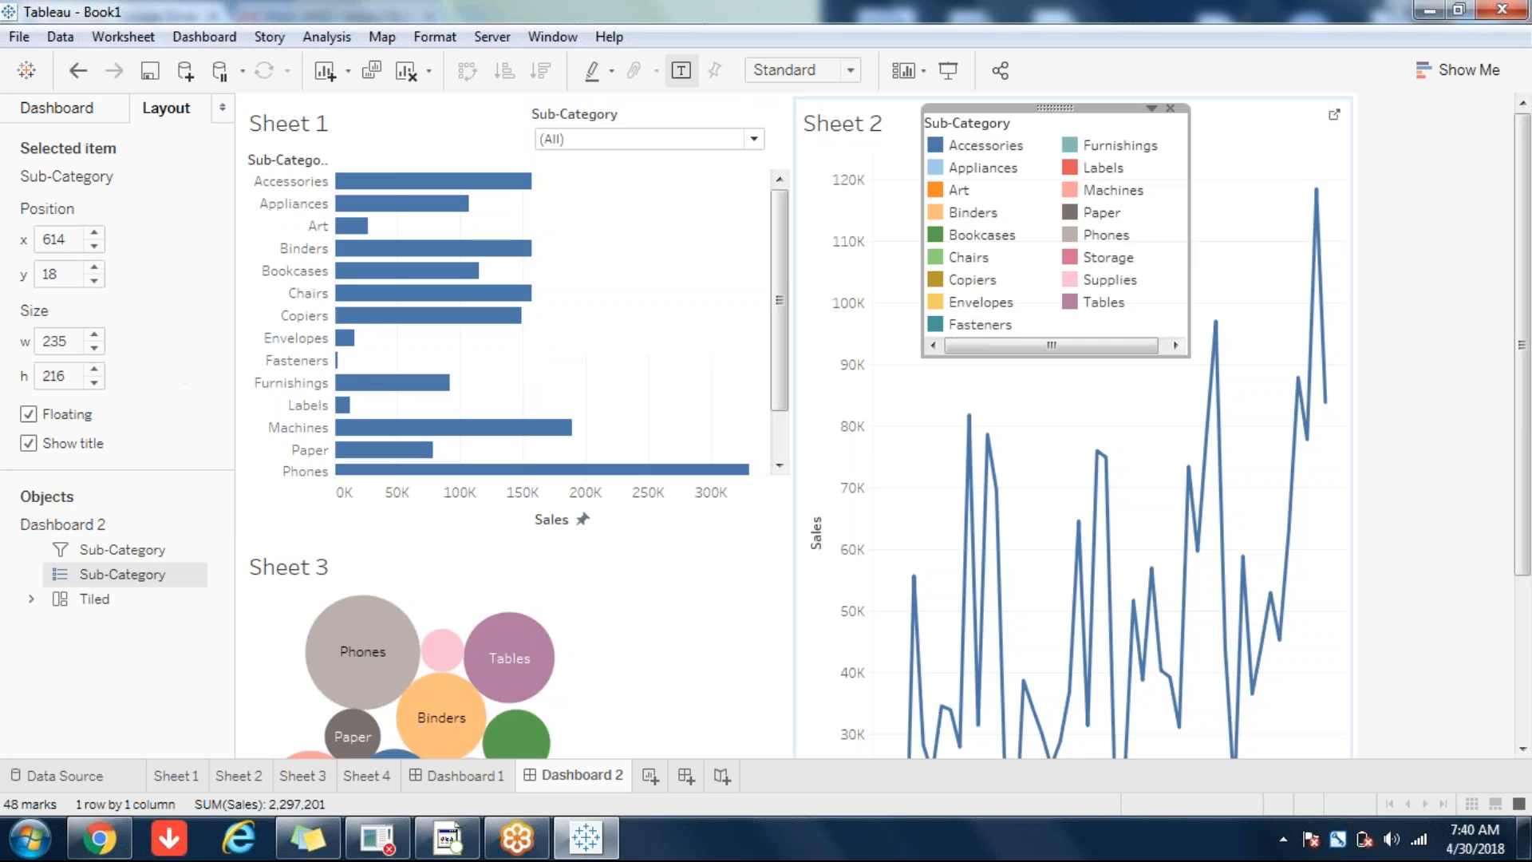
click(684, 345)
drag(766, 356, 773, 173)
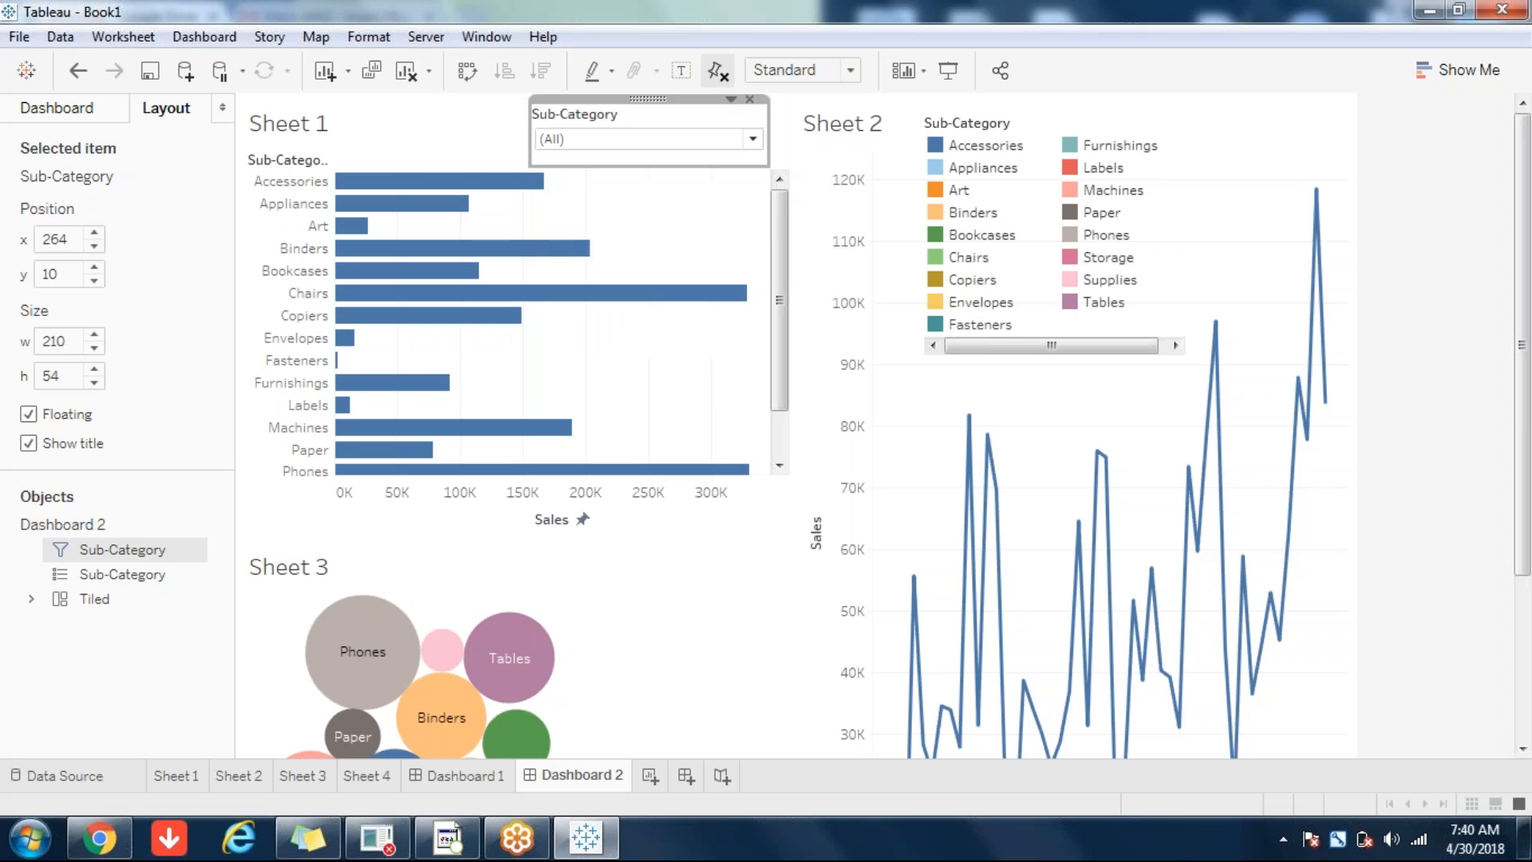
click(694, 377)
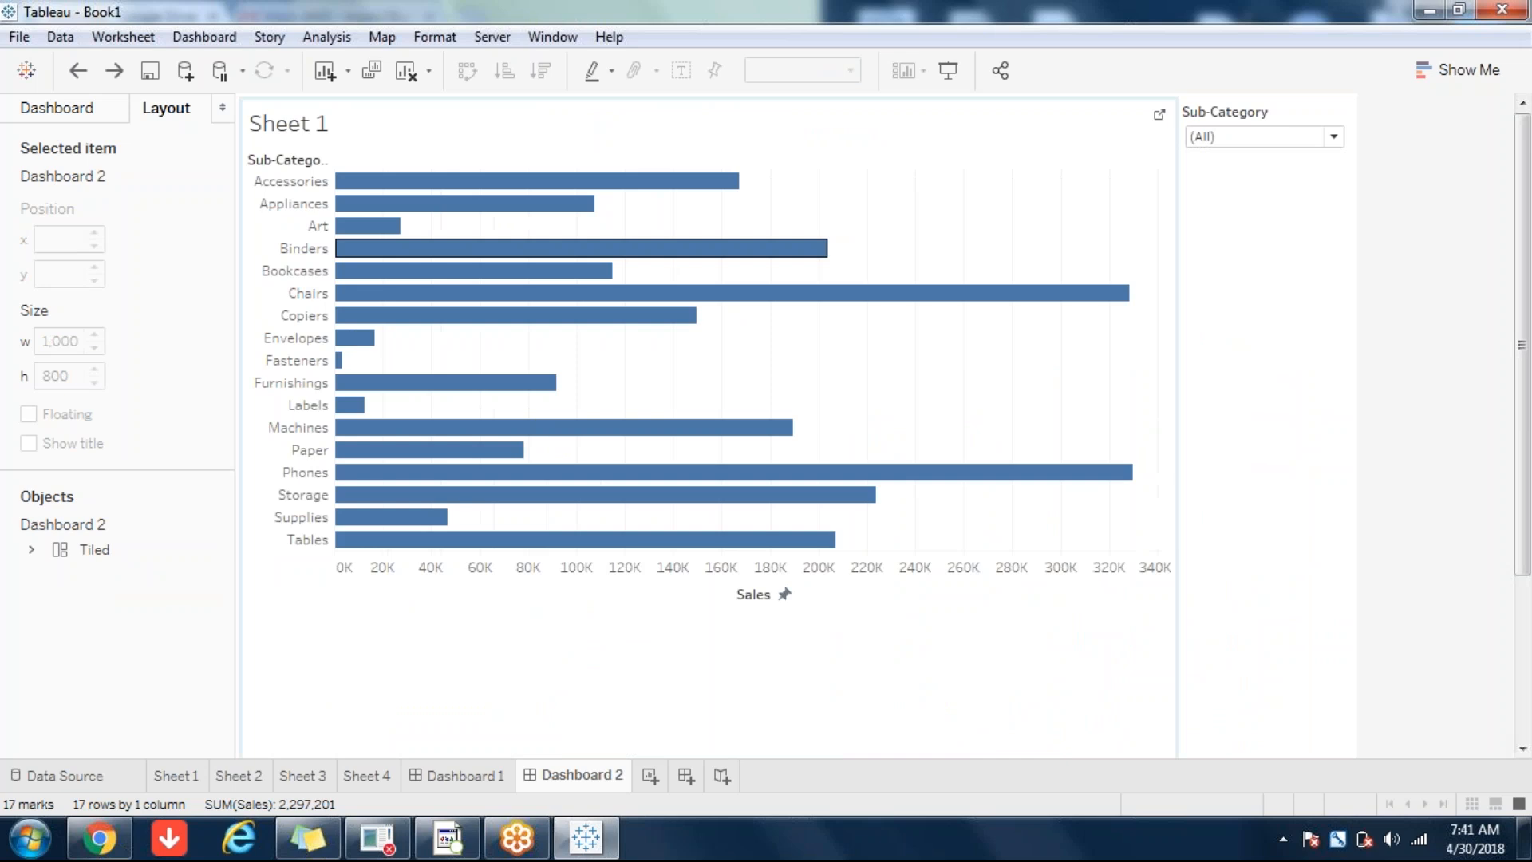
- Switch the tiled Sub-Category filter beside Sheet 1 to Multiple Values (list)
click(1310, 116)
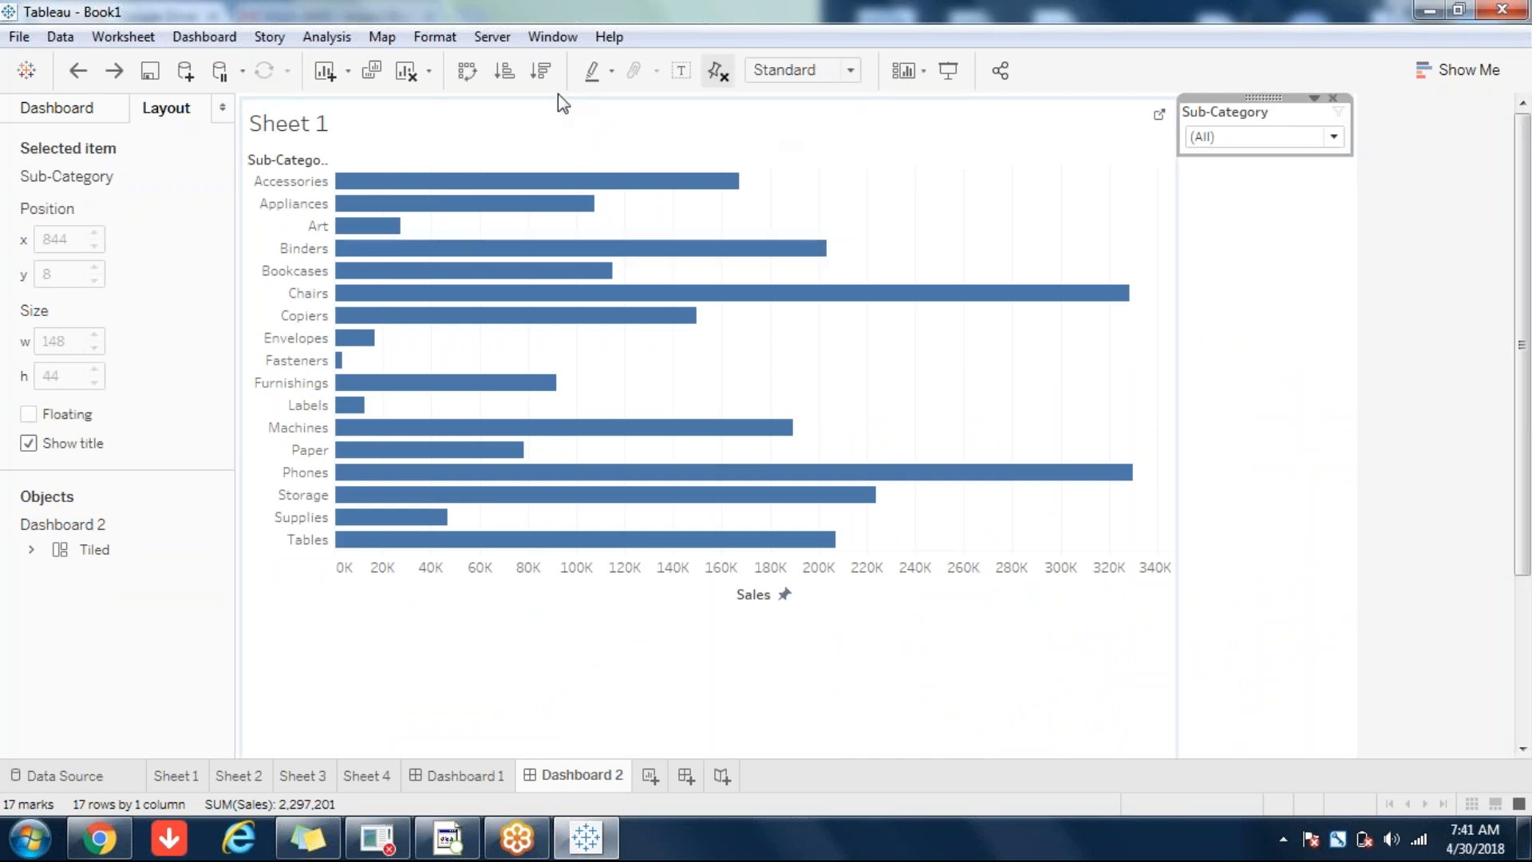
click(1314, 98)
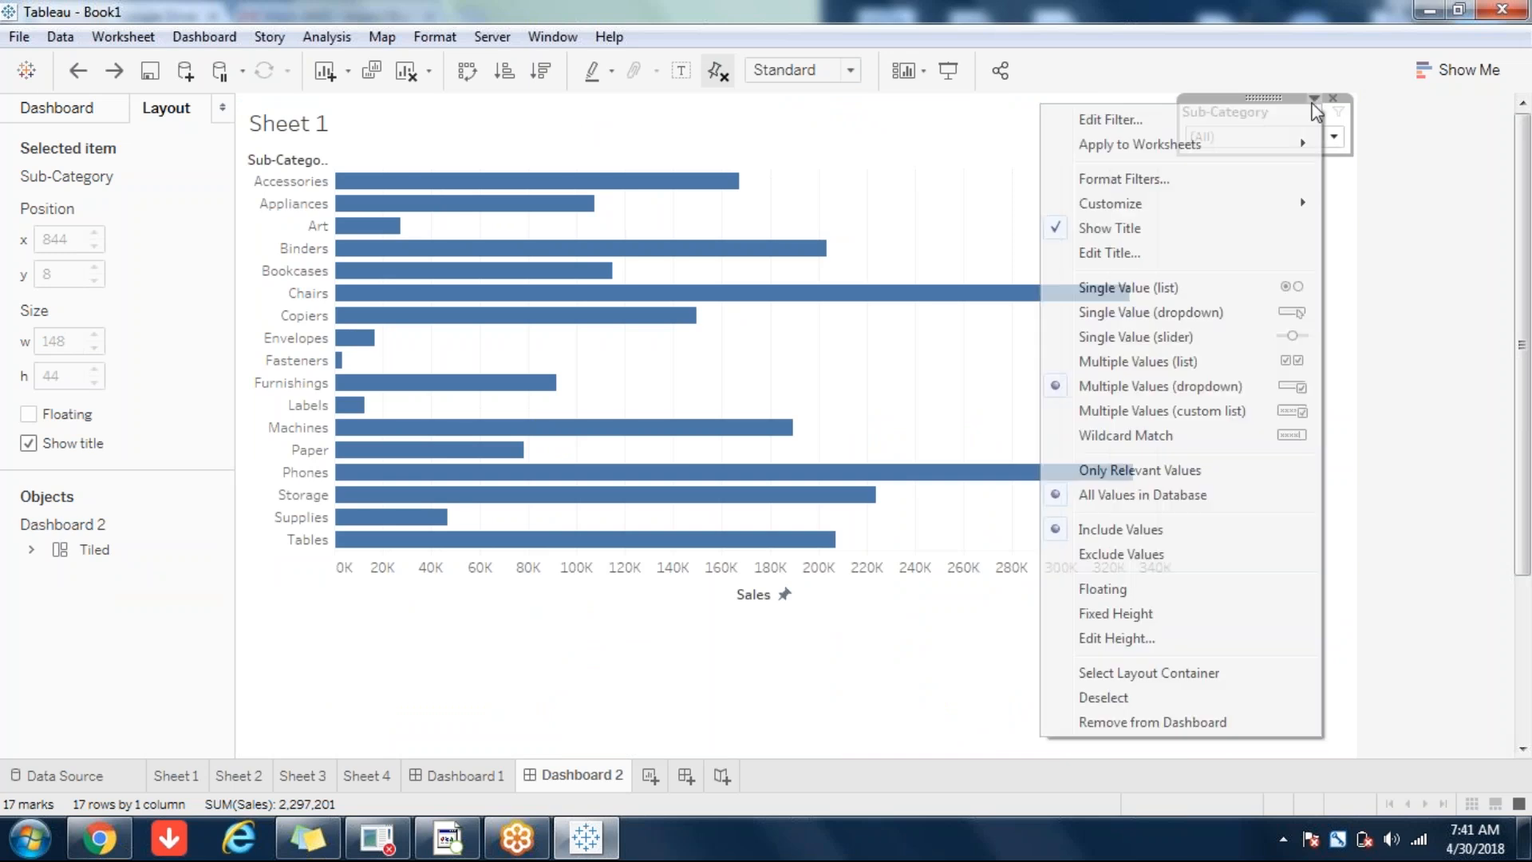
click(1157, 362)
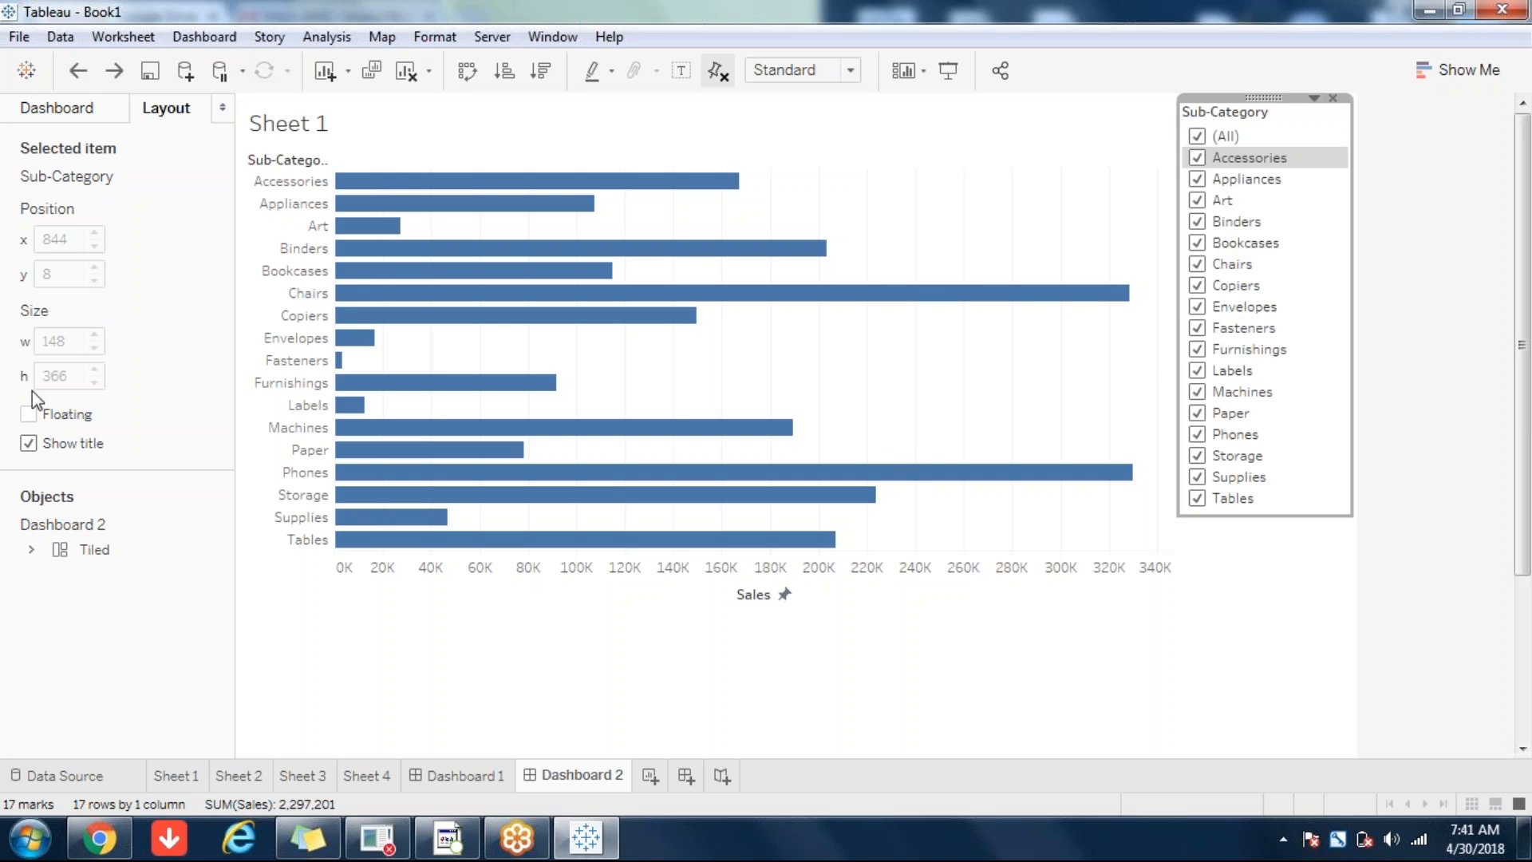
- Add Sheet 2 and Sheet 3 to Dashboard 2 as tiled views alongside Sheet 1
click(49, 107)
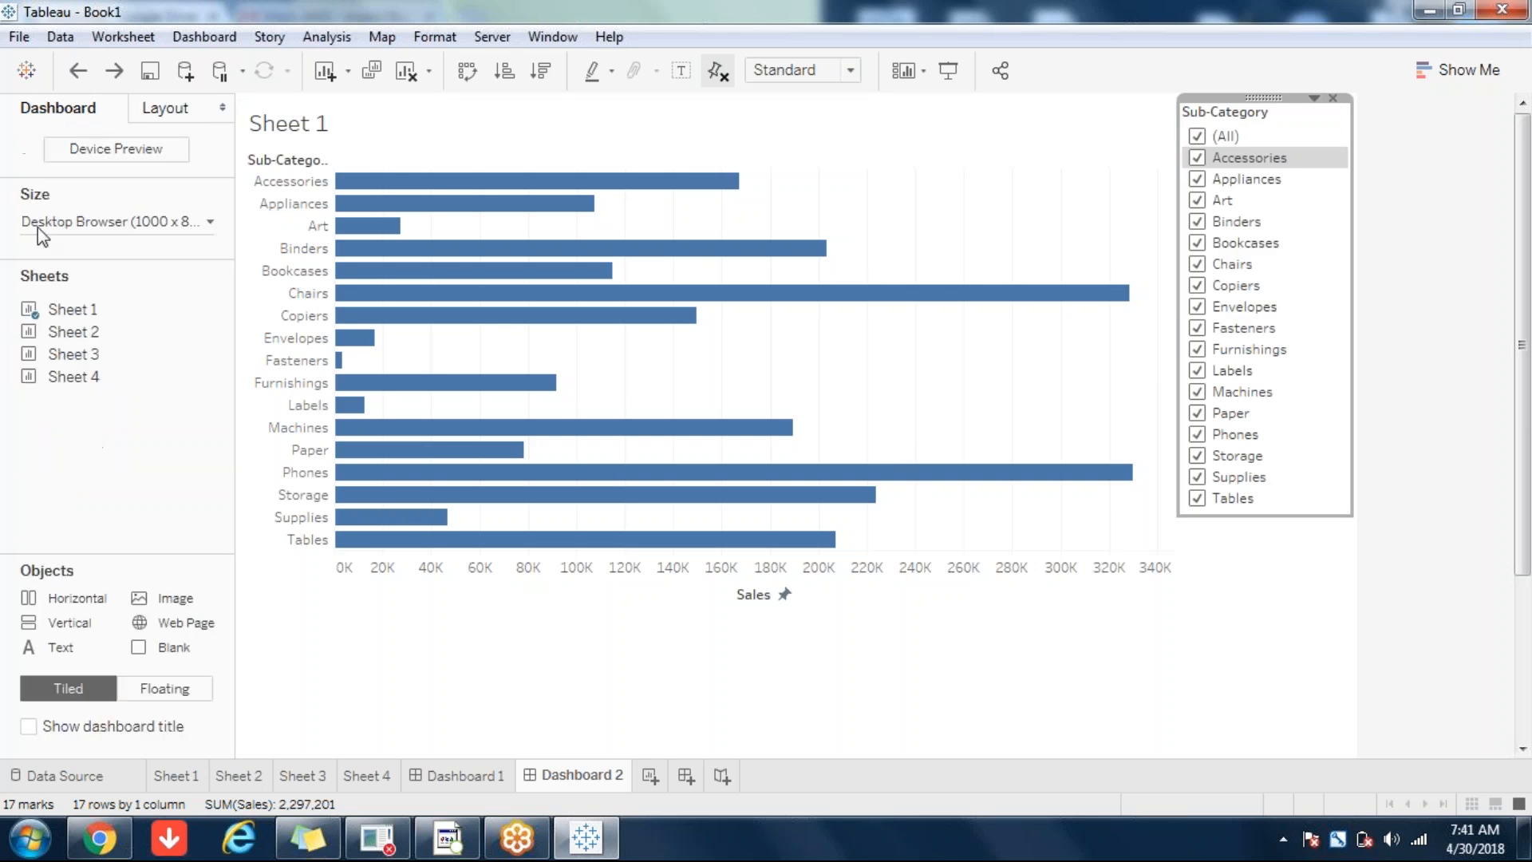
double_click(70, 339)
double_click(79, 354)
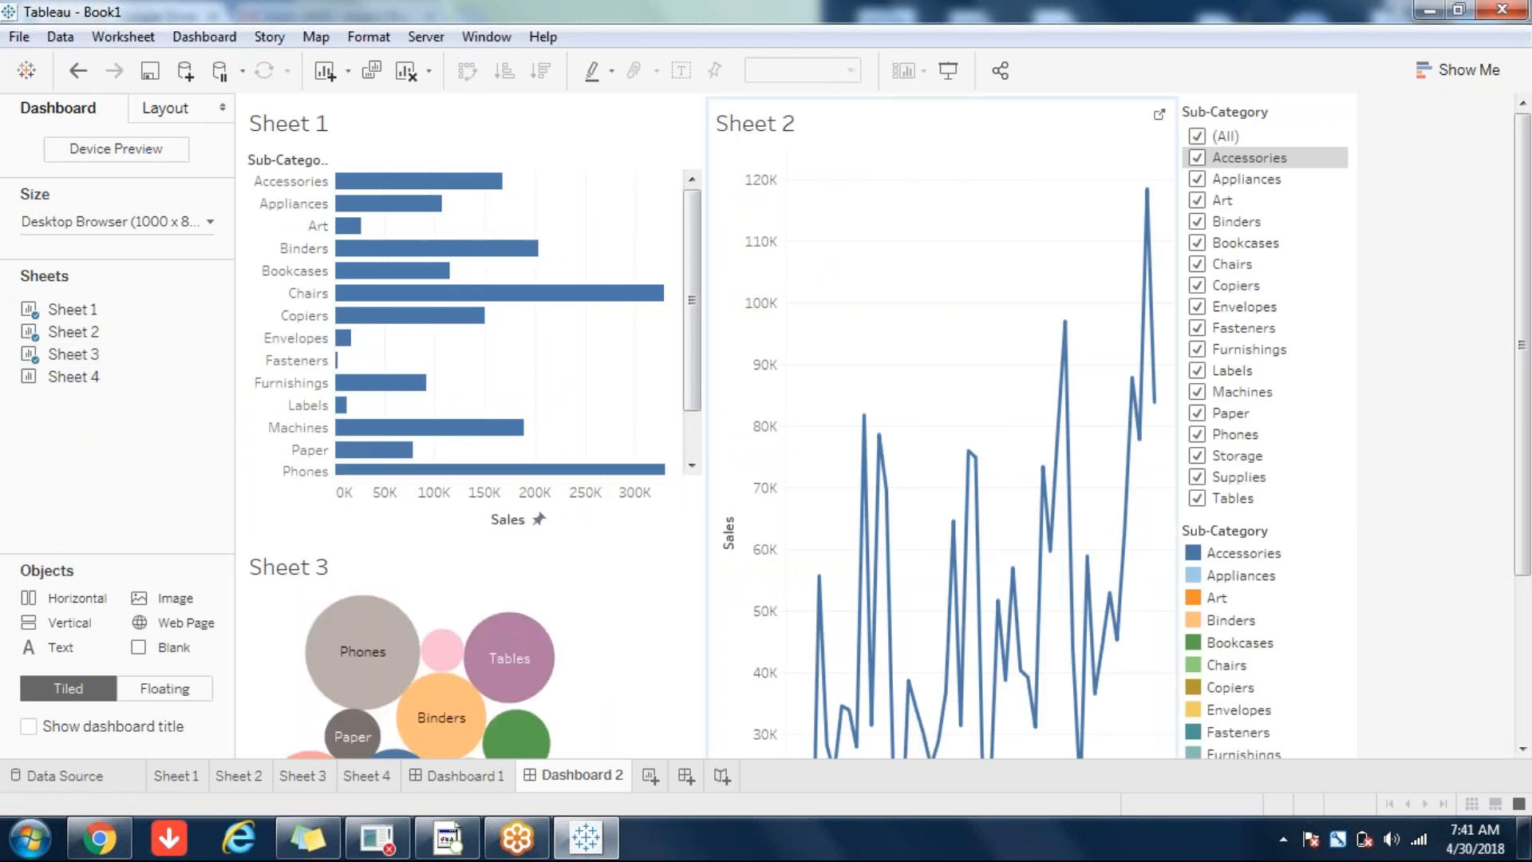
click(1321, 272)
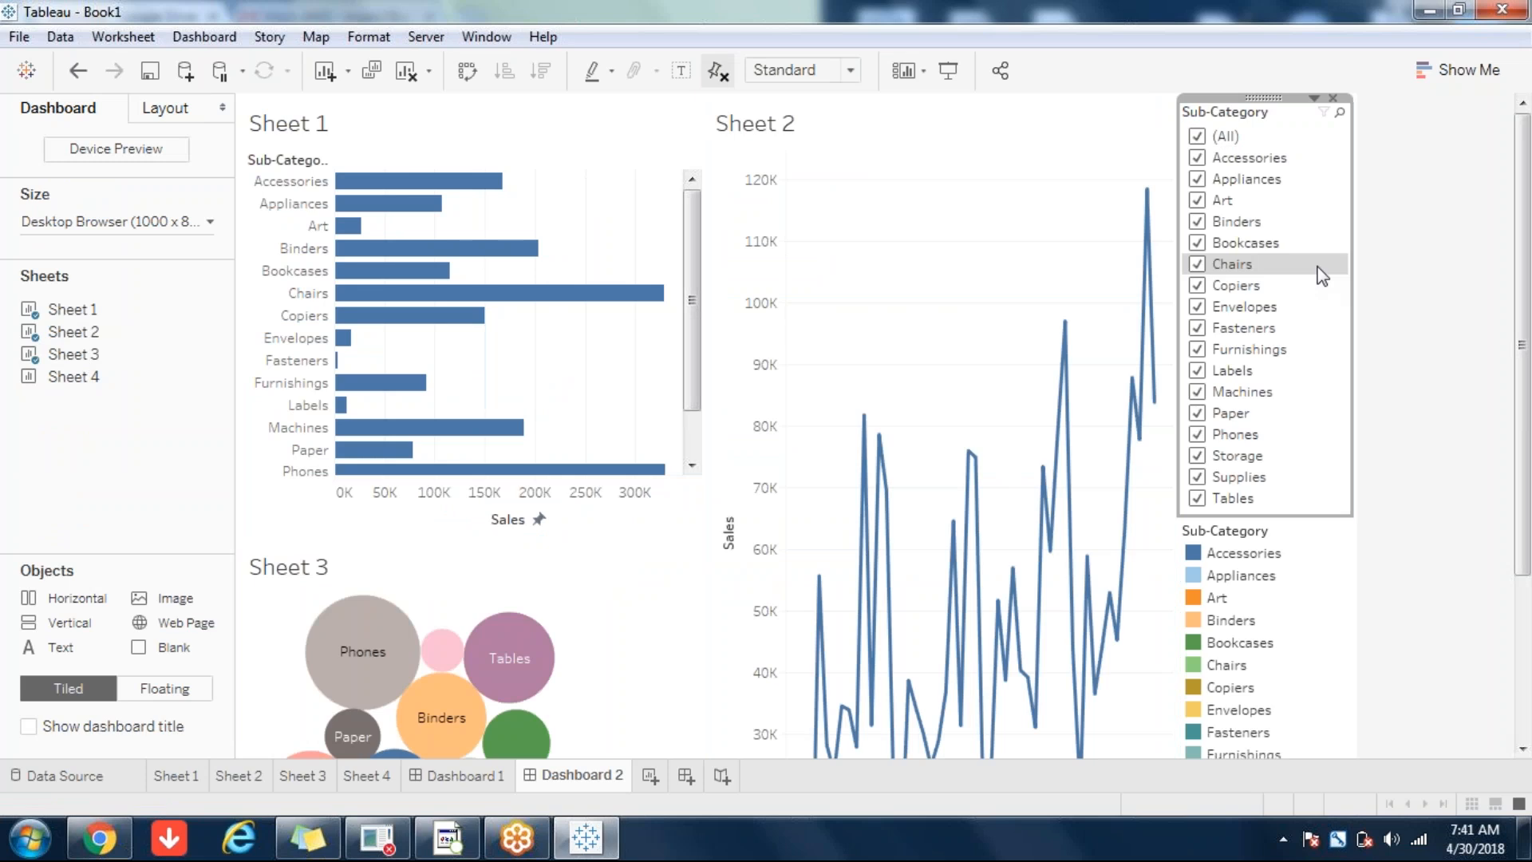
- Try removing Sheet 1 from Dashboard 2 and undo the removal
click(594, 335)
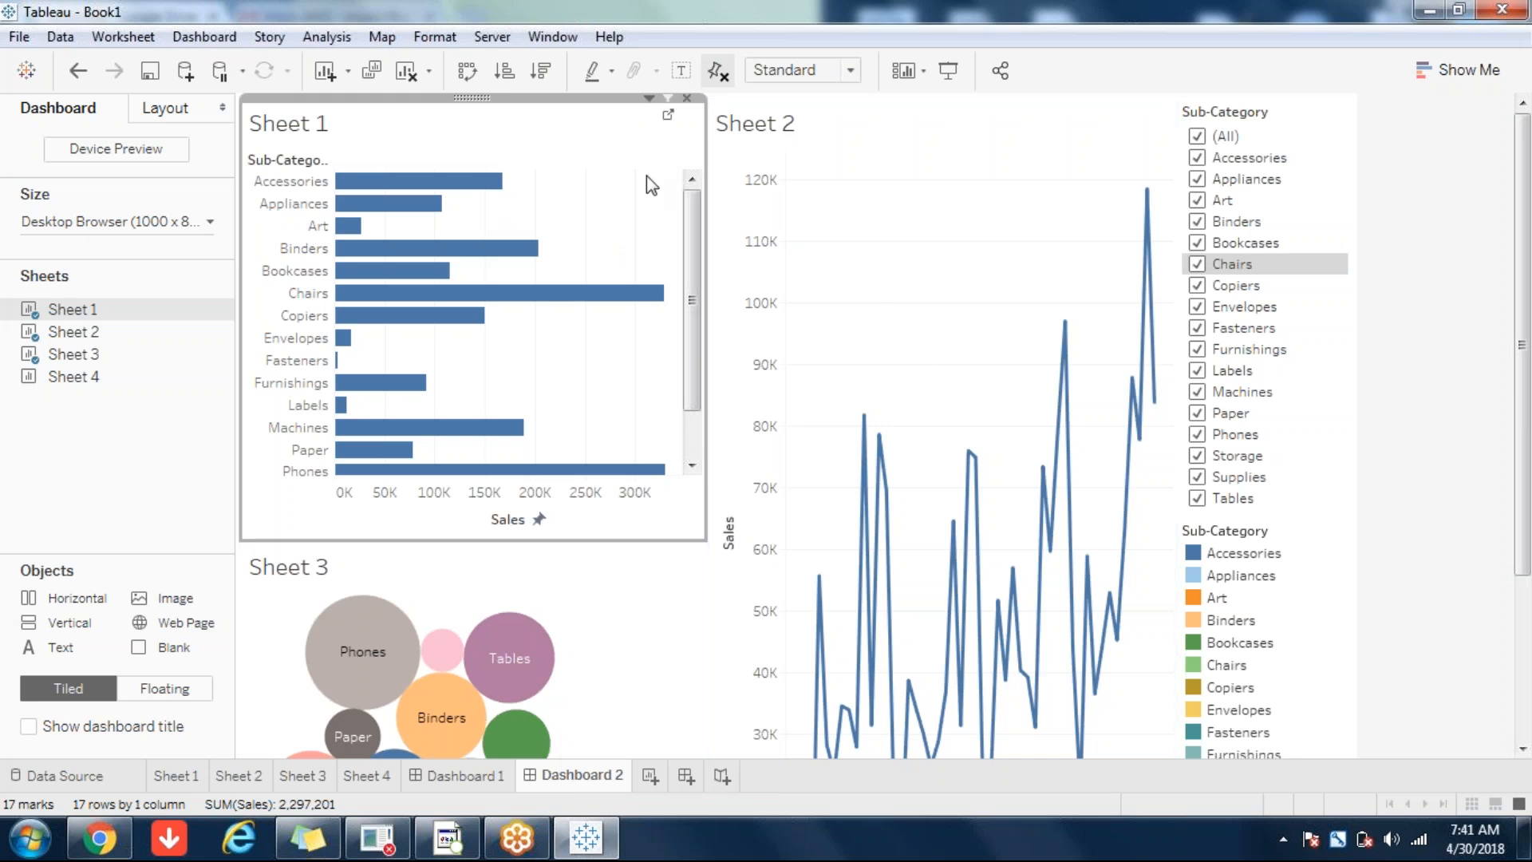
click(688, 99)
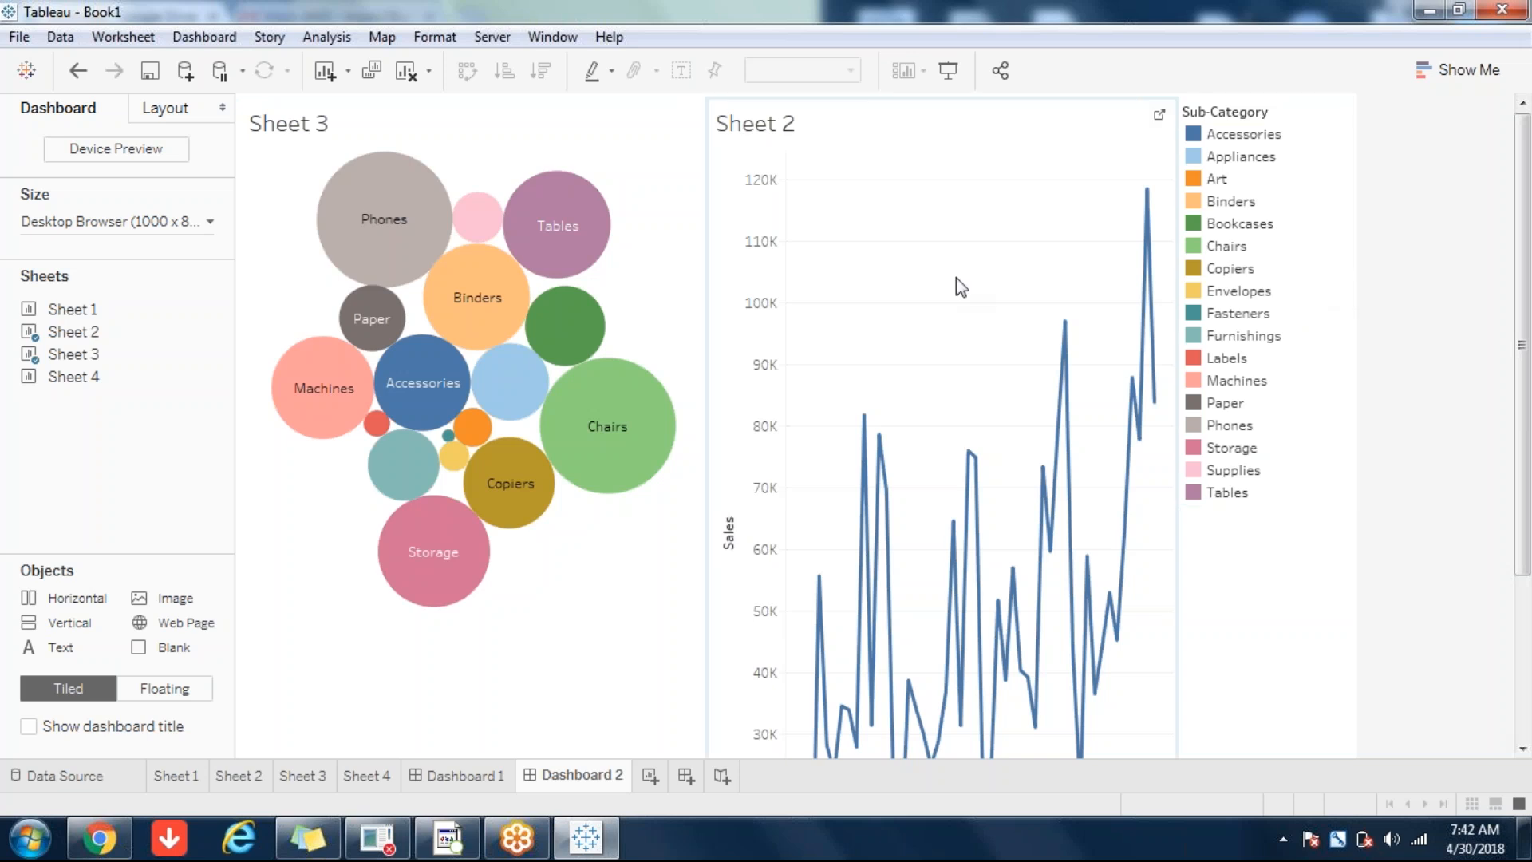
key(ctrl+z)
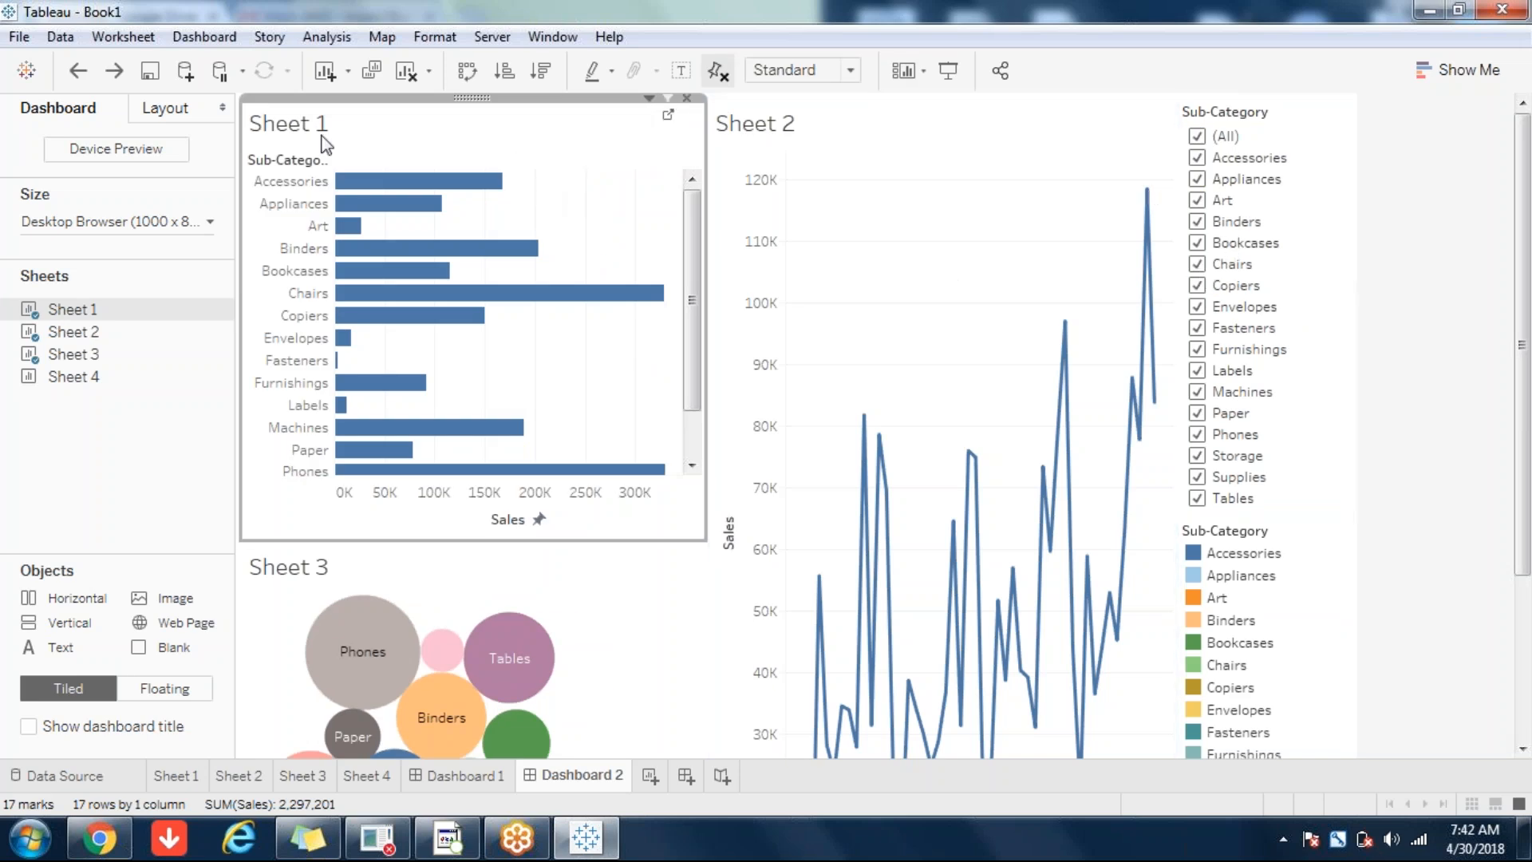
- Hide the title of Sheet 1 and make the sheet floating on Dashboard 2
right_click(324, 142)
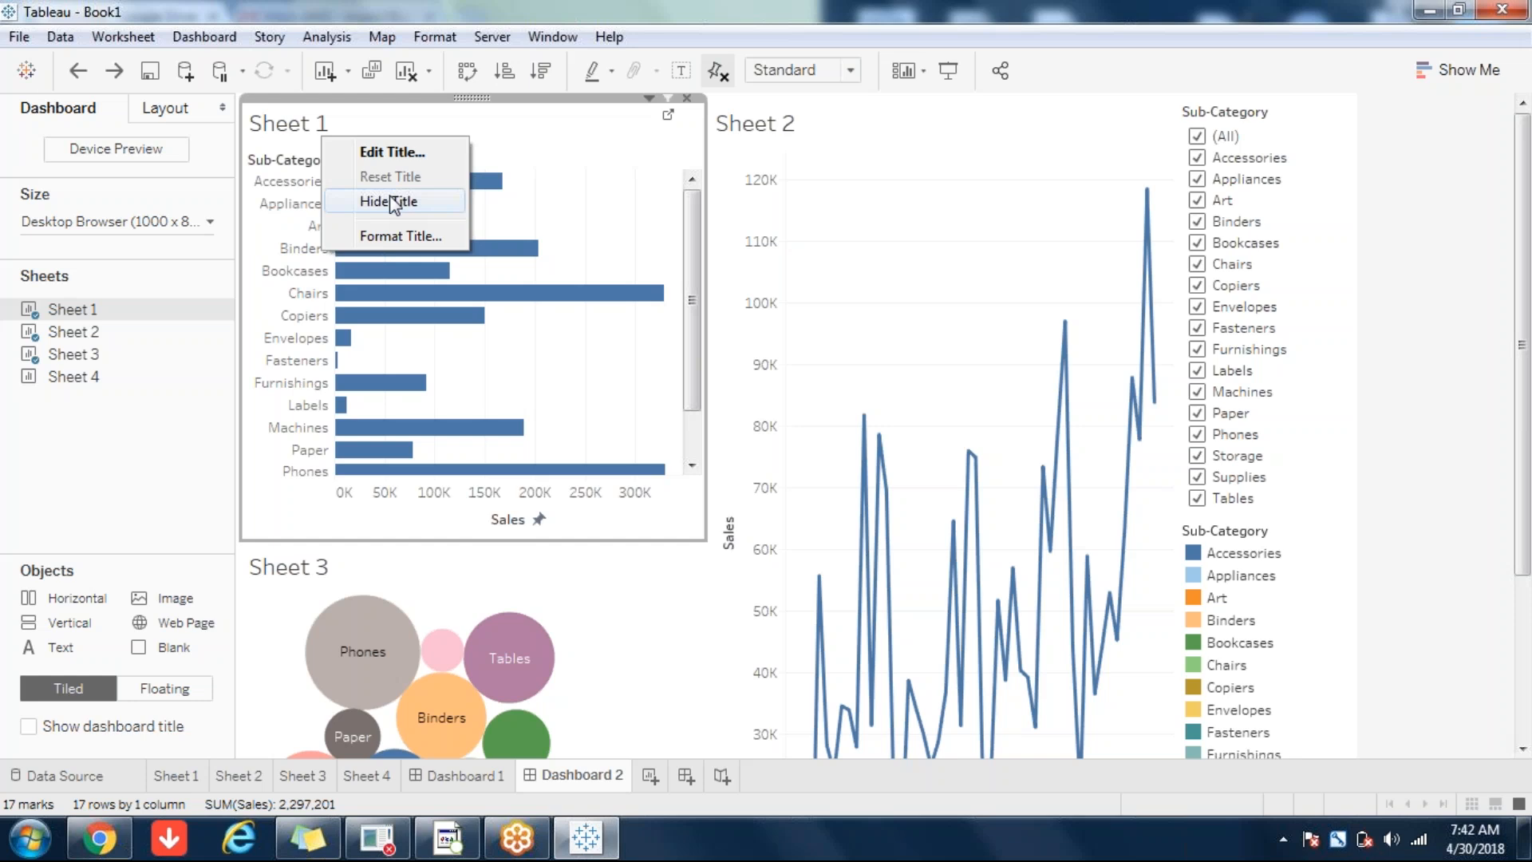
click(395, 197)
click(650, 99)
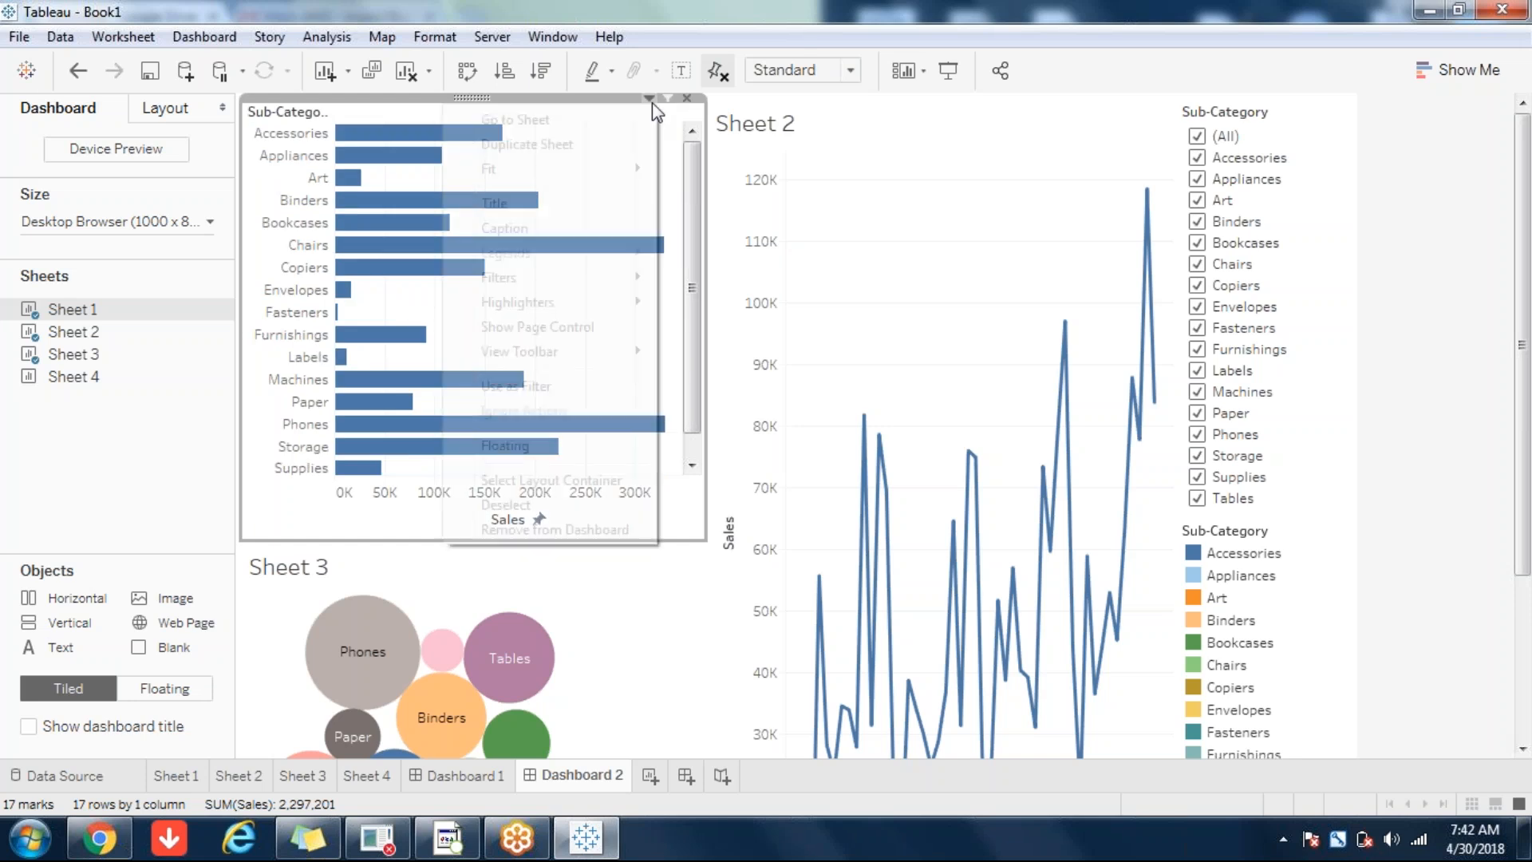
click(557, 444)
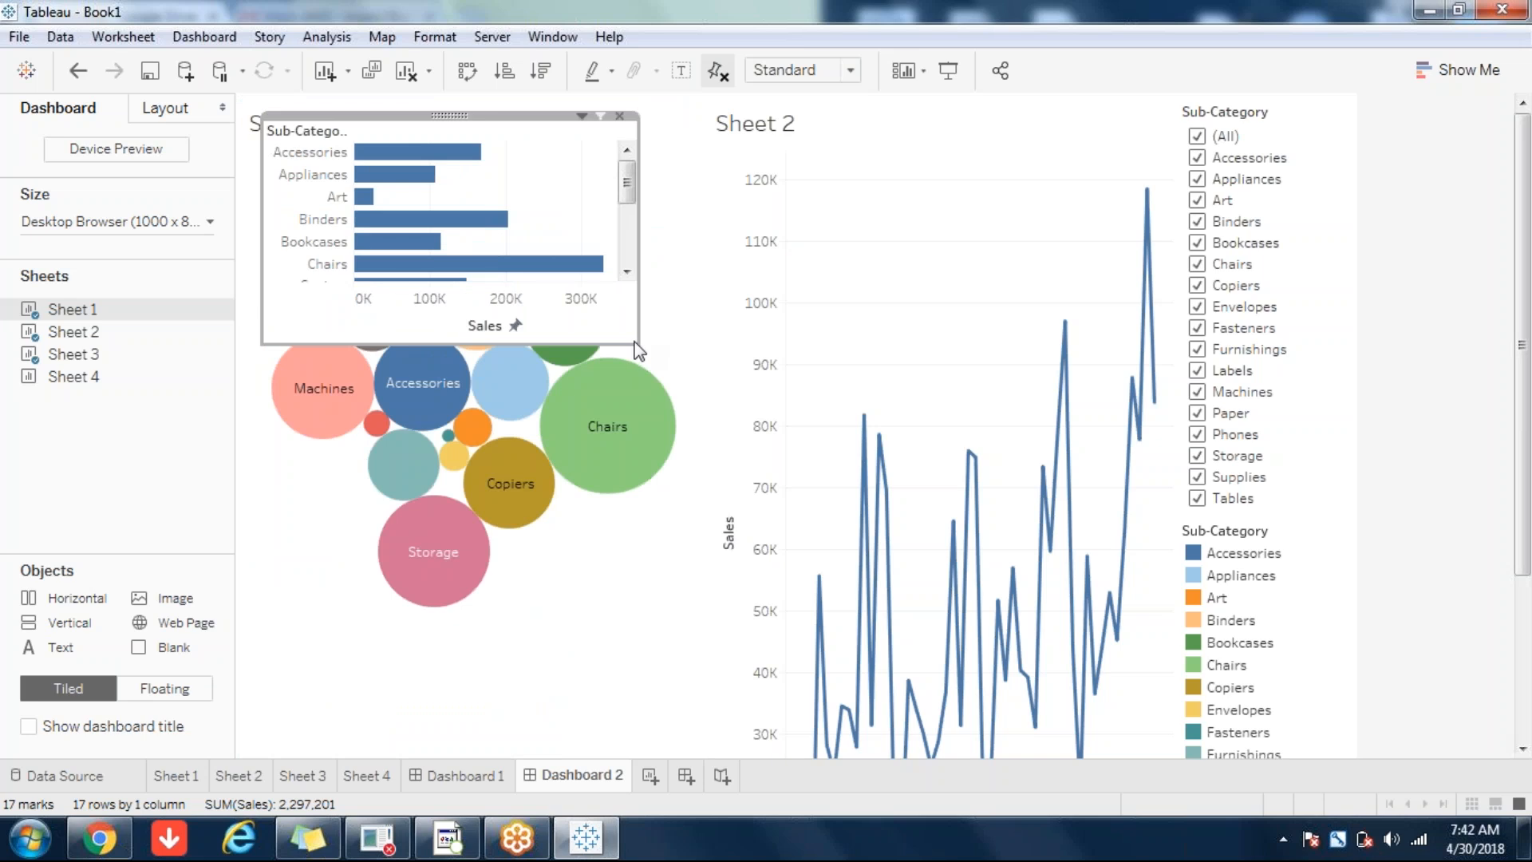
- Shrink the floating Sheet 1 to a tiny box and tuck it beneath the Sub-Category color legend
drag(638, 351, 297, 145)
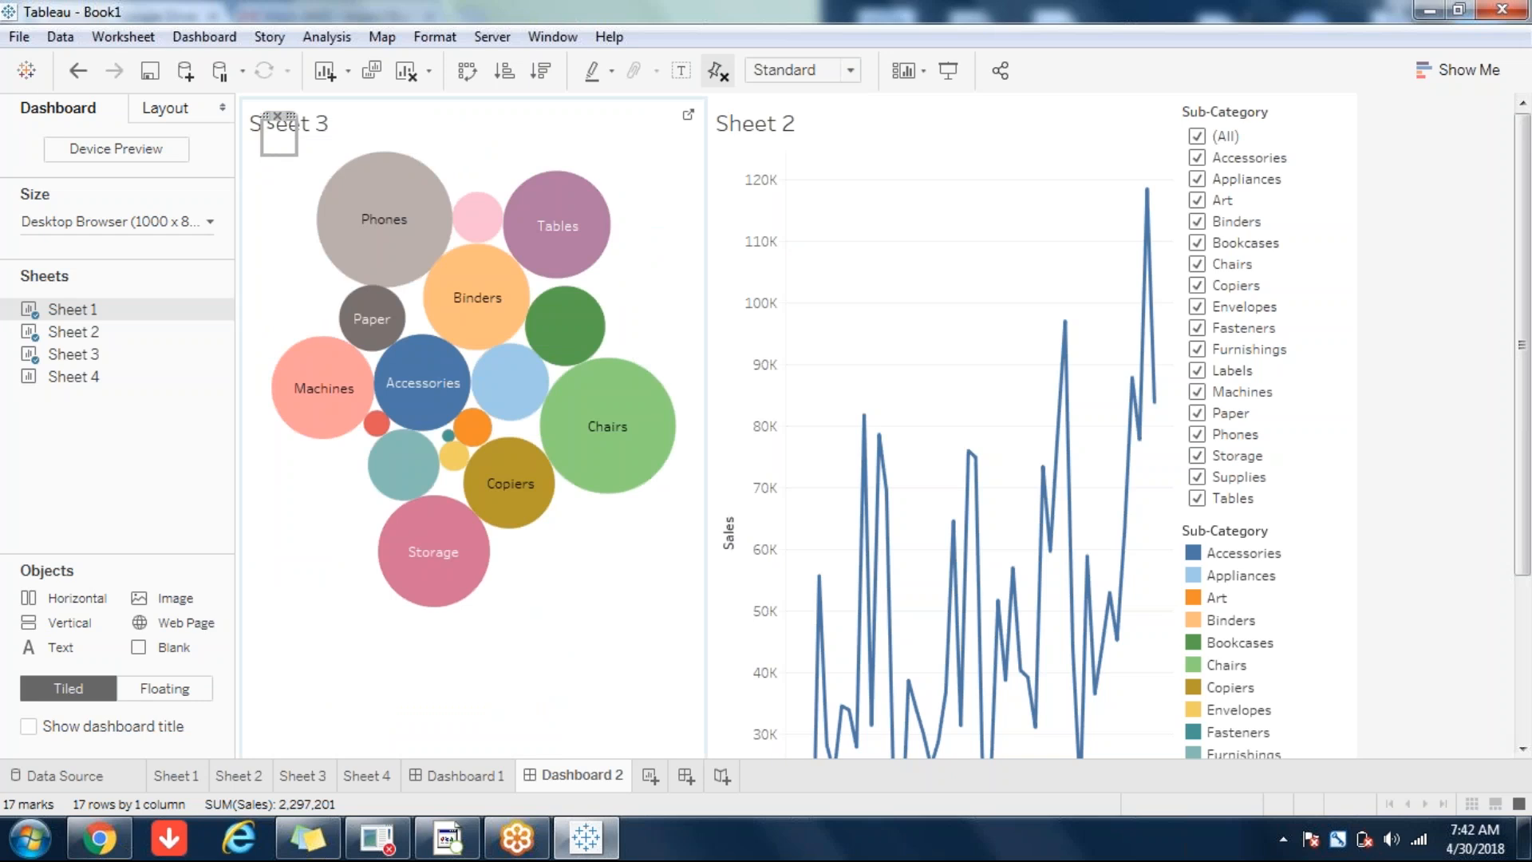
drag(1214, 534, 1321, 656)
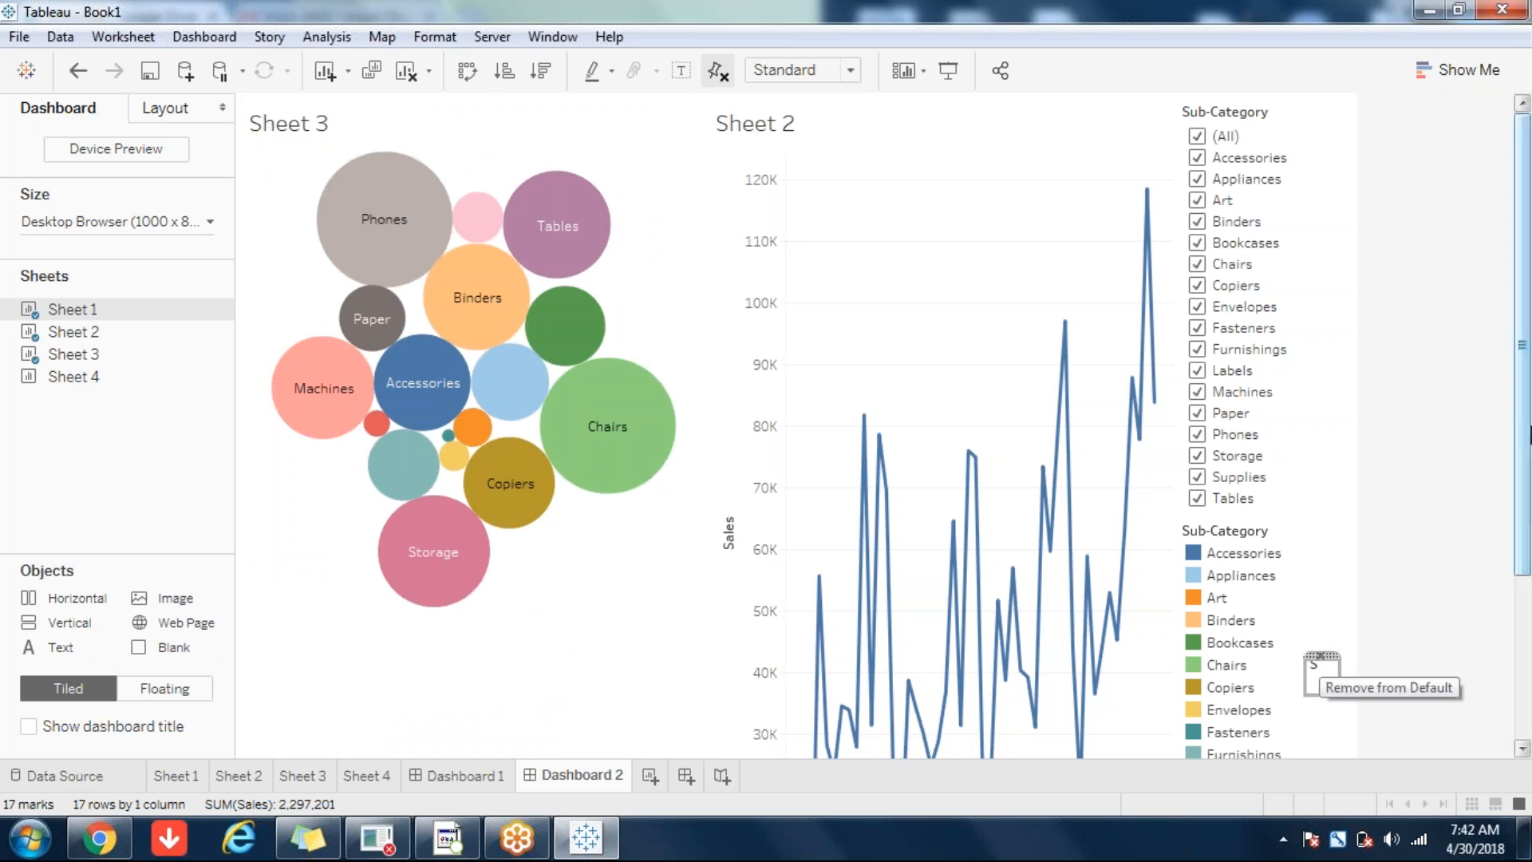
scroll(1373, 539, down, 5)
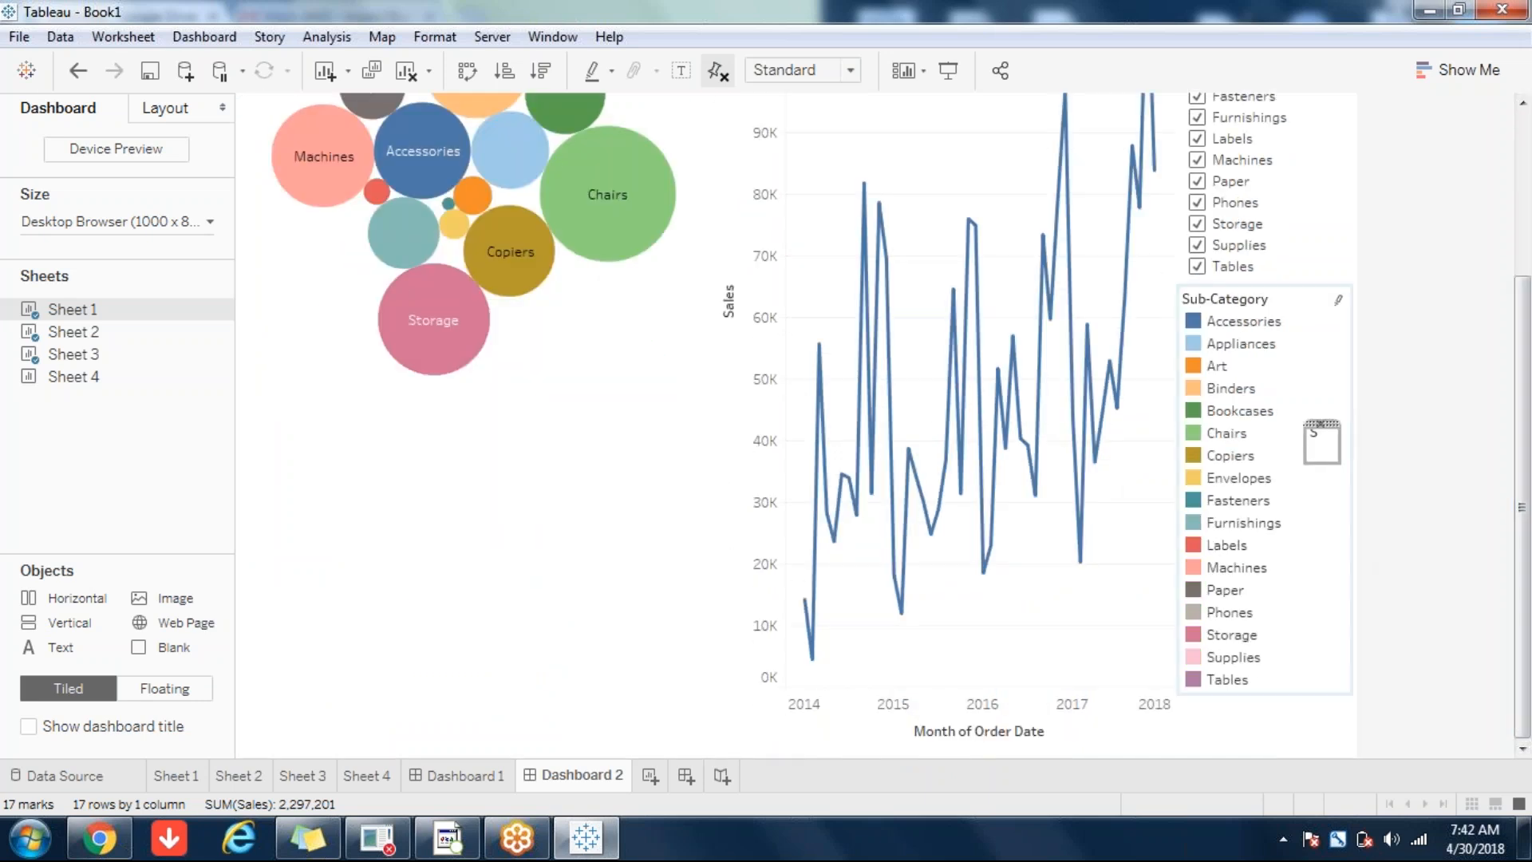
drag(1240, 692, 1234, 704)
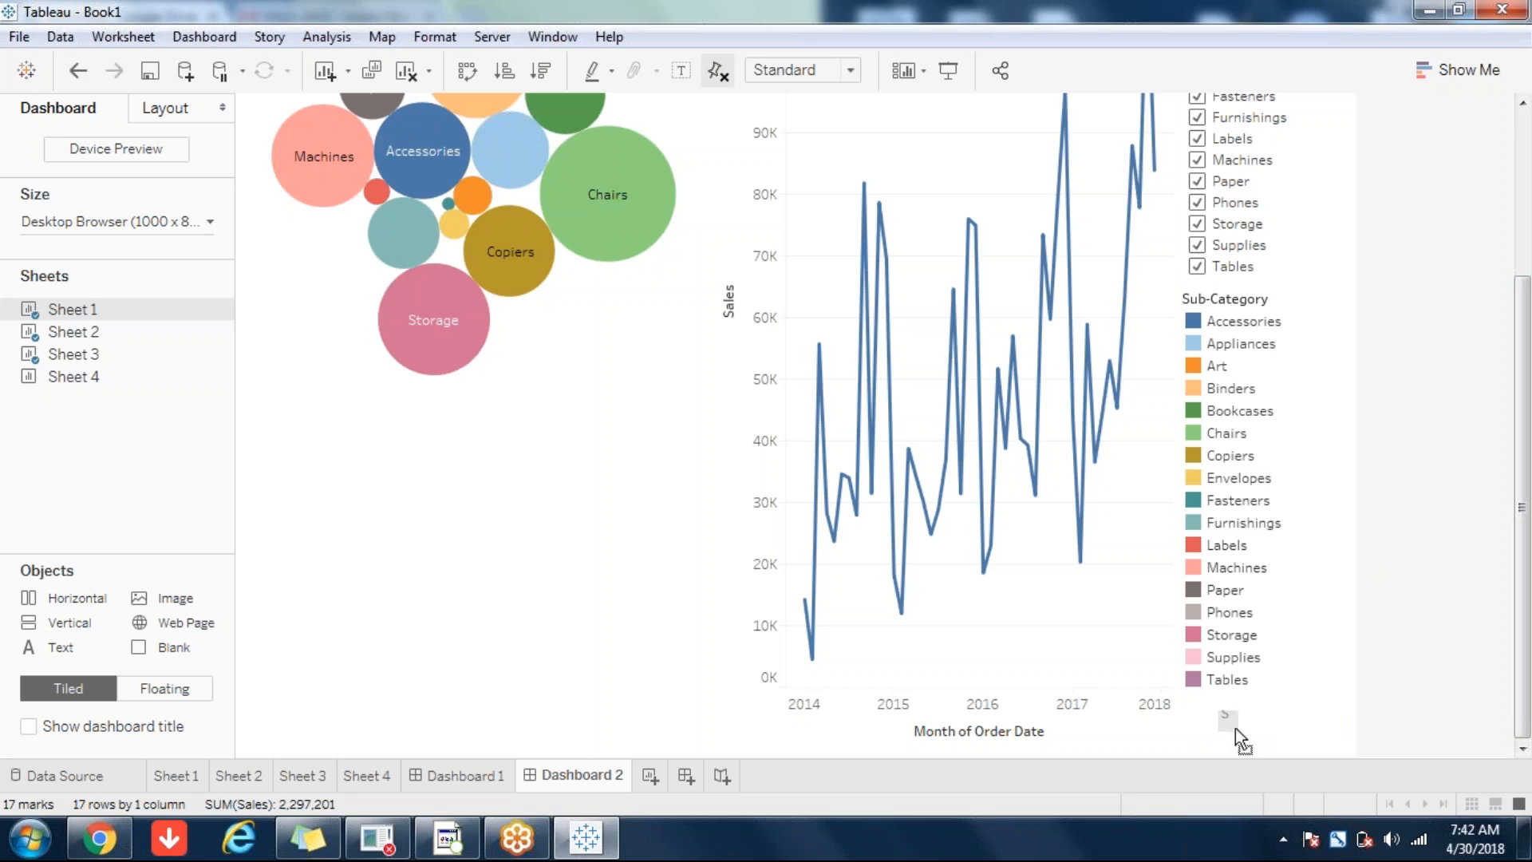
click(1325, 726)
click(1371, 479)
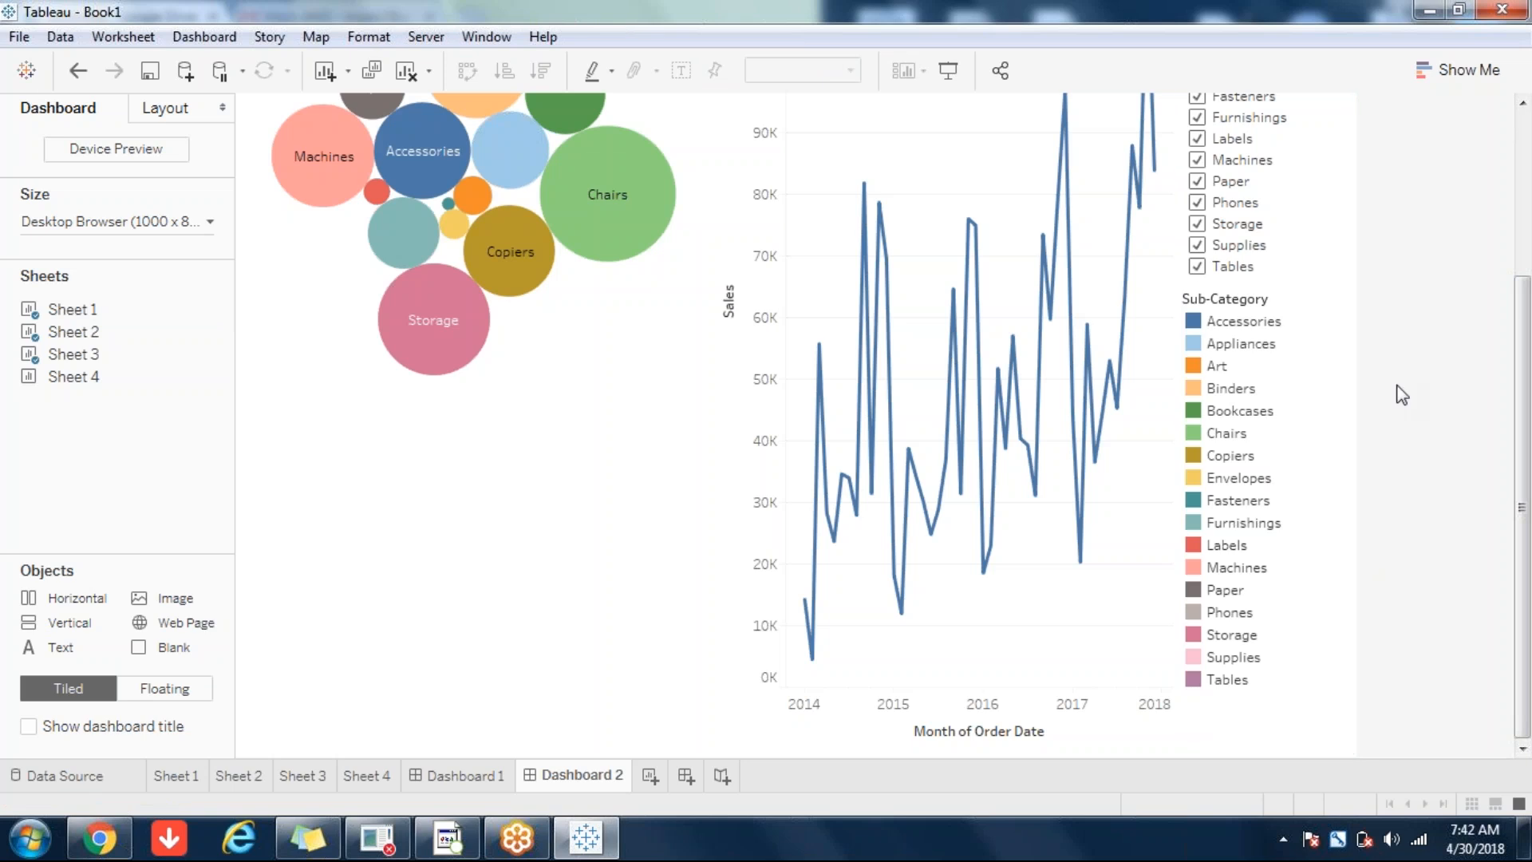
drag(1524, 469, 1524, 179)
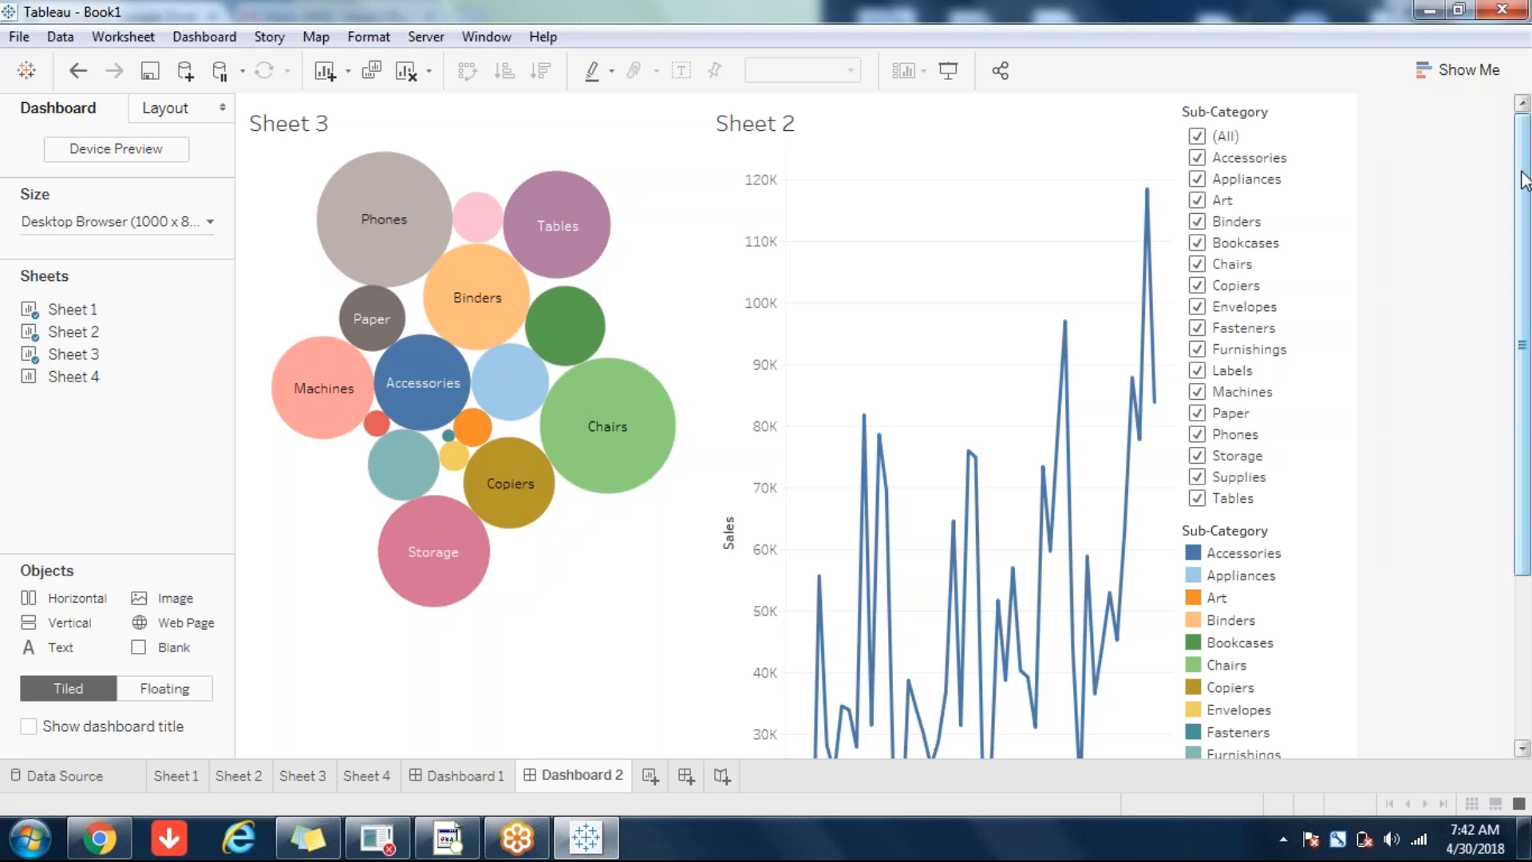
click(1256, 265)
click(593, 626)
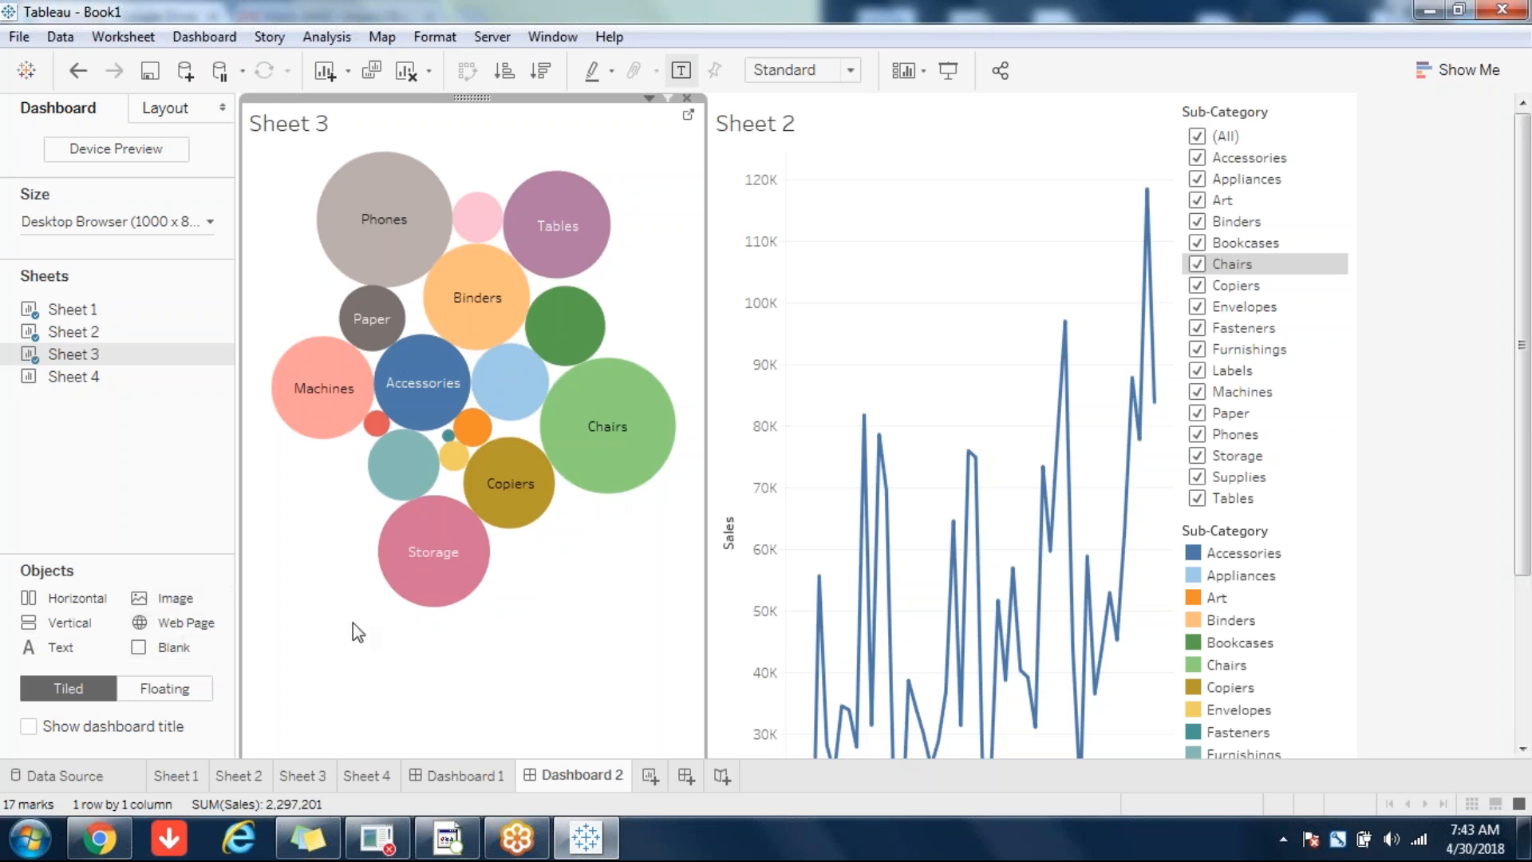
click(162, 467)
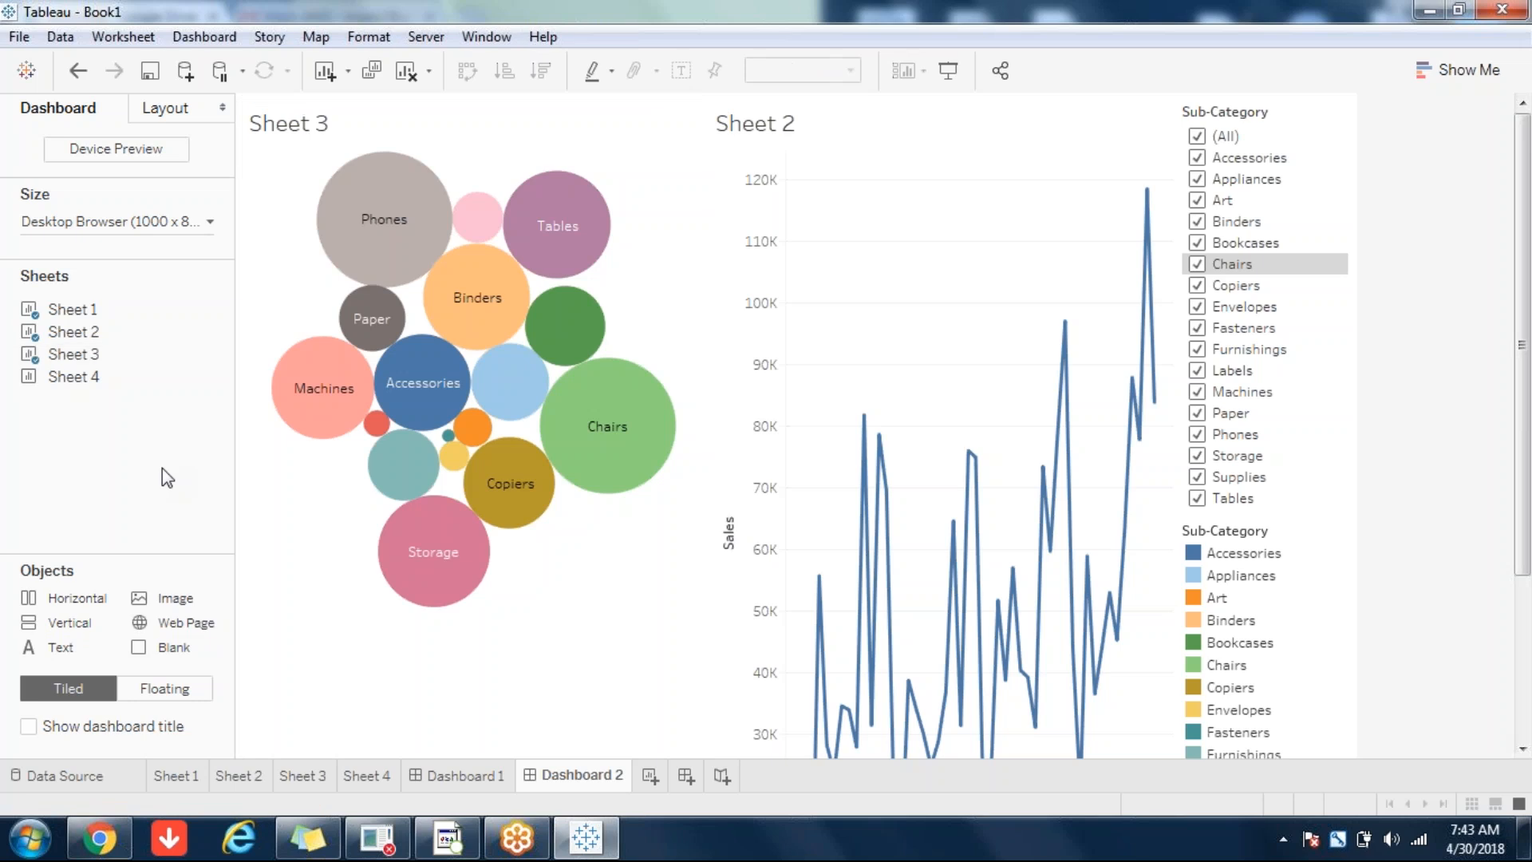
- Preview Dashboard 1 on the Generic Tablet (1024 x 768), check the available device types and close the preview
click(444, 773)
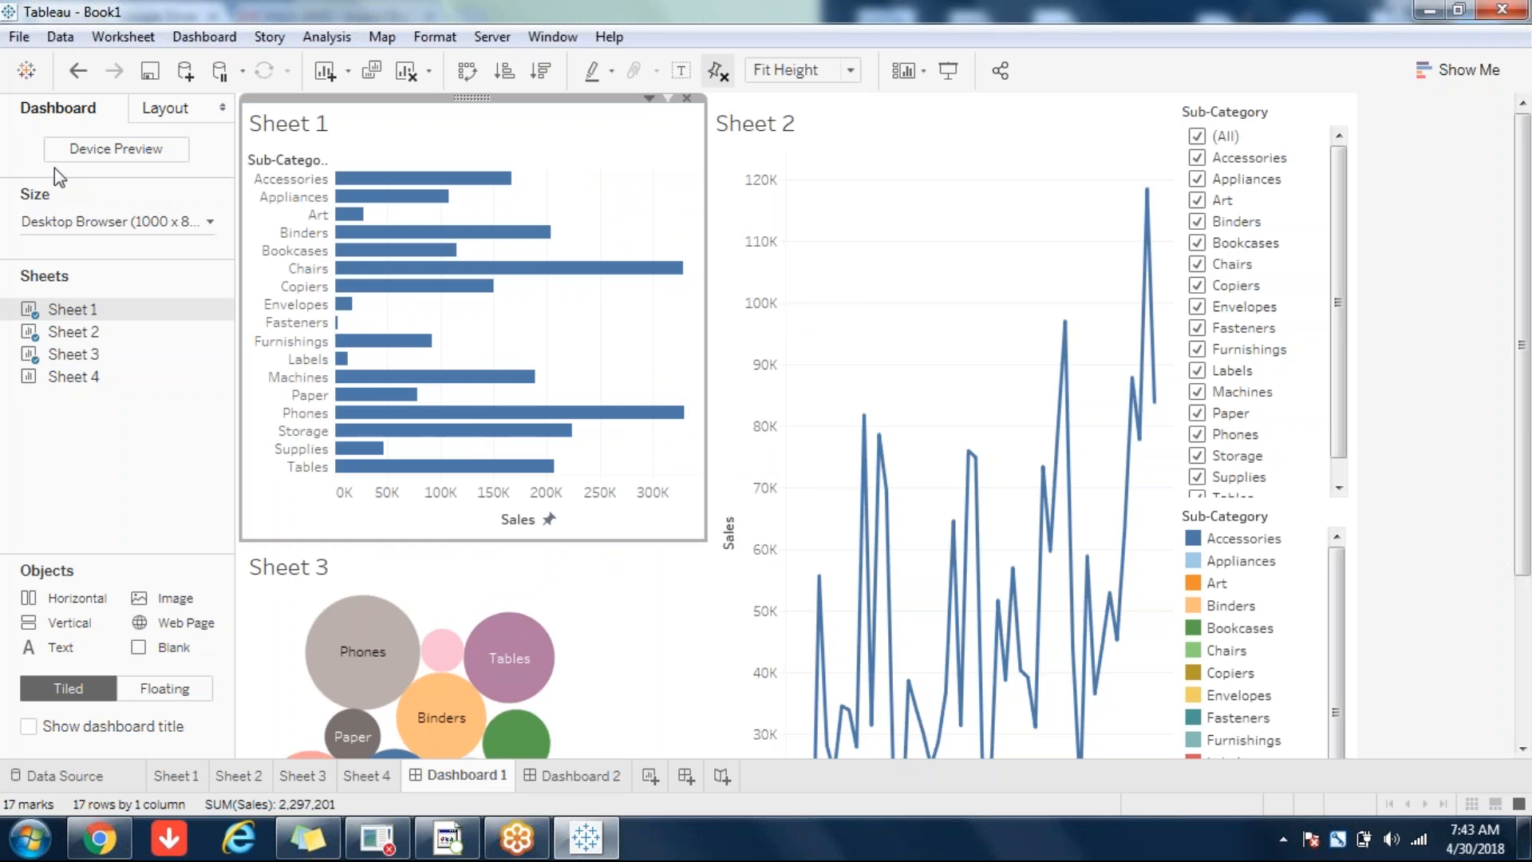
click(148, 151)
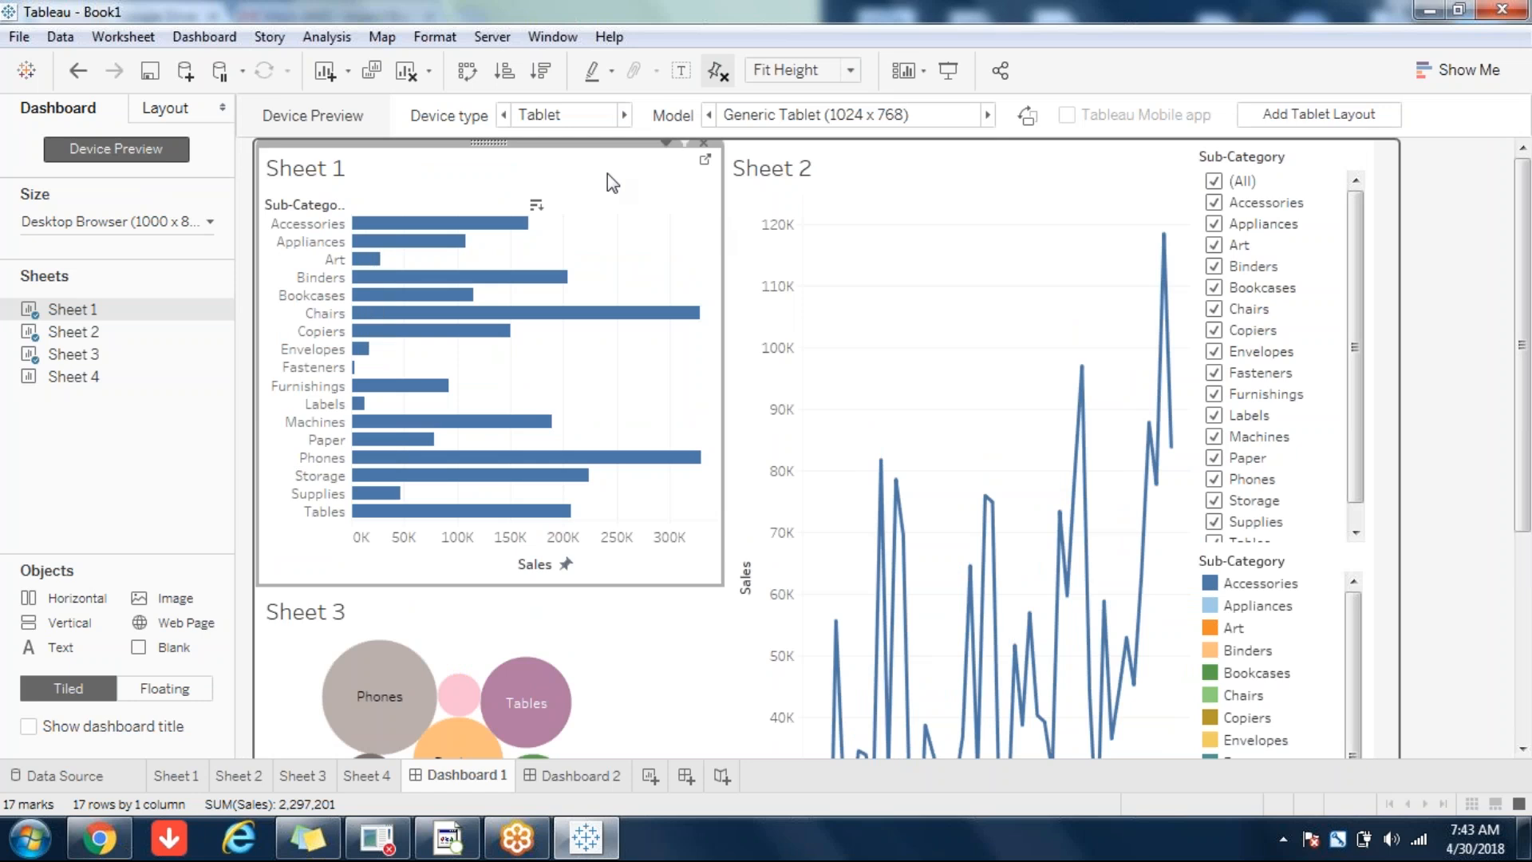
click(575, 121)
click(621, 245)
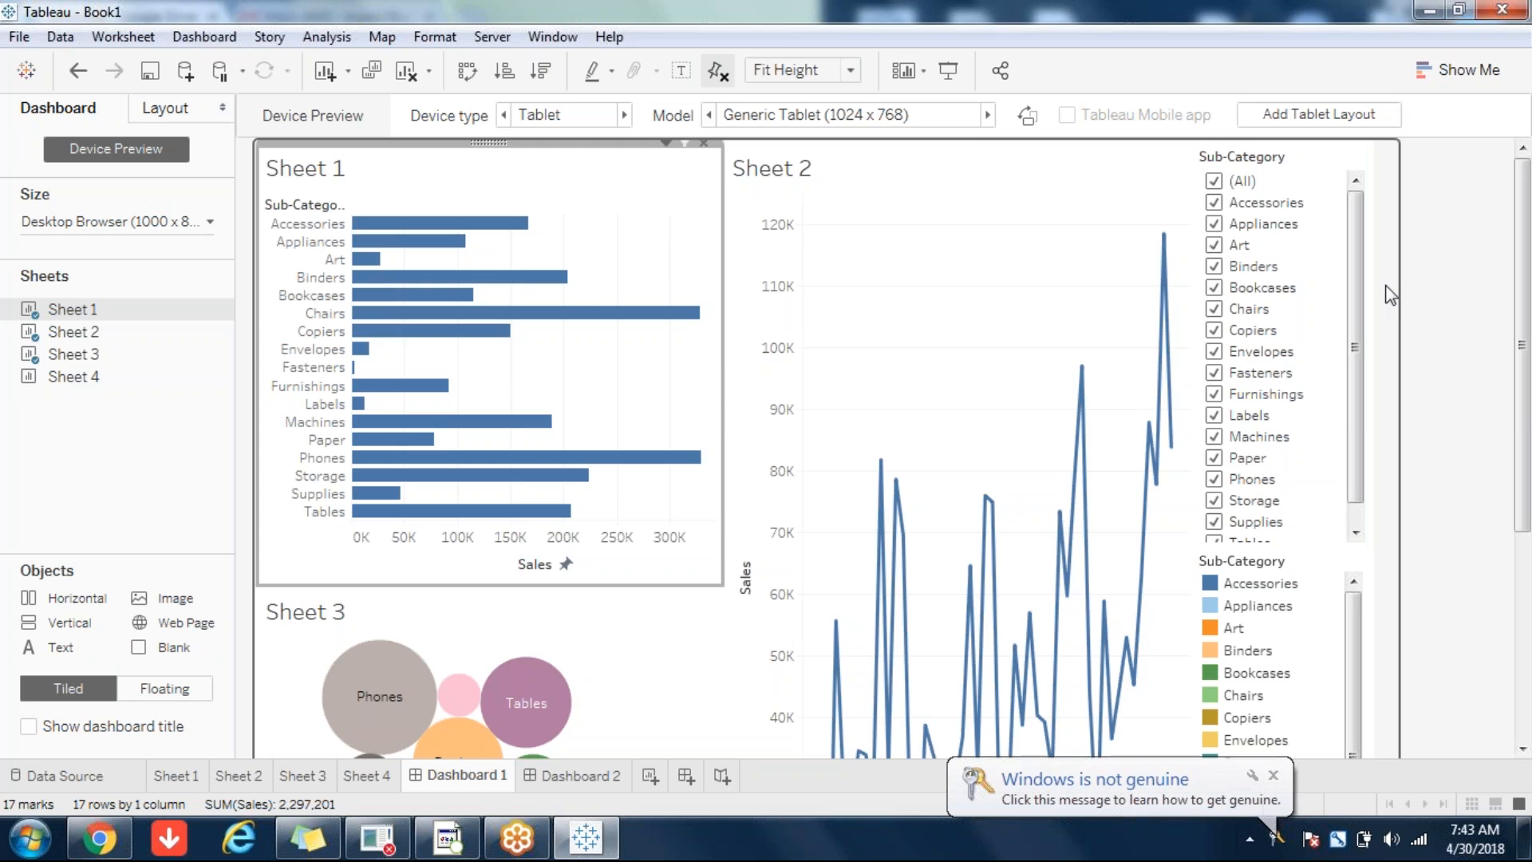
click(103, 156)
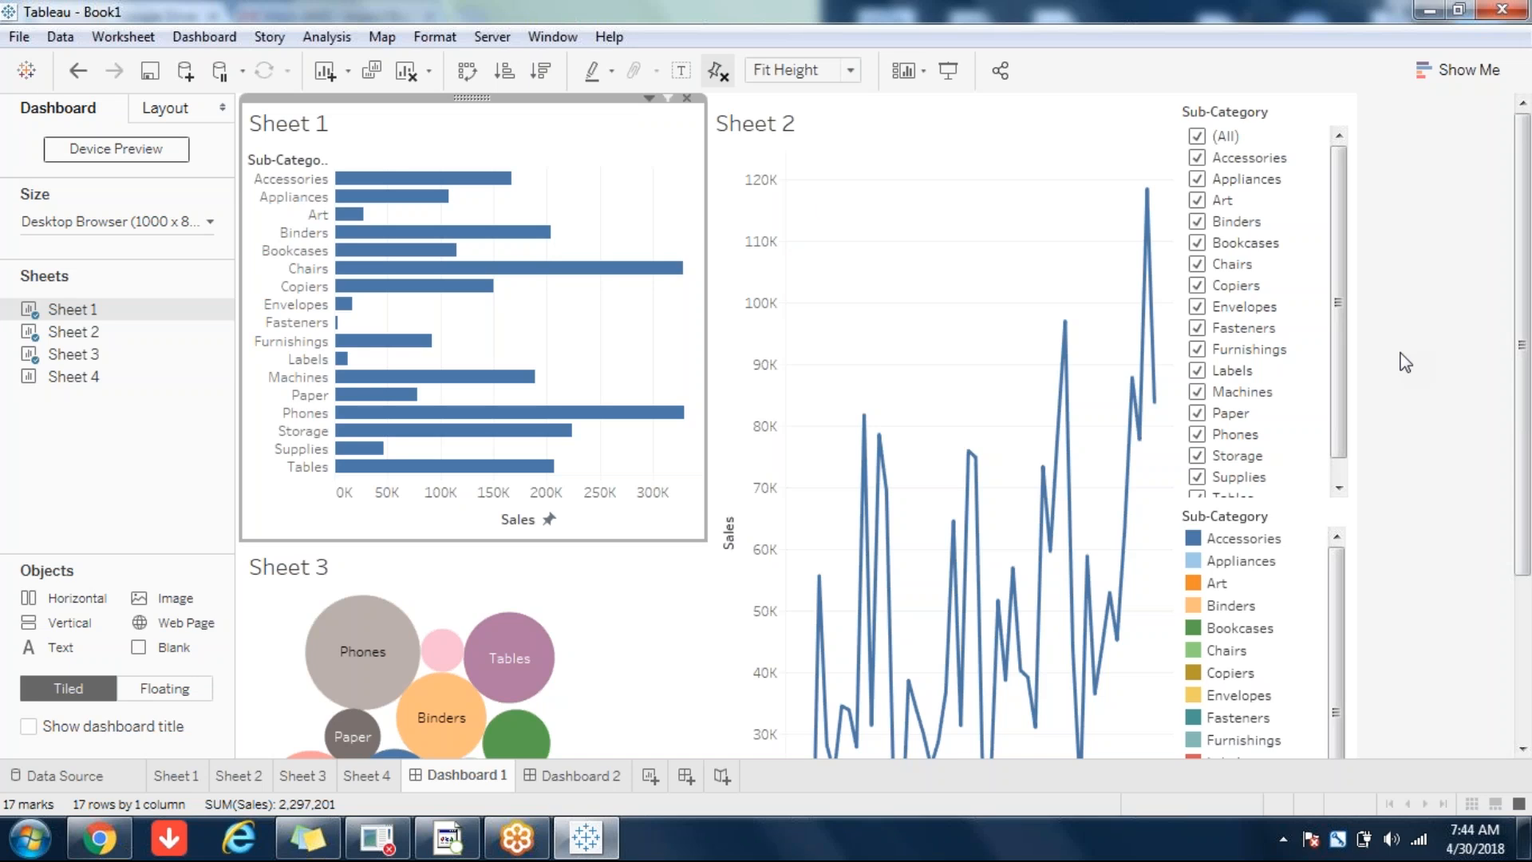
- Preview Dashboard 1 with the Desktop device type and choose the Medium Desktop Monitor model
click(114, 150)
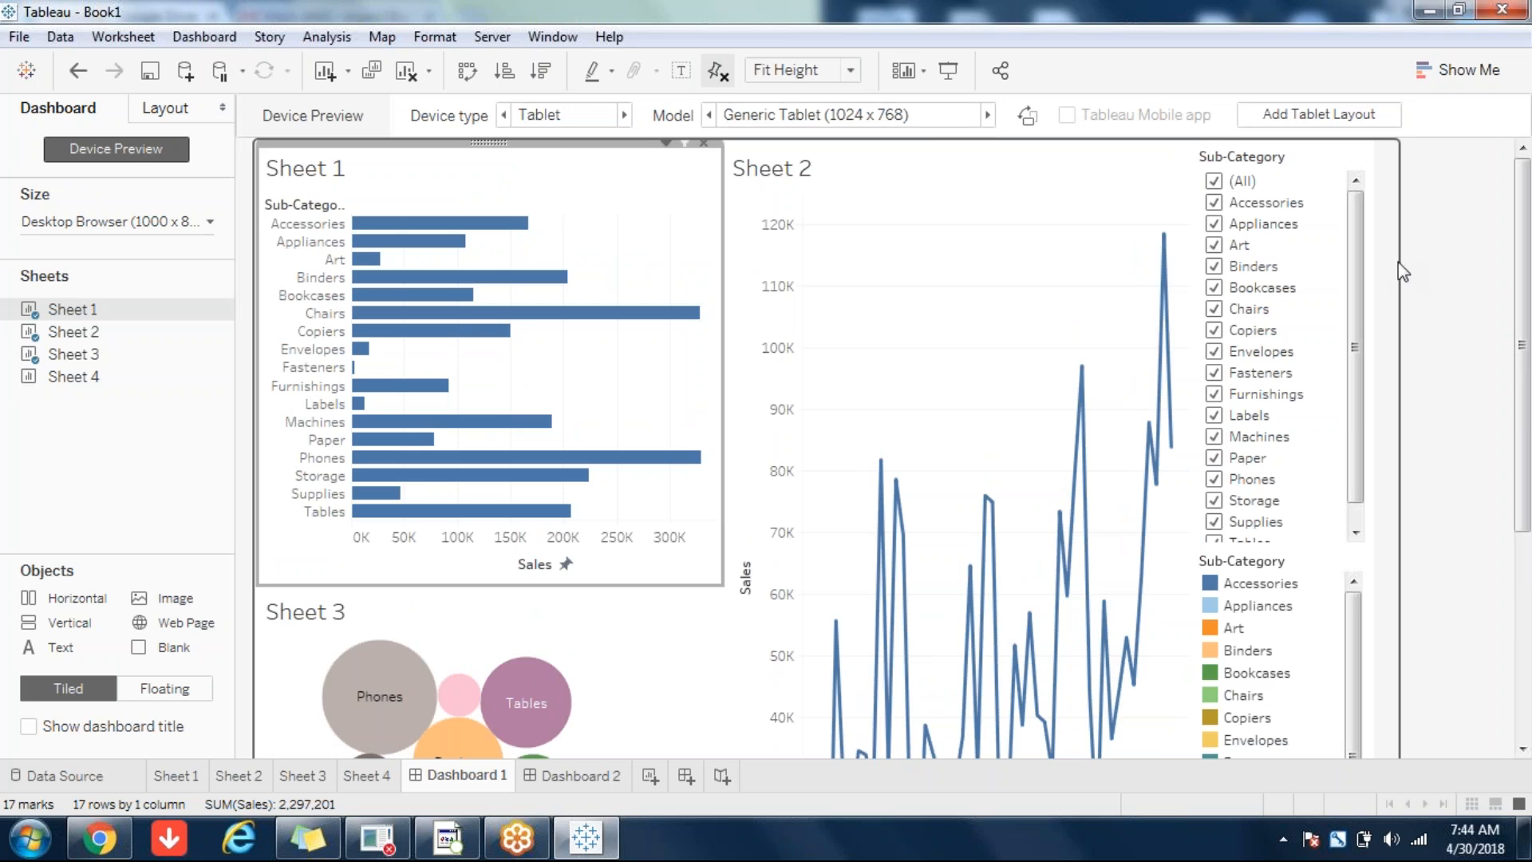
click(543, 115)
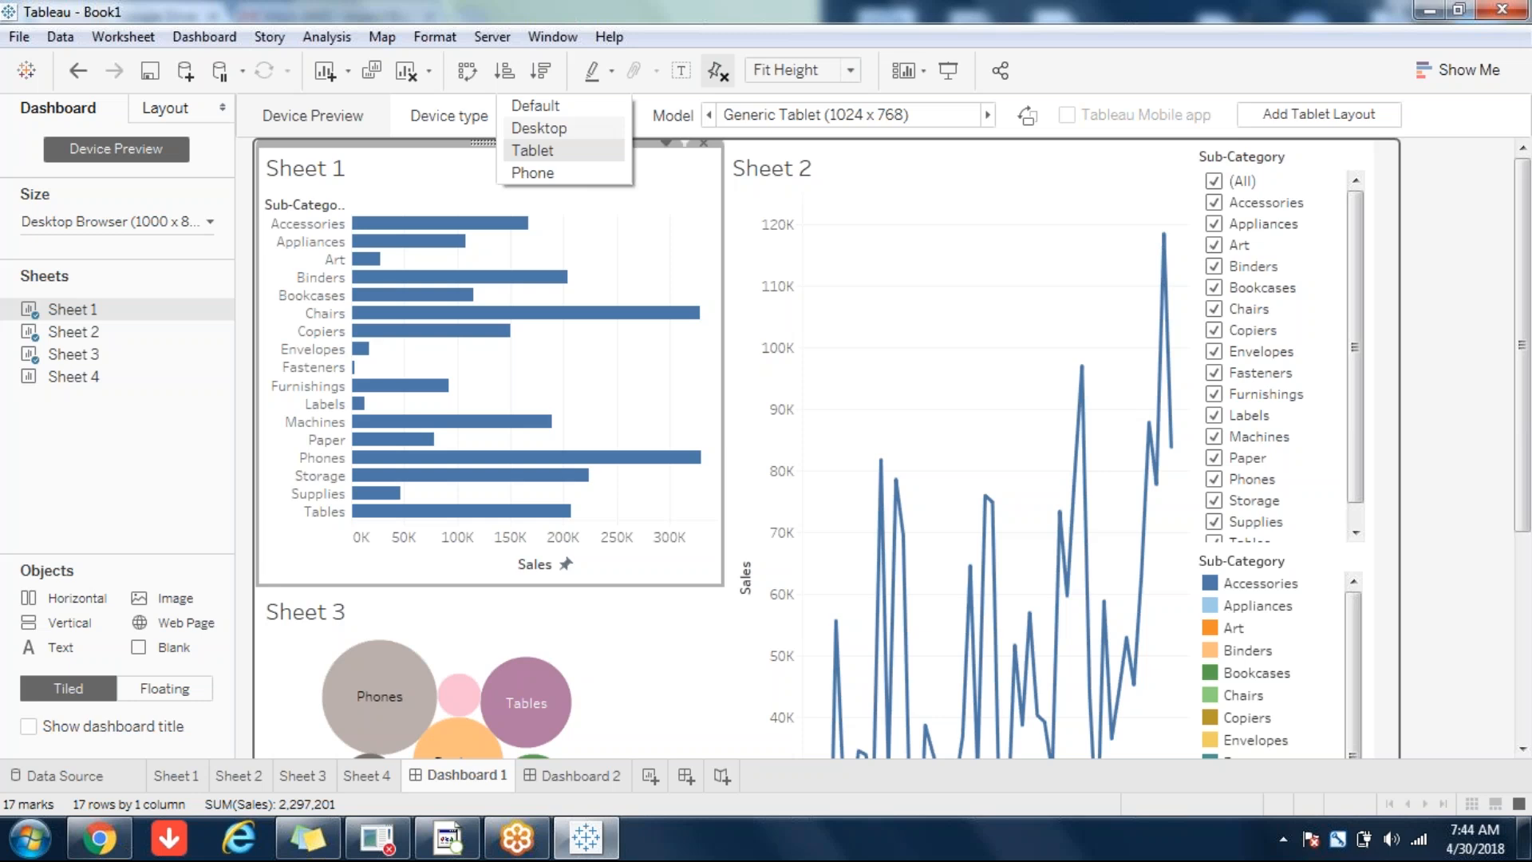
click(545, 143)
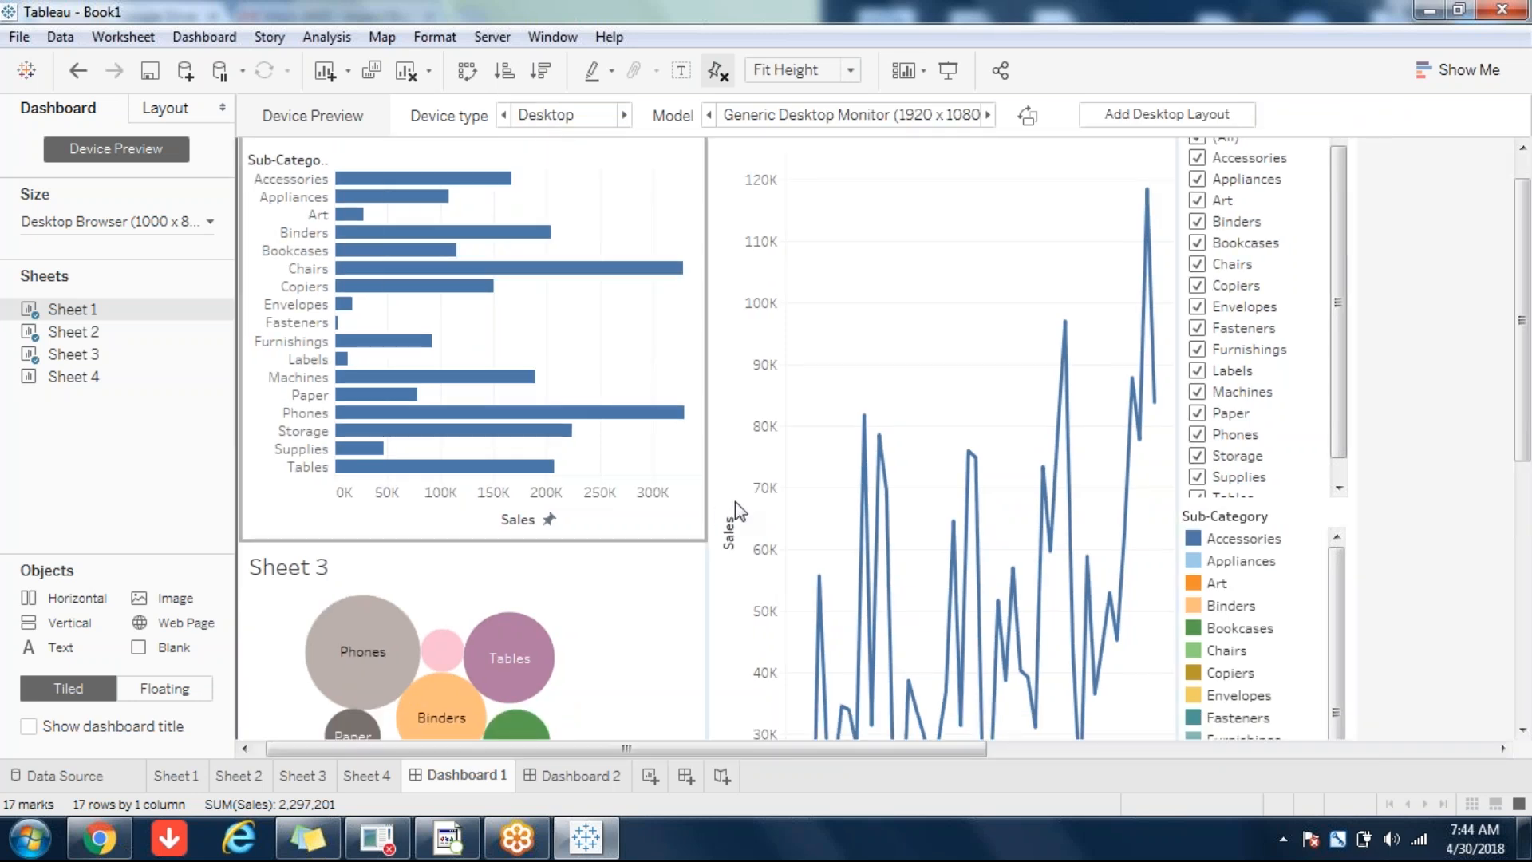
drag(923, 744, 1388, 741)
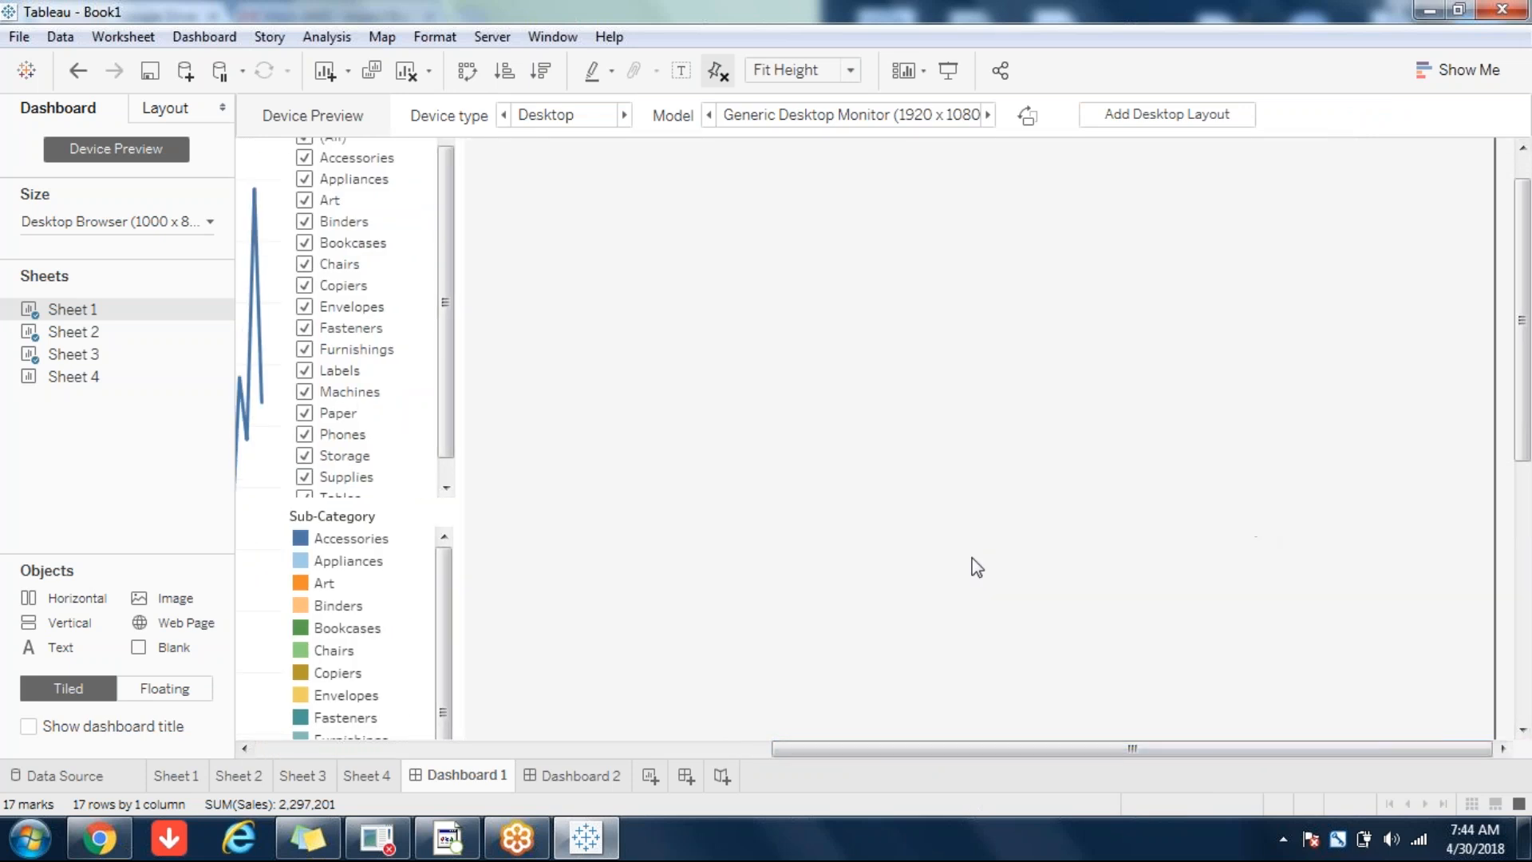
drag(1039, 750, 292, 749)
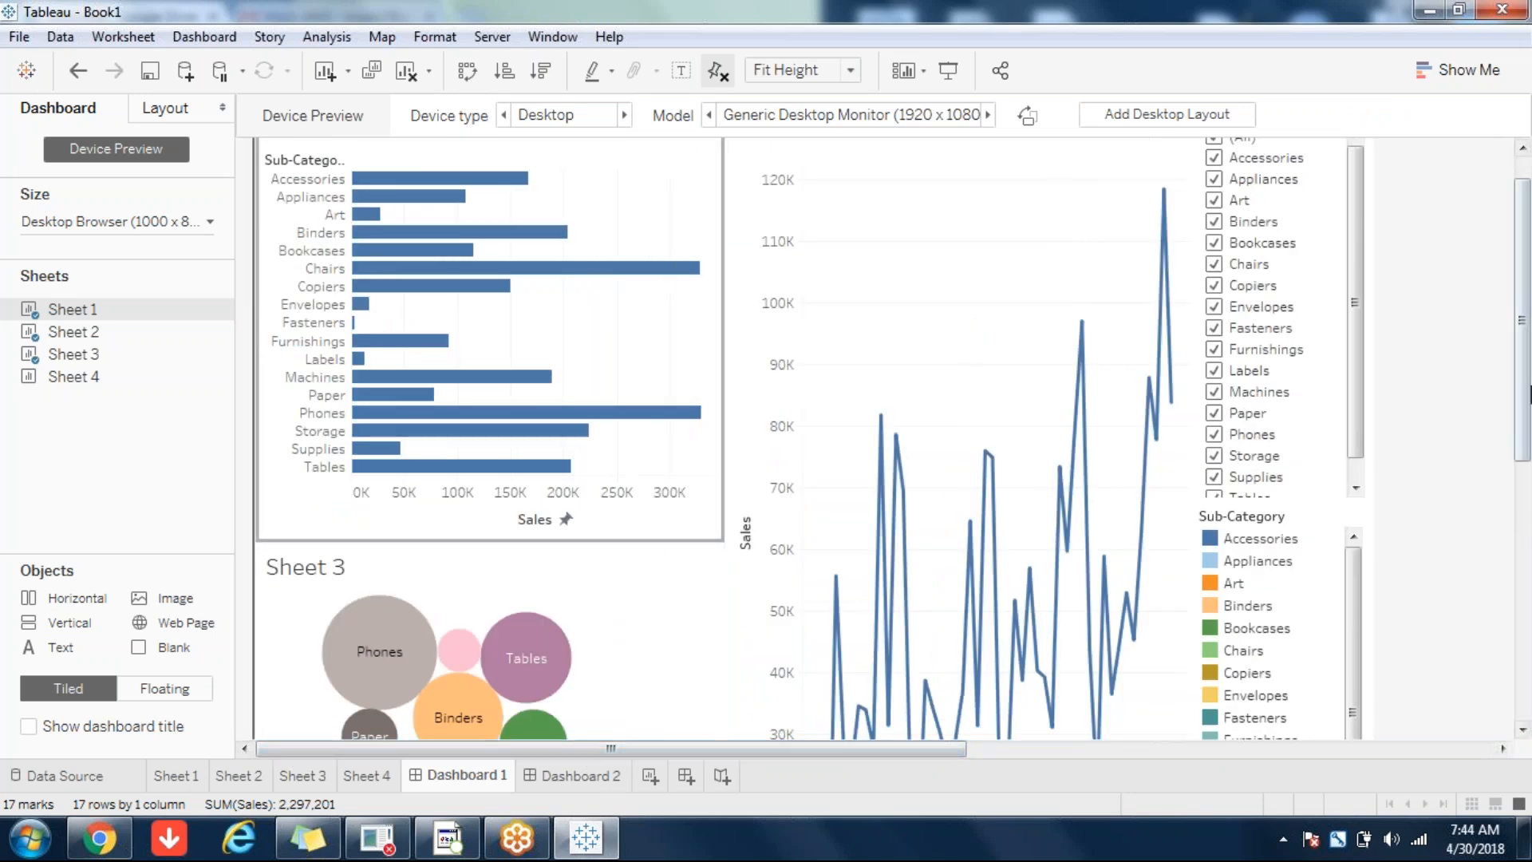
drag(1526, 335, 1520, 237)
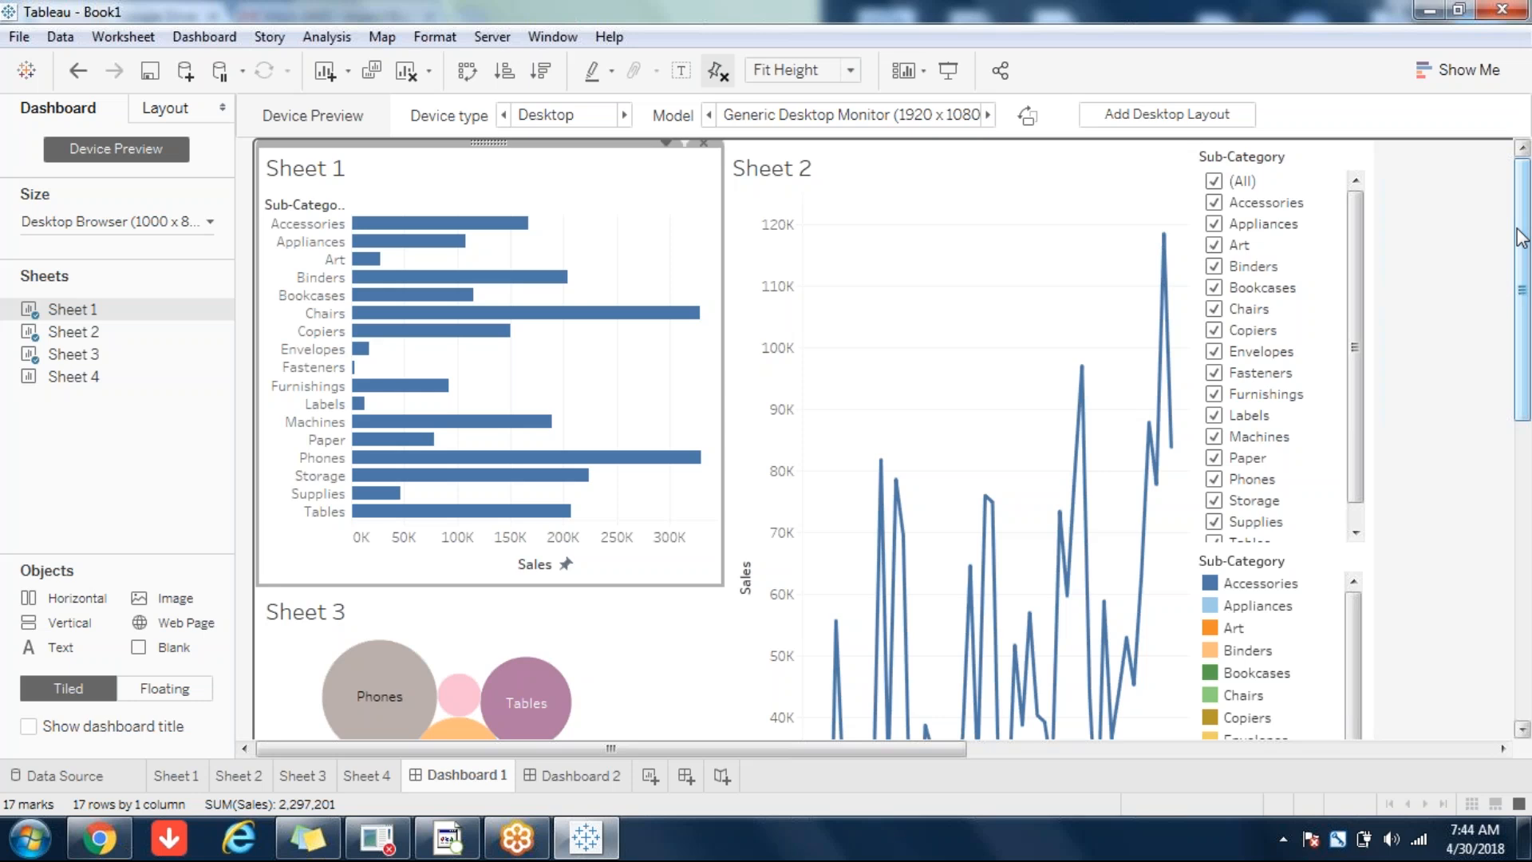
click(926, 124)
click(886, 151)
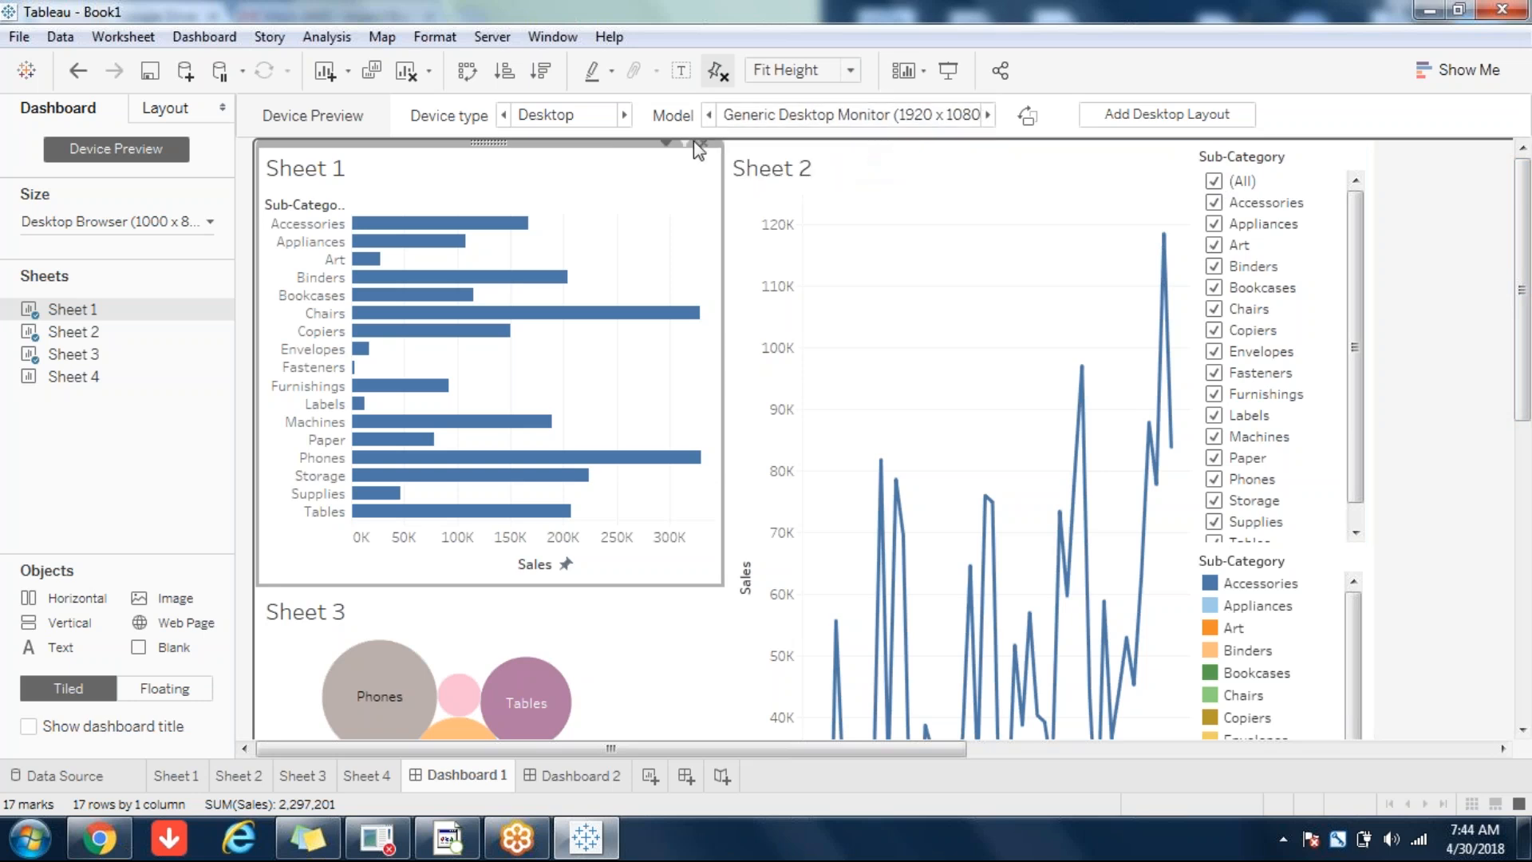
- Set Dashboard 1 to a custom fixed size of 1100 px wide by 900 px high
click(113, 221)
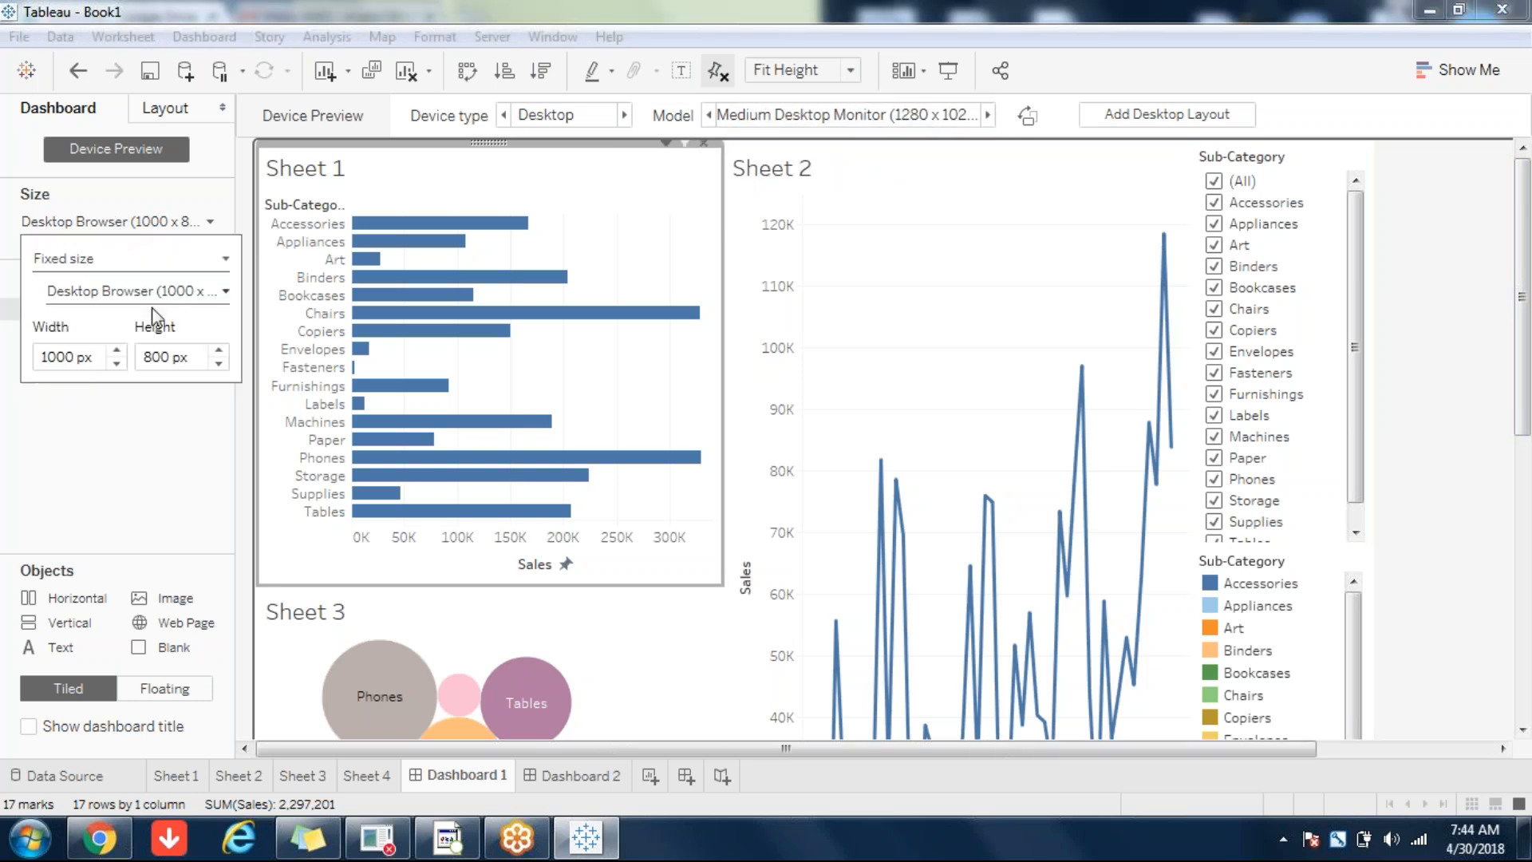
click(116, 351)
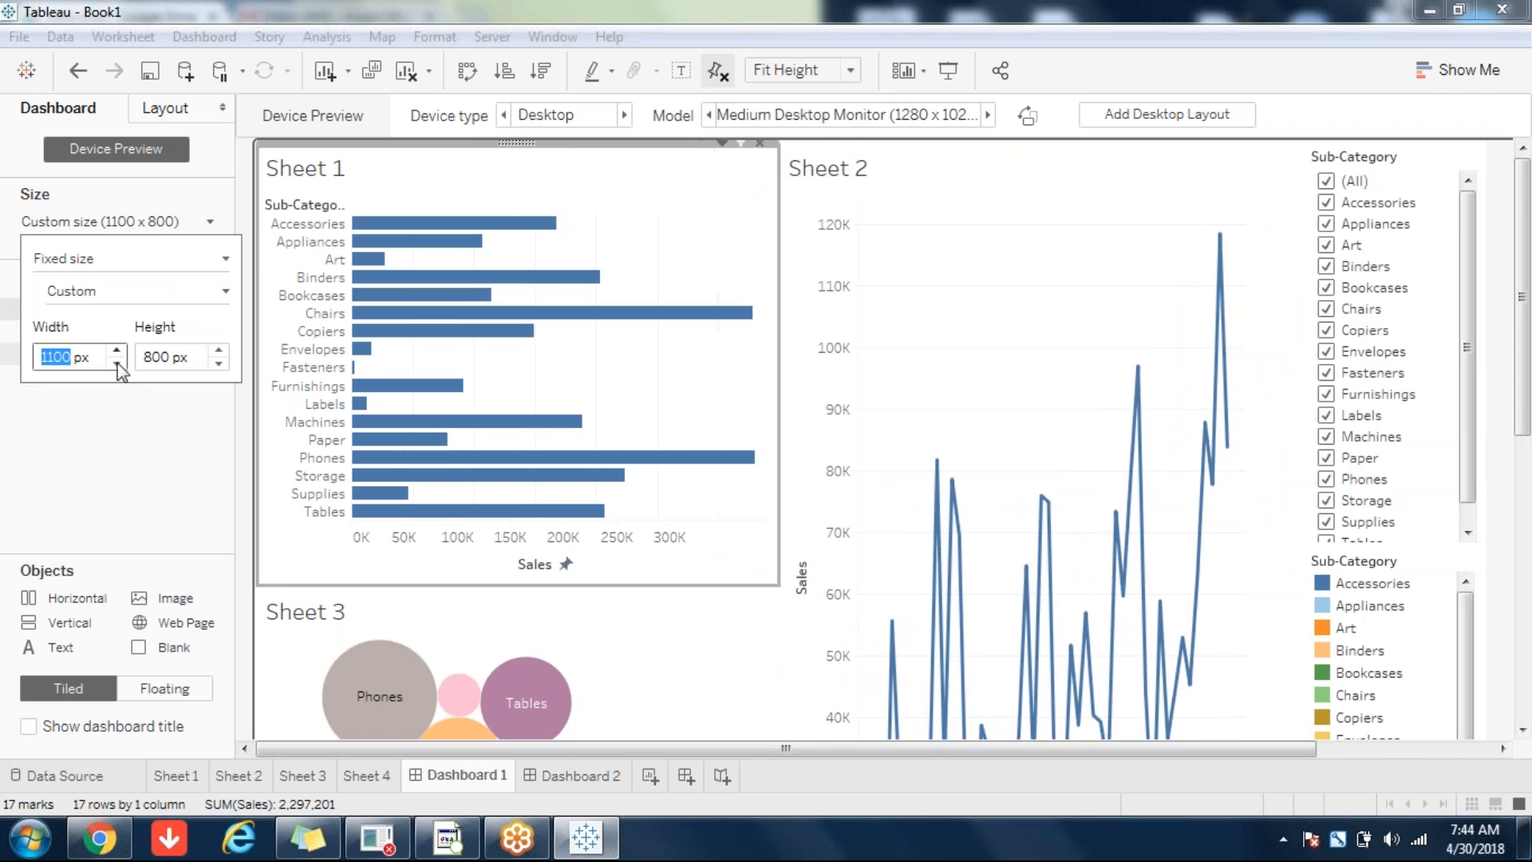
click(217, 349)
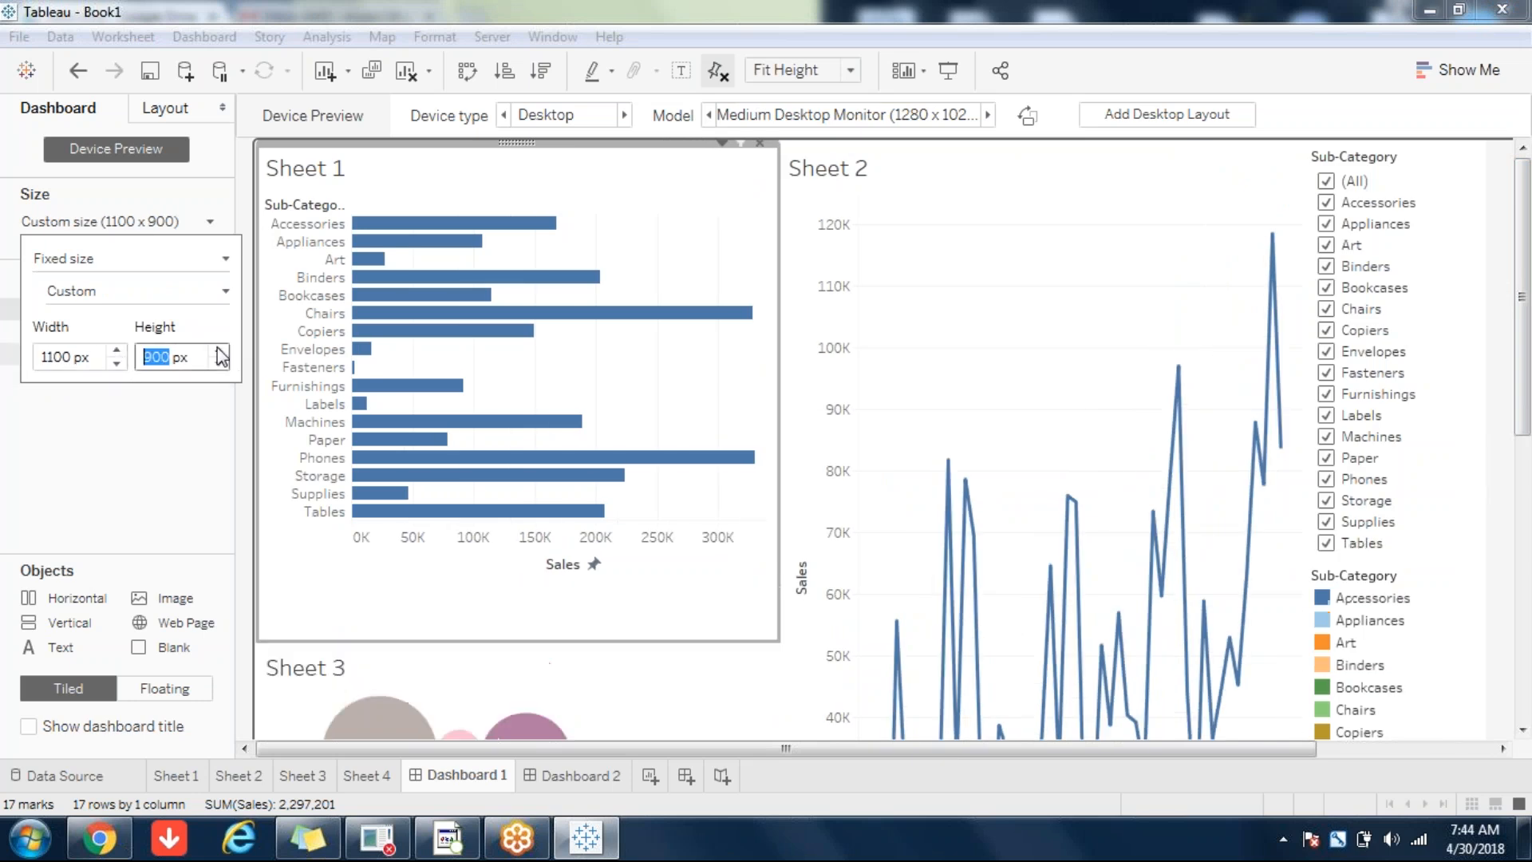
click(824, 746)
drag(1288, 747, 565, 769)
click(111, 498)
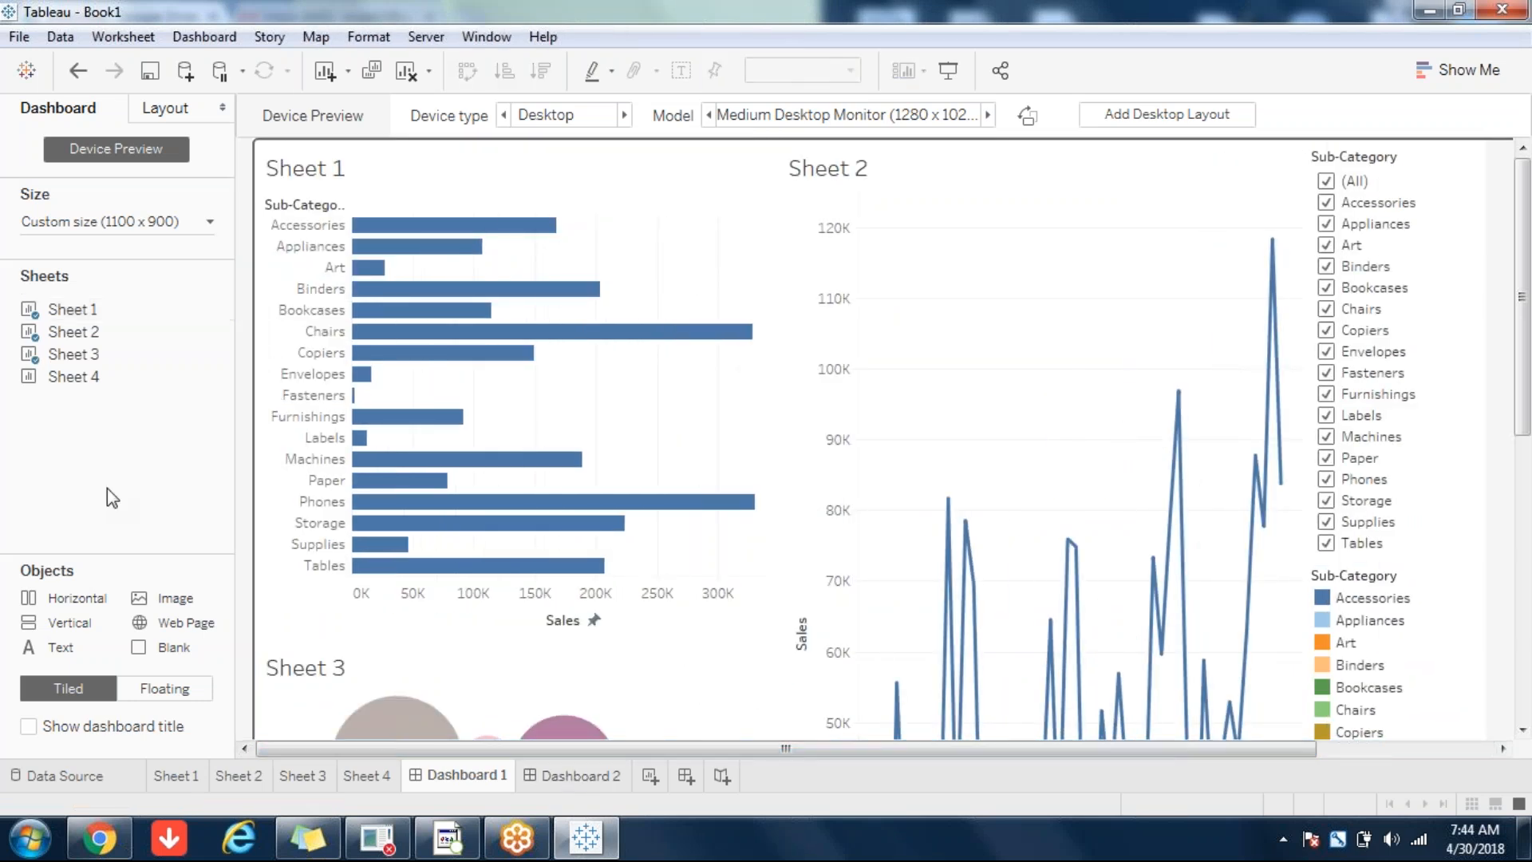
- Preview Dashboard 1 with the Phone device type, trying the iPhone 6s, Nexus 6P and iPhone 6 models
click(560, 126)
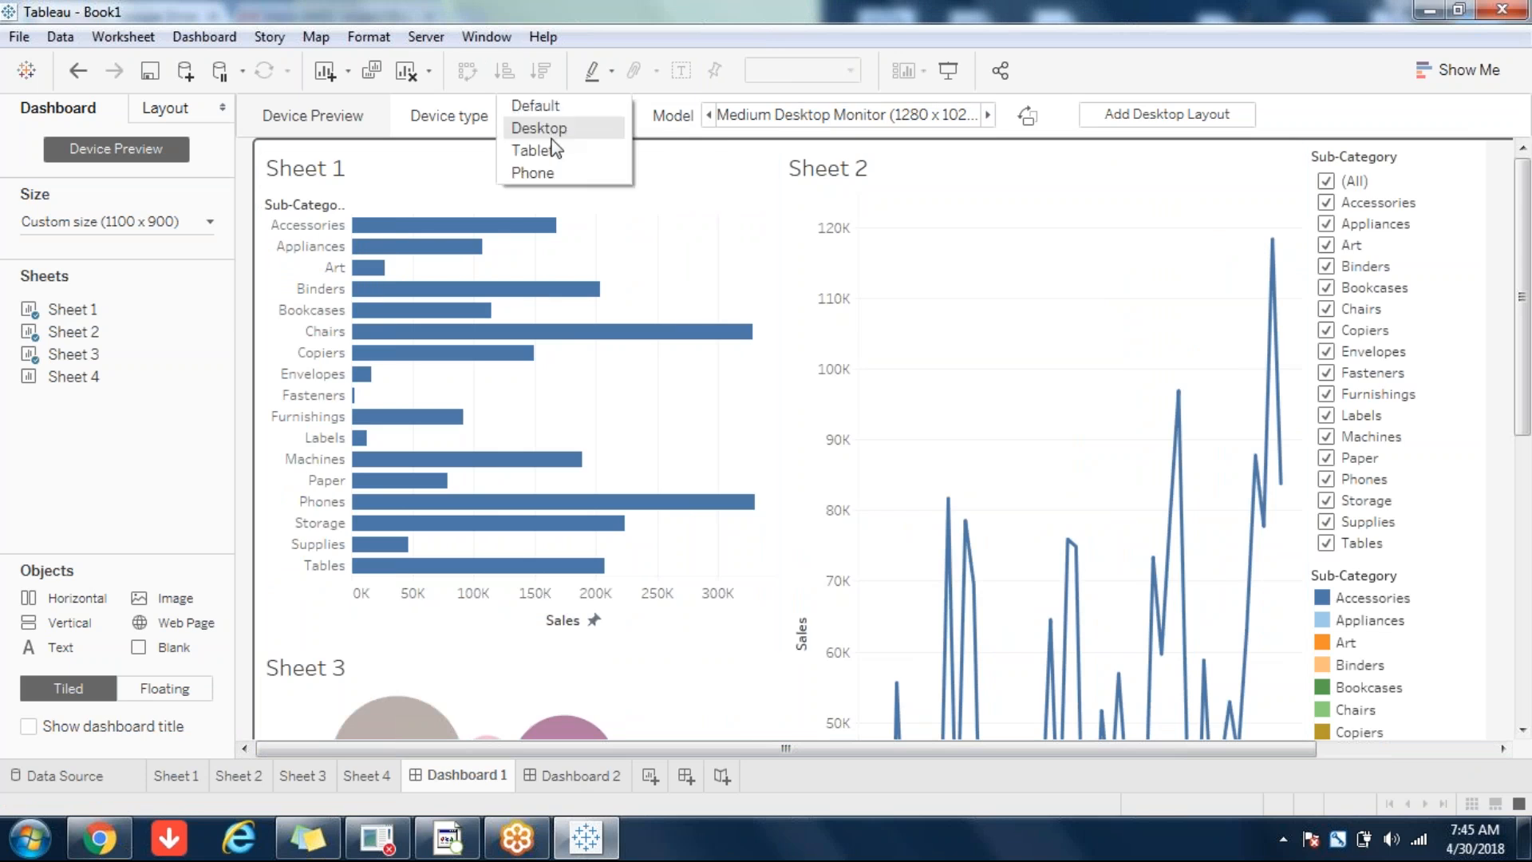
click(538, 171)
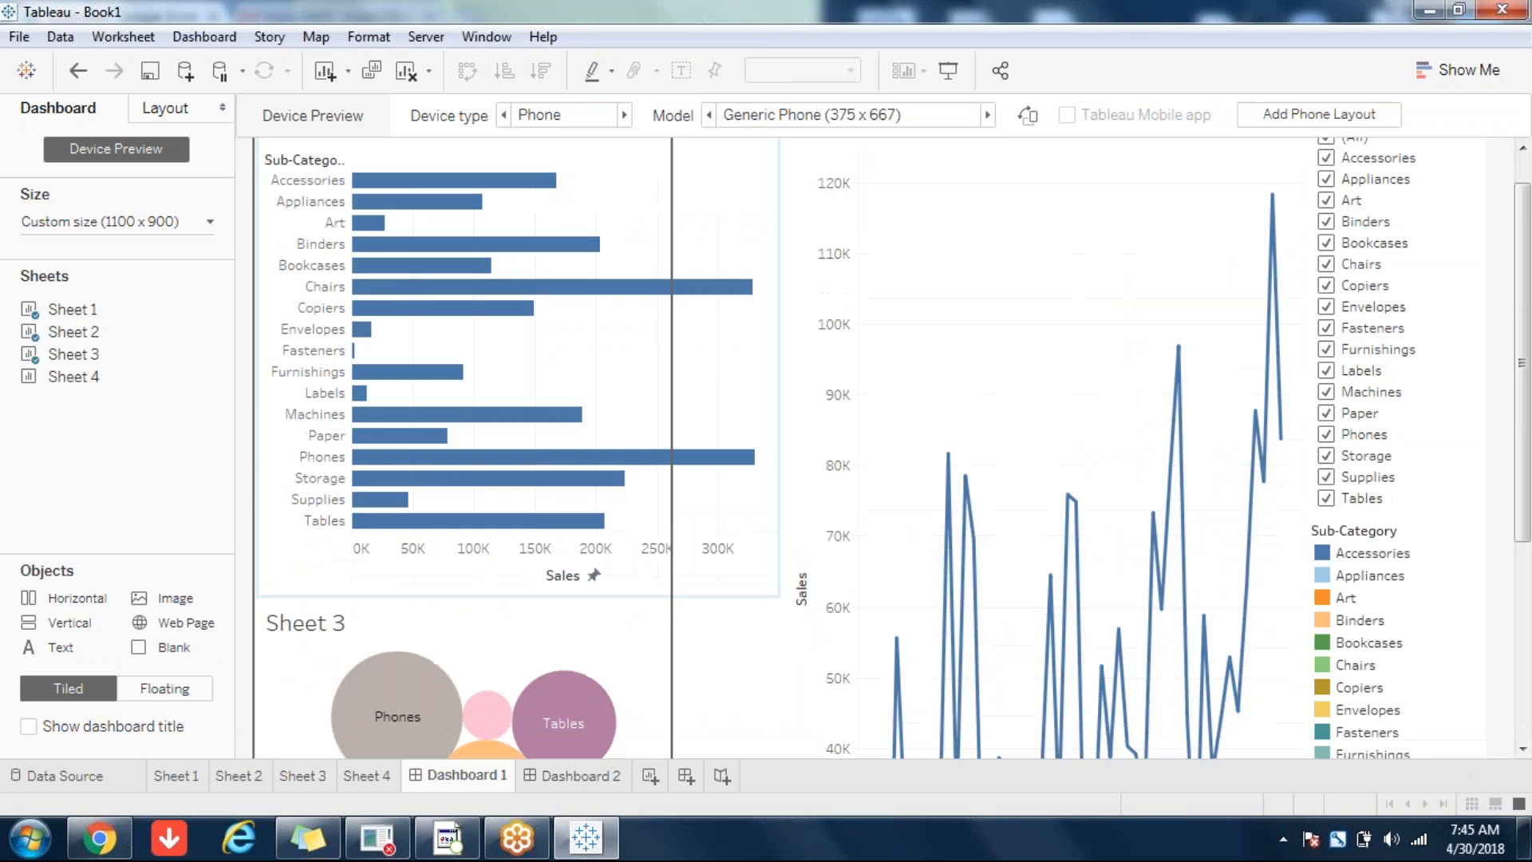
click(893, 112)
click(830, 214)
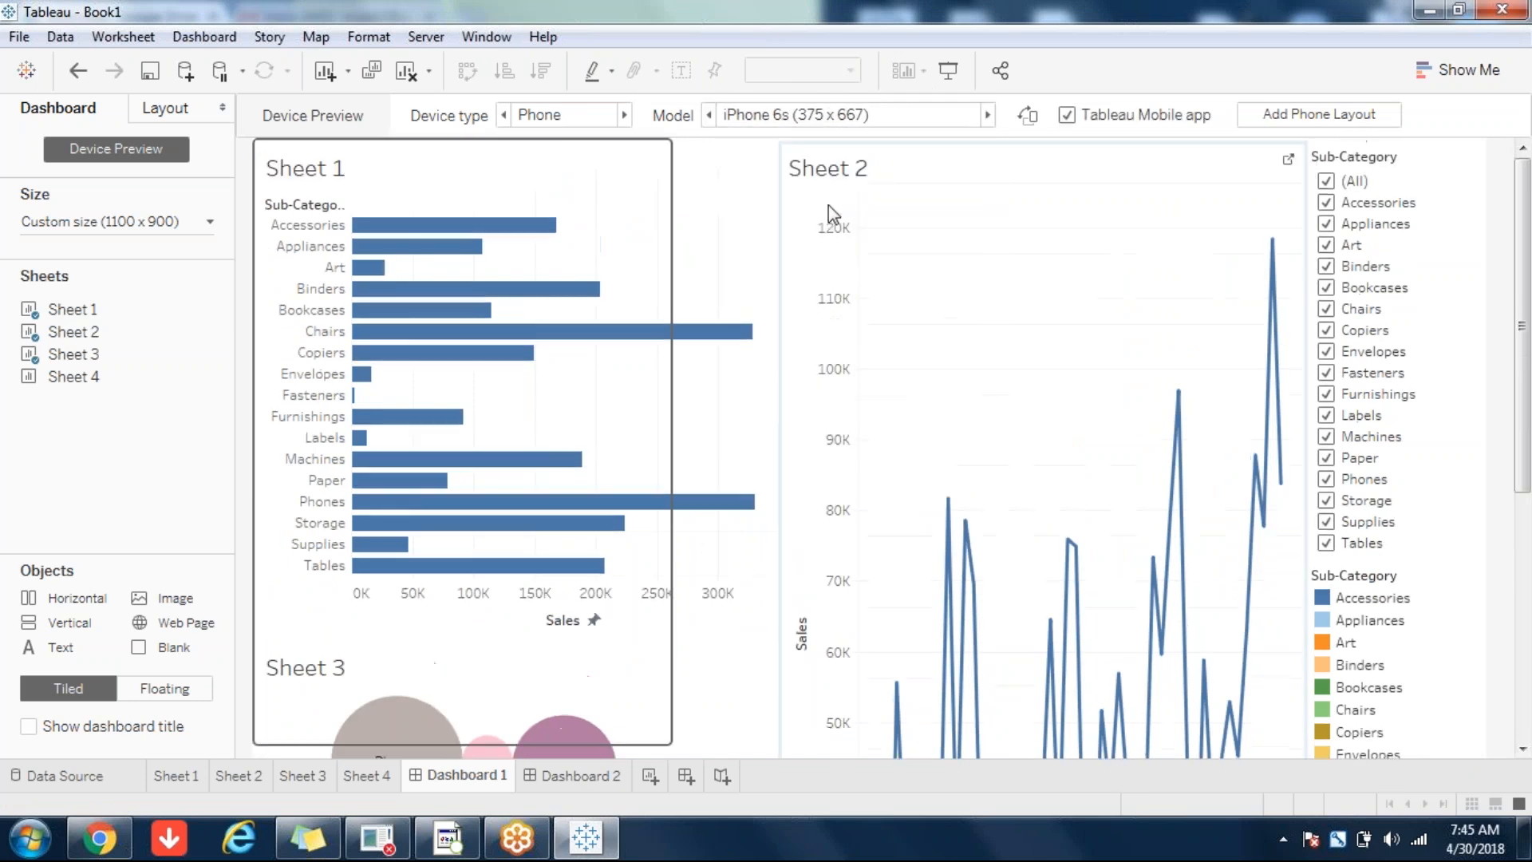
click(840, 117)
click(784, 339)
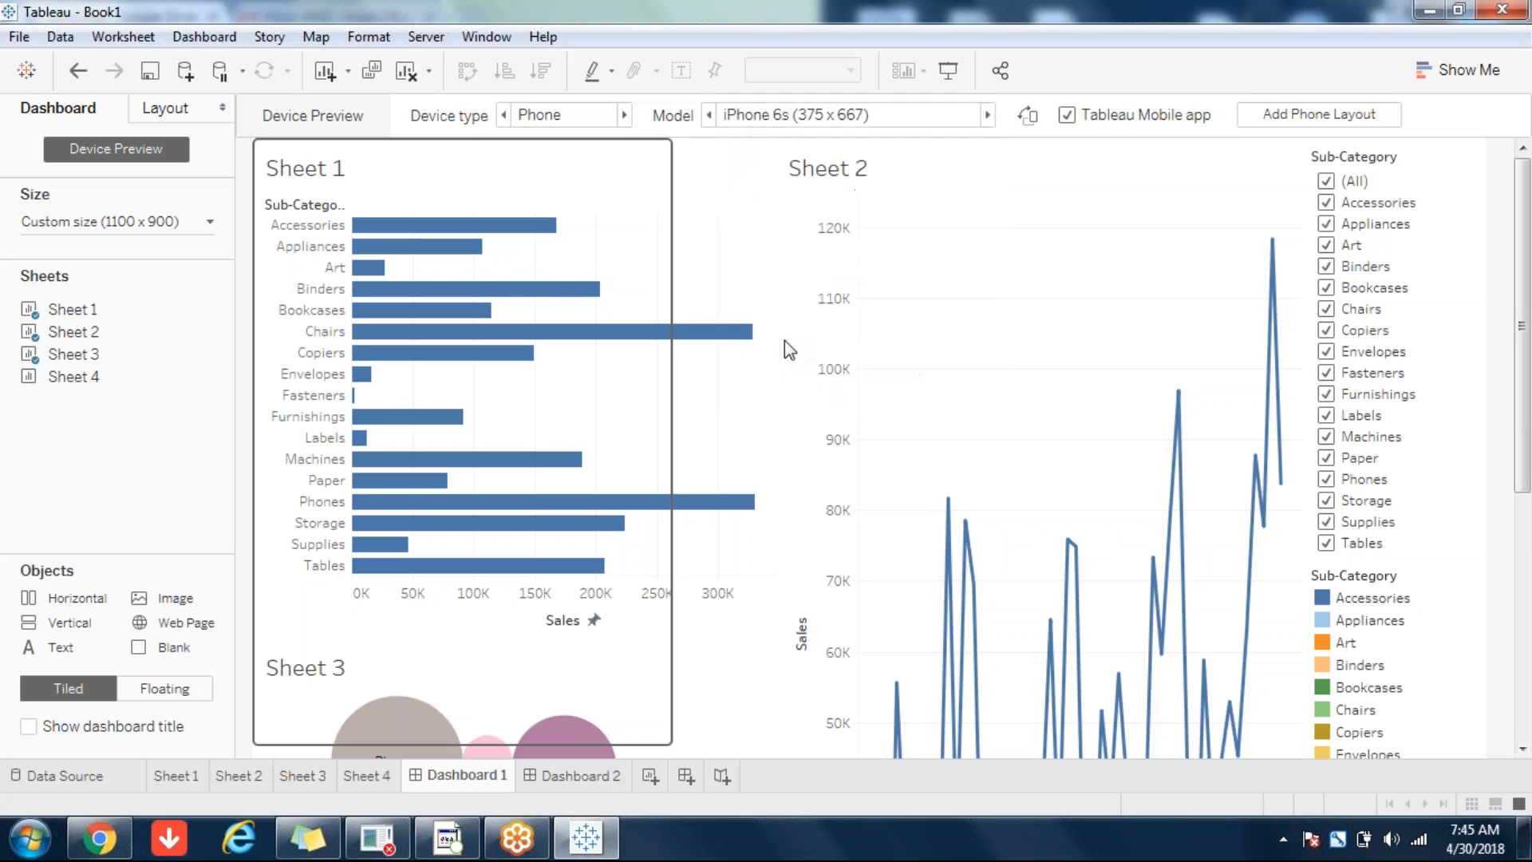
click(838, 116)
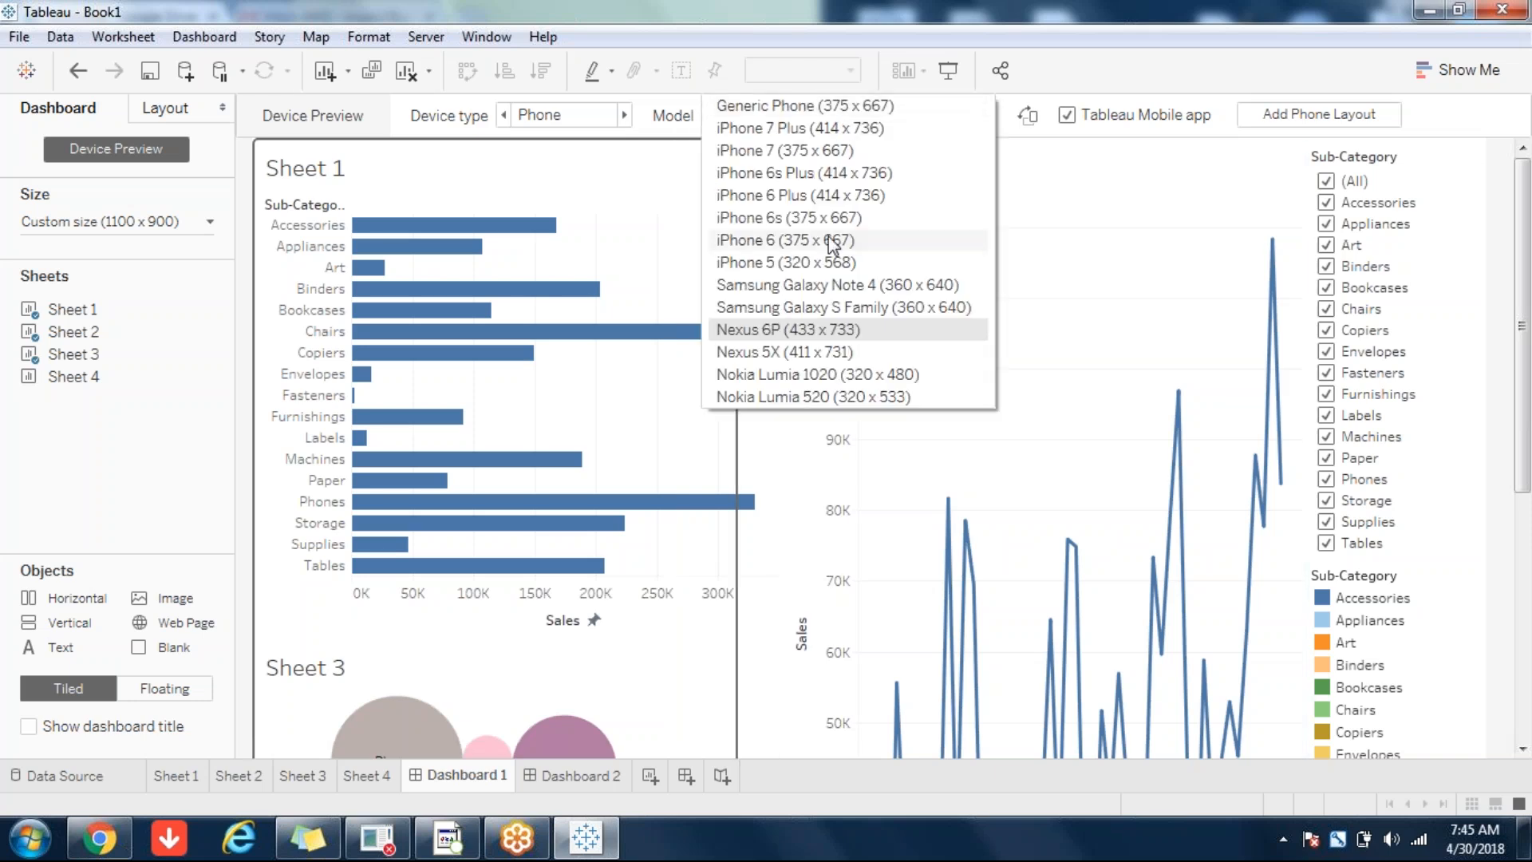
click(832, 240)
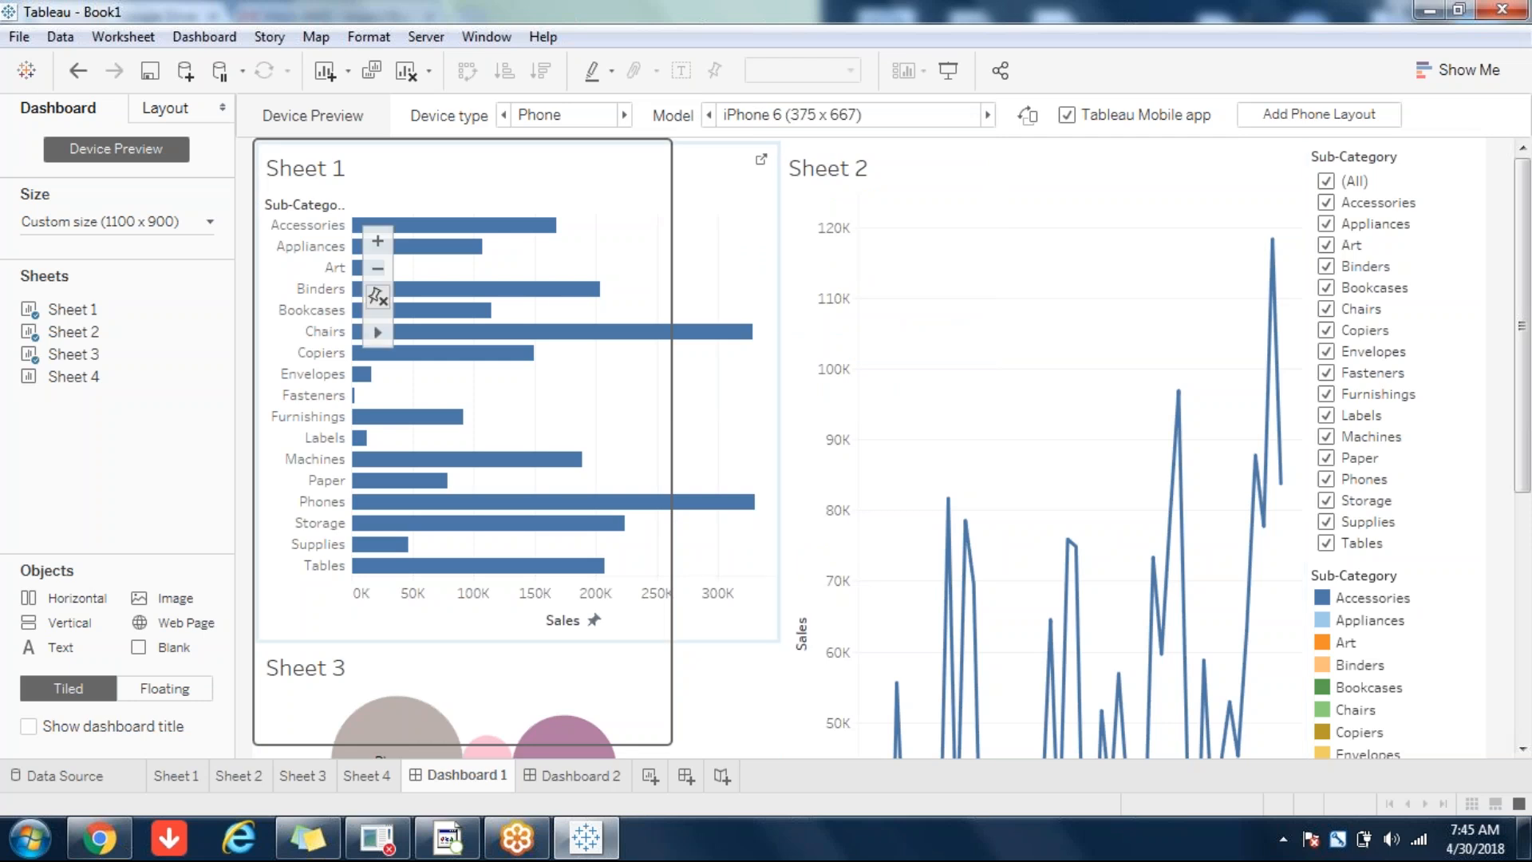
- Check the dashboard's size settings, preview it on the Generic Tablet (1024 x 768) and turn off device preview
click(62, 226)
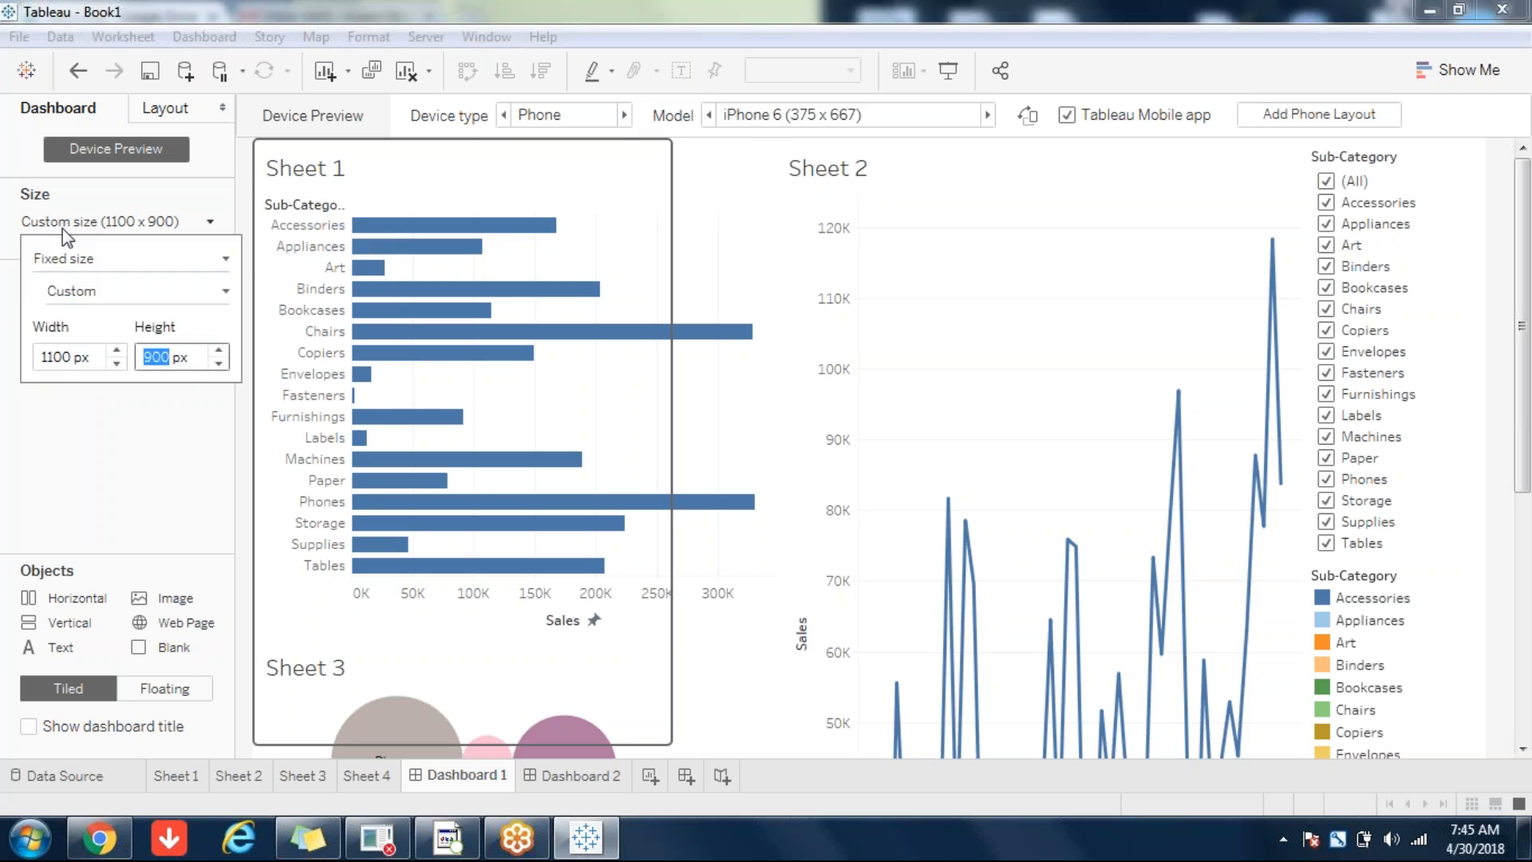
click(703, 232)
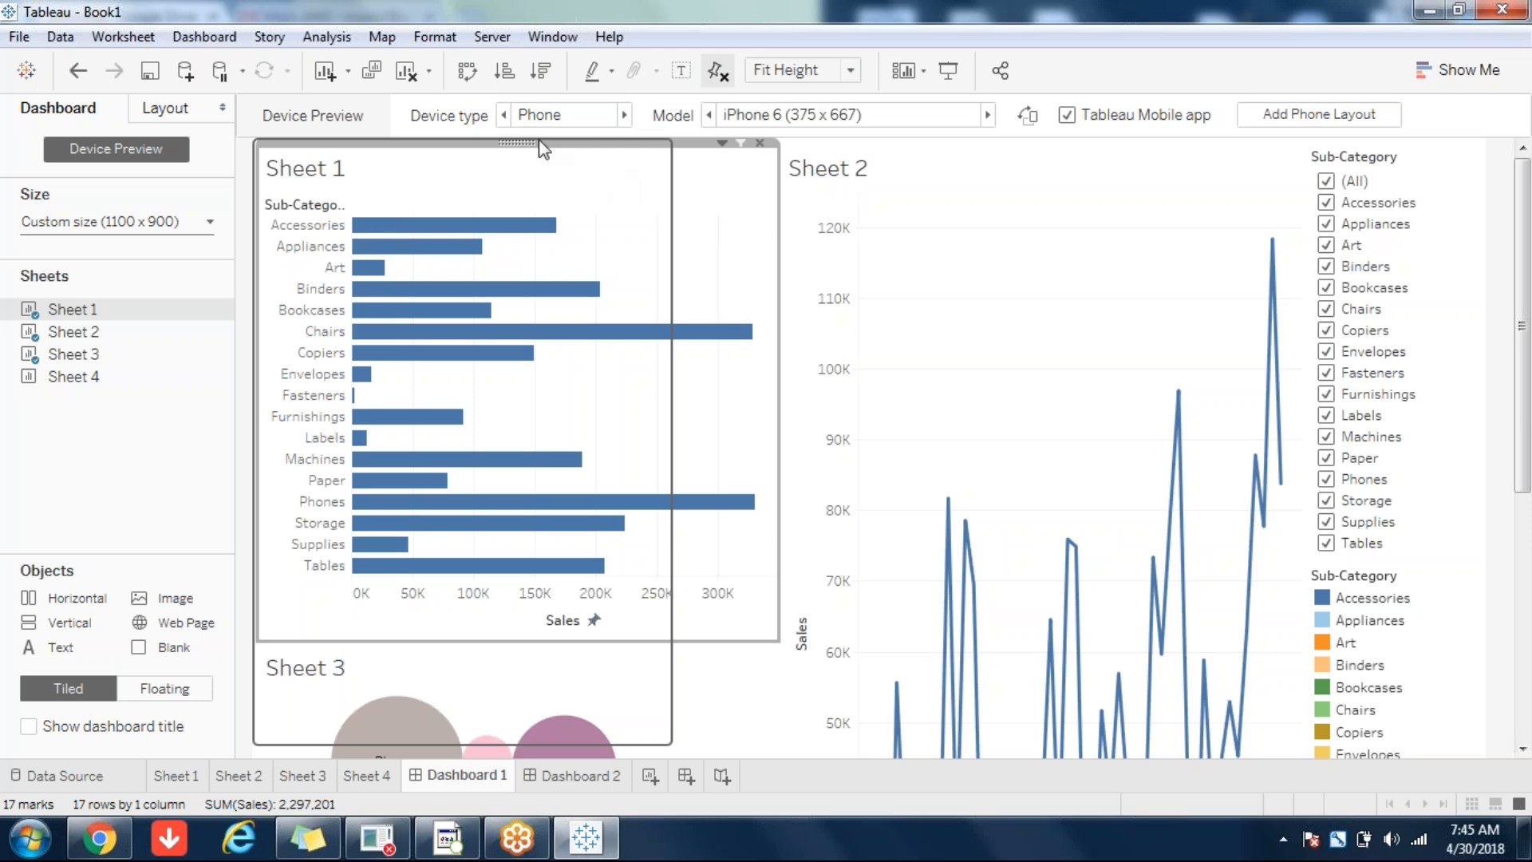
click(562, 115)
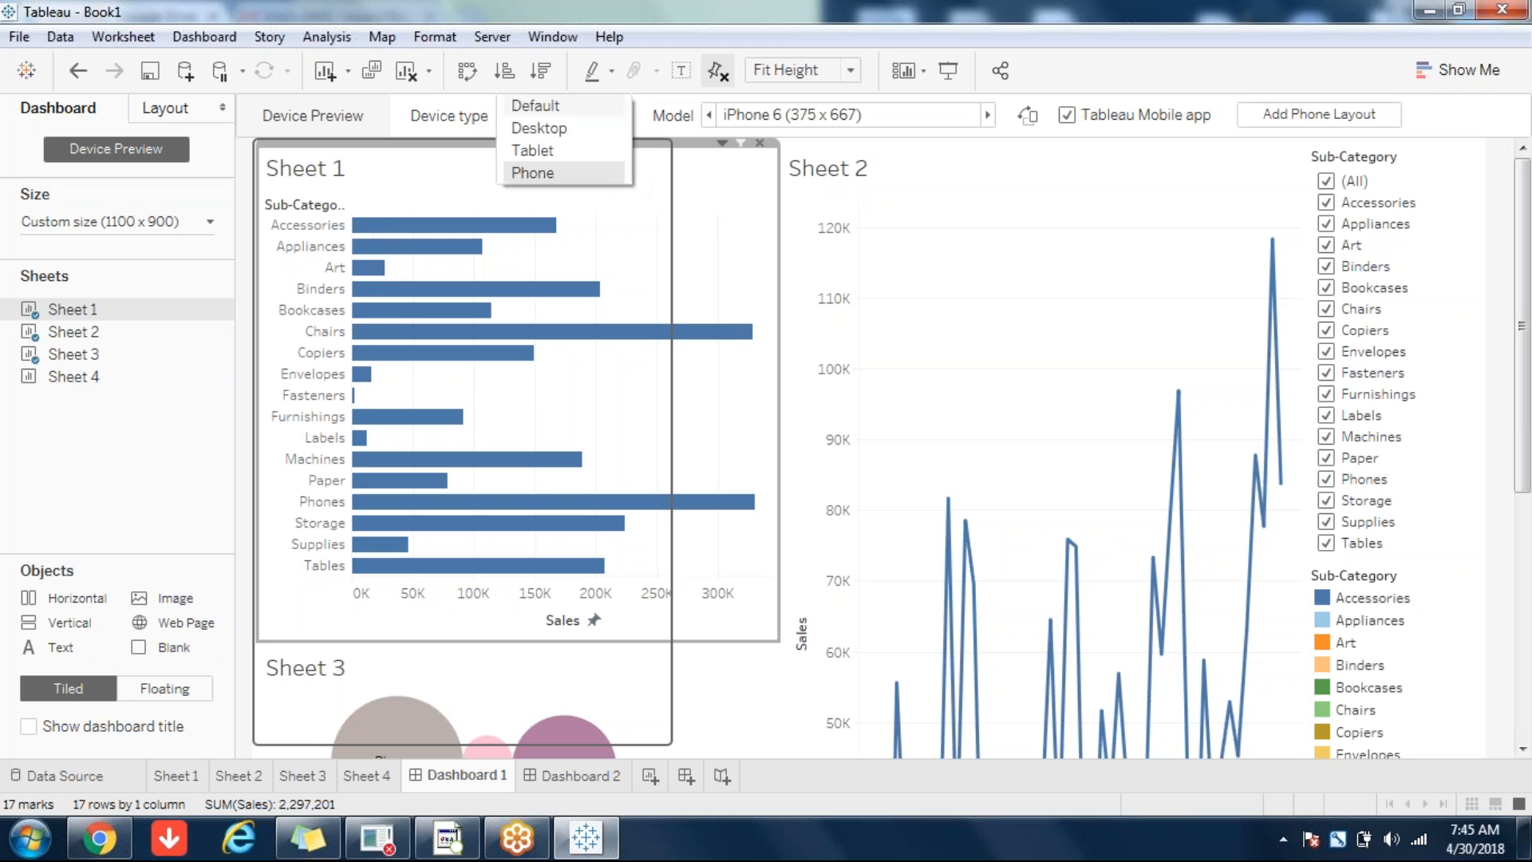
click(550, 172)
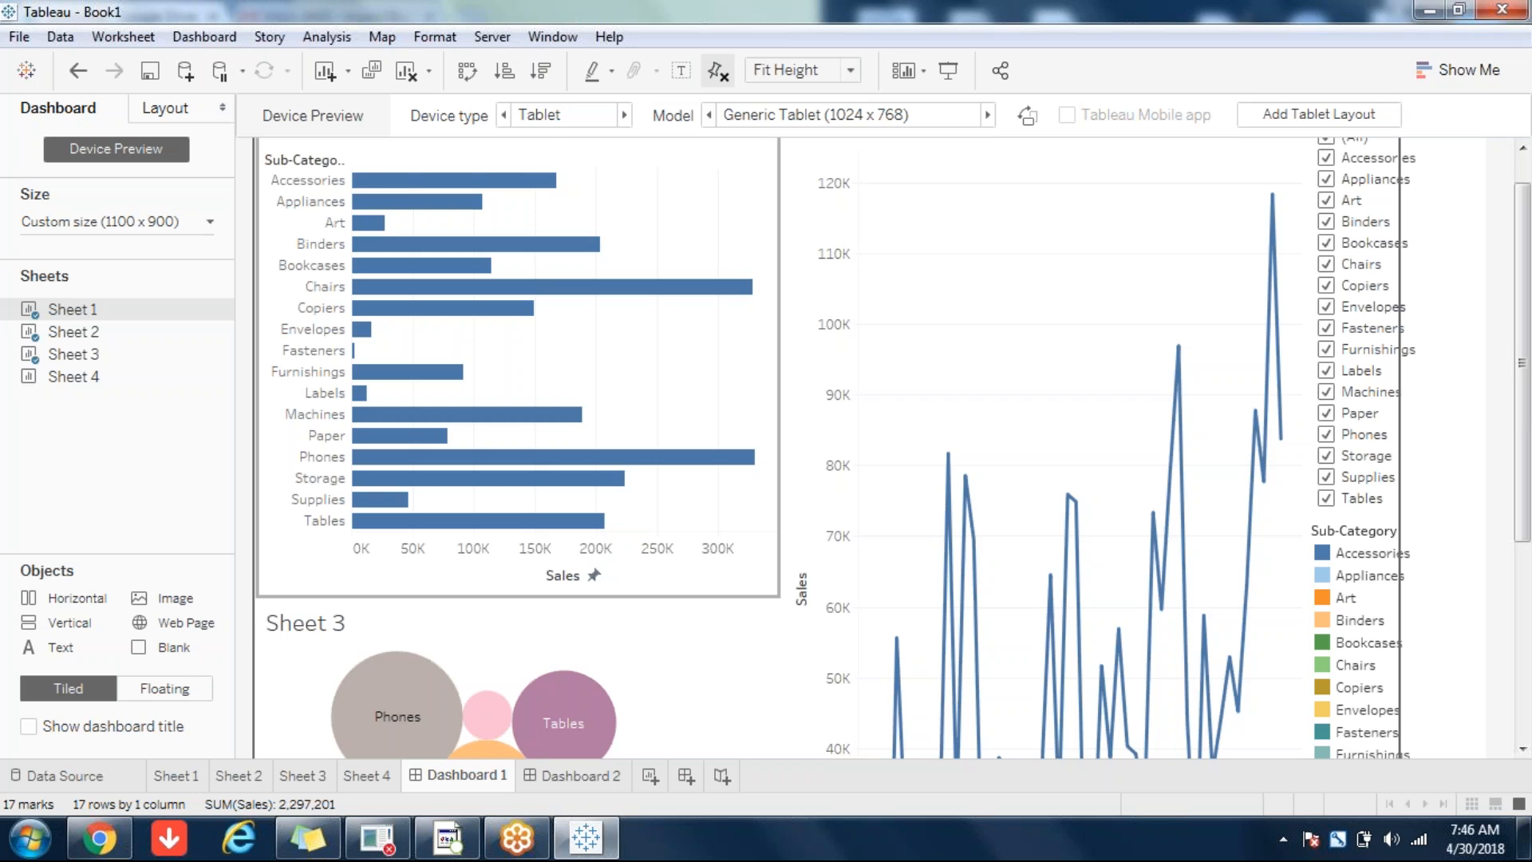
click(102, 153)
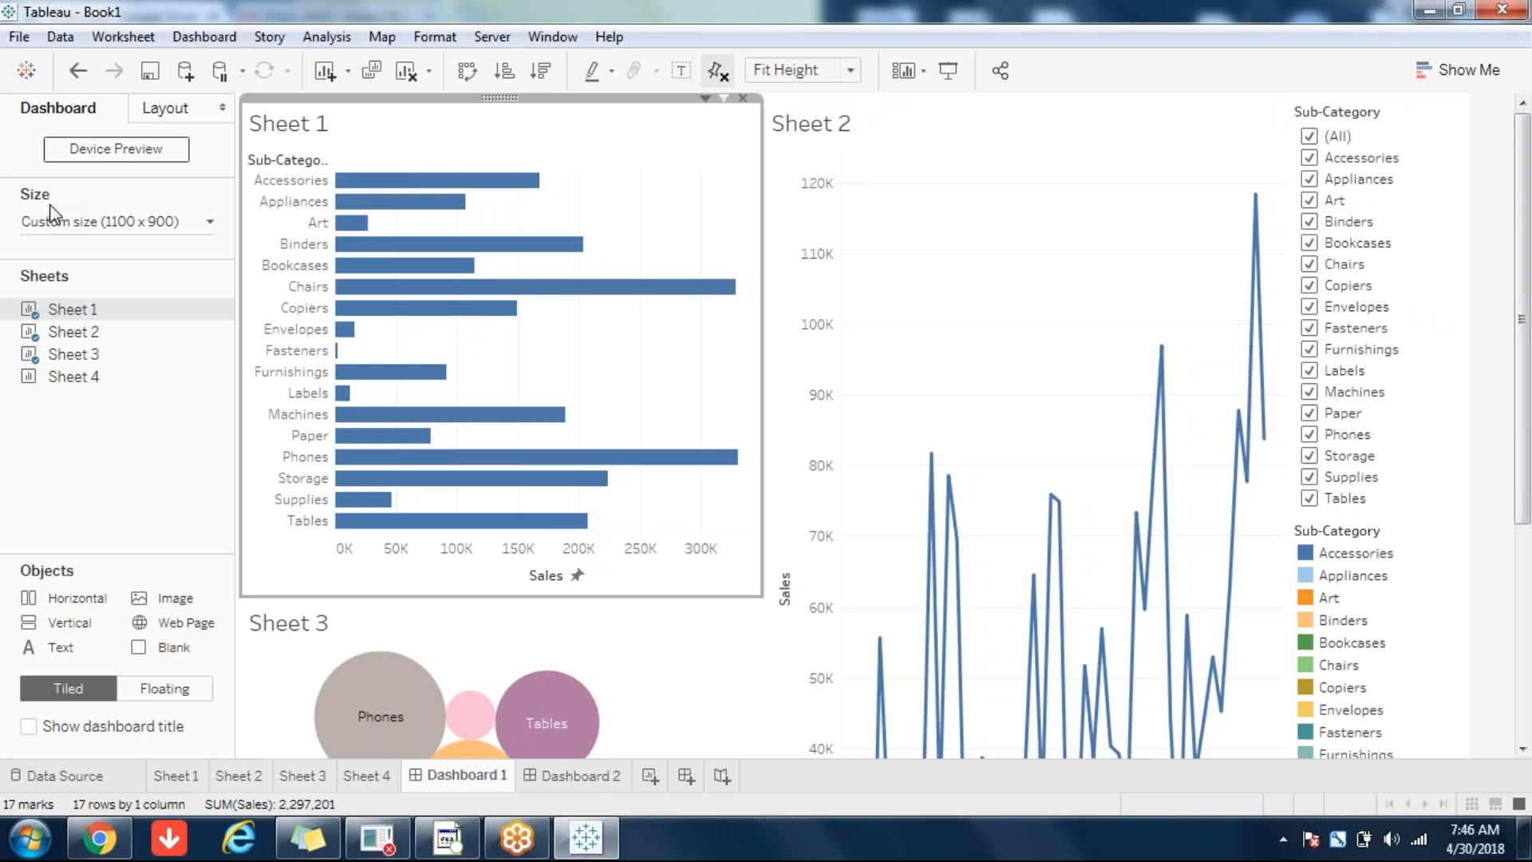
- Change Dashboard 1's sizing from fixed size to Automatic
click(88, 226)
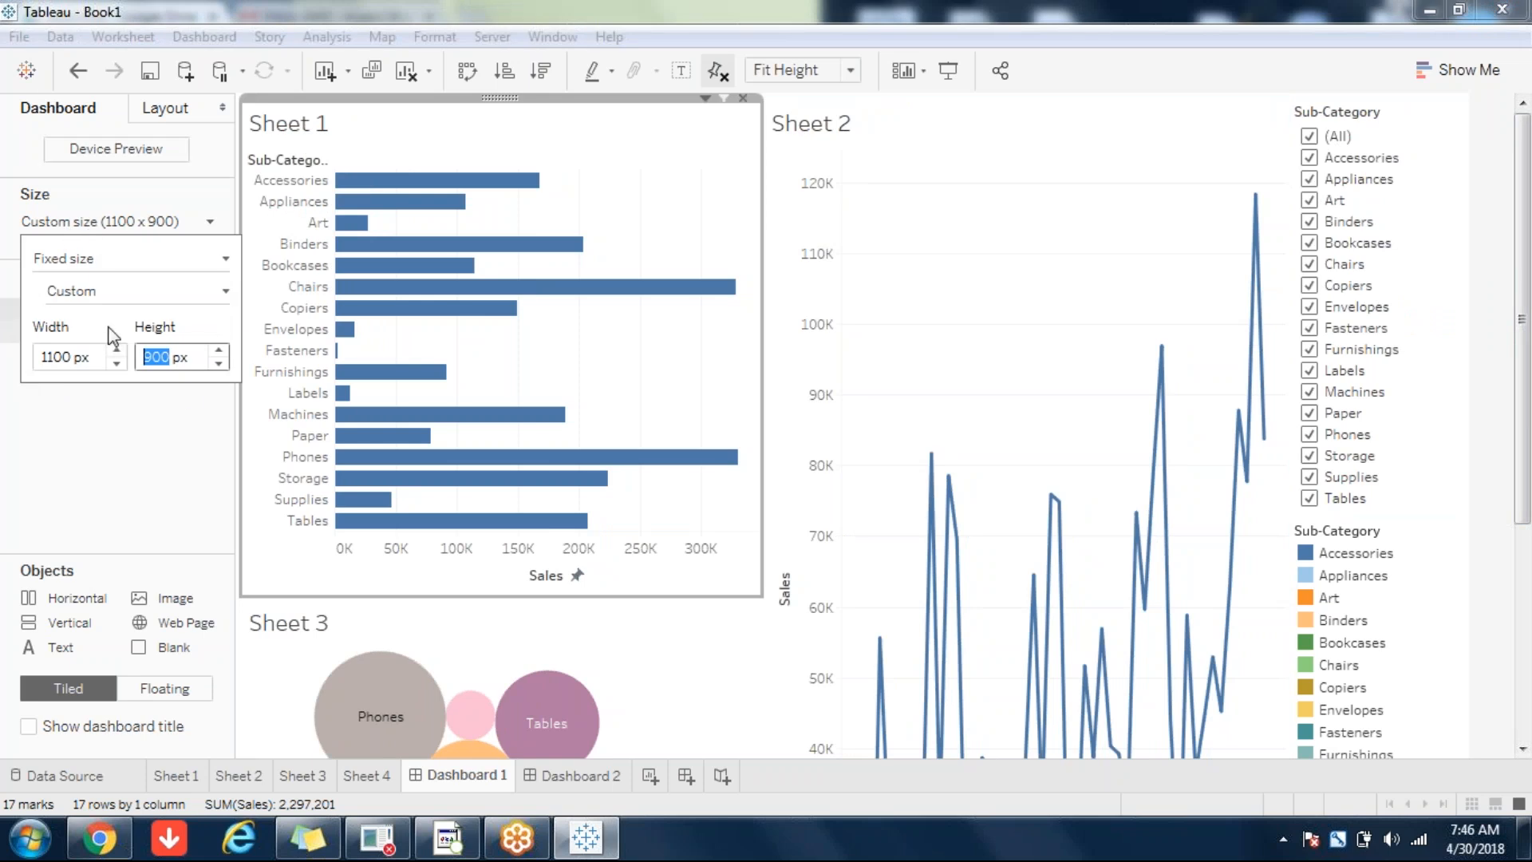
click(110, 260)
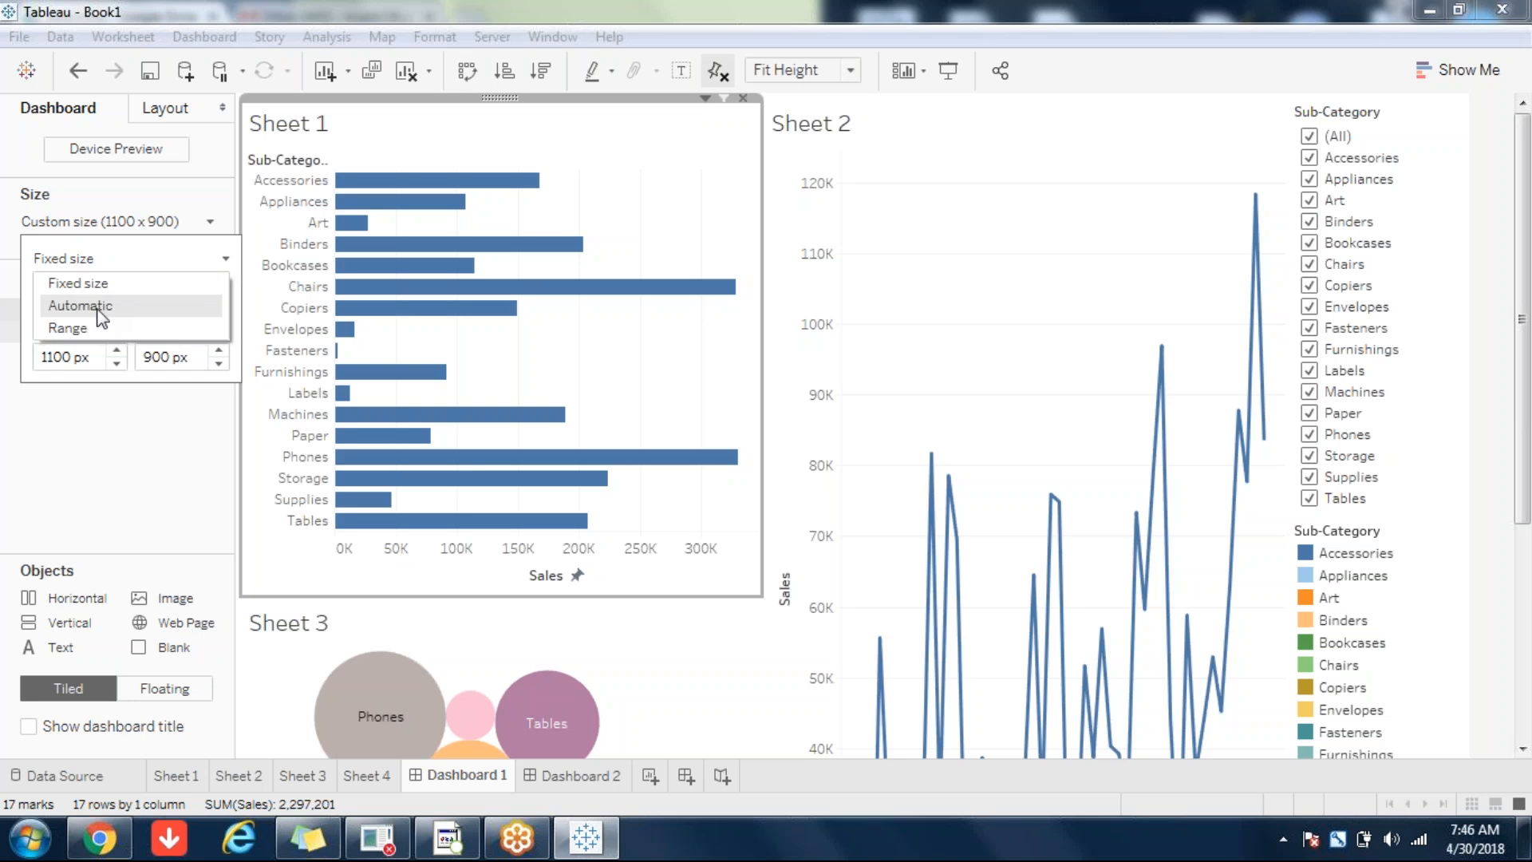
click(80, 306)
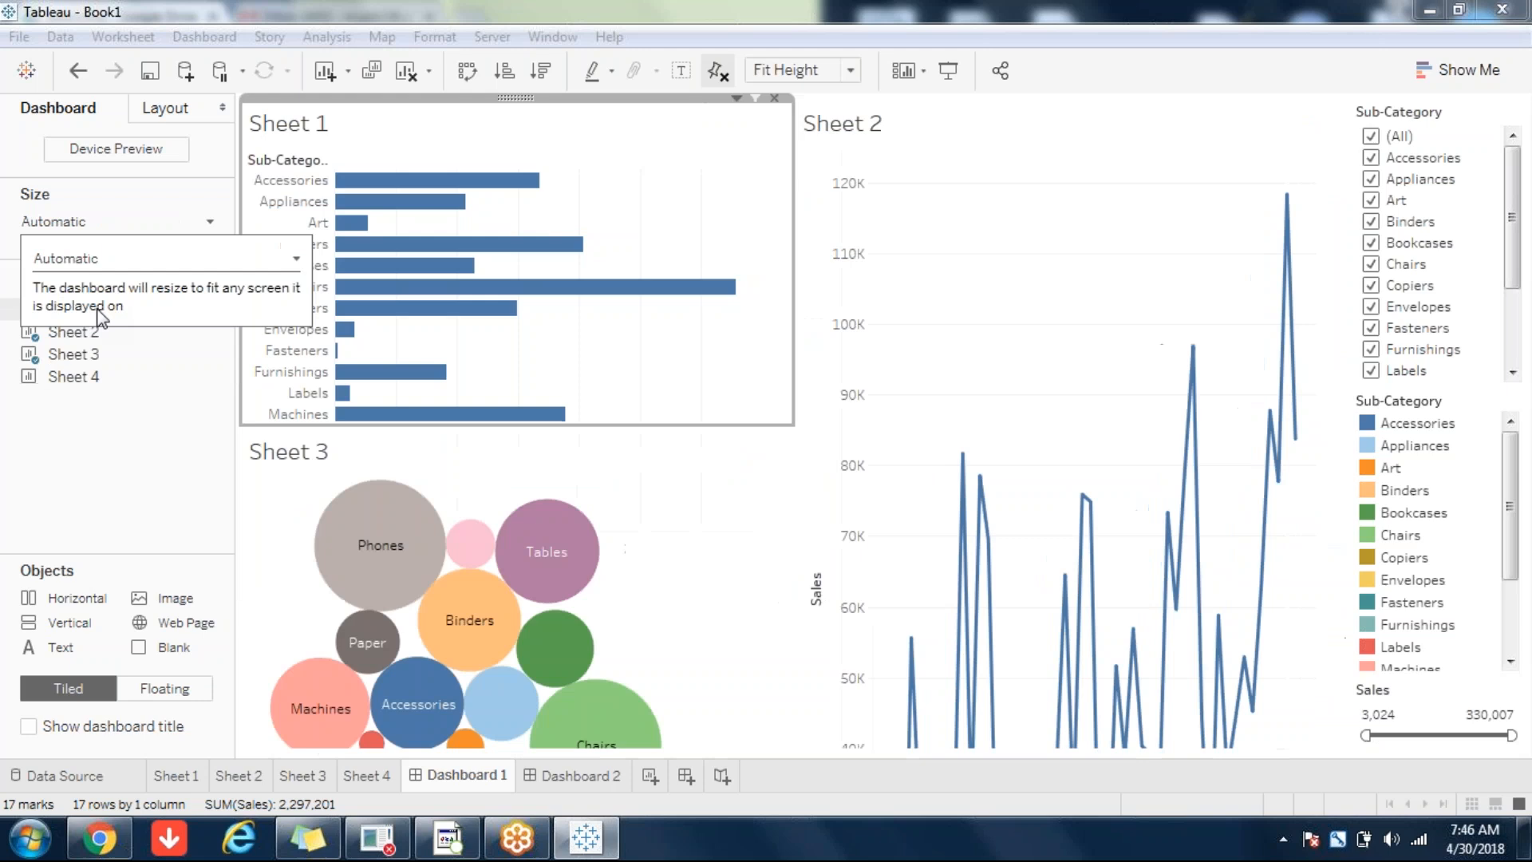
click(141, 528)
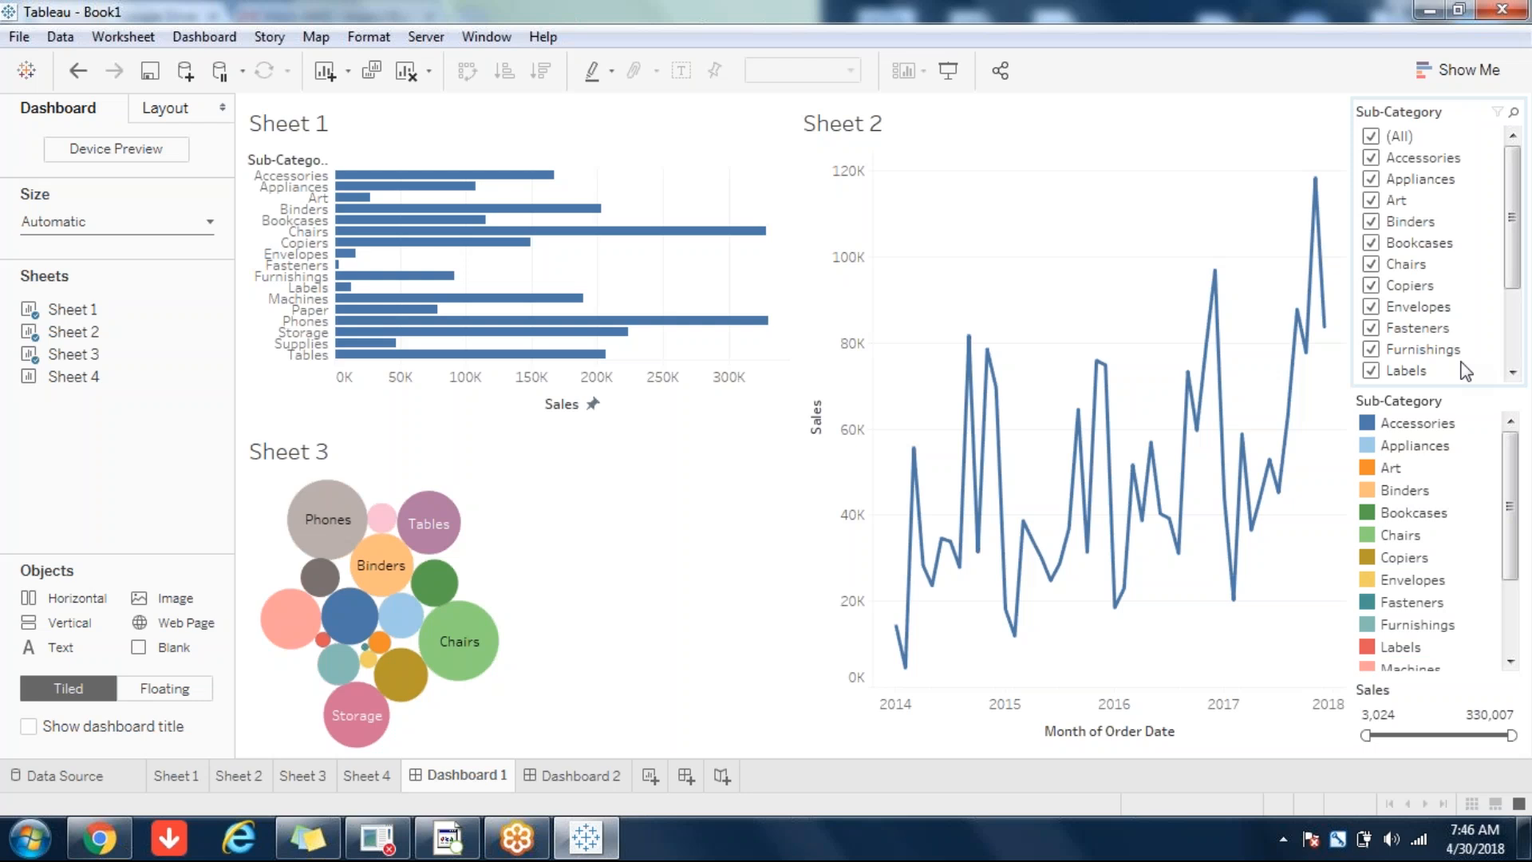
- Compare the automatically sized dashboard on the Generic Tablet, iPhone 6 and Medium Desktop Monitor previews
click(79, 152)
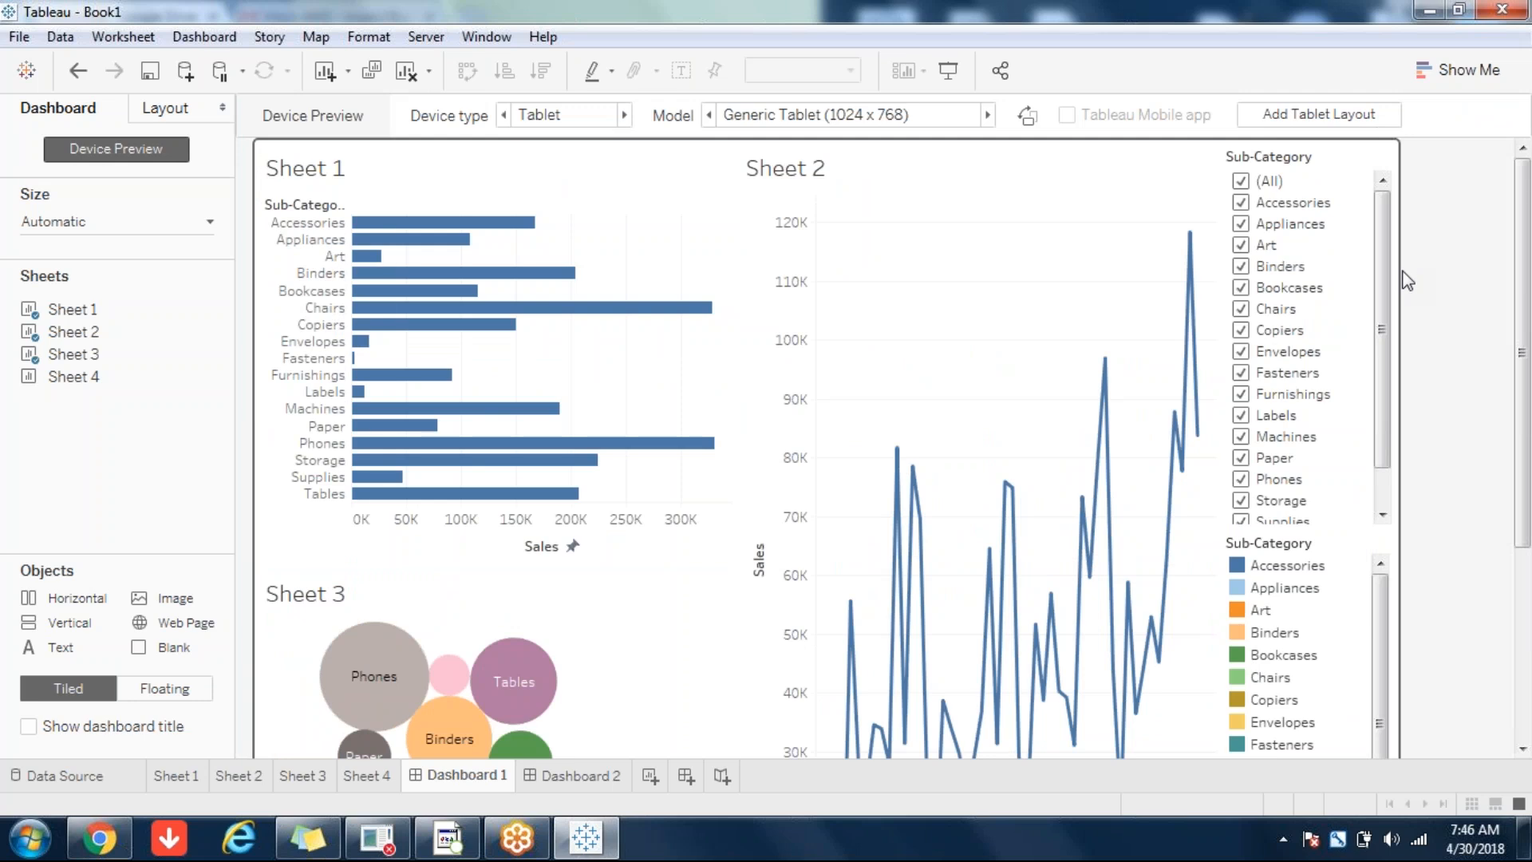
click(567, 121)
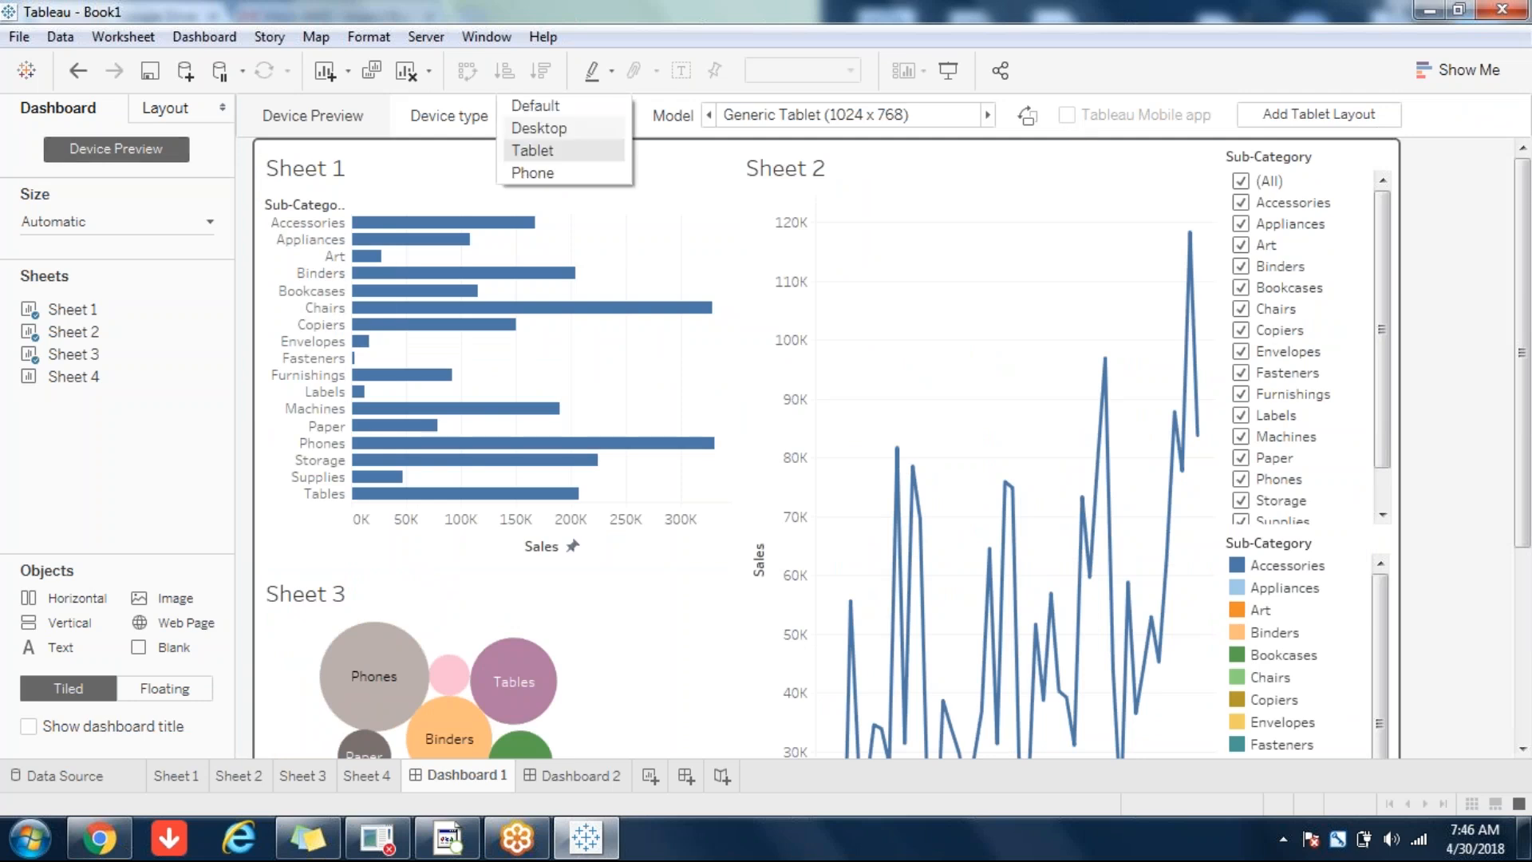
click(546, 170)
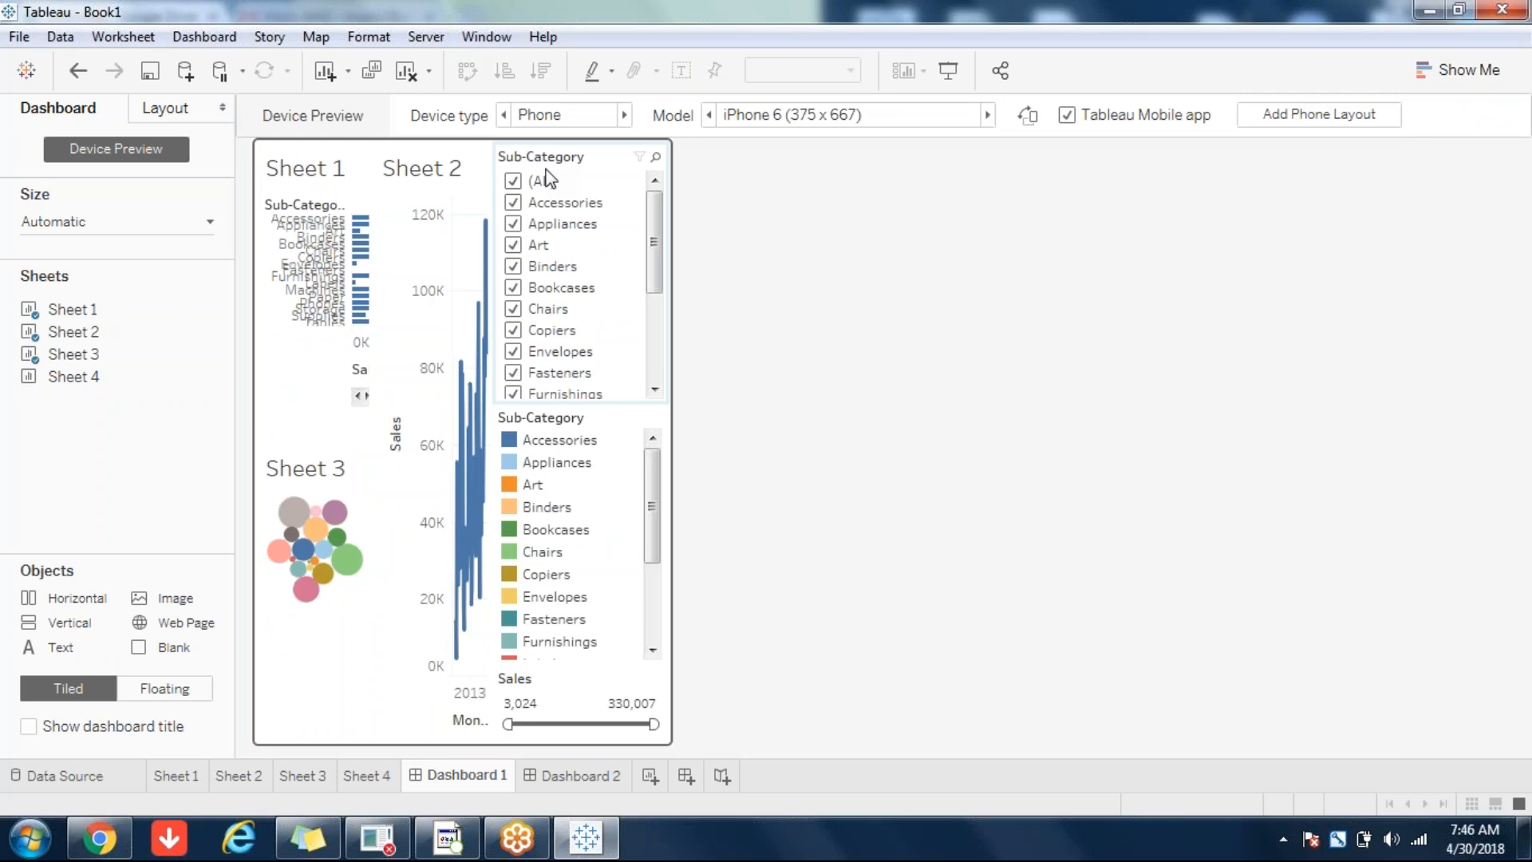
click(522, 118)
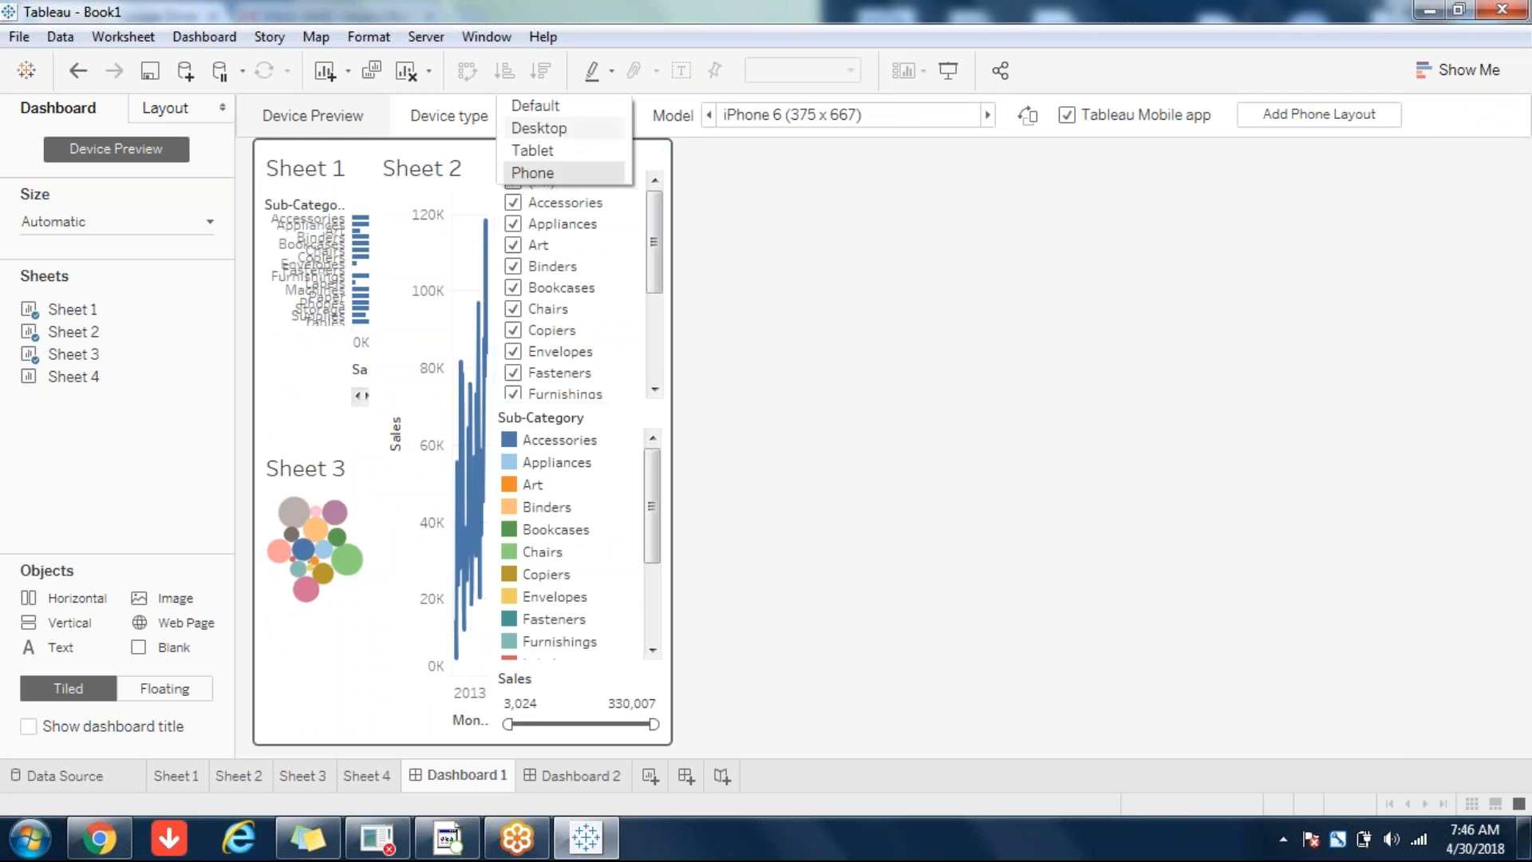
click(540, 132)
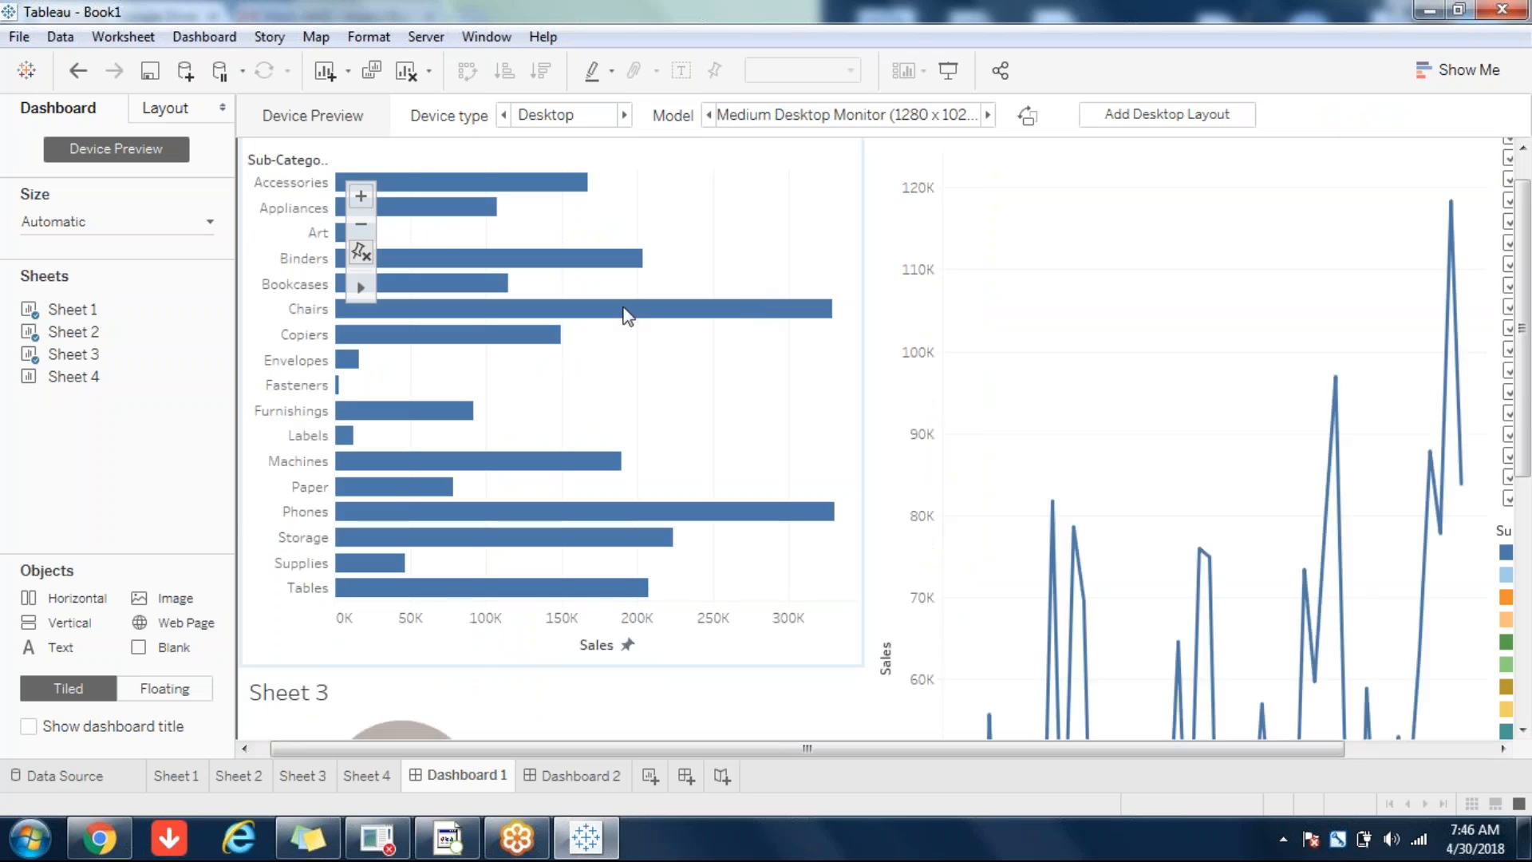
drag(806, 749, 513, 728)
scroll(1528, 311, down, 6)
scroll(1528, 289, up, 6)
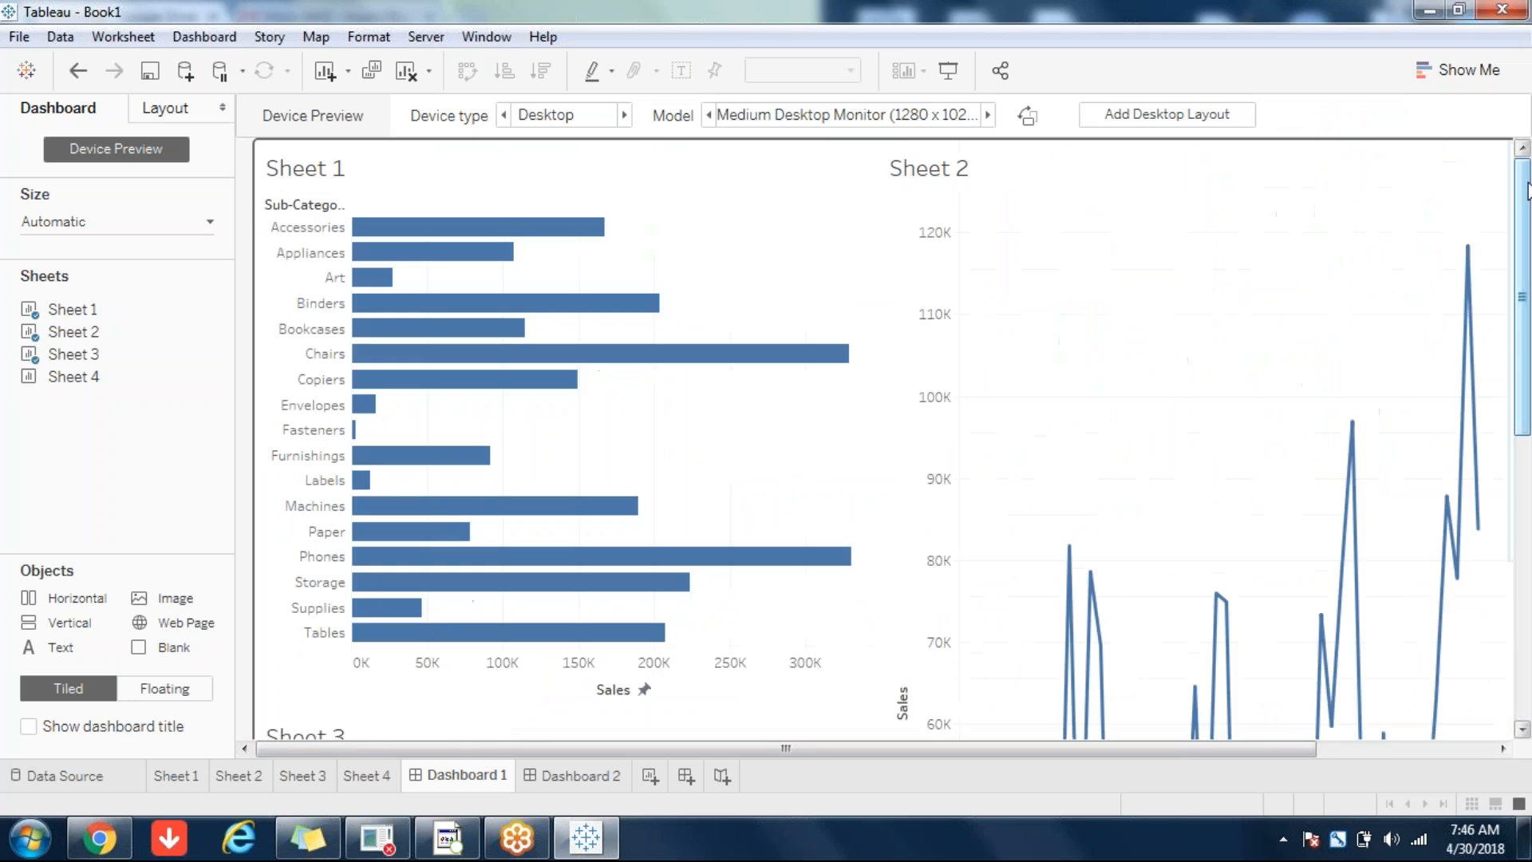
click(678, 492)
click(118, 448)
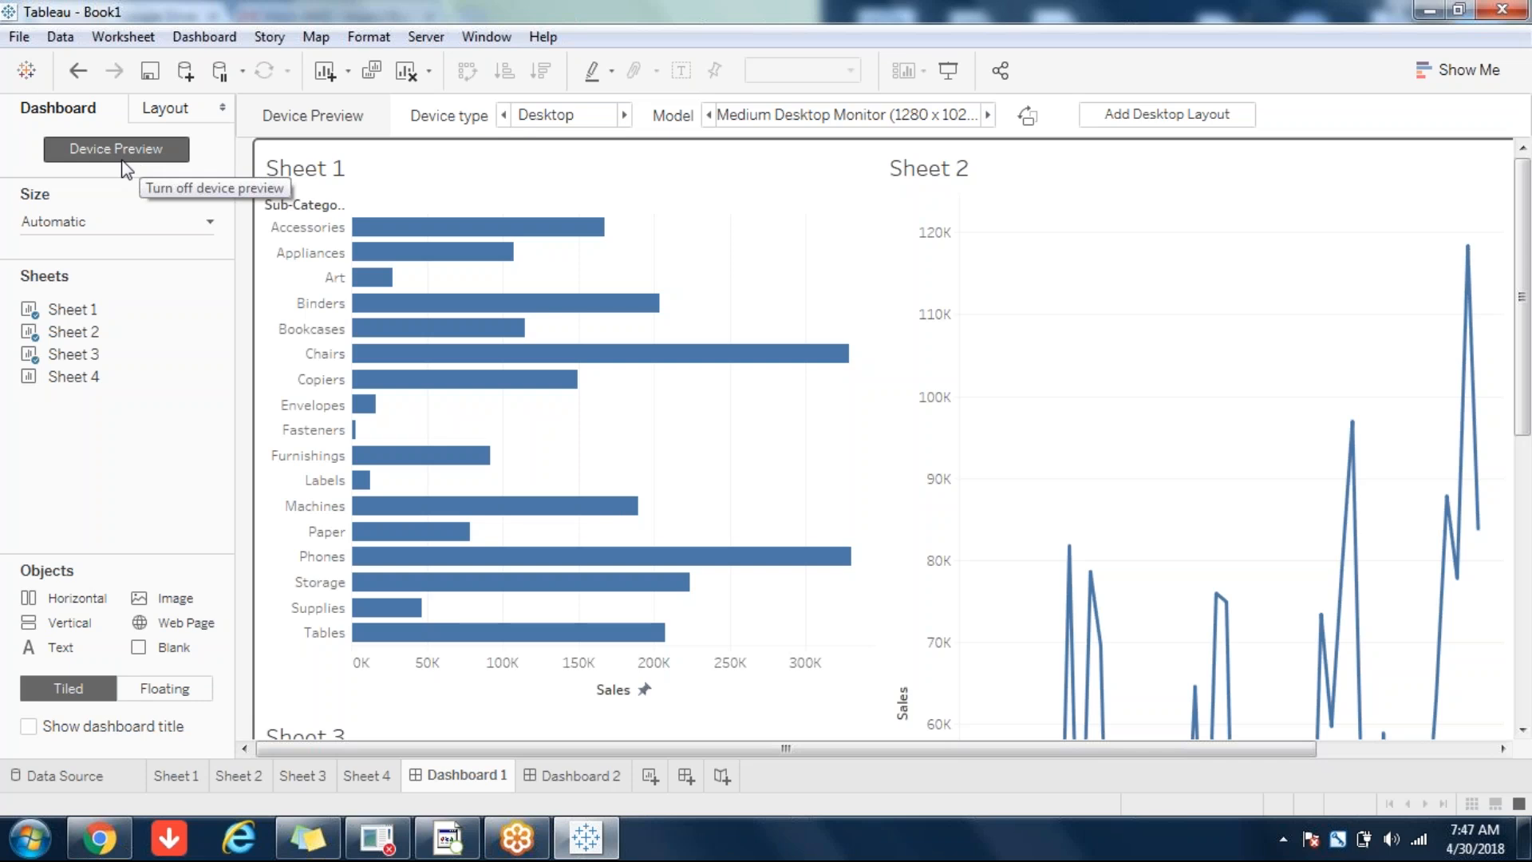
- Review the available dashboard size options, keep Automatic and turn off device preview
click(62, 227)
click(75, 270)
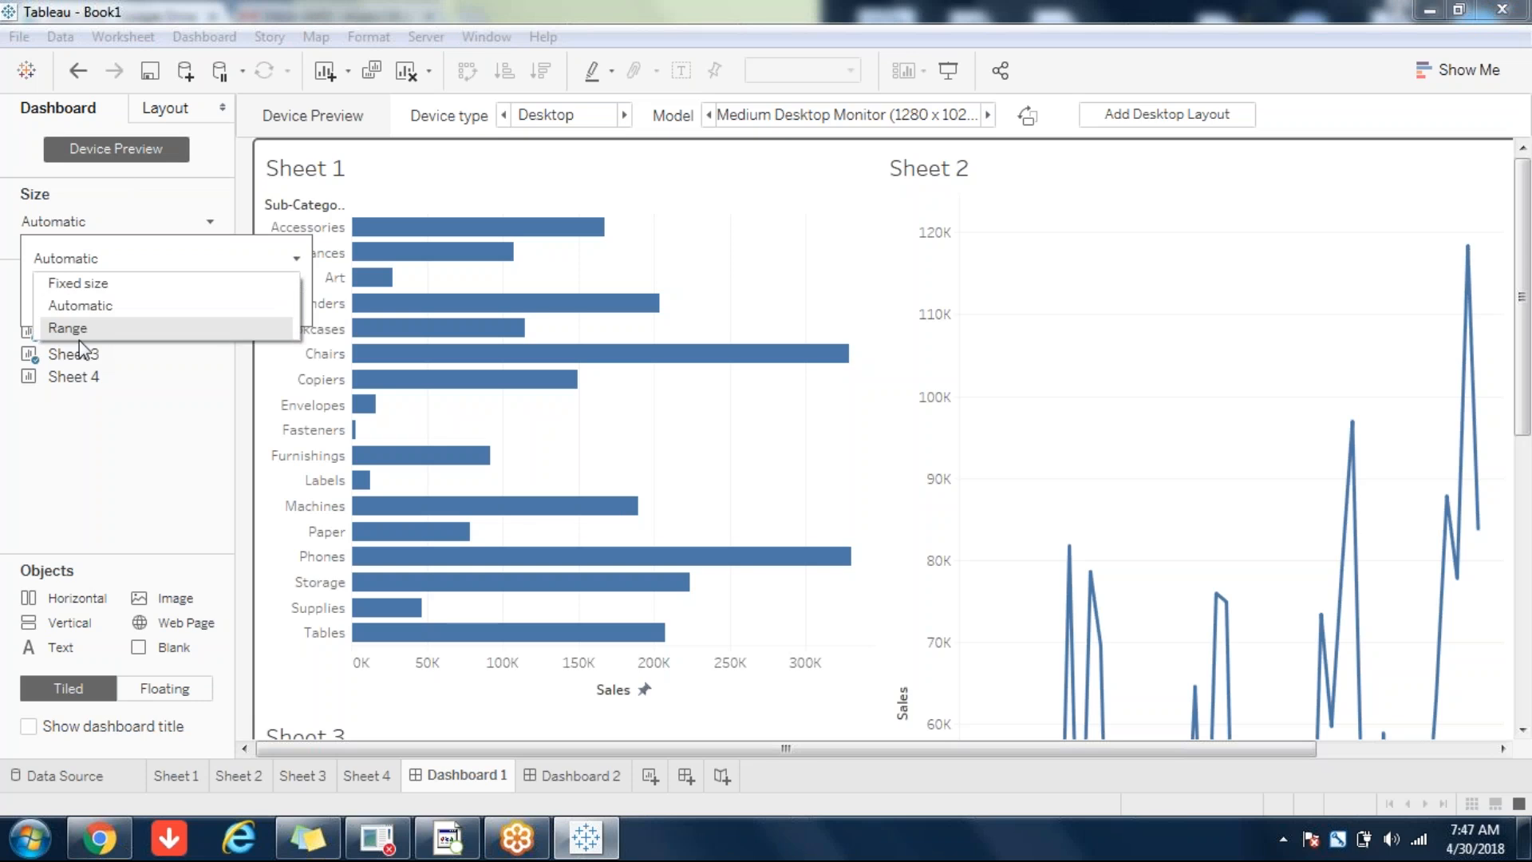
click(107, 316)
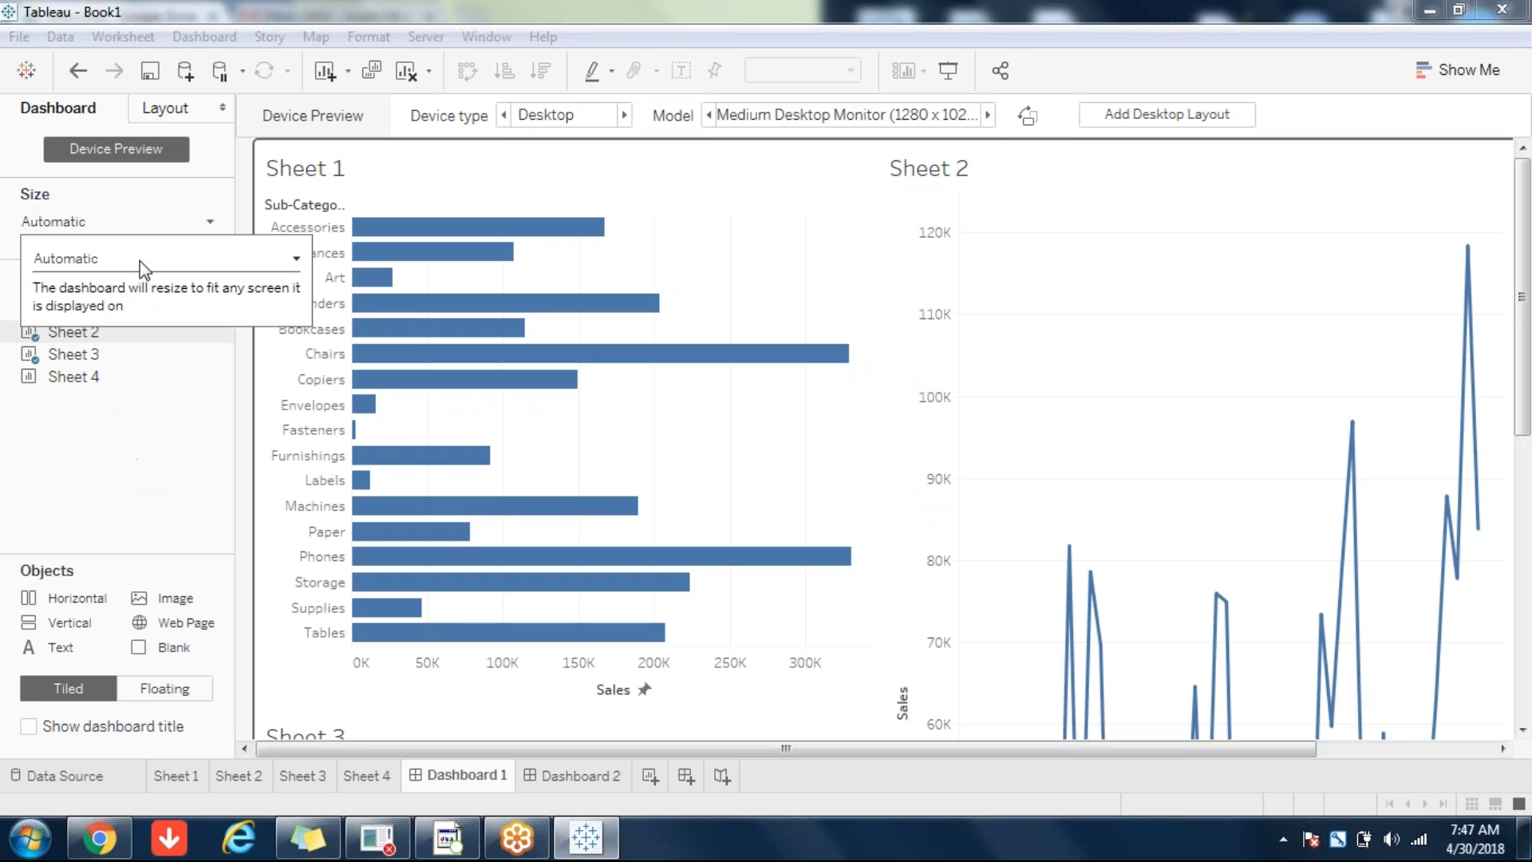
click(86, 153)
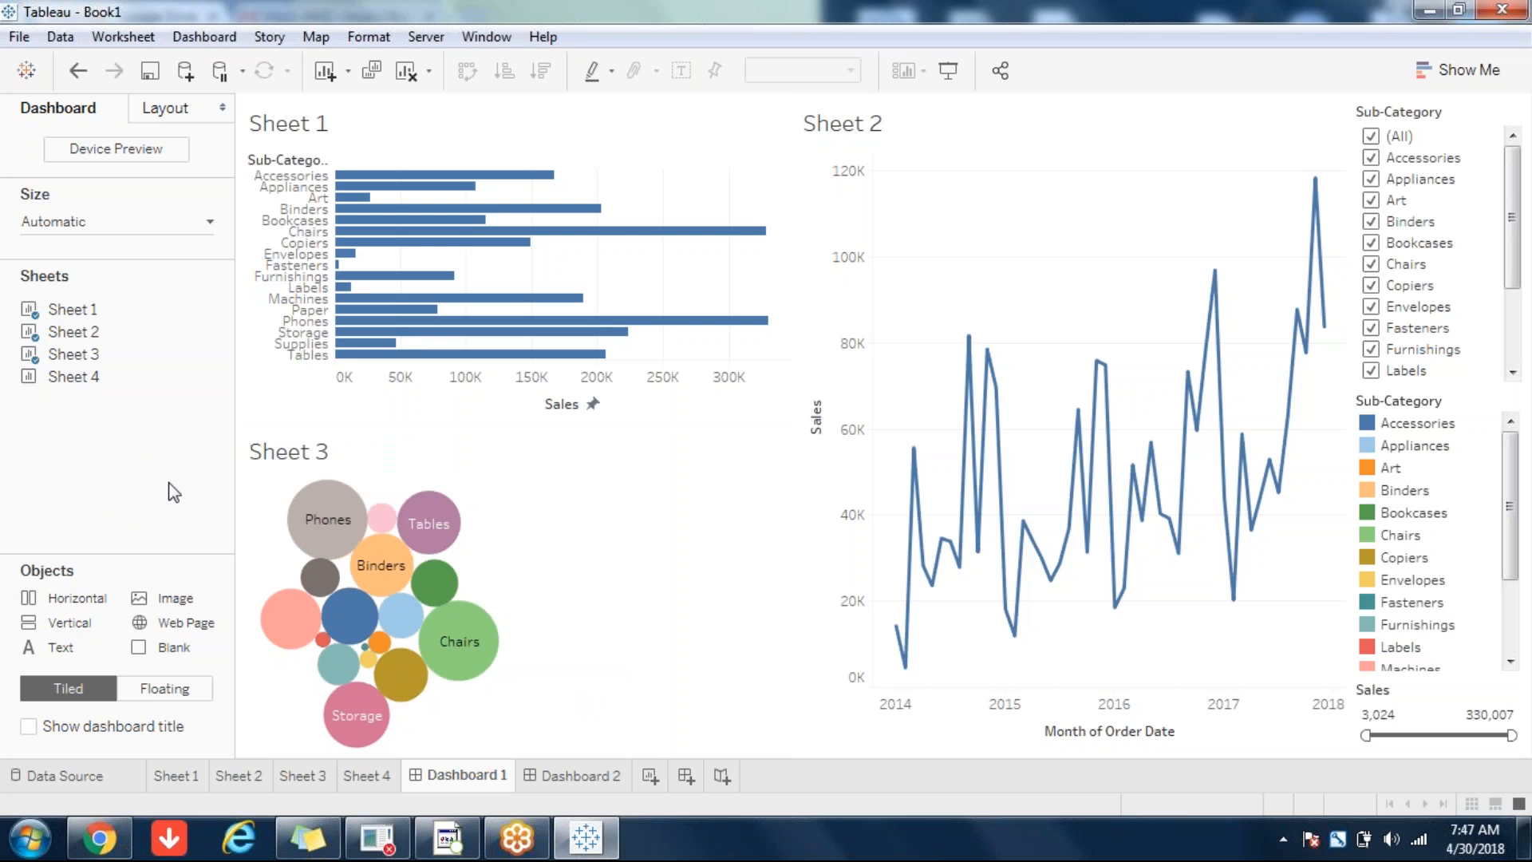
- Add a Text object to Dashboard 1
double_click(50, 650)
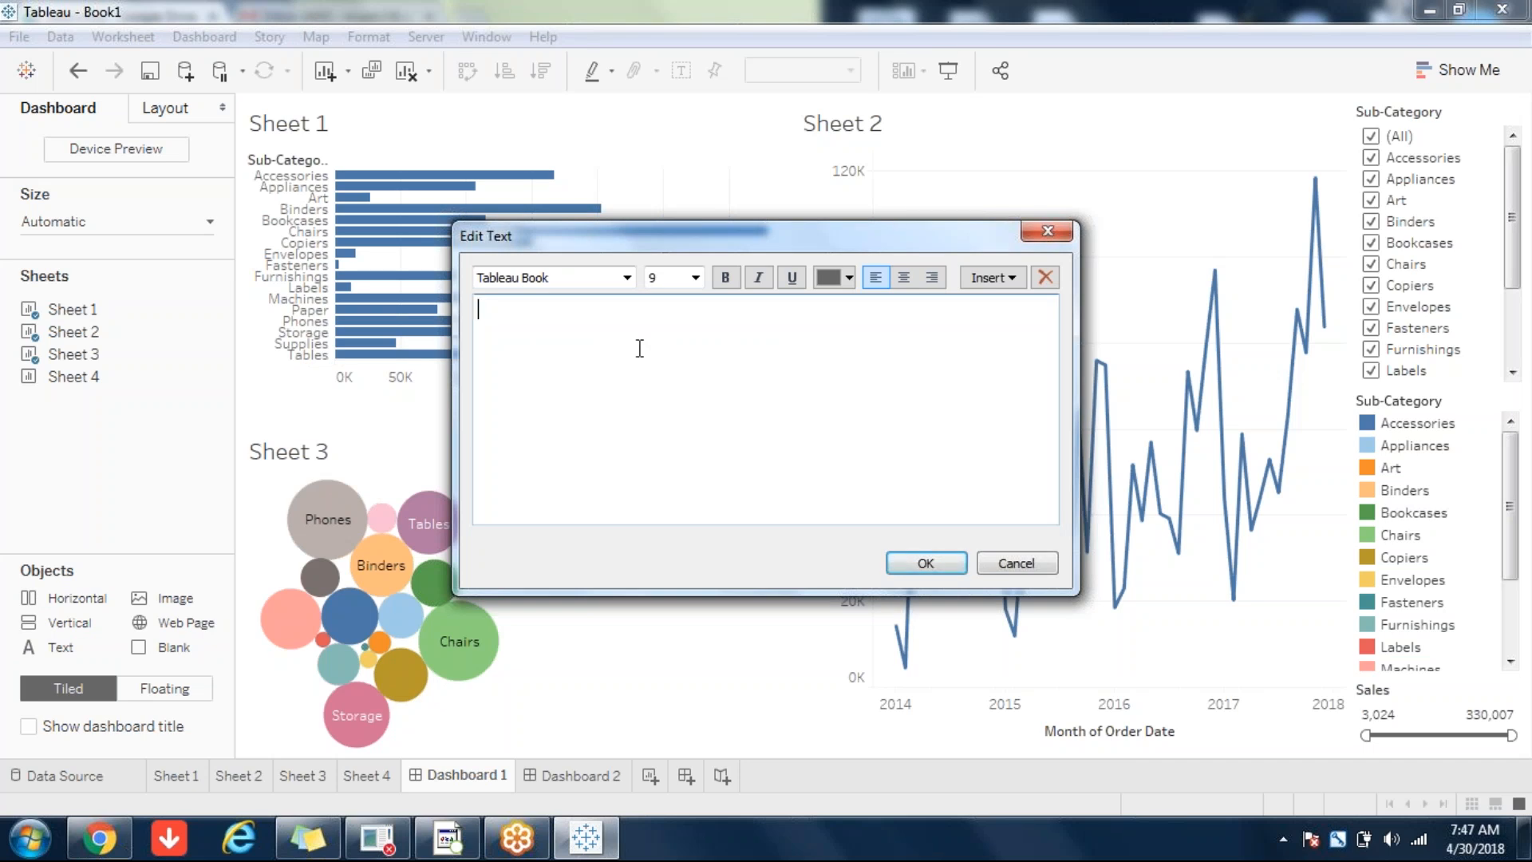
text(Sample)
key(BackSpace)
key(BackSpace)
key(BackSpace)
key(BackSpace)
key(BackSpace)
key(BackSpace)
key(BackSpace)
text(Dashboard Ha)
key(BackSpace)
key(BackSpace)
key(BackSpace)
key(BackSpace)
key(BackSpace)
key(BackSpace)
key(BackSpace)
key(BackSpace)
key(BackSpace)
key(BackSpace)
key(BackSpace)
key(BackSpace)
text(Sales vs Profit Analyss)
key(BackSpace)
key(BackSpace)
key(BackSpace)
key(BackSpace)
key(BackSpace)
key(BackSpace)
key(BackSpace)
key(BackSpace)
key(BackSpace)
key(BackSpace)
key(BackSpace)
key(BackSpace)
key(BackSpace)
key(BackSpace)
key(BackSpace)
key(BackSpace)
key(BackSpace)
key(BackSpace)
key(BackSpace)
key(BackSpace)
- Enter "Sub-category timely sales" in the text object, format it as 14 pt green italic underlined text, and select the placed object
text(Sub-category timely sales)
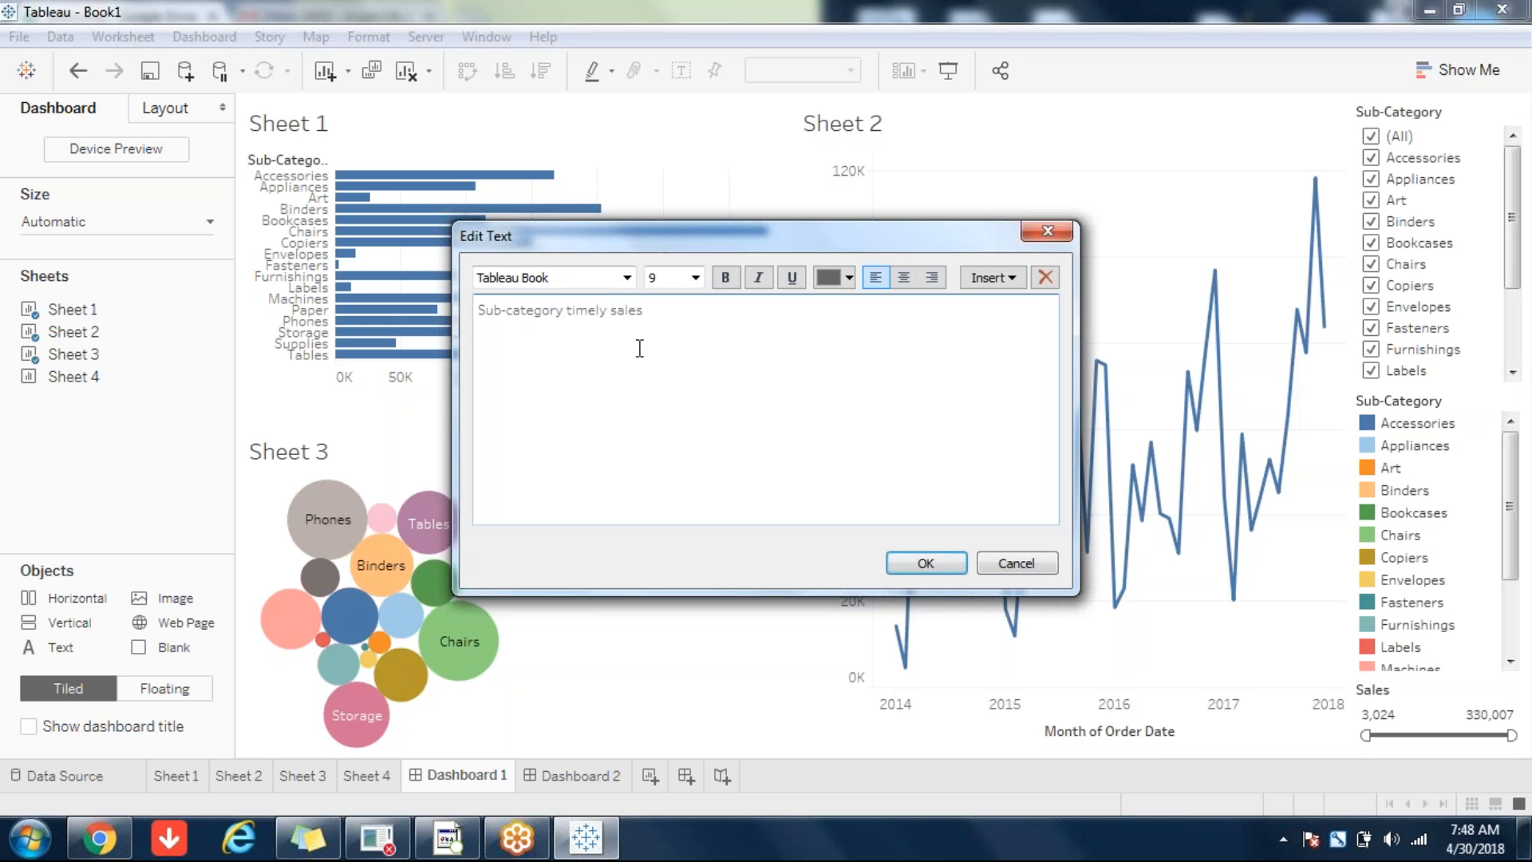
drag(661, 312, 469, 294)
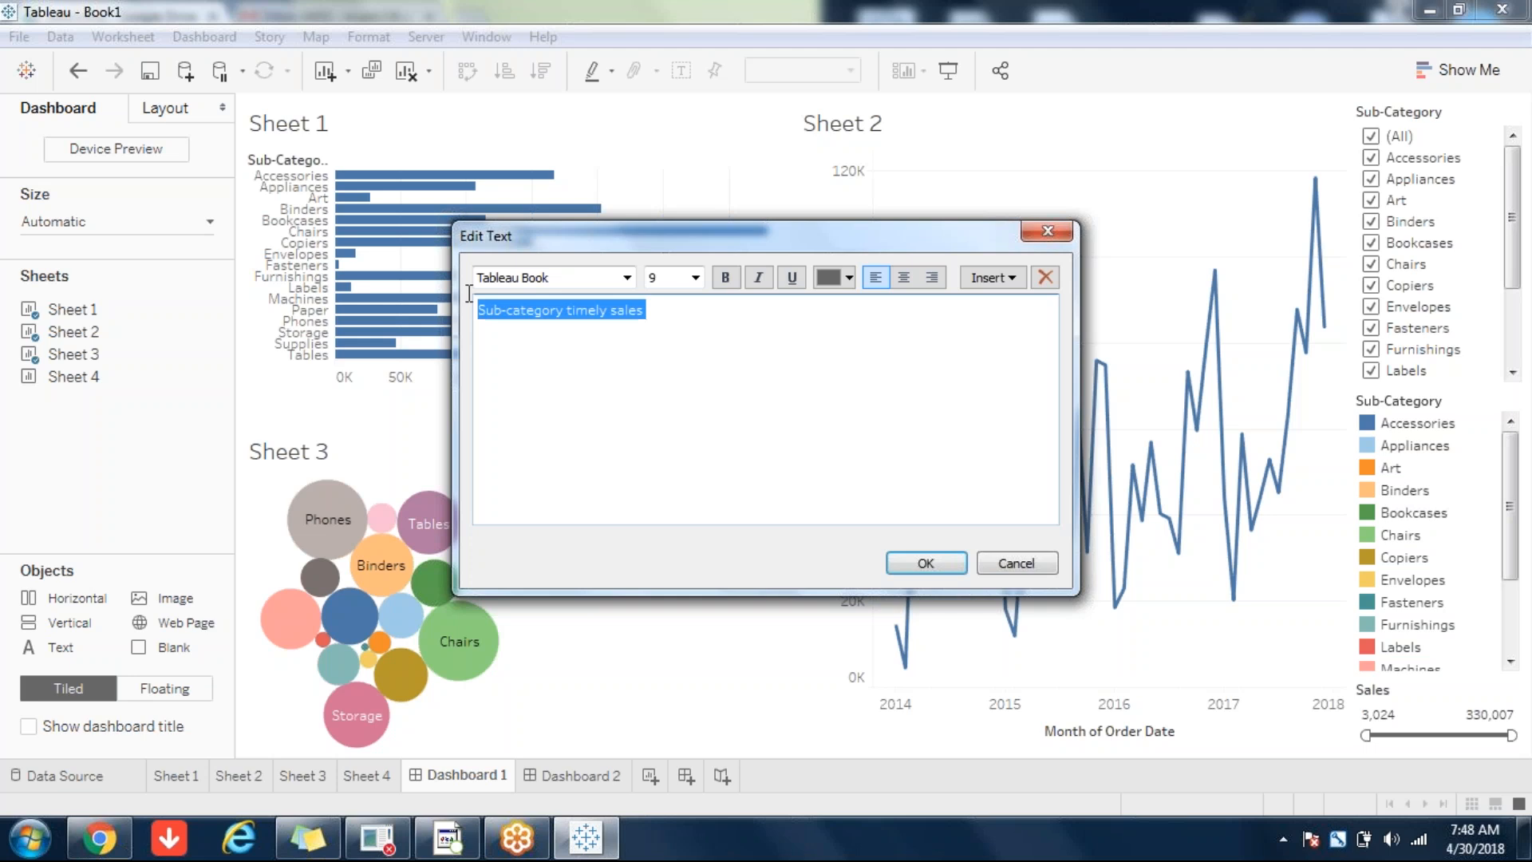
click(692, 278)
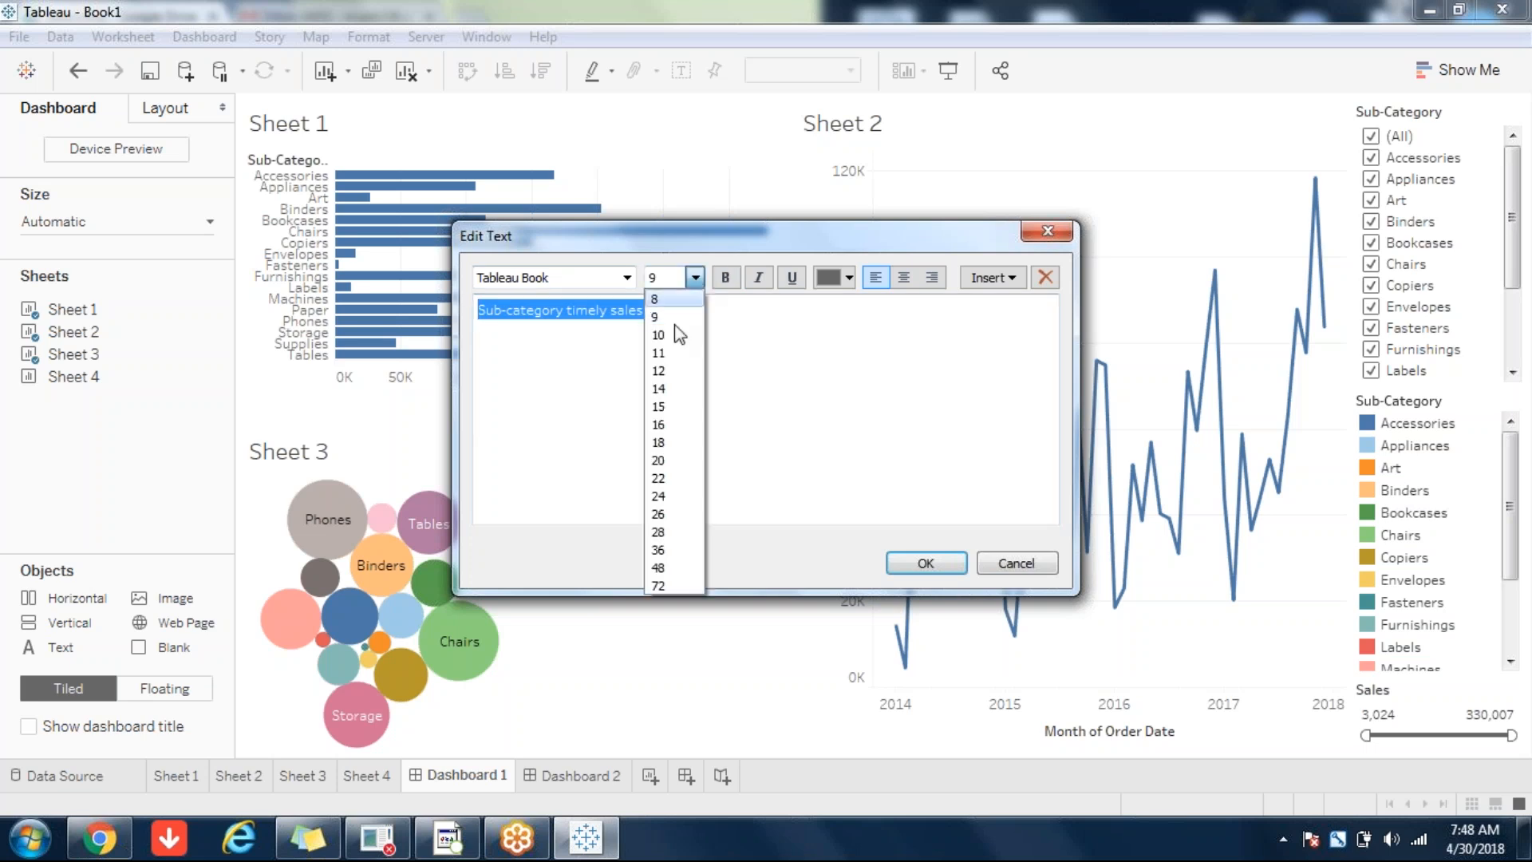
click(667, 390)
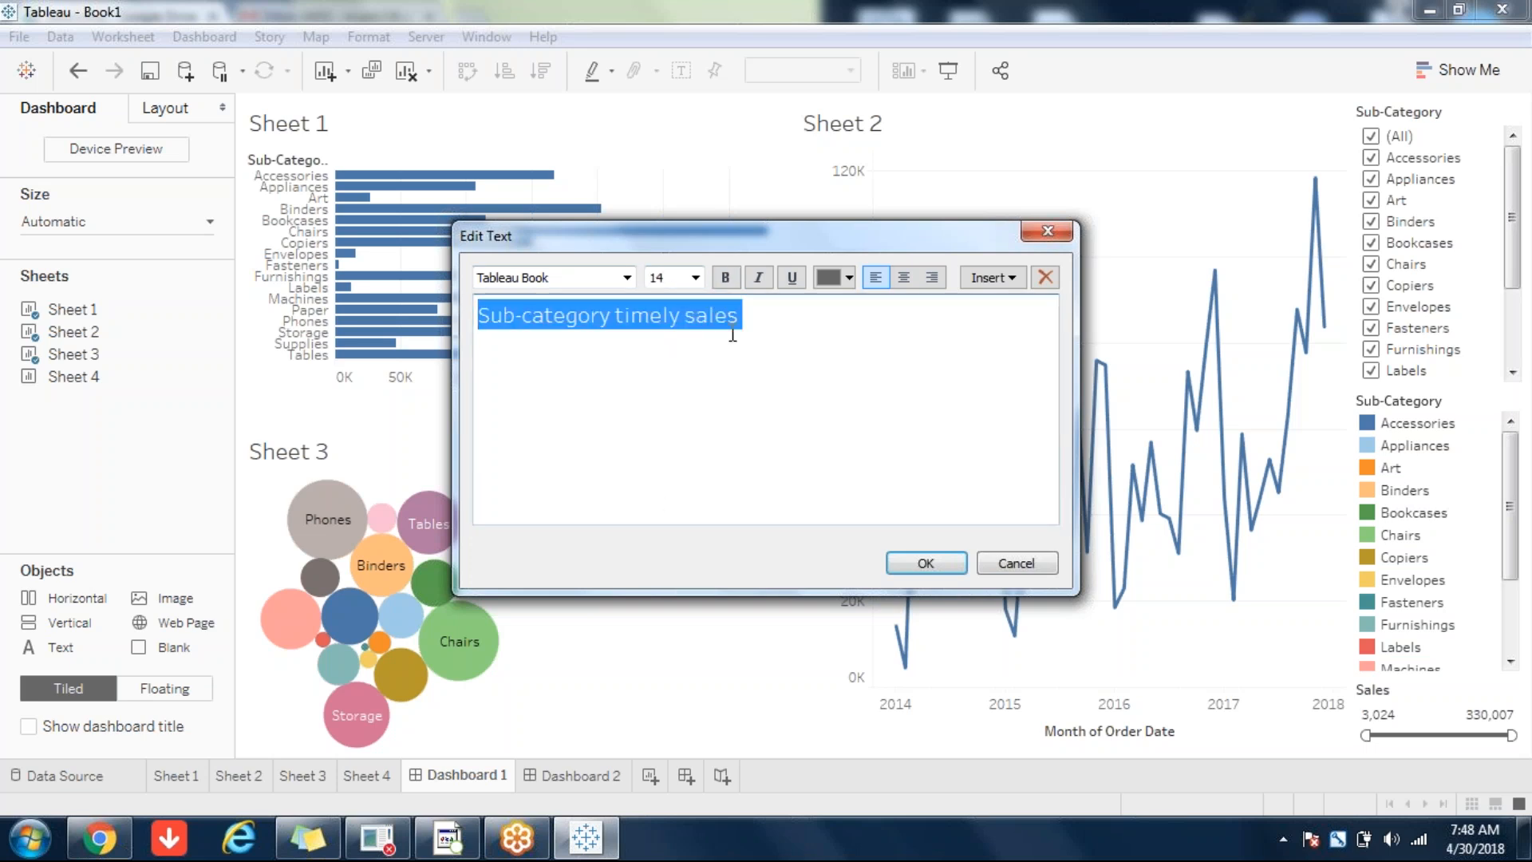
click(755, 279)
click(791, 278)
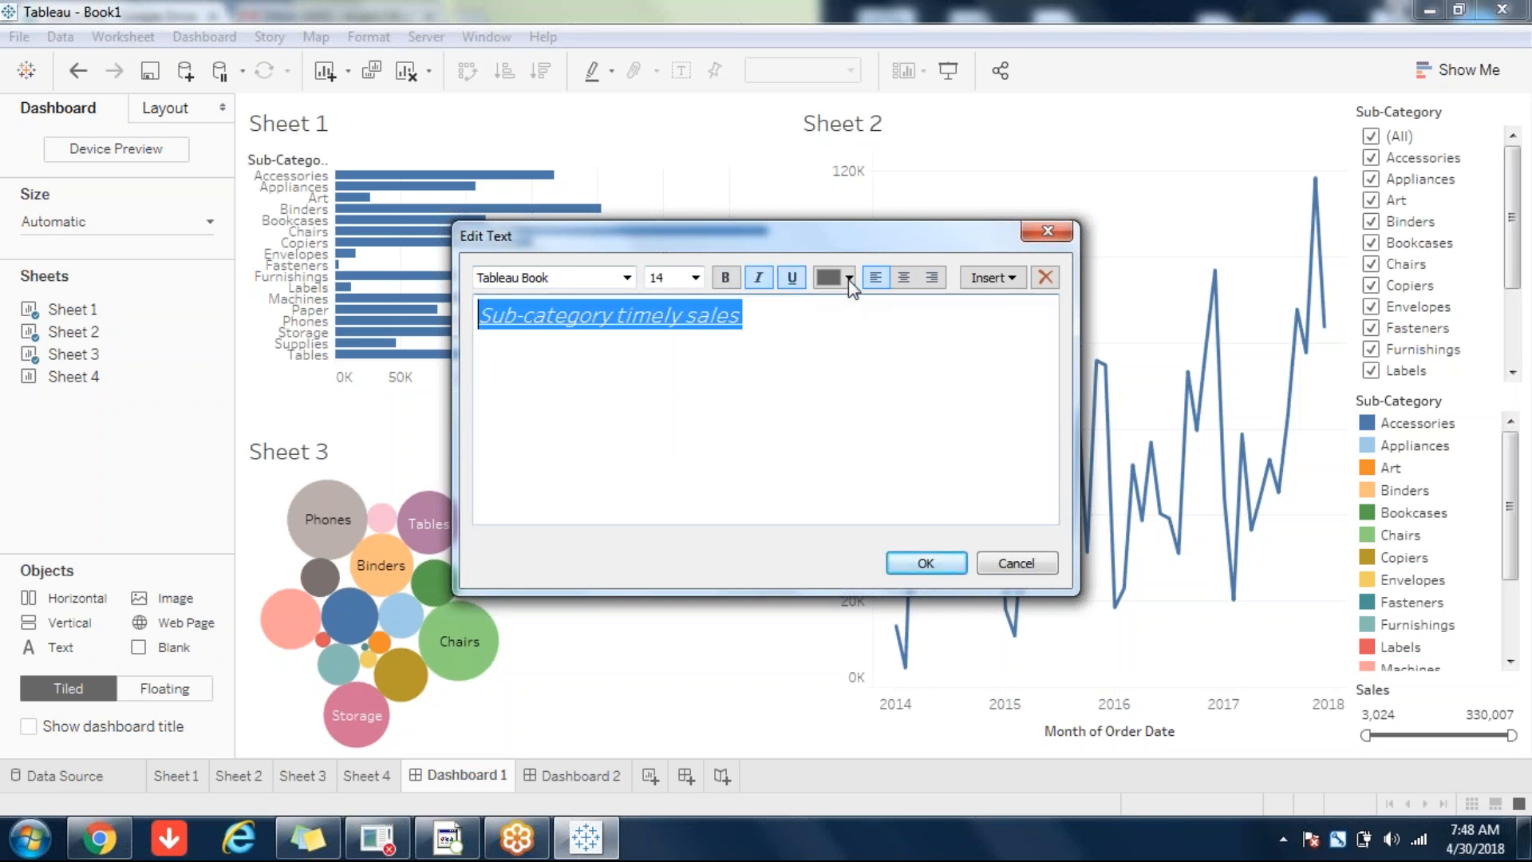
click(850, 279)
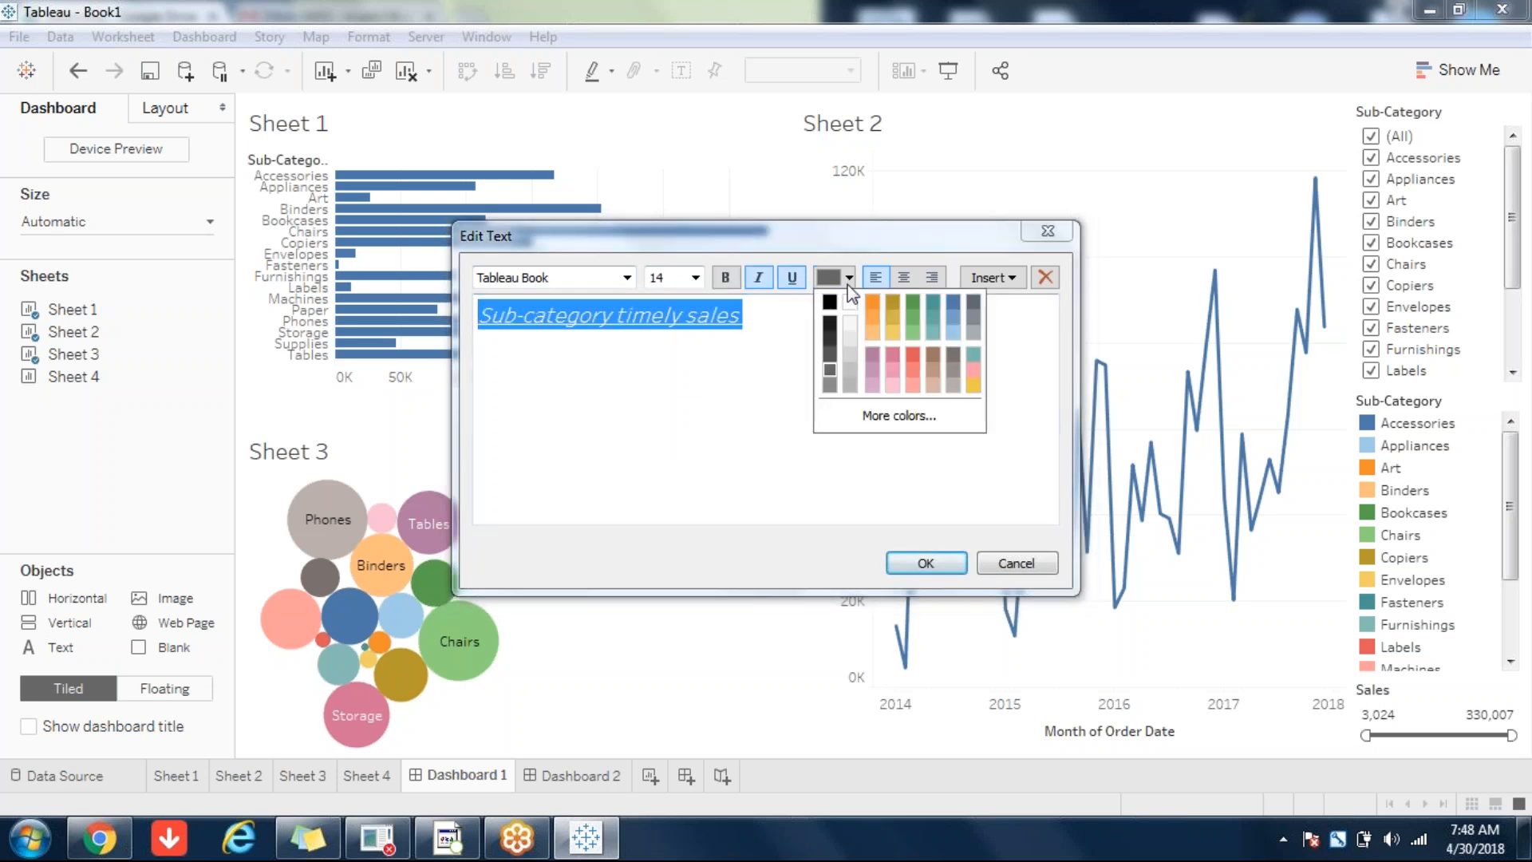
click(917, 297)
click(922, 564)
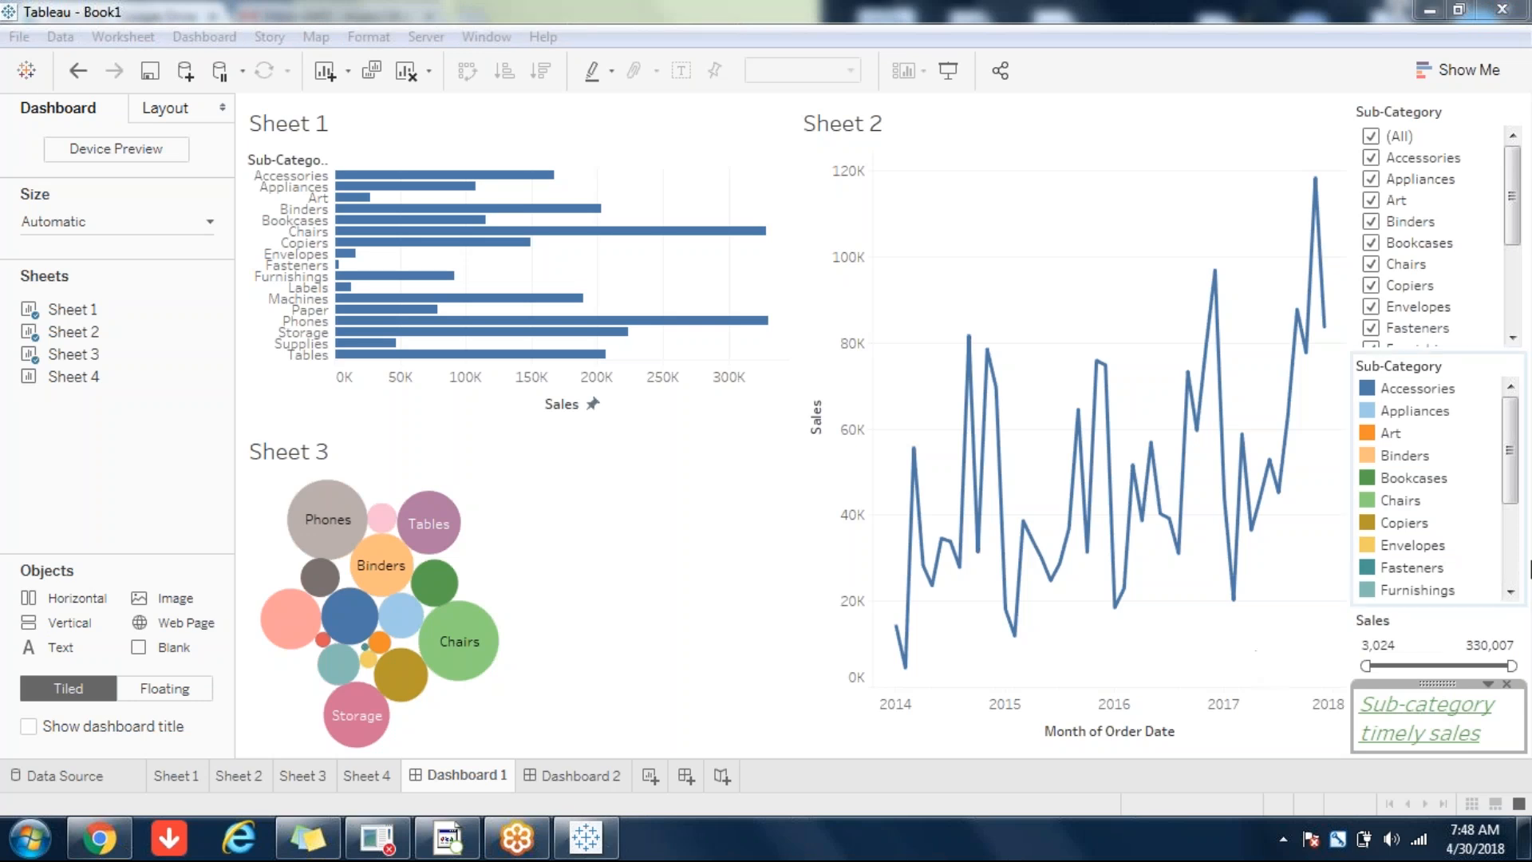
click(1429, 622)
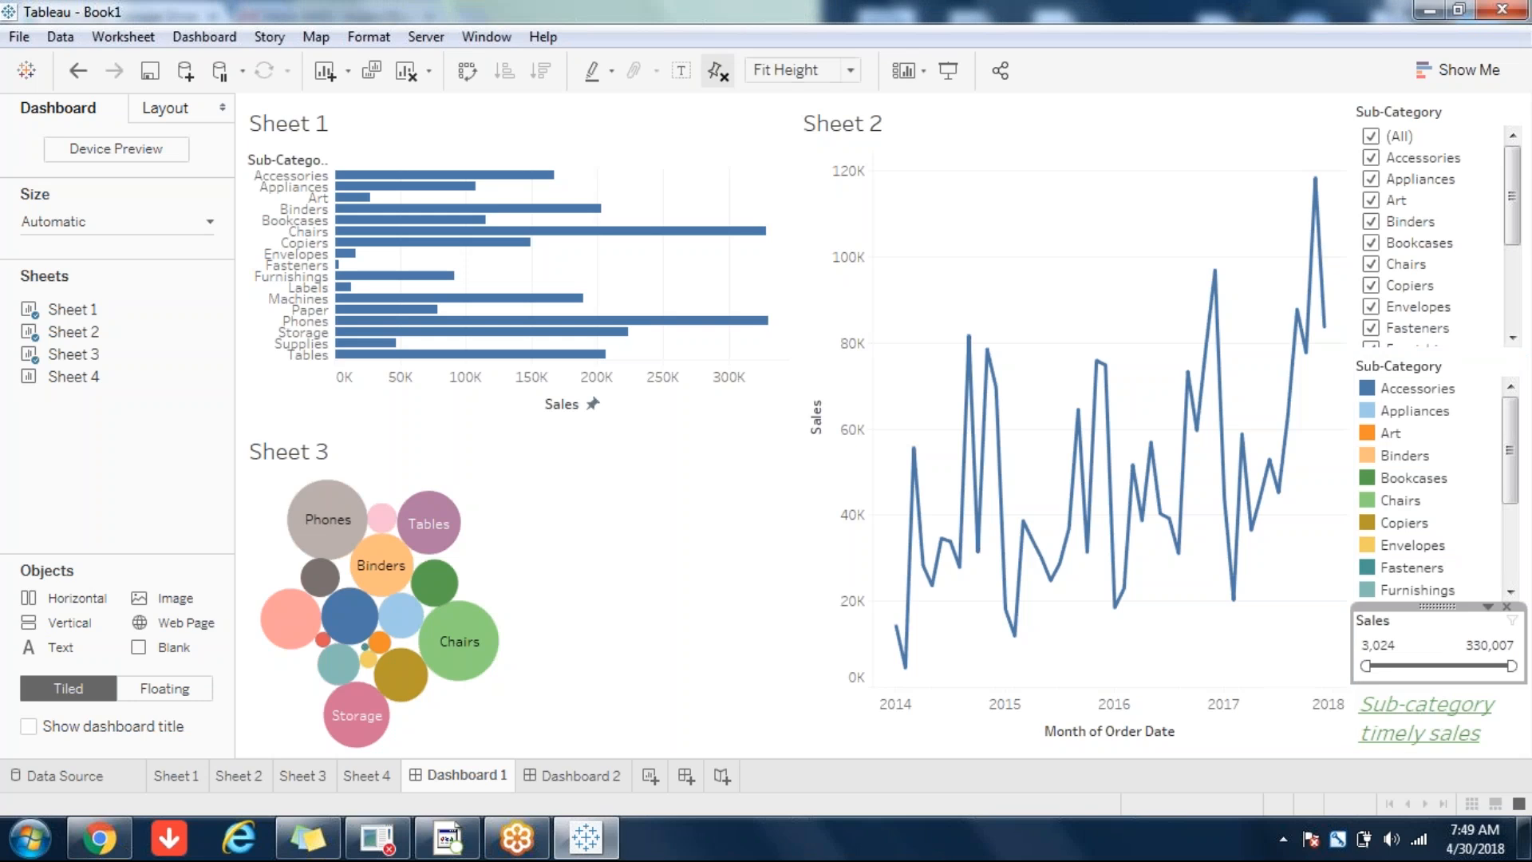
click(1510, 740)
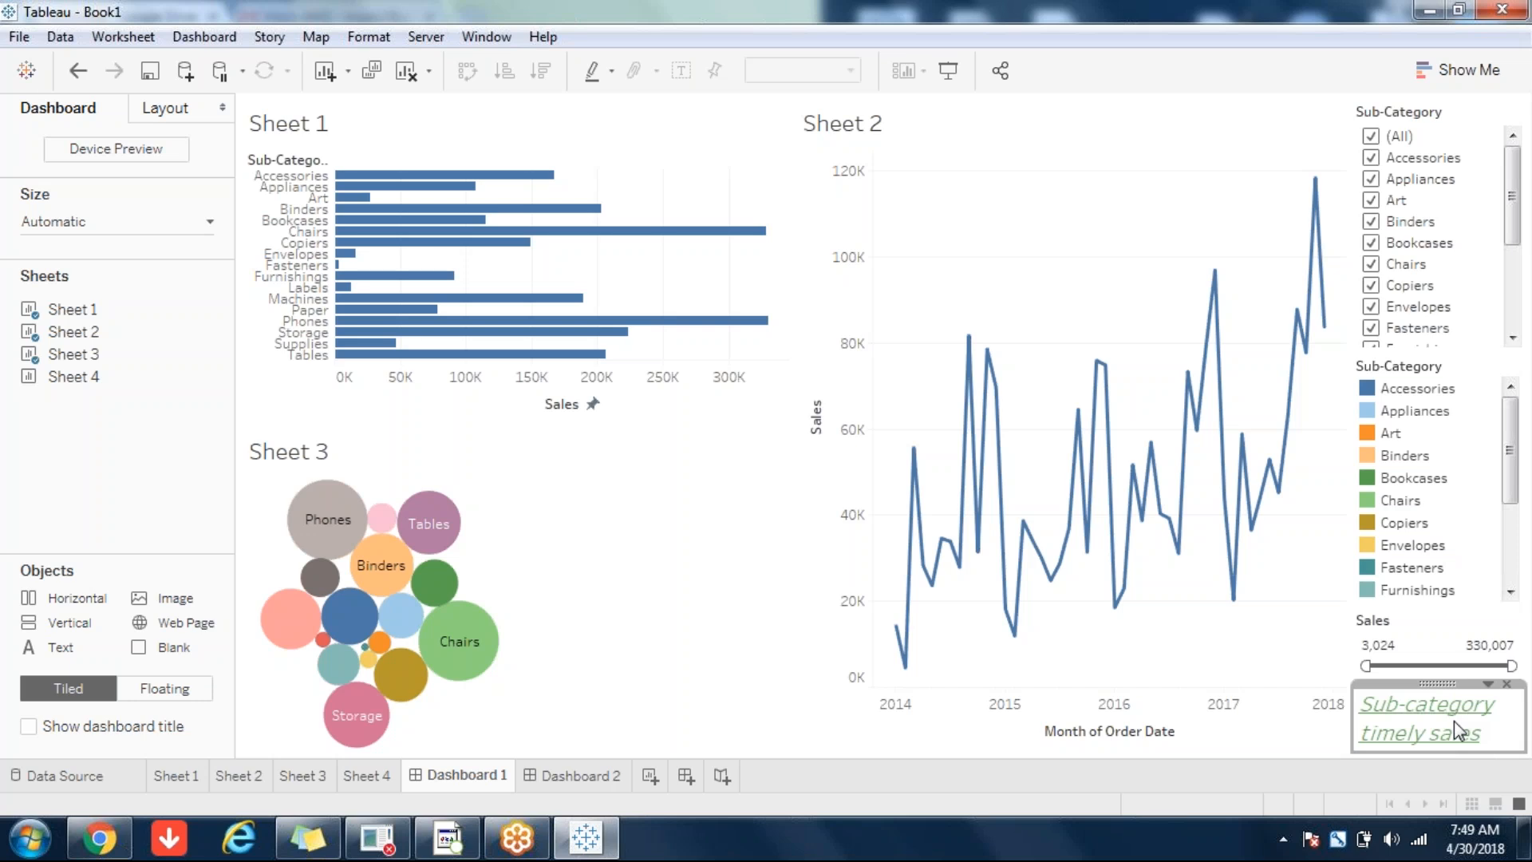
- Make the "Sub-category timely sales" text object floating, move it beside the Sheet 1 title and widen it to reach the Sheet 2 title
click(1487, 686)
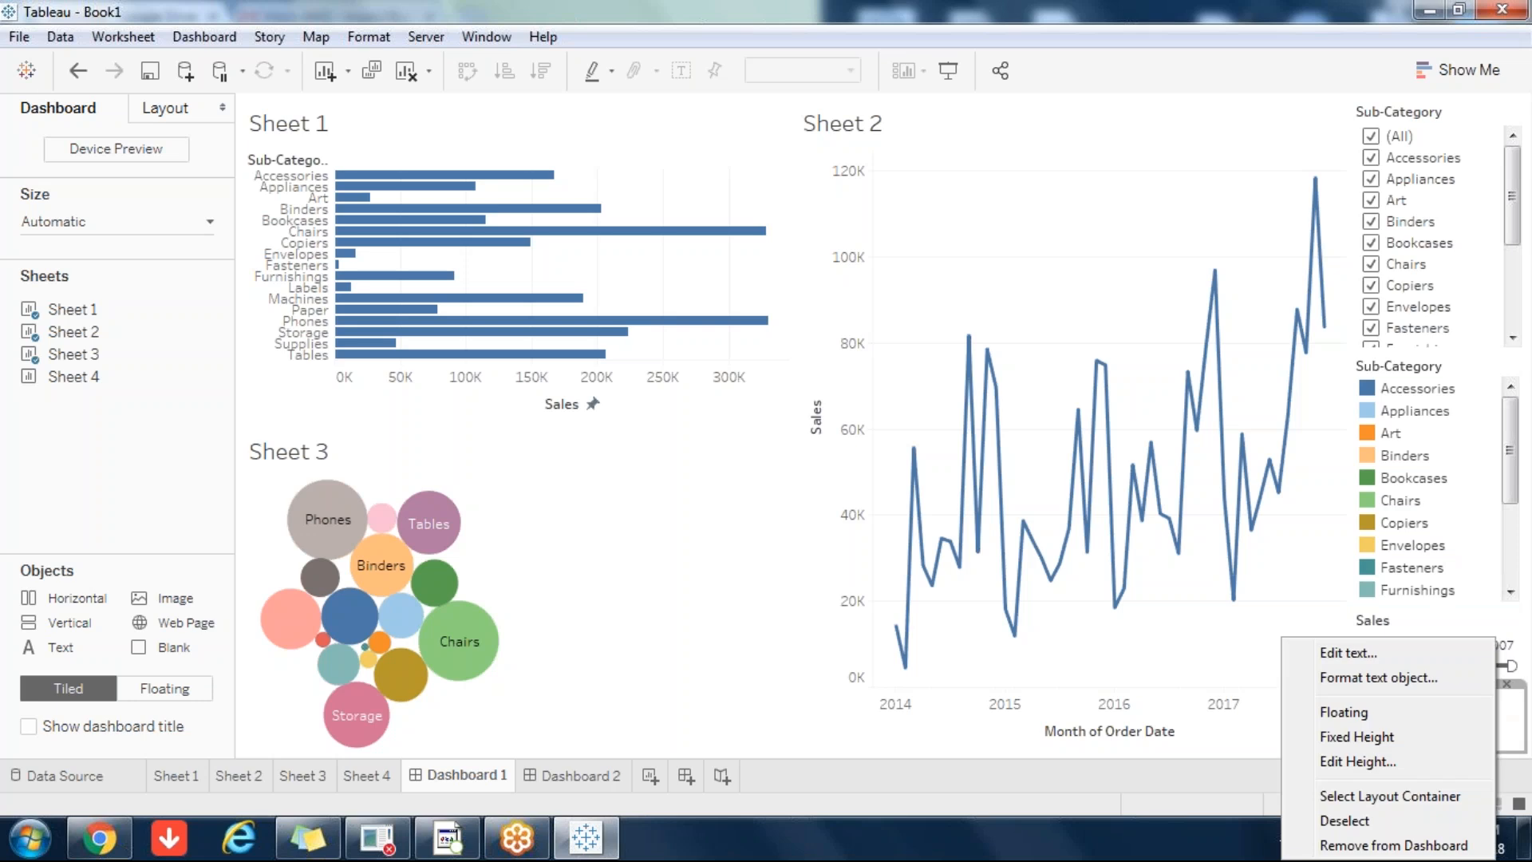
click(1319, 718)
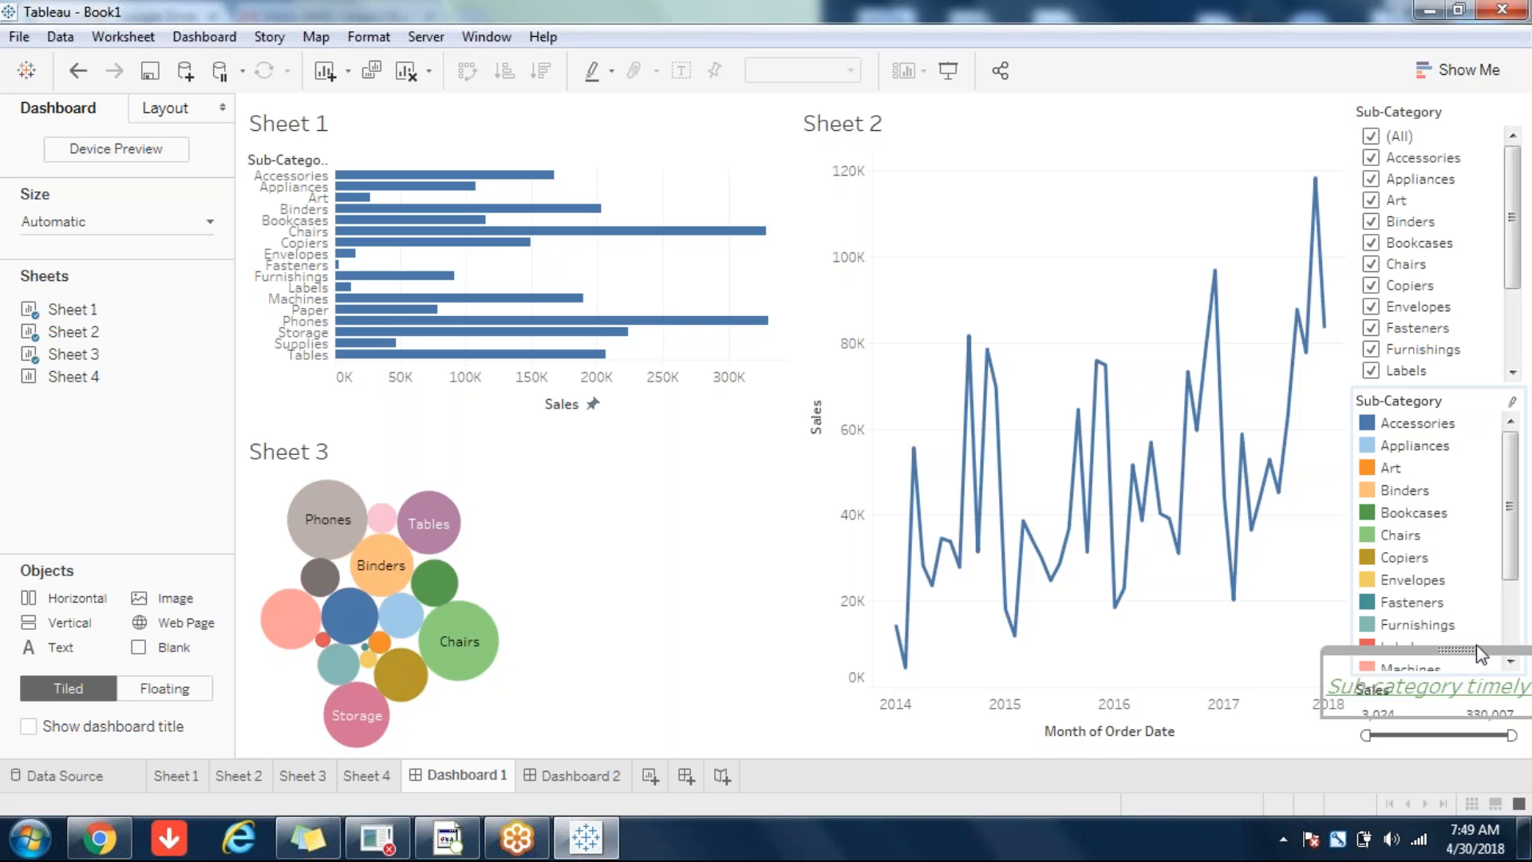
drag(1459, 649, 590, 103)
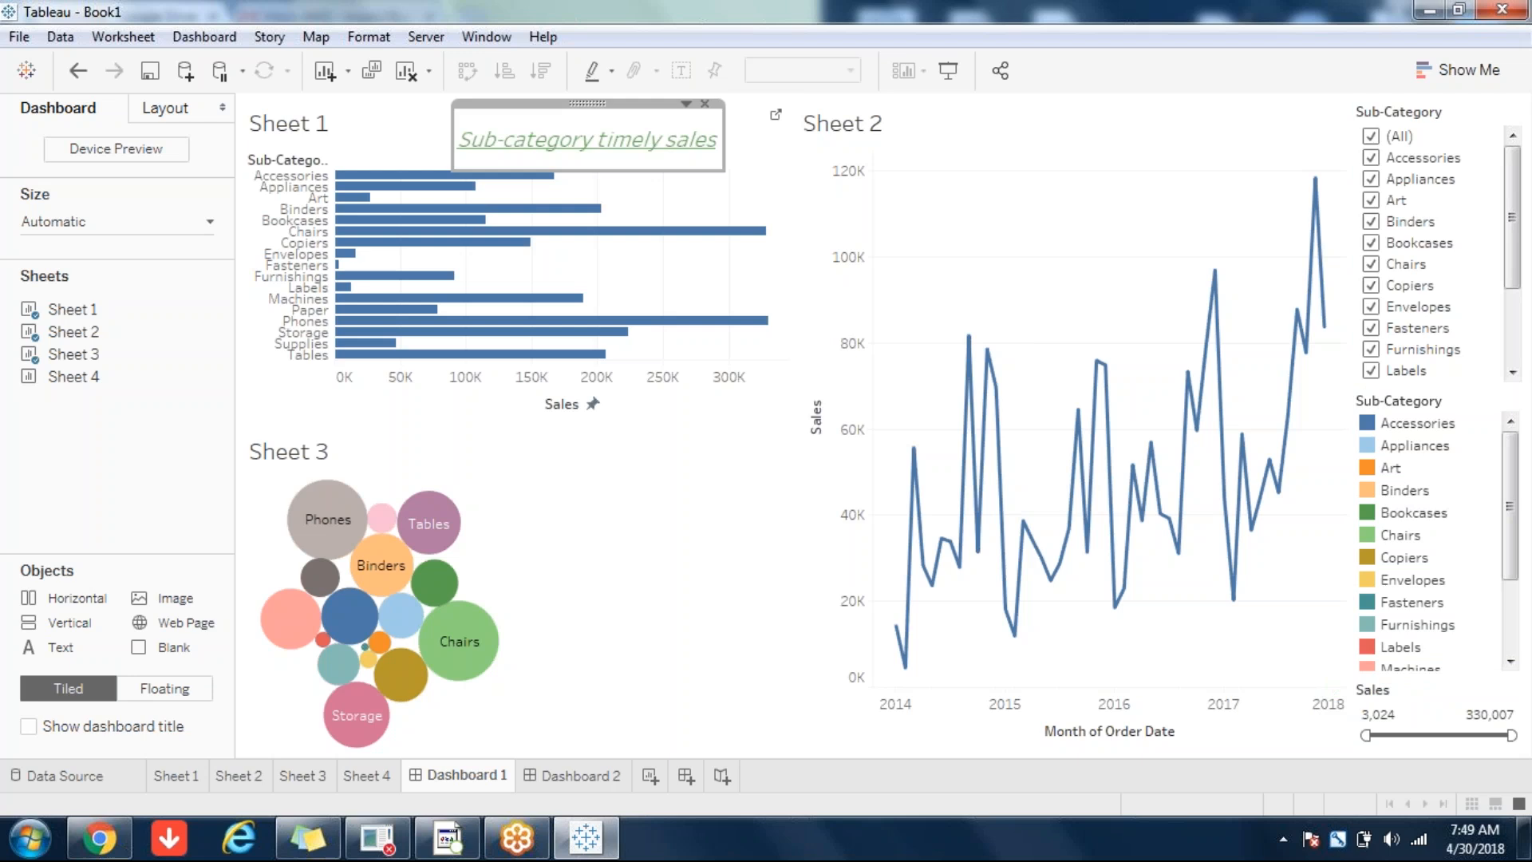
drag(724, 169, 852, 181)
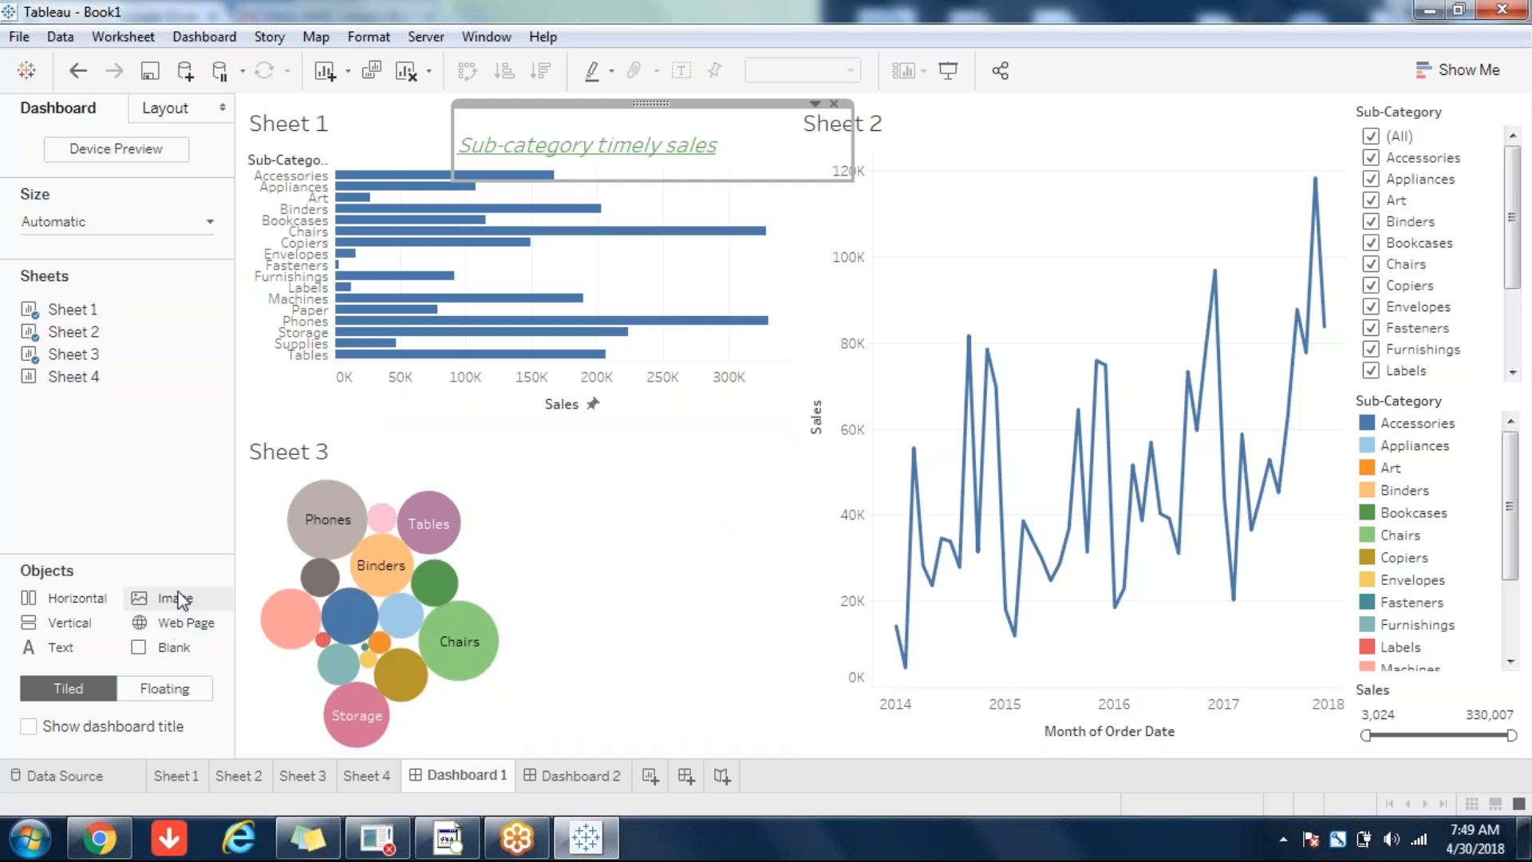
- Add an Image object below the Sheet 2 chart, using the Penguins picture from Sample Pictures picked from a tiled file view
drag(178, 598, 766, 562)
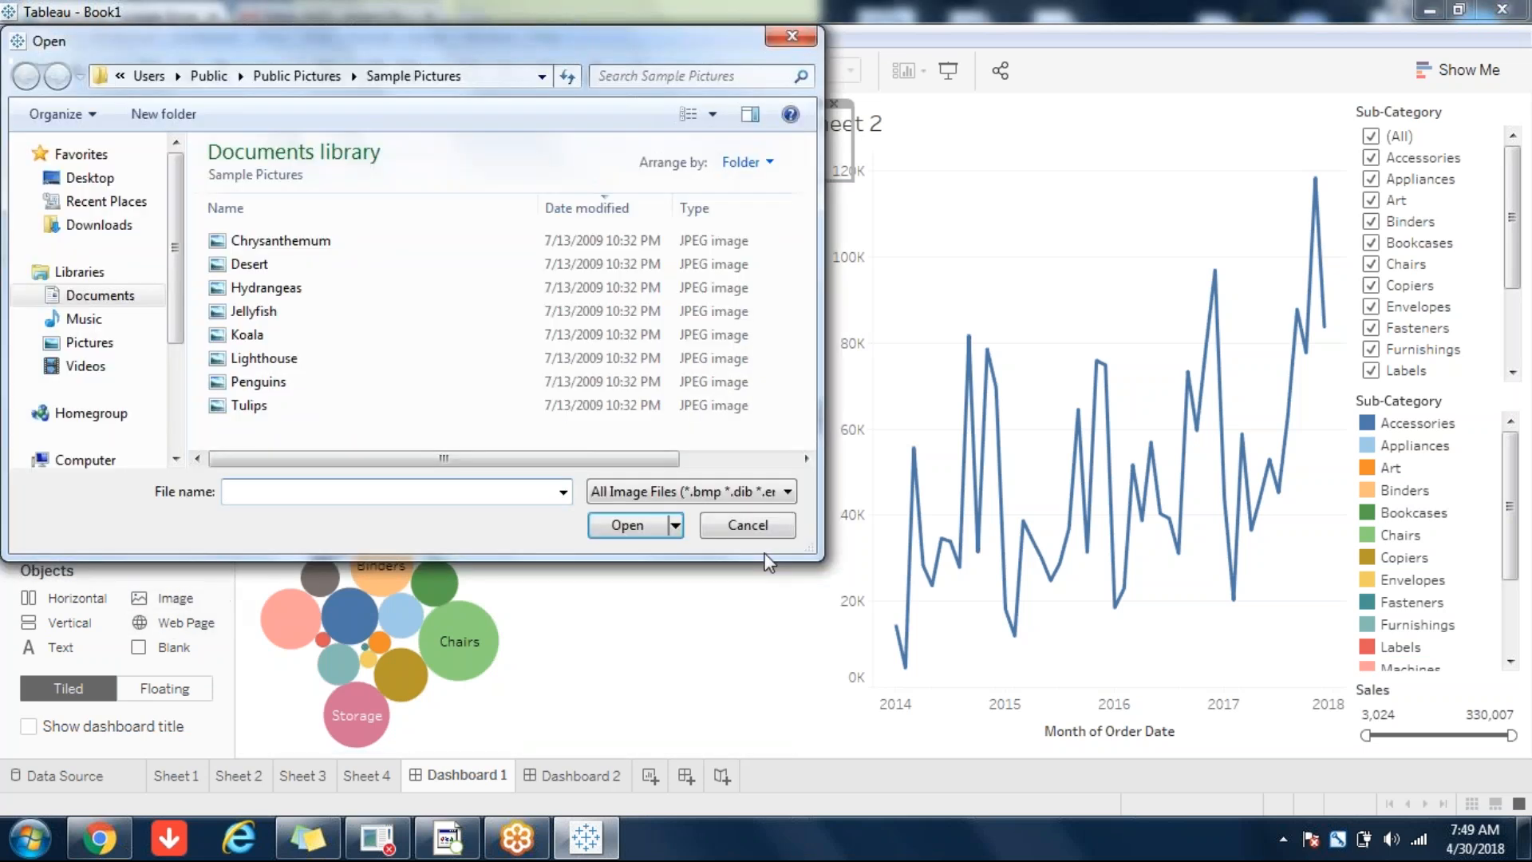
click(710, 126)
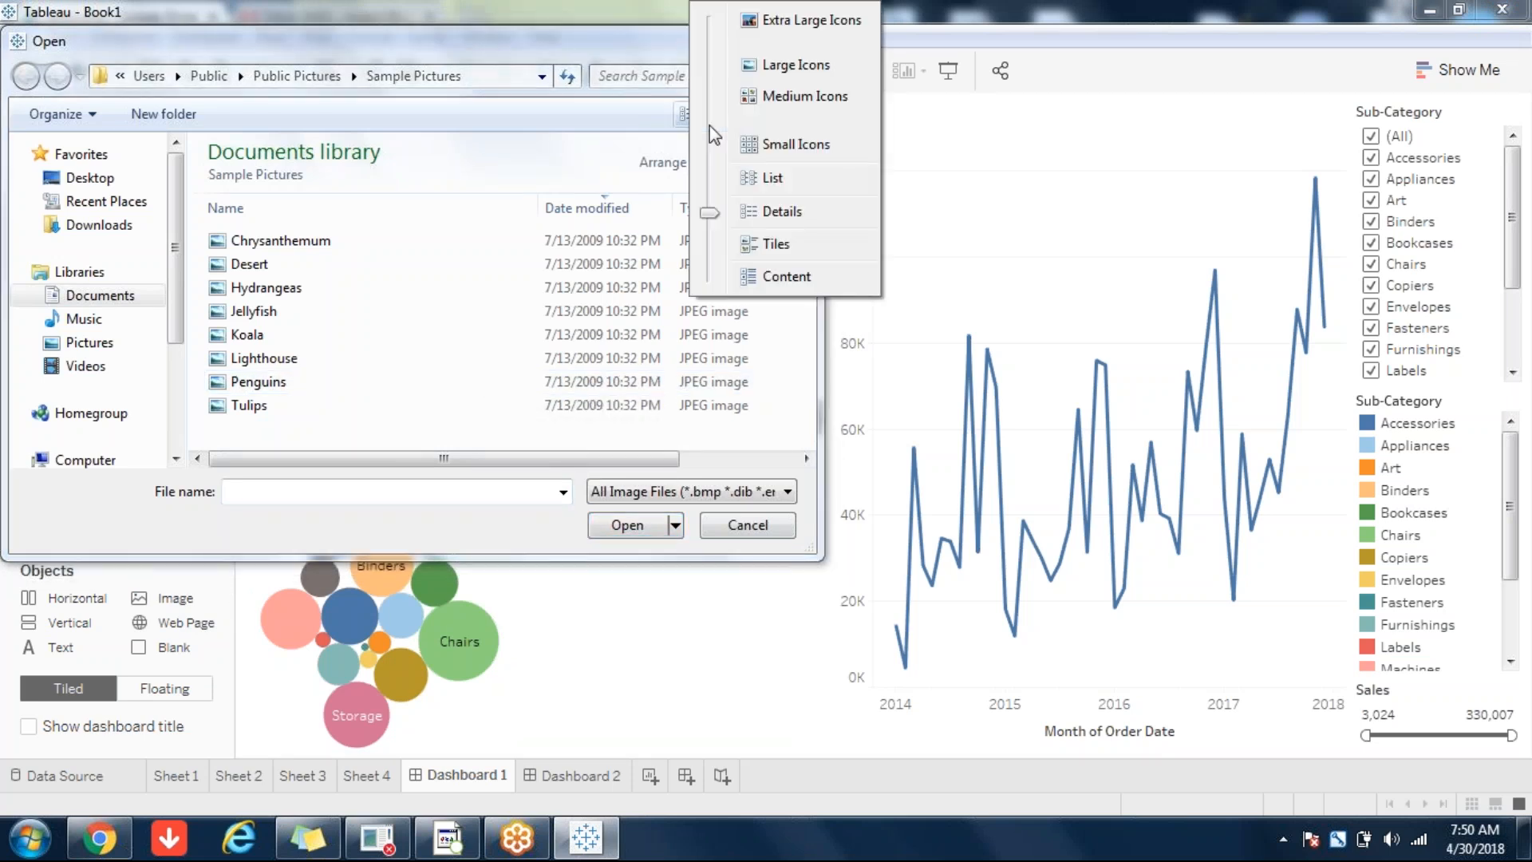
click(776, 244)
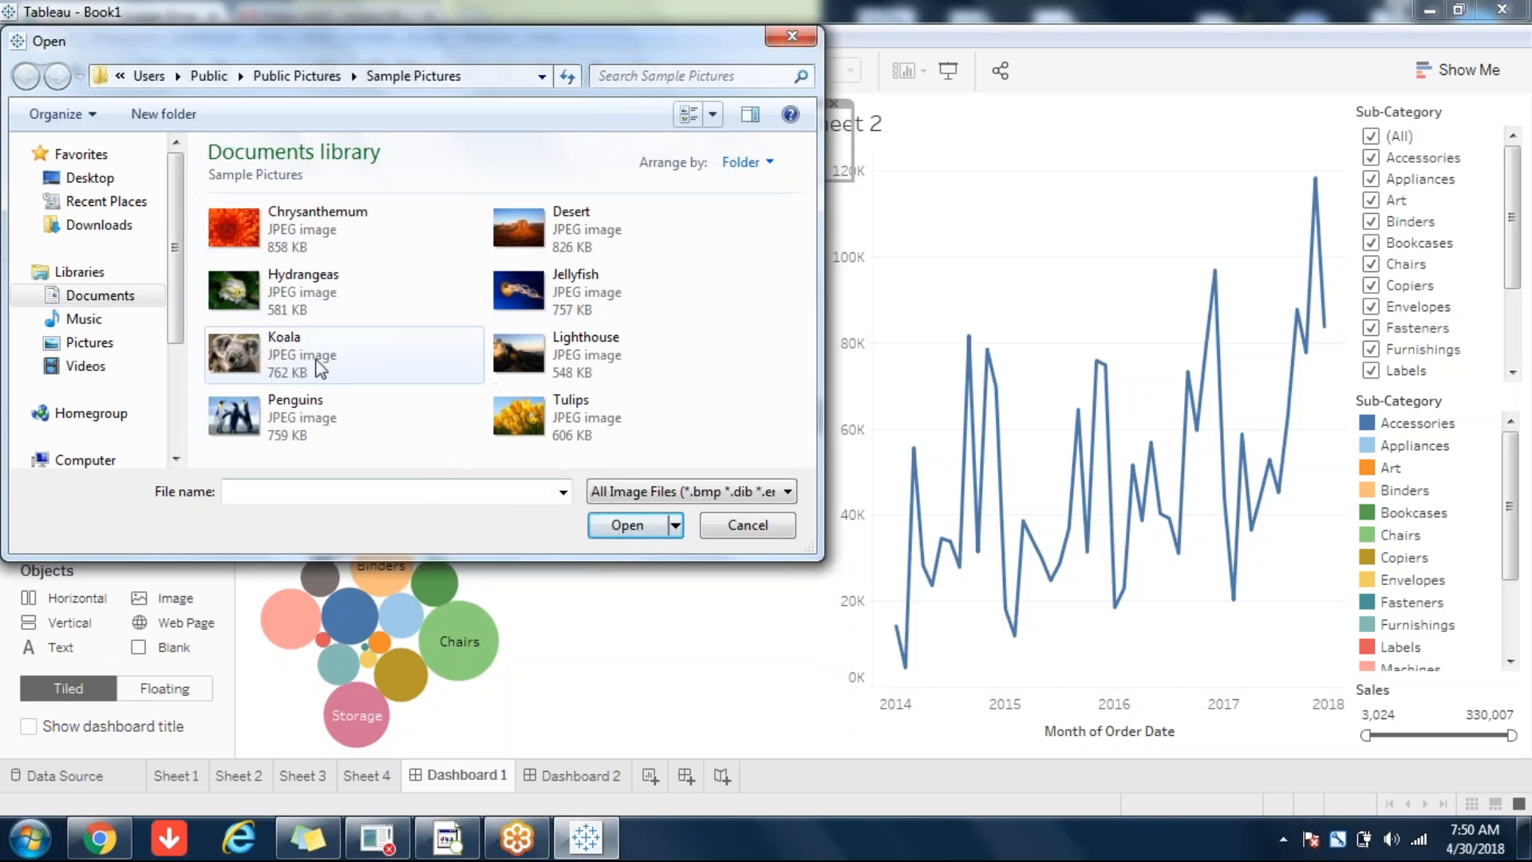
double_click(339, 399)
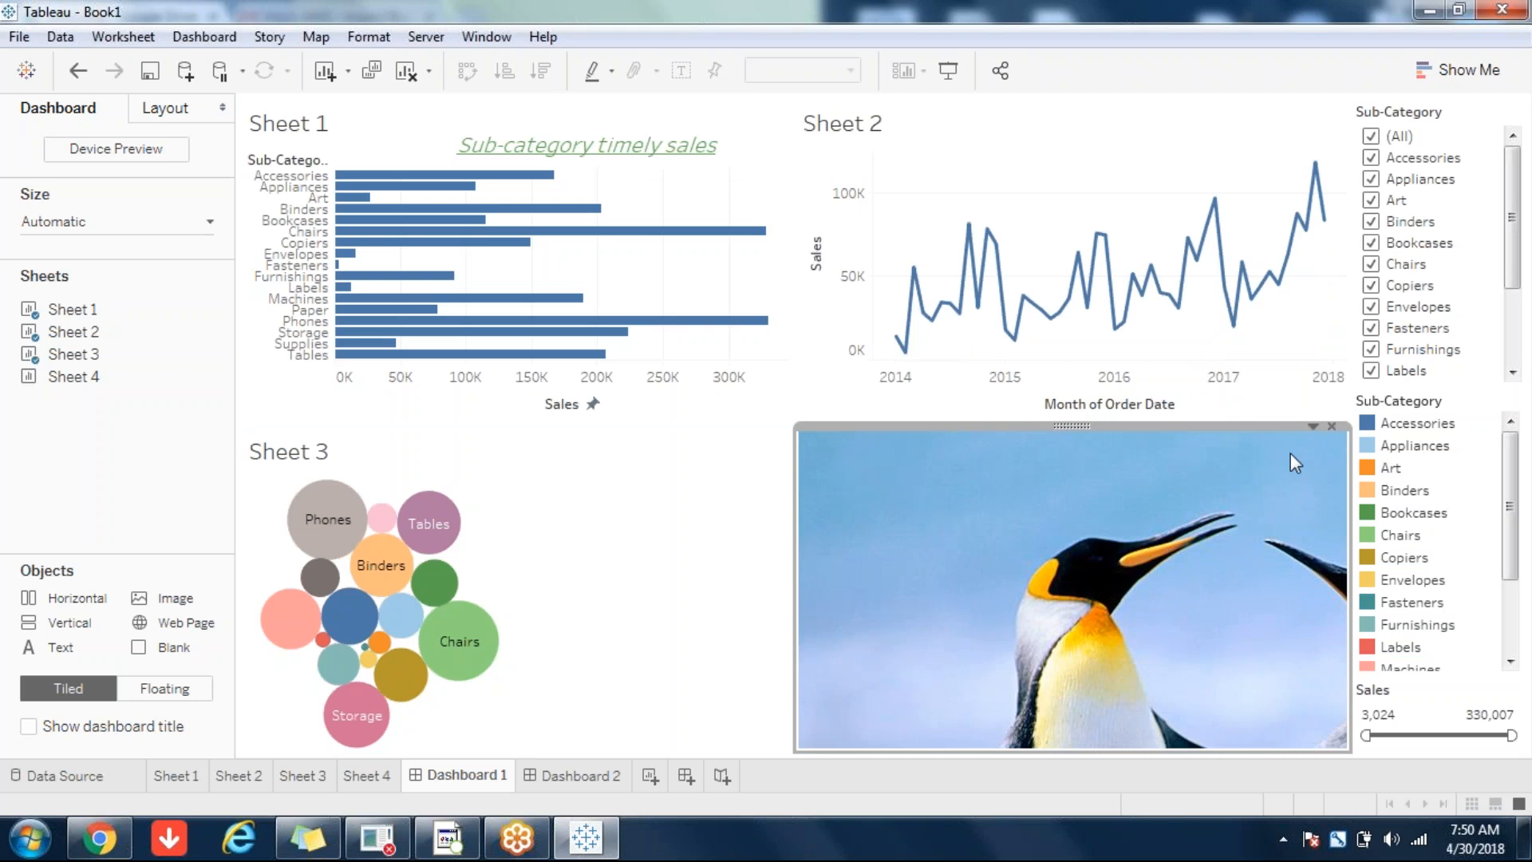
- Make the penguin image floating, move it over the Sheet 1 and Sheet 2 charts, and try smaller and larger frame sizes
click(1313, 425)
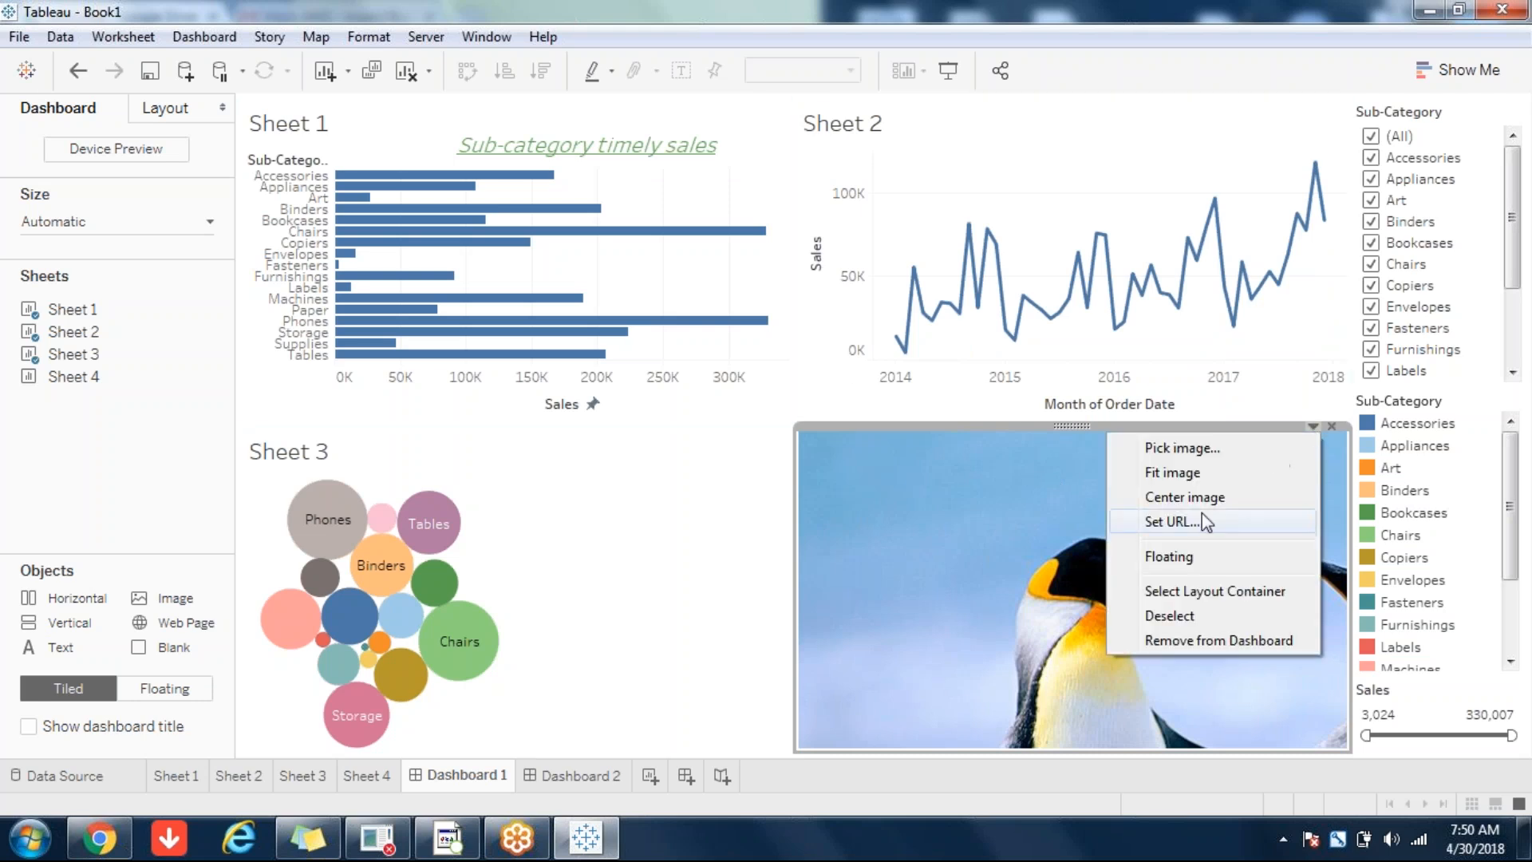
click(1183, 556)
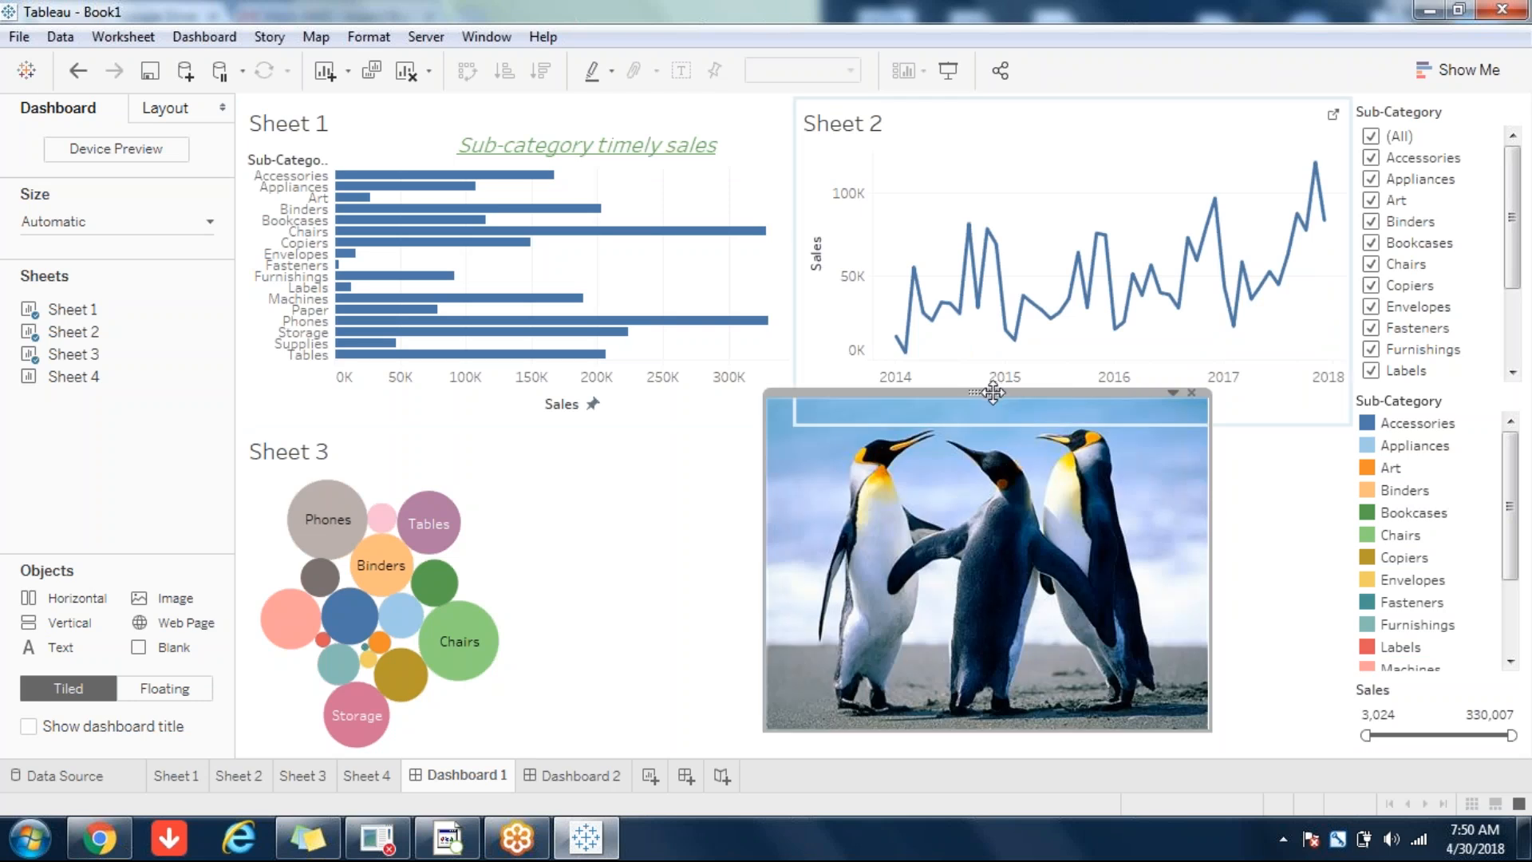
drag(992, 391, 734, 176)
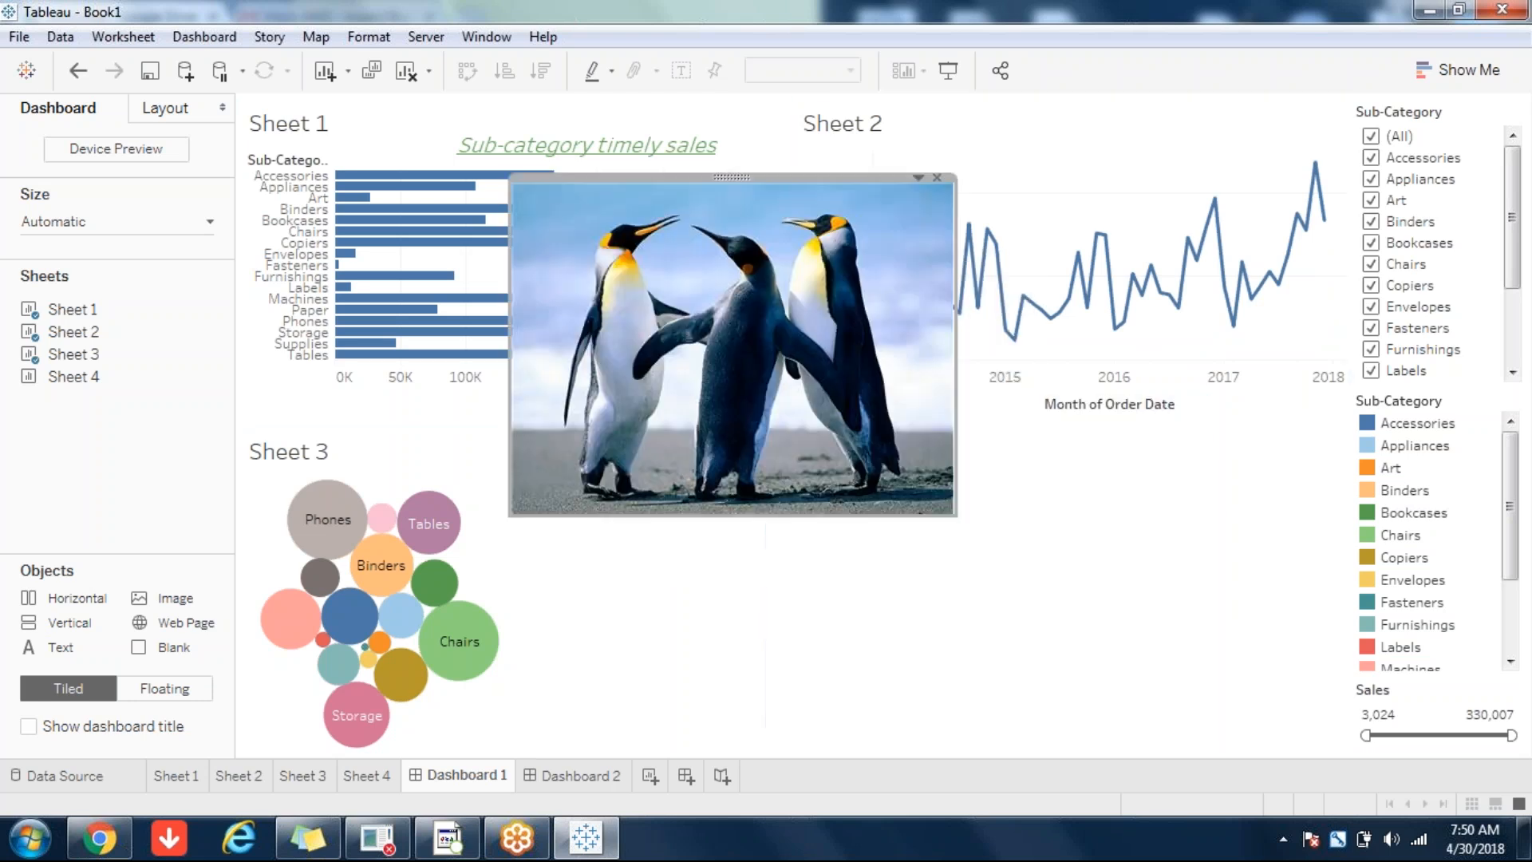
click(959, 517)
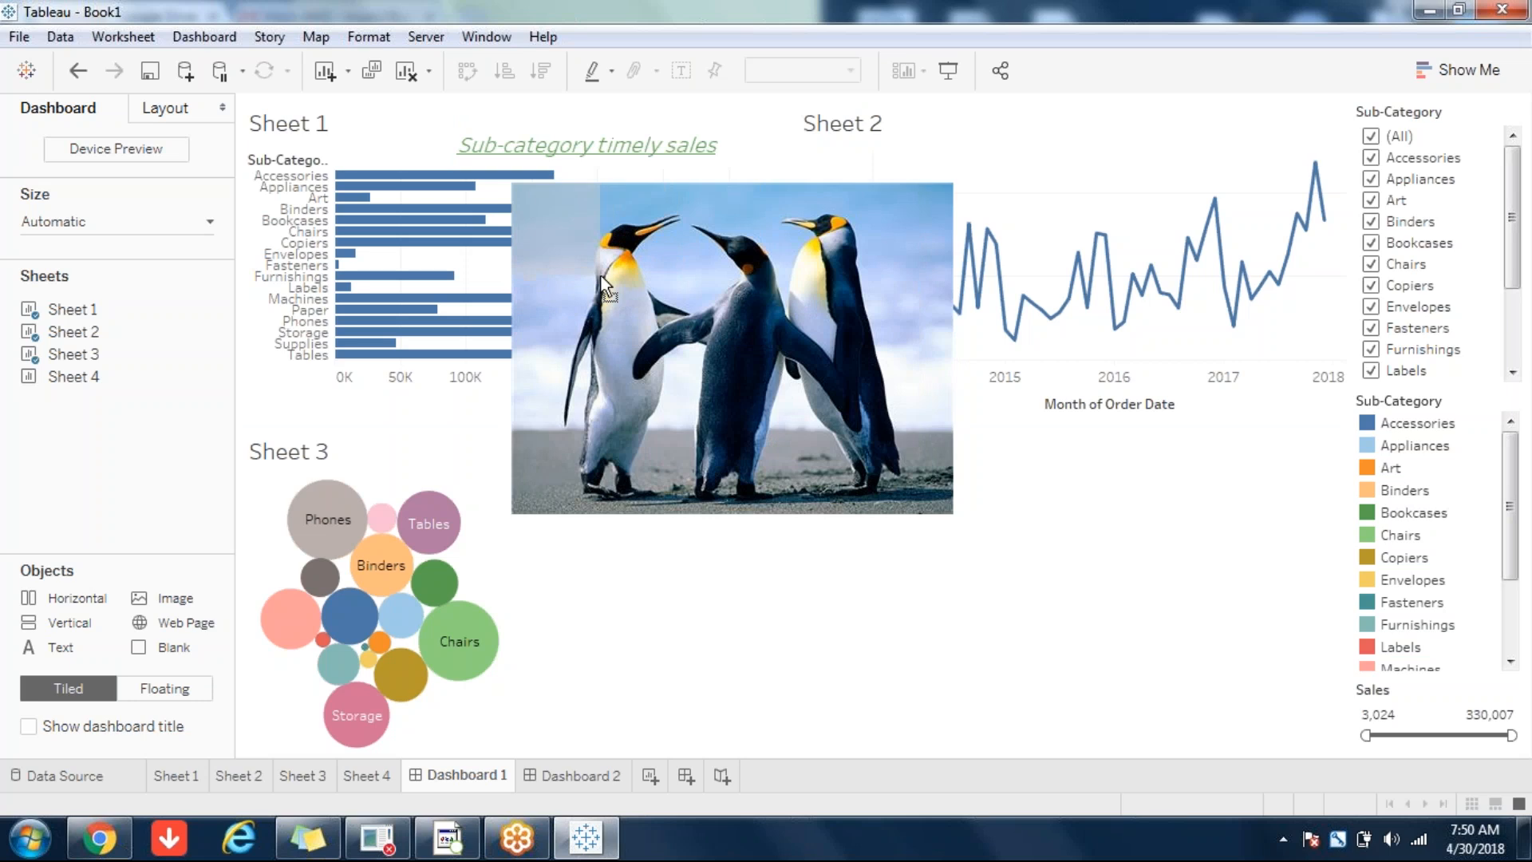
drag(600, 276, 602, 277)
drag(544, 178, 680, 301)
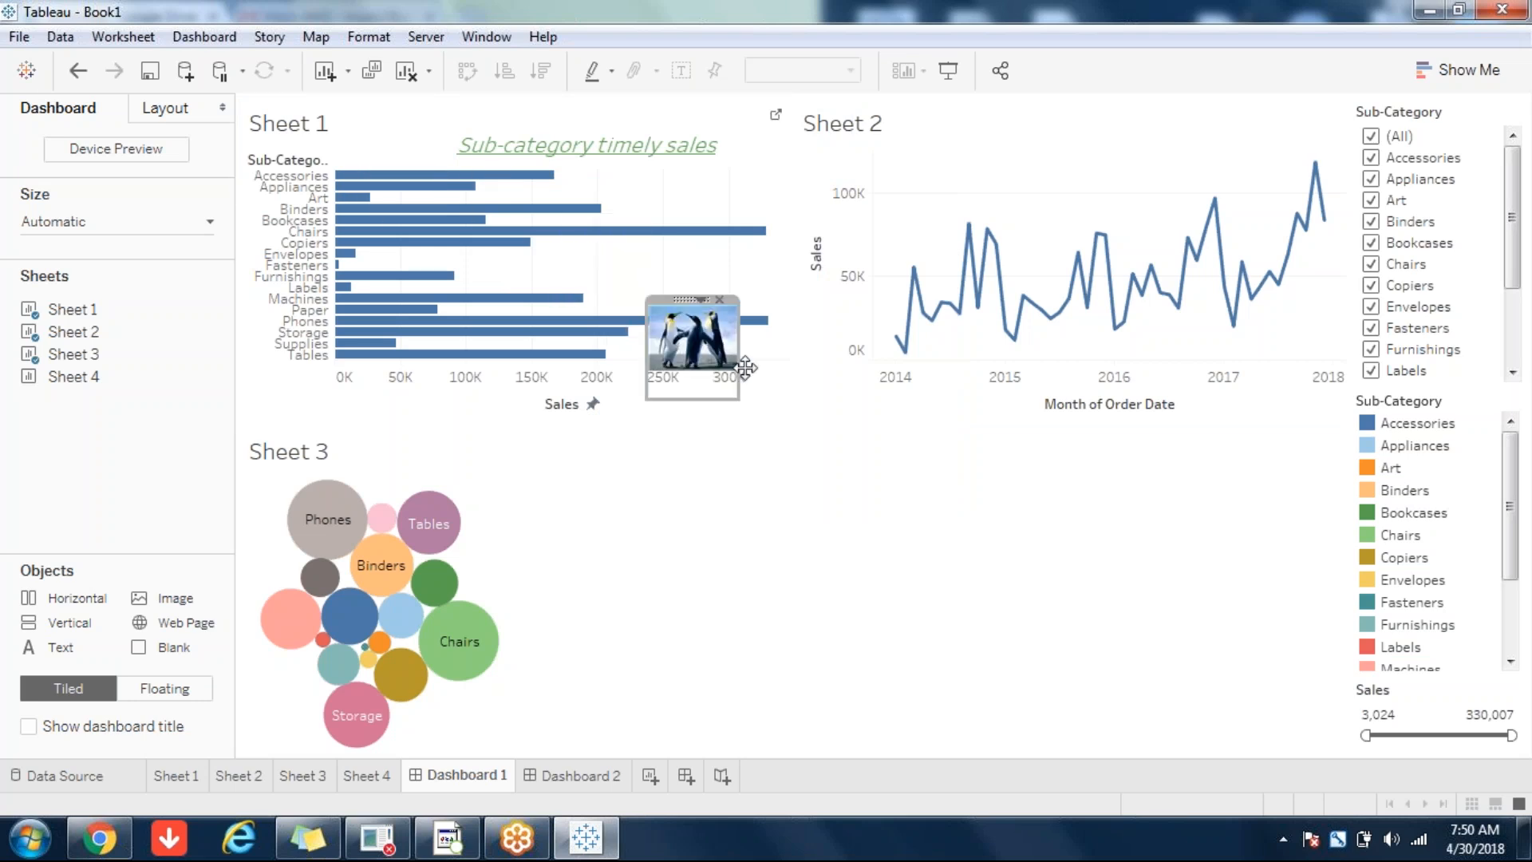
drag(734, 399, 995, 596)
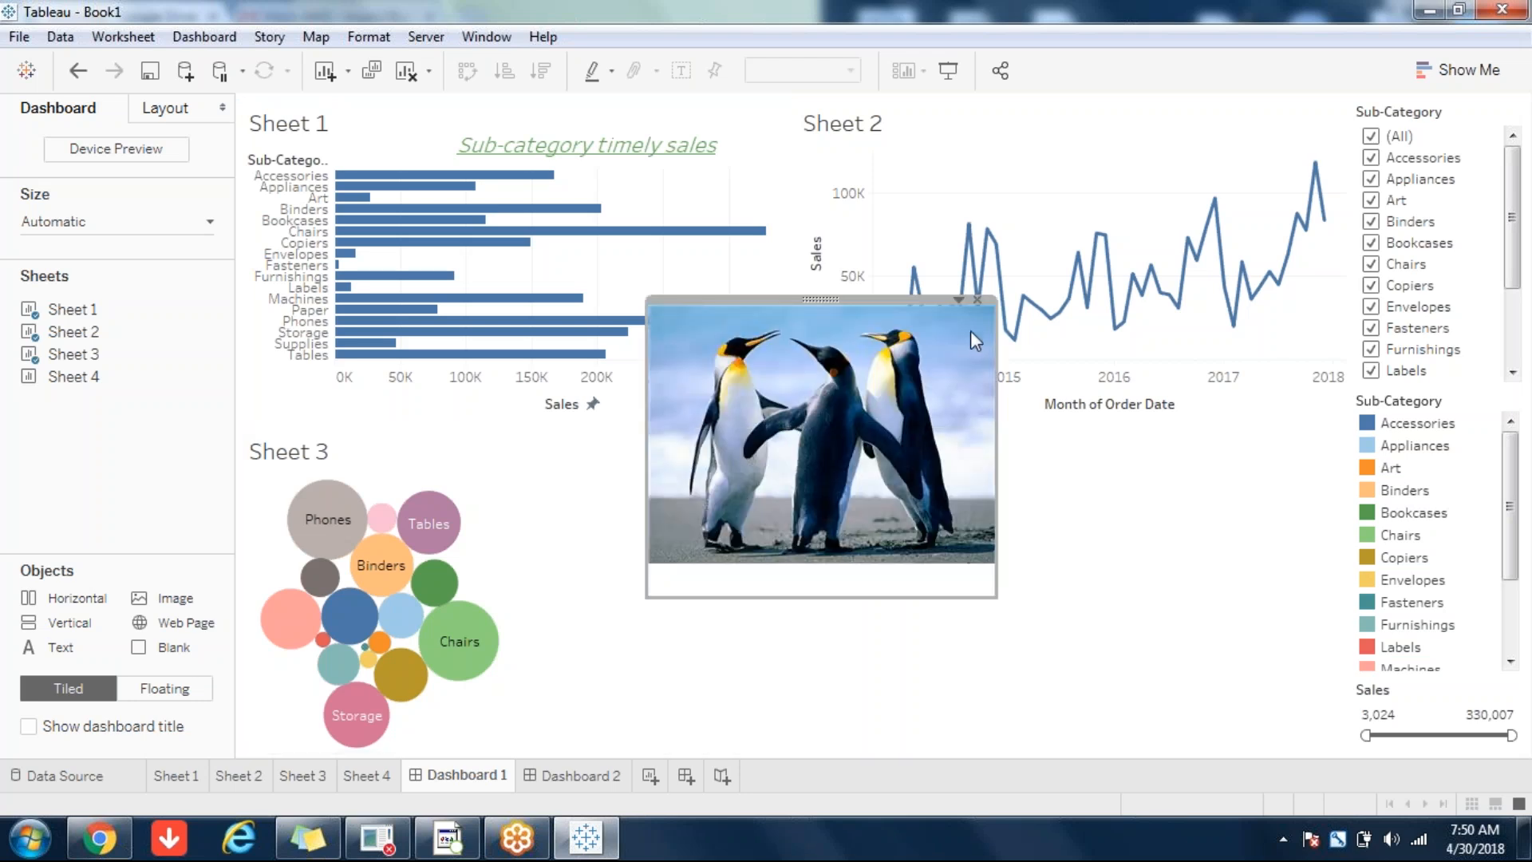
- Open the image's picture selection, cancel it keeping Penguins, and center the image within its frame
click(957, 300)
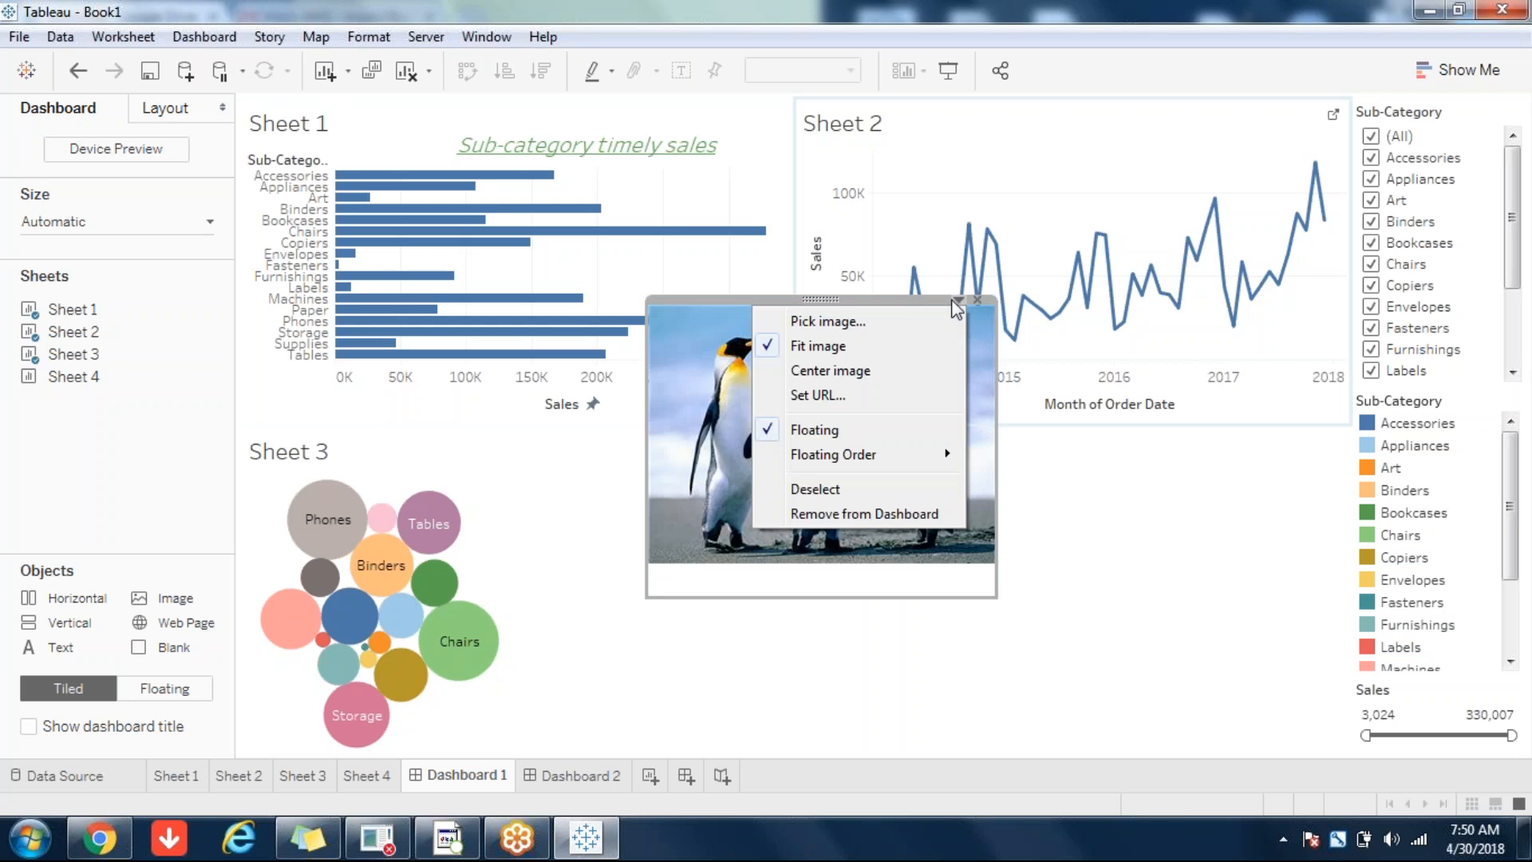
click(864, 319)
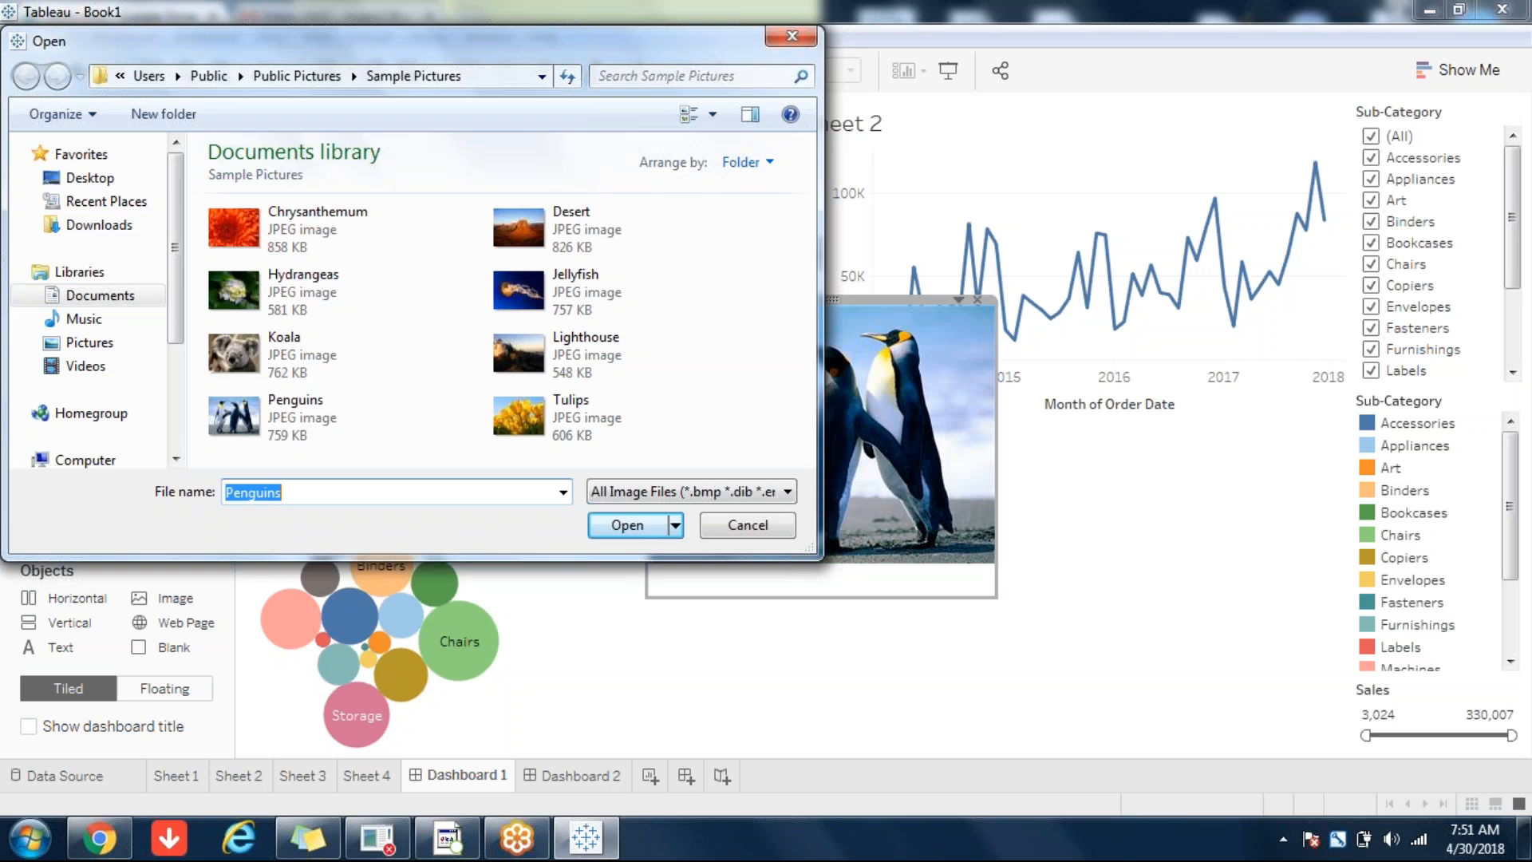
click(748, 527)
click(959, 299)
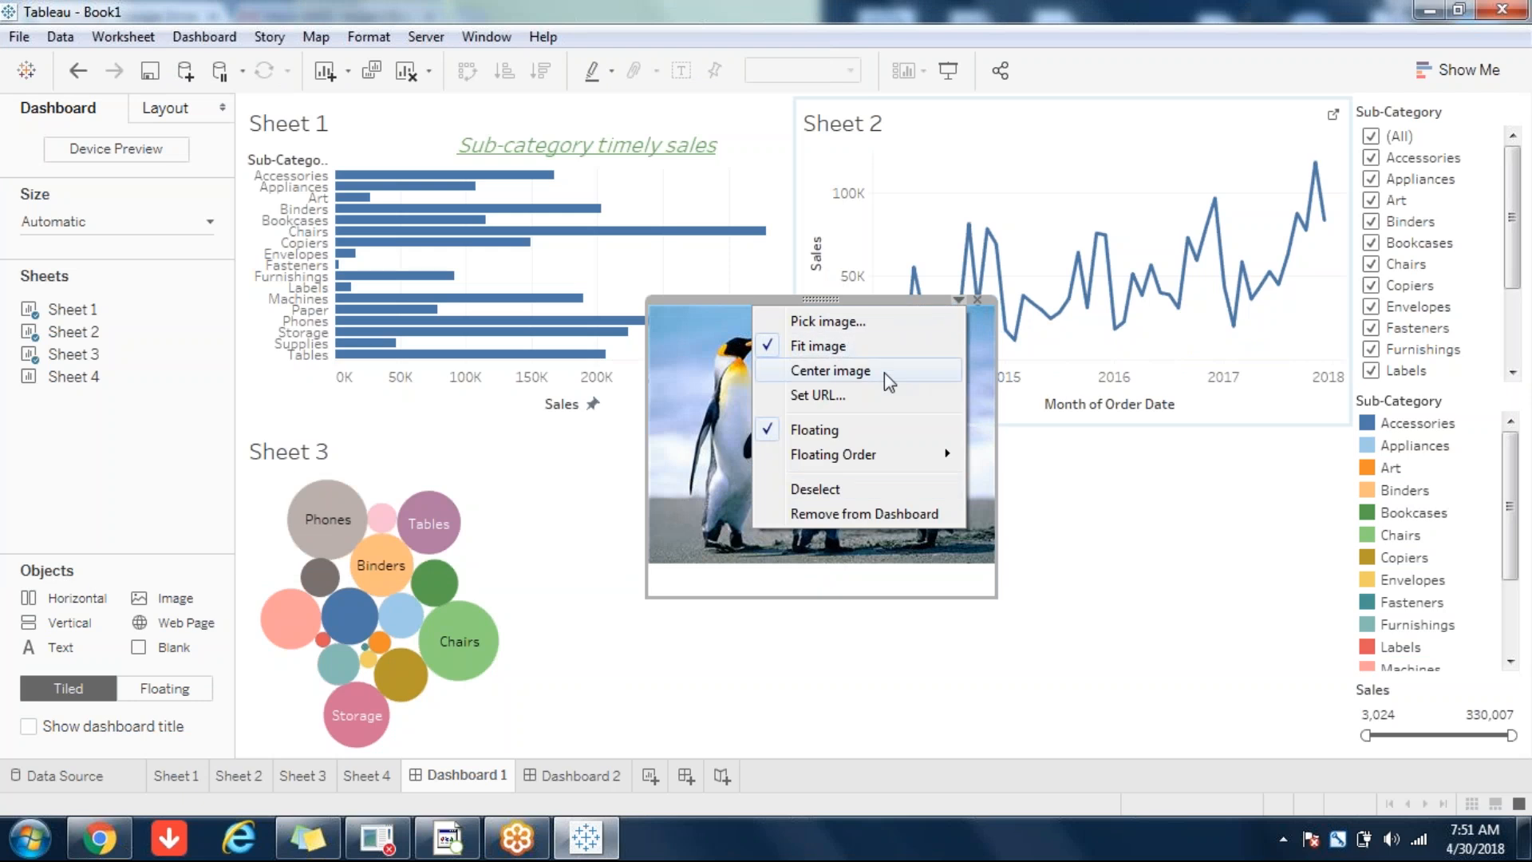
click(884, 372)
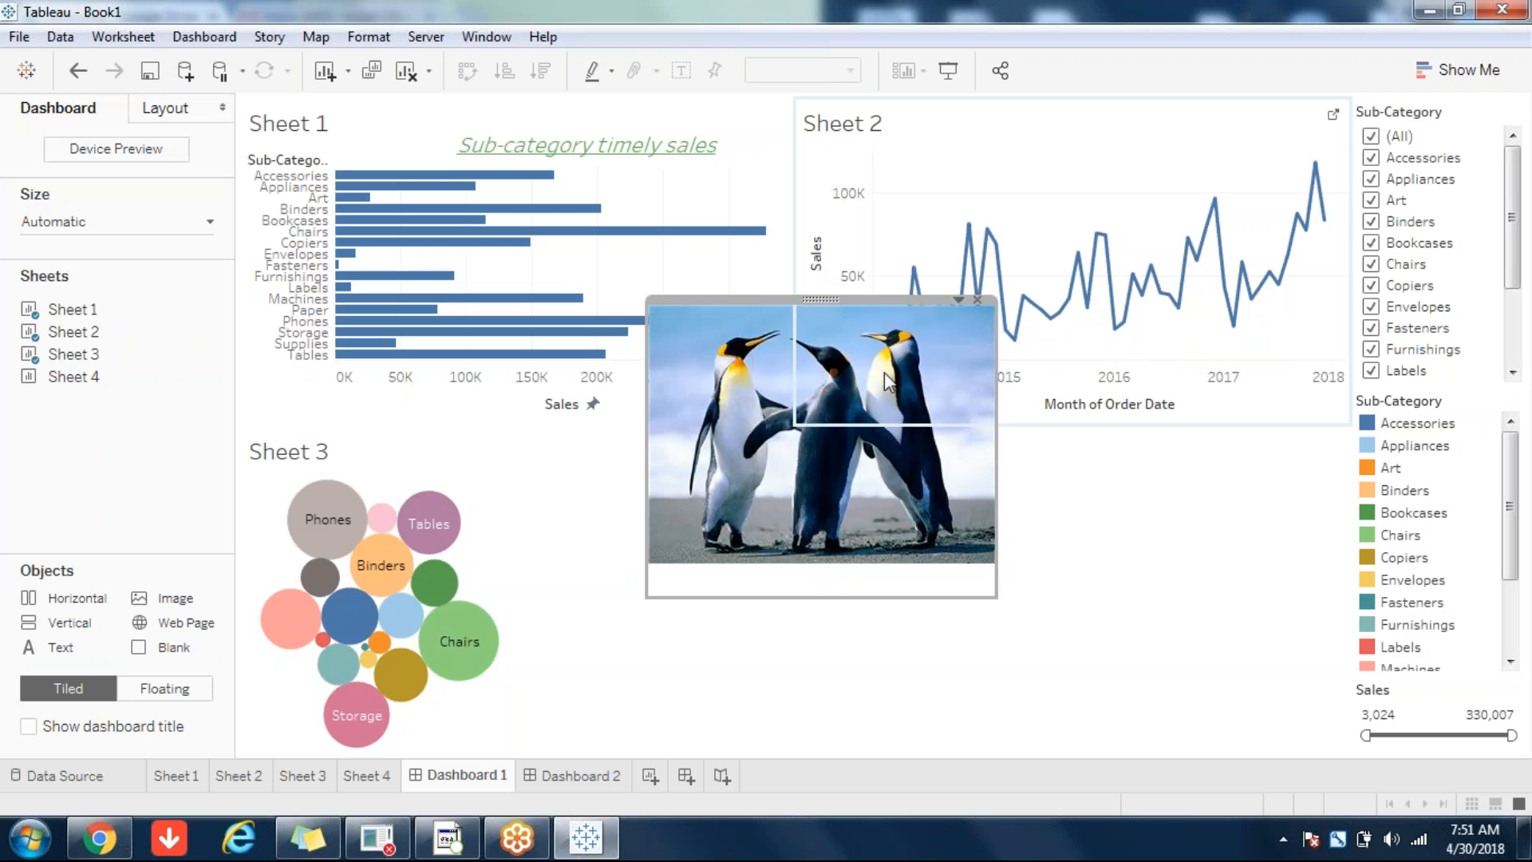
click(959, 299)
click(853, 395)
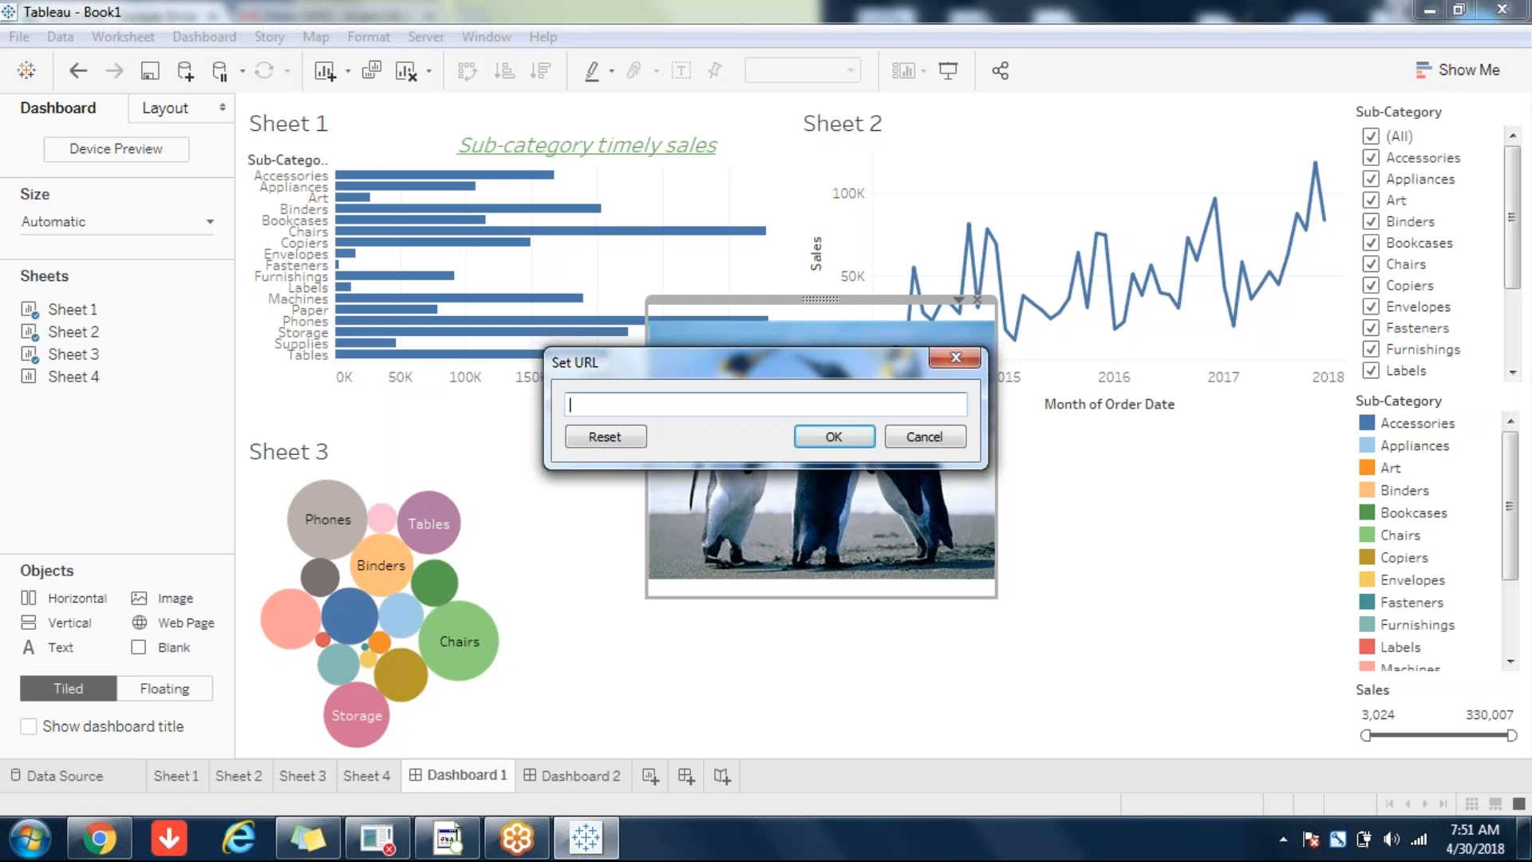
text(www.)
click(927, 437)
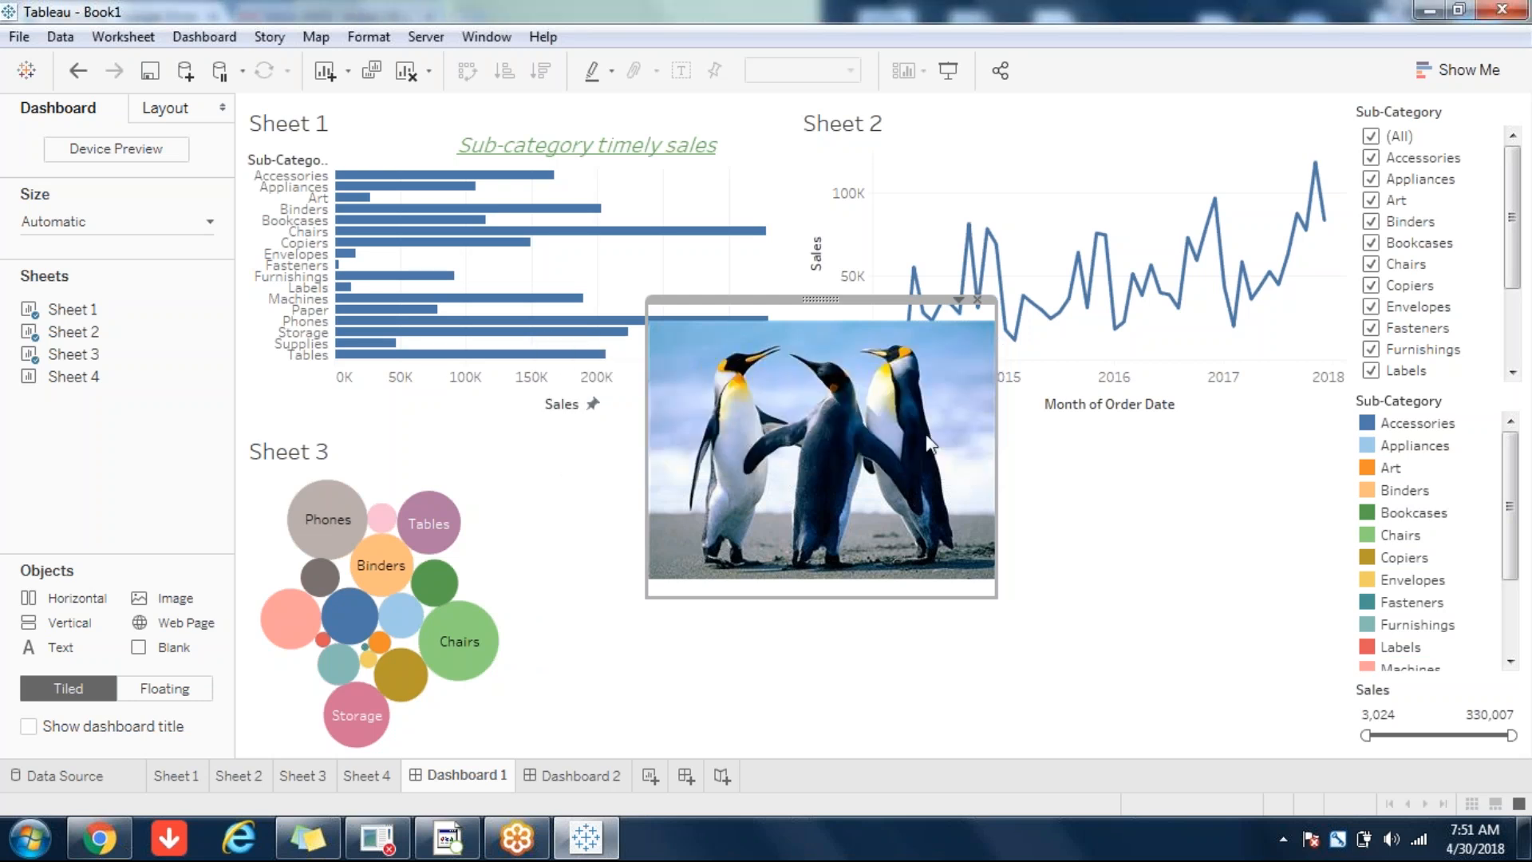
click(958, 300)
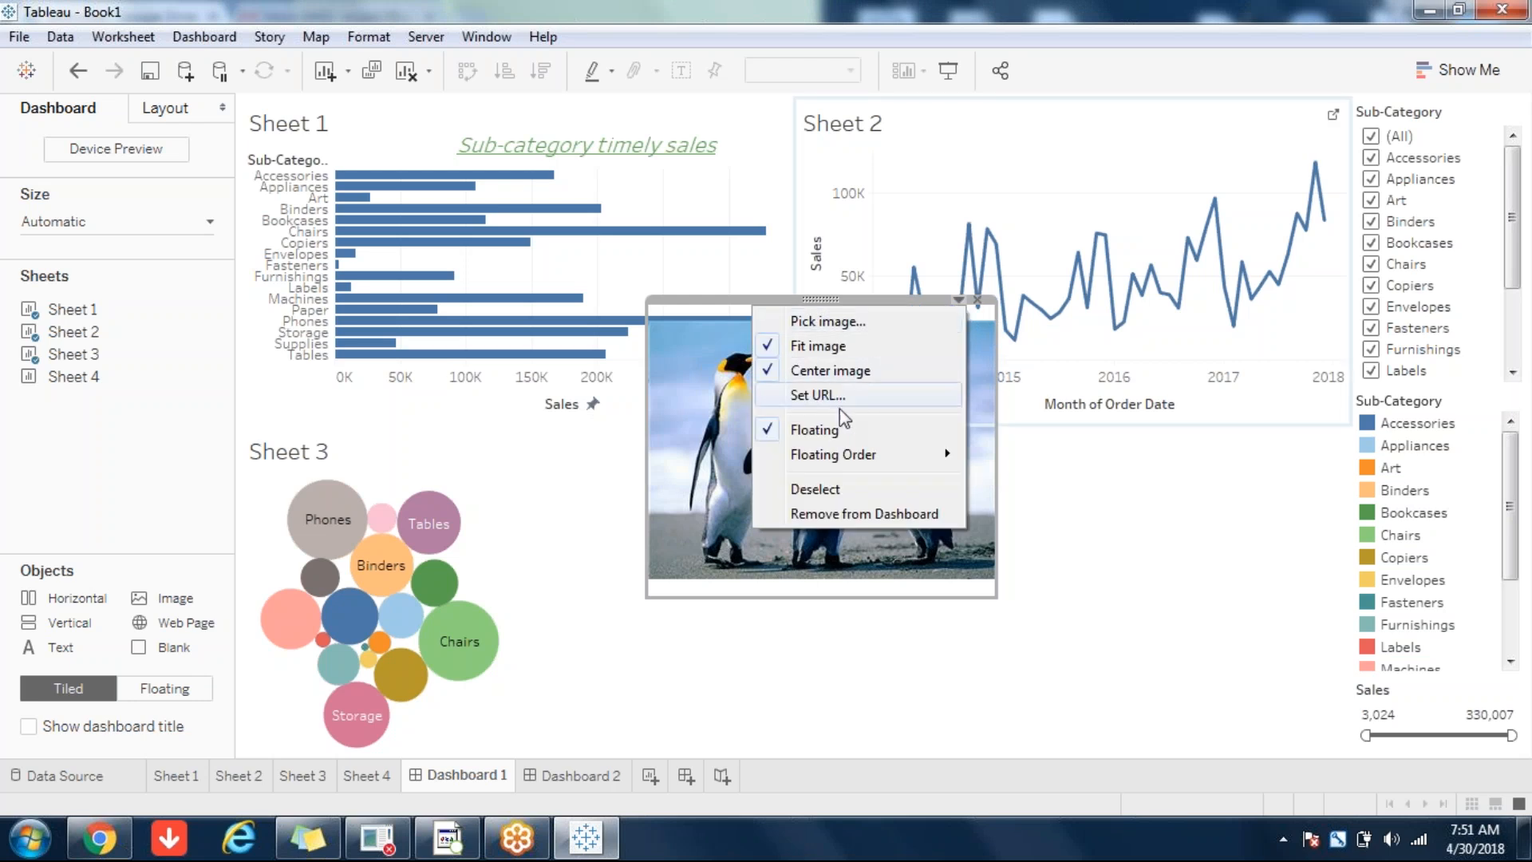
mouse_move(834, 457)
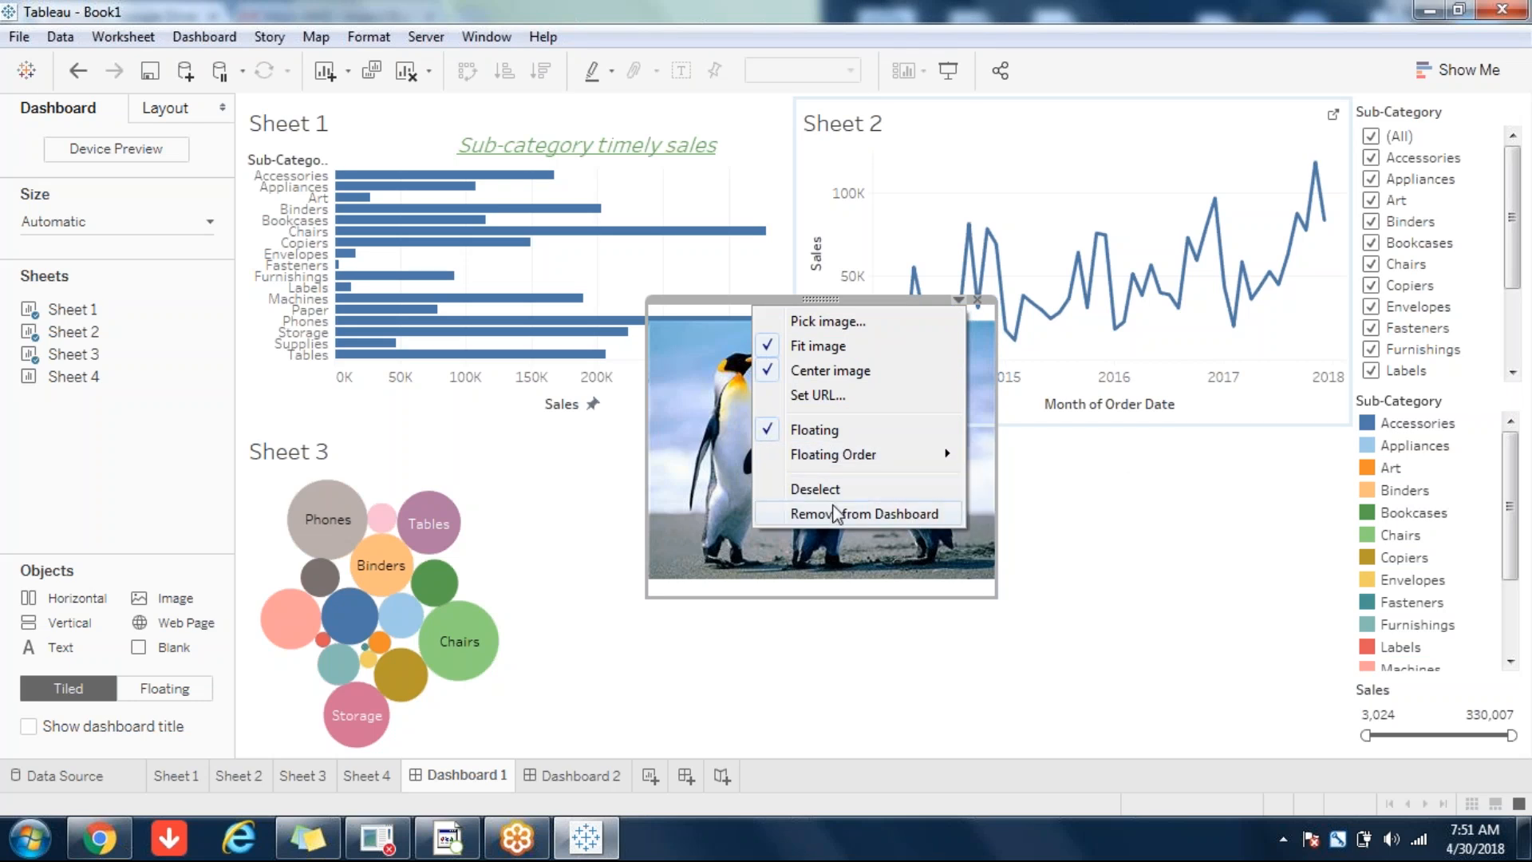
click(707, 495)
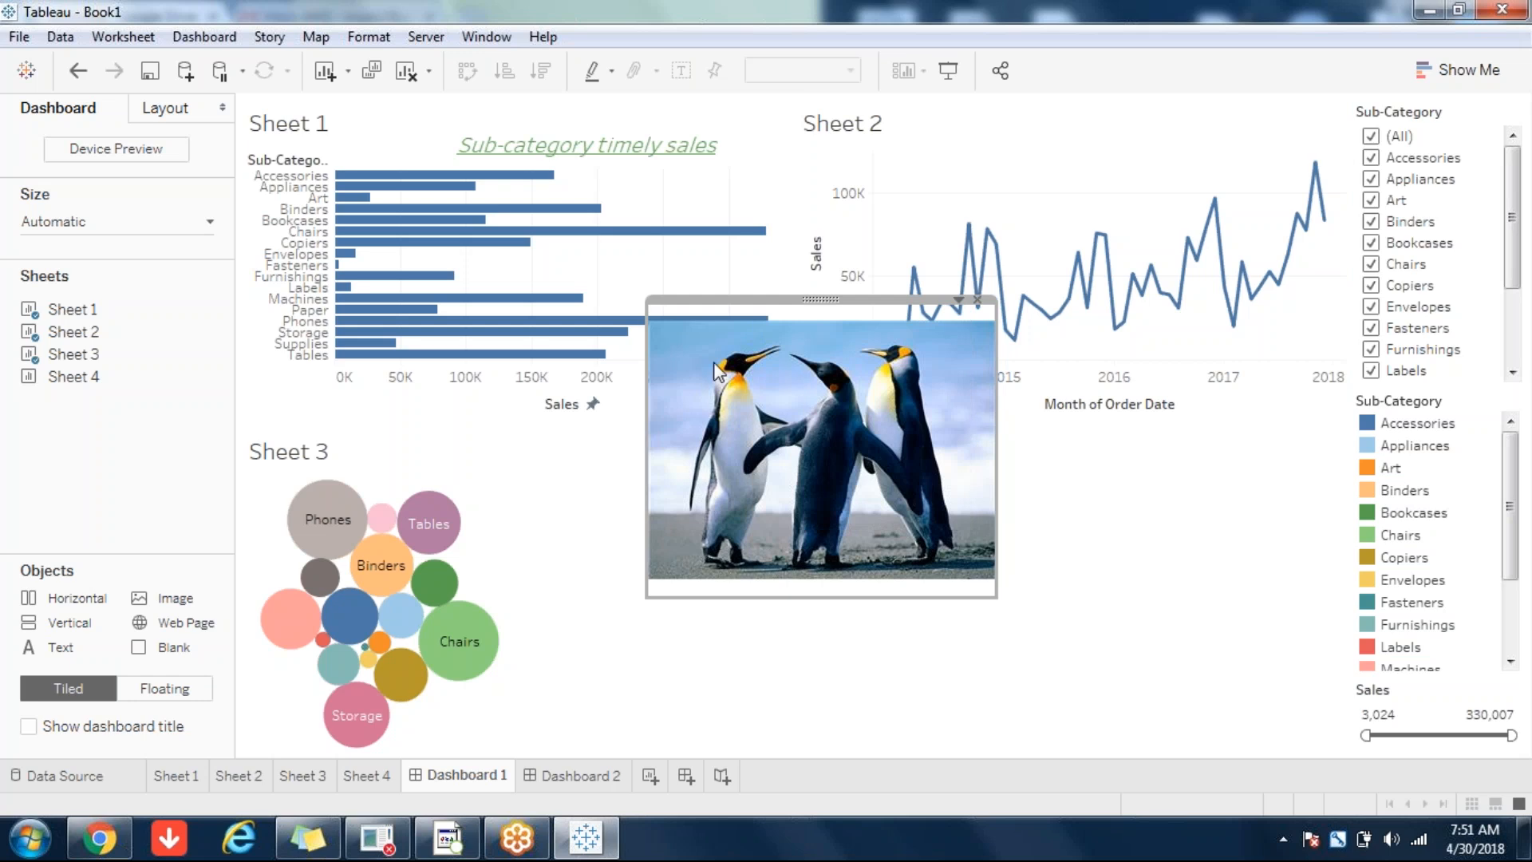
- Select the floating penguin image and remove it from the dashboard
click(530, 539)
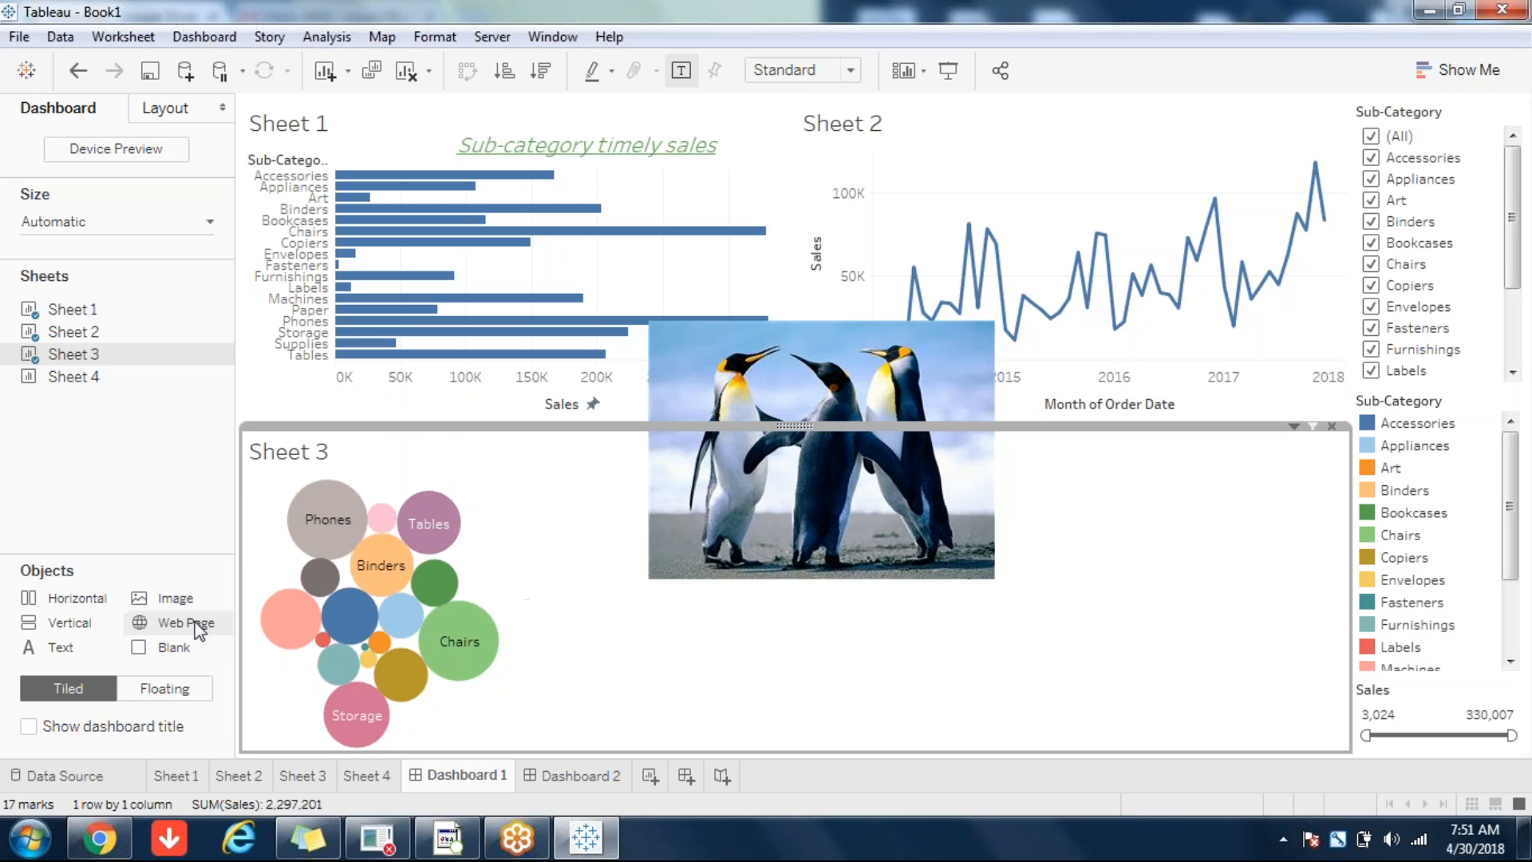
click(912, 342)
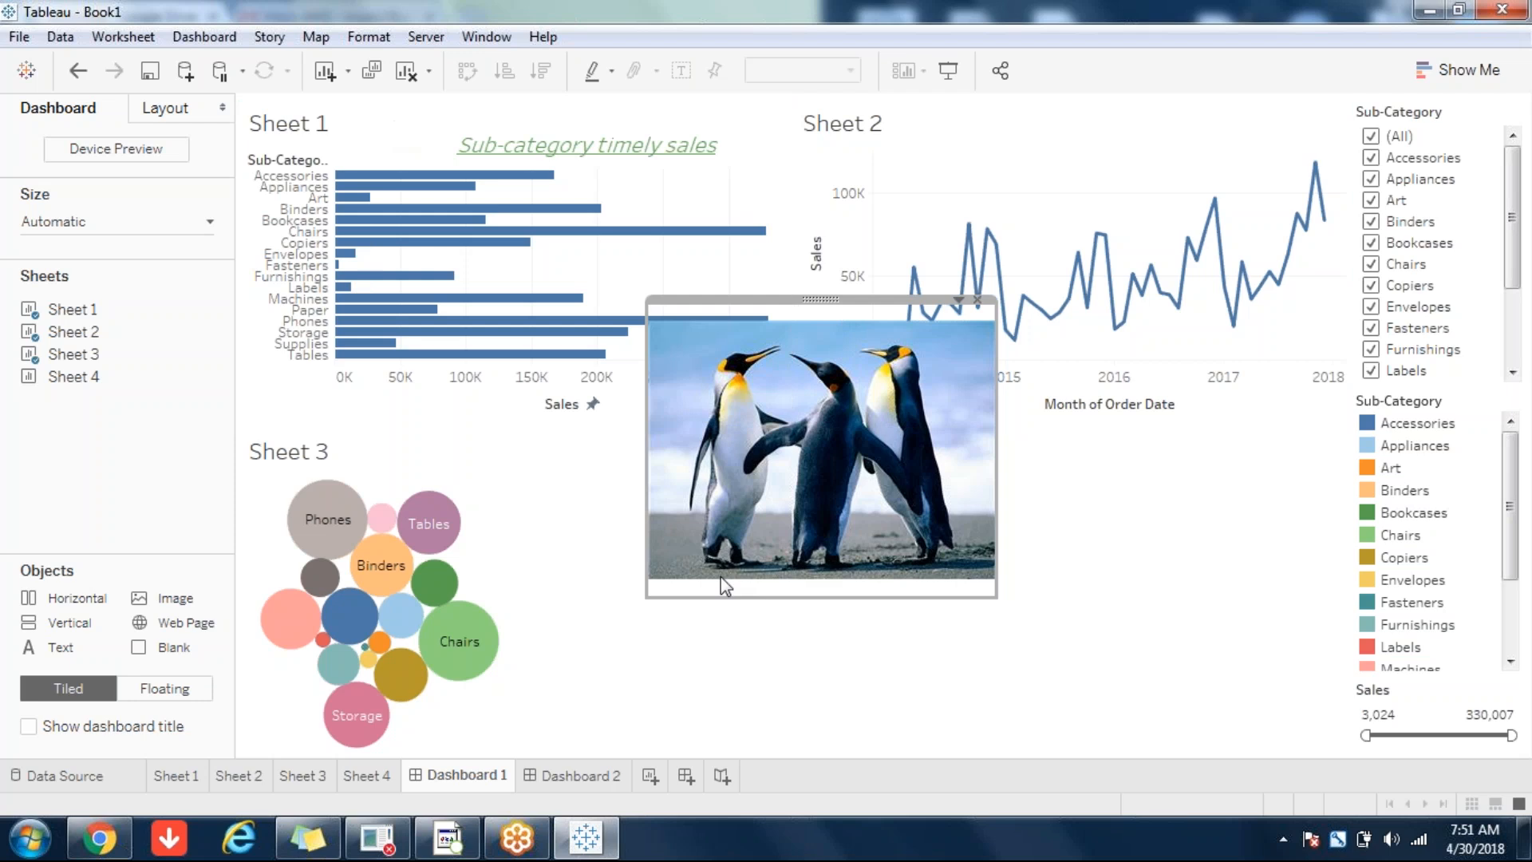
click(975, 301)
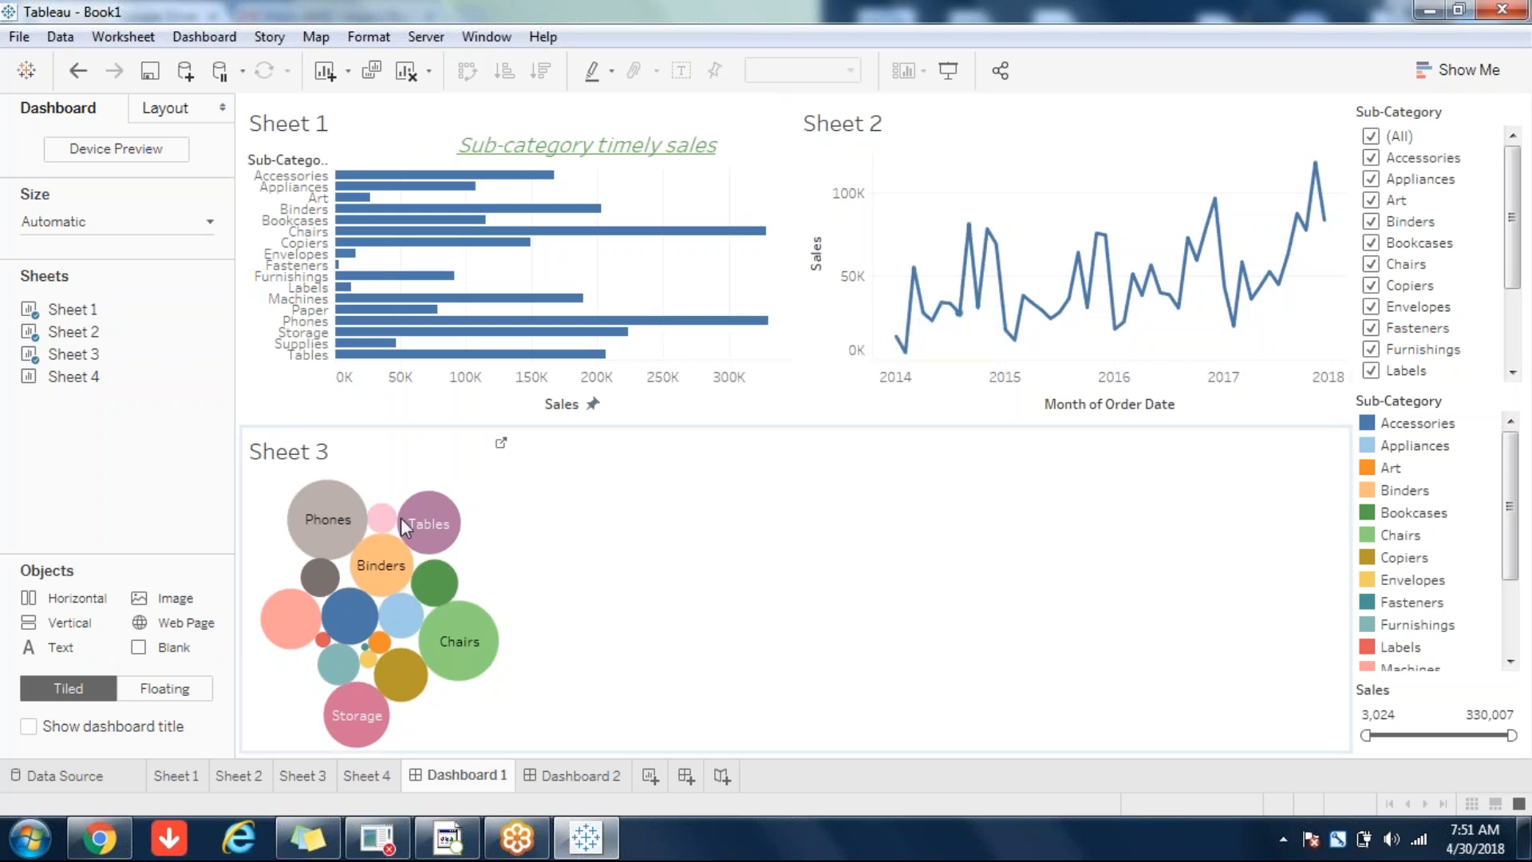
double_click(179, 622)
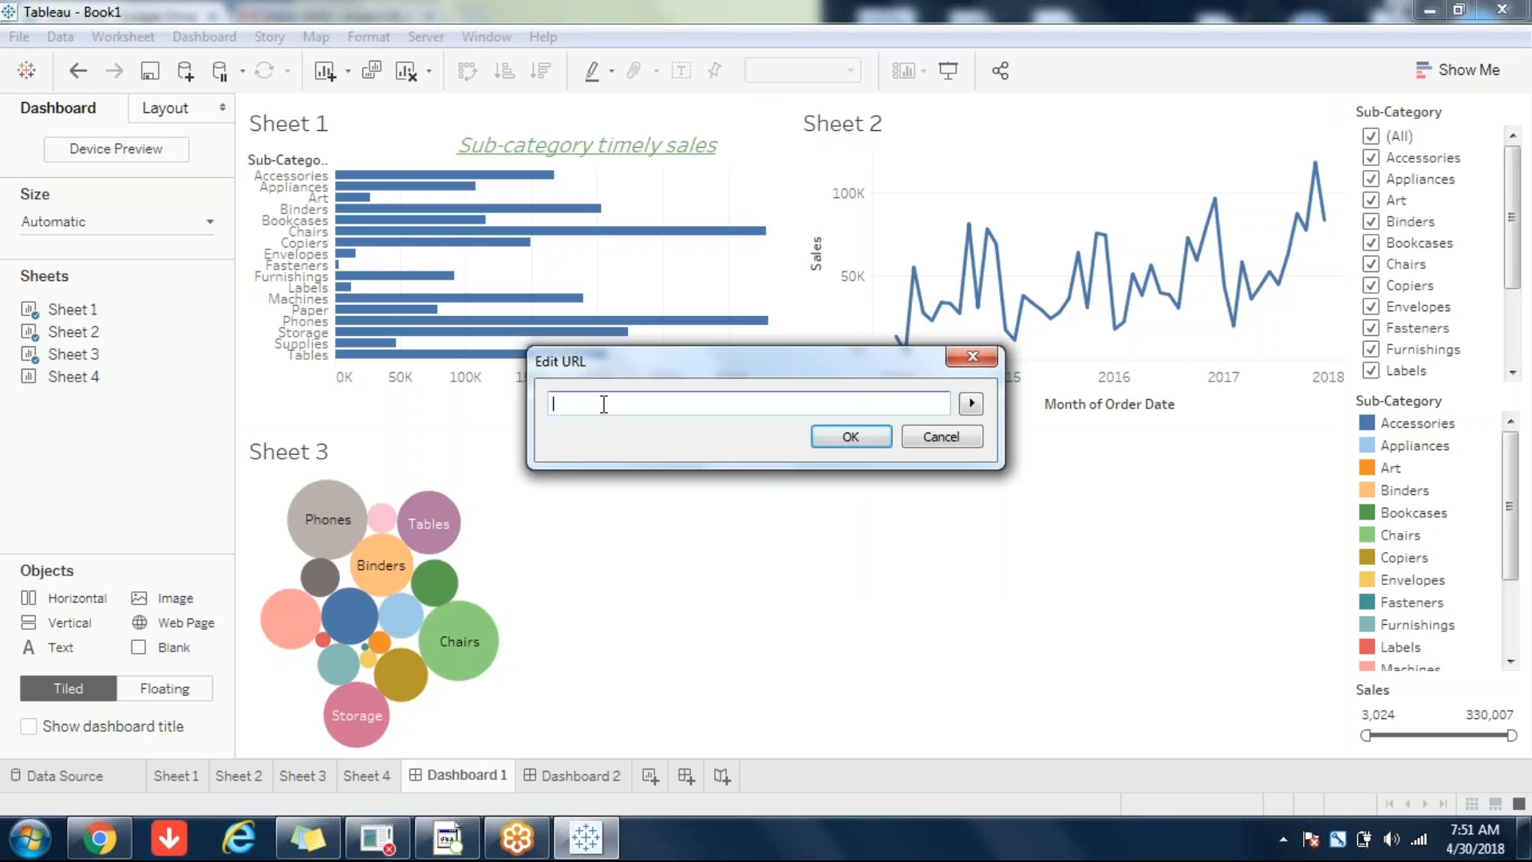
text(www.google.com)
click(836, 443)
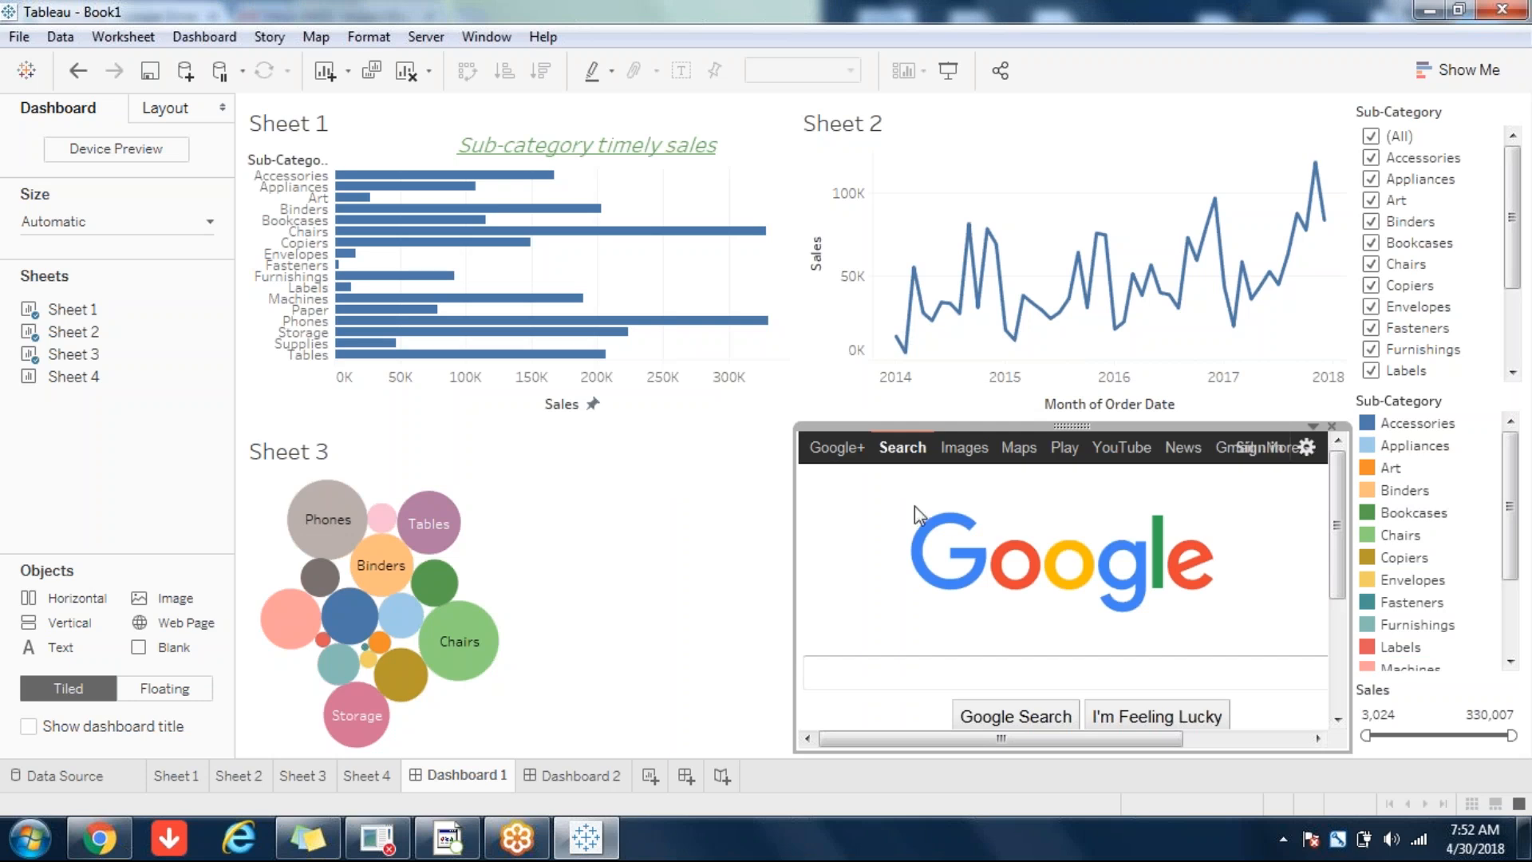
- Make the Google web page object floating, move it over the Sheet 1 and Sheet 2 charts, and enlarge it to show the full search page
click(1312, 427)
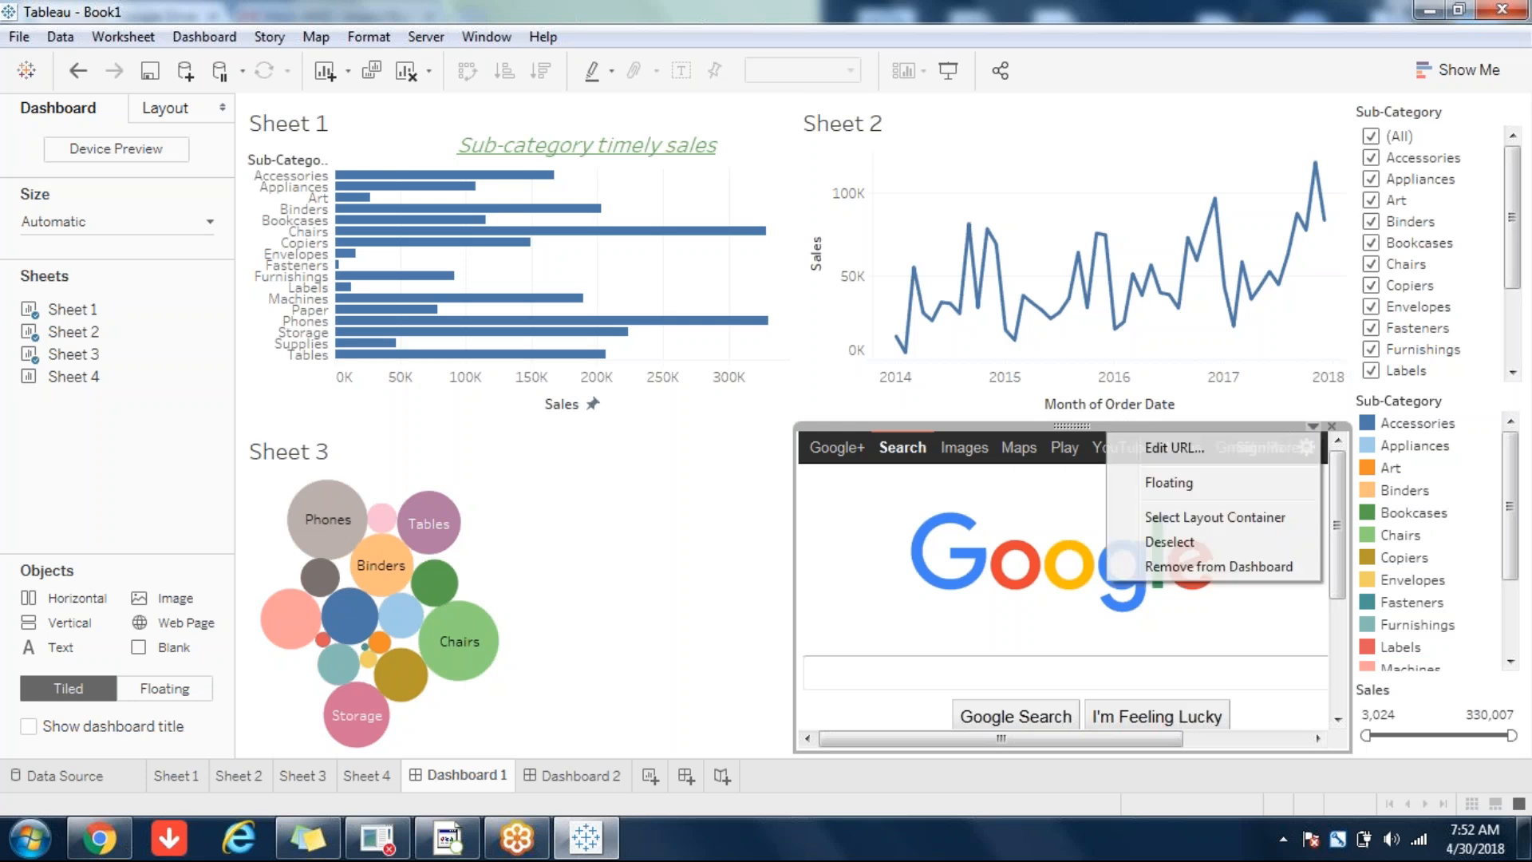
click(1199, 473)
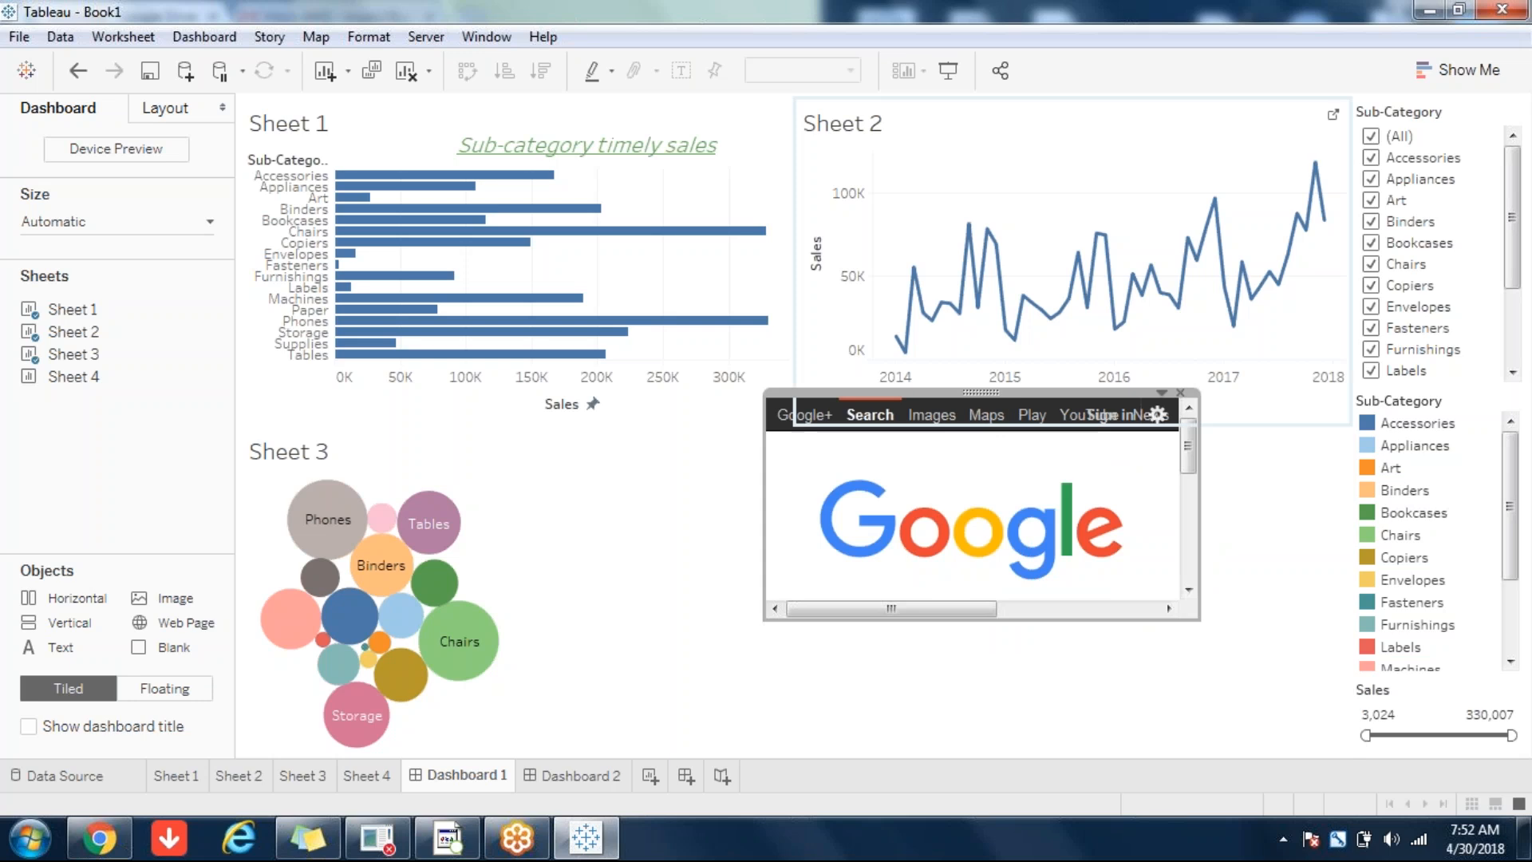
drag(981, 392, 693, 202)
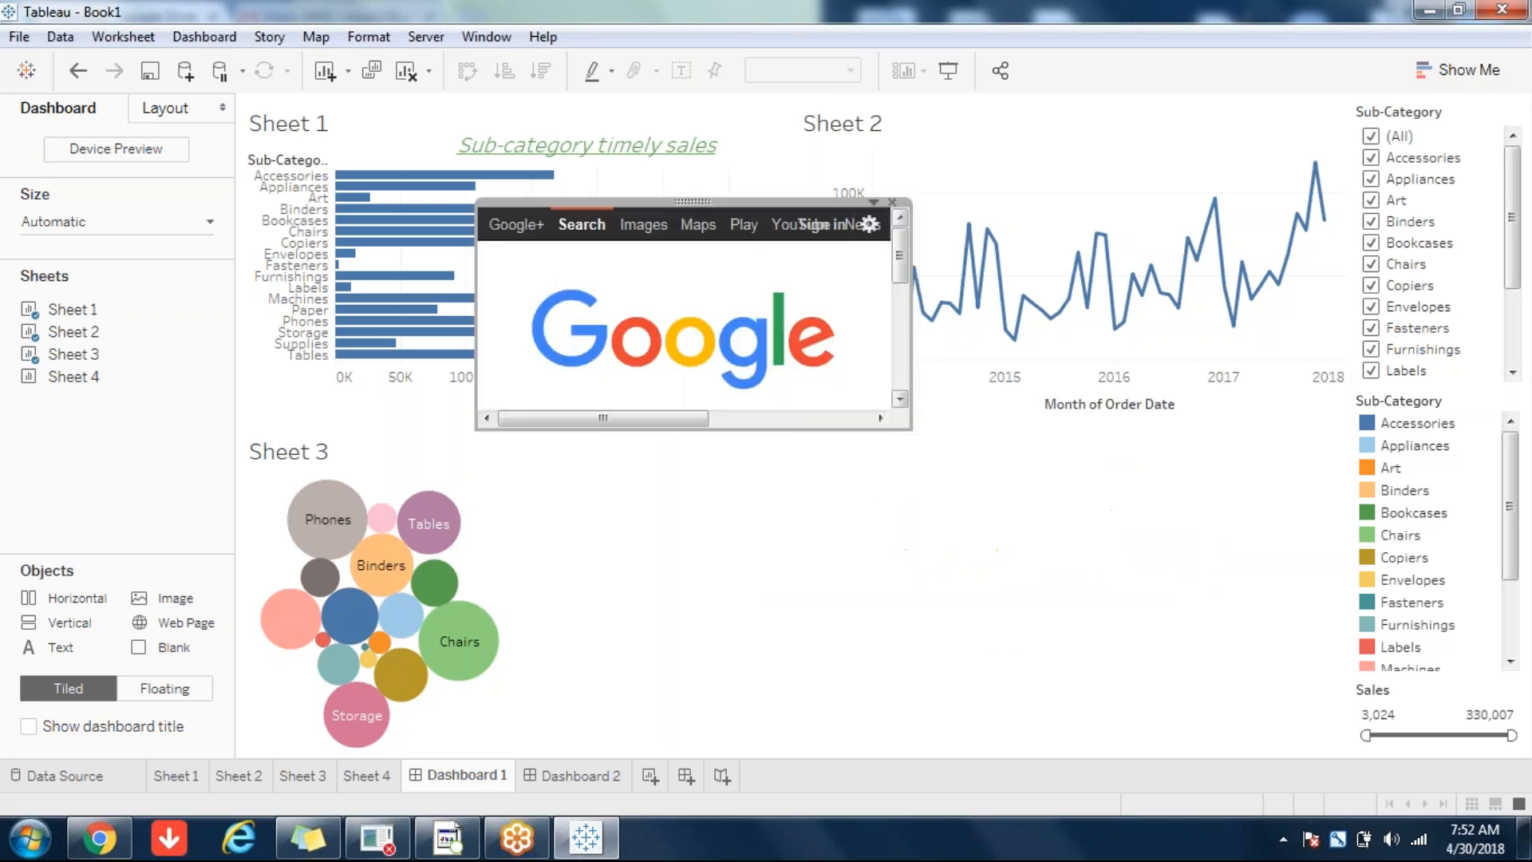
drag(907, 426, 1142, 702)
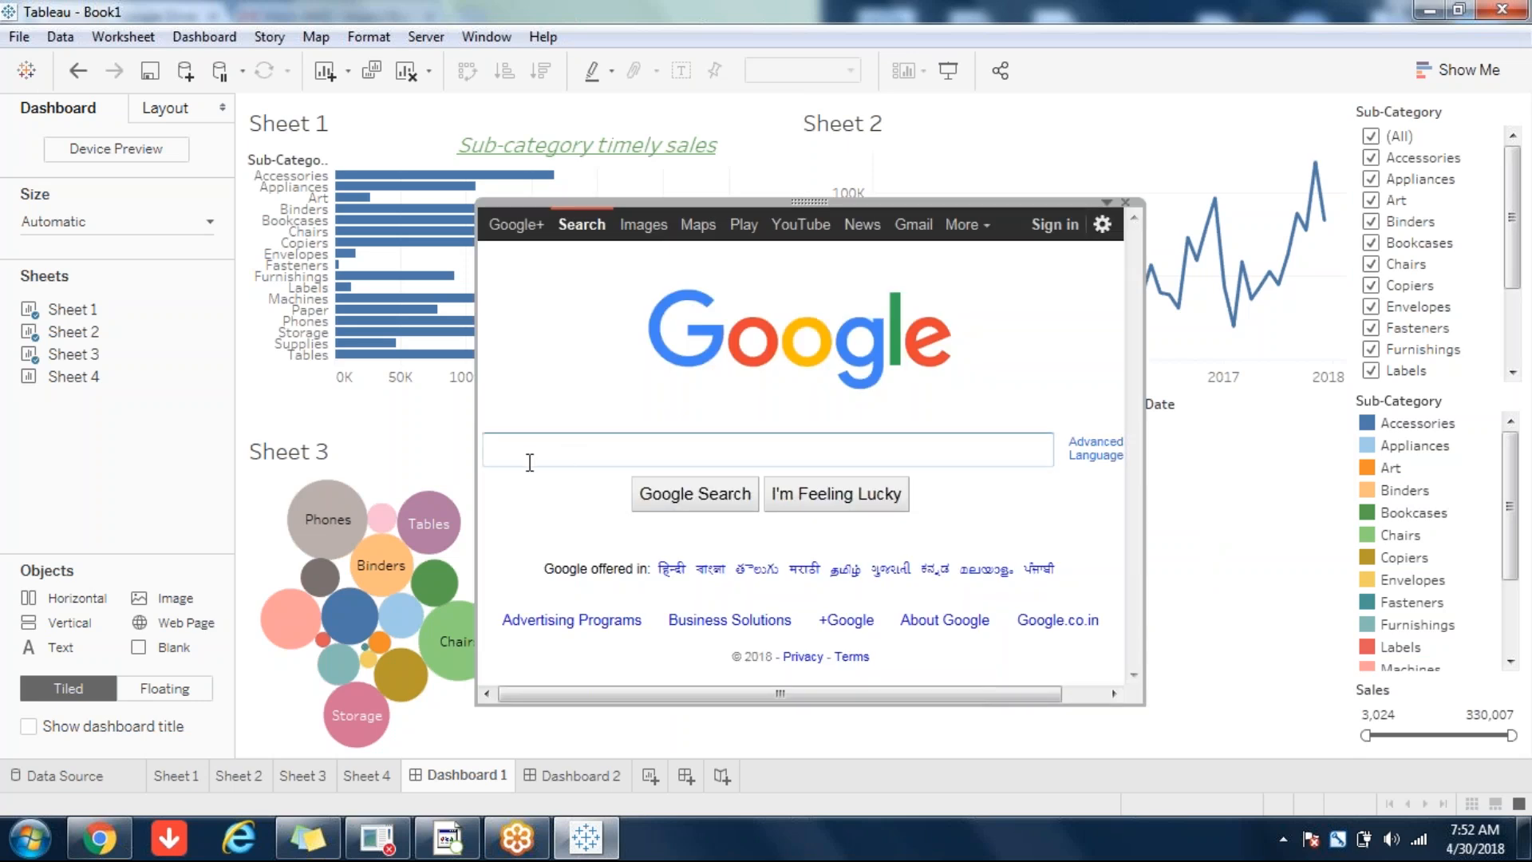
- Test the embedded web page by entering "tableau" in the search box and opening Google Images and Google+
text(tableau)
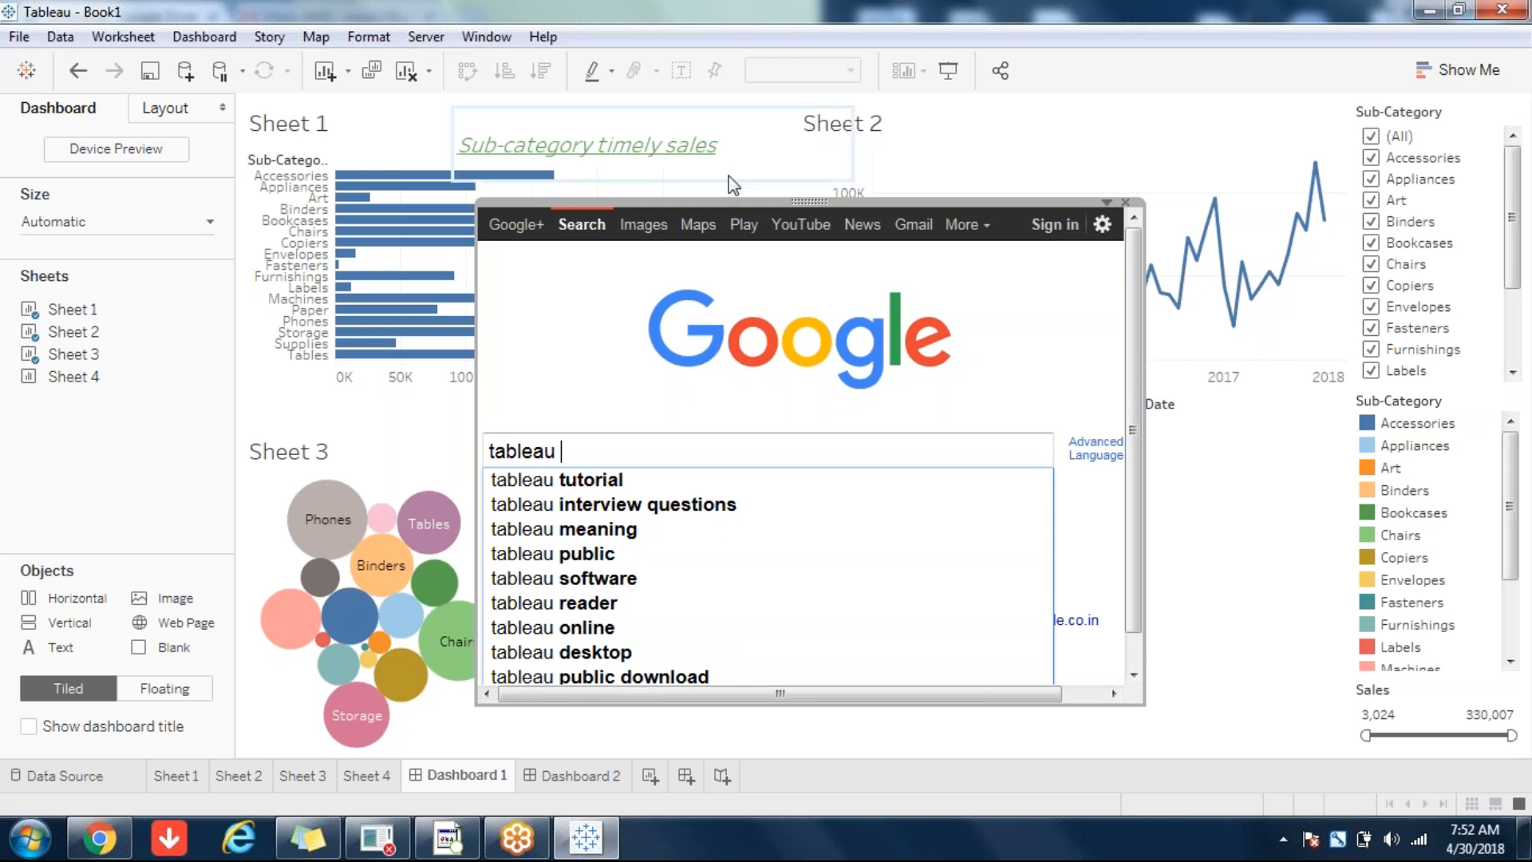
click(644, 224)
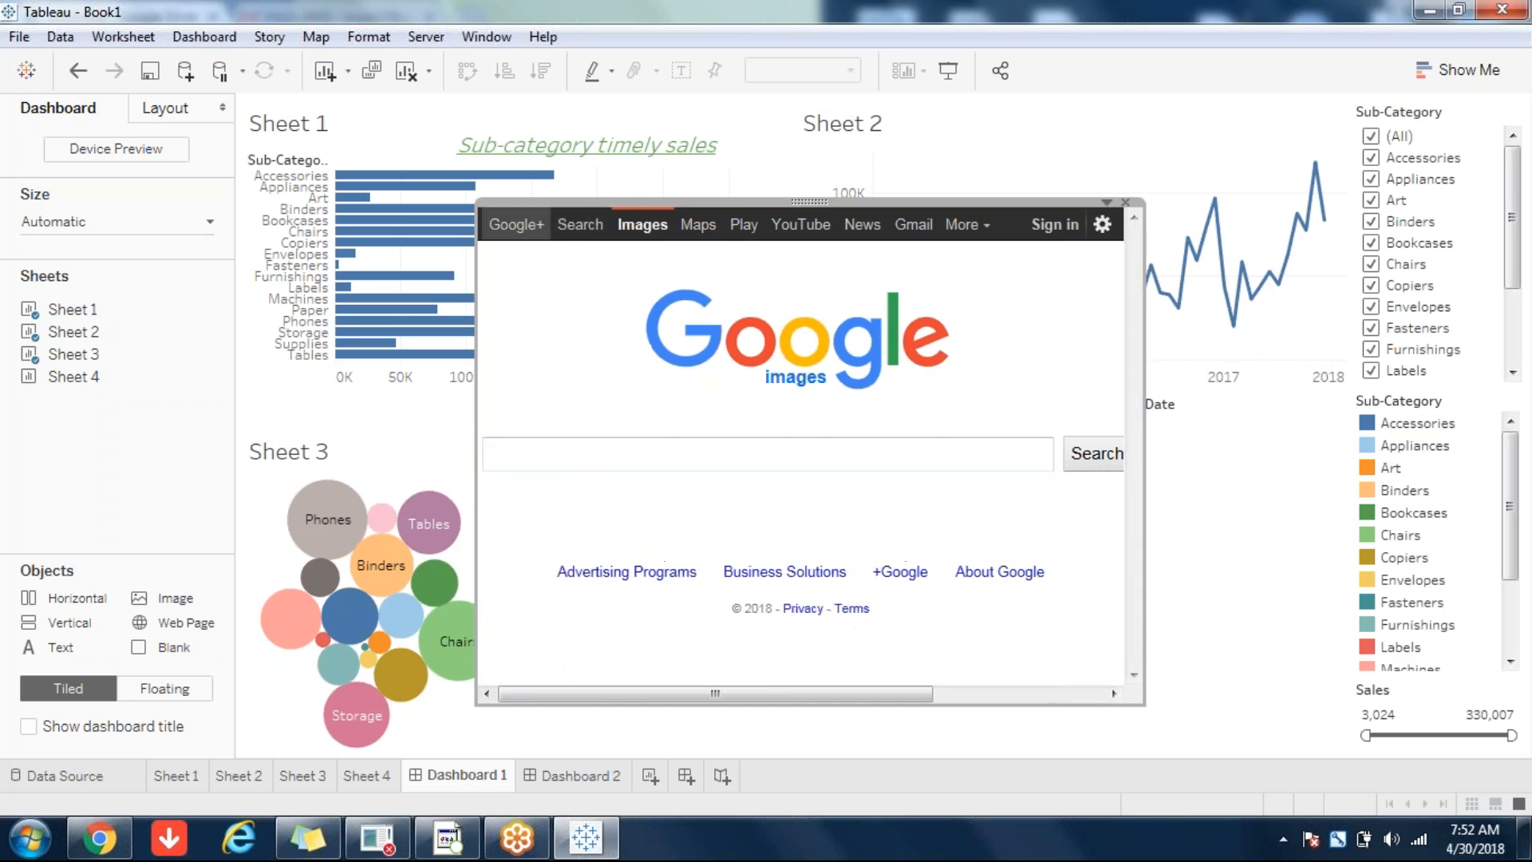
click(516, 224)
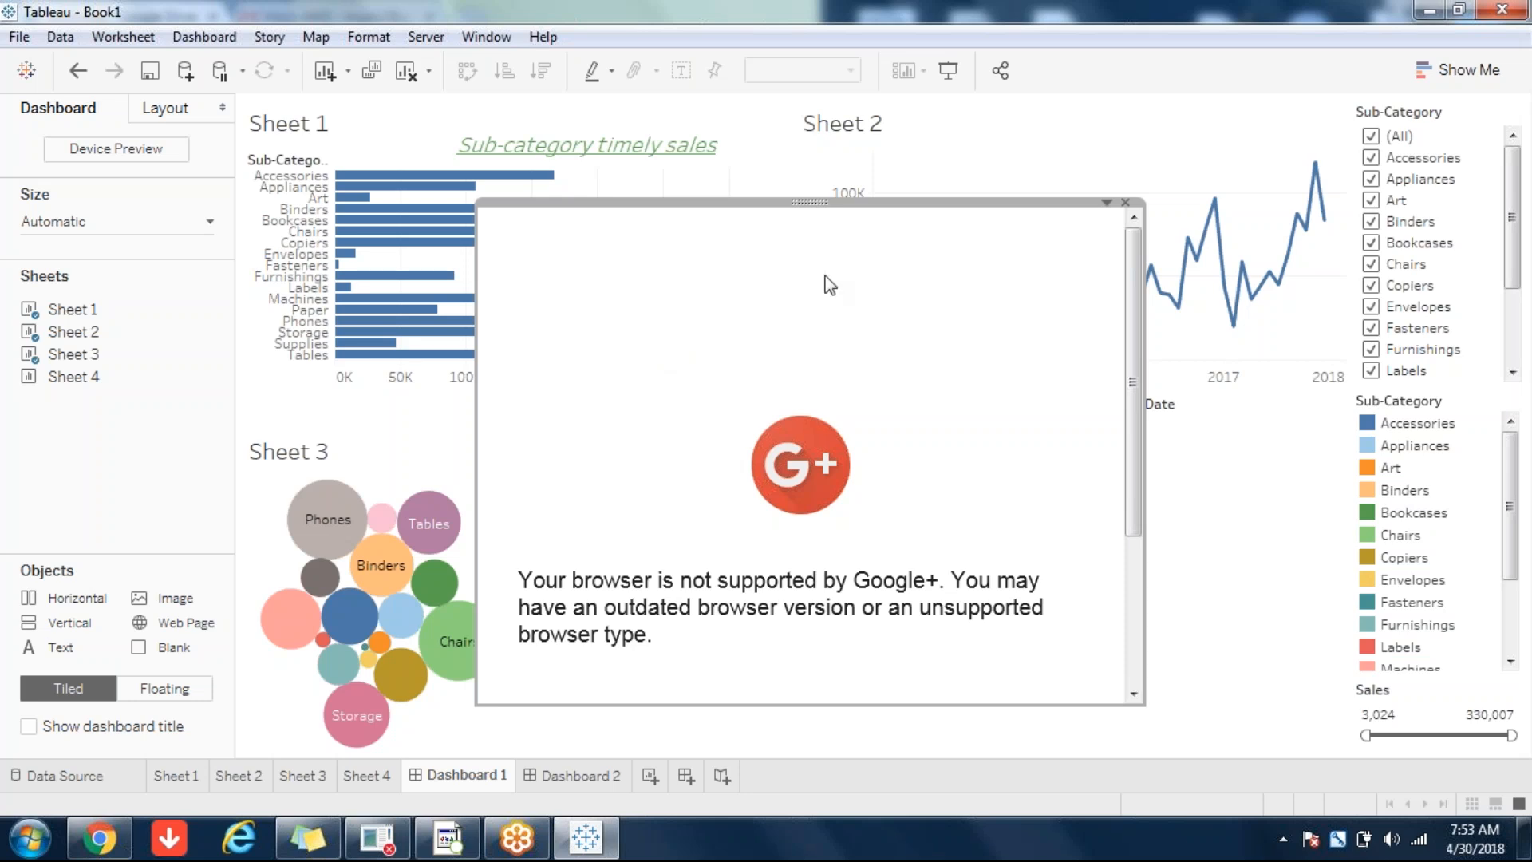
key(XF86MonBrightnessUp)
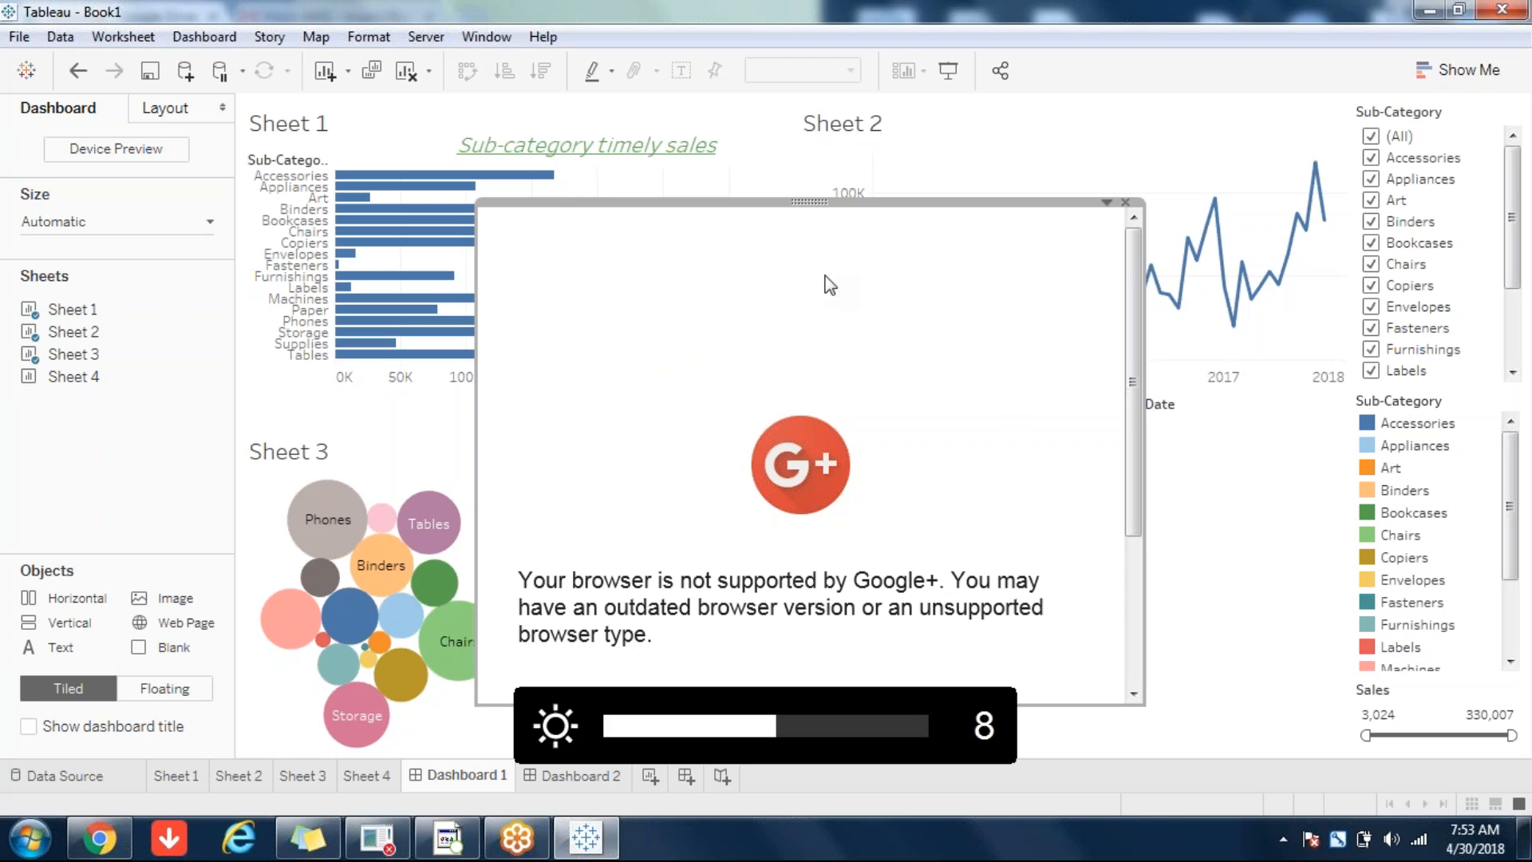
key(XF86MonBrightnessDown)
key(XF86MonBrightnessDown)
key(XF86MonBrightnessDown)
key(XF86MonBrightnessDown)
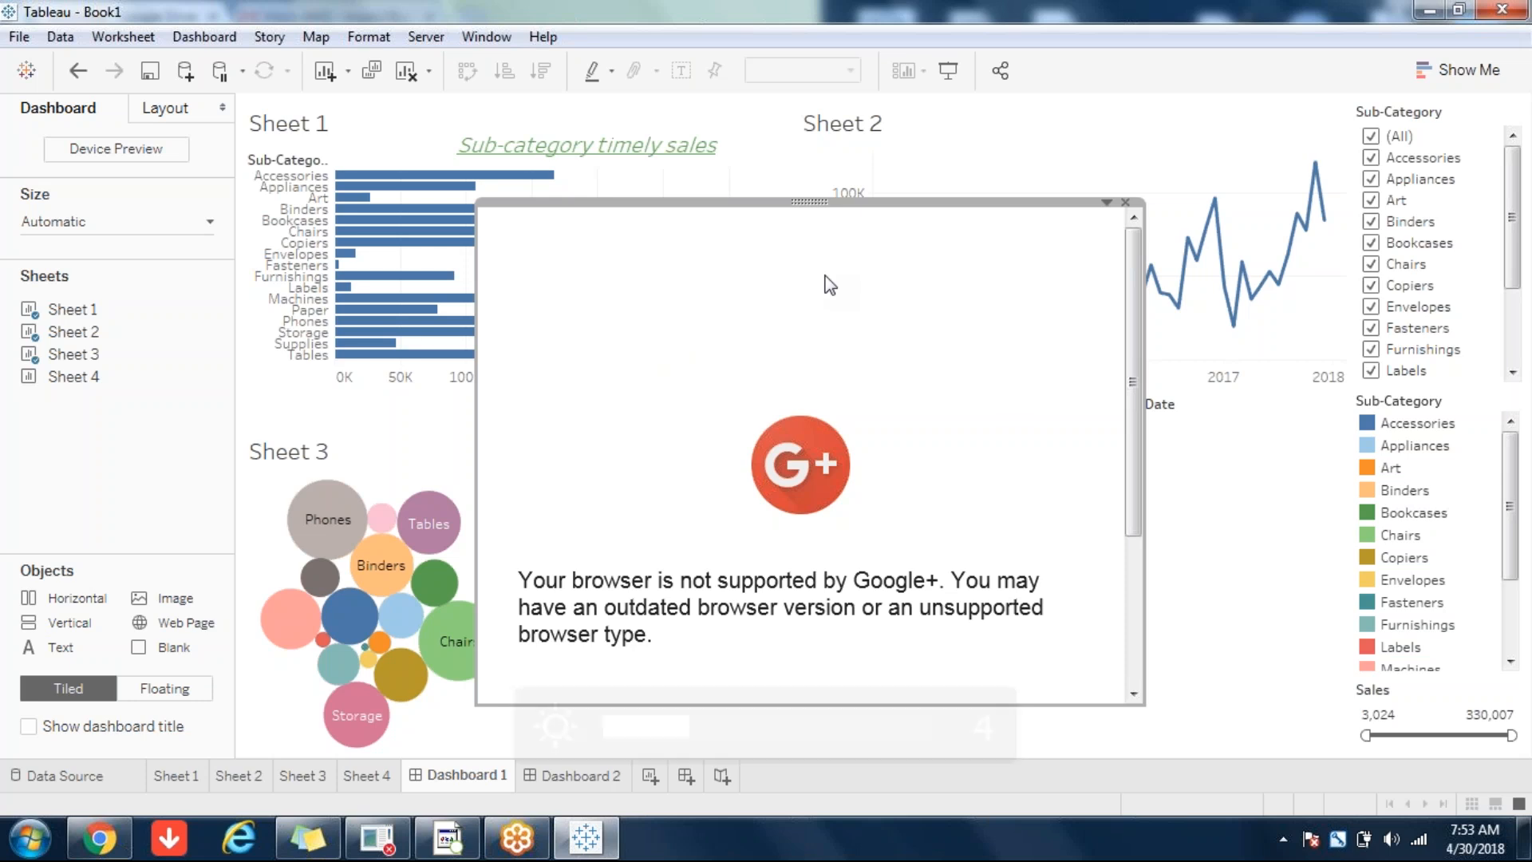
key(XF86MonBrightnessDown)
key(XF86MonBrightnessDown)
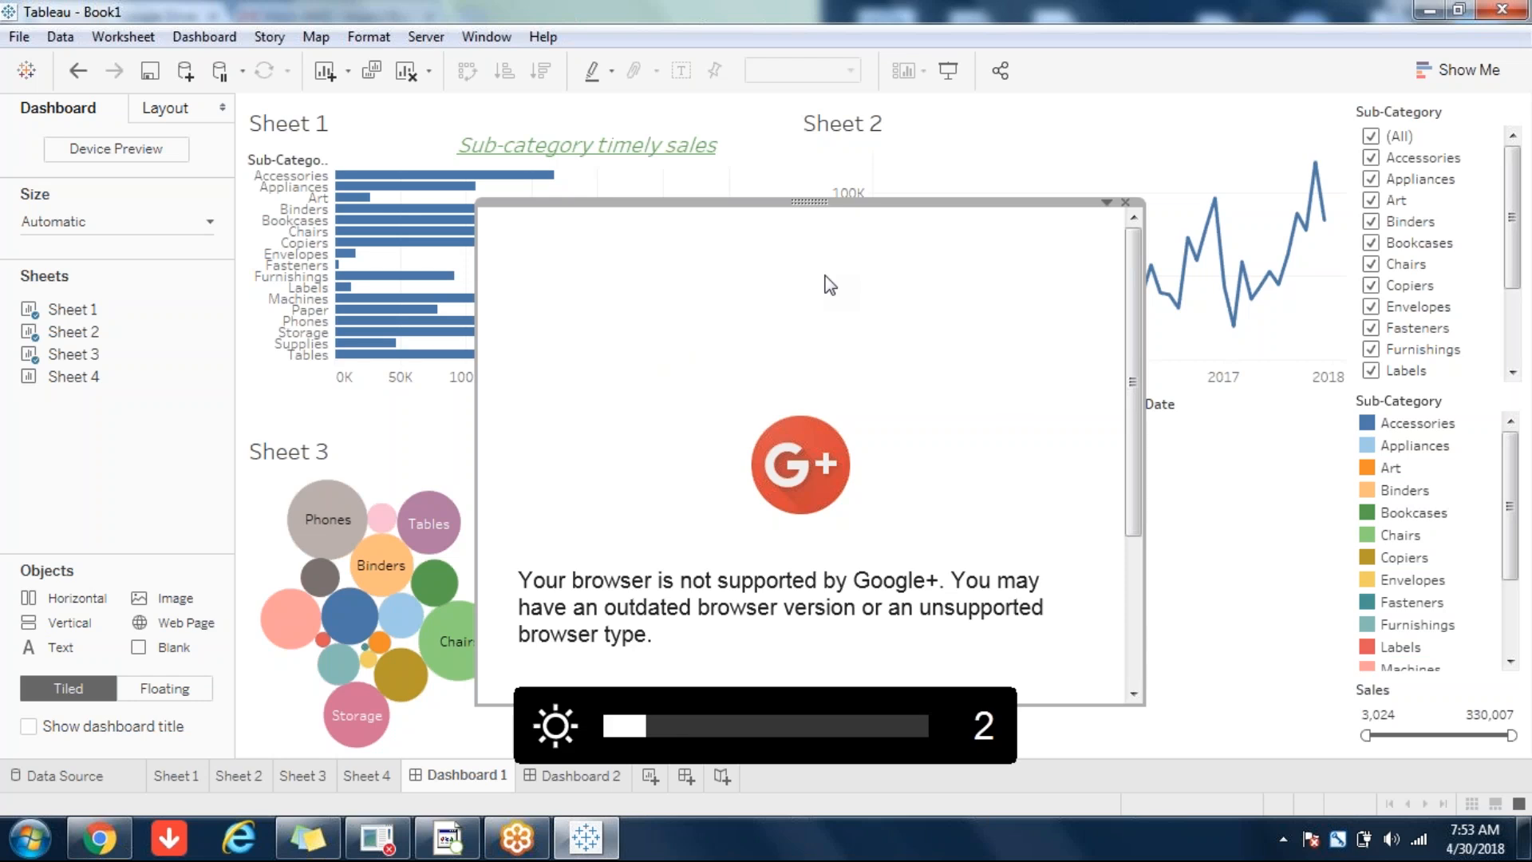
key(XF86MonBrightnessUp)
key(XF86MonBrightnessUp)
key(XF86MonBrightnessUp)
key(XF86MonBrightnessUp)
key(XF86MonBrightnessUp)
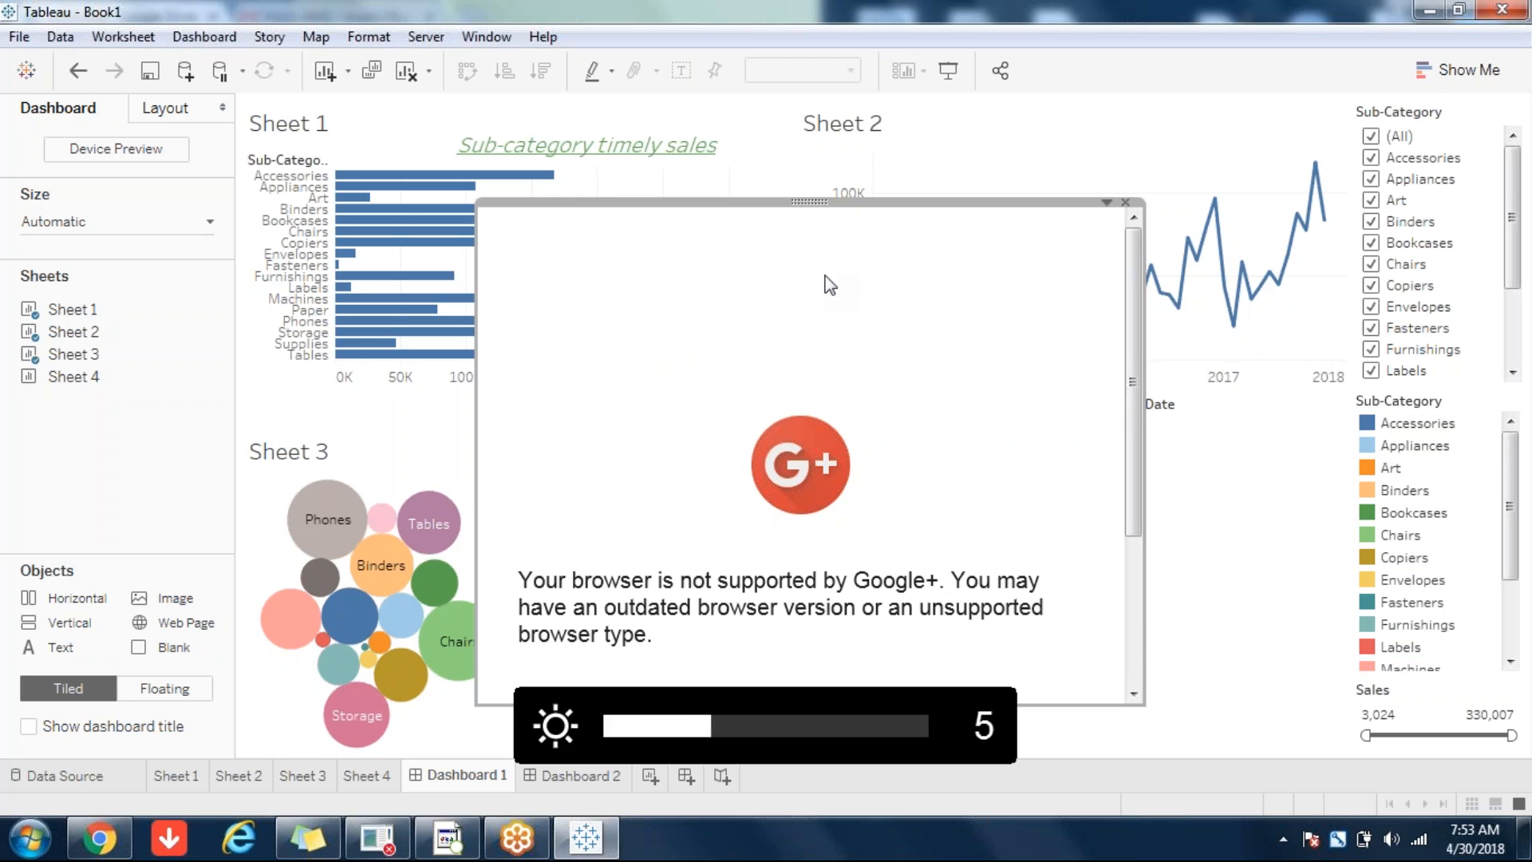
key(XF86MonBrightnessDown)
click(1123, 204)
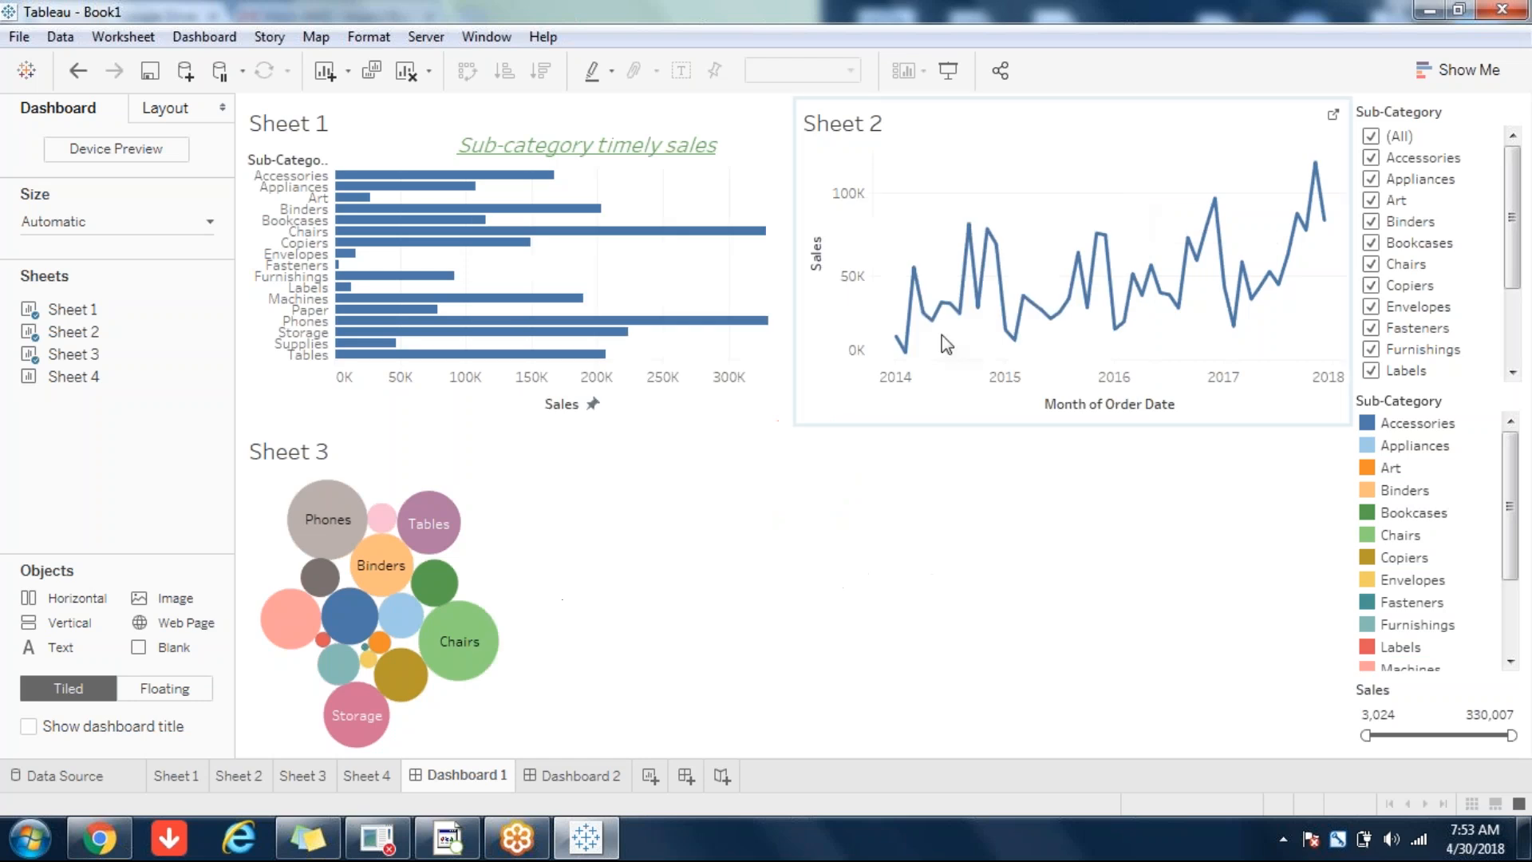
click(725, 558)
drag(185, 622, 806, 553)
text(www.)
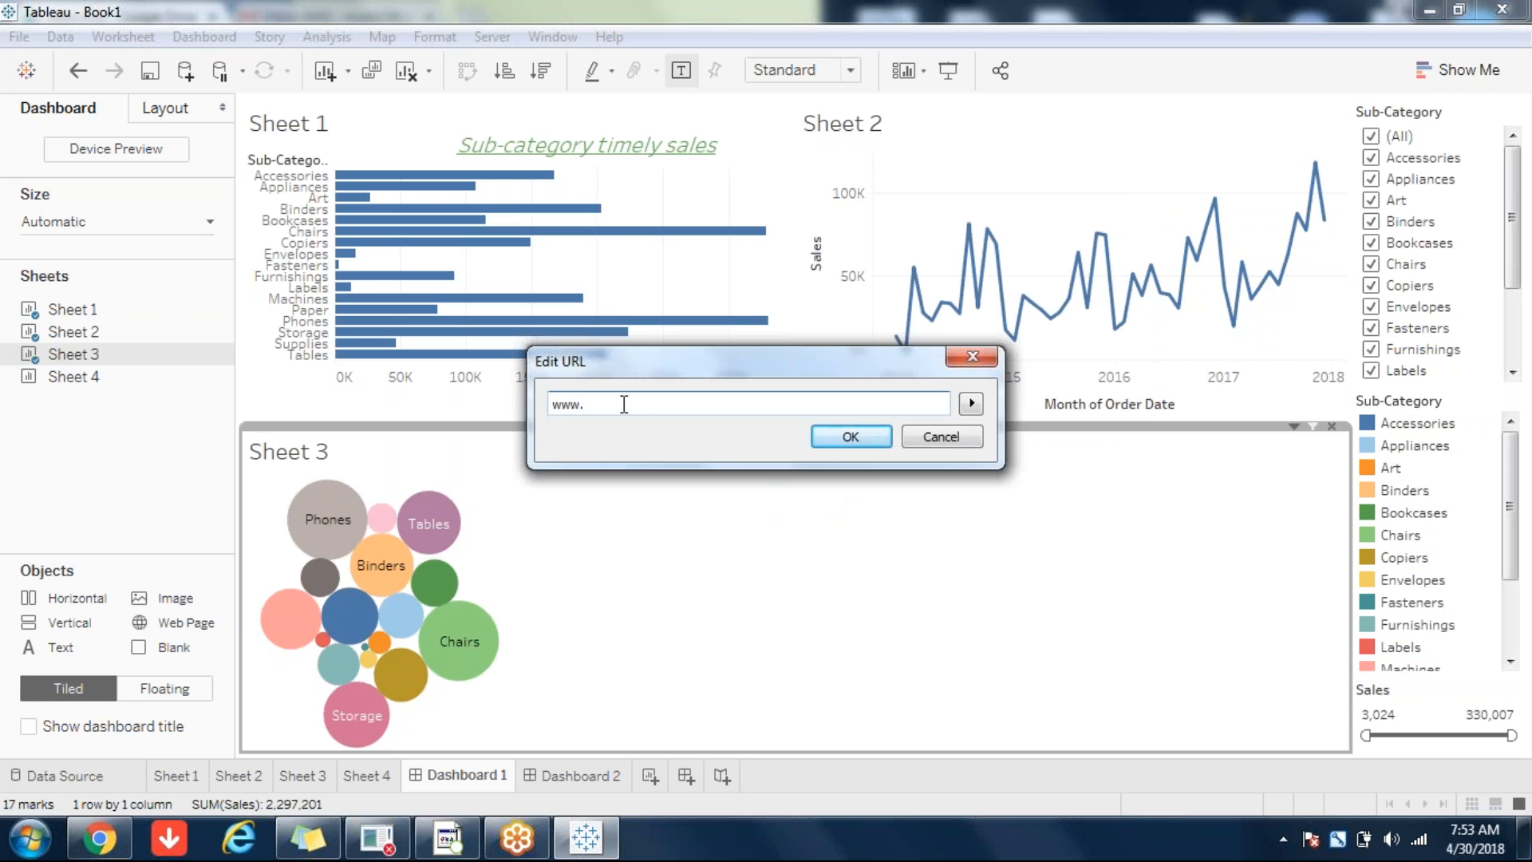
text(google.com)
click(846, 436)
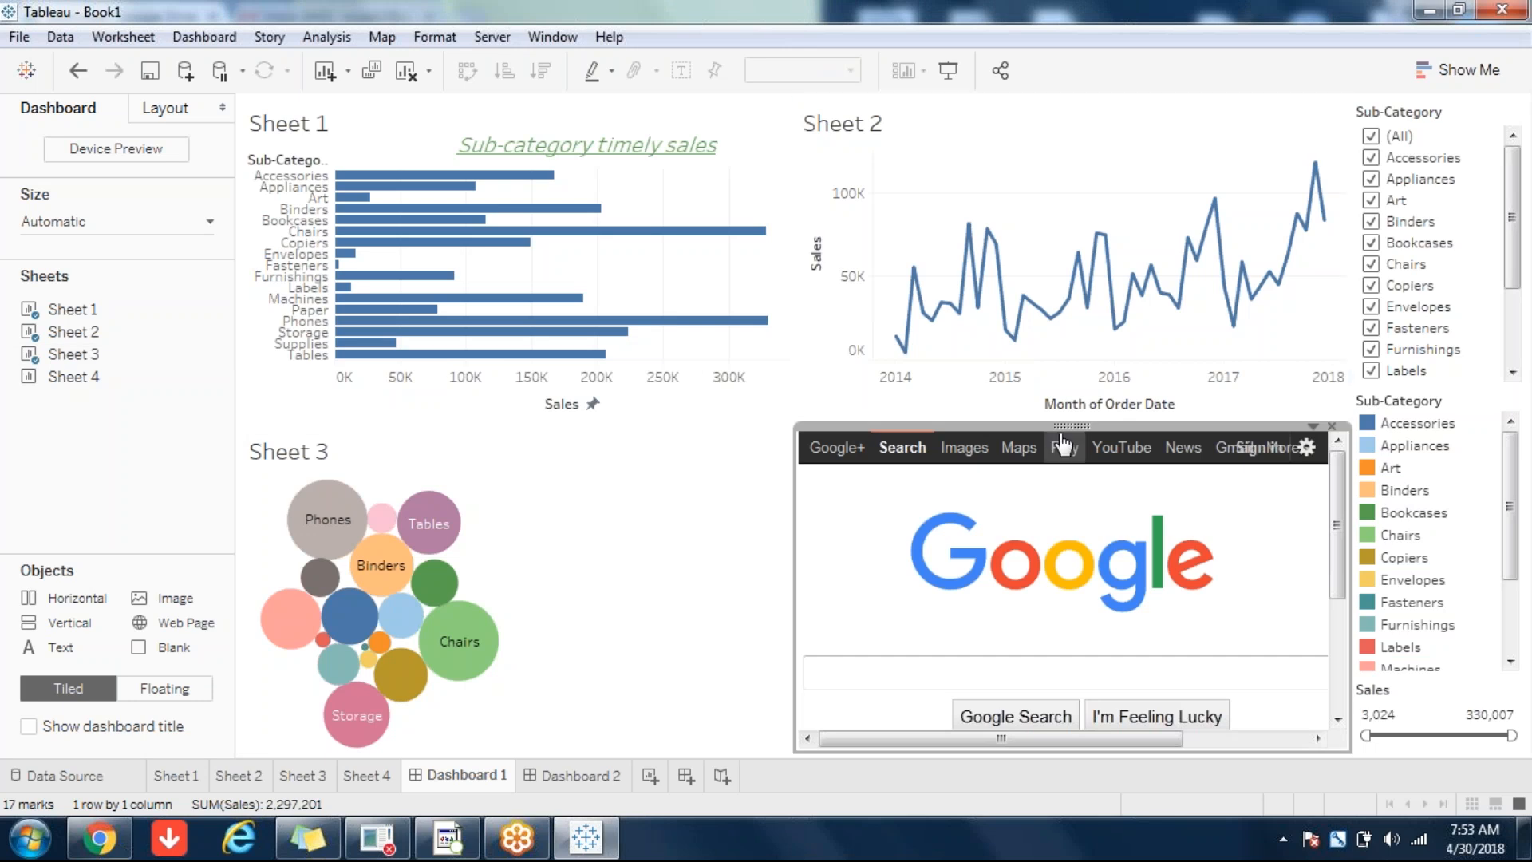
- Make the new Google web page object floating, move it up between the Sheet 1 and Sheet 2 charts, and enlarge it
click(1313, 426)
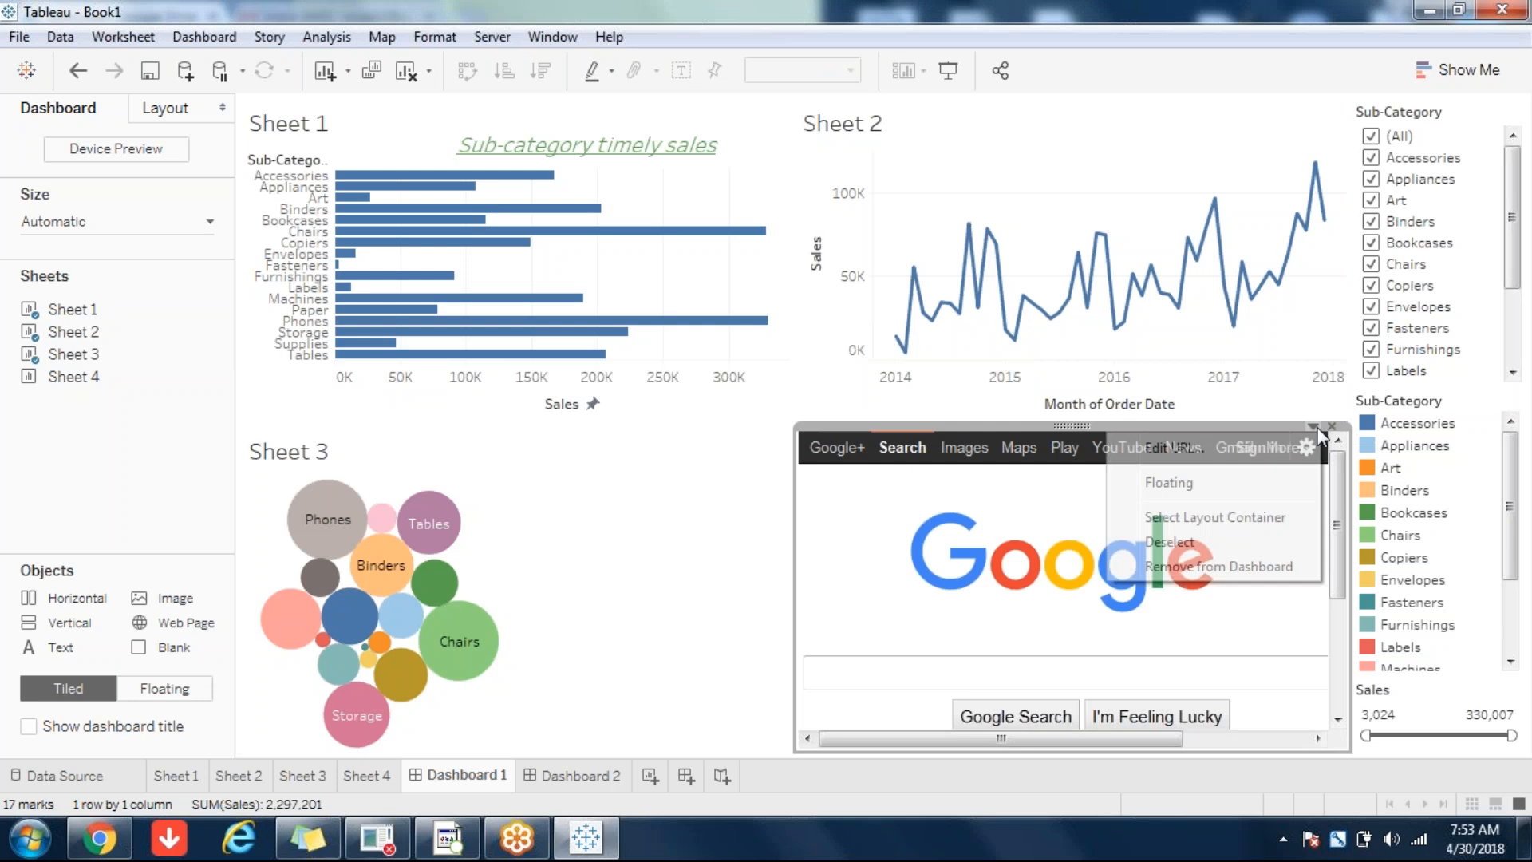
click(1169, 483)
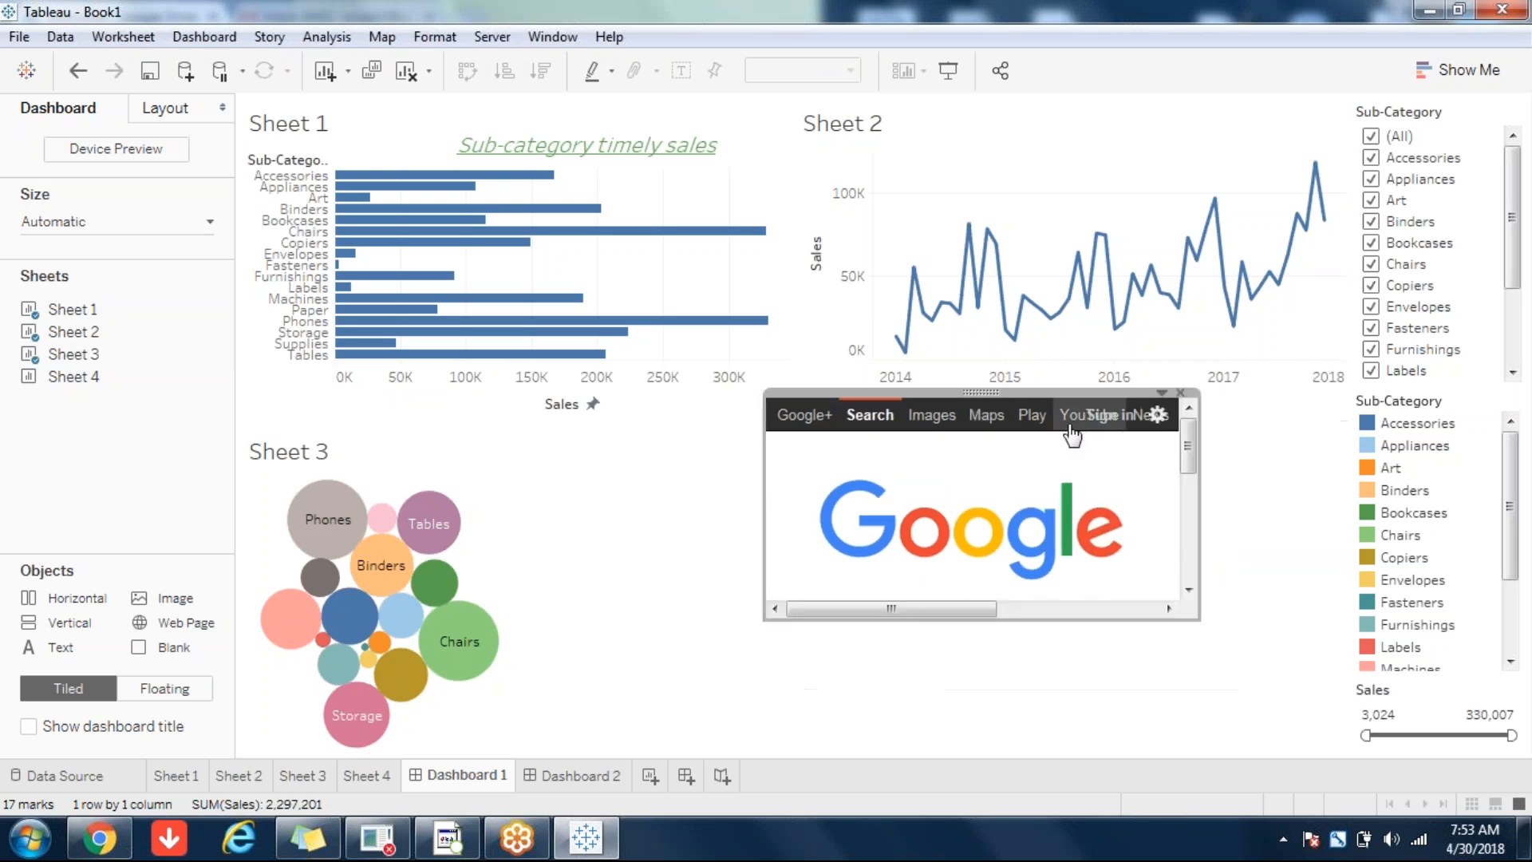
drag(981, 390, 668, 209)
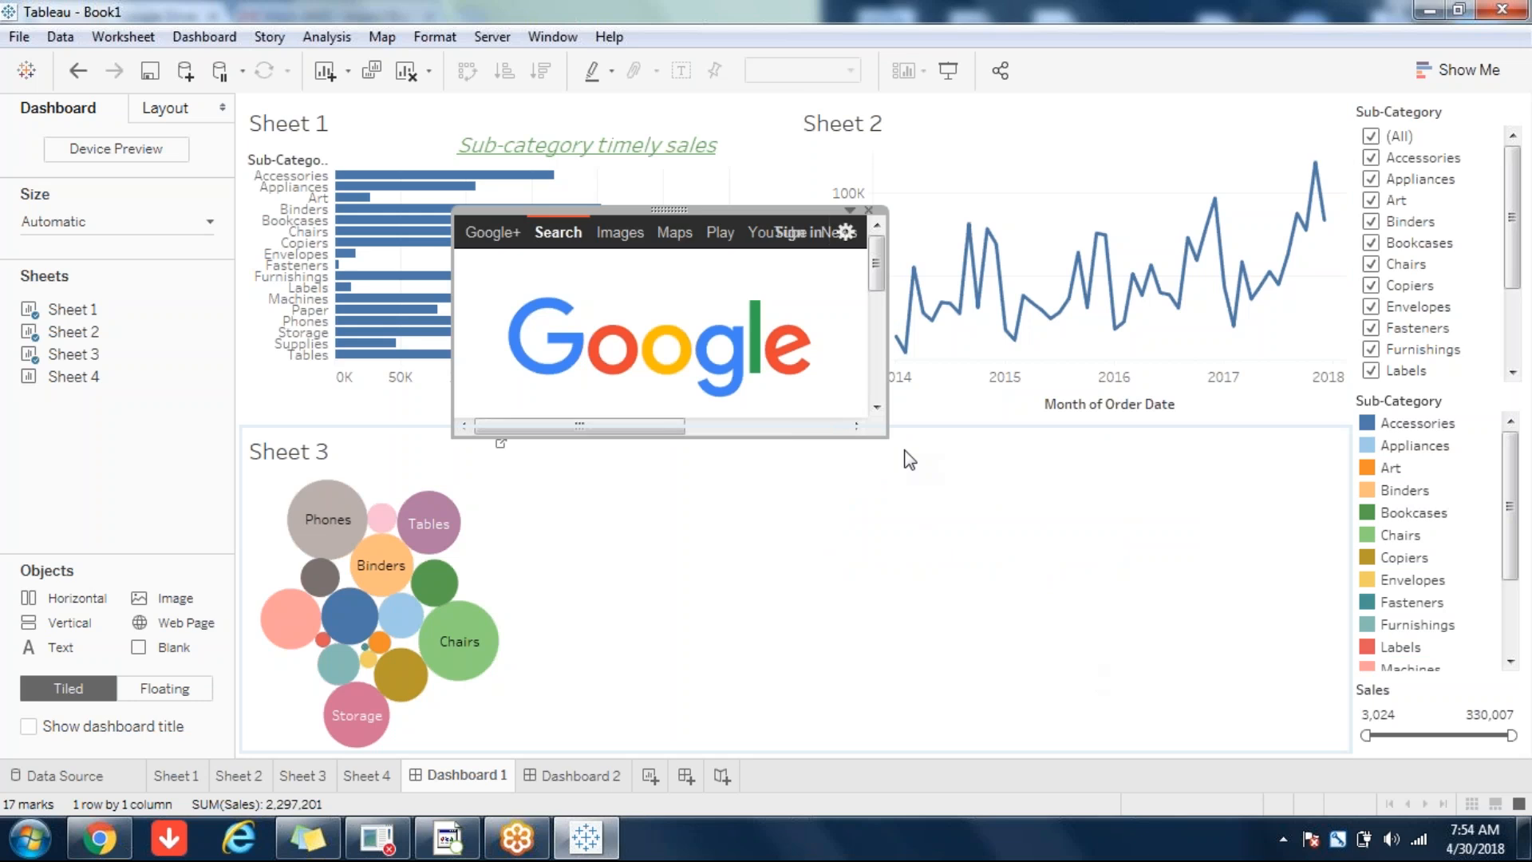
drag(883, 434, 1070, 629)
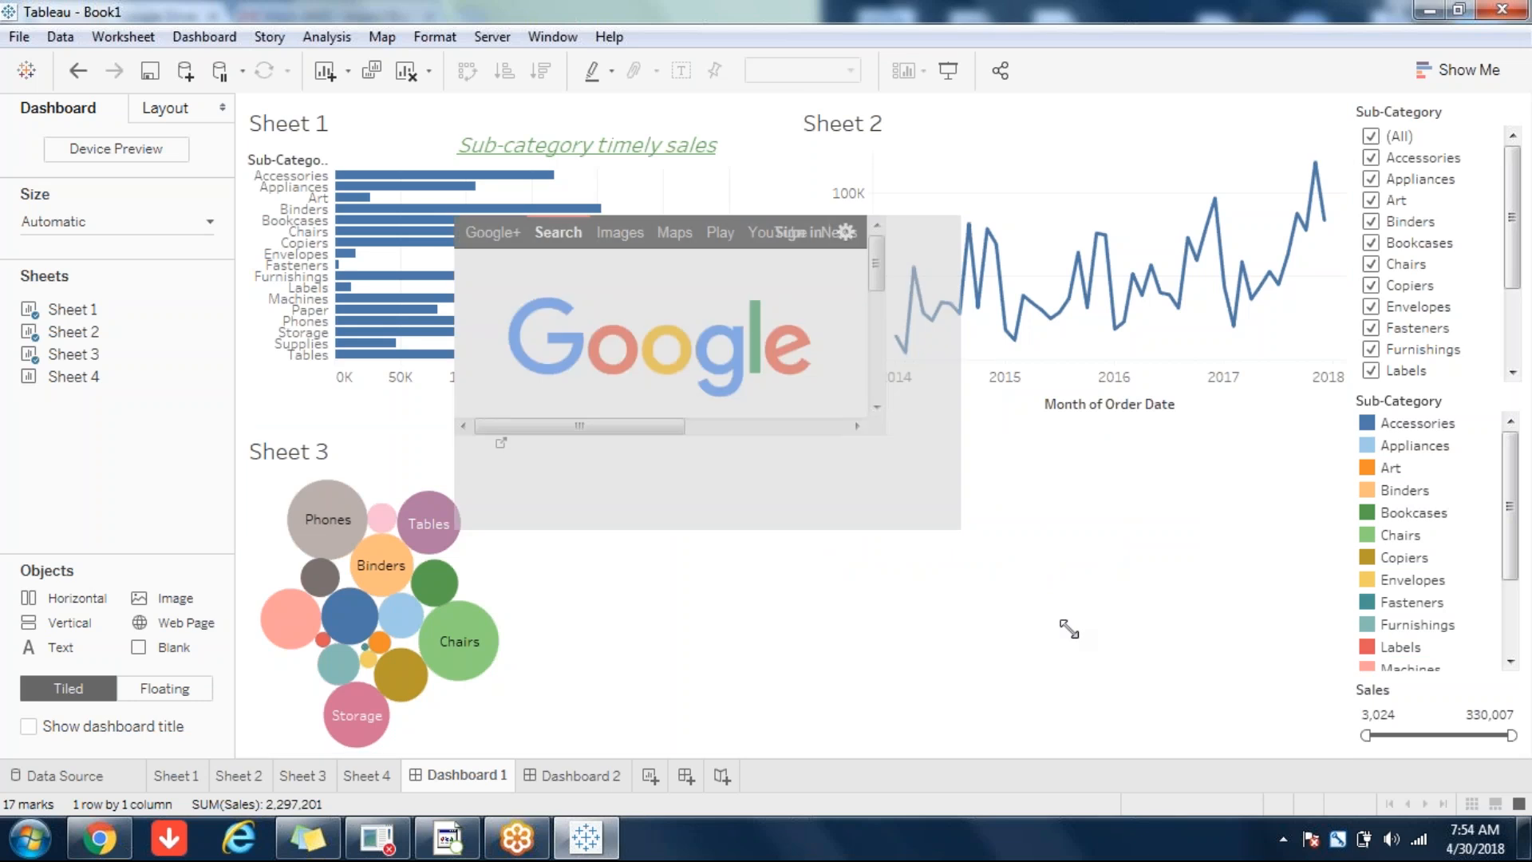
drag(1158, 697, 1158, 698)
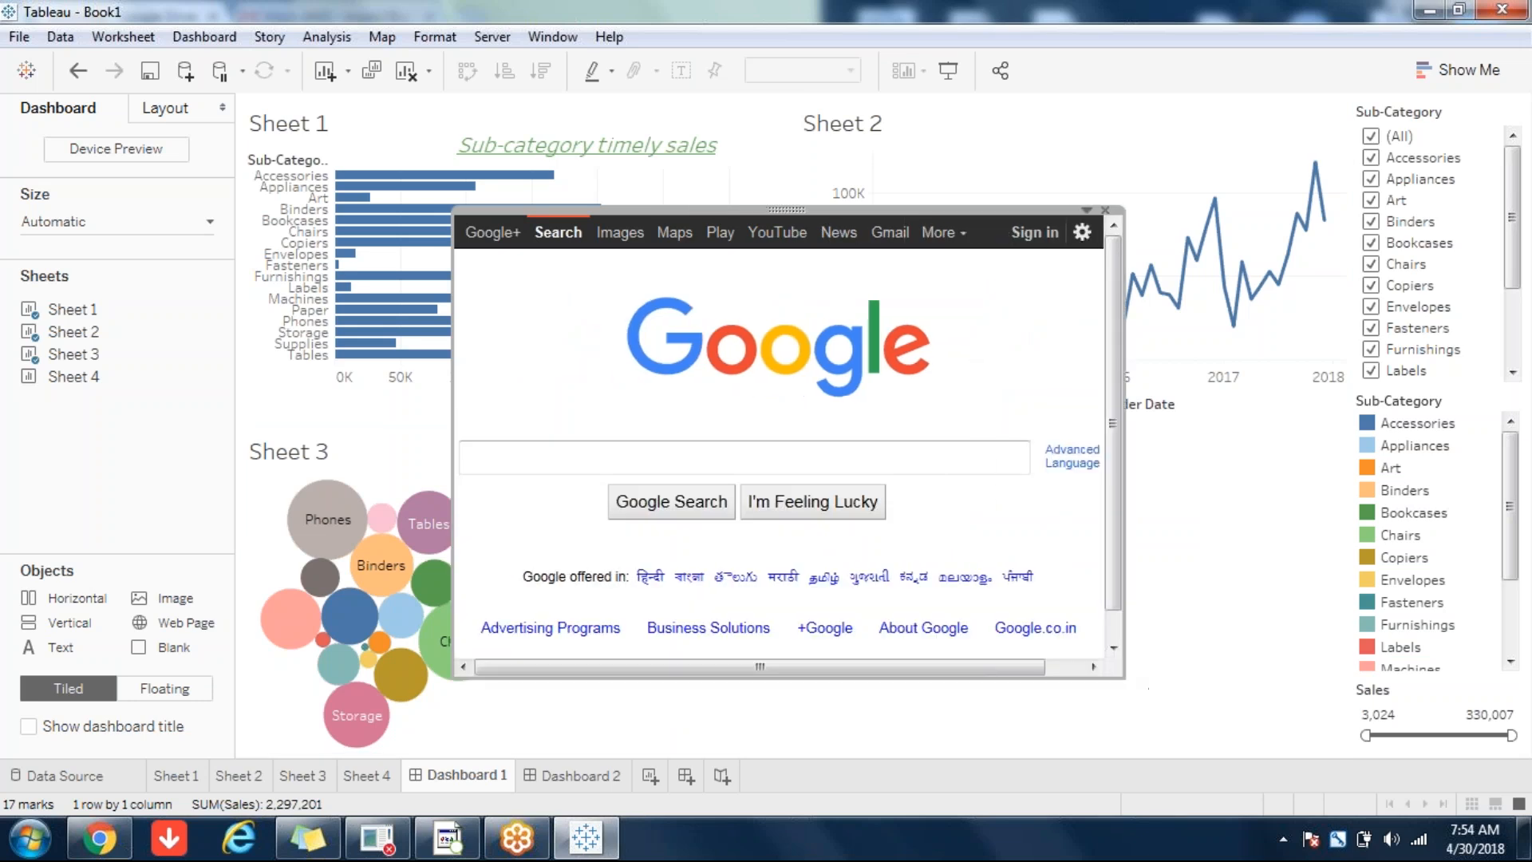
- Search for "tableau public" in the embedded Google page and open the "Tableau Public - Tableau Software" result
click(506, 460)
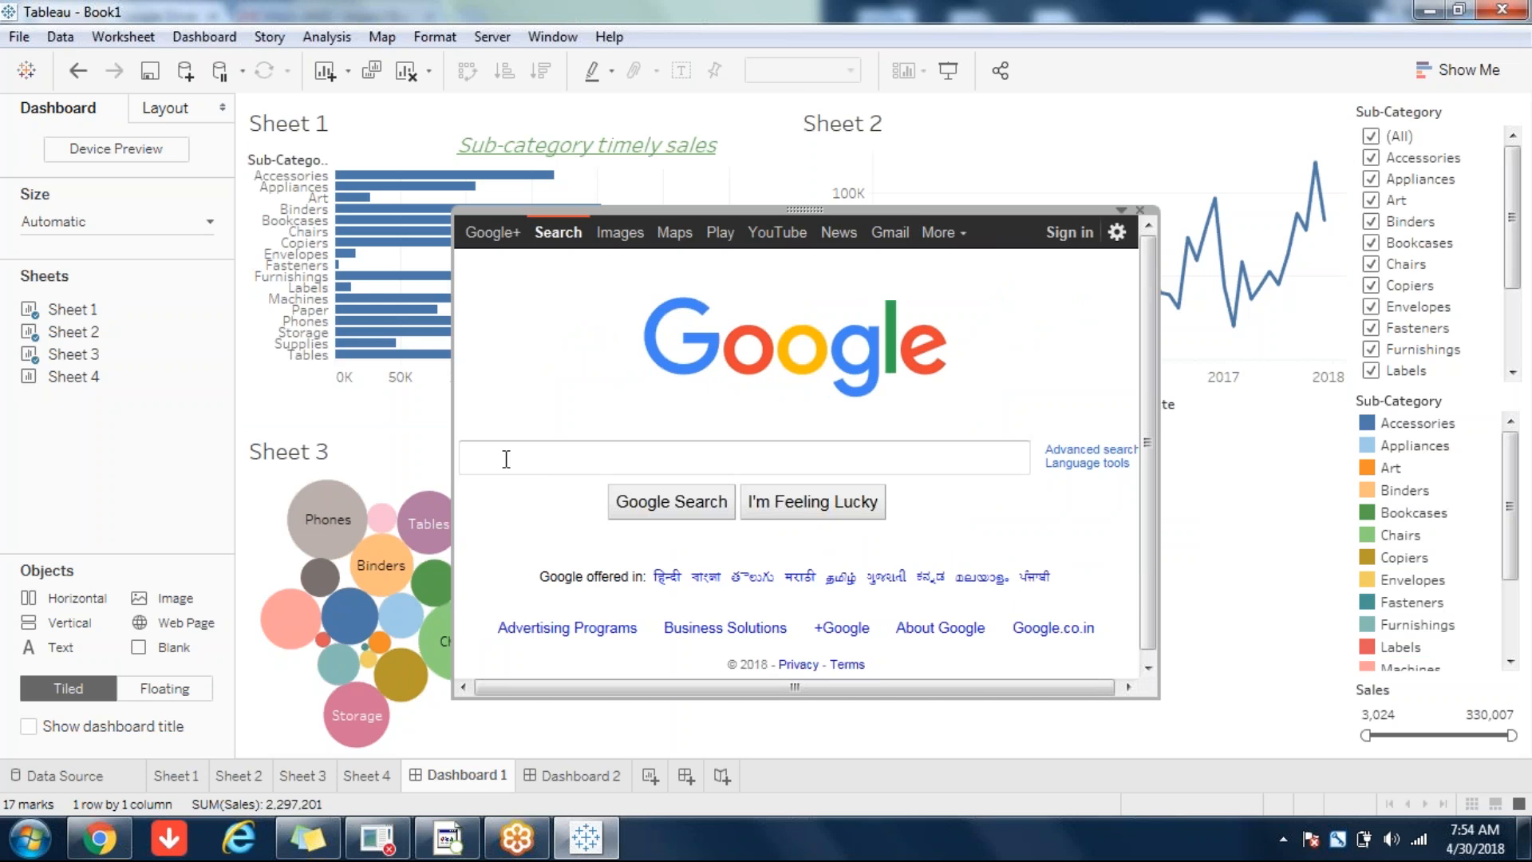
text(tableai)
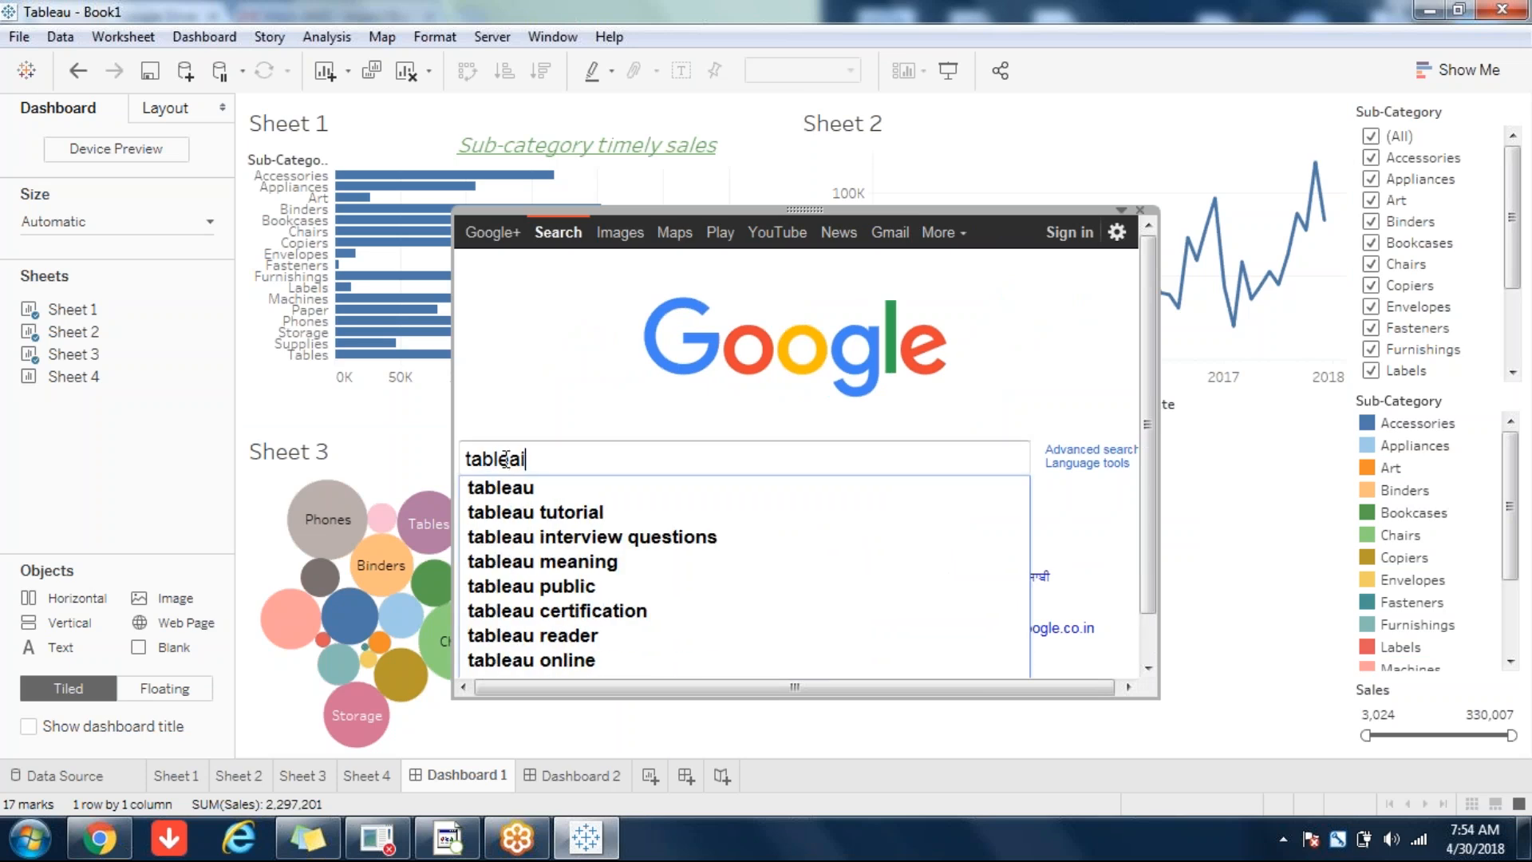
key(BackSpace)
text(u)
key(Down)
key(Down)
key(Down)
key(Down)
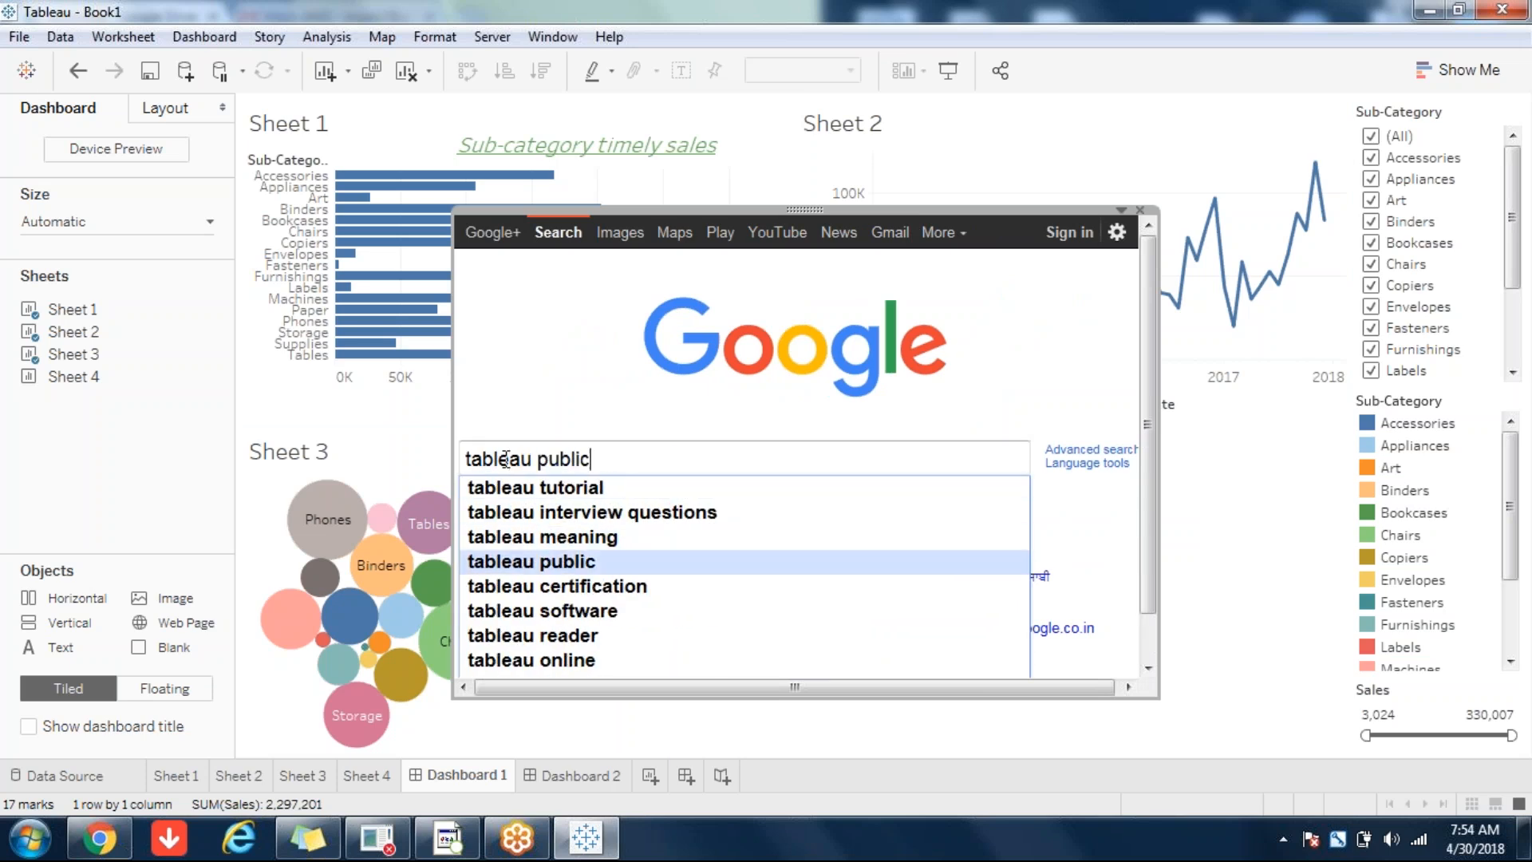
key(Return)
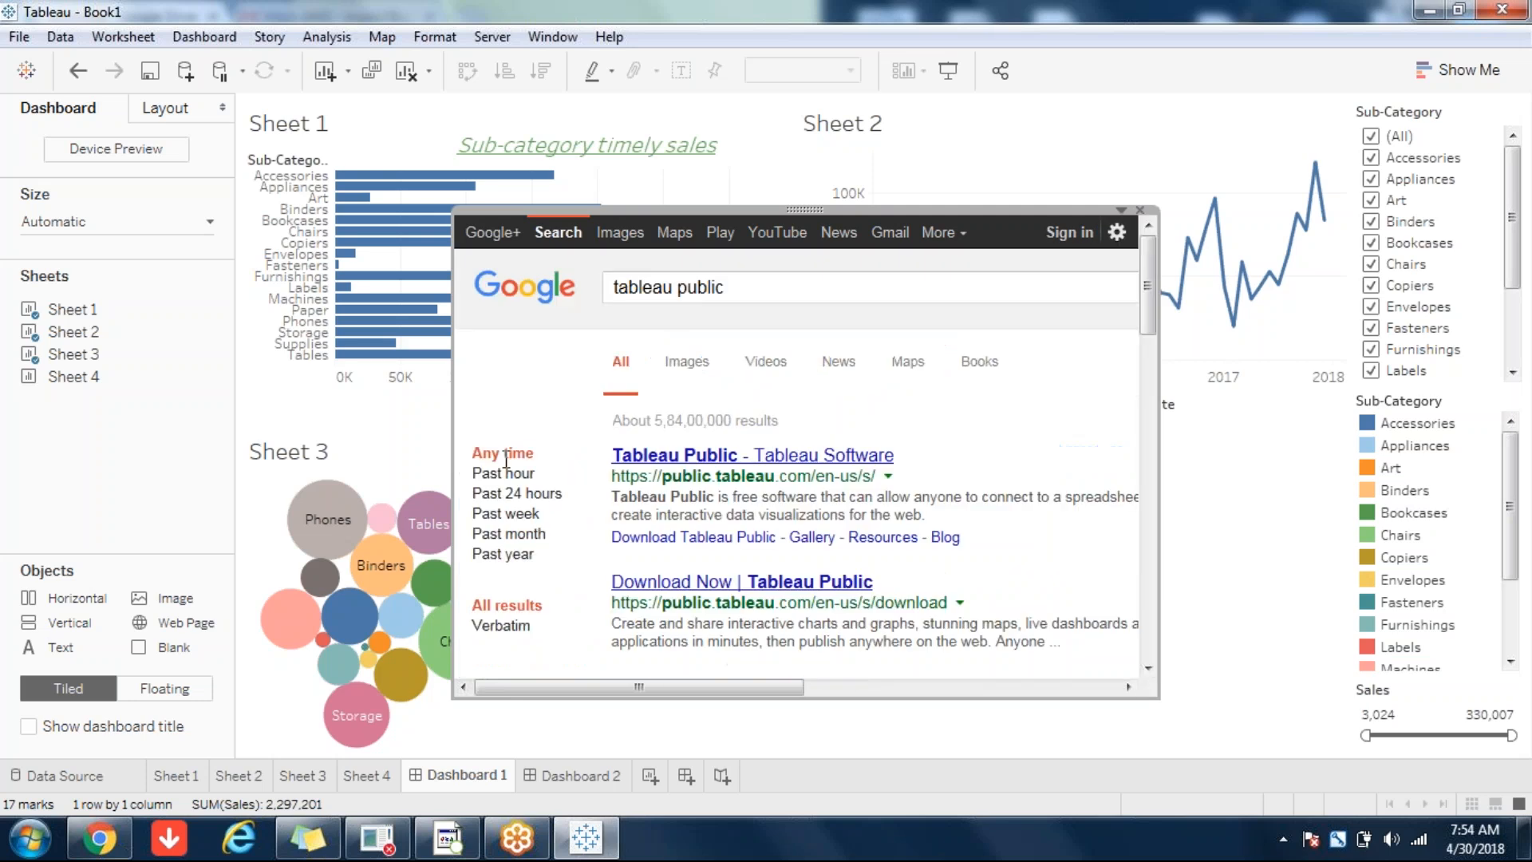
click(752, 455)
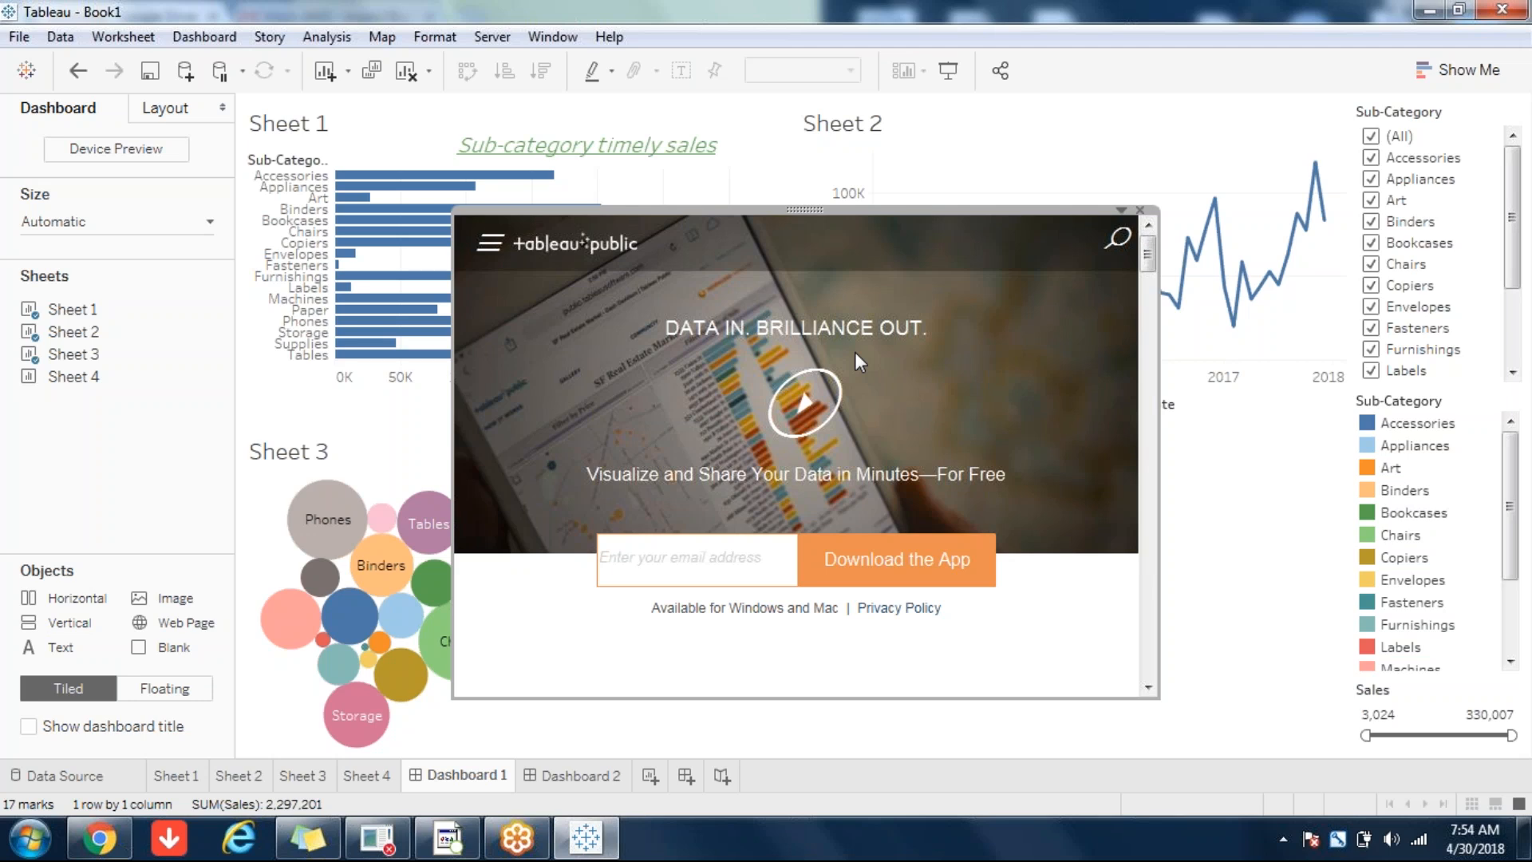
- Remove the floating web page object from Dashboard 1 and add a Blank object beside the Sheet 3 bubble chart
click(1138, 212)
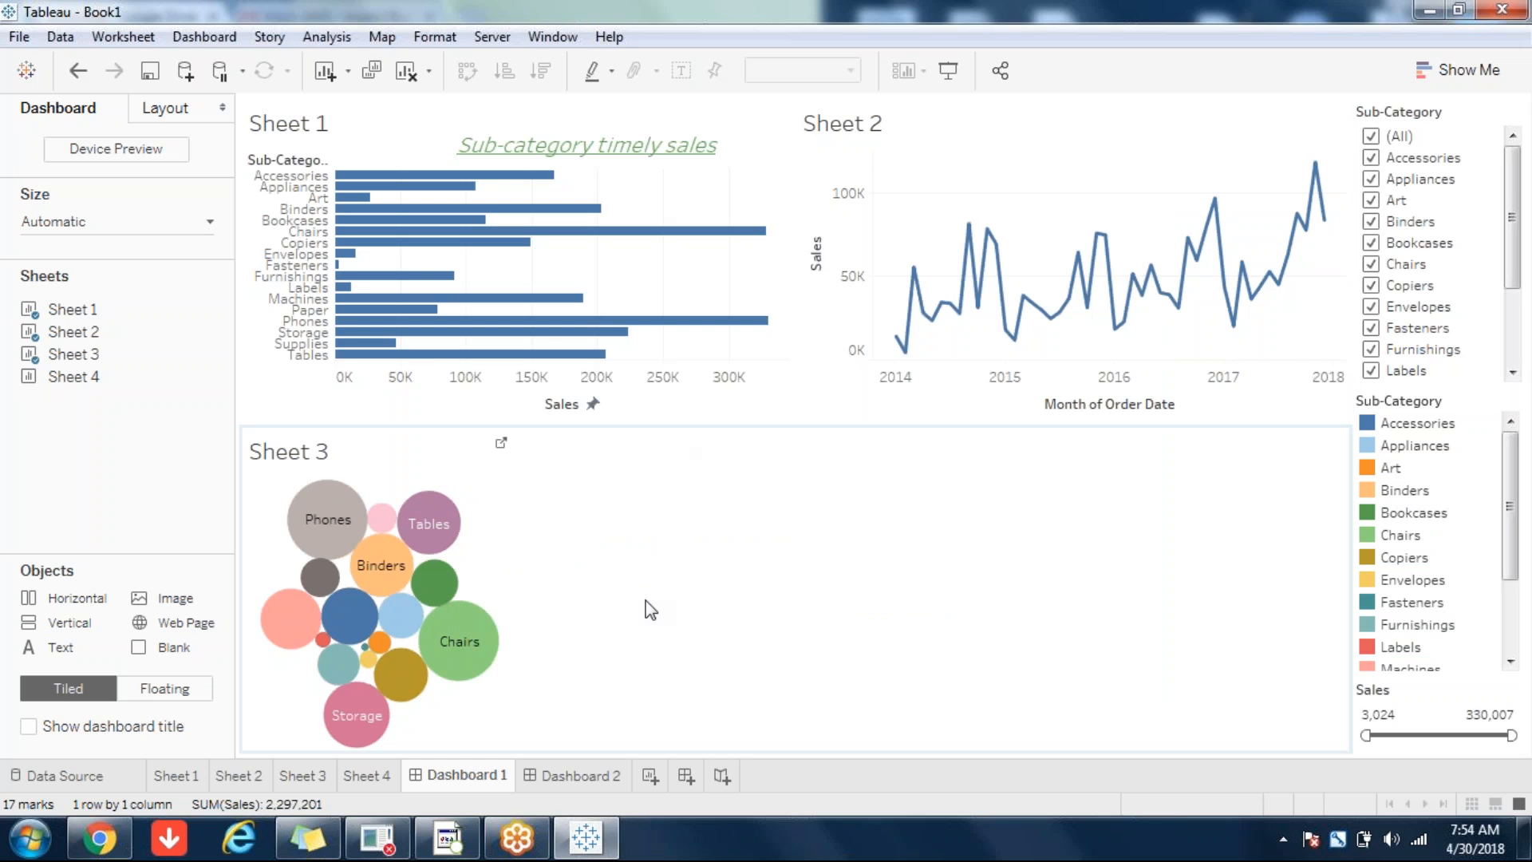
click(967, 624)
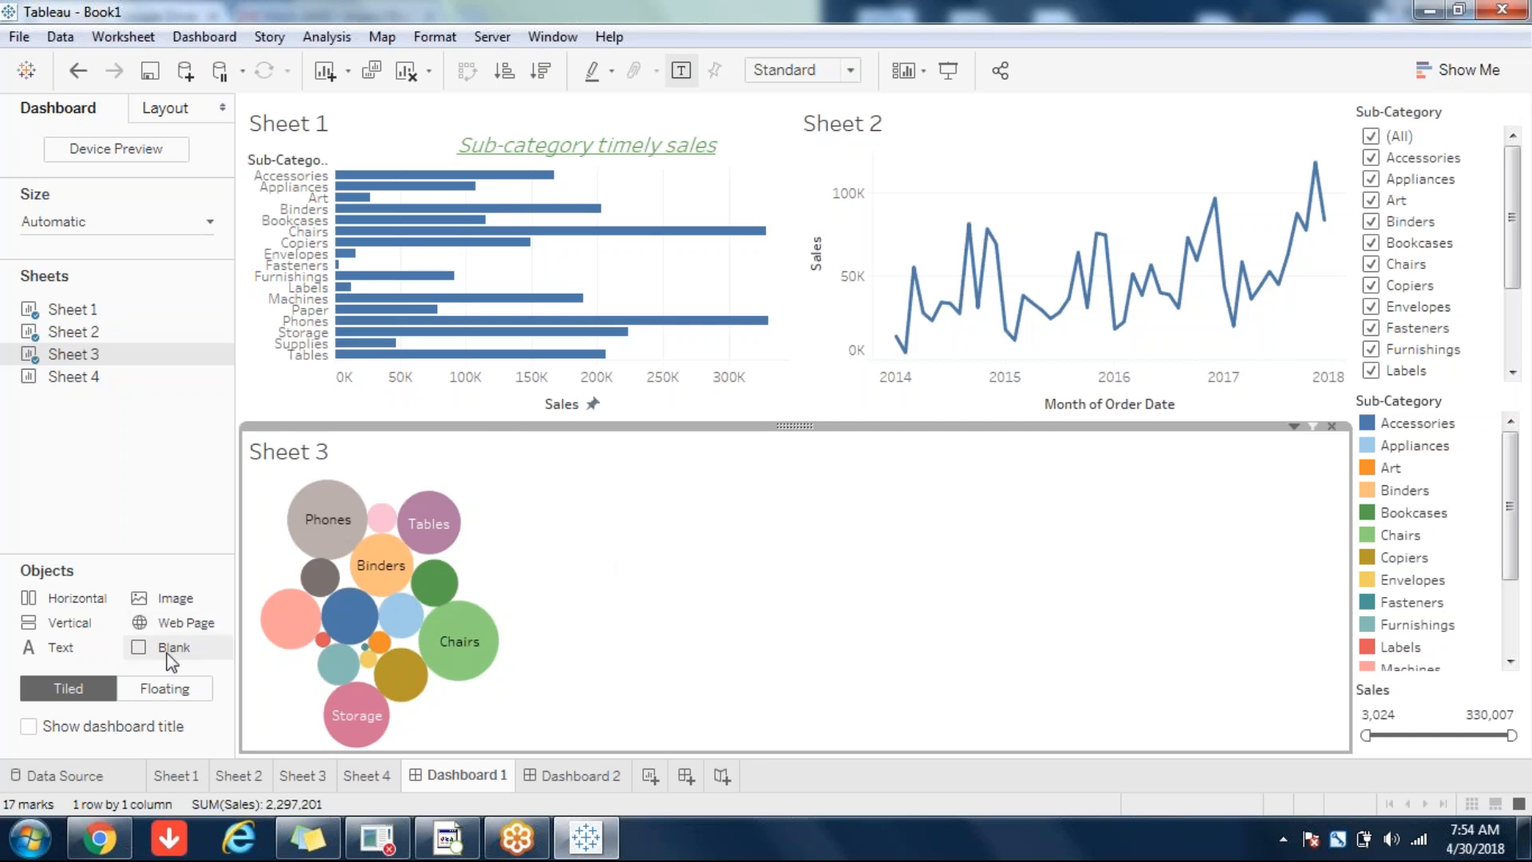
drag(167, 651, 730, 602)
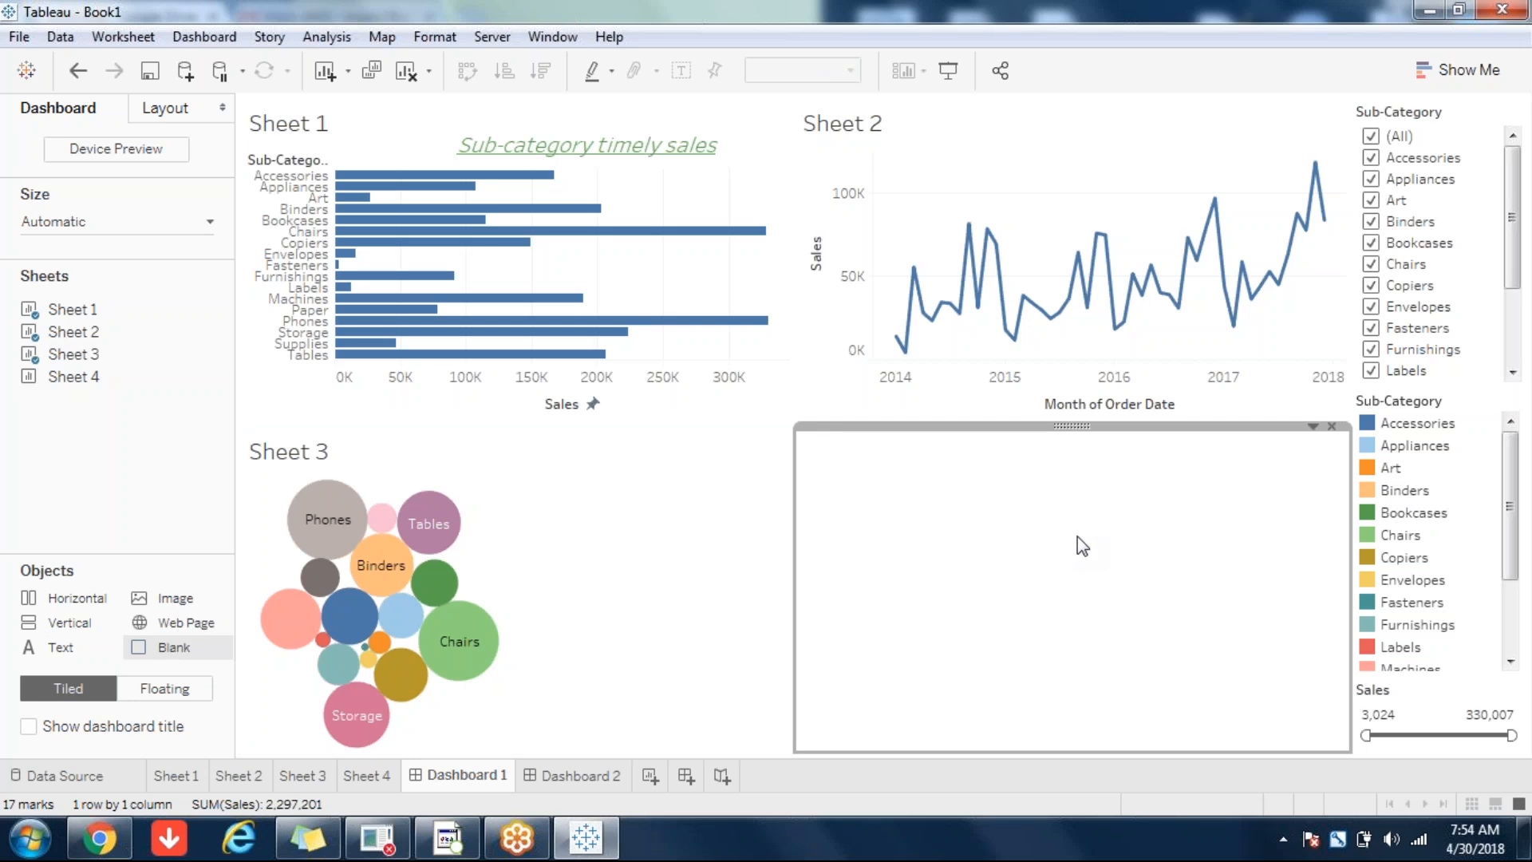
- Select Sheet 3, Sheet 2 and the blank object in turn to examine the area each occupies on the dashboard
click(665, 511)
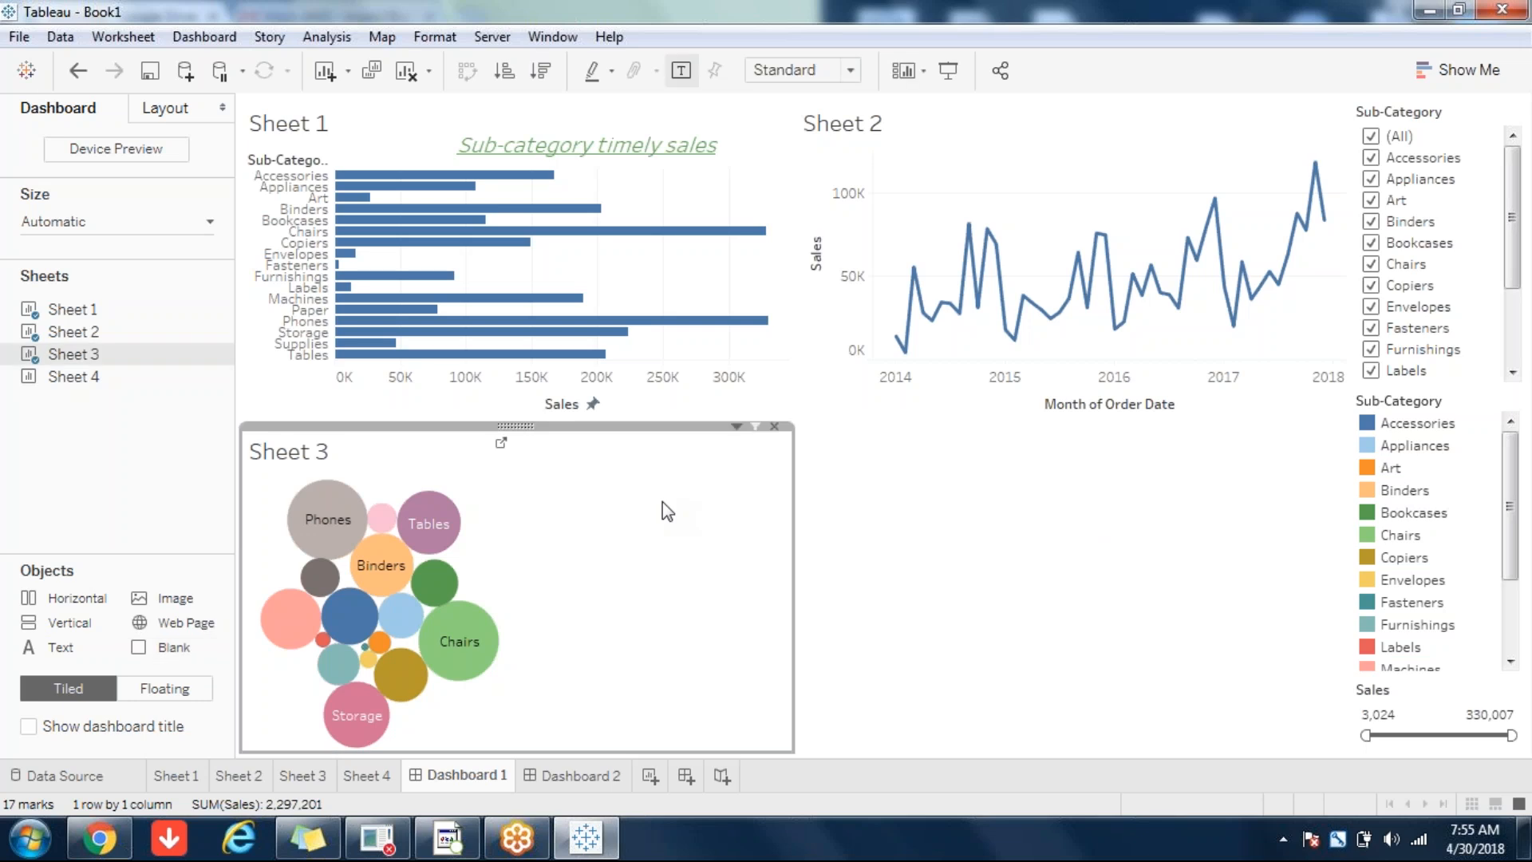
click(901, 463)
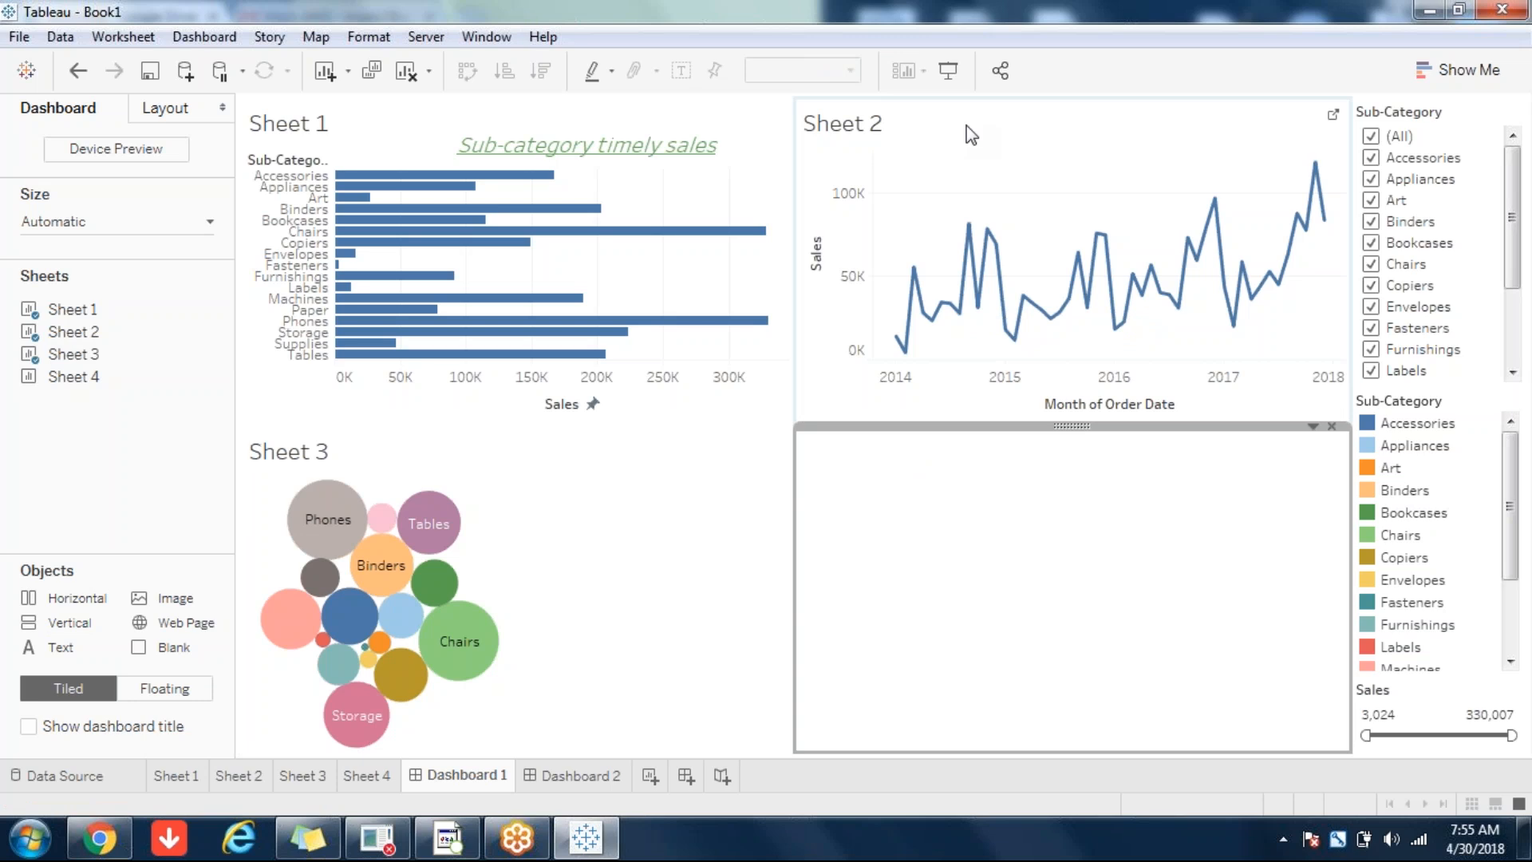
click(714, 593)
click(1014, 530)
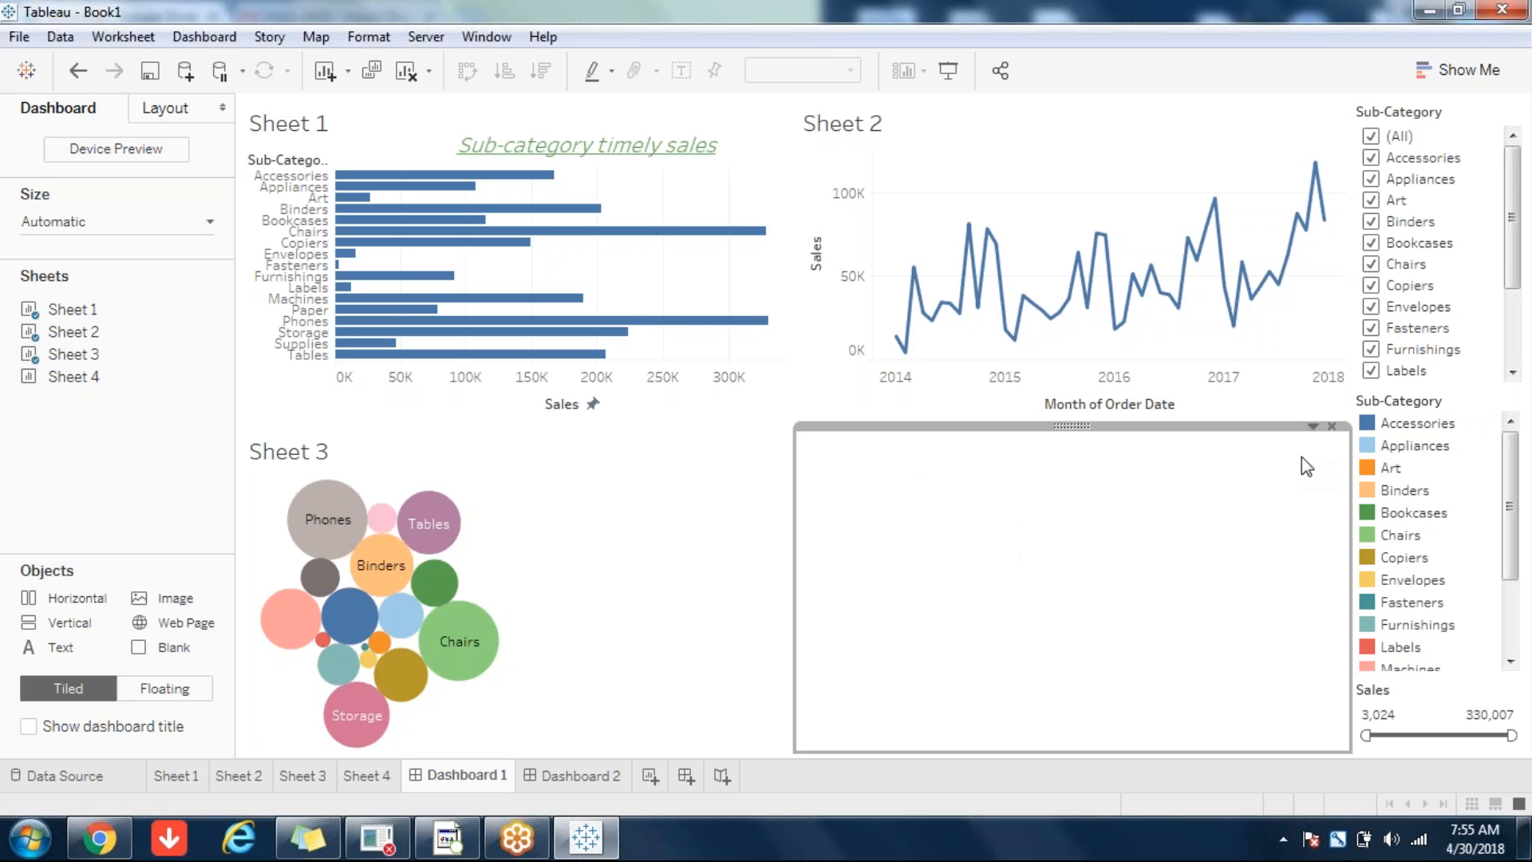
key(Delete)
click(940, 185)
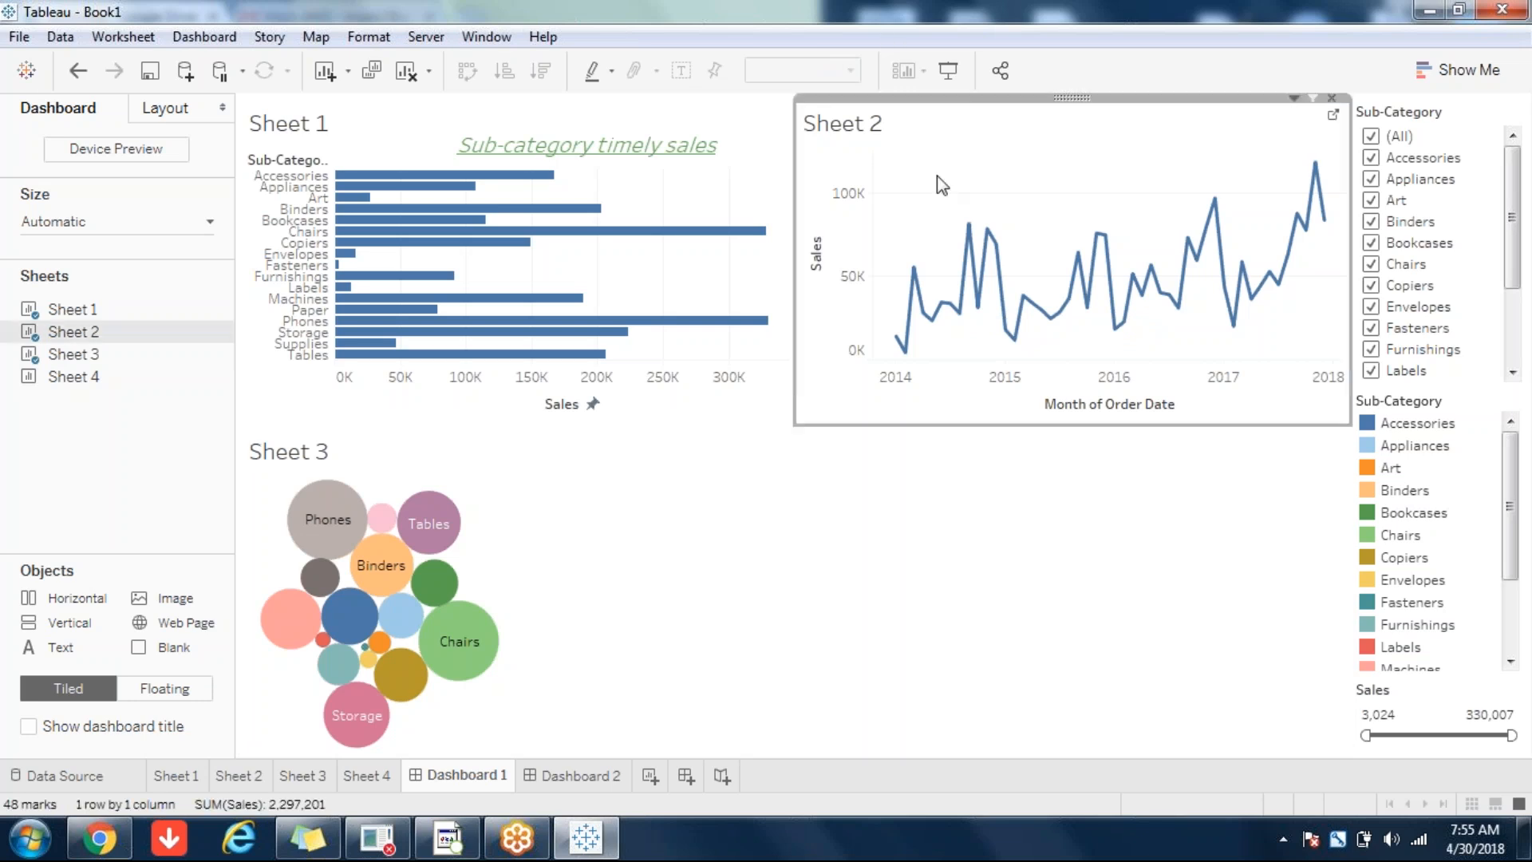
click(695, 469)
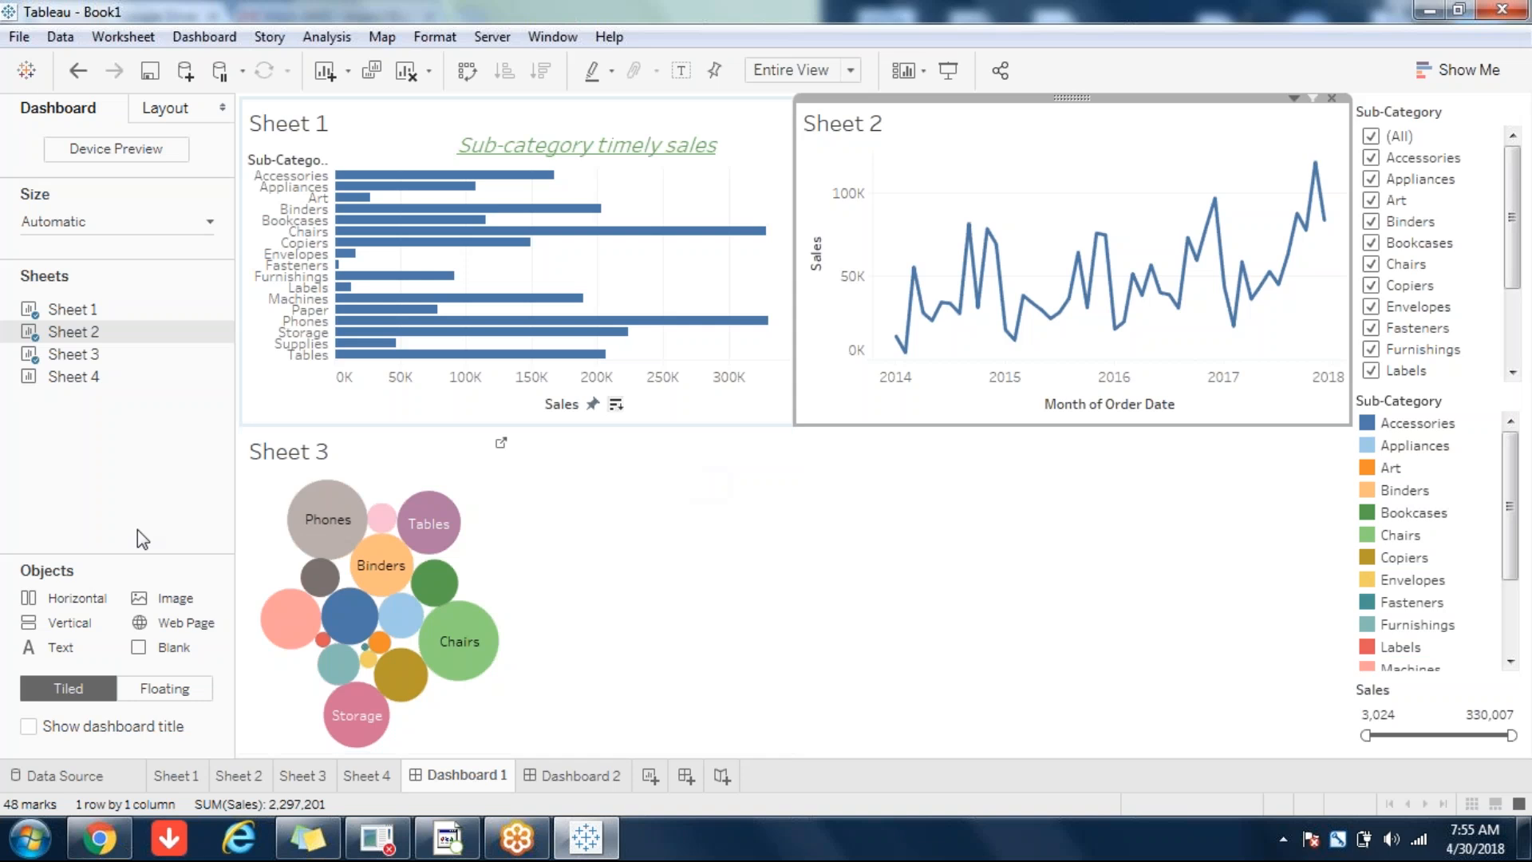
click(807, 572)
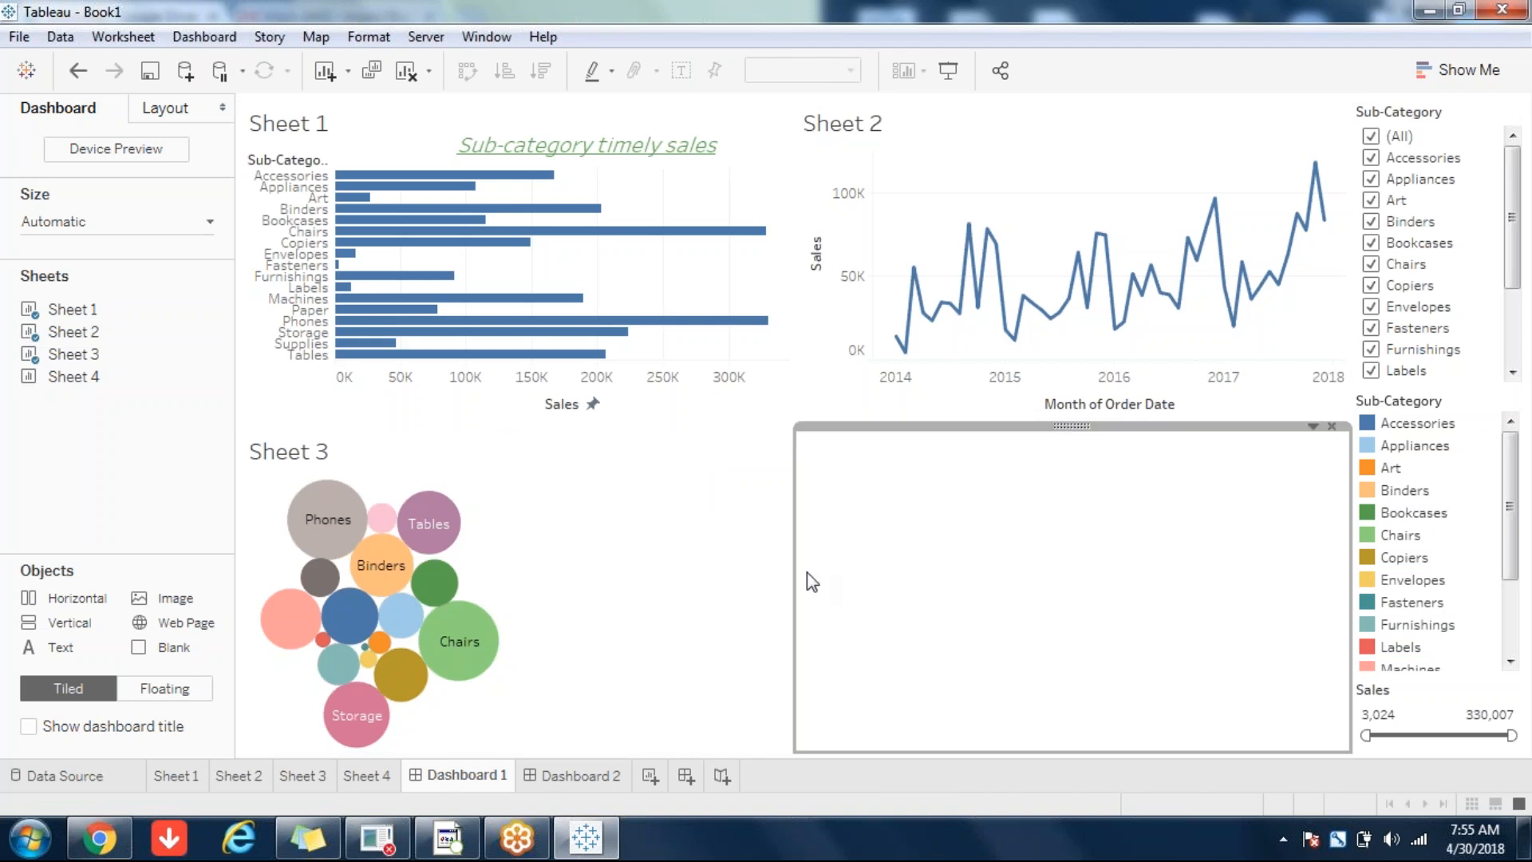
- Create a new story with Dashboard 1 as its first story point, captioned "dashbaord"
click(726, 778)
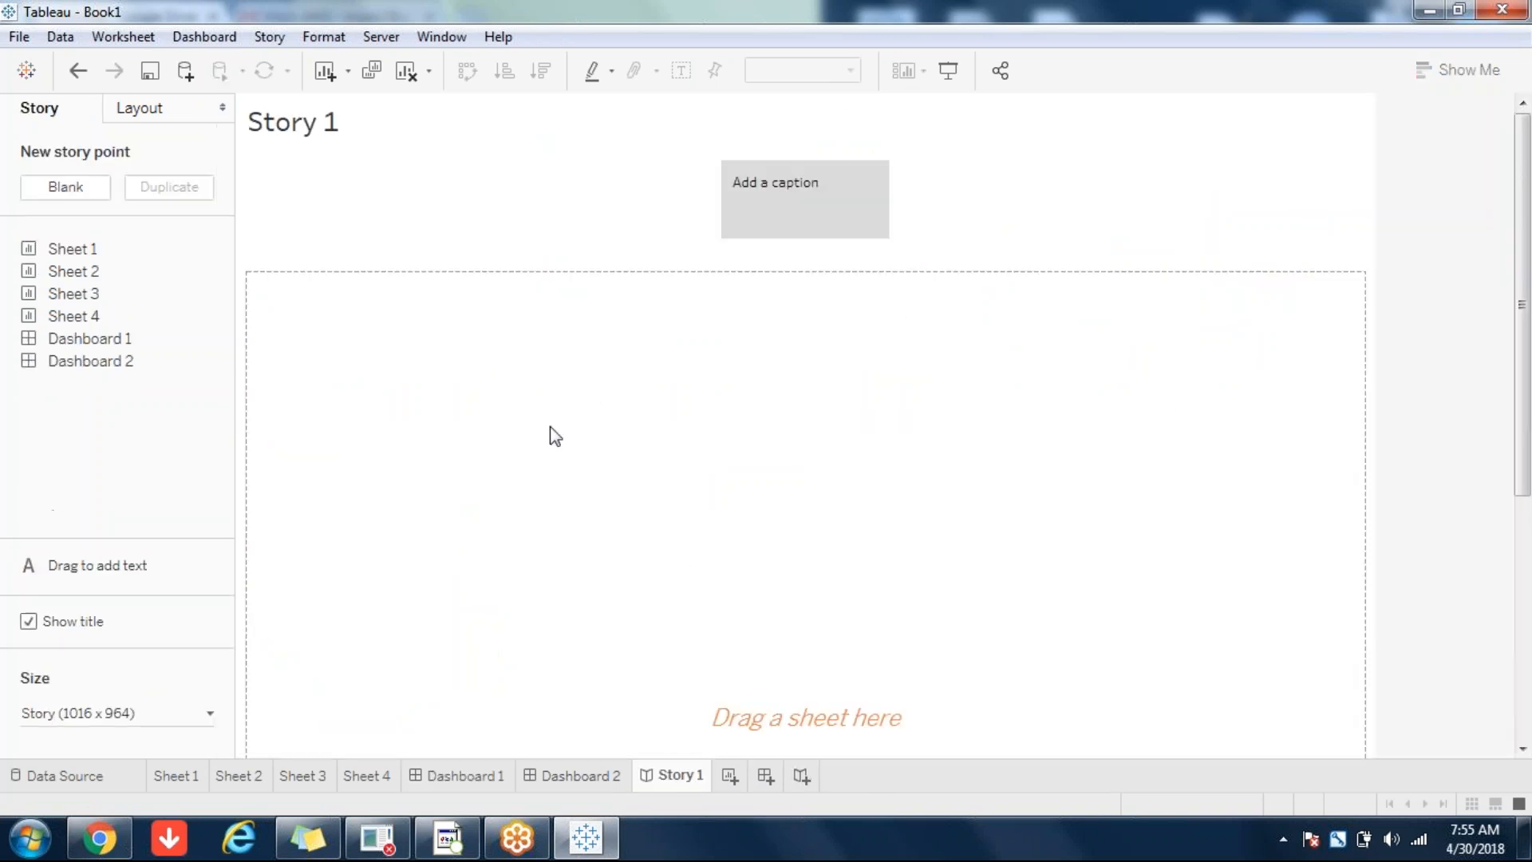
mouse_move(73, 300)
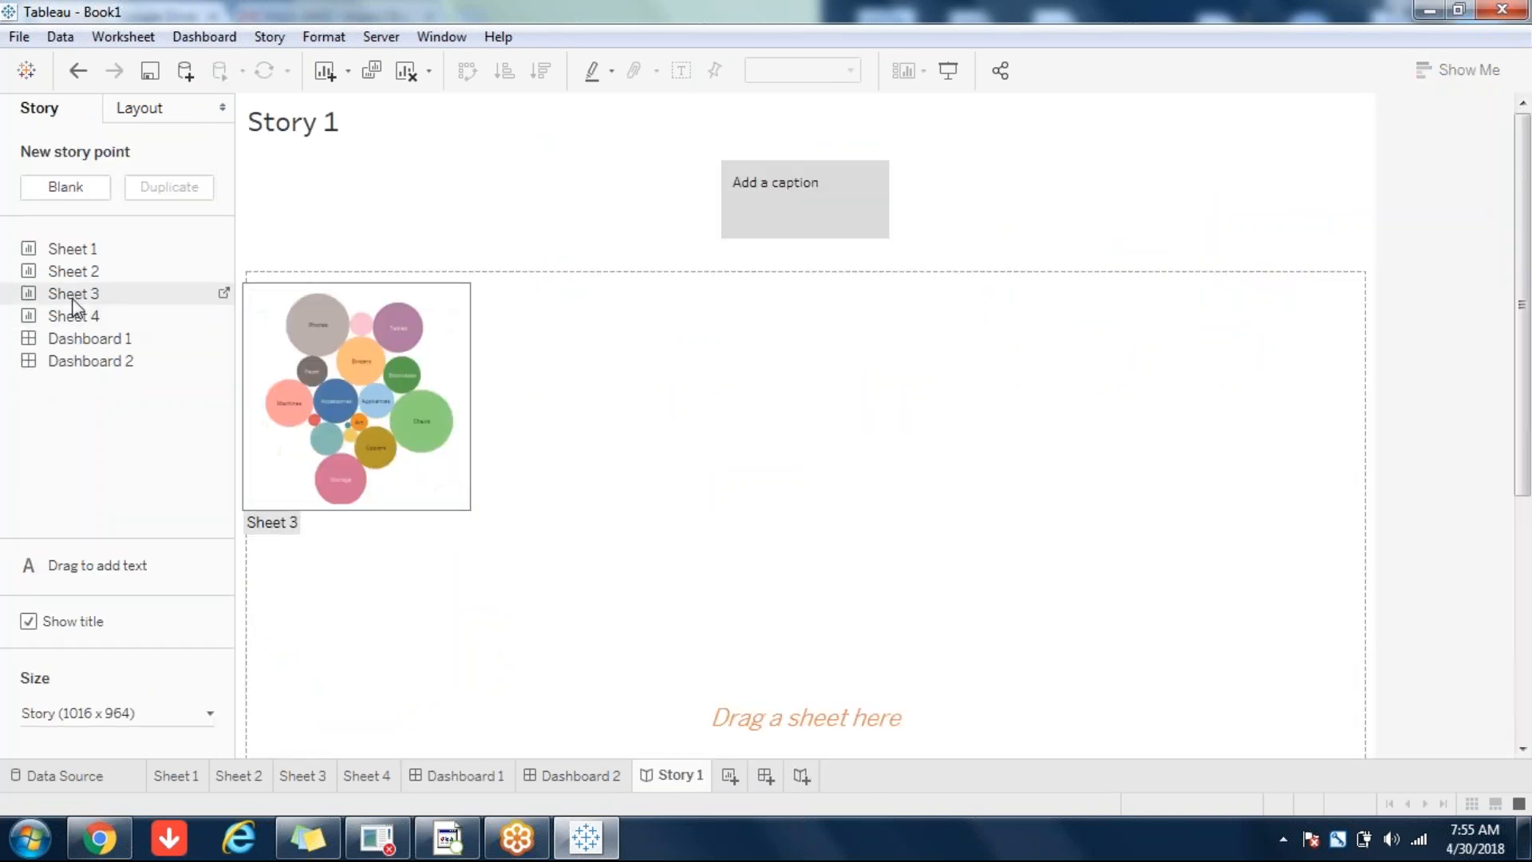
drag(83, 339, 479, 359)
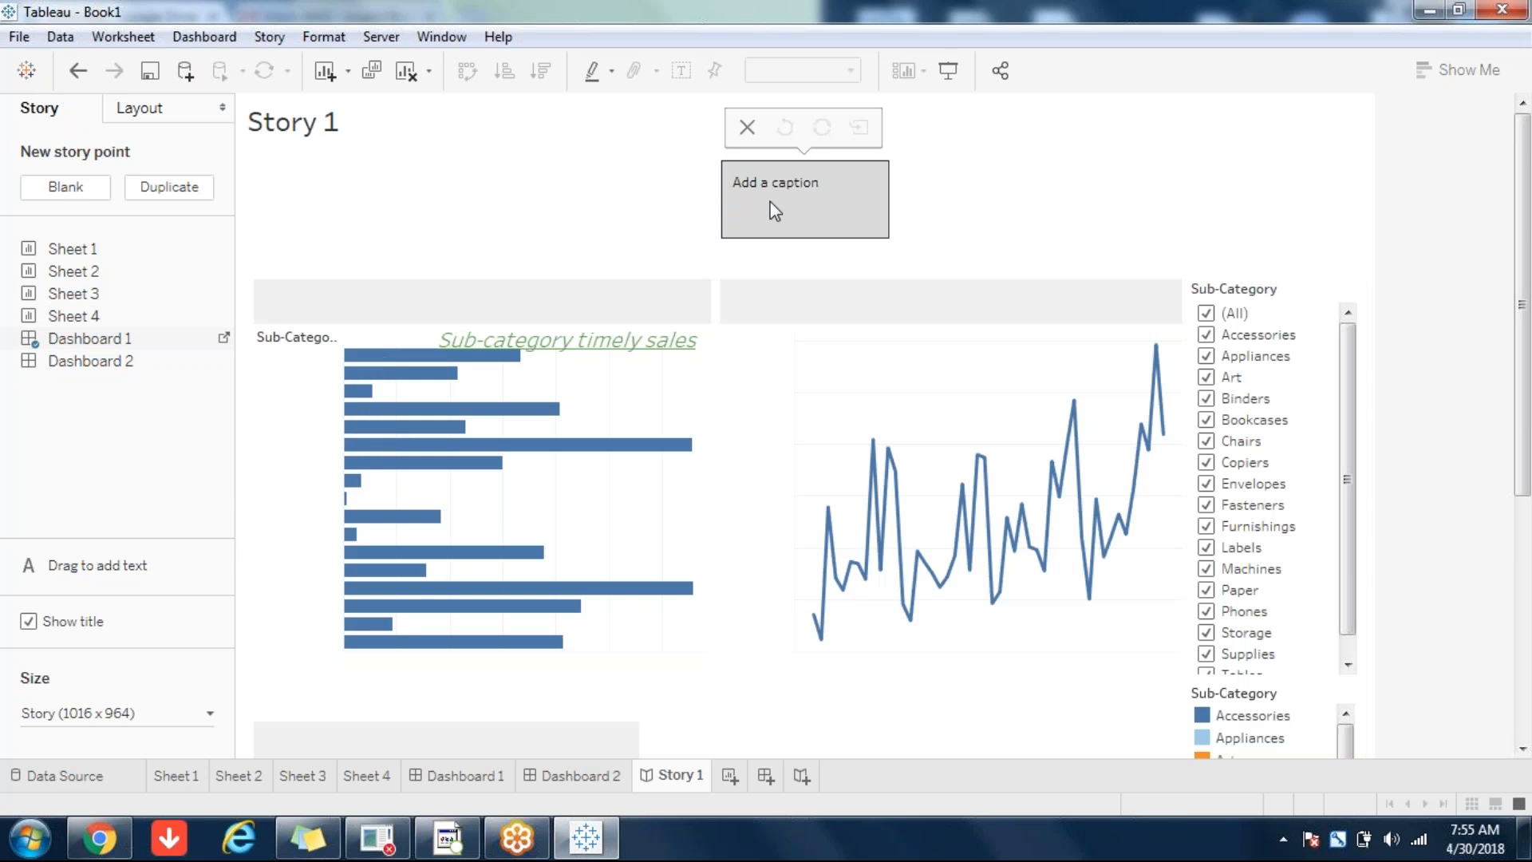
click(771, 202)
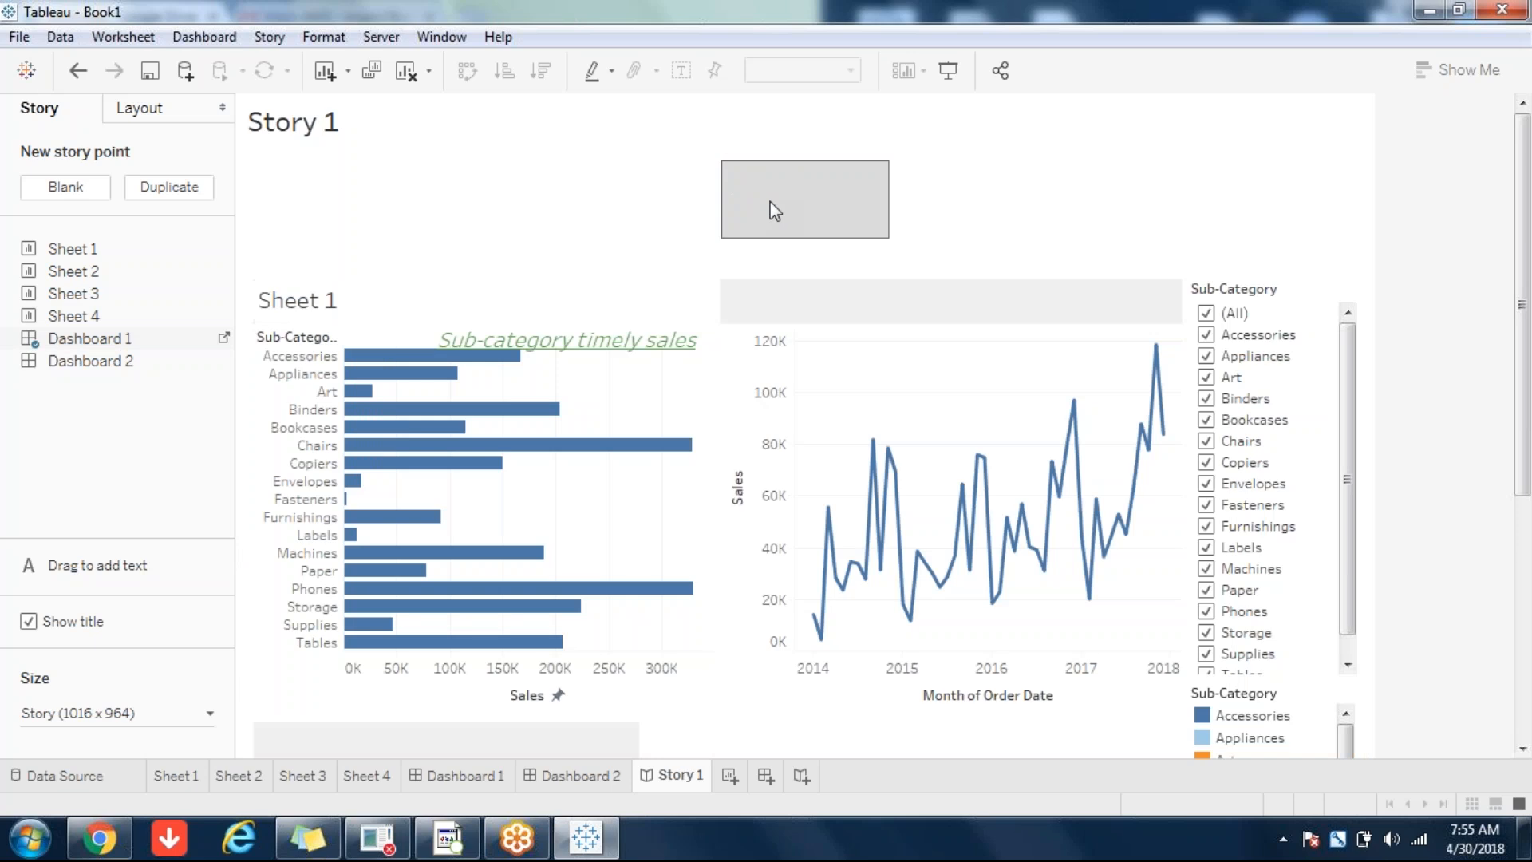
text(dashbaord)
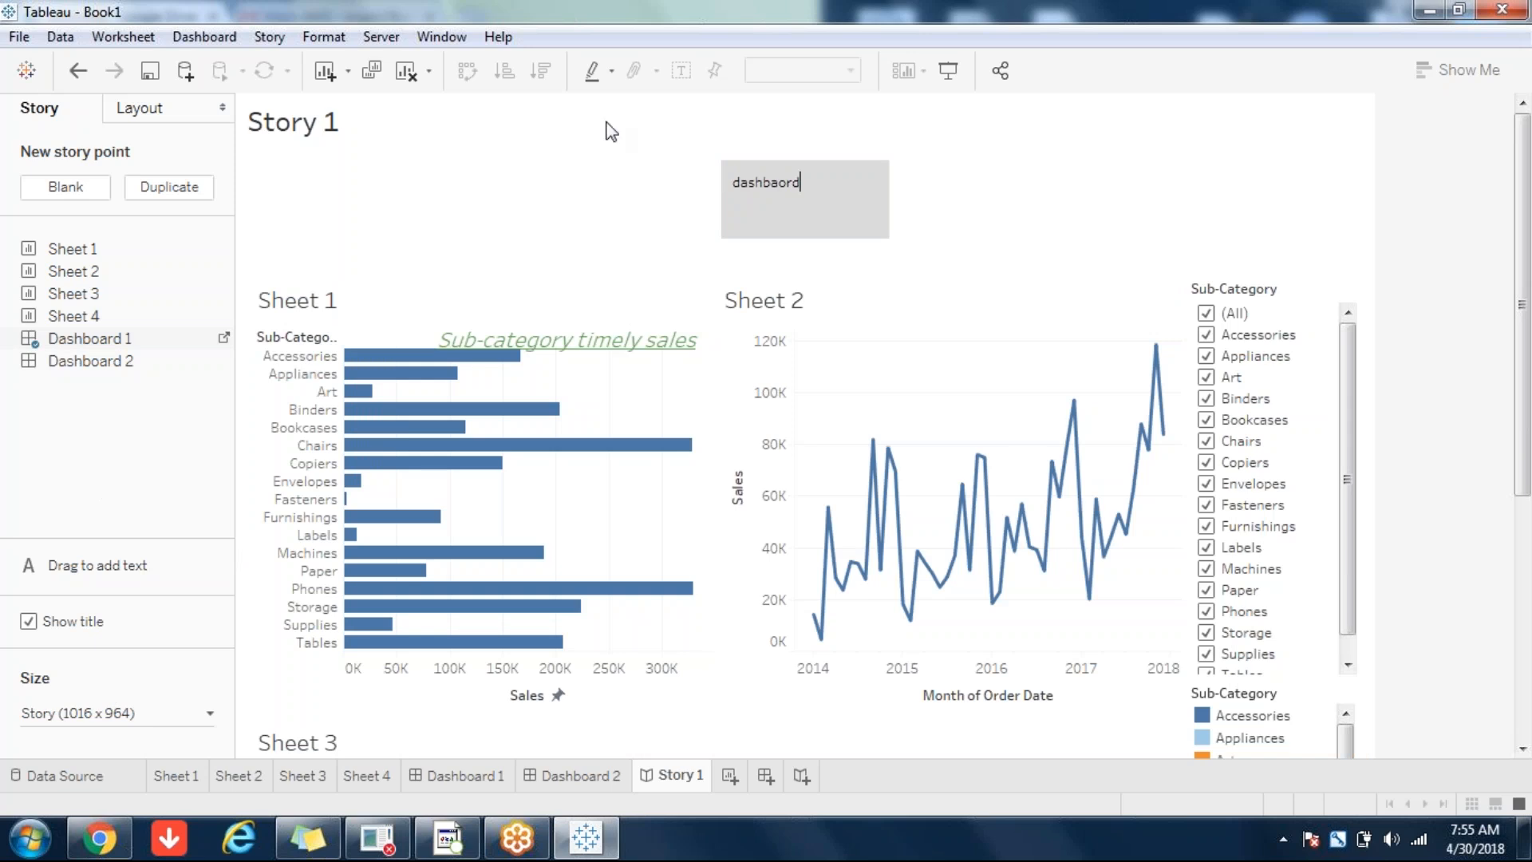
click(657, 536)
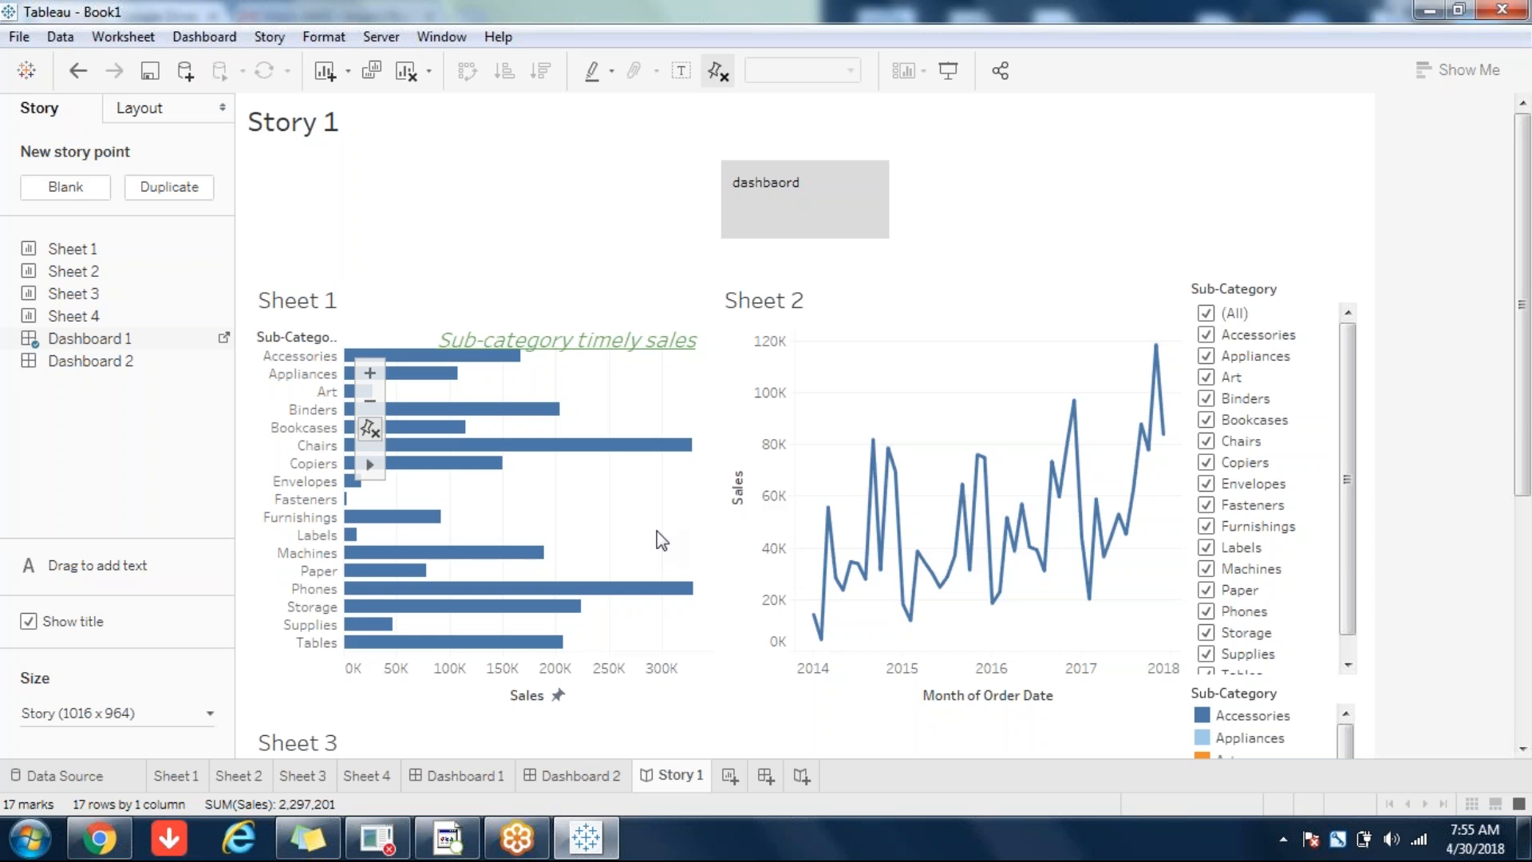
click(620, 377)
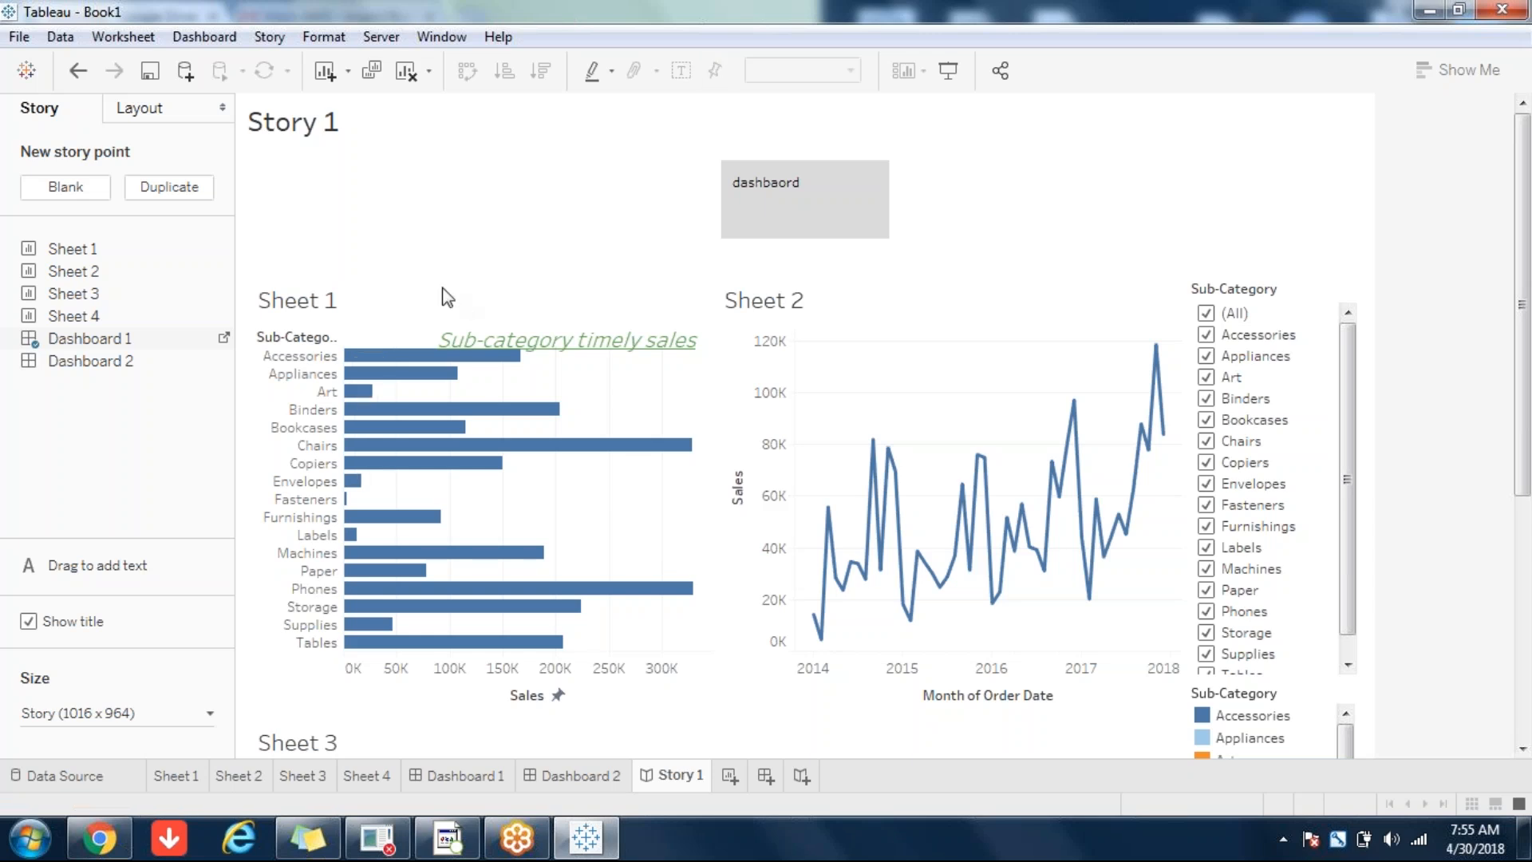
click(638, 515)
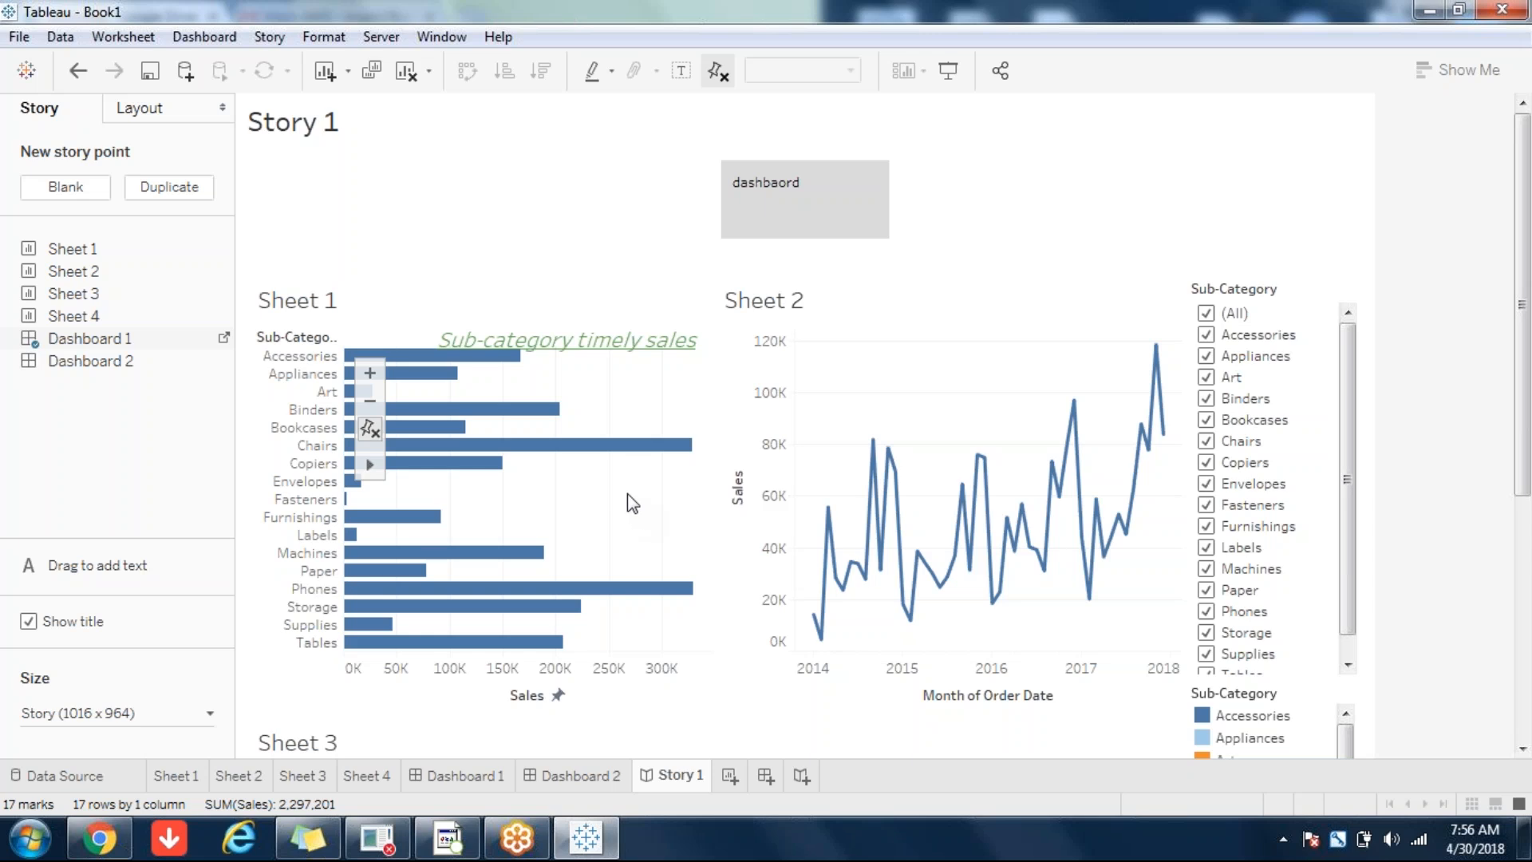
click(505, 181)
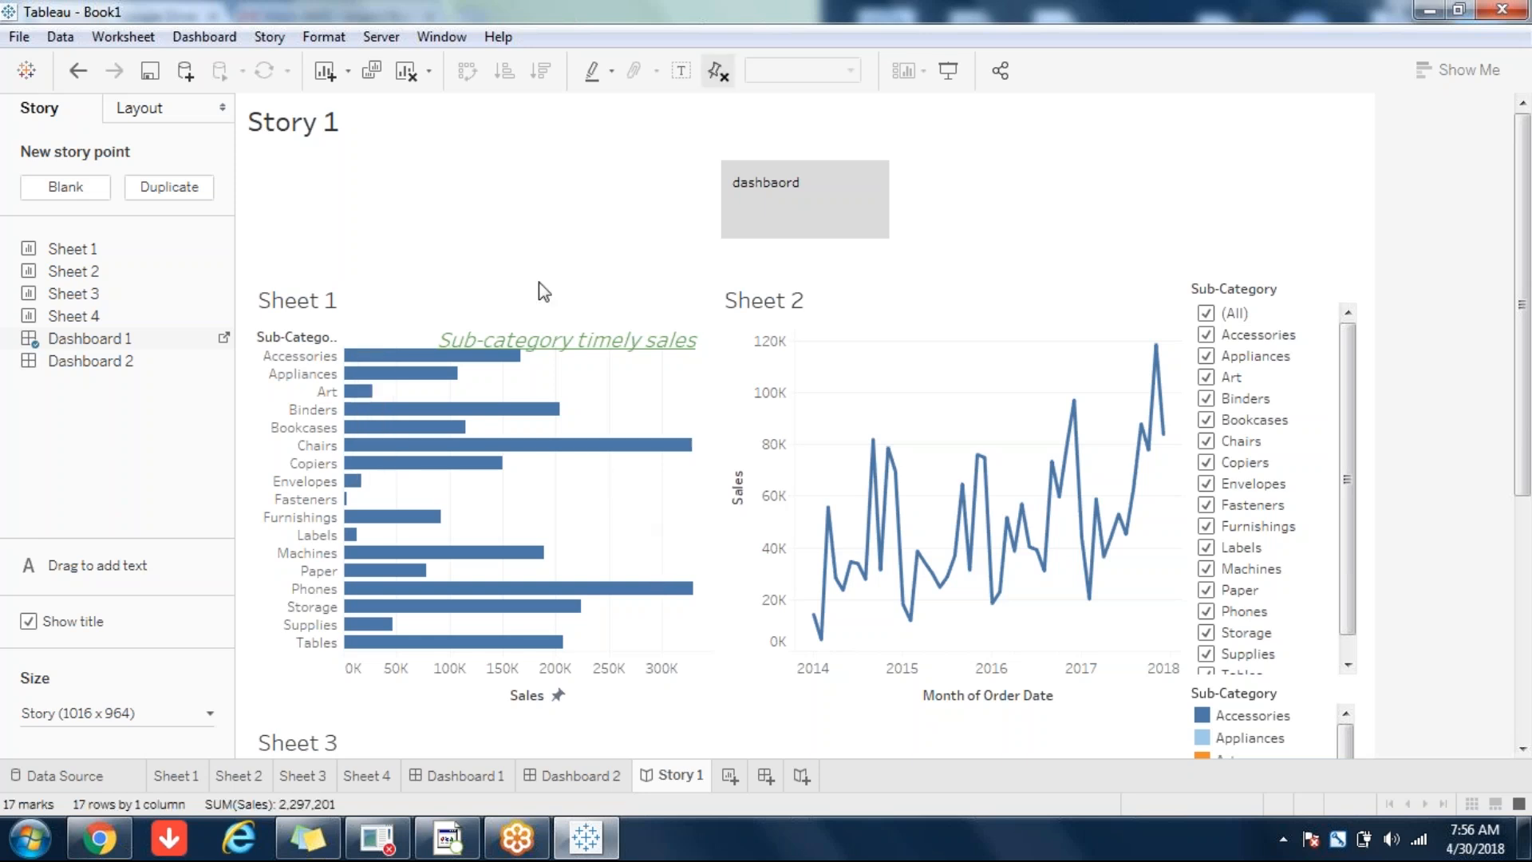
- View Dashboard 2 in presentation mode and return to the normal editing view
click(504, 230)
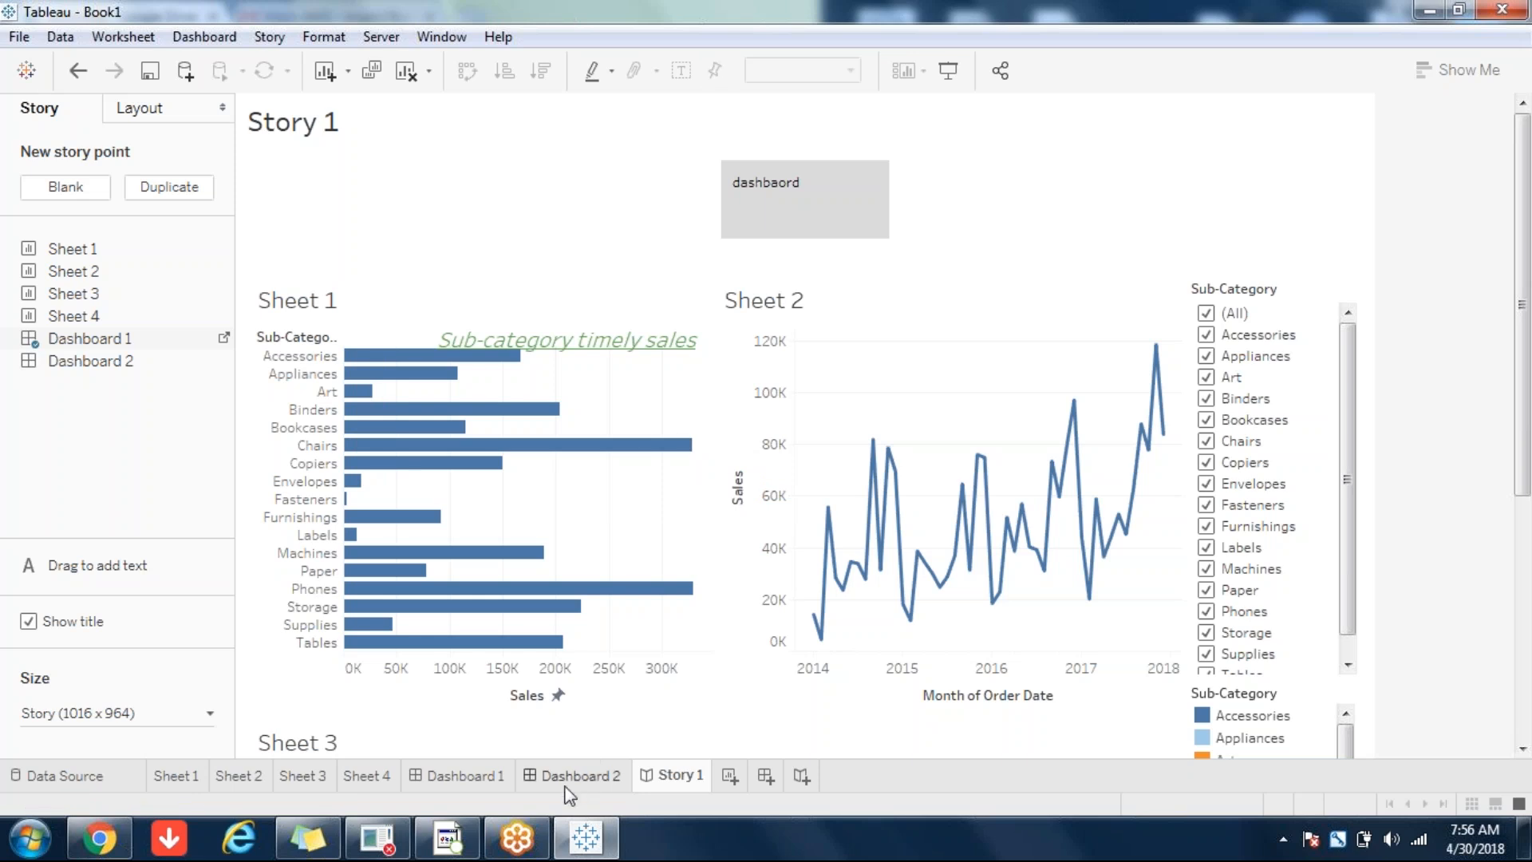
click(569, 775)
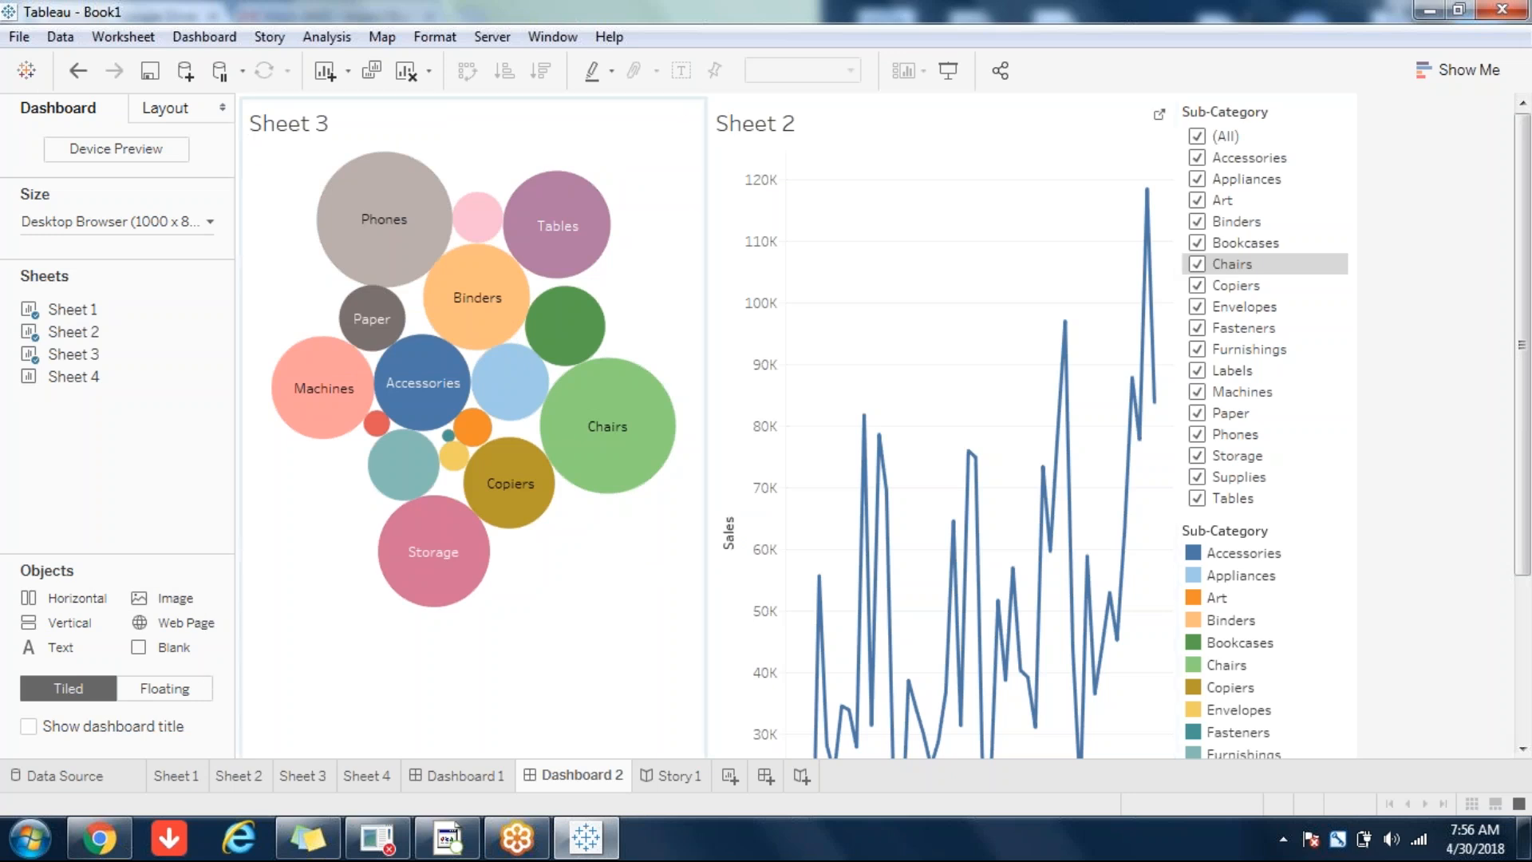
click(948, 70)
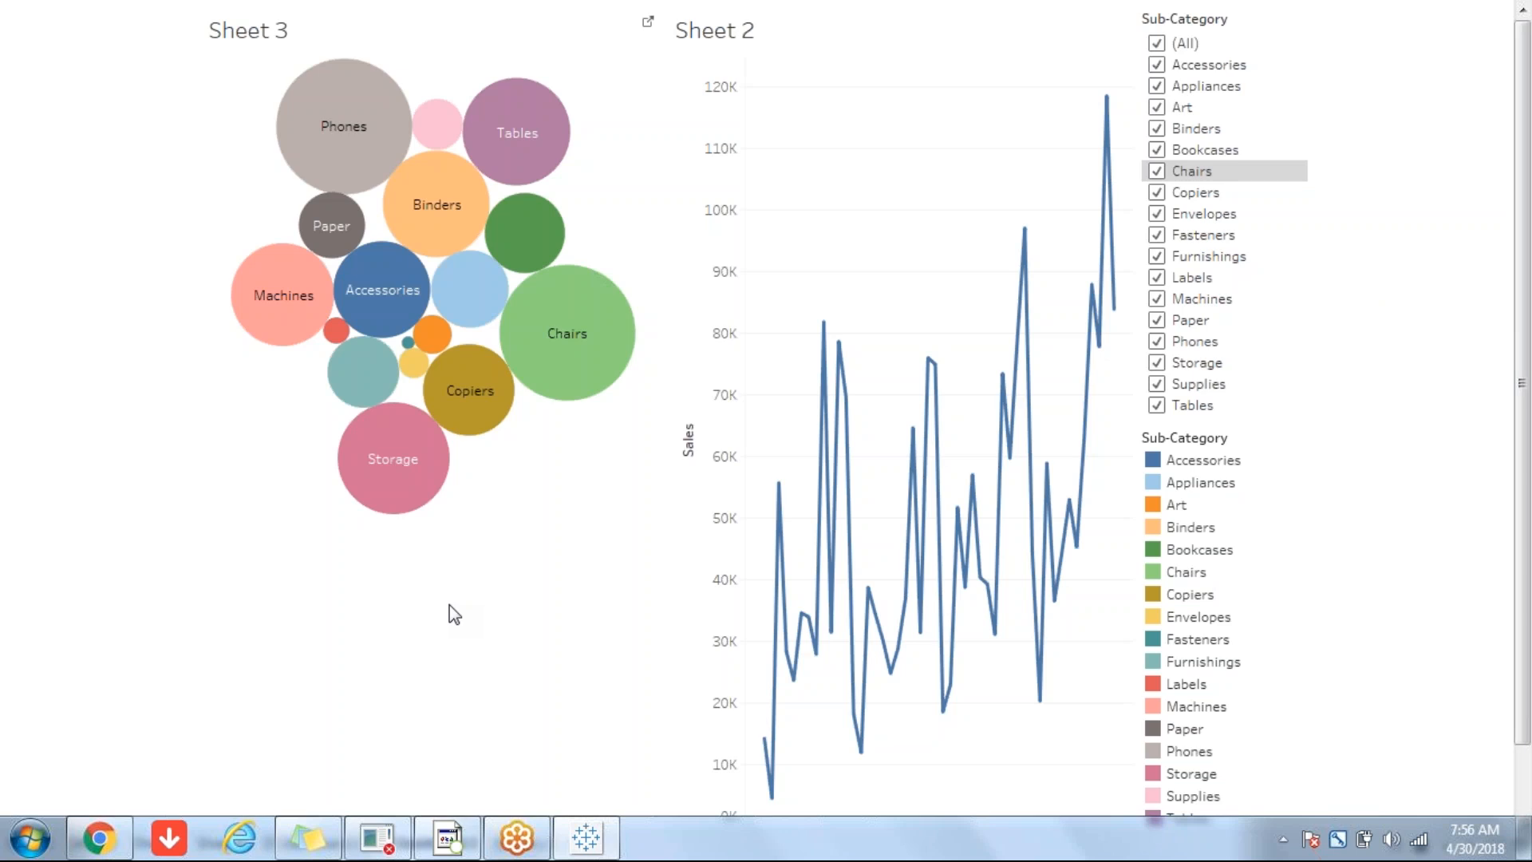
key(Escape)
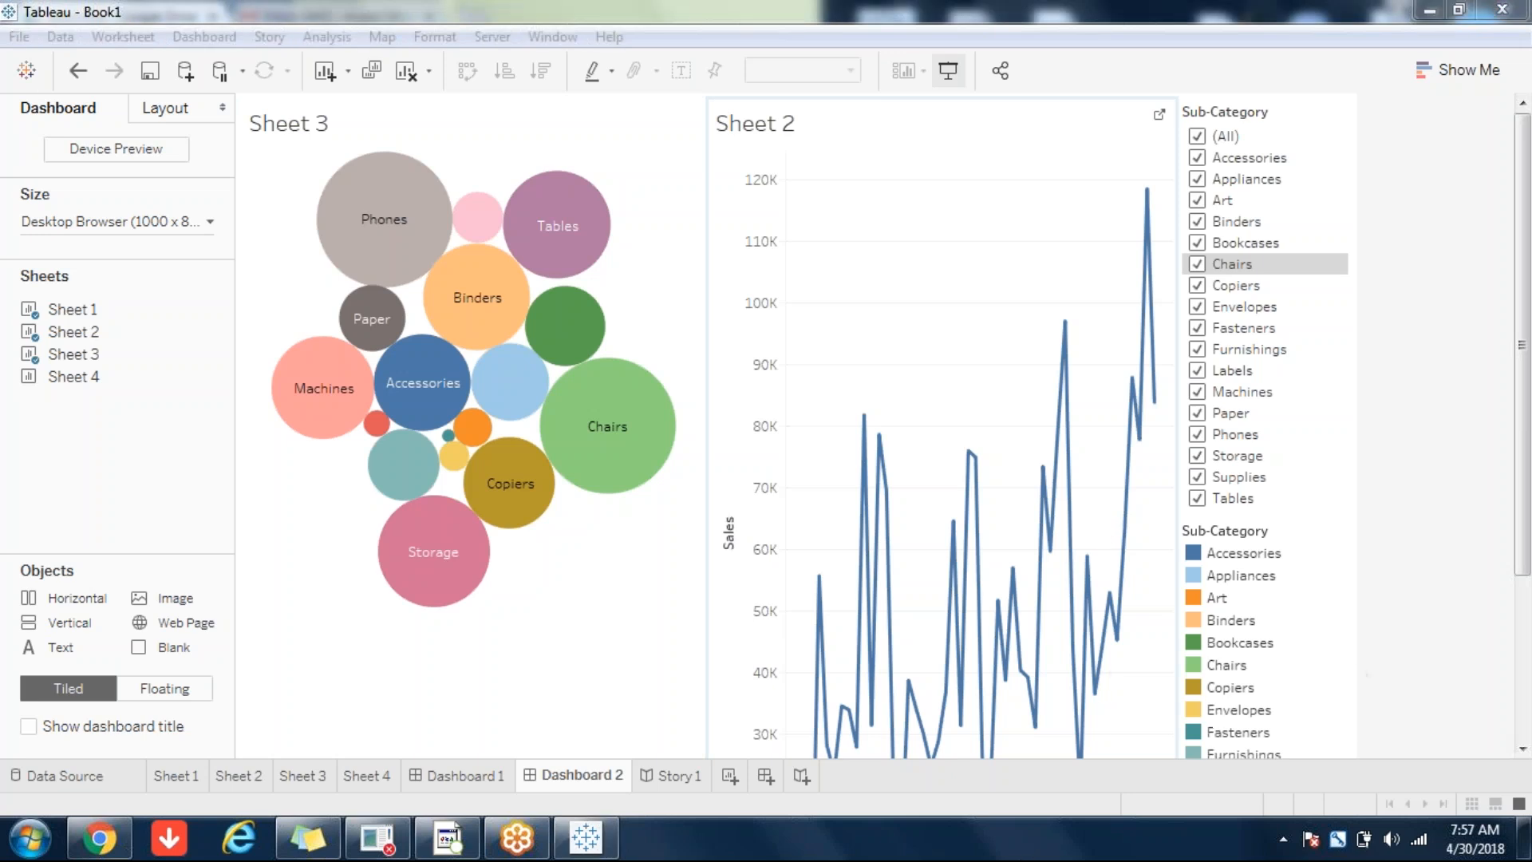
click(1094, 592)
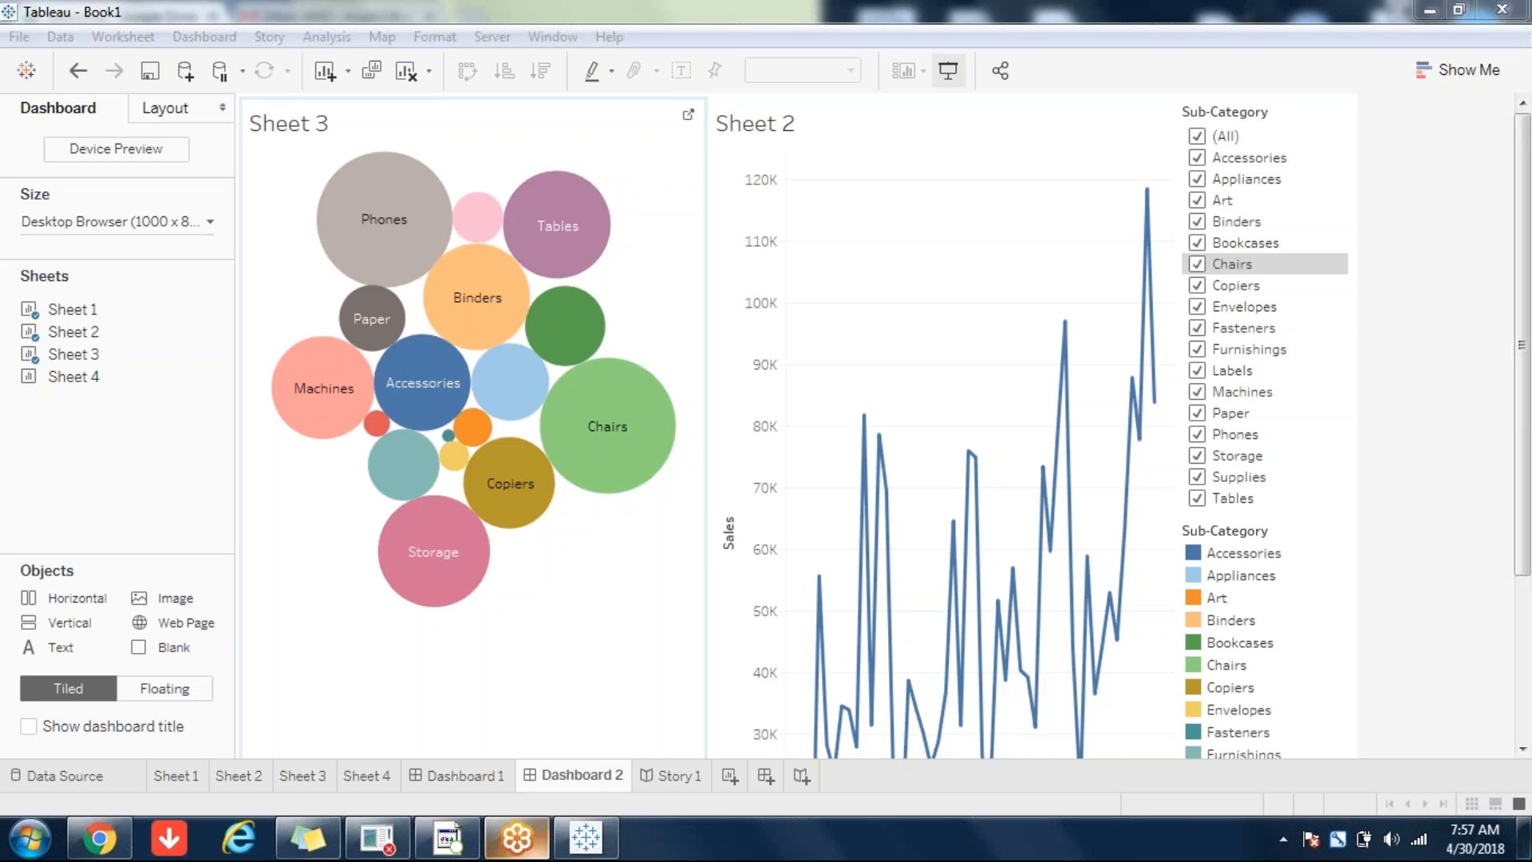
- Switch to Chrome and bring up the Gmail inbox in place of the Google Drive folder
click(99, 838)
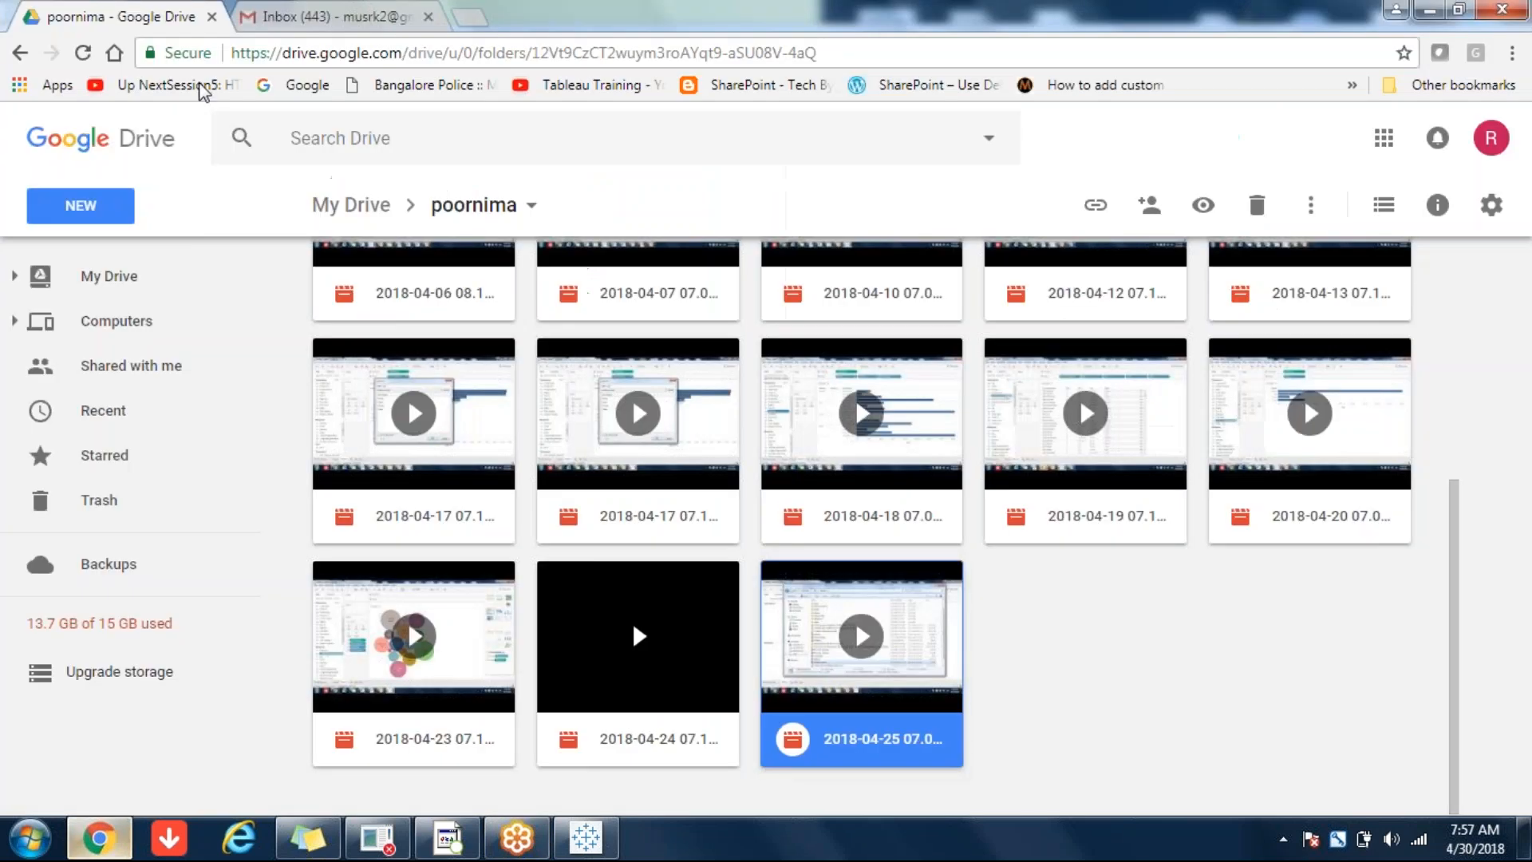
click(372, 10)
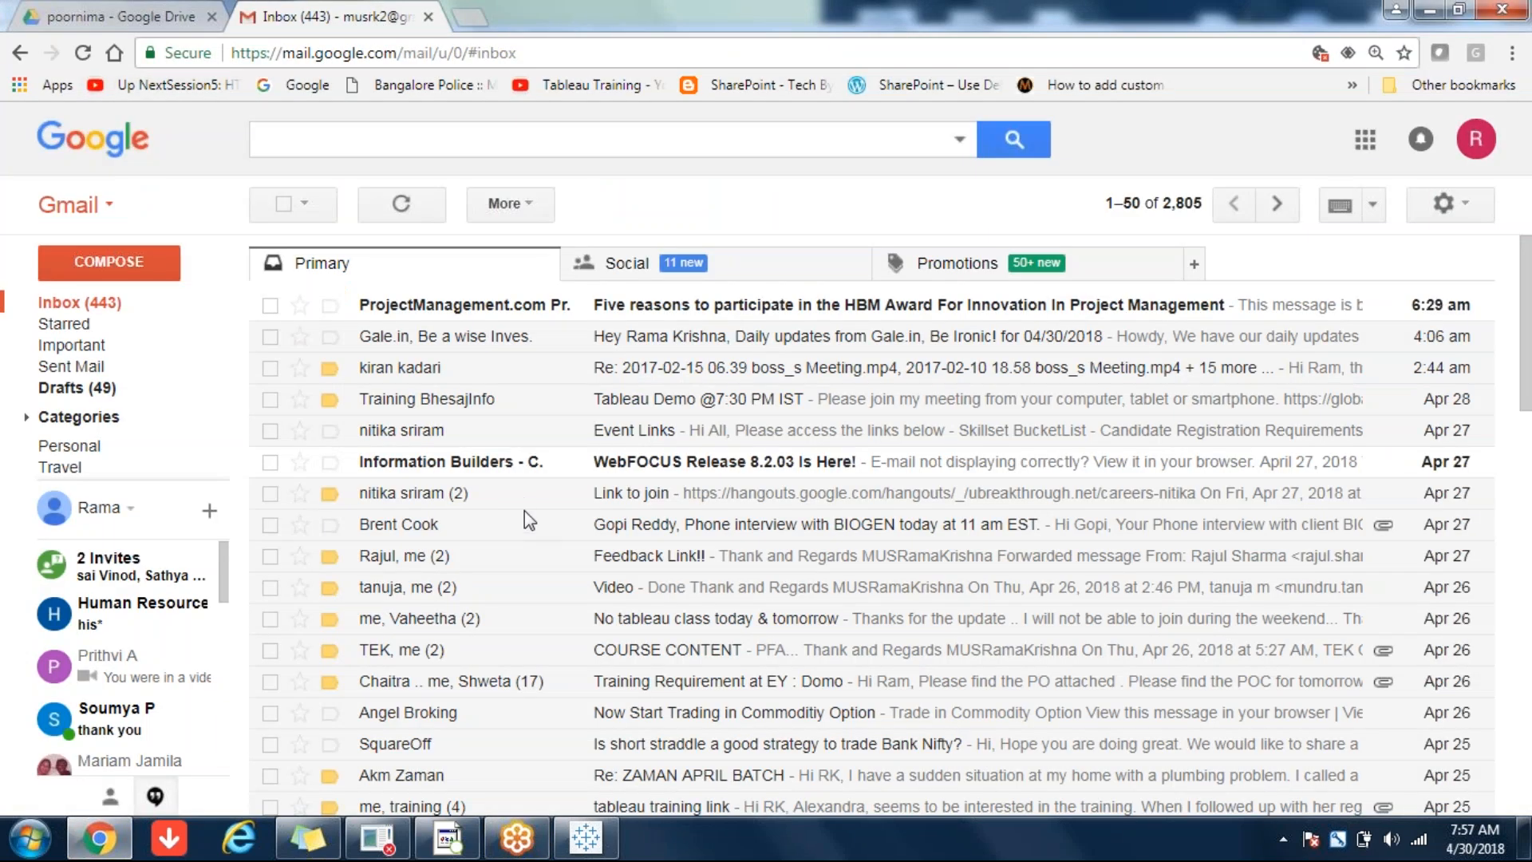